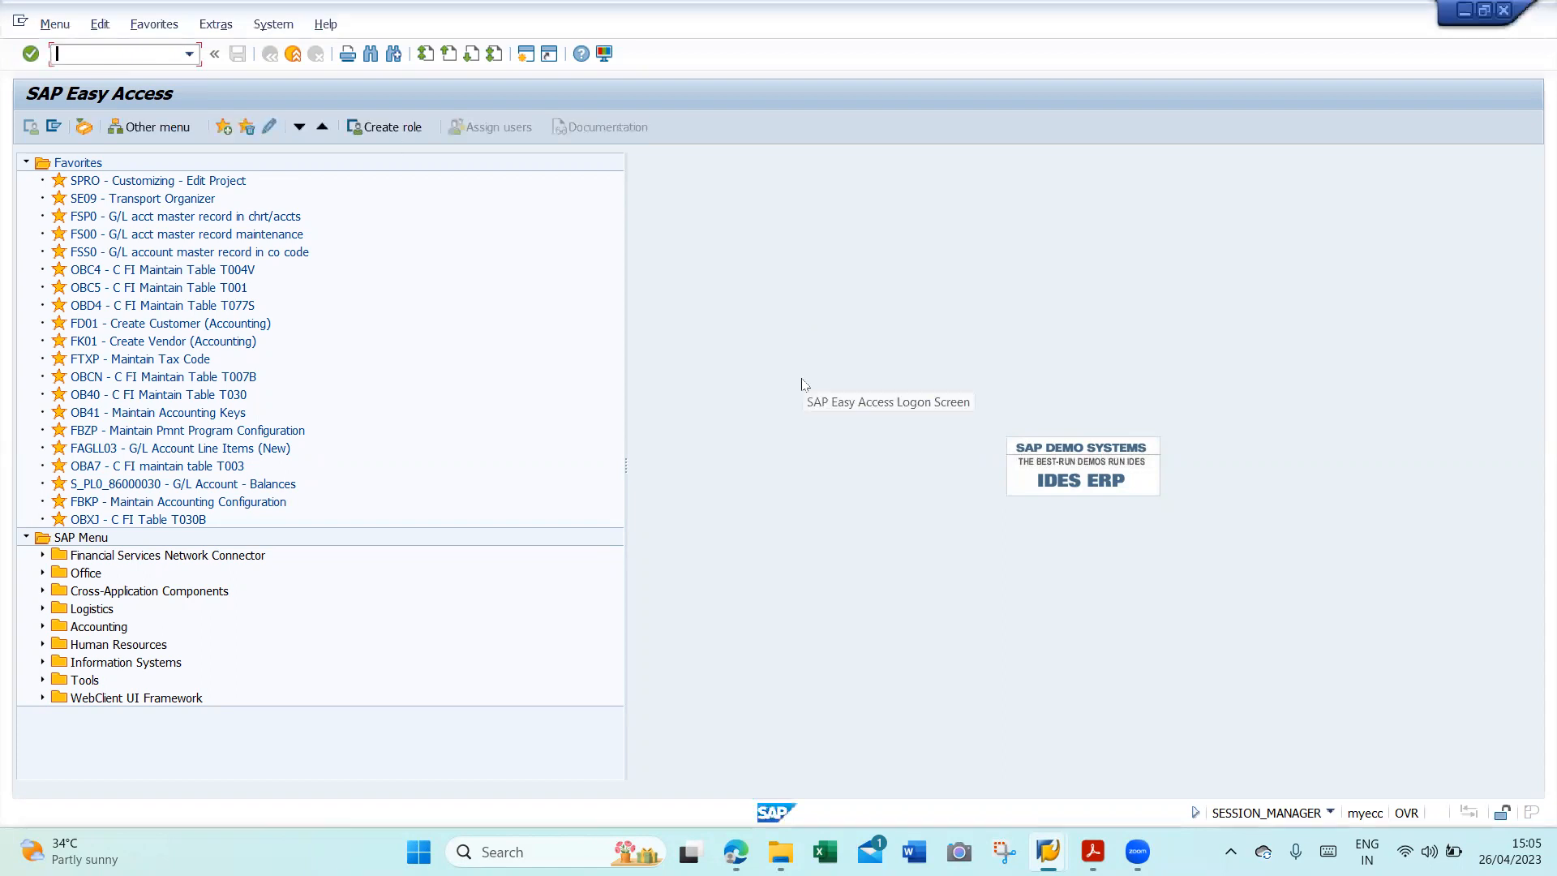
- Open the FB60 vendor invoice transaction and select the vendor Interior Designers Private Limited from the company code AURA vendor list
type("fbB60")
key("Return")
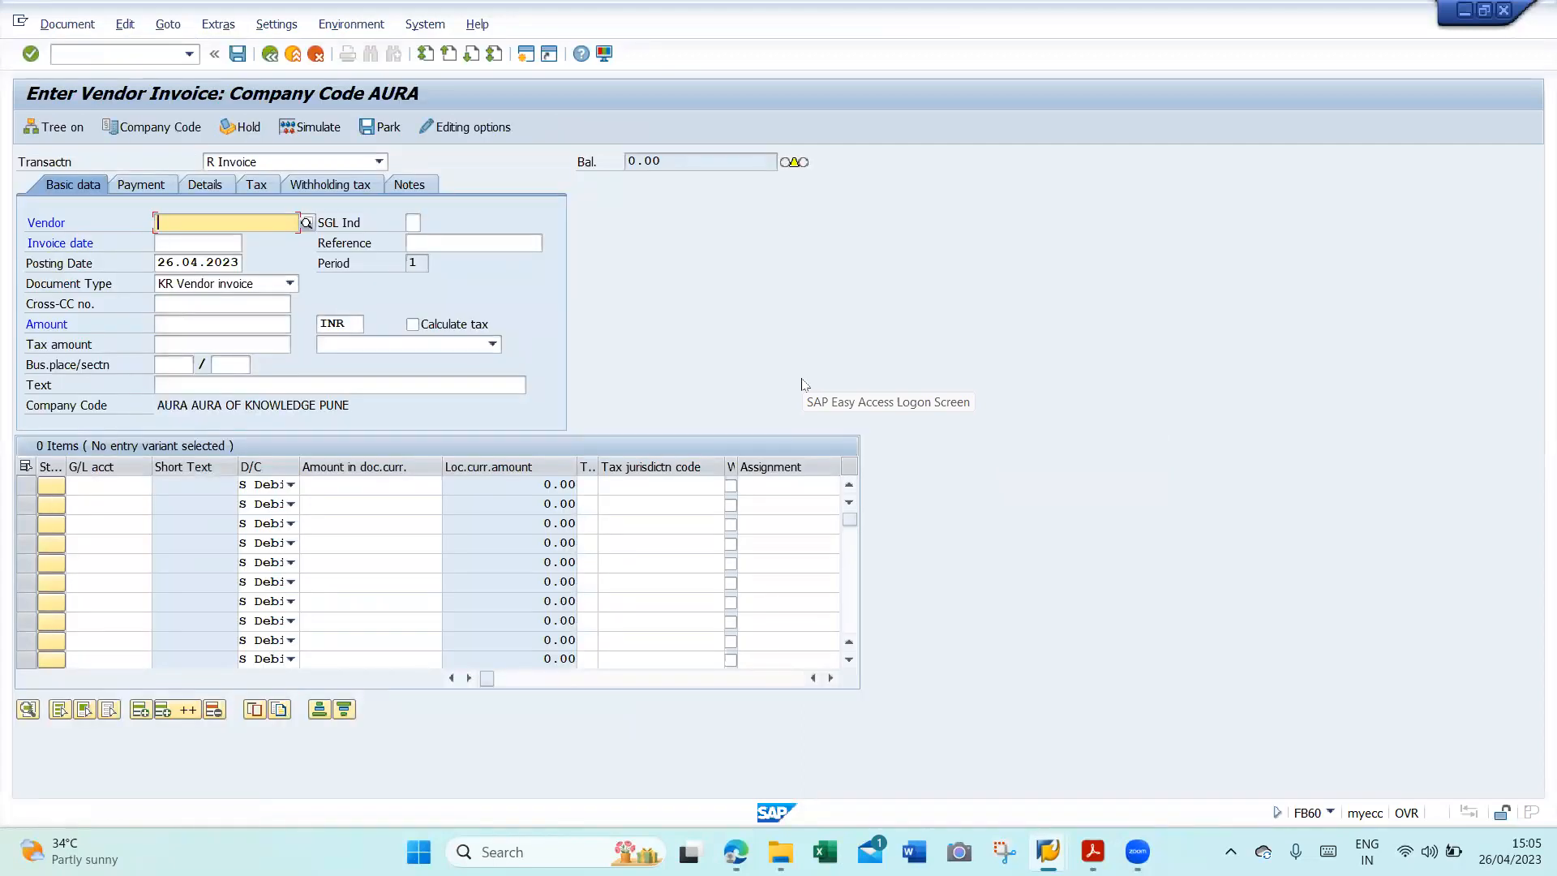
key("F4")
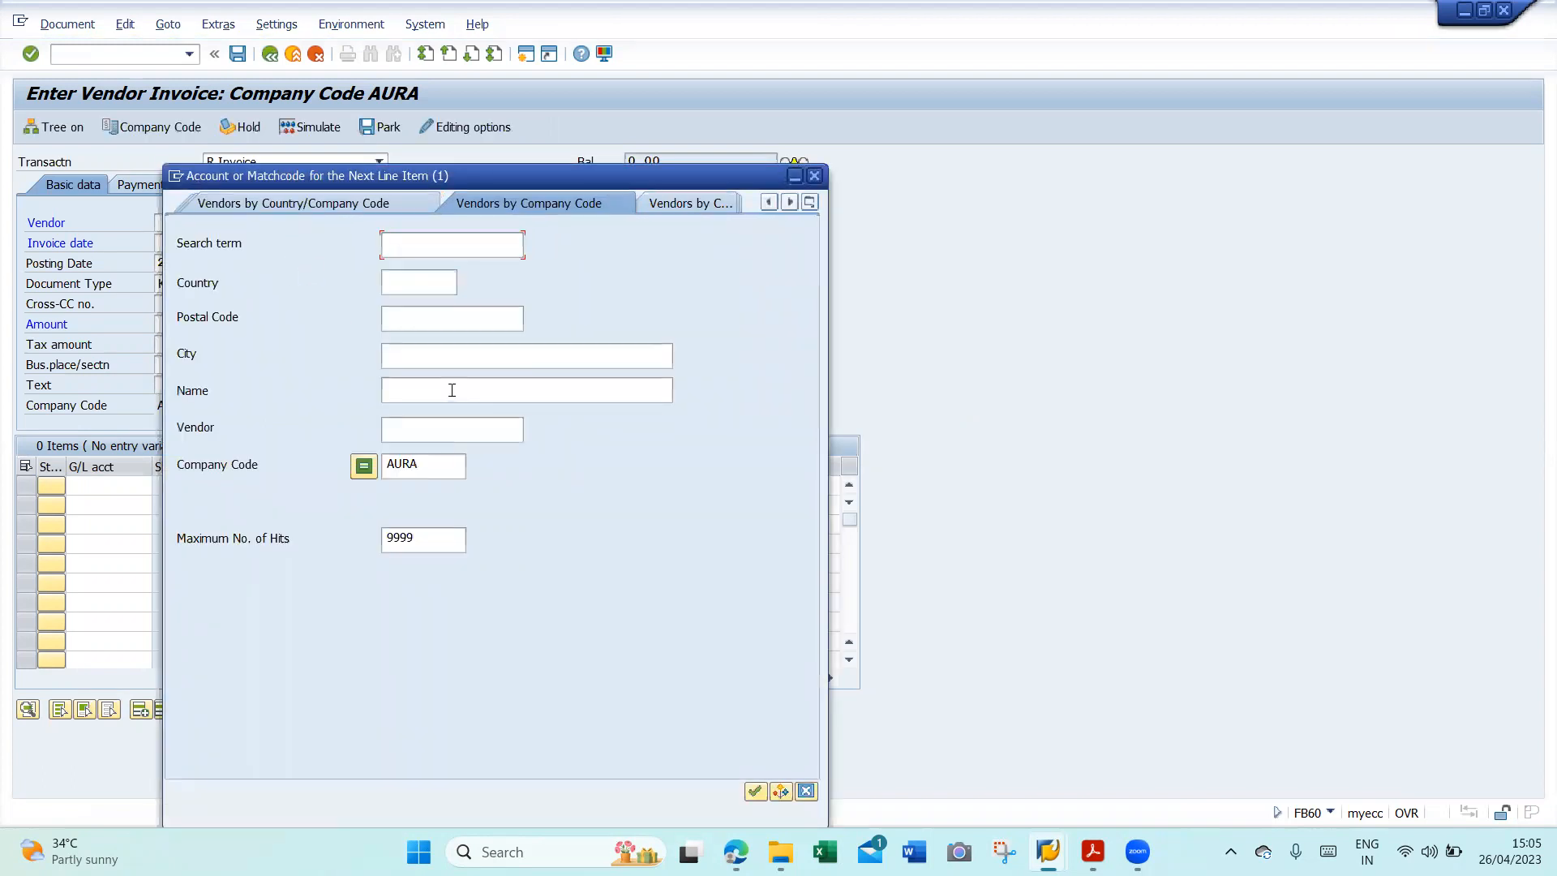
left_click(451, 390)
key("Return")
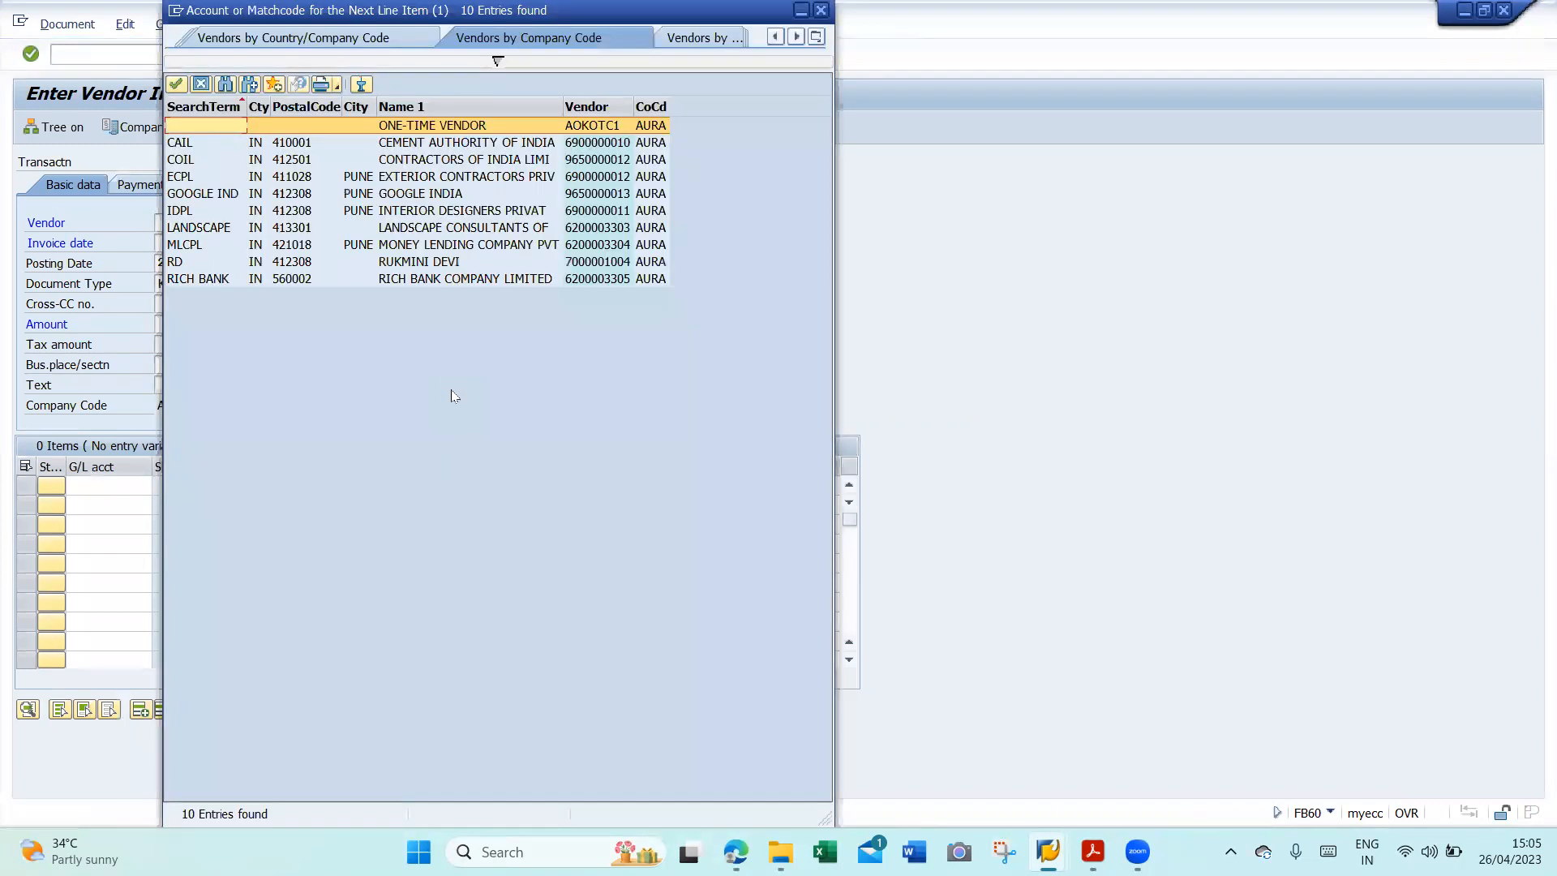
double_click(443, 212)
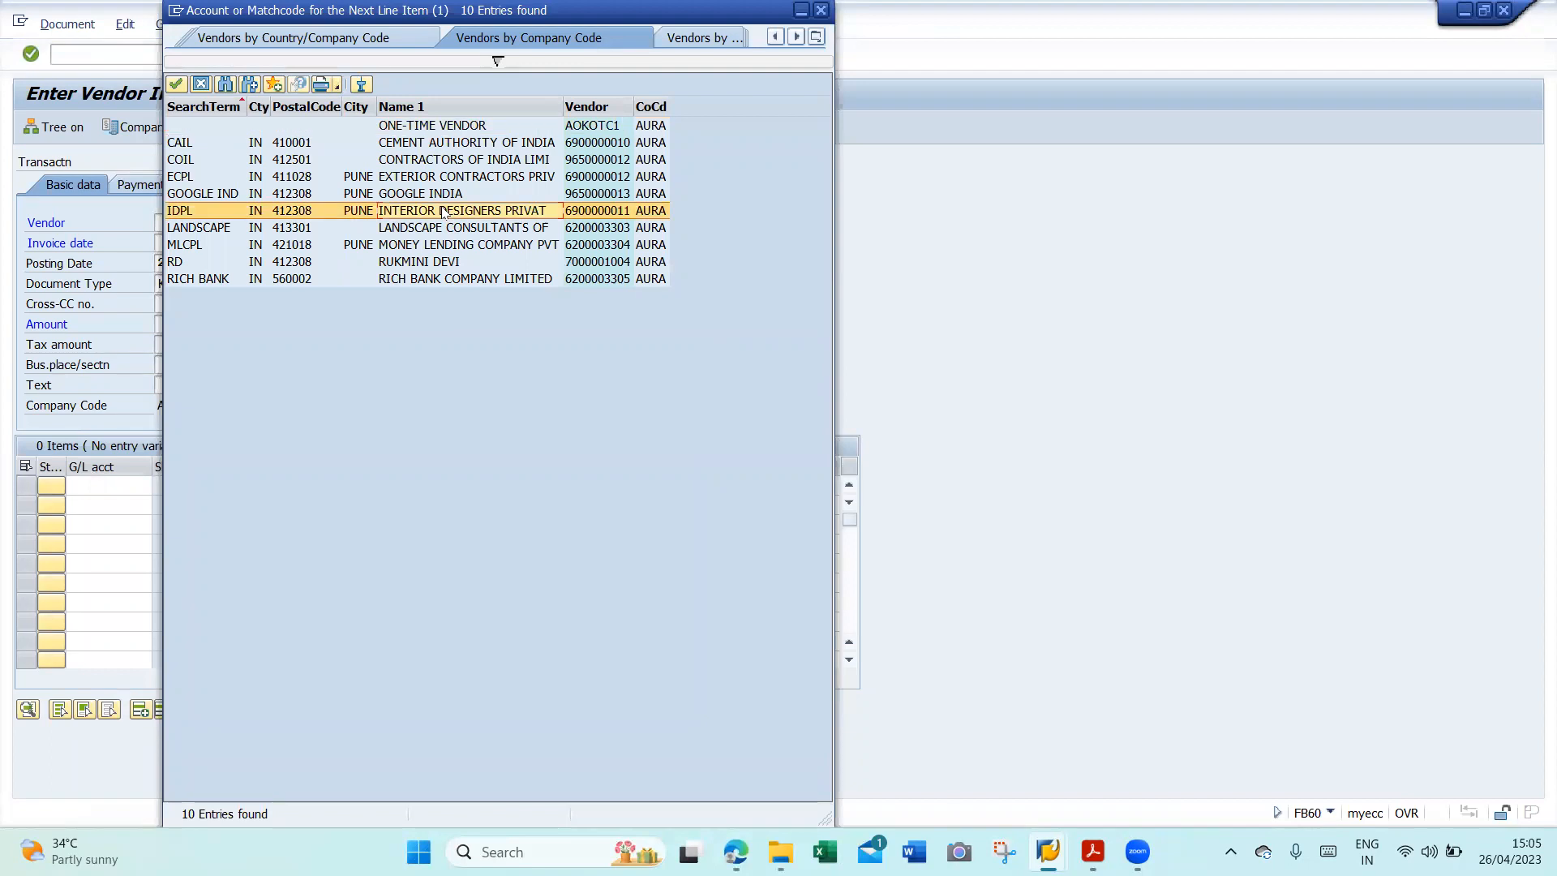
key("Tab")
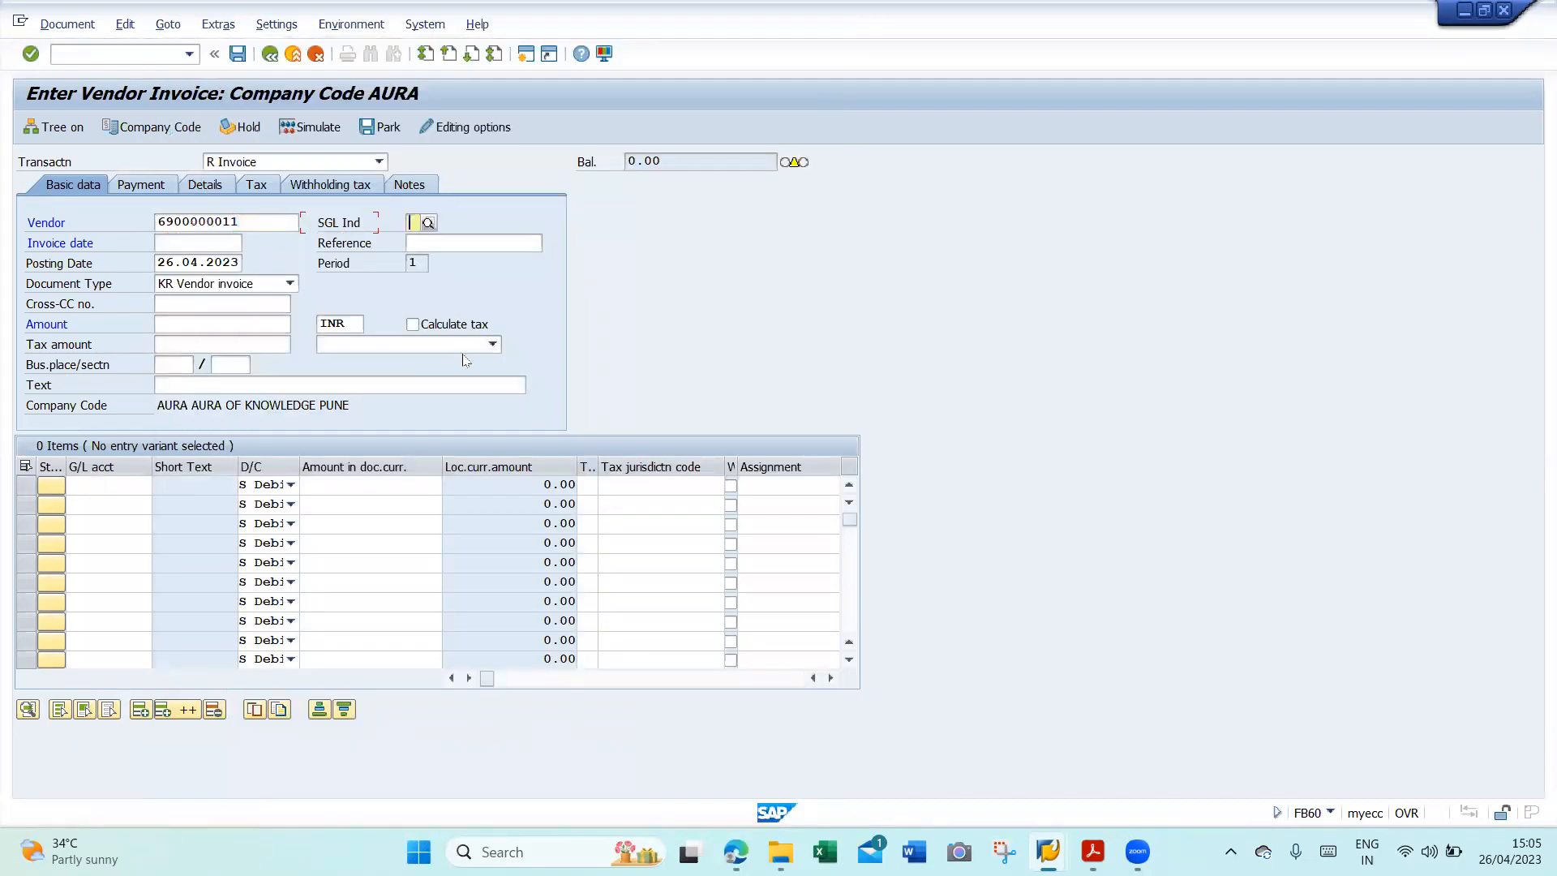
- Set the invoice date to 26.04.2023 and enter INV NO. 2345 as the reference
type("26042023")
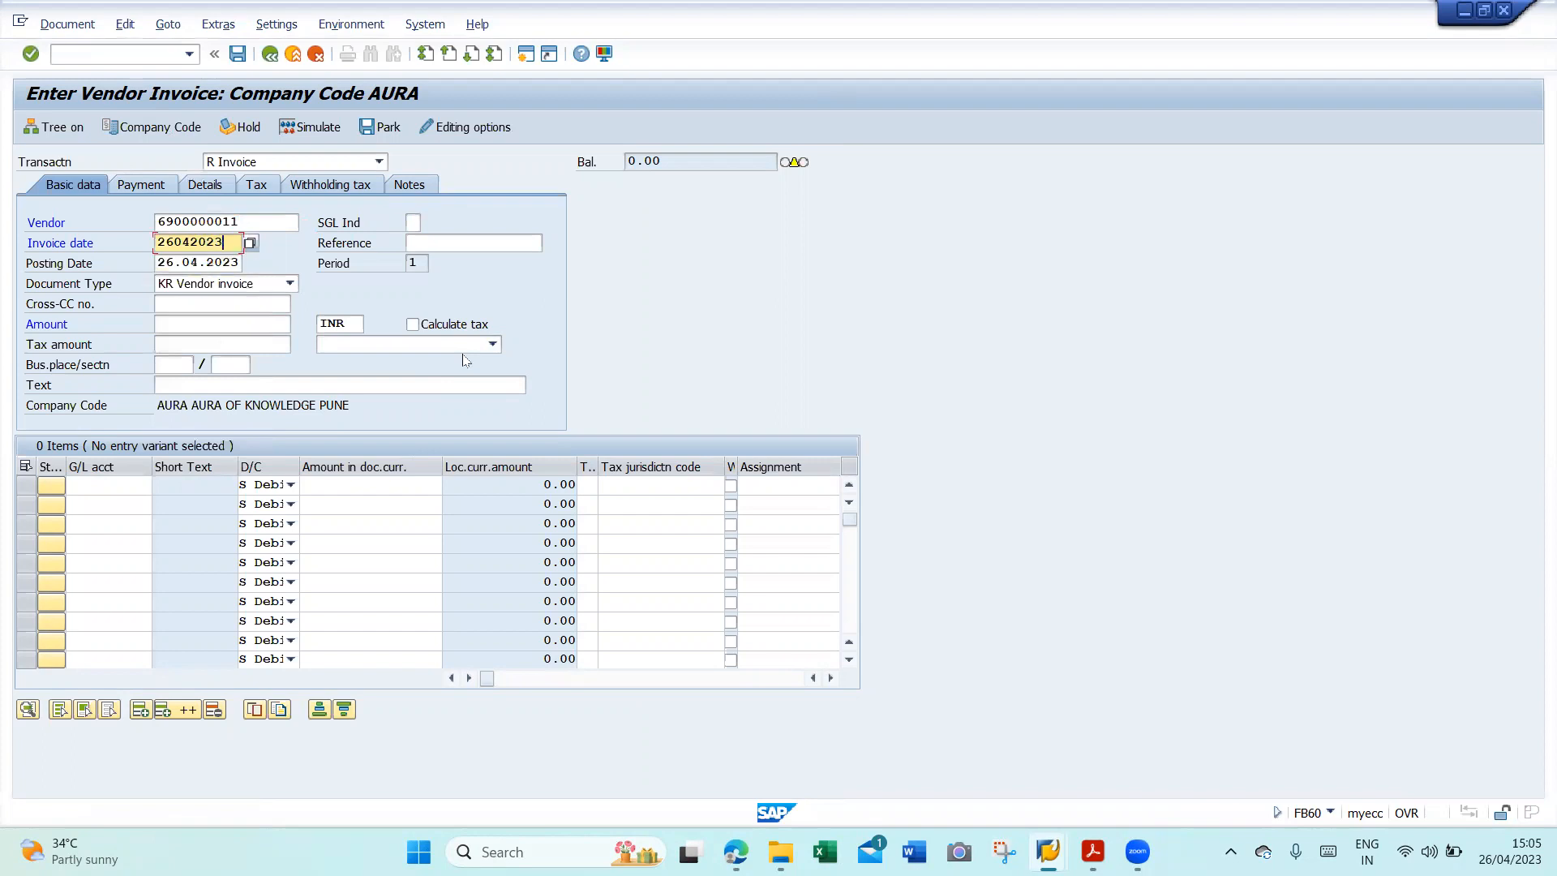
key("Tab")
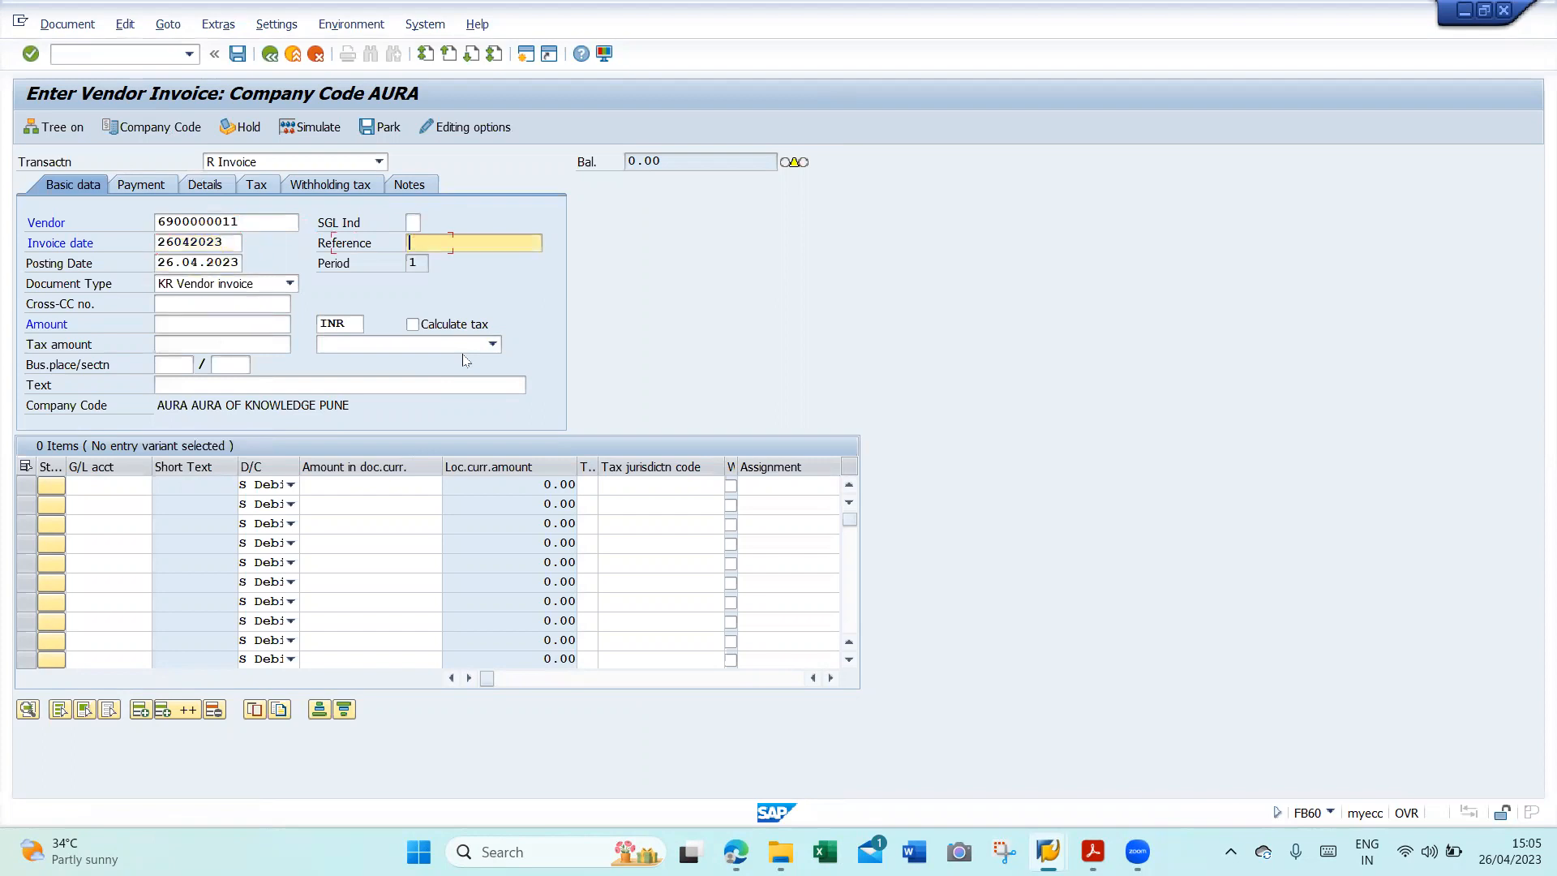
type("INV NO. 2345")
key("Tab")
key("Tab")
key("Tab")
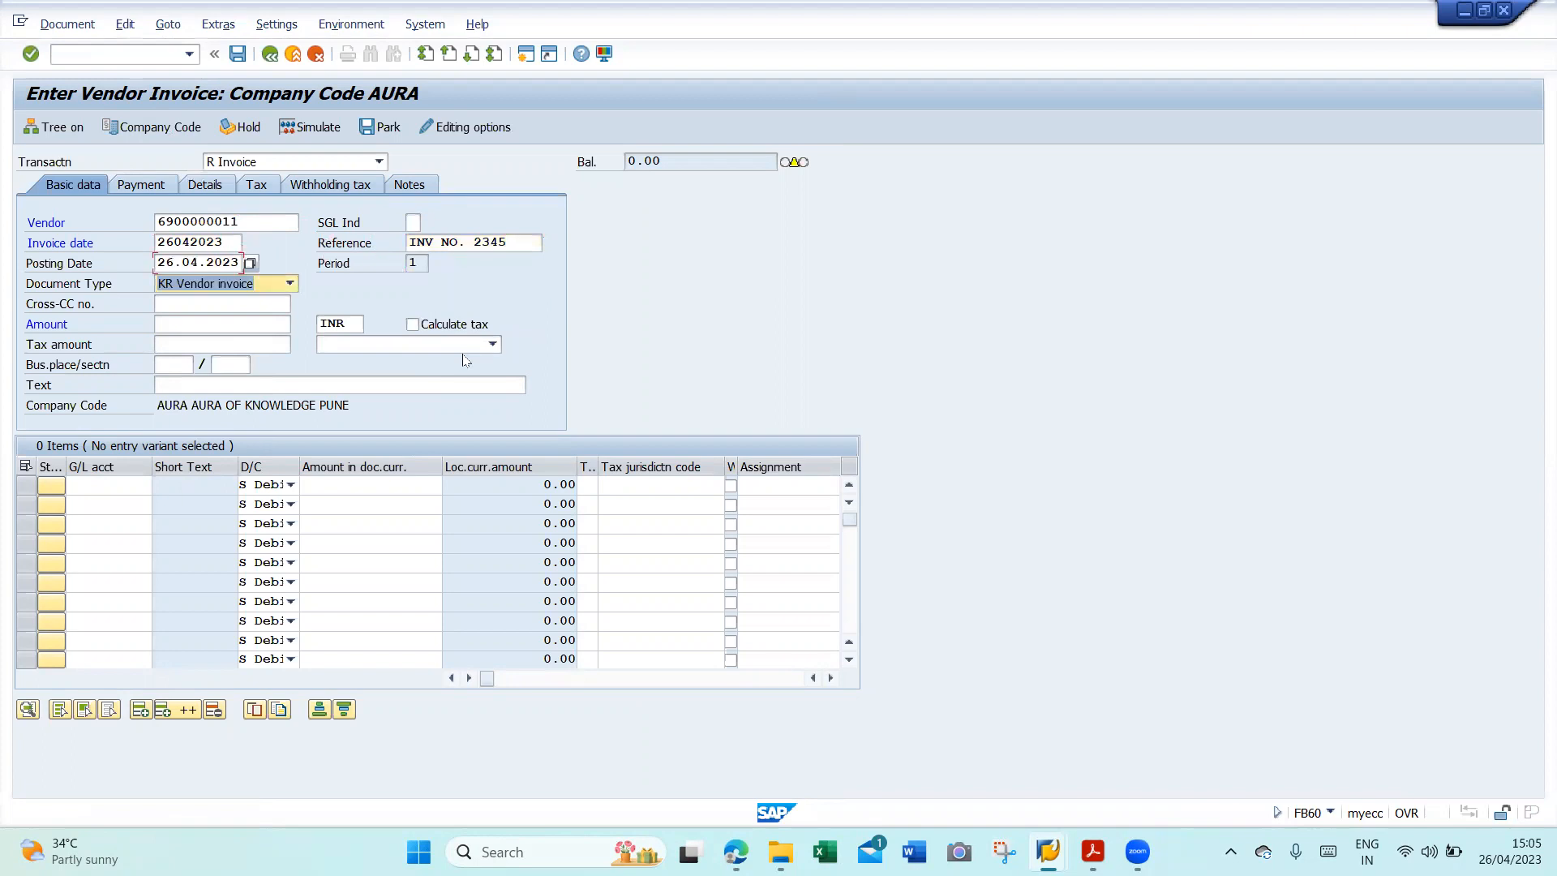
key("Tab")
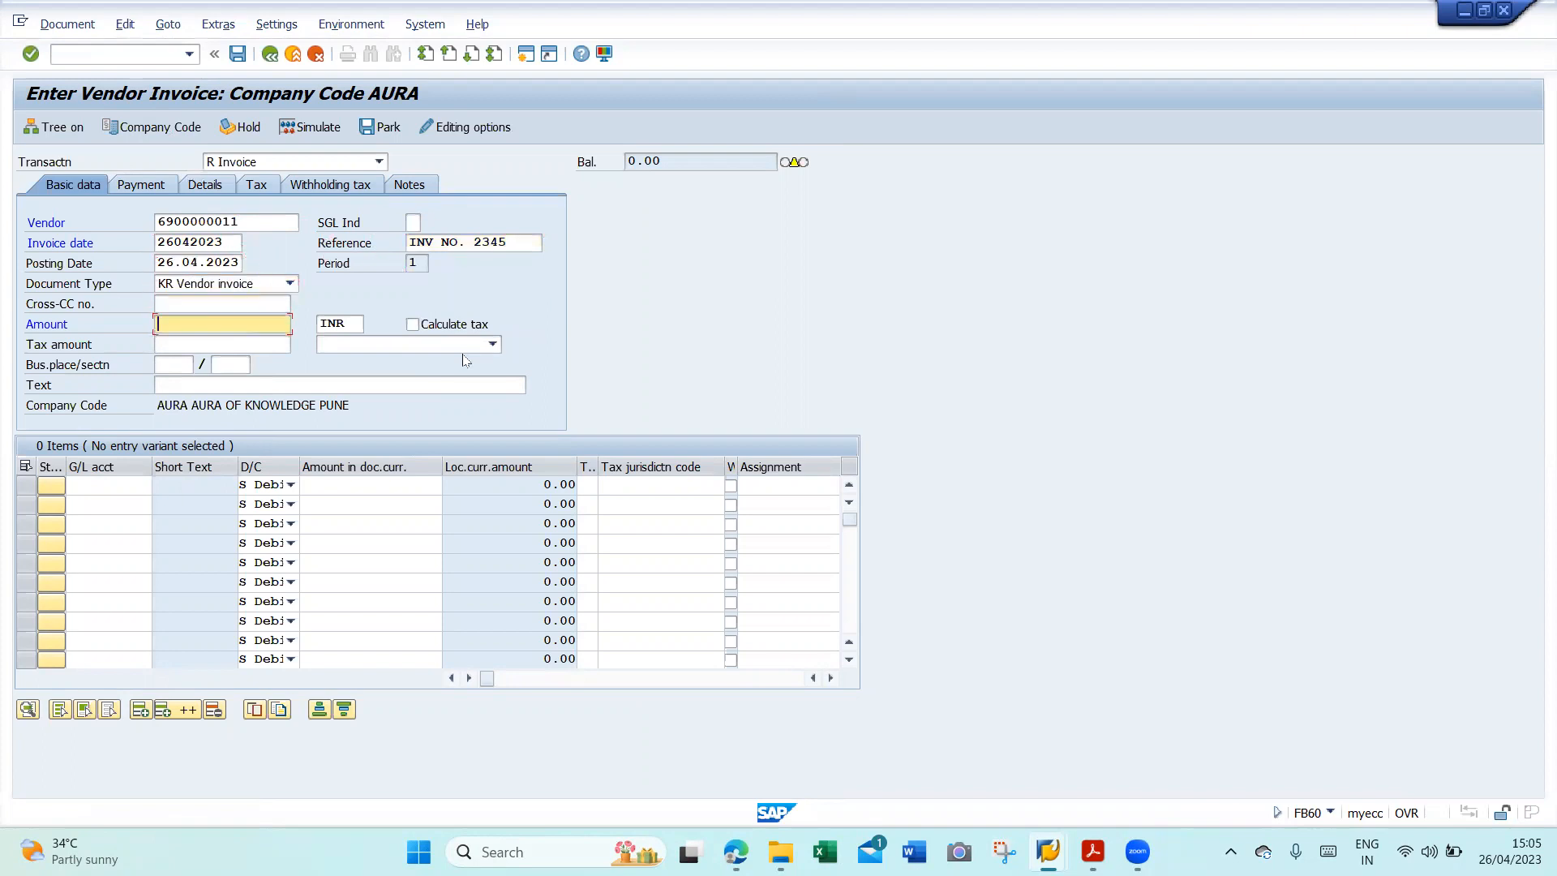
- Enter an invoice amount of 250000 INR and enable tax calculation with tax code K2 (In CGST 9% + SGST 9%)
type("250000")
key("Tab")
key("Tab")
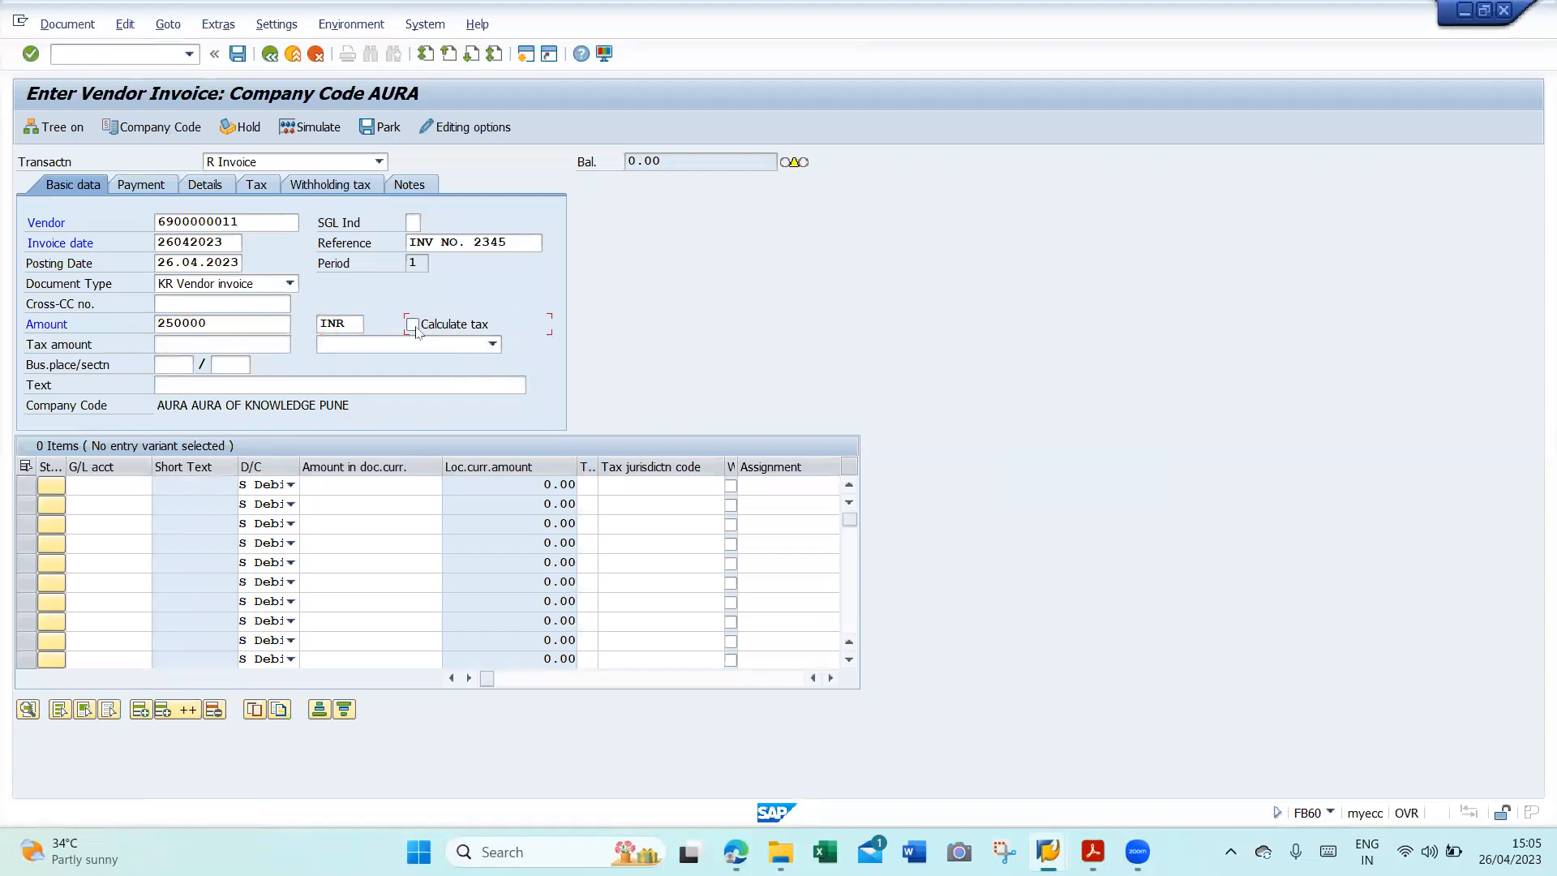
key("Return")
left_click(394, 345)
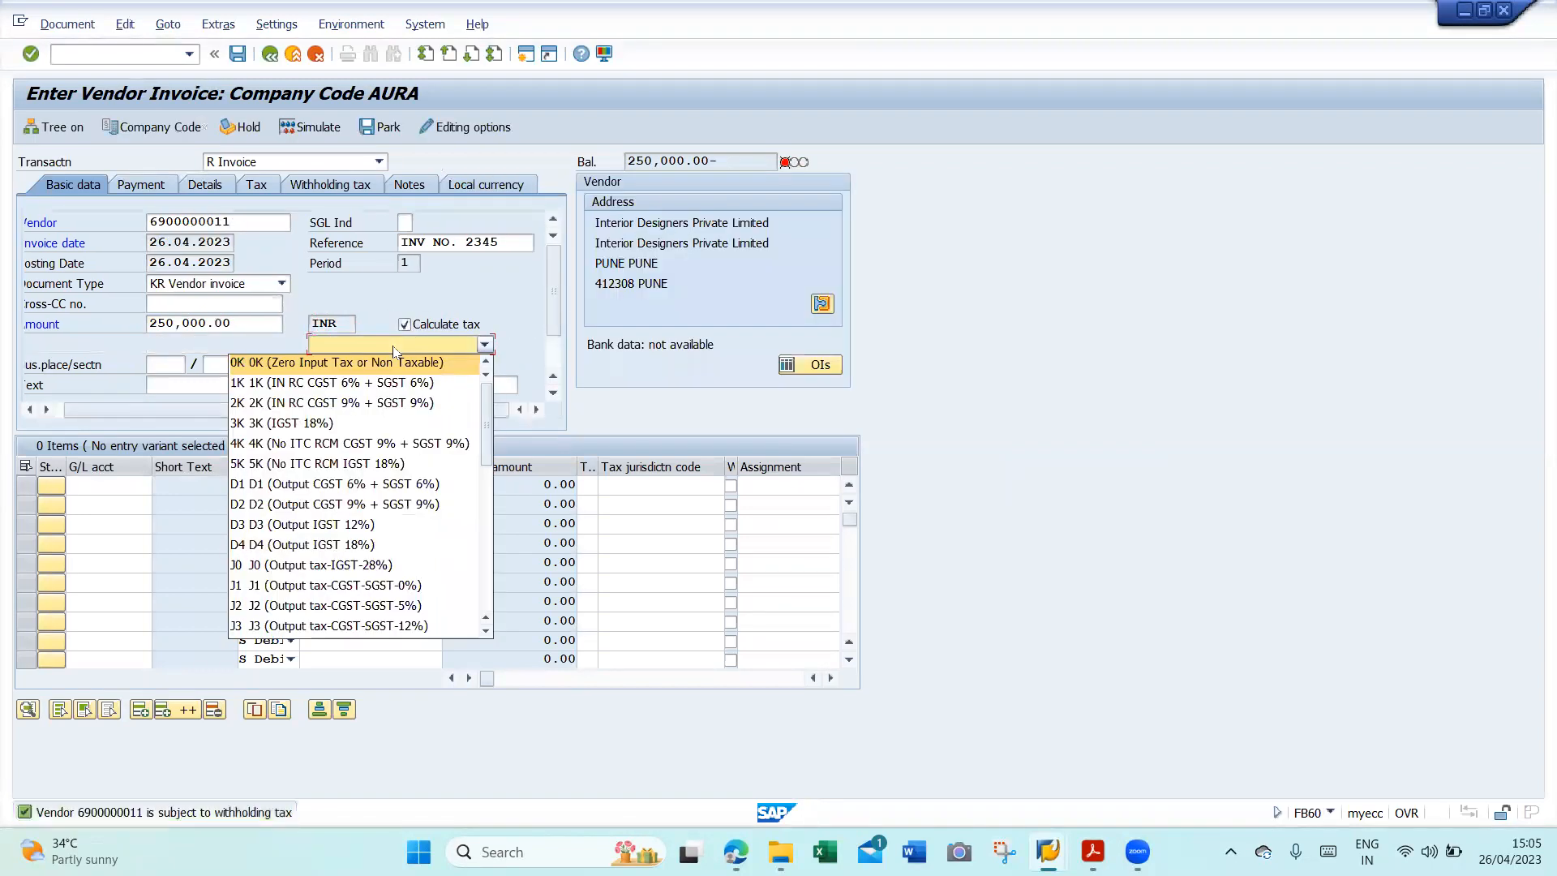
key("k")
key("Down")
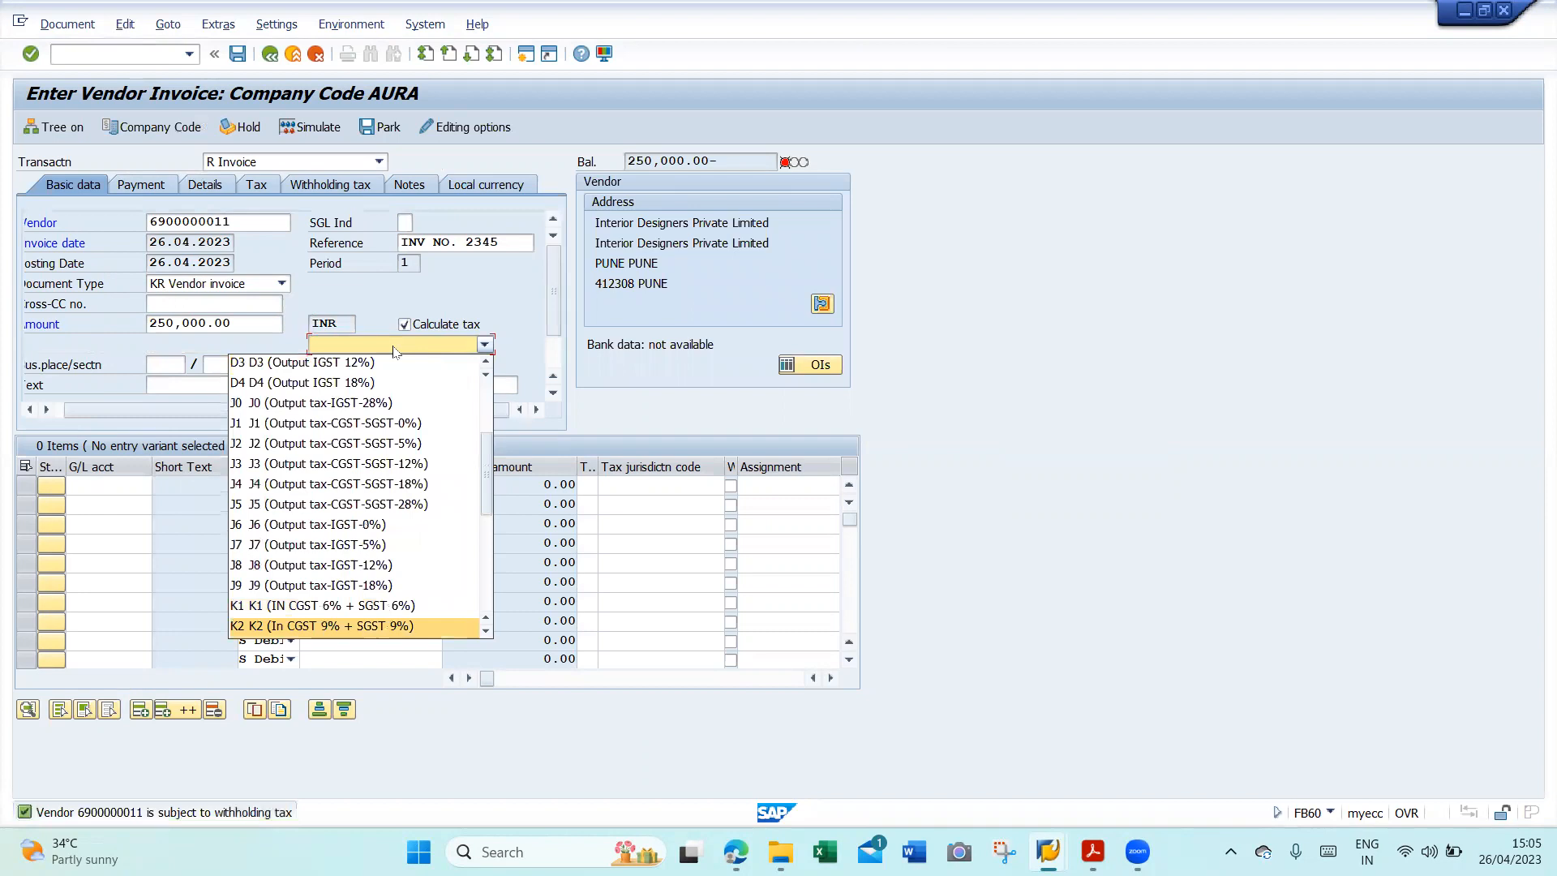
key("Return")
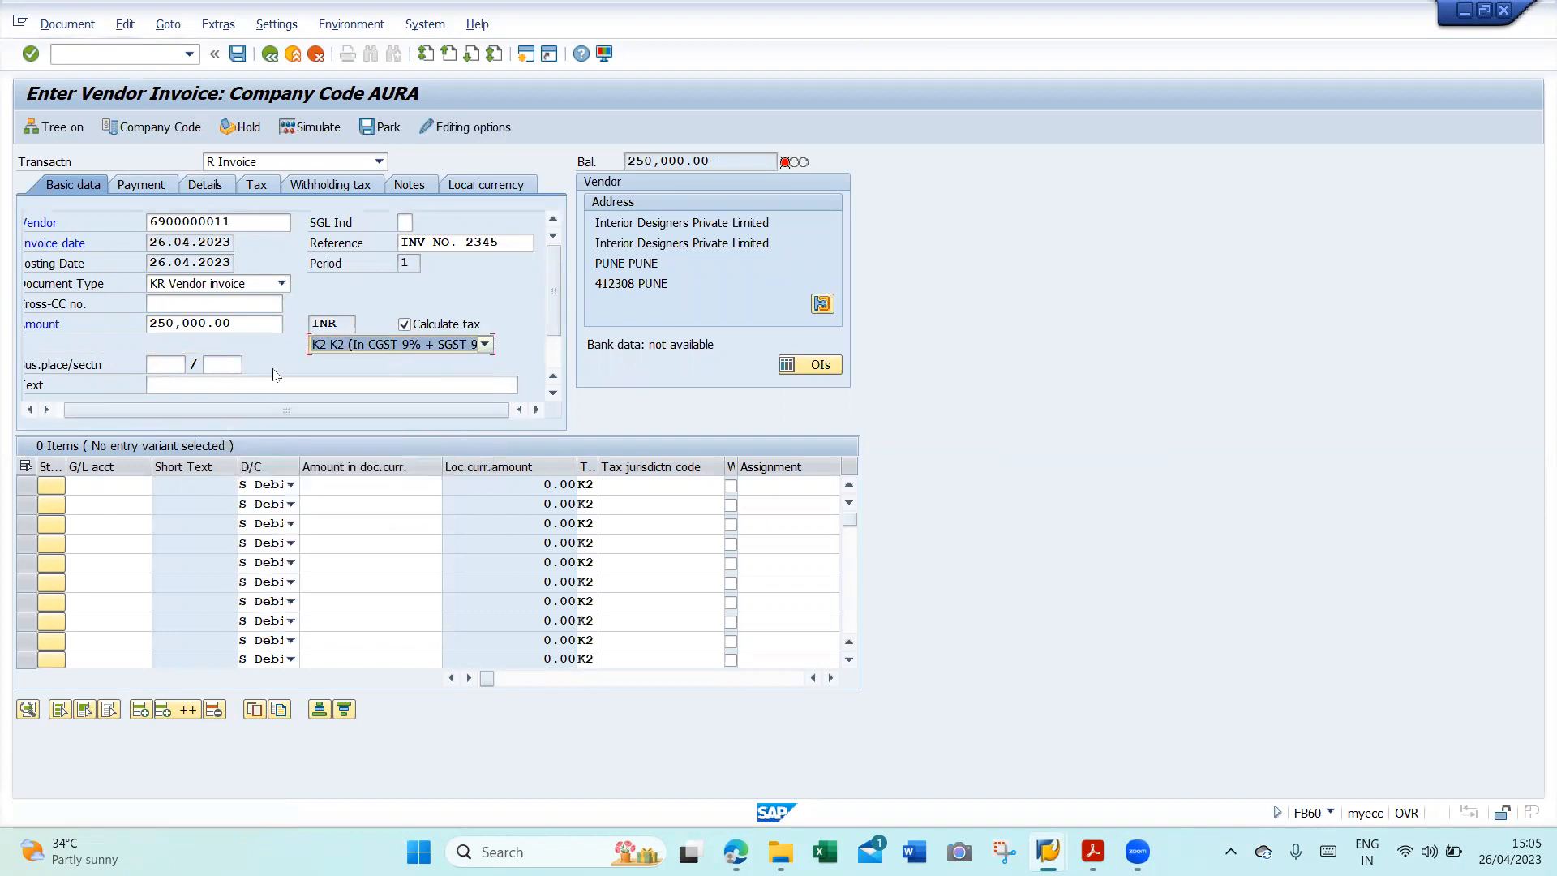
- Set the invoice's business place to BLR1 and its section to BLRU
left_click(165, 368)
key("space")
key("Down")
key("Return")
key("Tab")
key("space")
key("Down")
key("Return")
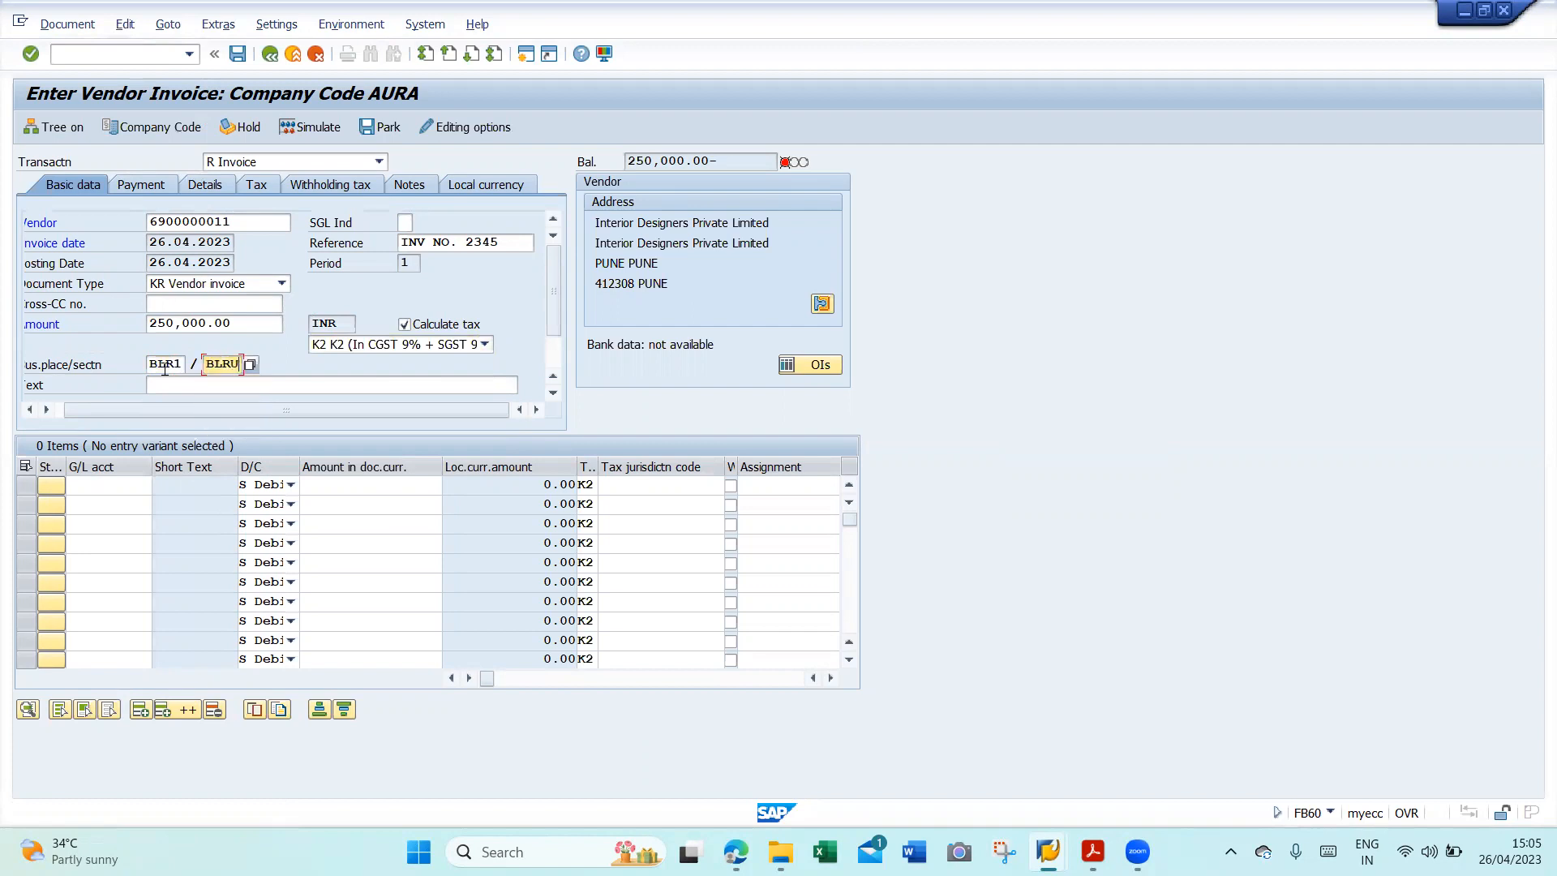
- Enter "Vendor Inv No. 2345 booked" as the invoice header text
key("Tab")
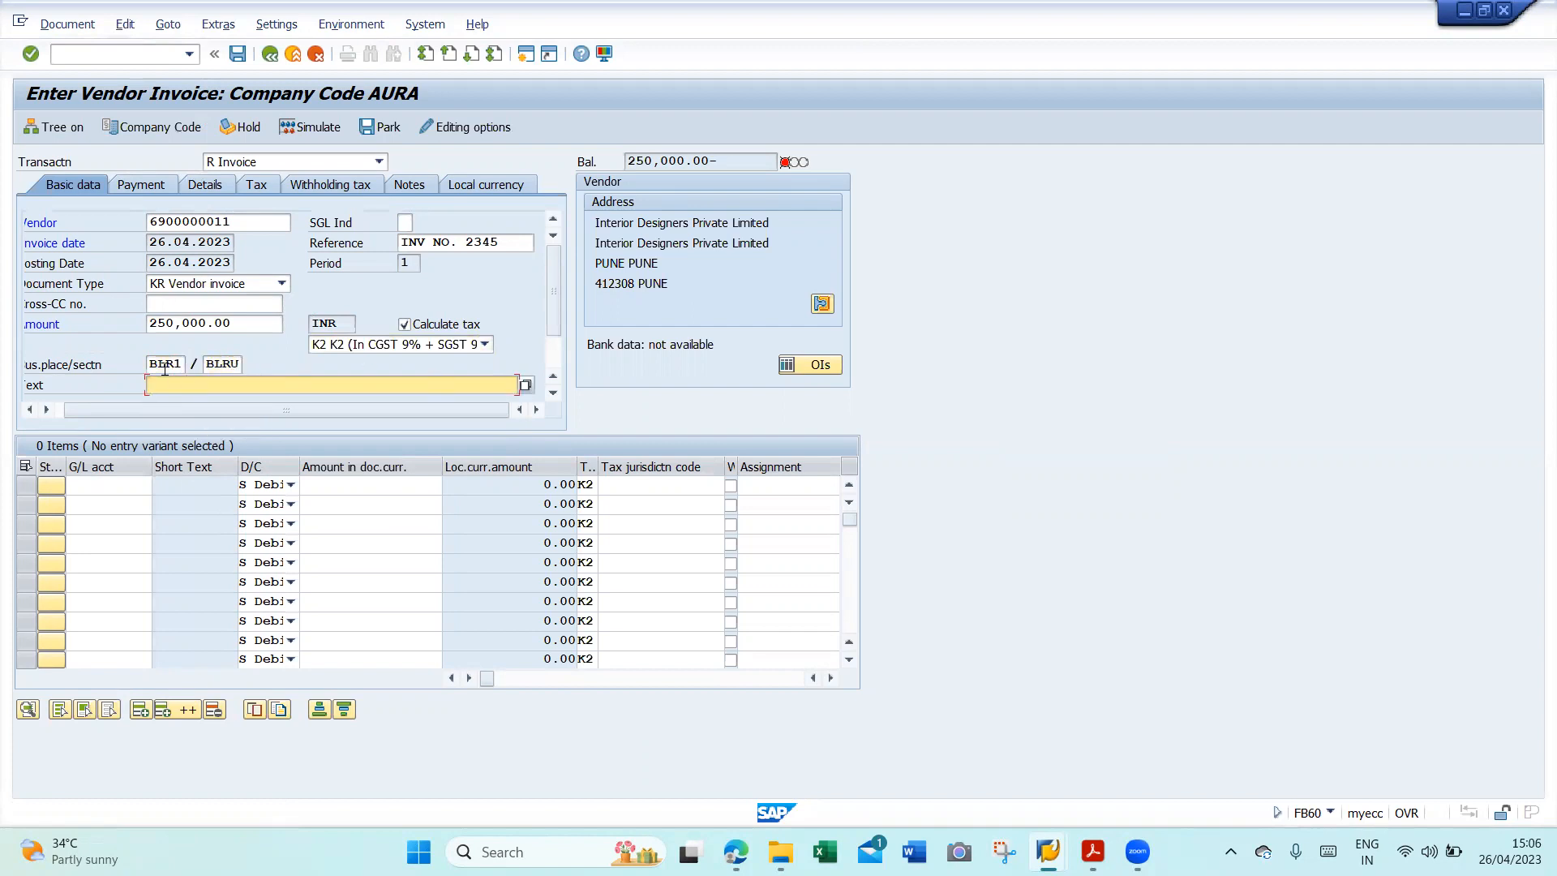
type("Vendor Inv No. 2345 booked")
key("Return")
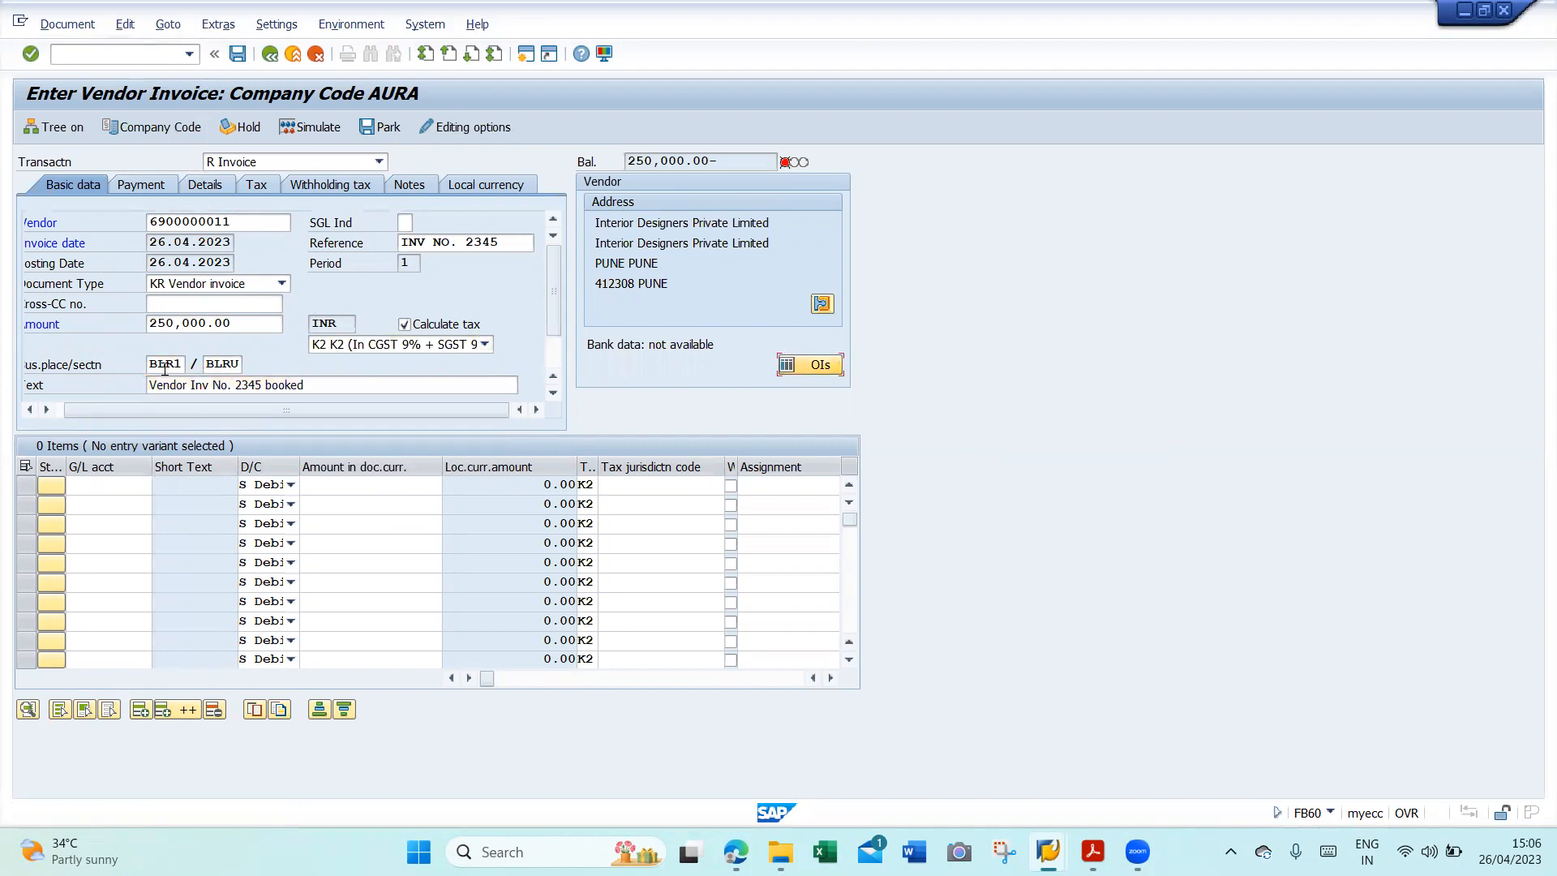
- Look up the G/L accounts by number and choose Sub Contractor Material Charges for the first line item
key("F4")
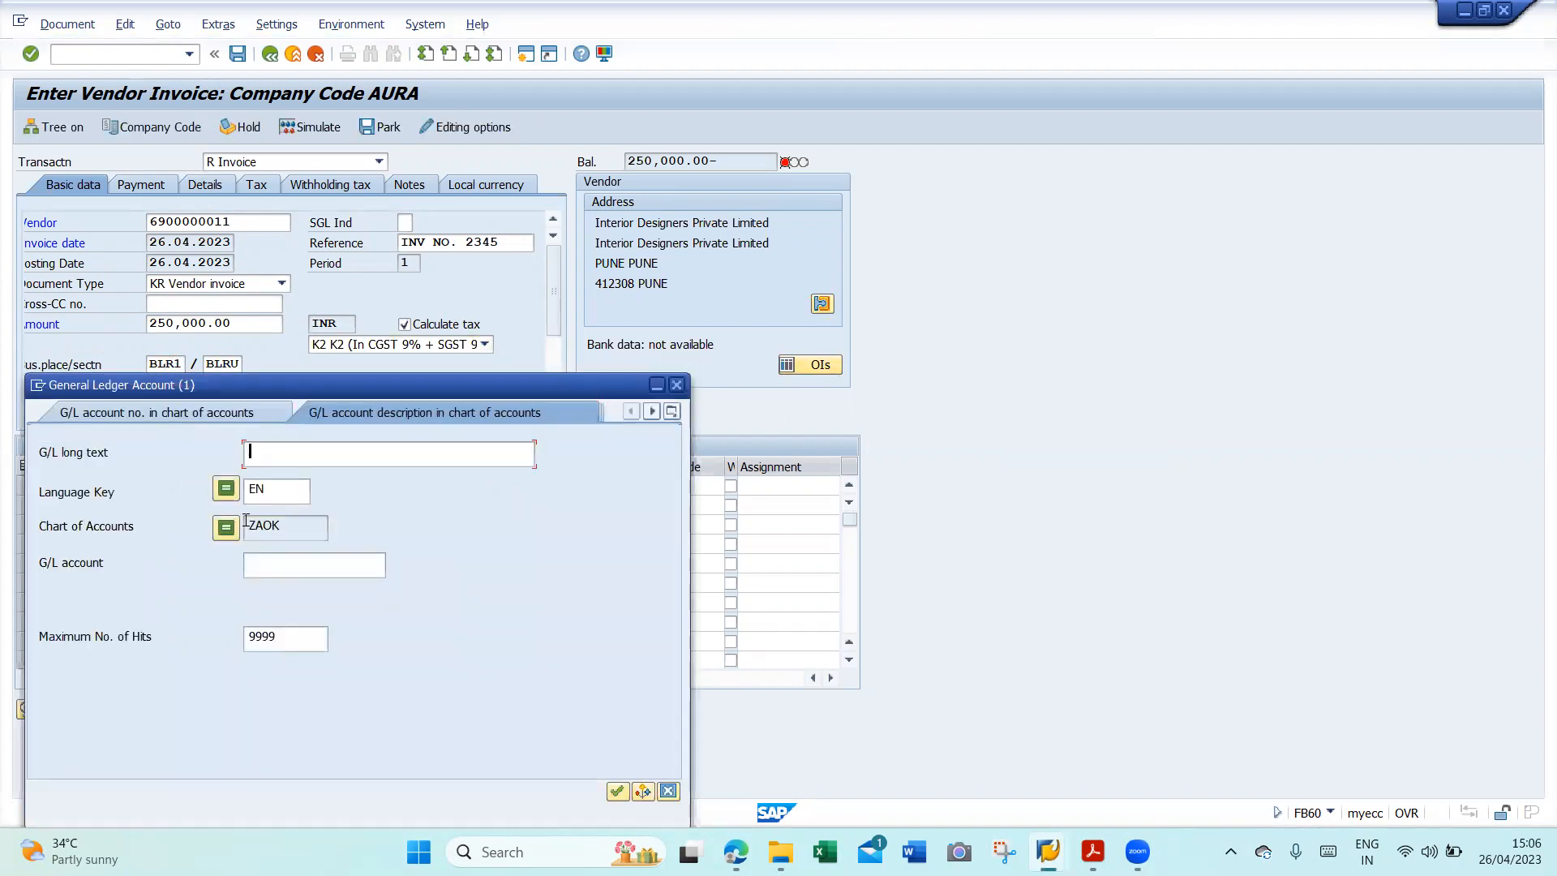
key("Return")
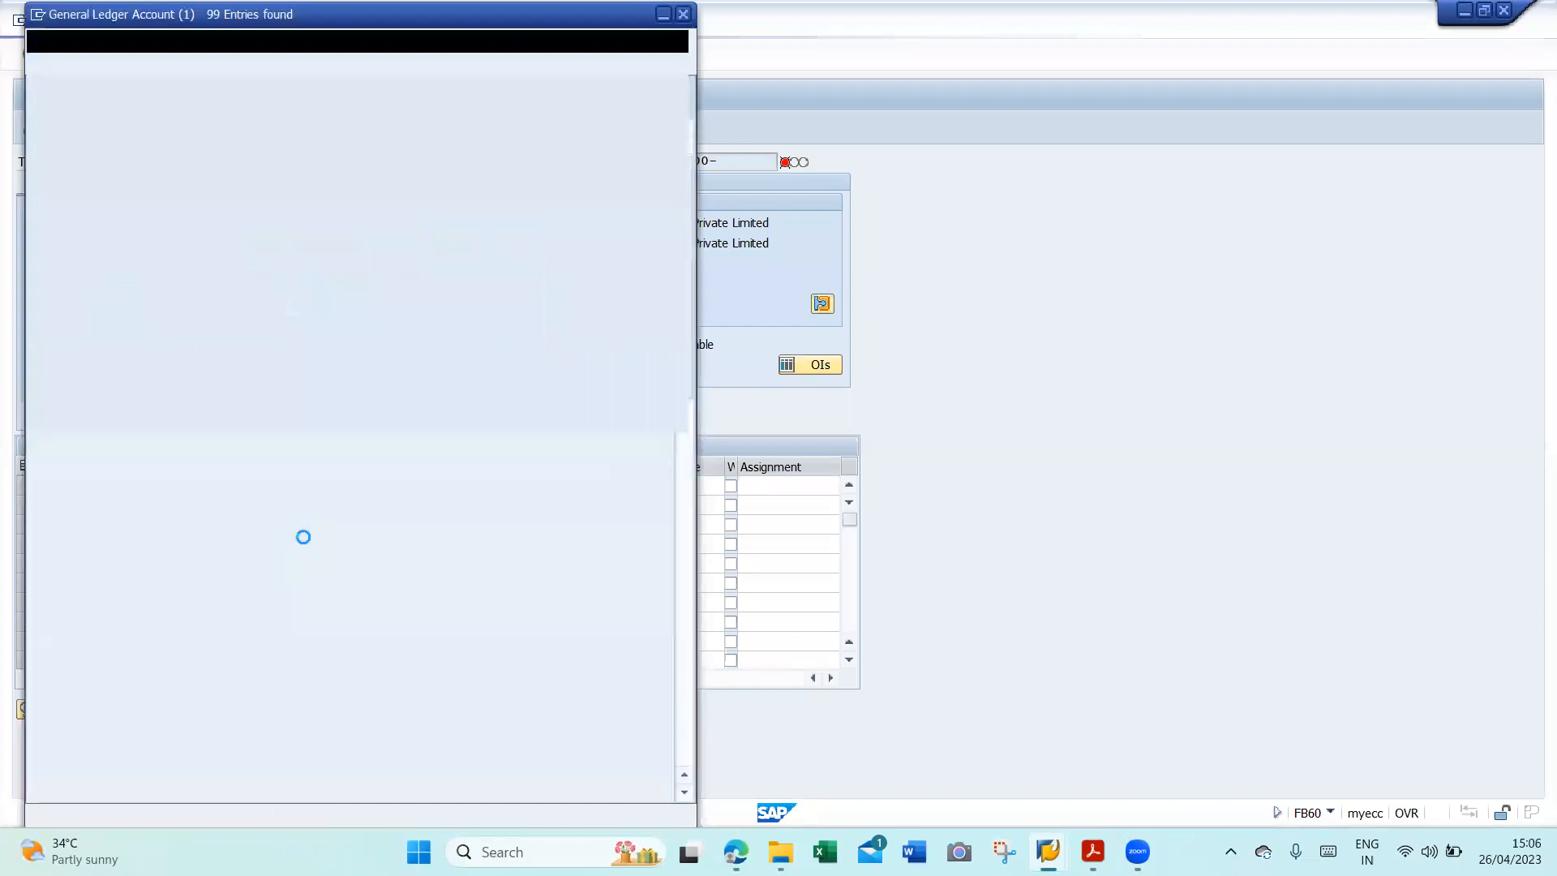
left_click(313, 104)
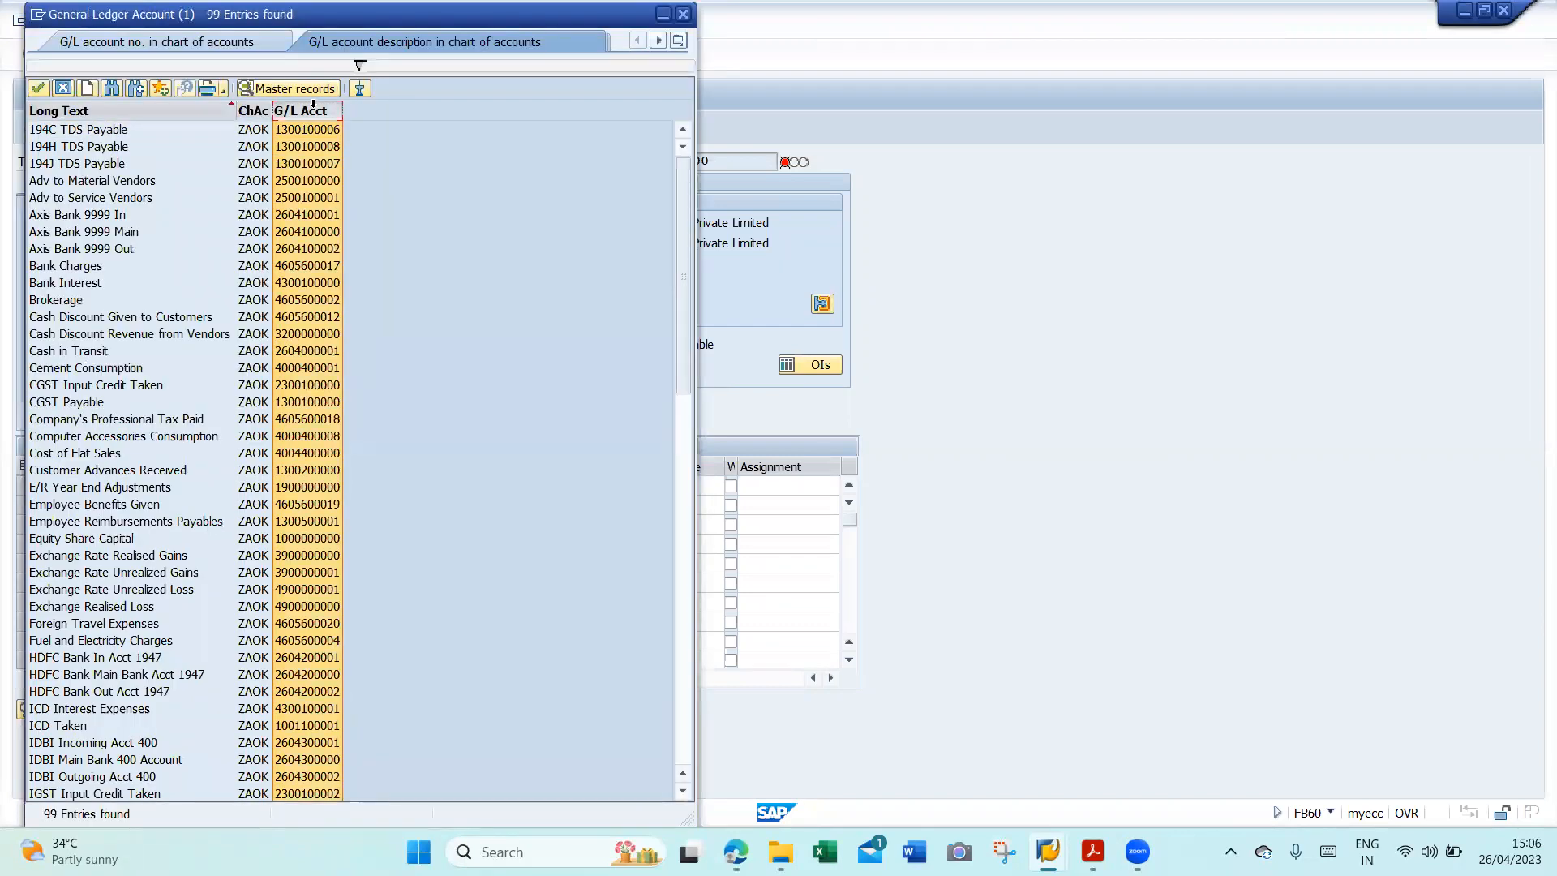
left_click(690, 630)
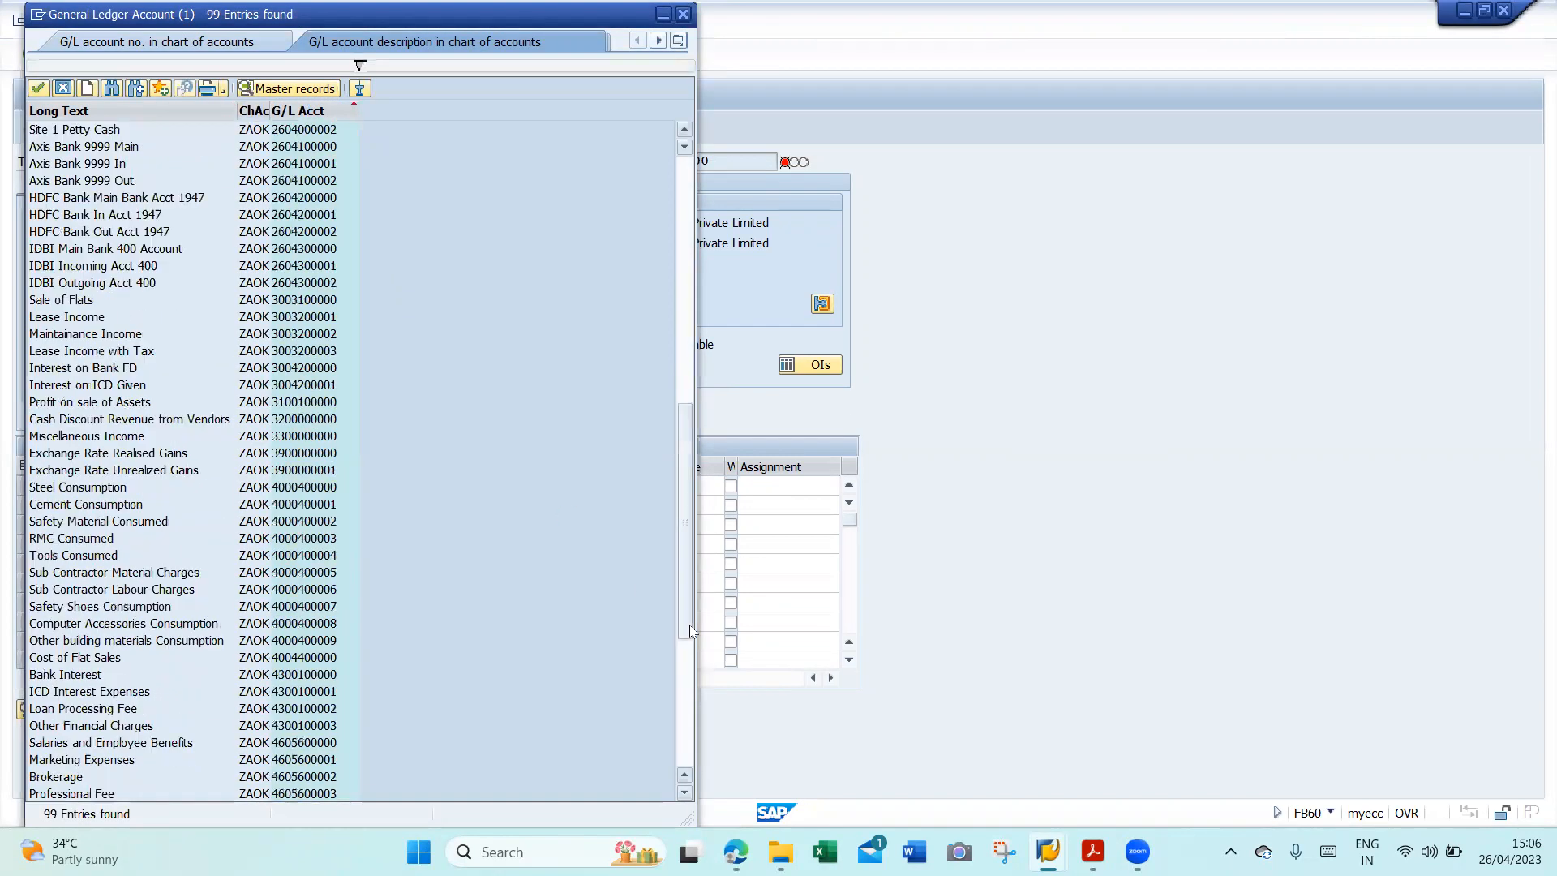
double_click(289, 579)
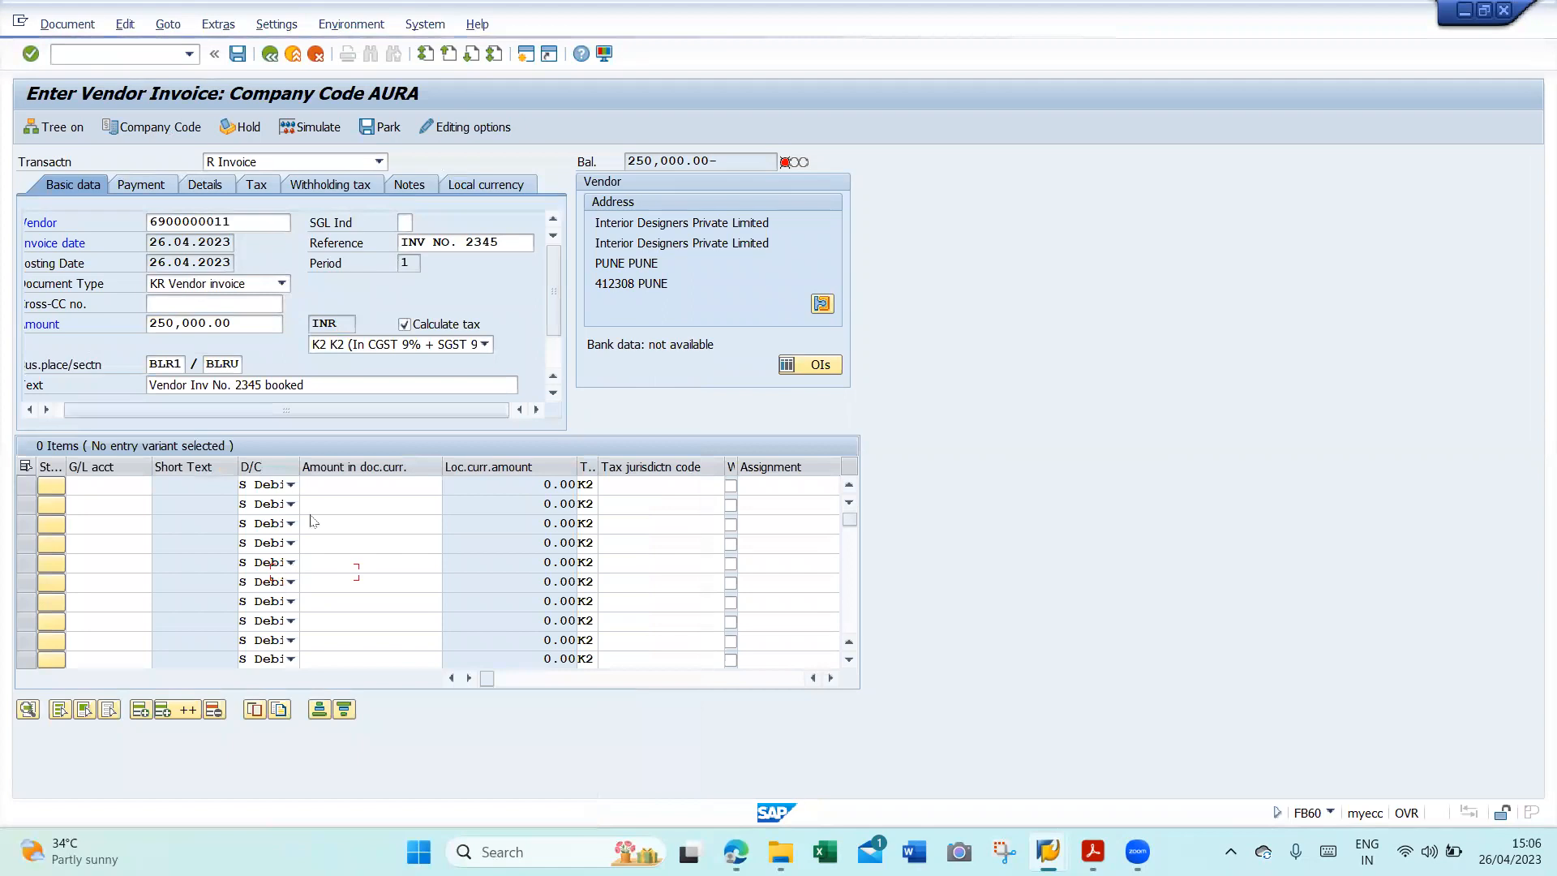
- Enter a debit amount of 250000 and the text "+" for the first line item
left_click(327, 487)
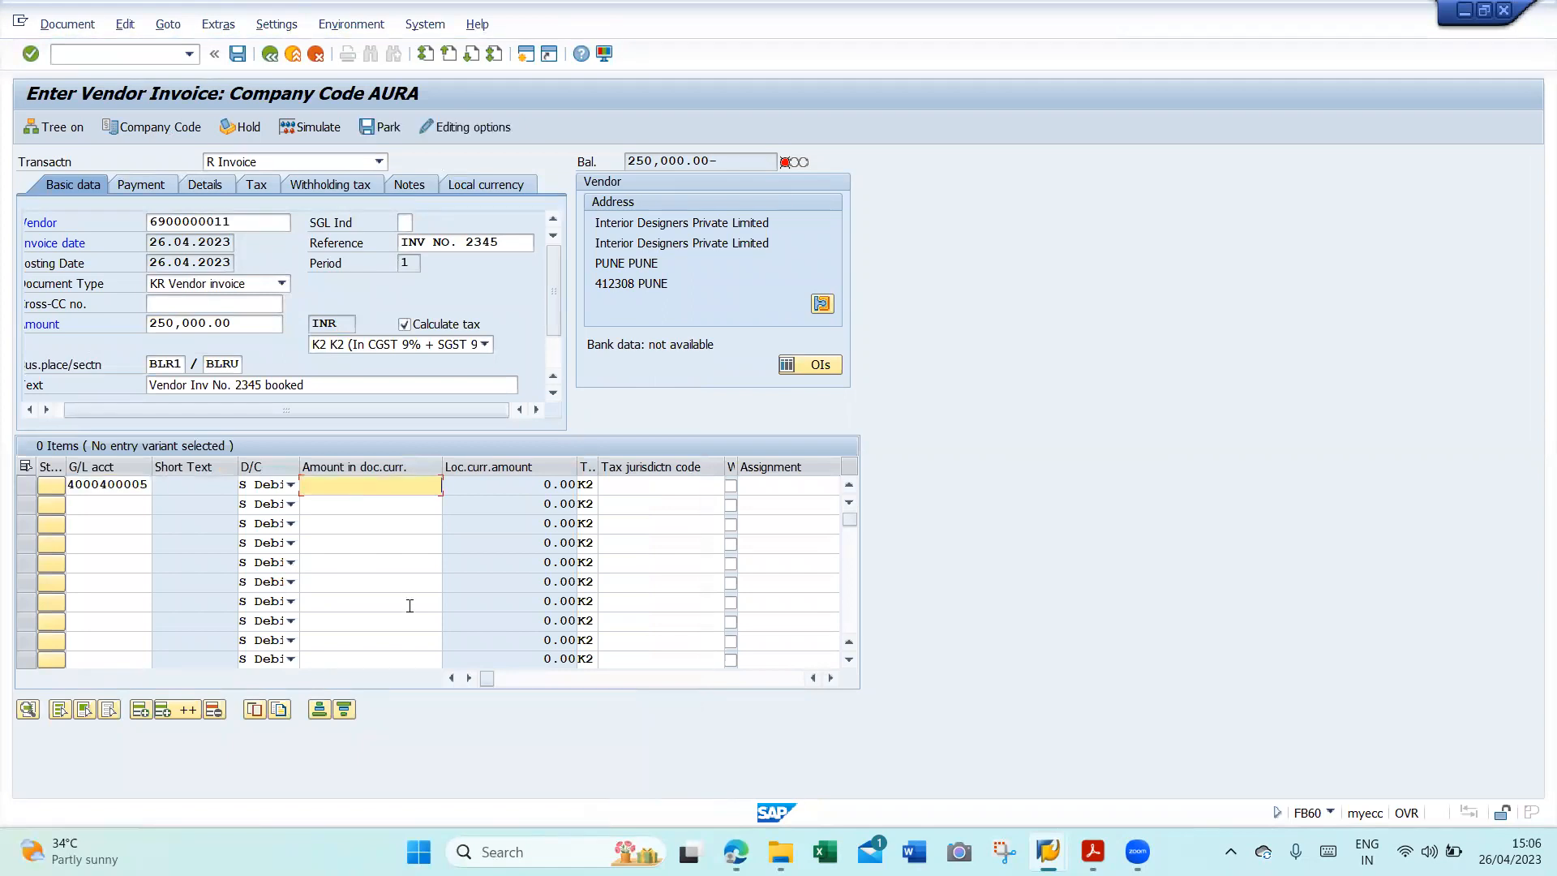
type("250000")
key("Return")
key("Tab")
type("+")
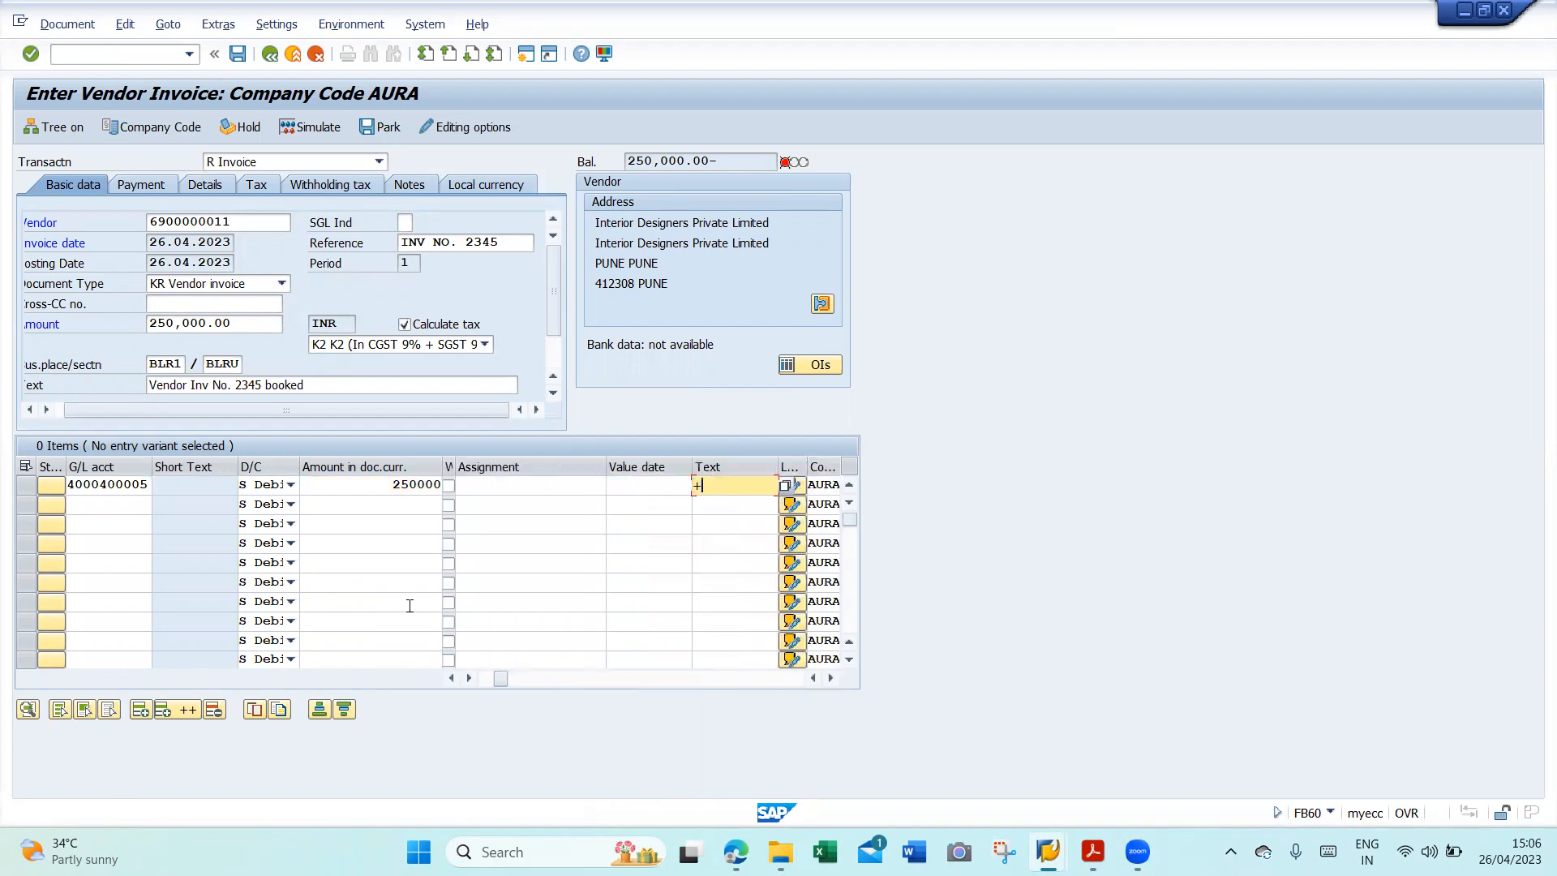
key("Tab")
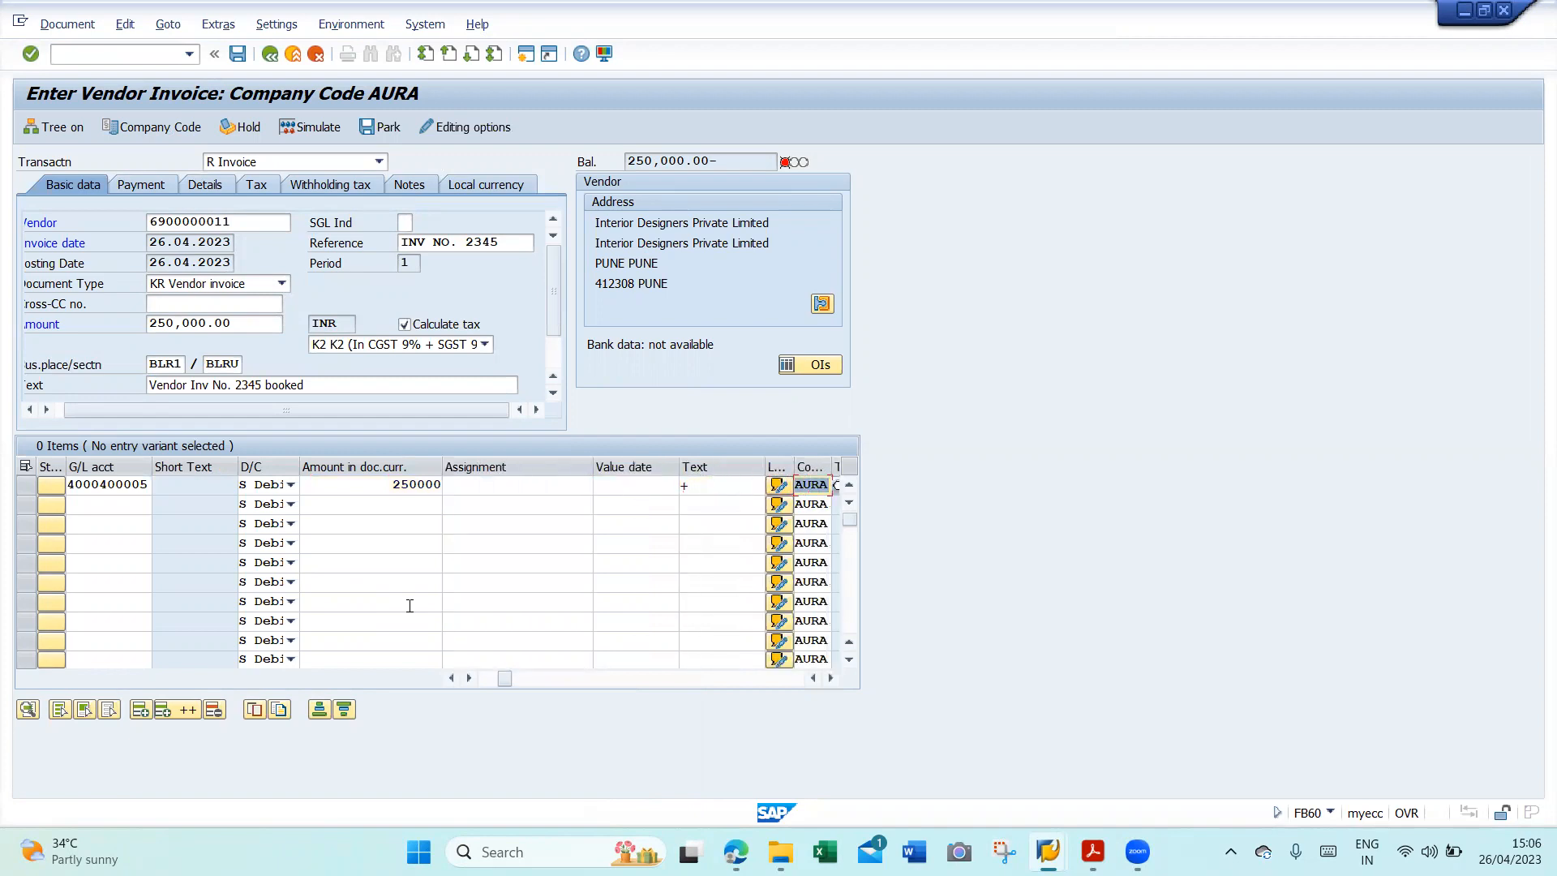
- Assign the first suggested internal order to the line item
key("Tab")
key("Tab")
key("Tab")
key("Tab")
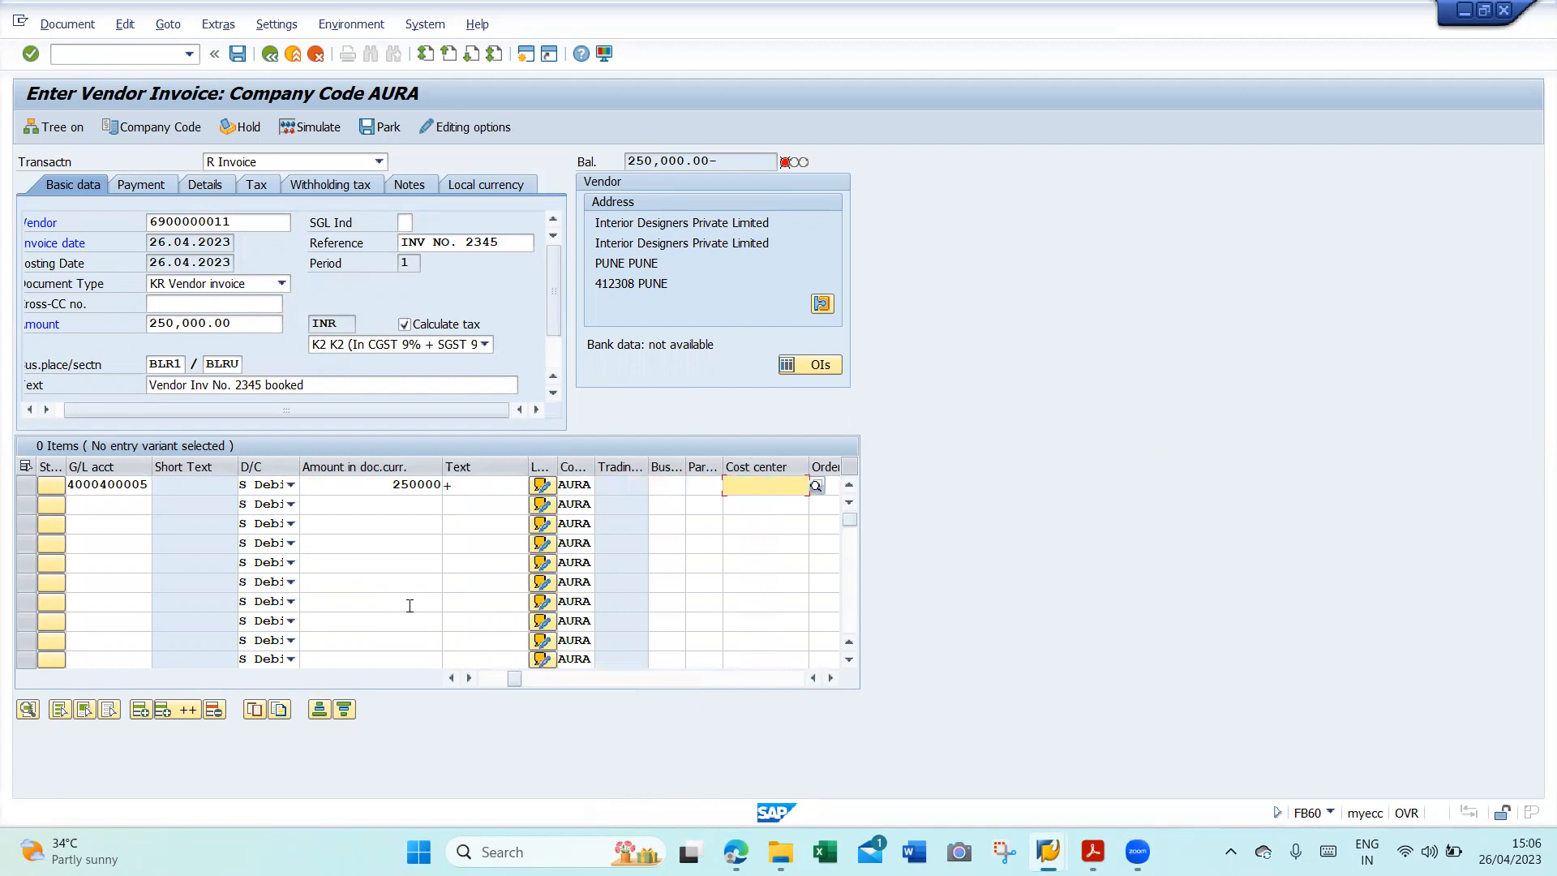
key("Down")
key("Down")
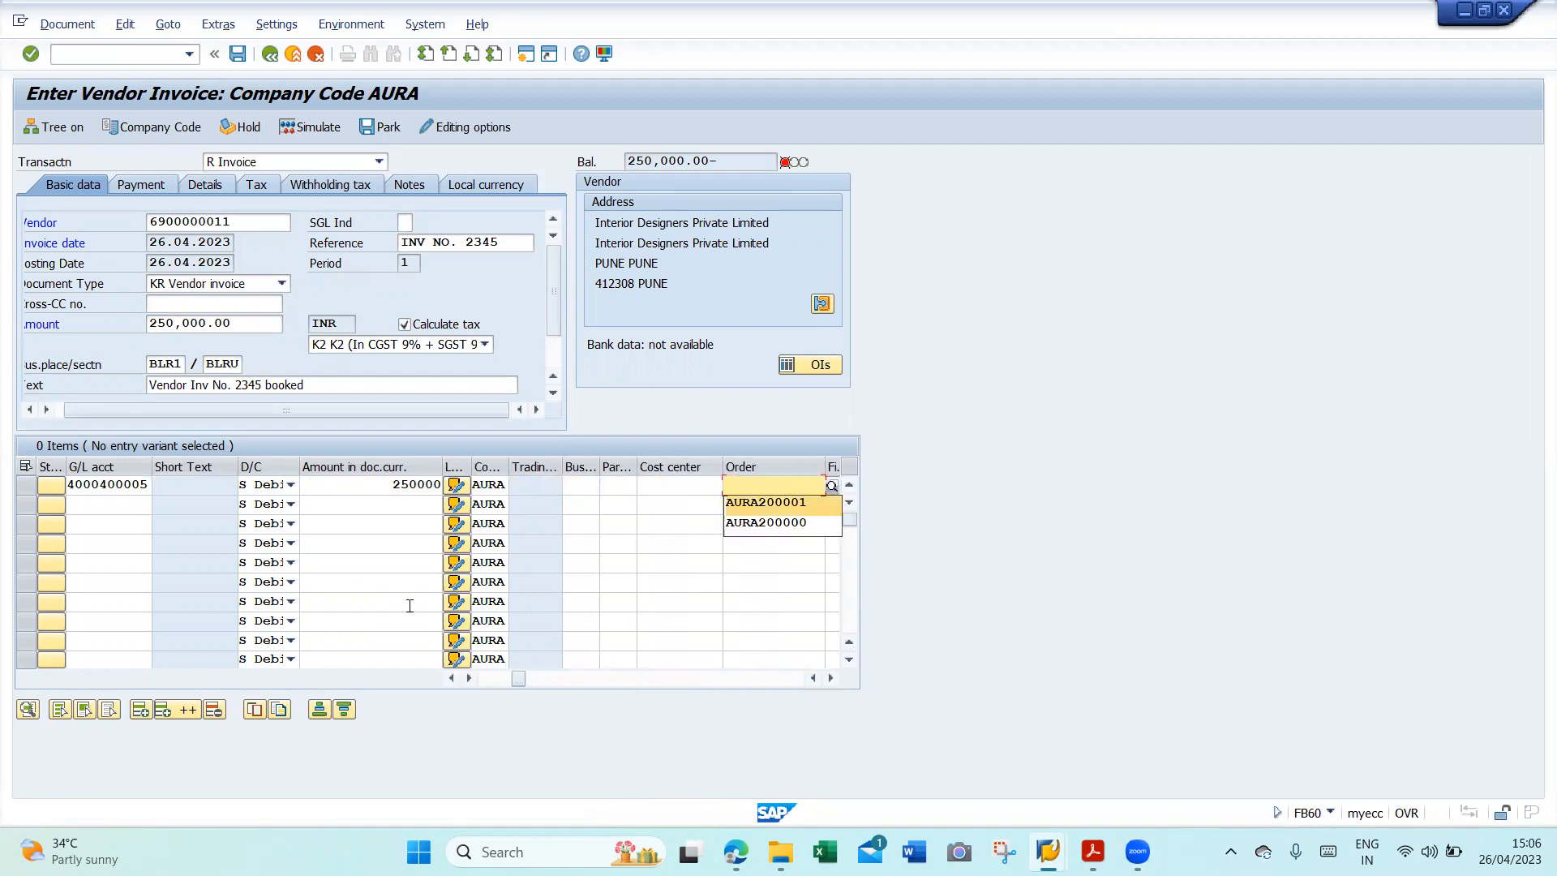
key("Return")
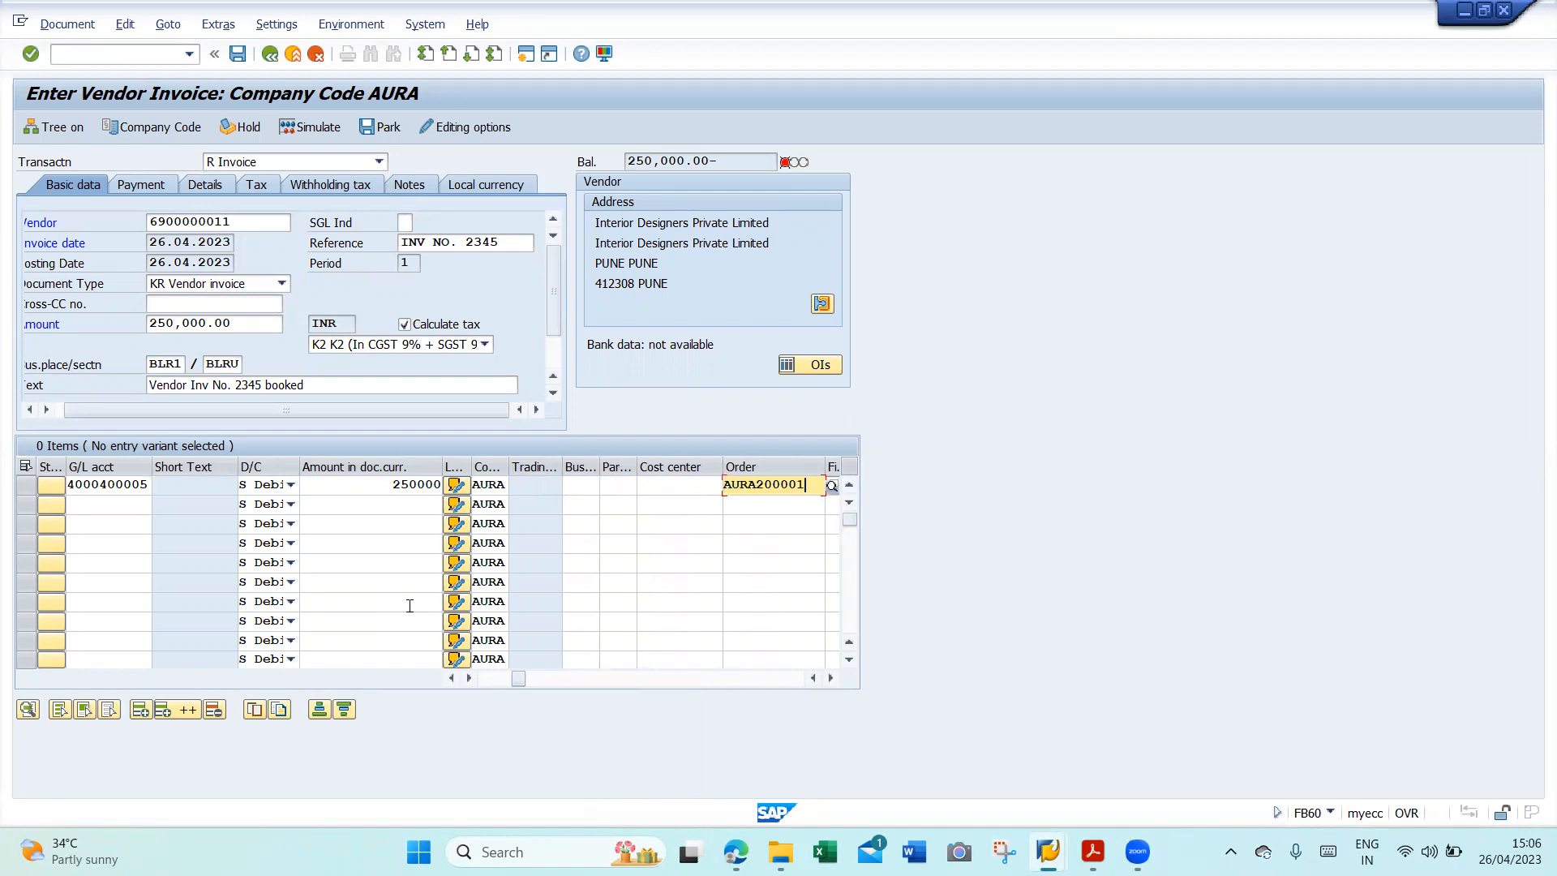
- Assign the RESI CONSTRUCTION CO cost center to the line item and accept the account assignment
left_click(659, 487)
key("Return")
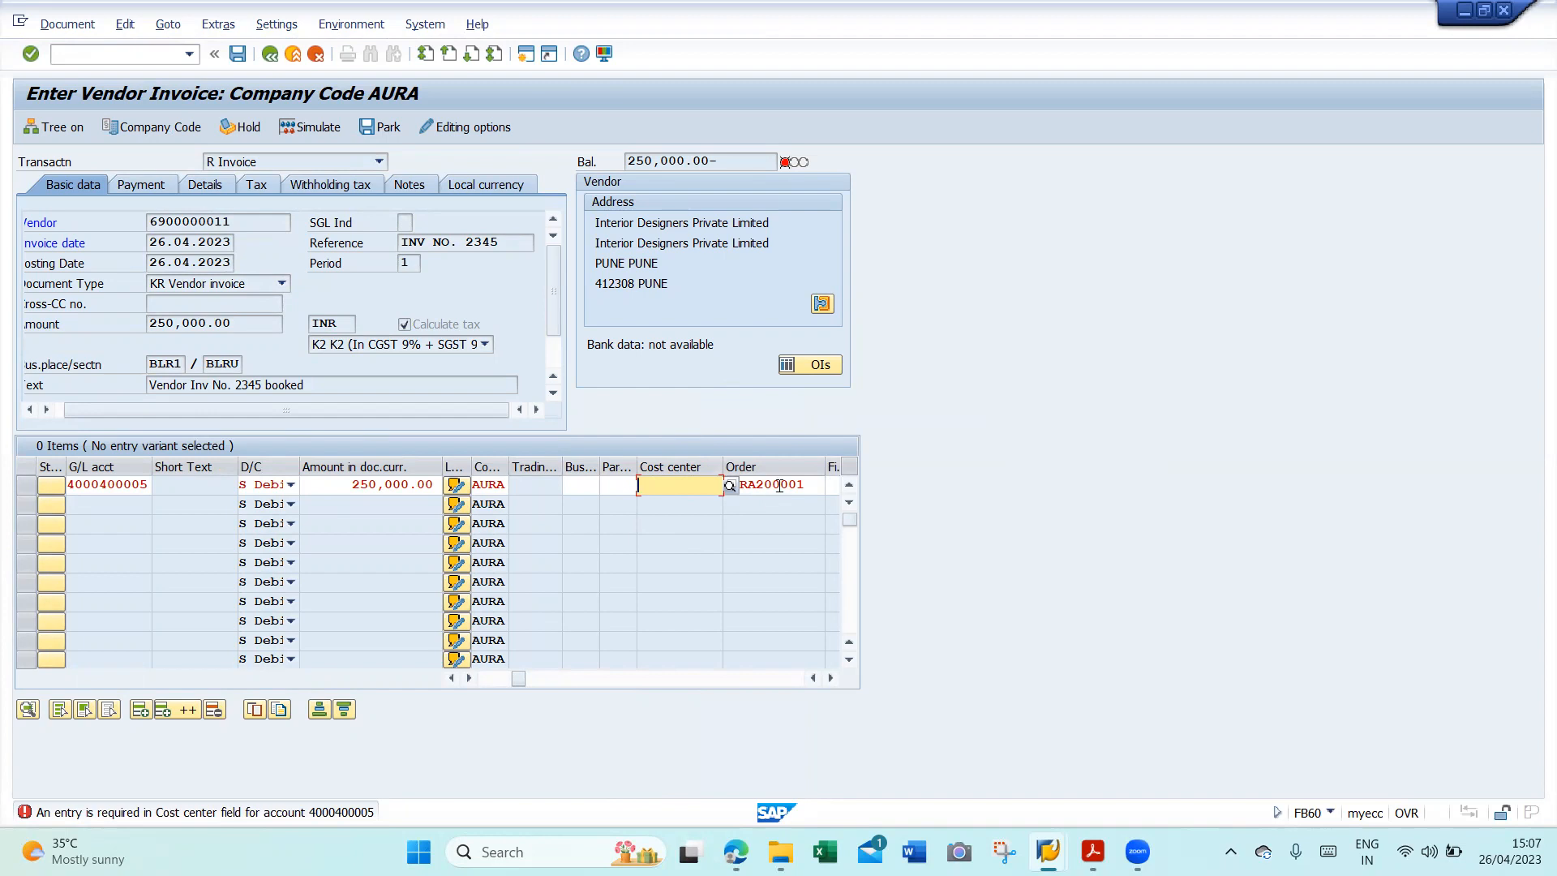
key("F4")
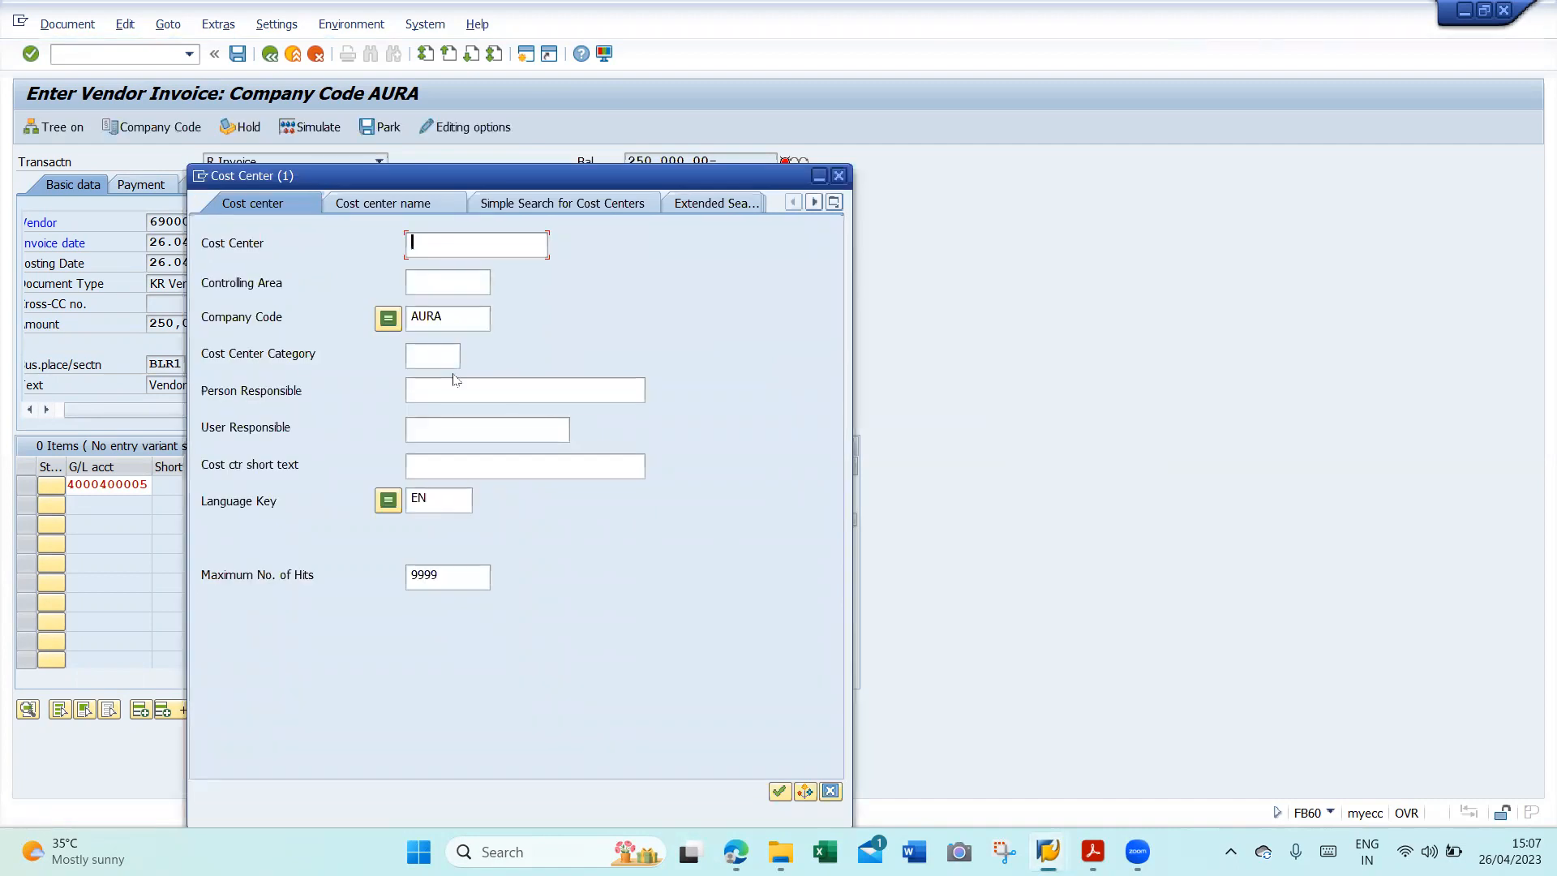
key("Return")
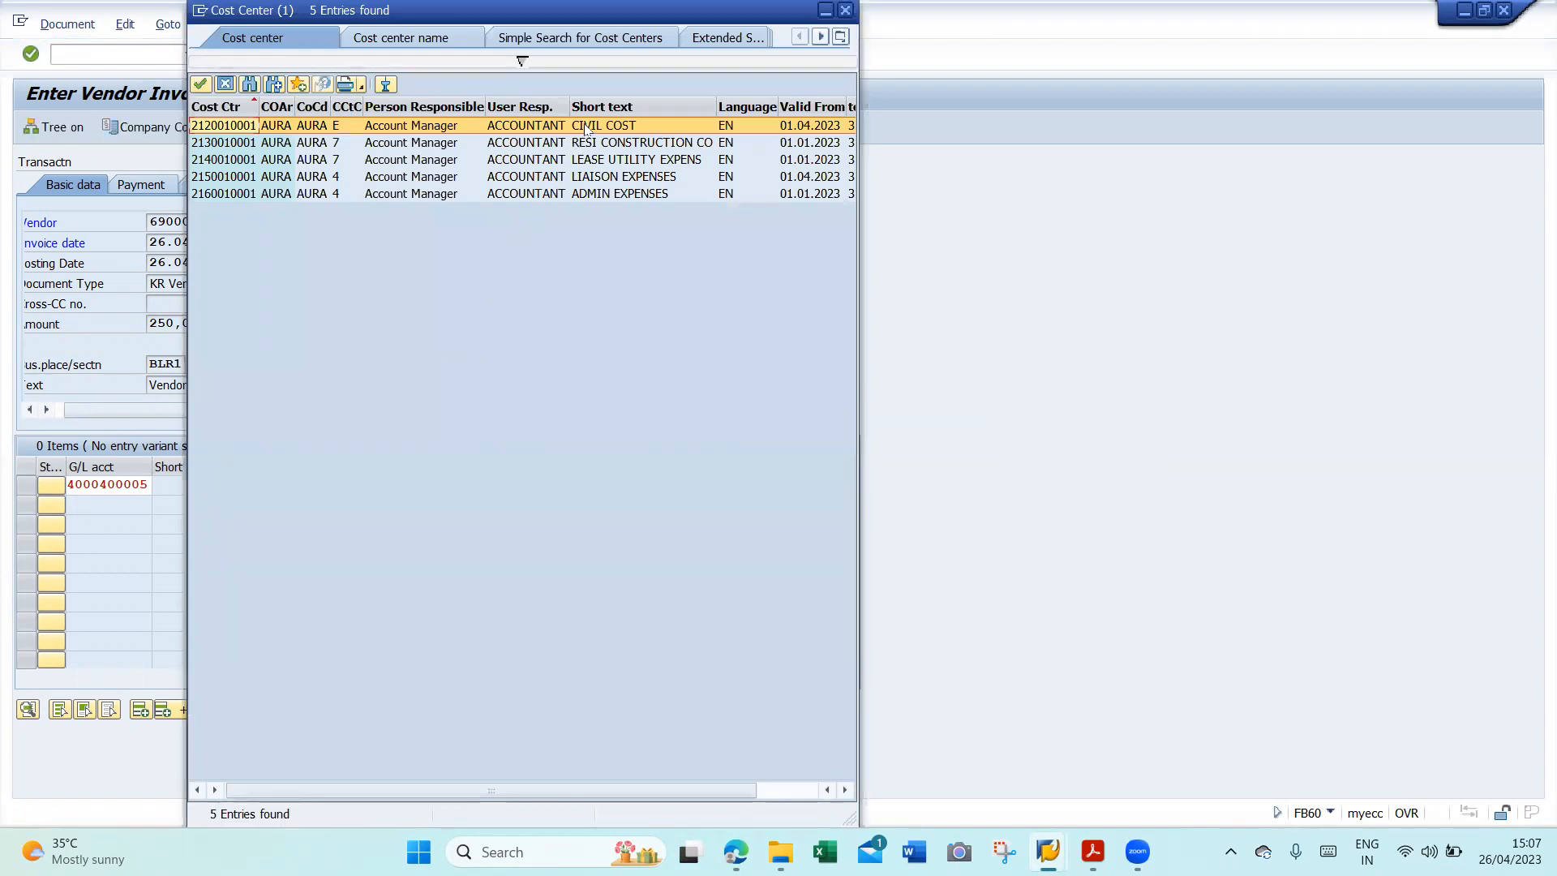
double_click(590, 144)
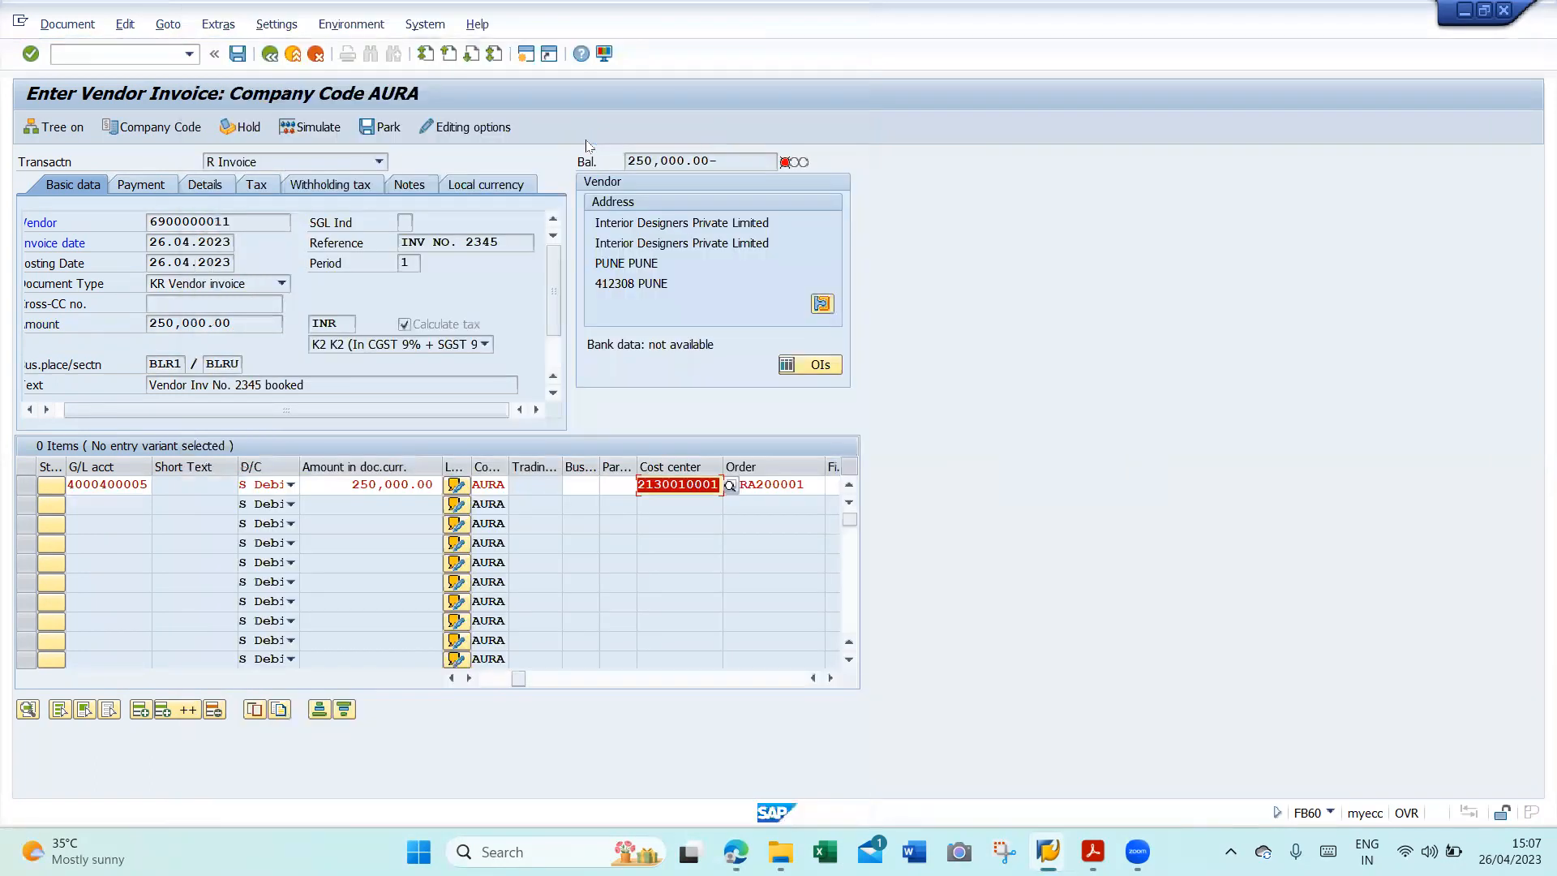
key("Return")
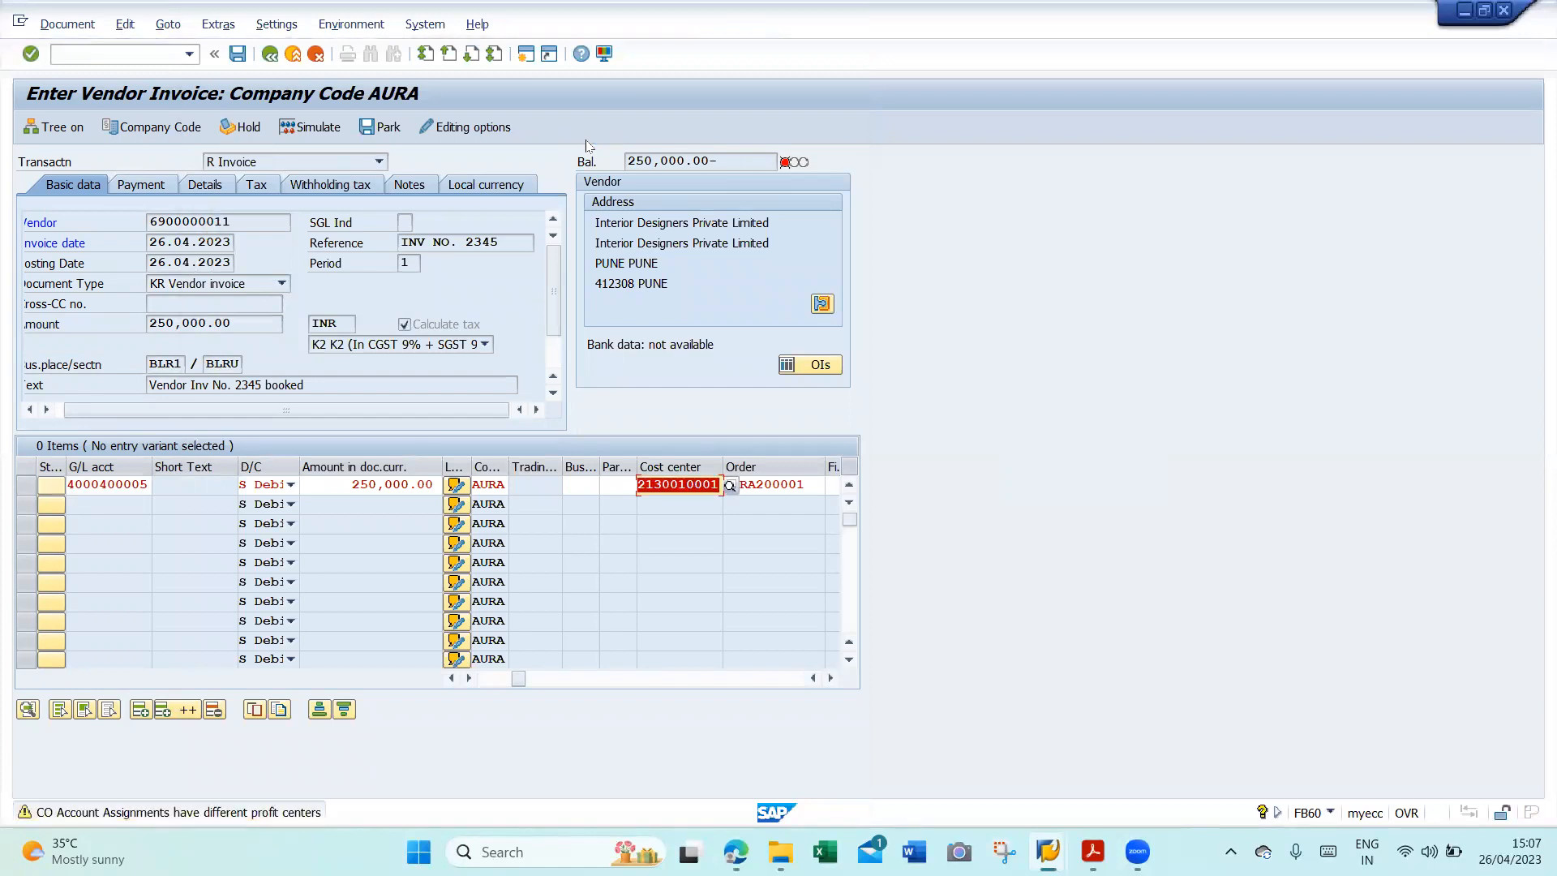
key("Return")
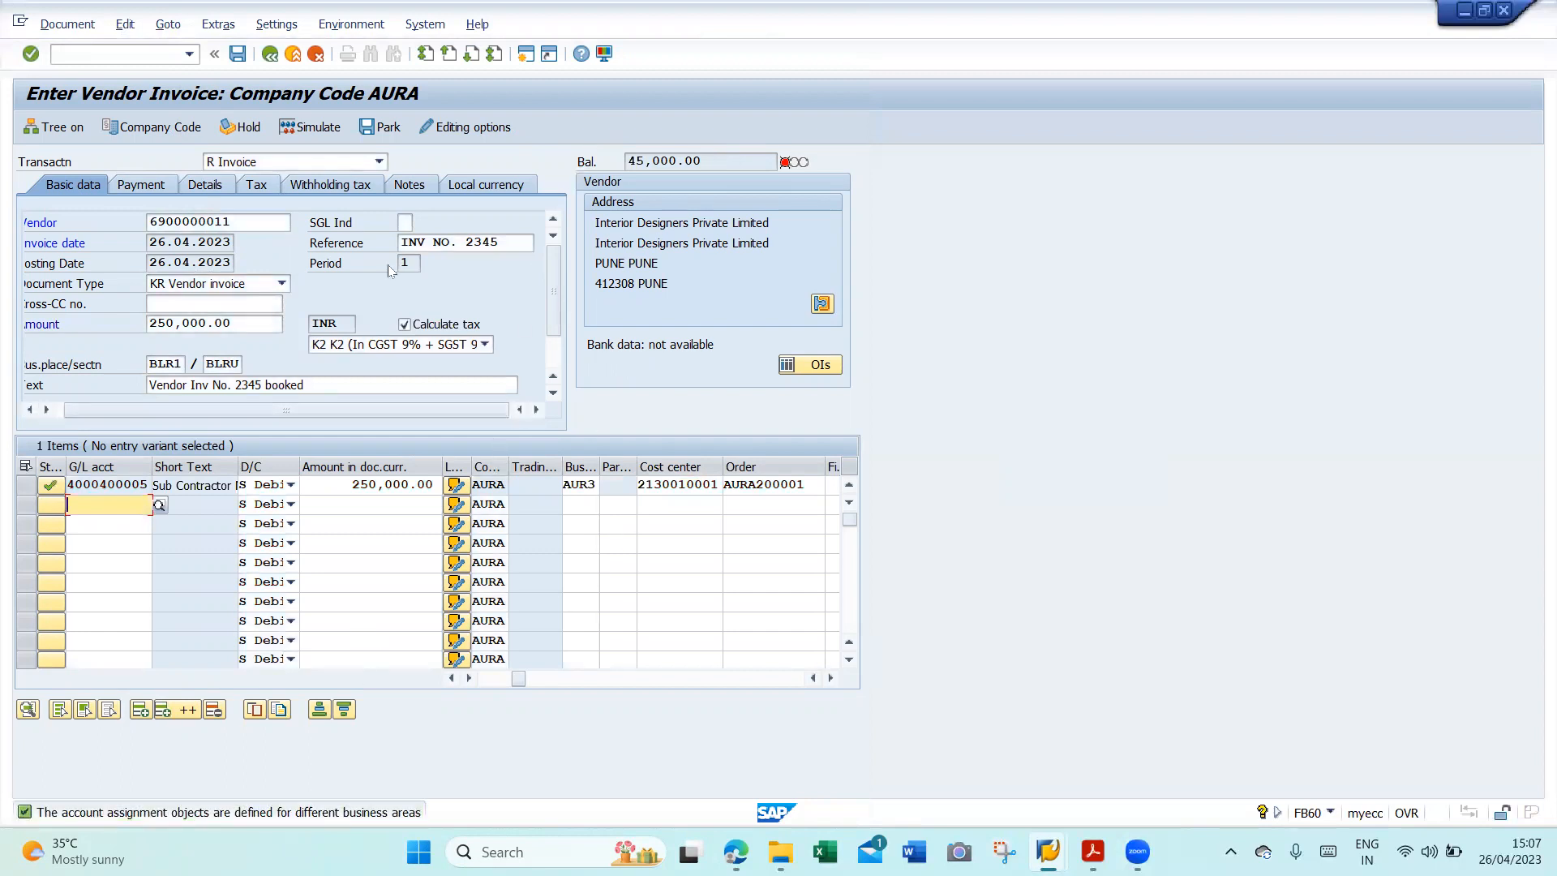
- Change the invoice's total amount to 295,000.00 INR to include the tax
left_click(245, 325)
key("BackSpace")
key("BackSpace")
key("BackSpace")
key("BackSpace")
key("BackSpace")
key("BackSpace")
key("BackSpace")
key("BackSpace")
key("BackSpace")
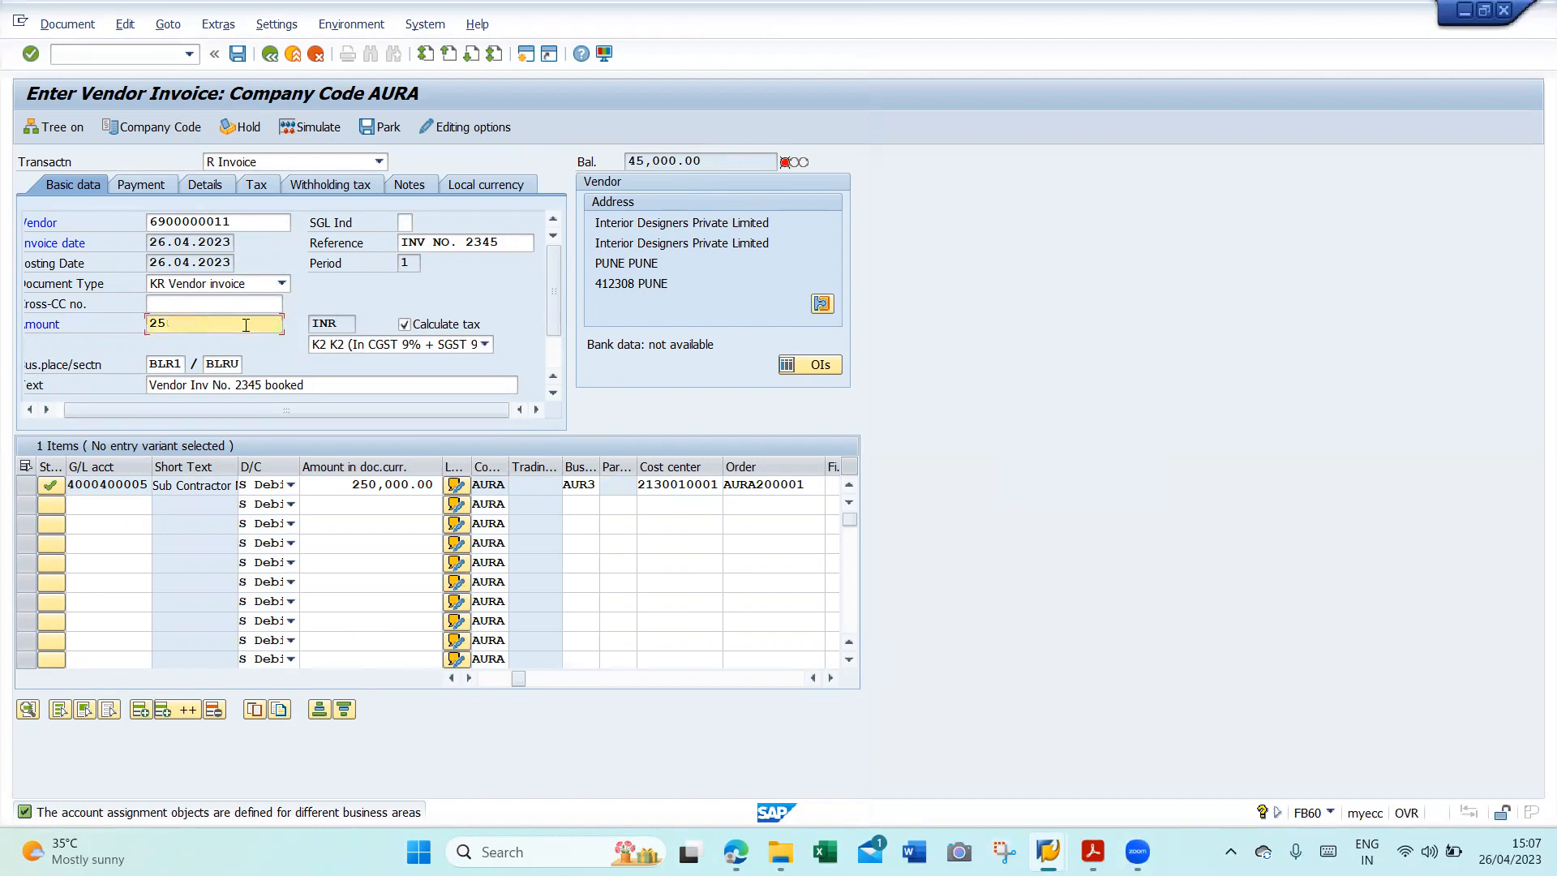
key("Return")
key("Return")
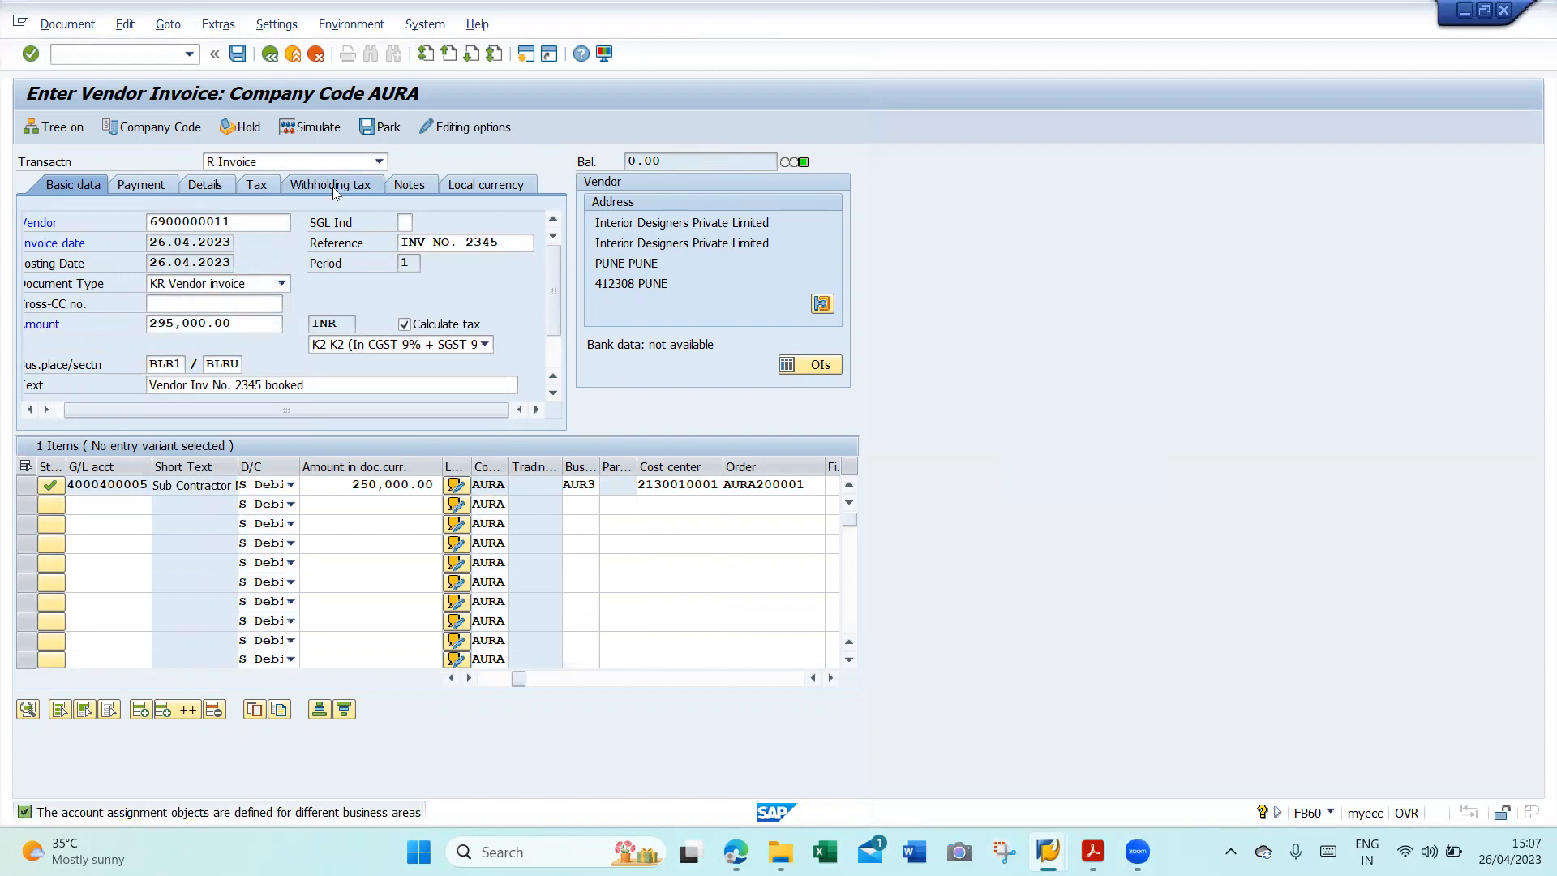
- Clear the withholding tax code for the 94C Company TDS entry and simulate the invoice posting
key("Return")
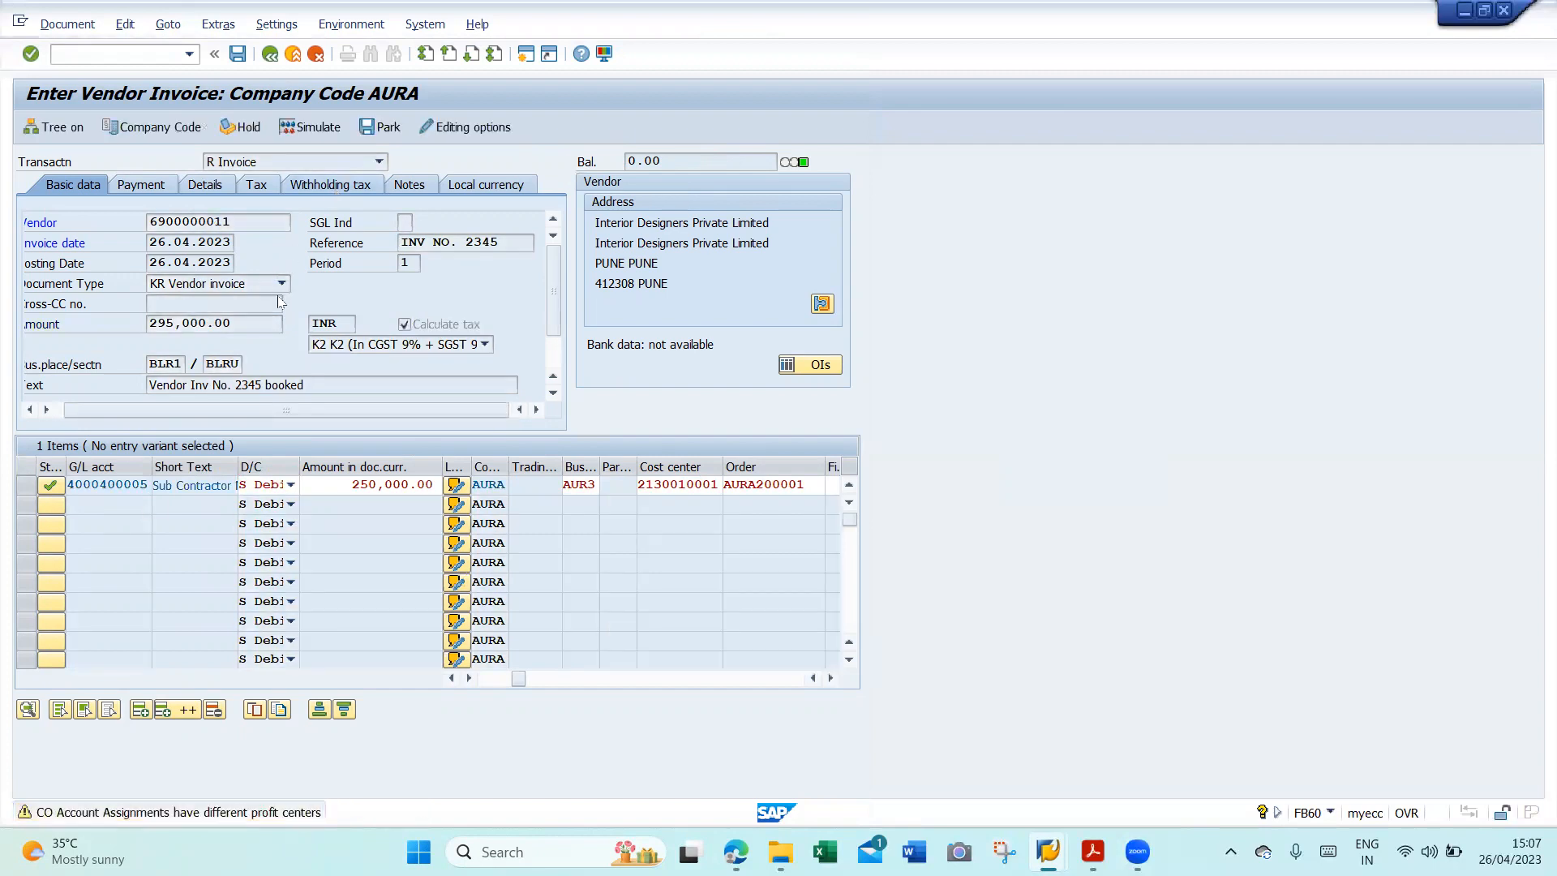
key("Delete")
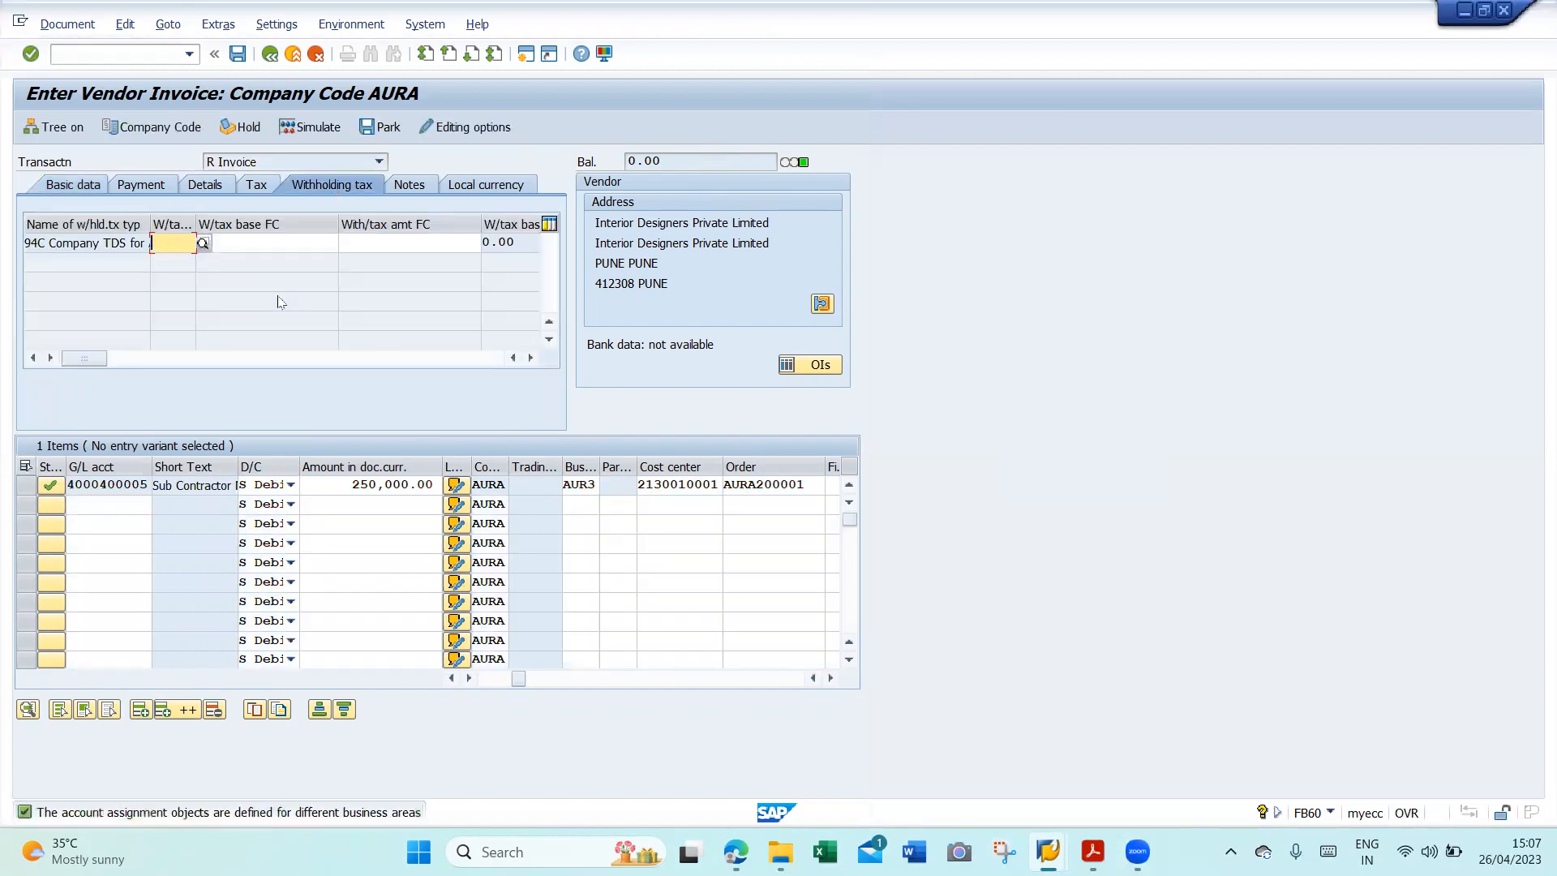
left_click(96, 192)
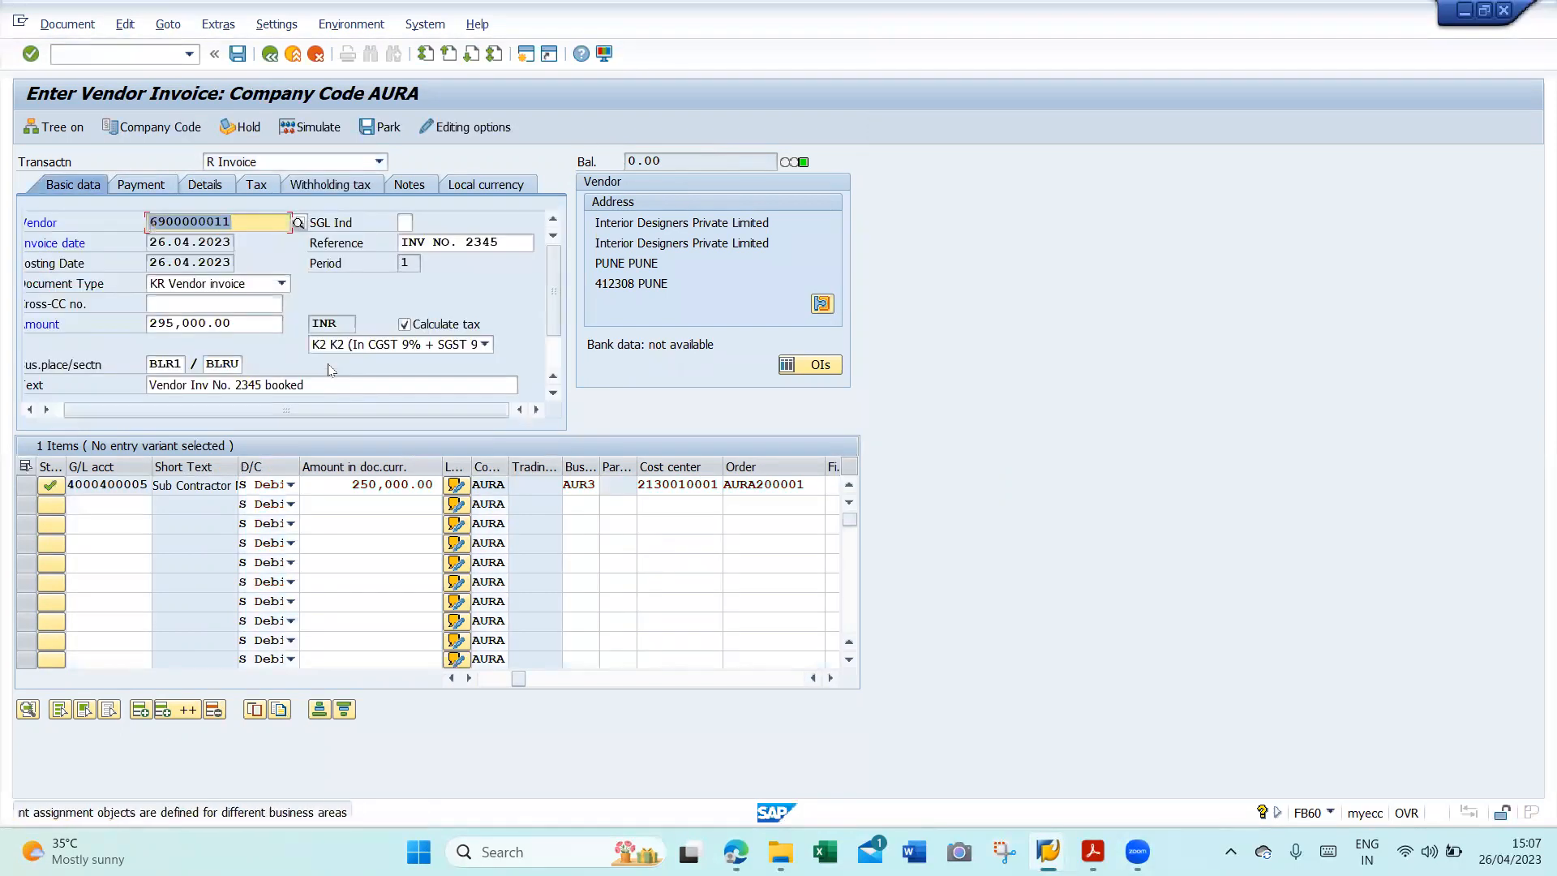
left_click(318, 127)
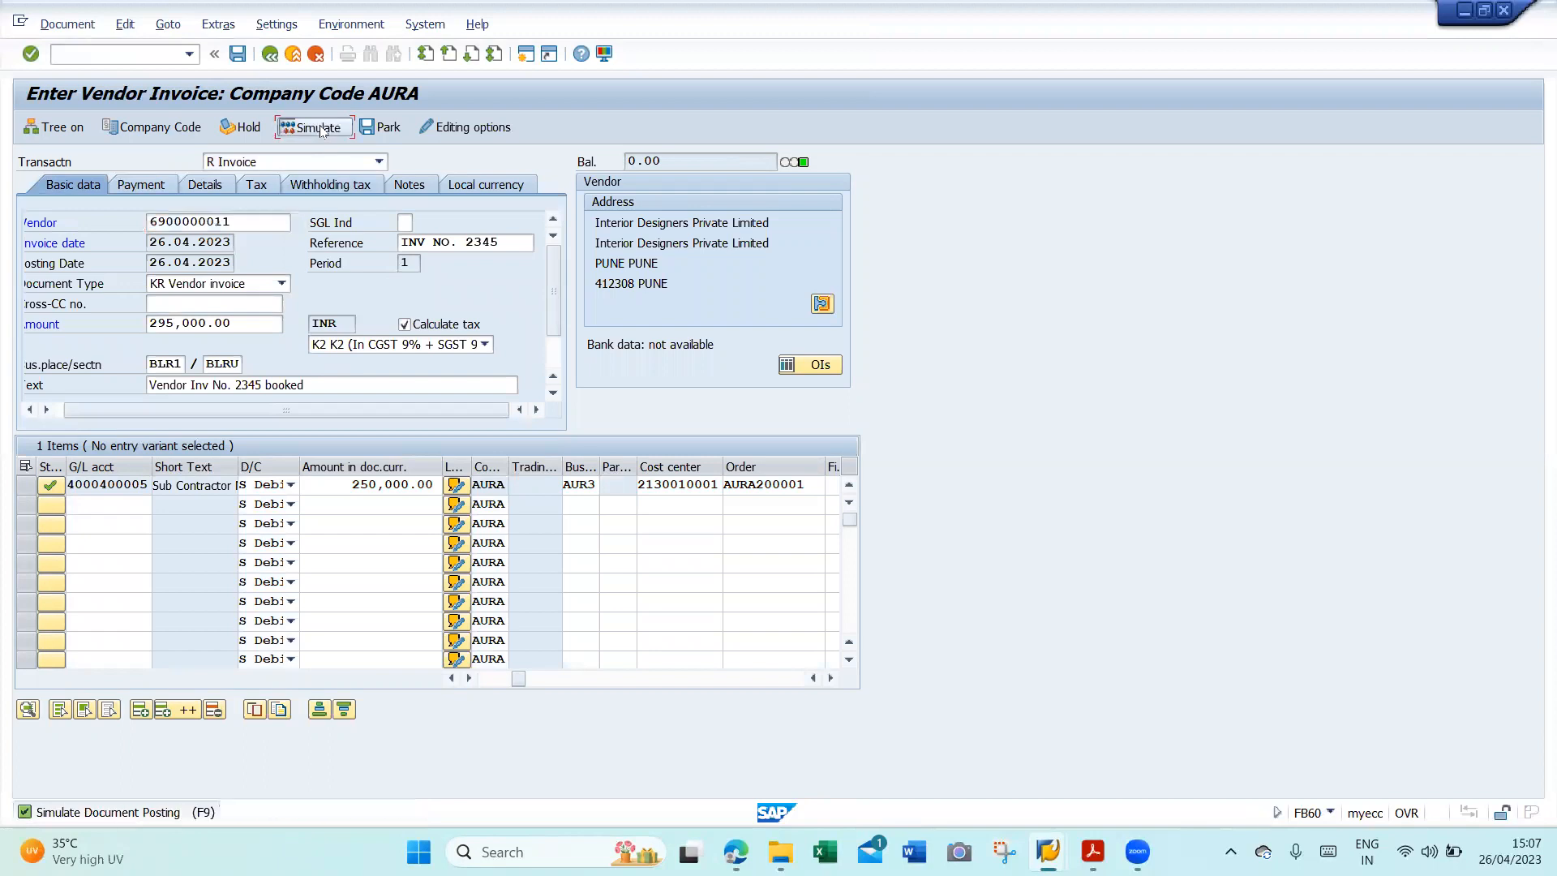
key("Return")
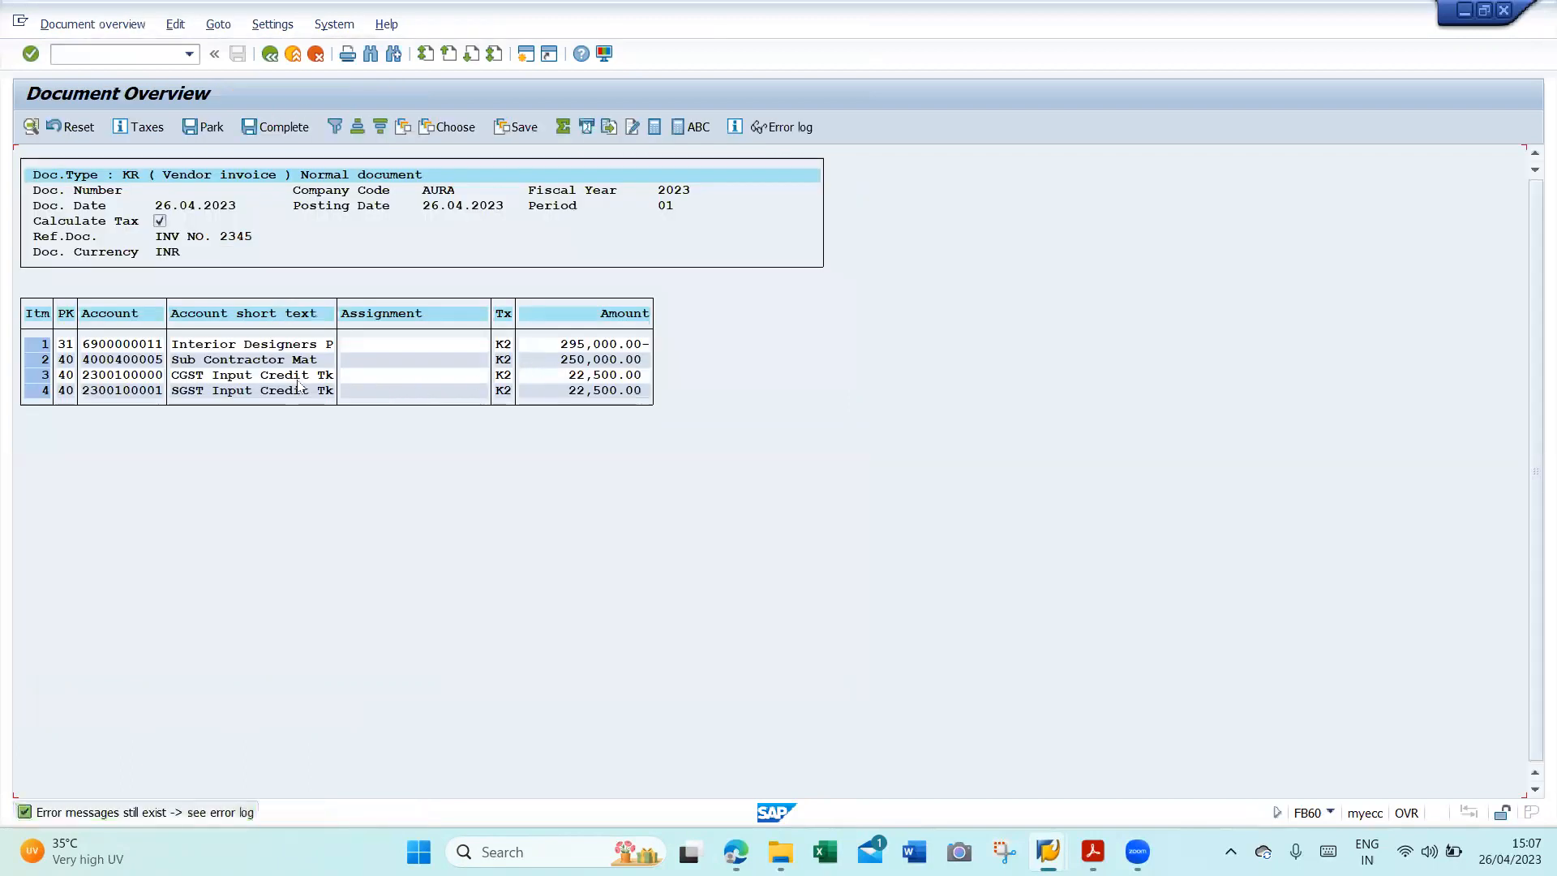
- Complete the CGST Input Credit Taken item with business area AUR1, value date 26042023 and the text "vendor inv 2345 booked"
double_click(295, 376)
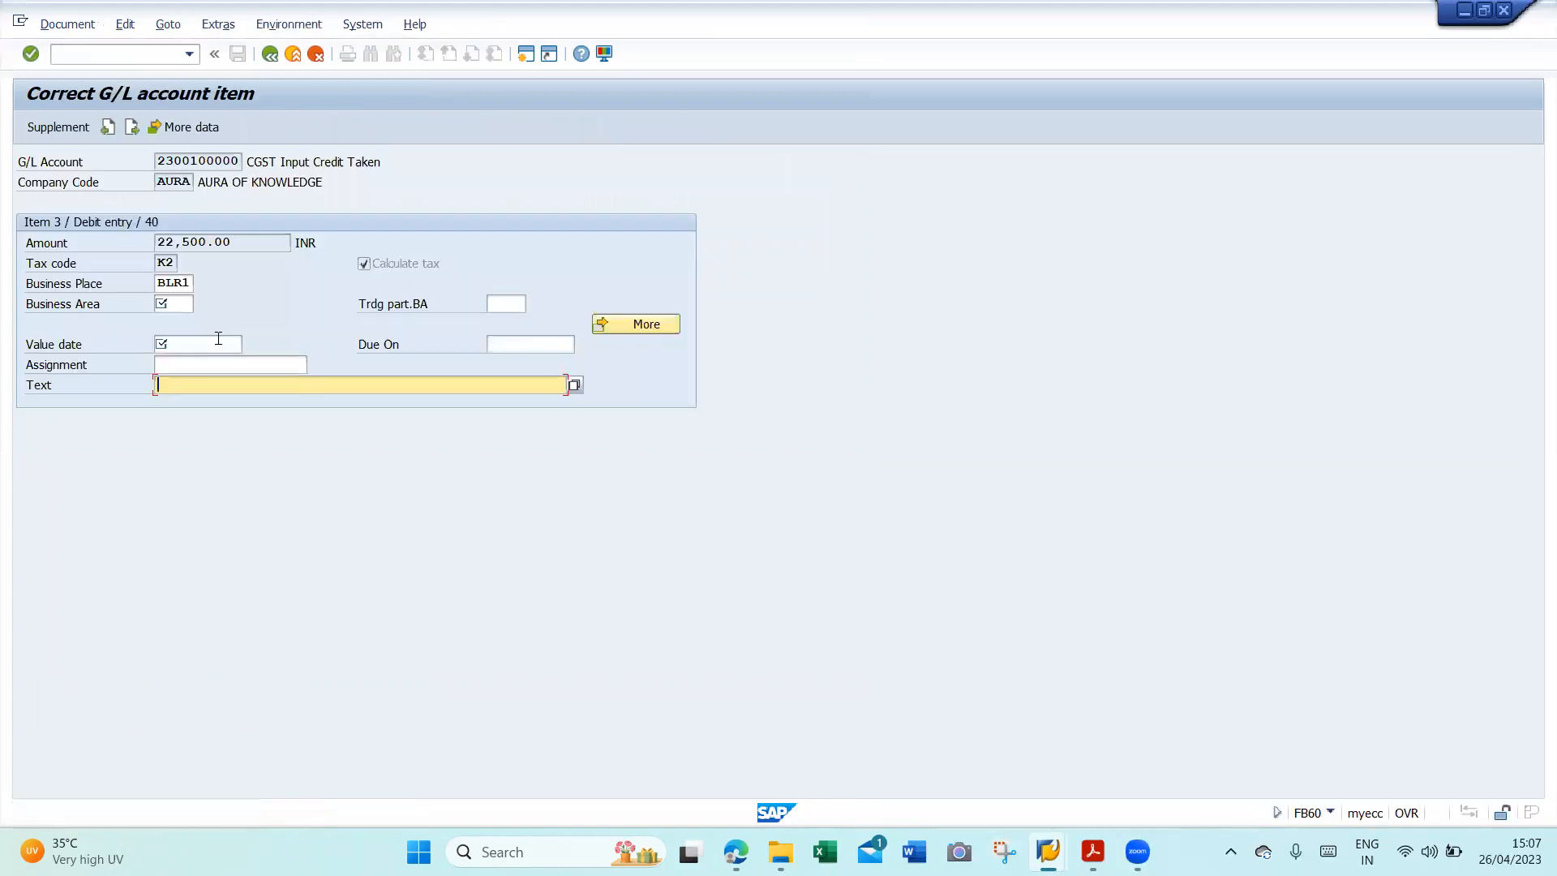
left_click(184, 303)
key("Down")
key("Return")
key("Down")
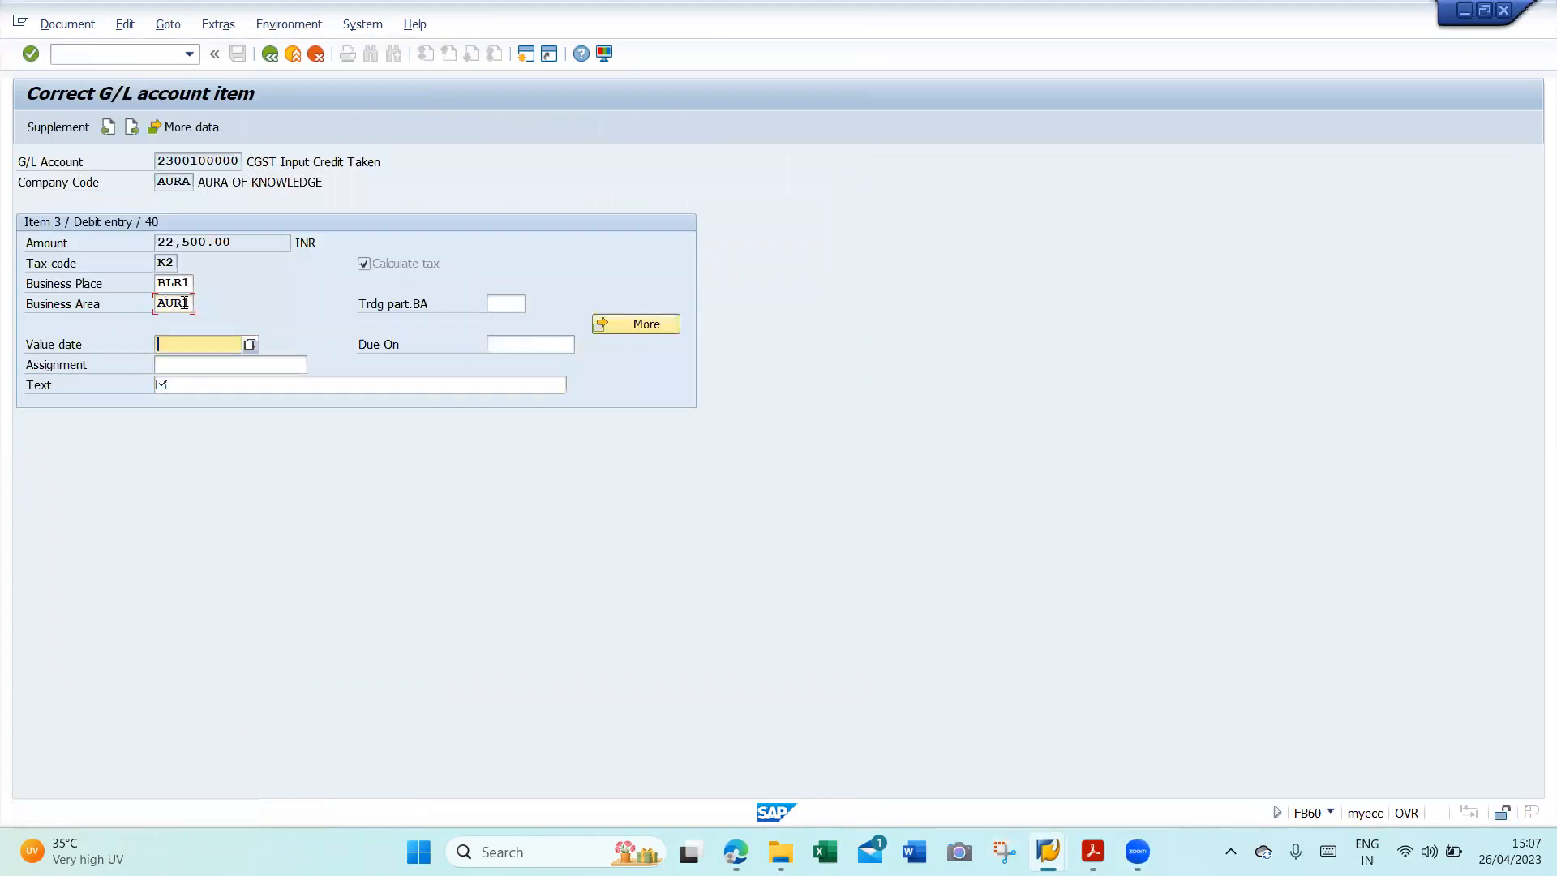
key("space")
type("26042023")
key("Tab")
key("Tab")
key("Tab")
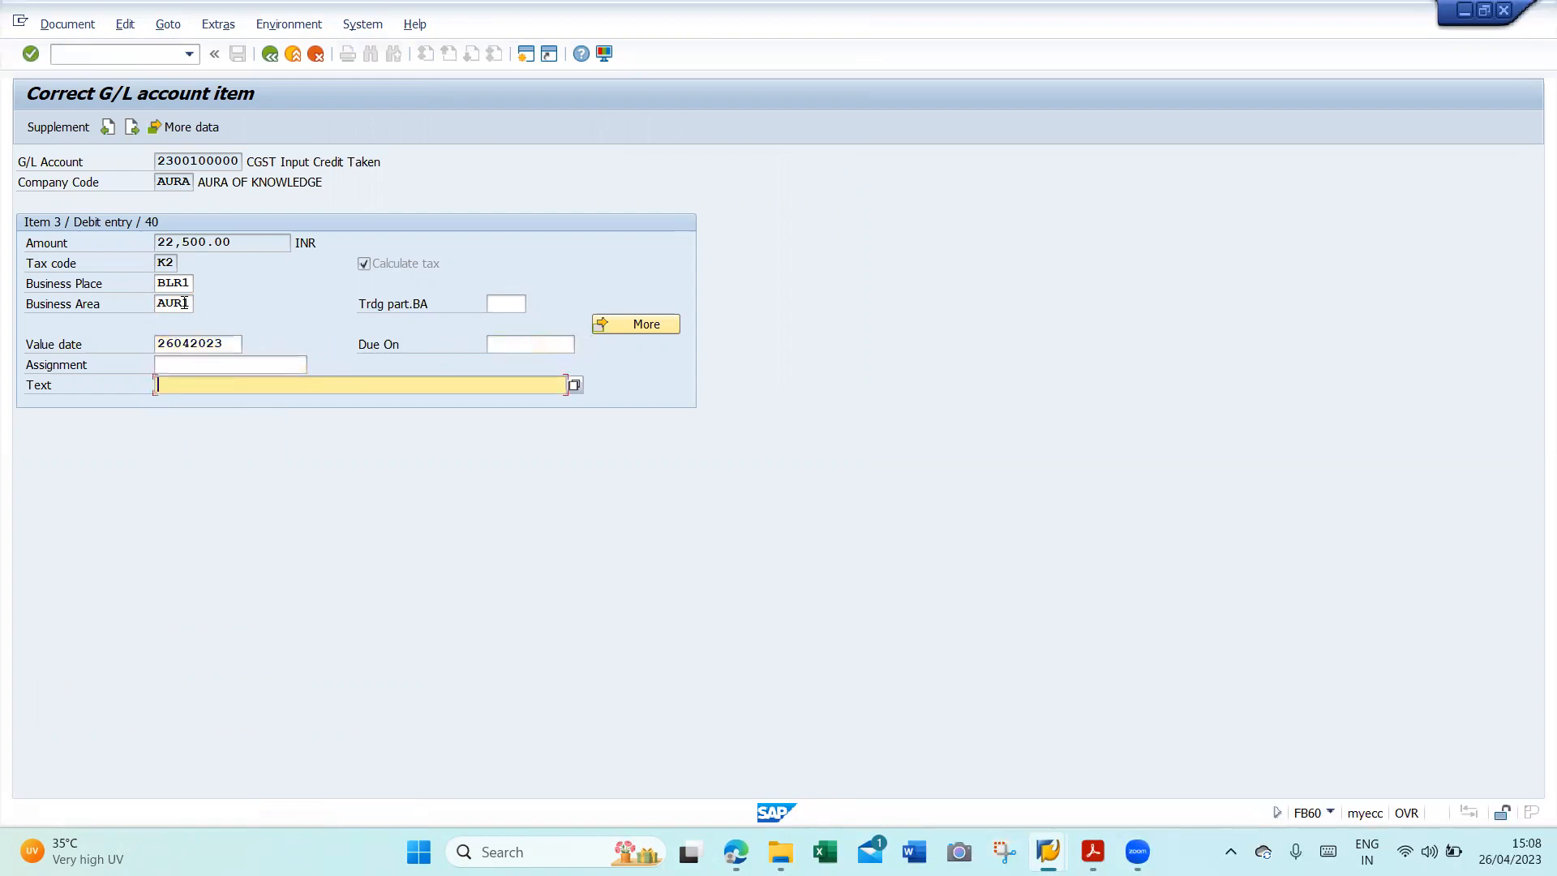
type("vendor inv 2345 booked")
- Complete the SGST Input Credit Taken item with business area AUR1, value date 26.04.2023 and the text "vendor inv 2345 booked"
left_click(131, 128)
left_click(219, 384)
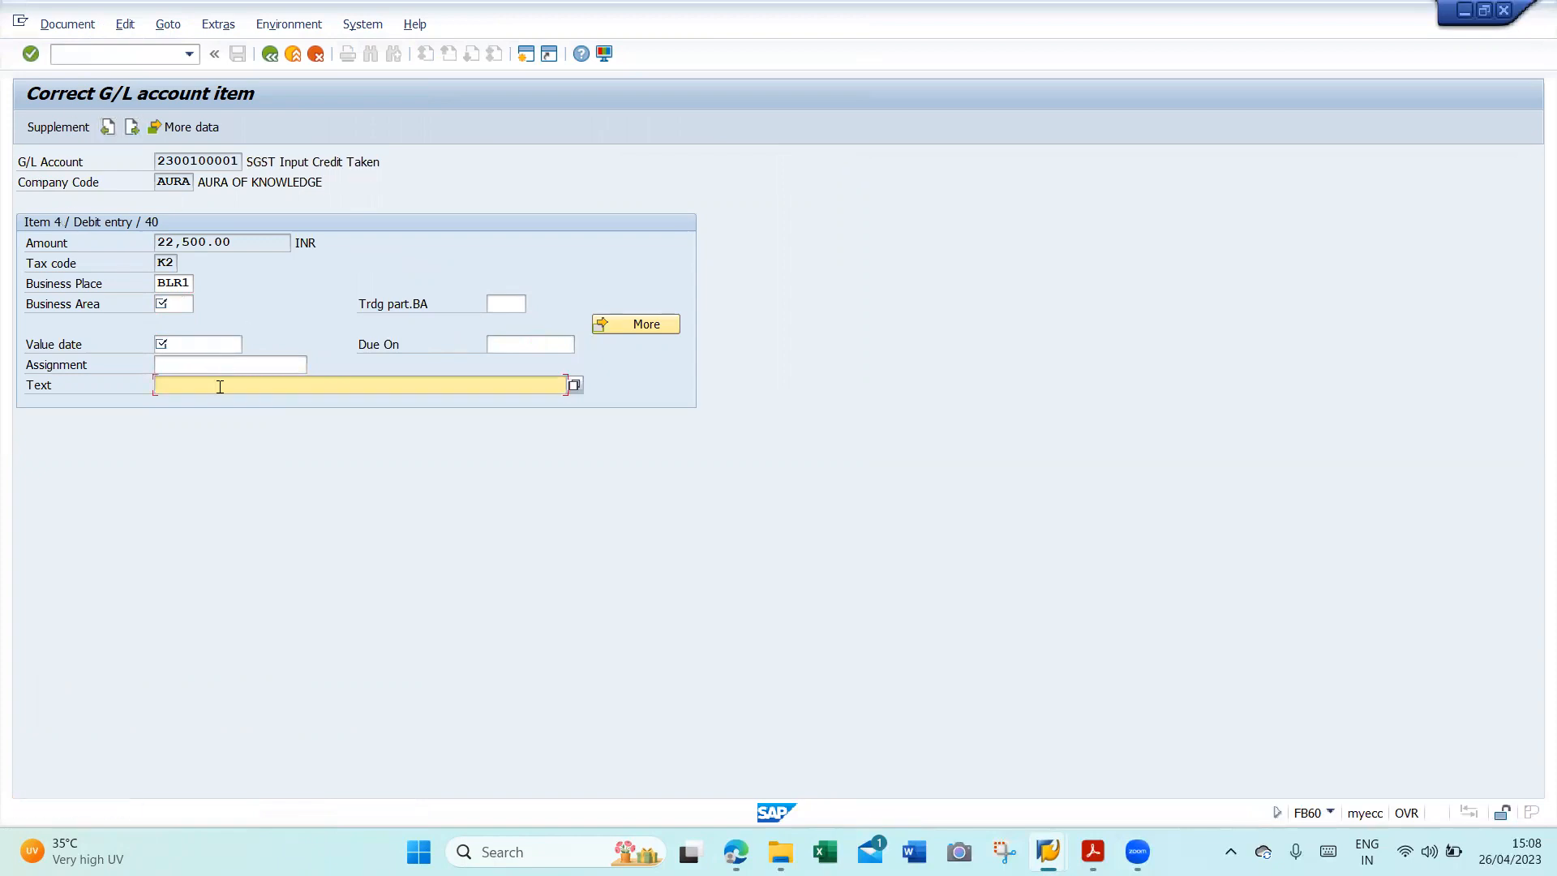
left_click(184, 304)
key("Down")
key("Return")
key("Tab")
key("Tab")
key("Down")
key("Return")
key("Tab")
key("Tab")
key("Down")
key("Return")
key("Return")
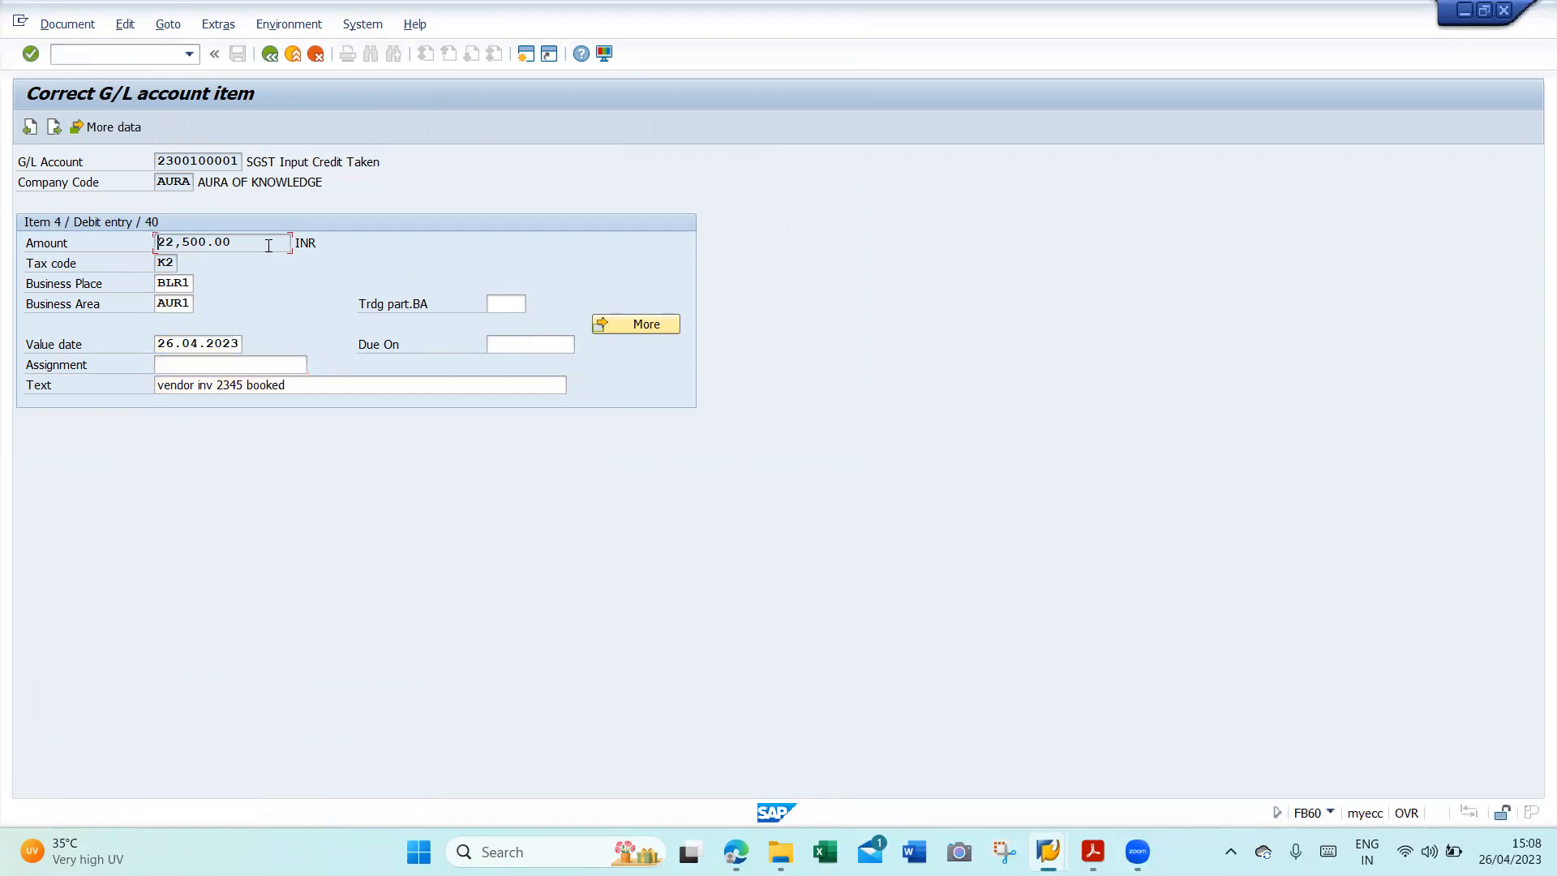
- Return to the document overview and post the invoice, accepting the profit center warning
left_click(270, 54)
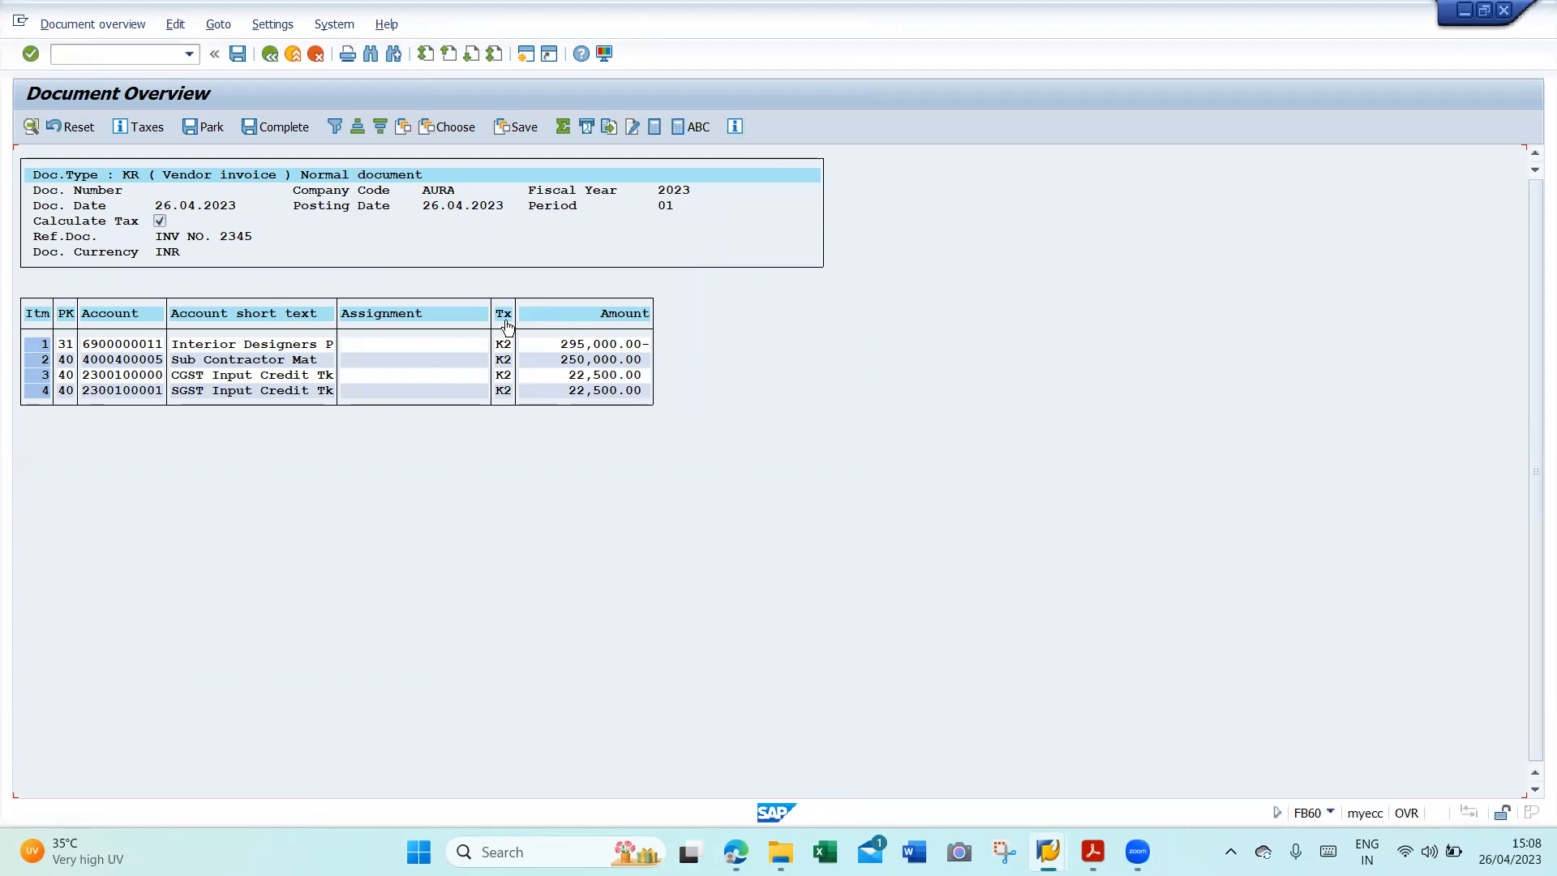
left_click(237, 55)
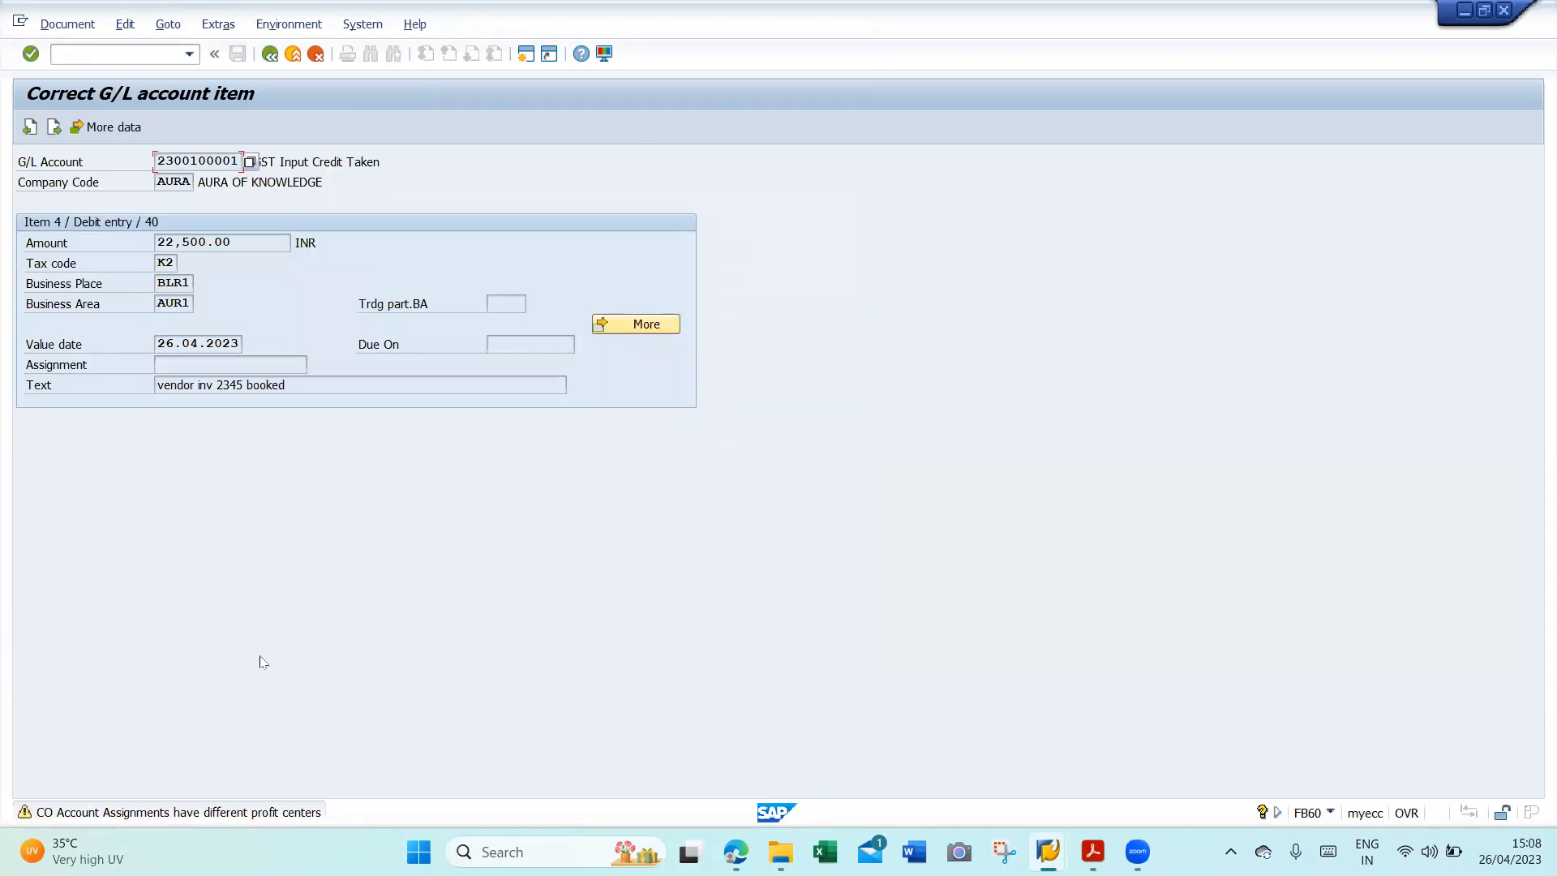
key("Return")
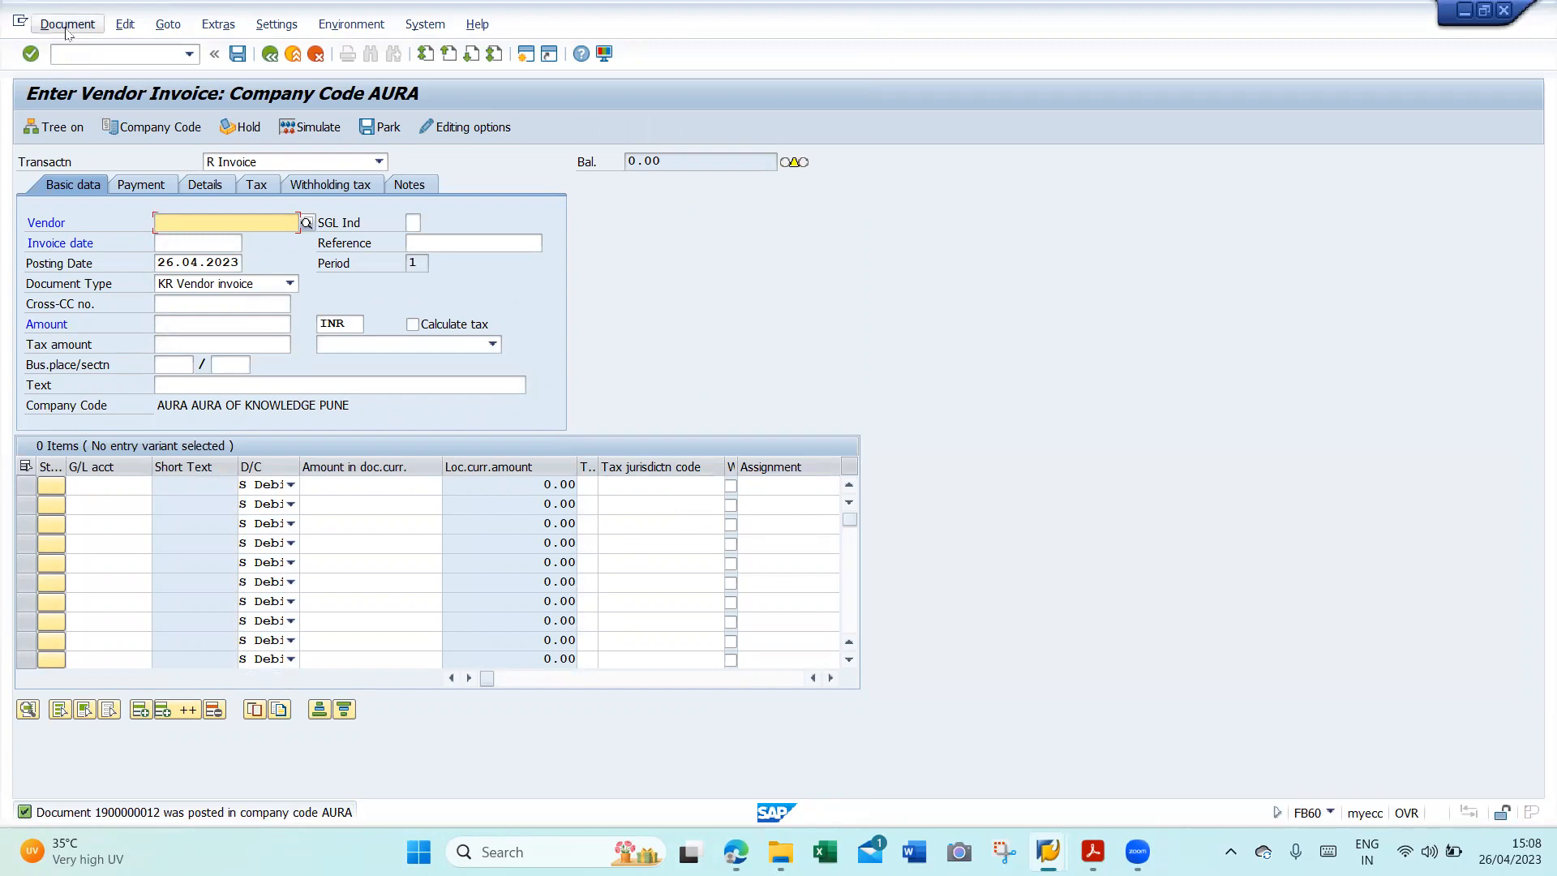
- Display the posted invoice document and examine its line items, including profit center, assignment and text
left_click(67, 23)
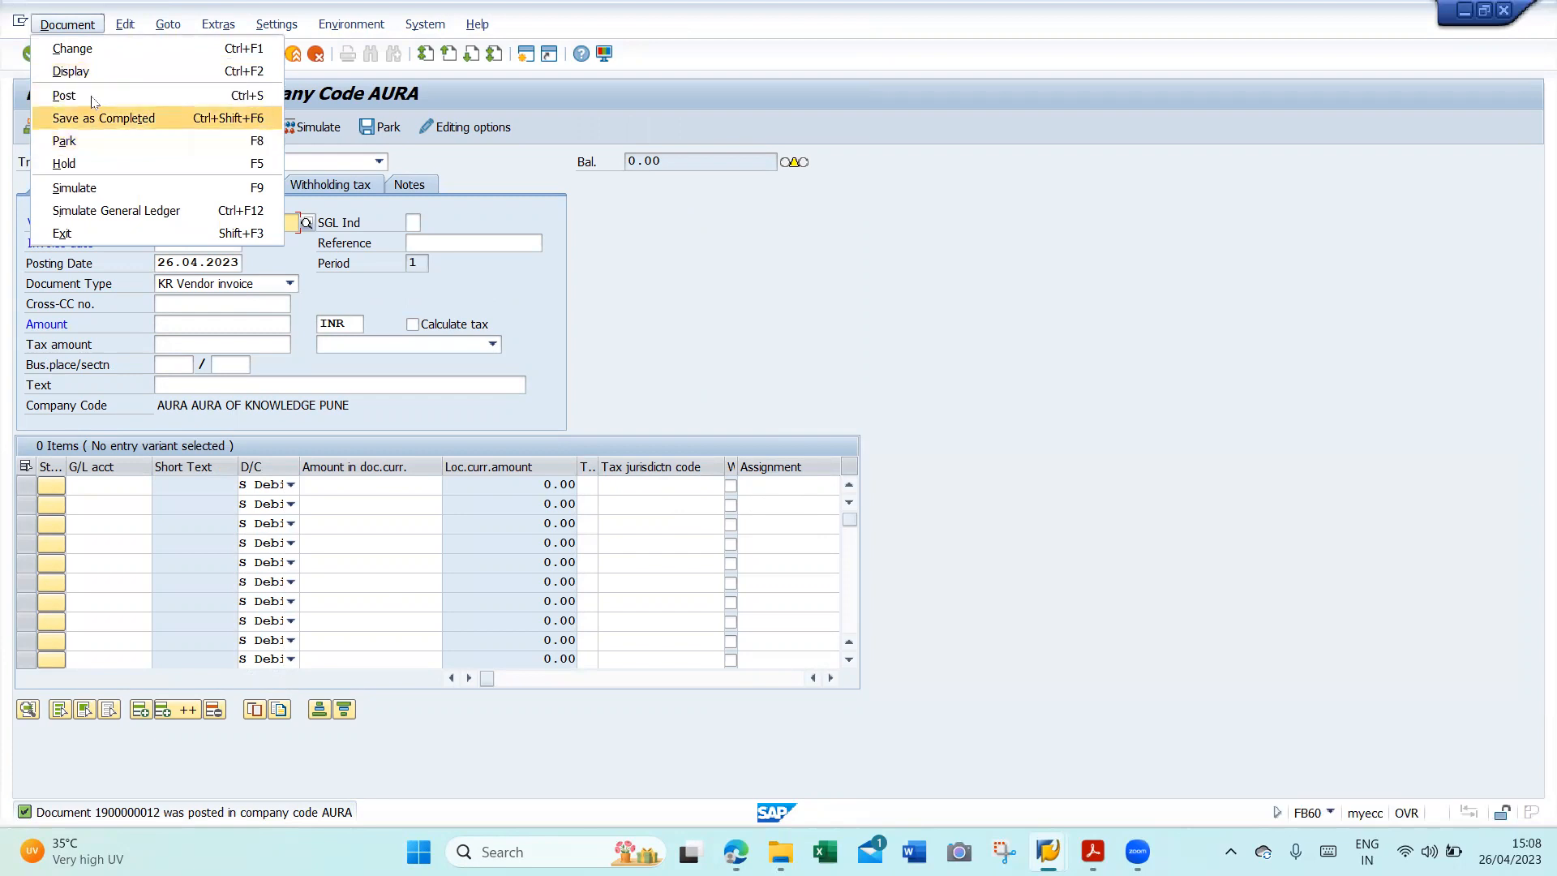
left_click(71, 72)
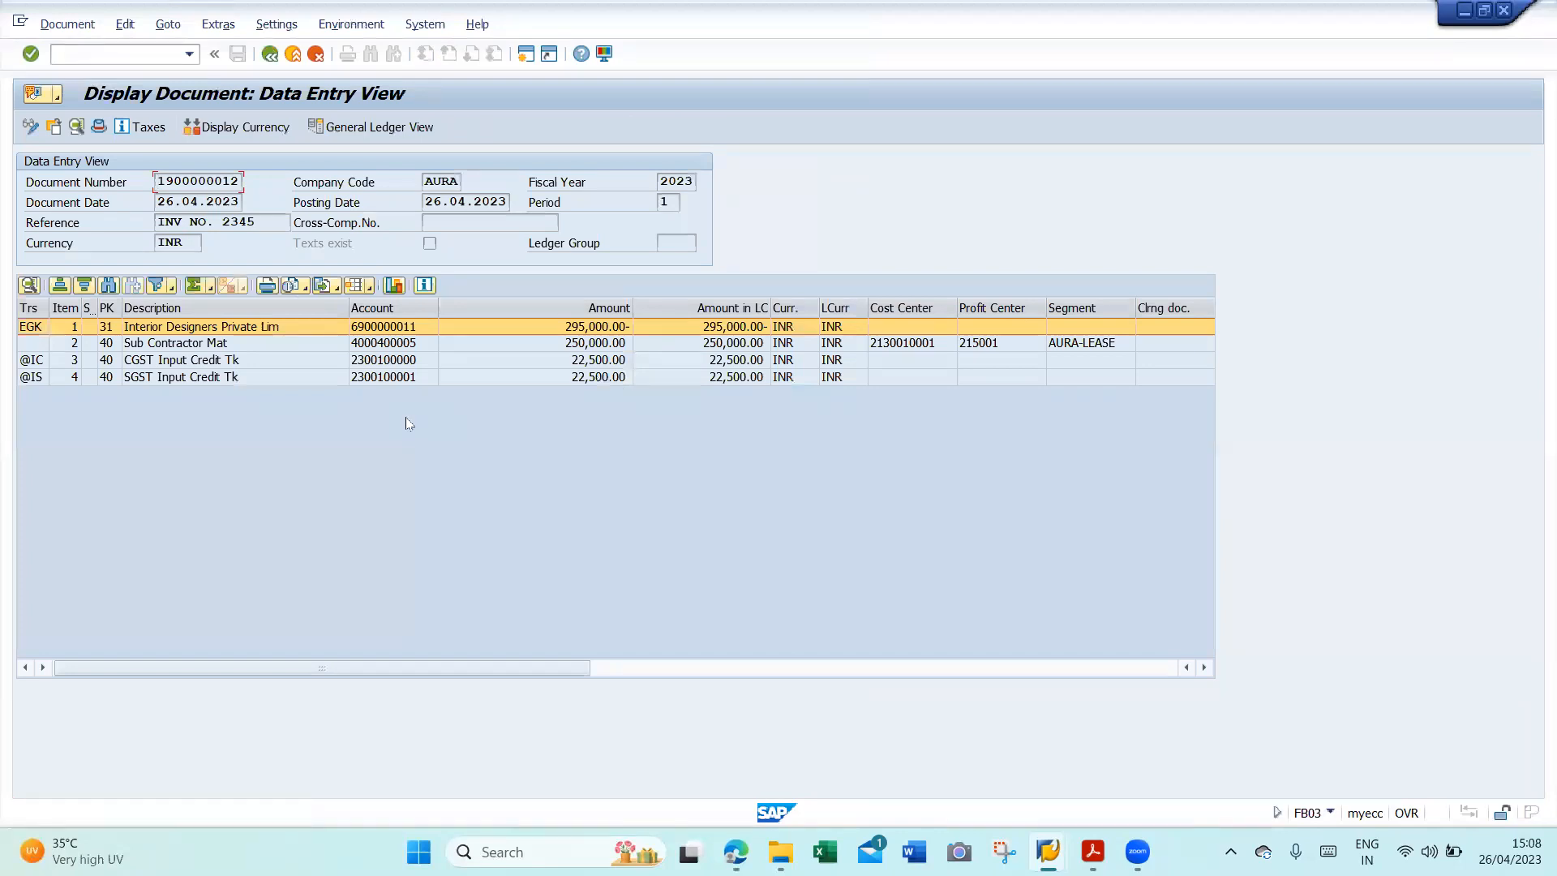
left_click(990, 347)
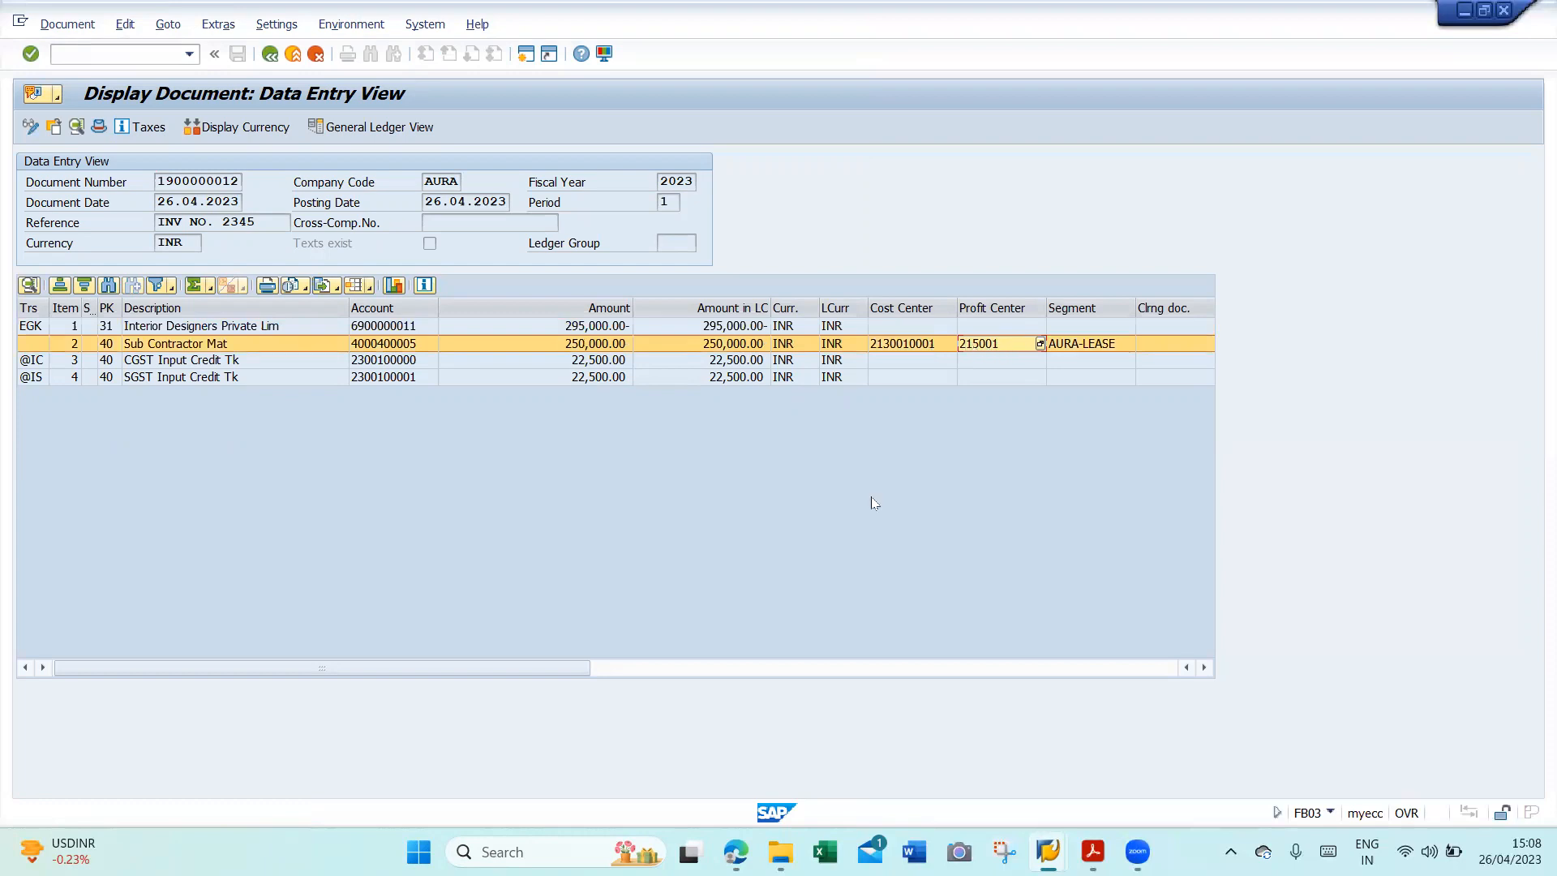
left_click(820, 668)
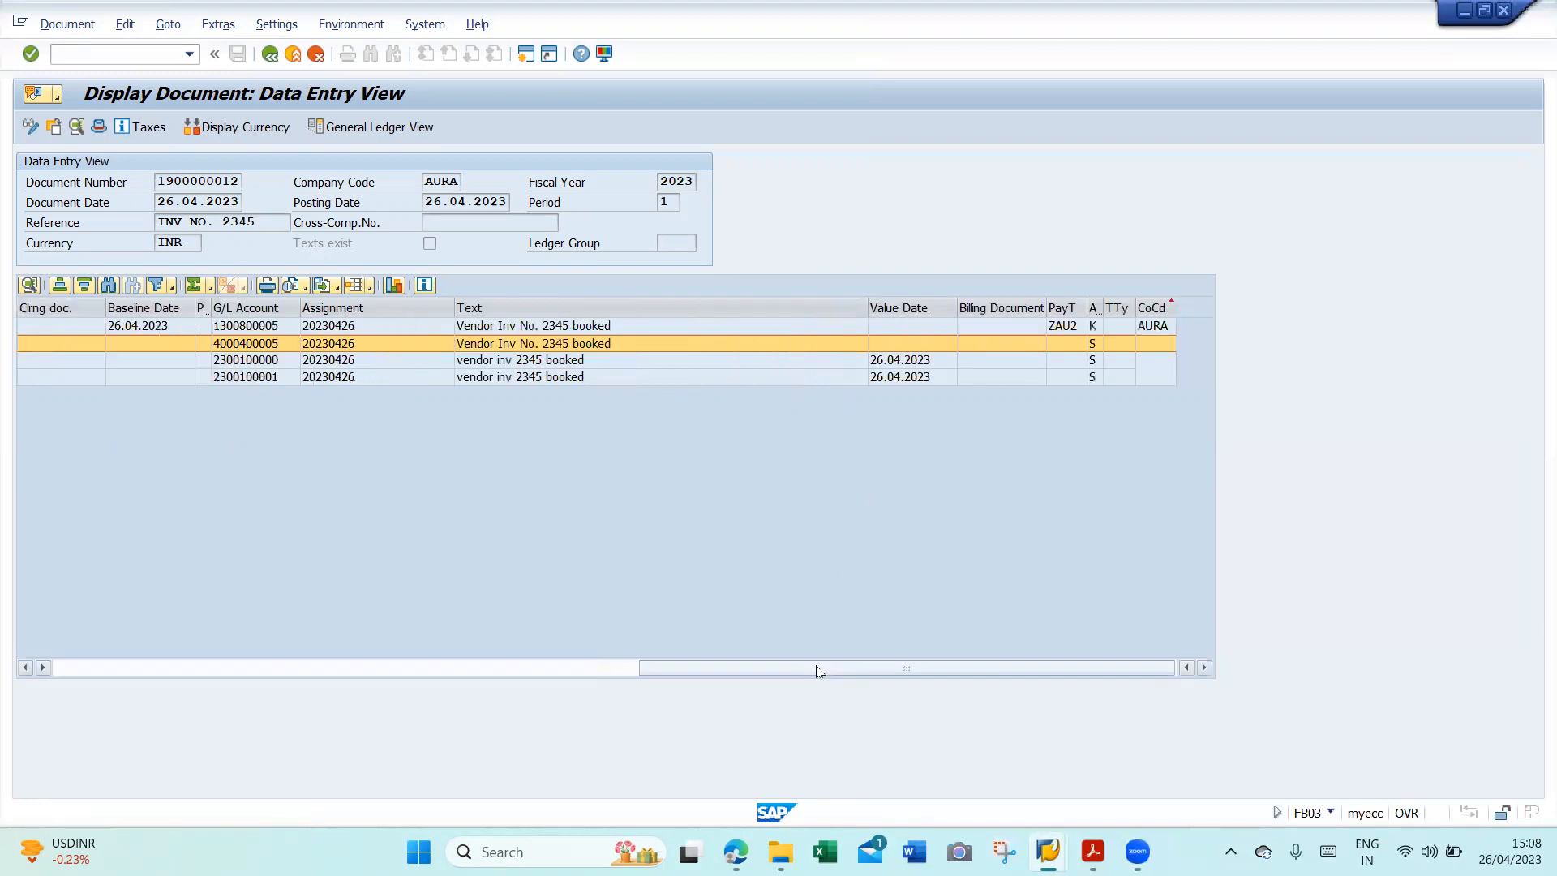
left_click(585, 672)
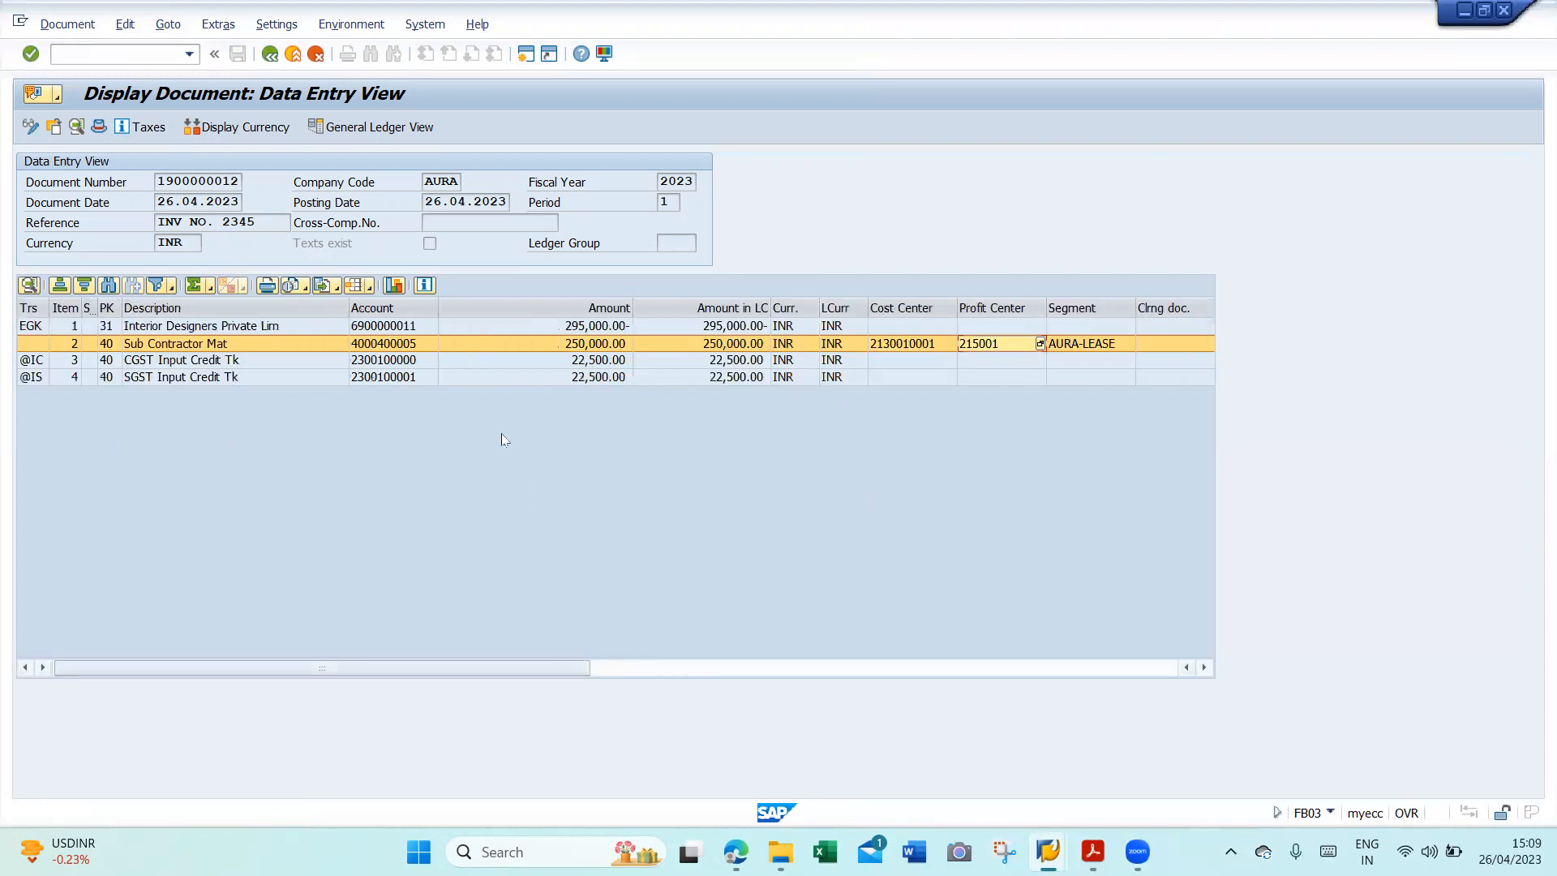
- Examine the line item list's layouts and the columns available in layout management, and return to the document
left_click(369, 288)
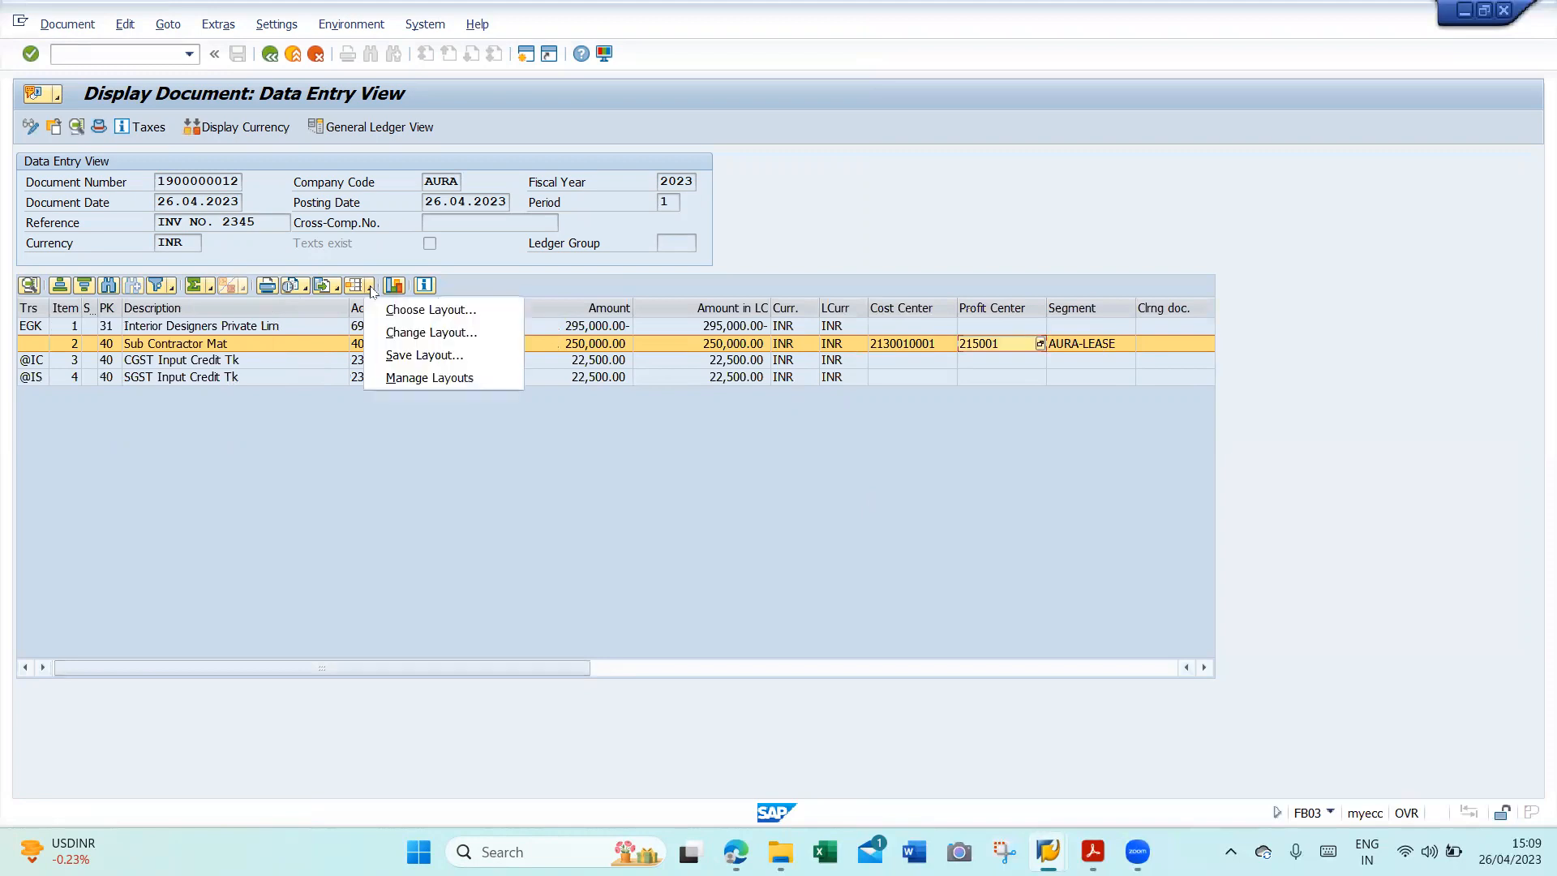
left_click(435, 378)
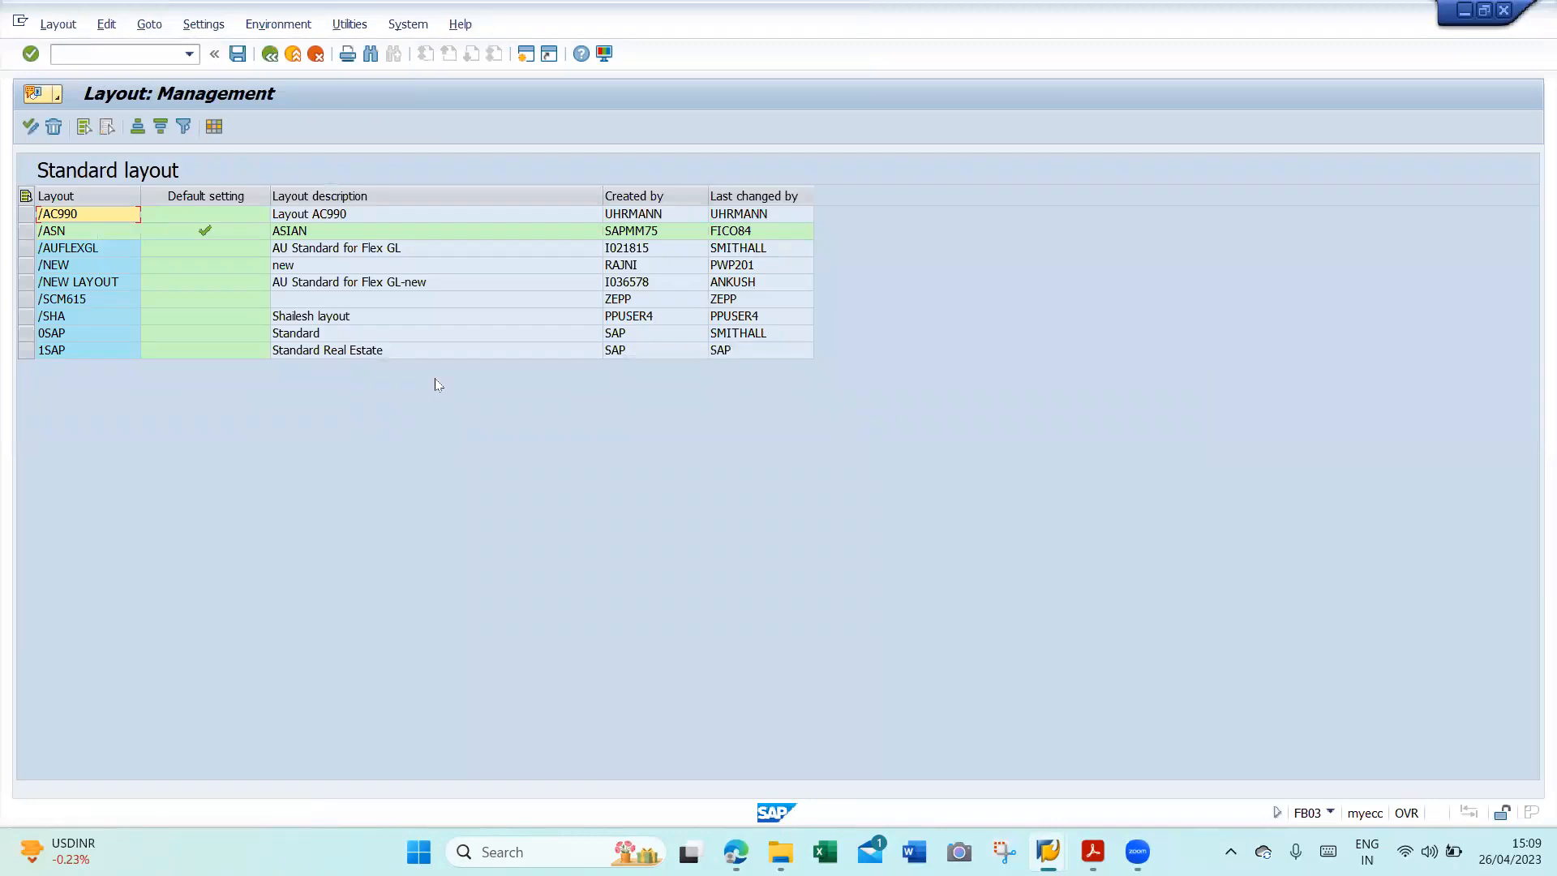
left_click(216, 127)
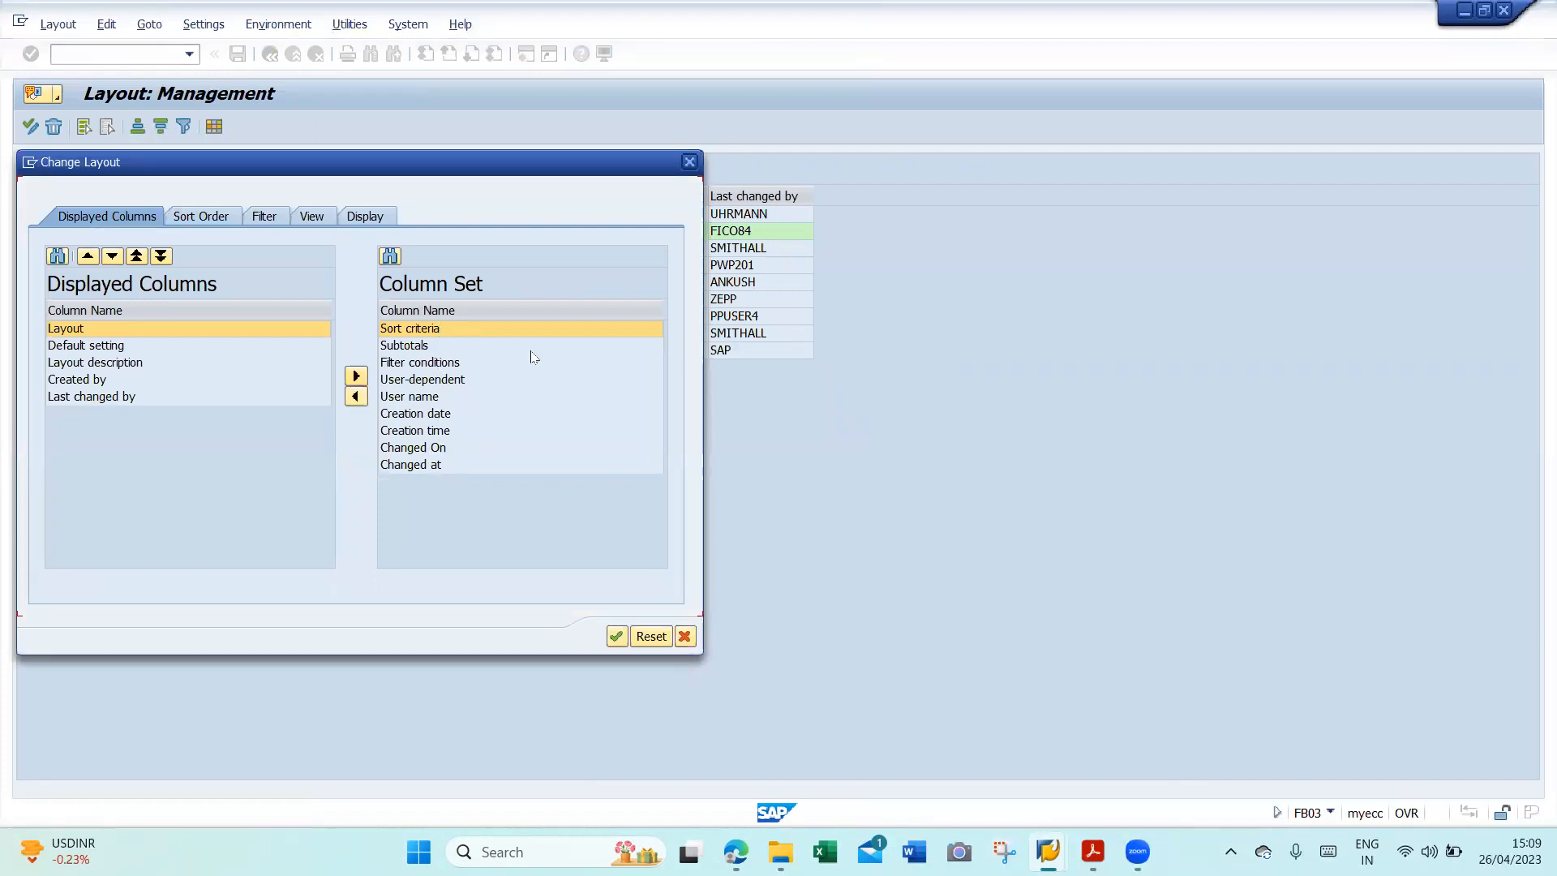
left_click(689, 162)
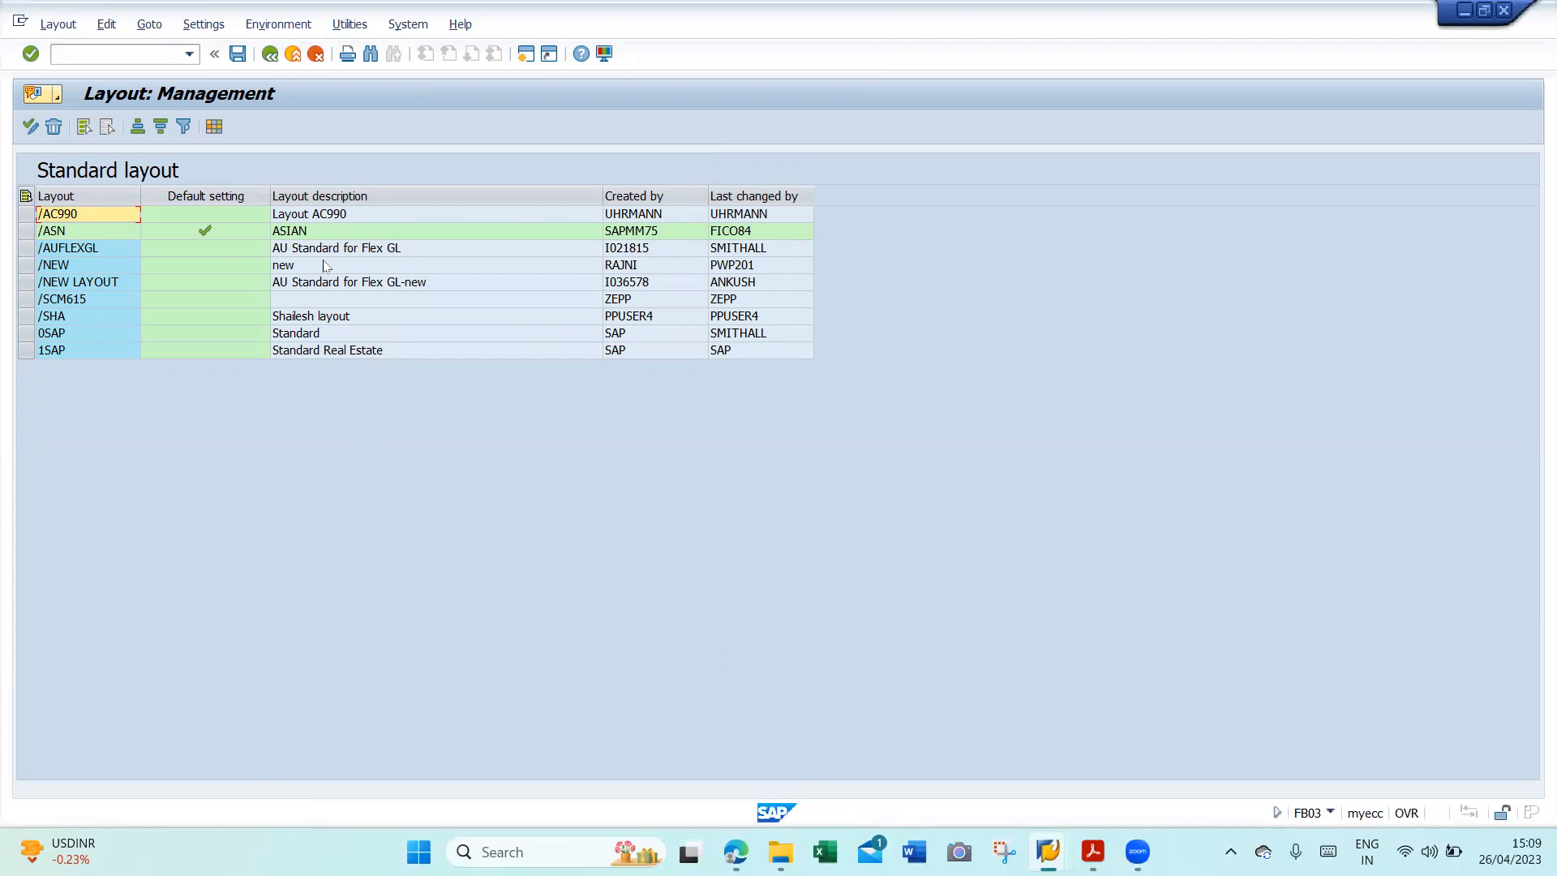
left_click(299, 254)
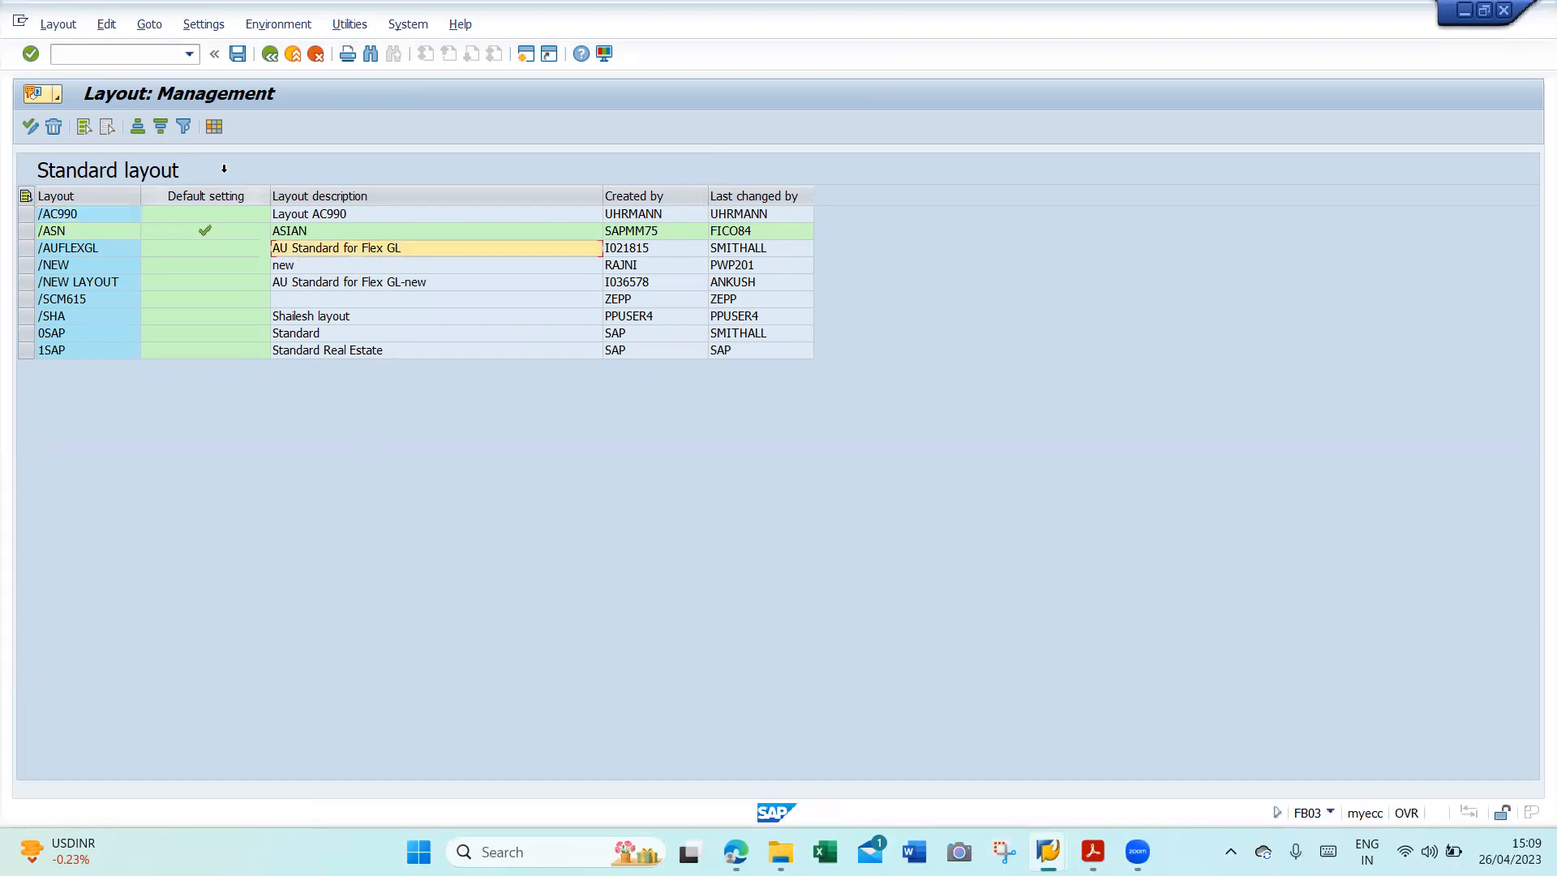
left_click(215, 129)
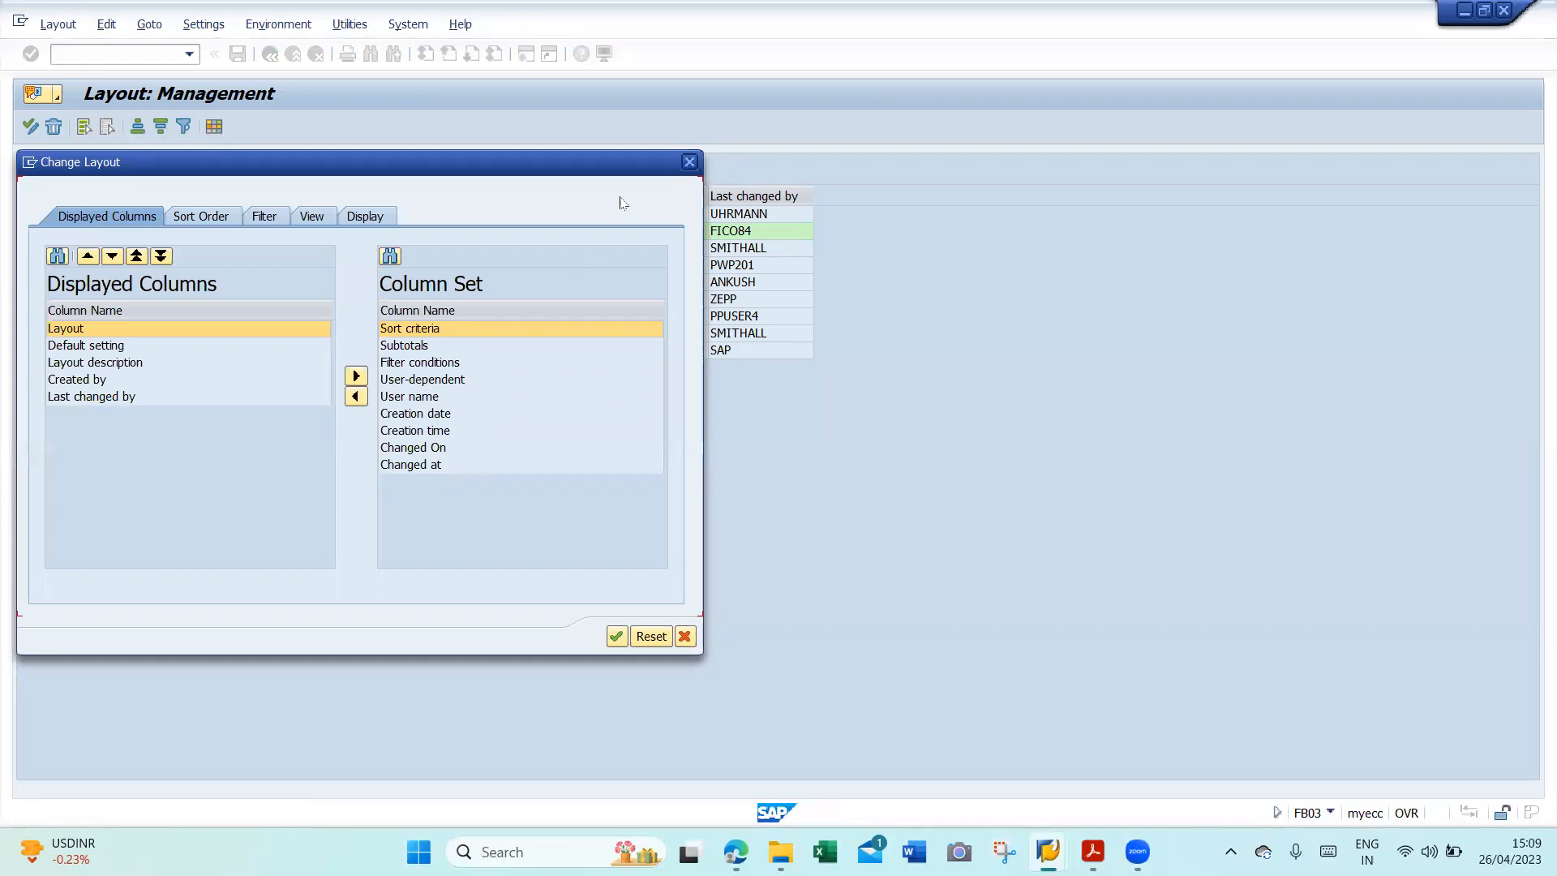
left_click(690, 162)
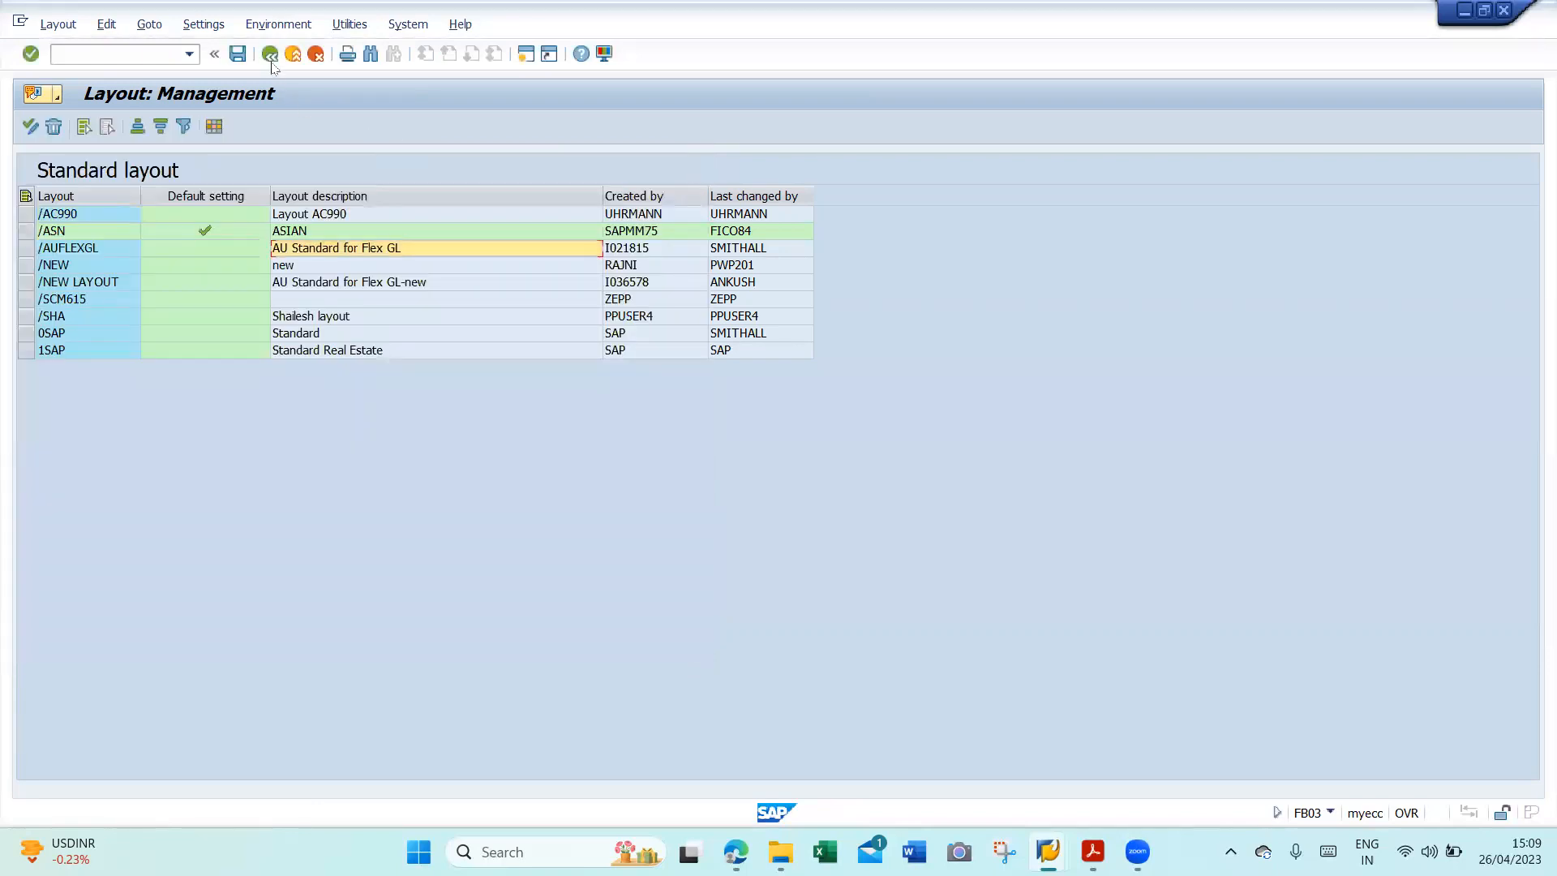
left_click(271, 56)
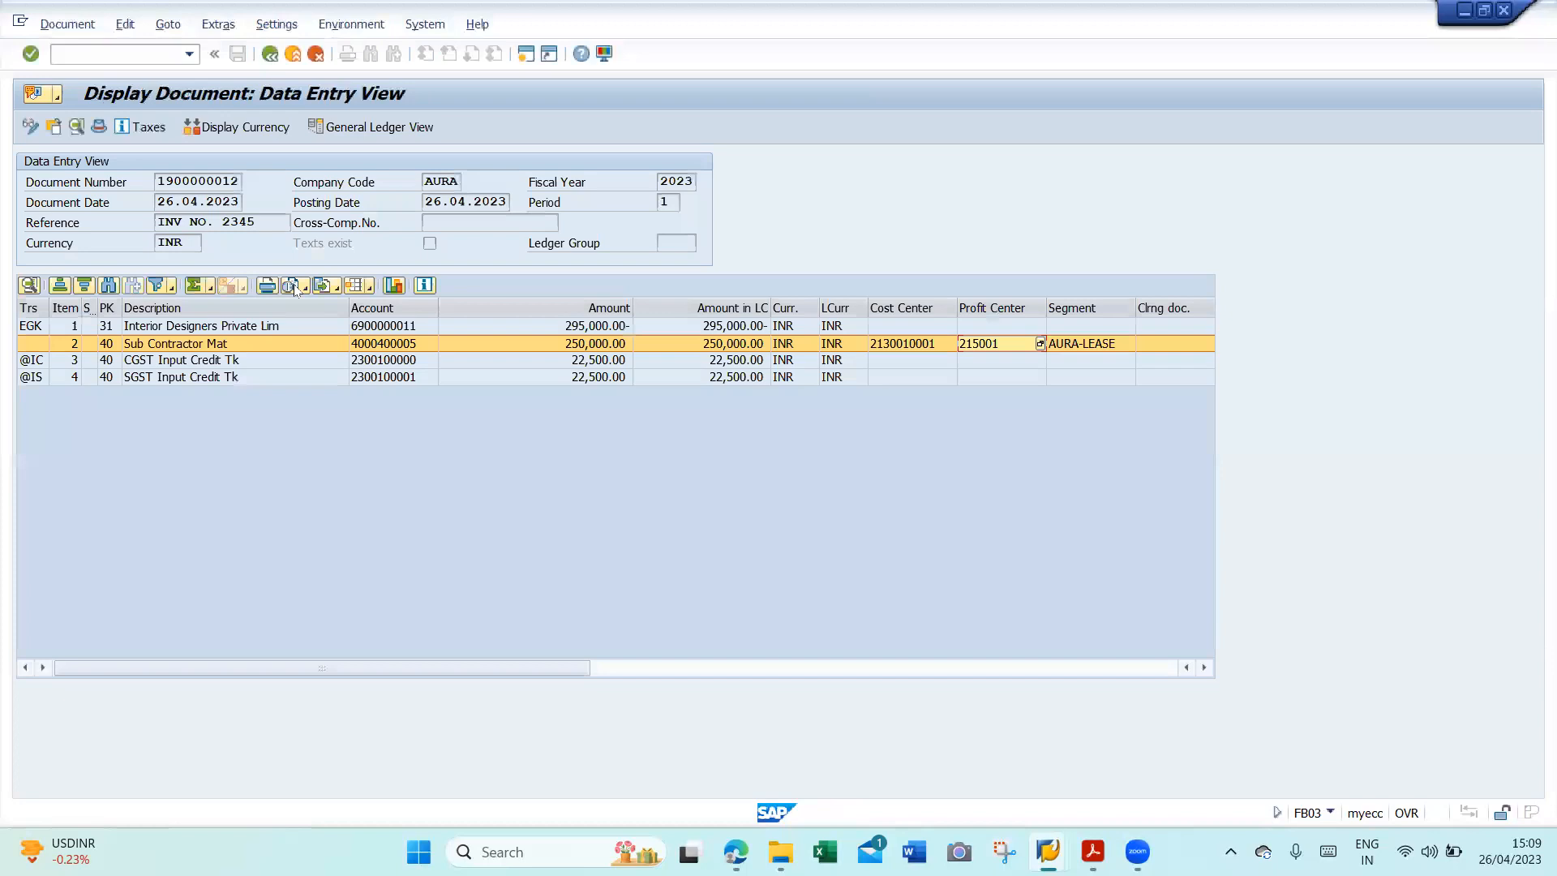
- View the account assignments of the Sub Contractor Mat line item and return to the document
double_click(213, 343)
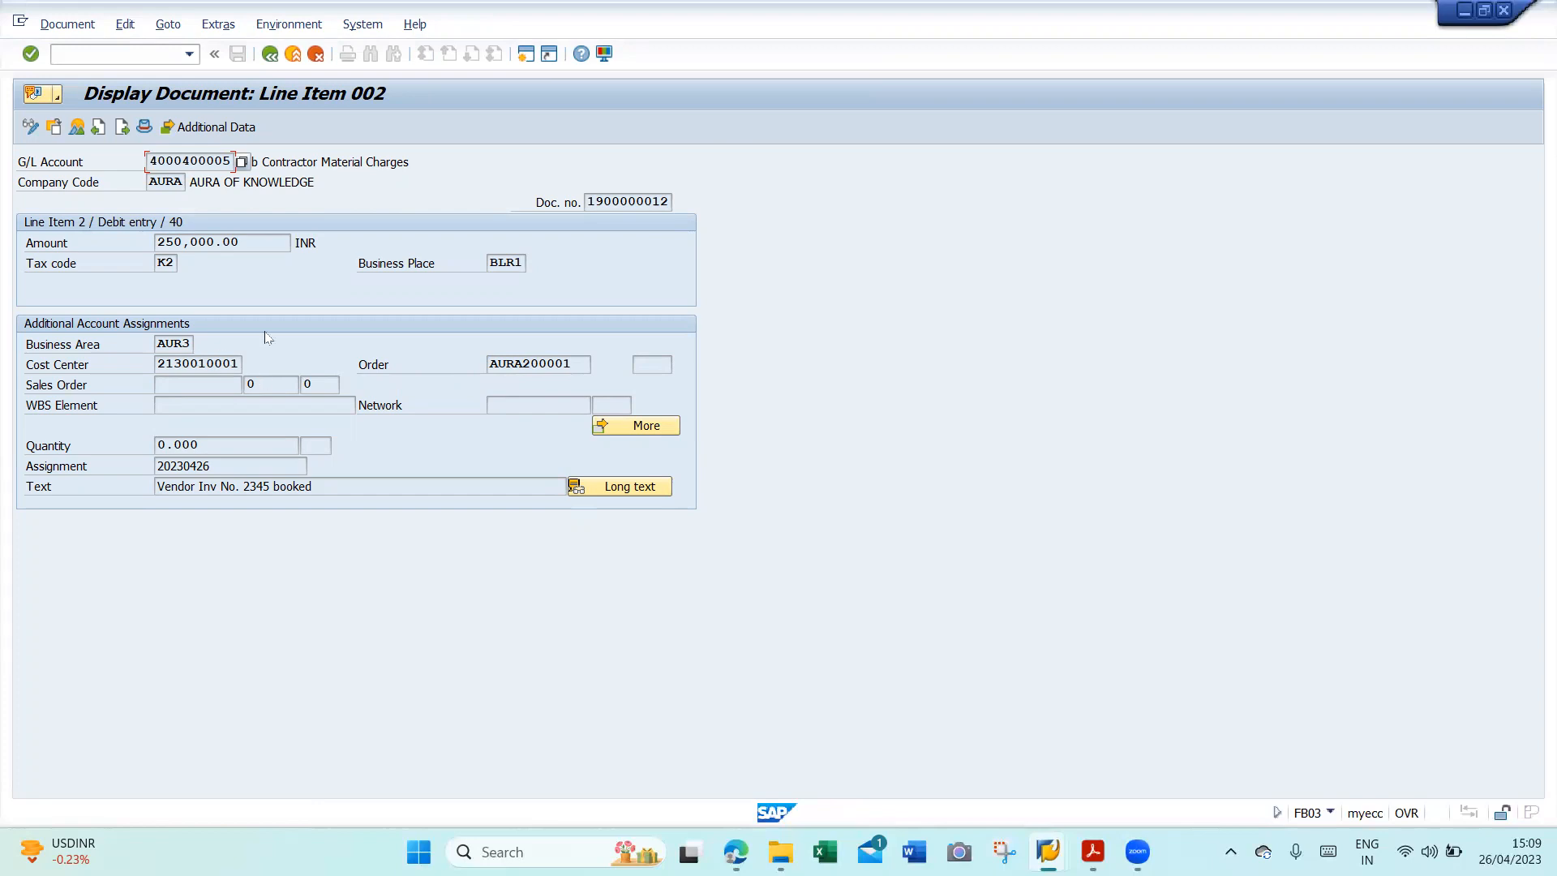
left_click(270, 55)
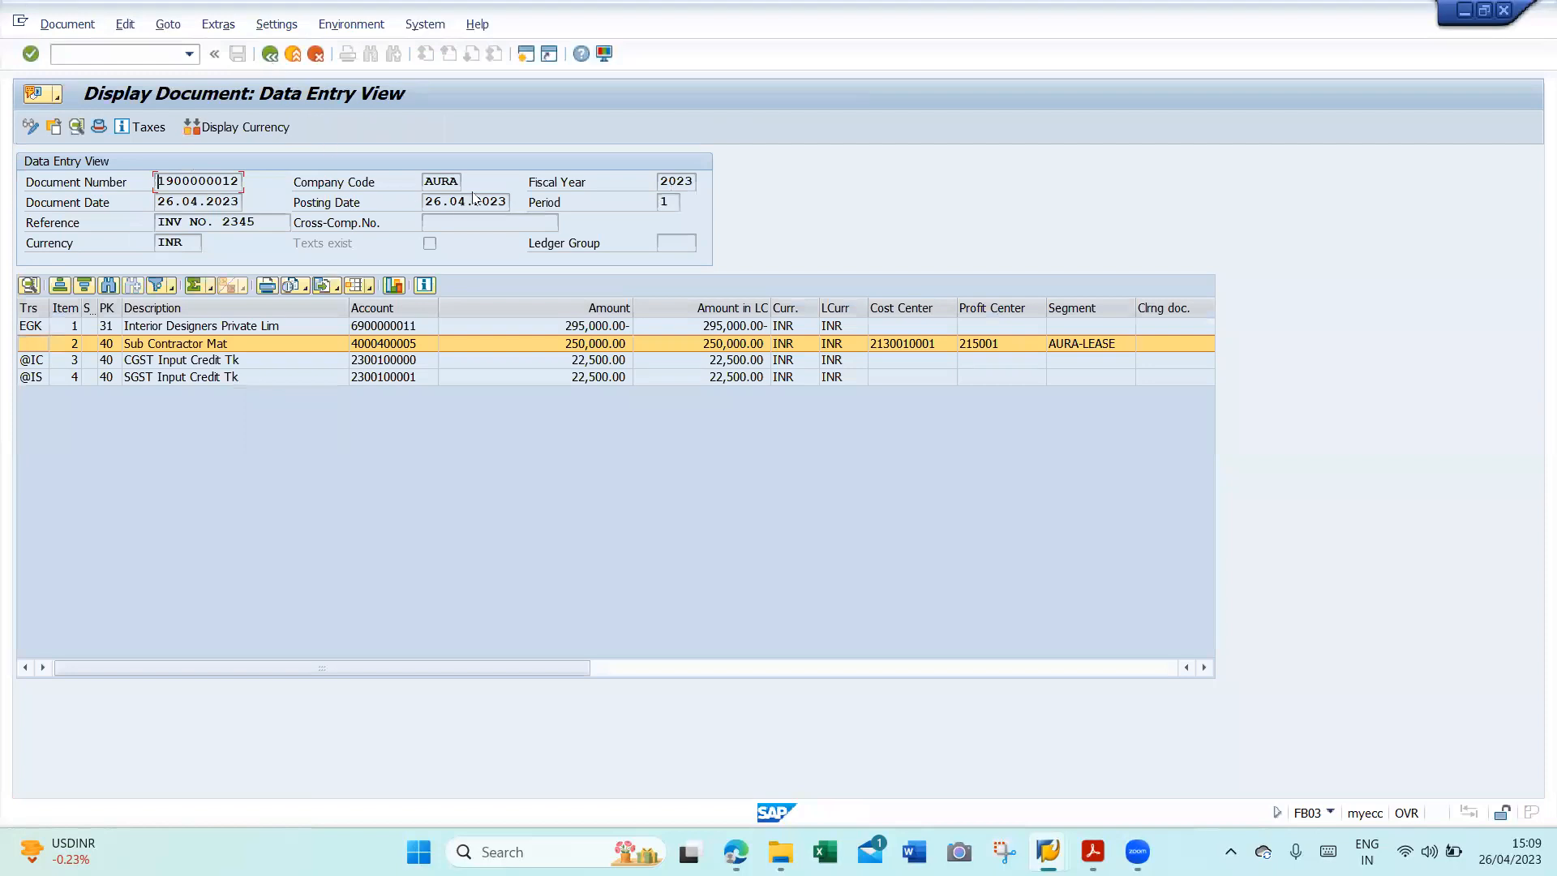
- Start transaction KSB1 for actual cost center line items in a new session
left_click(527, 54)
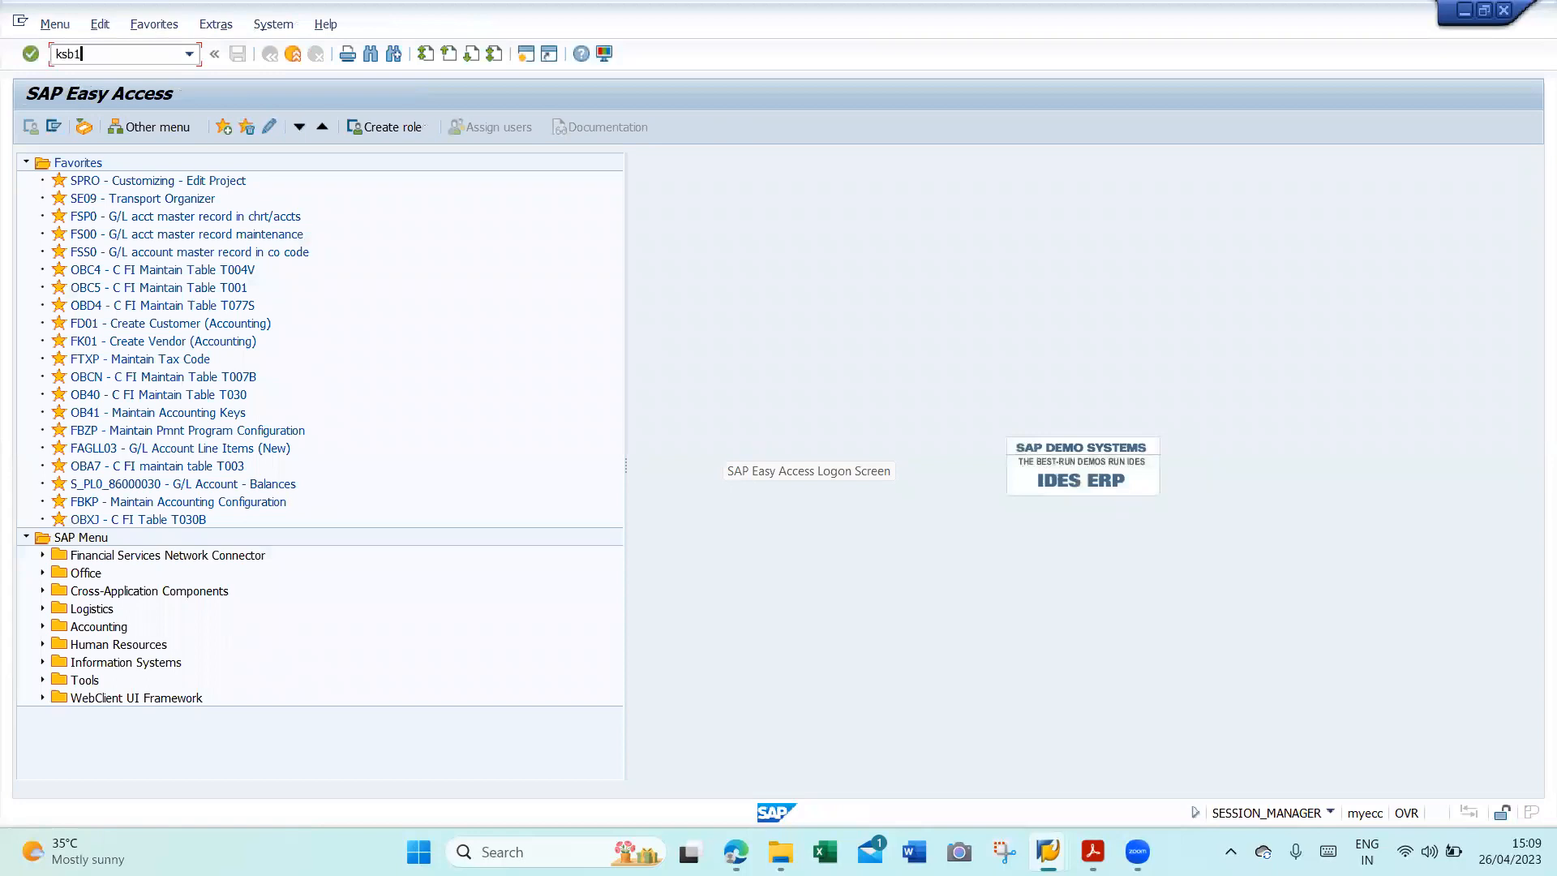
type("ksb1")
key("Return")
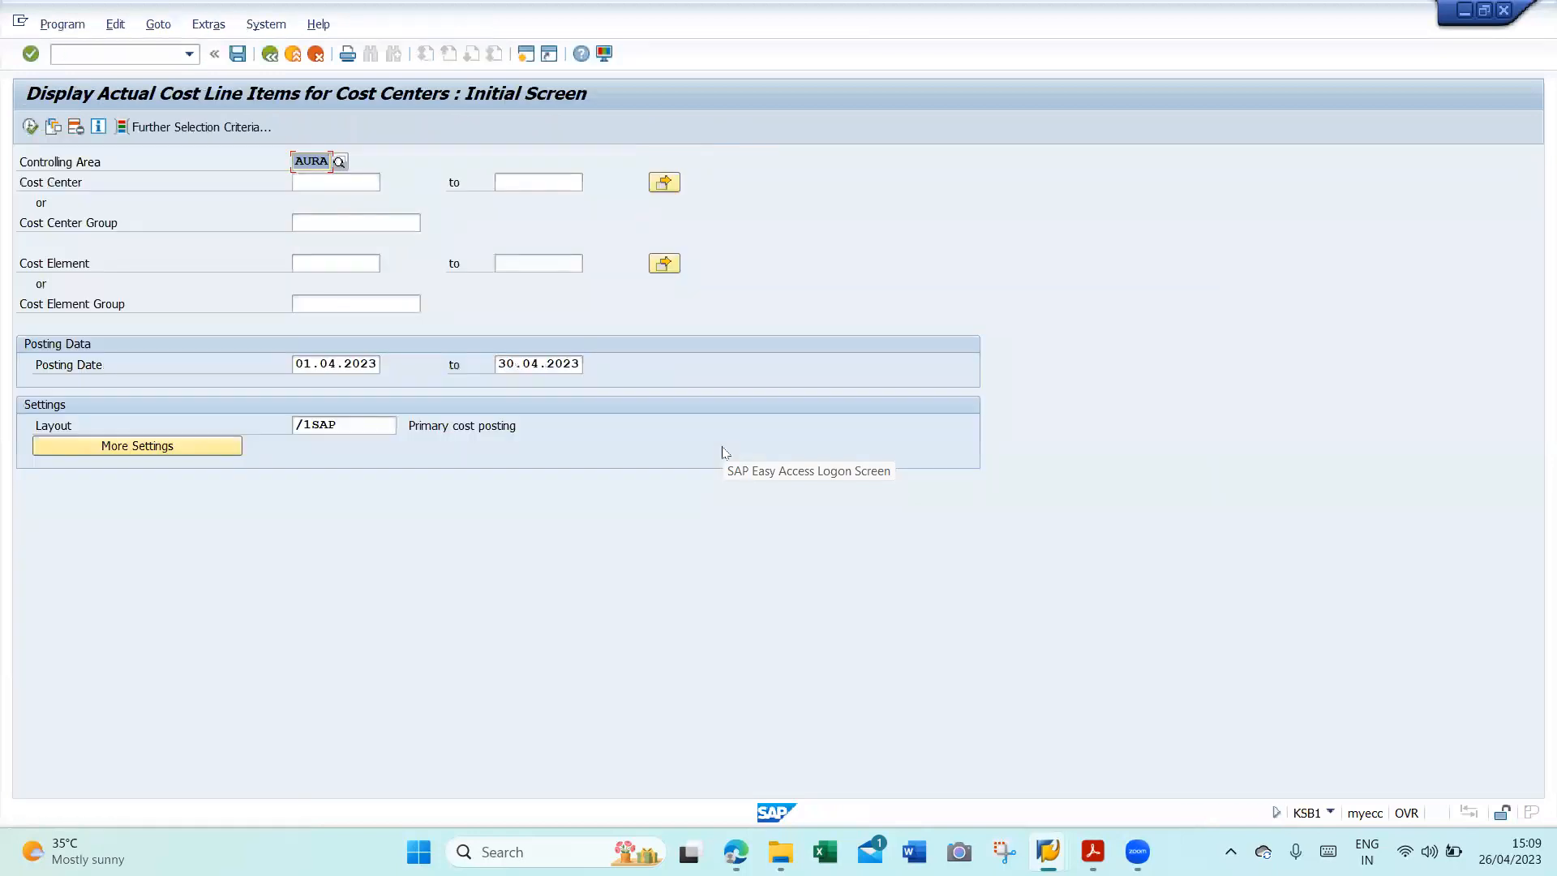
- Run the actual cost line item report for the CIVIL COST cost center and examine its Sub Contractor Mat entry
left_click(351, 184)
key("F4")
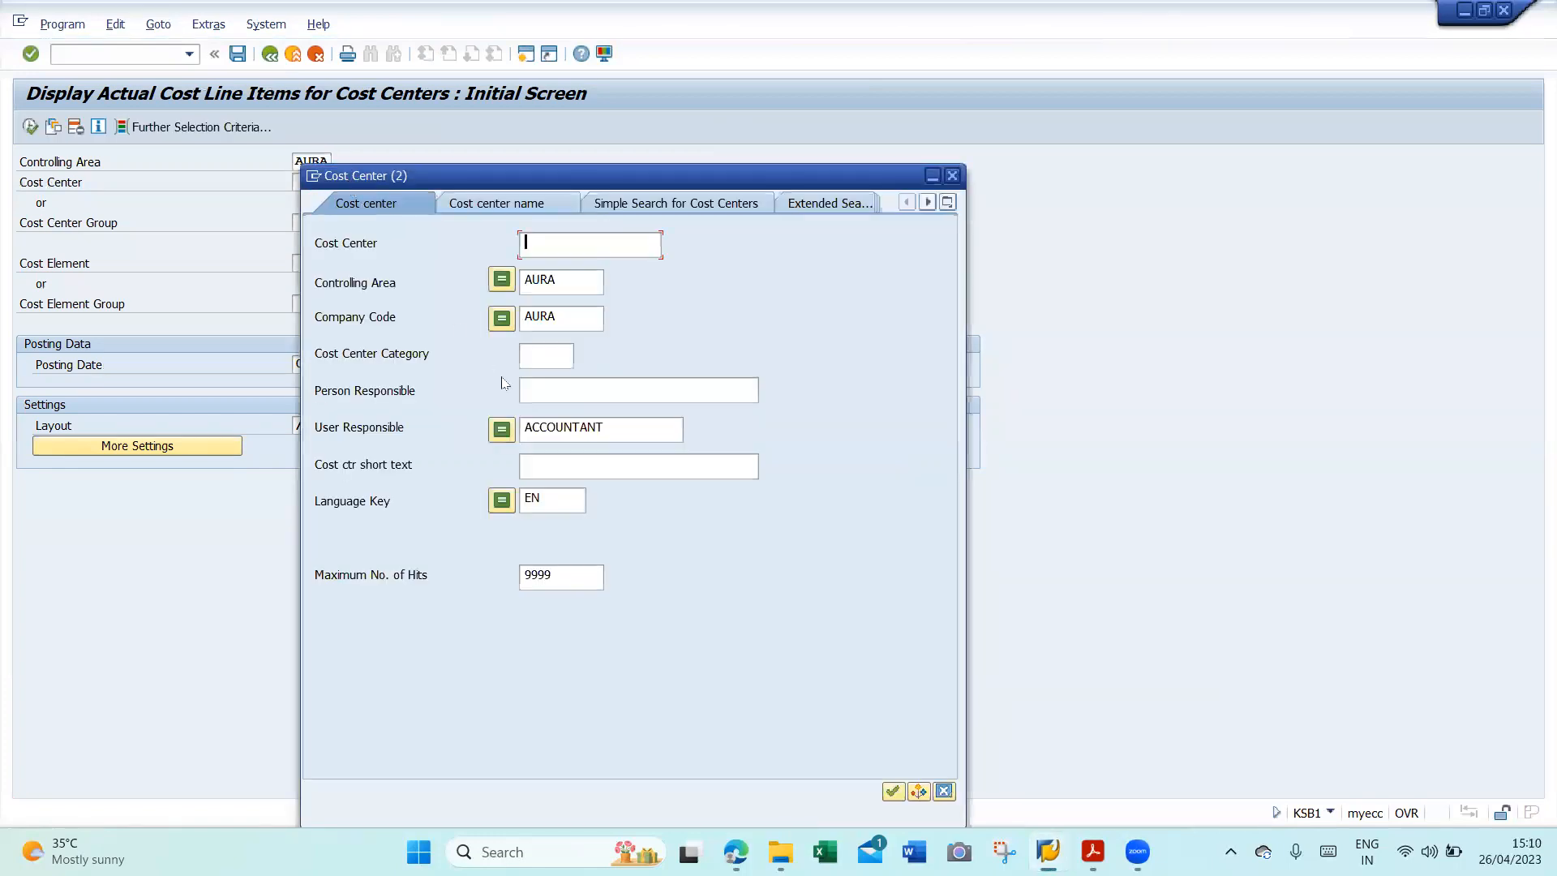
key("Return")
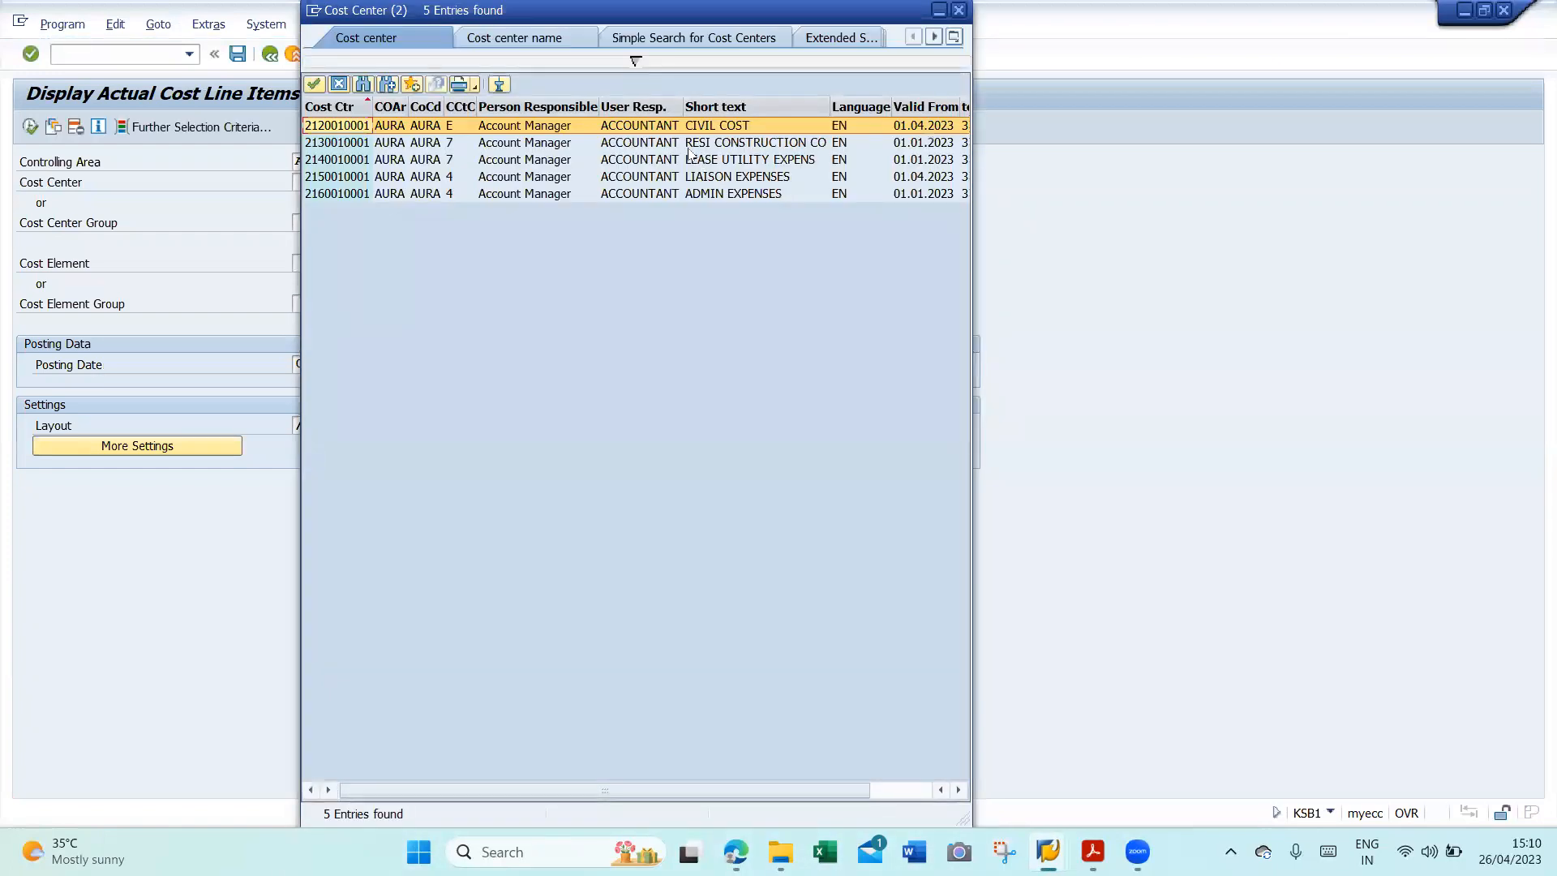
double_click(720, 127)
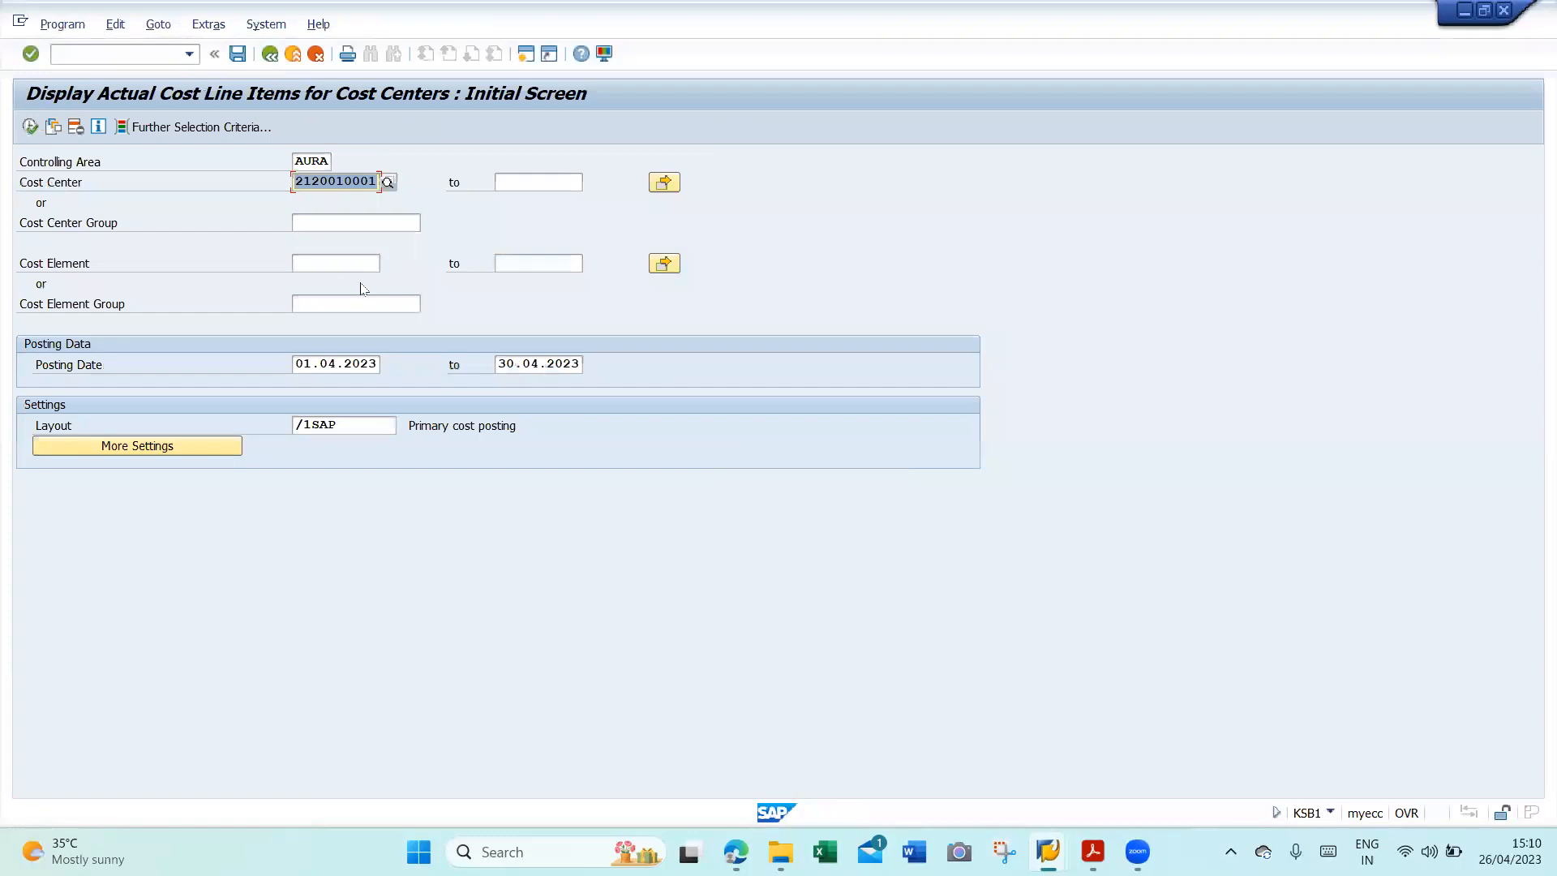
left_click(29, 126)
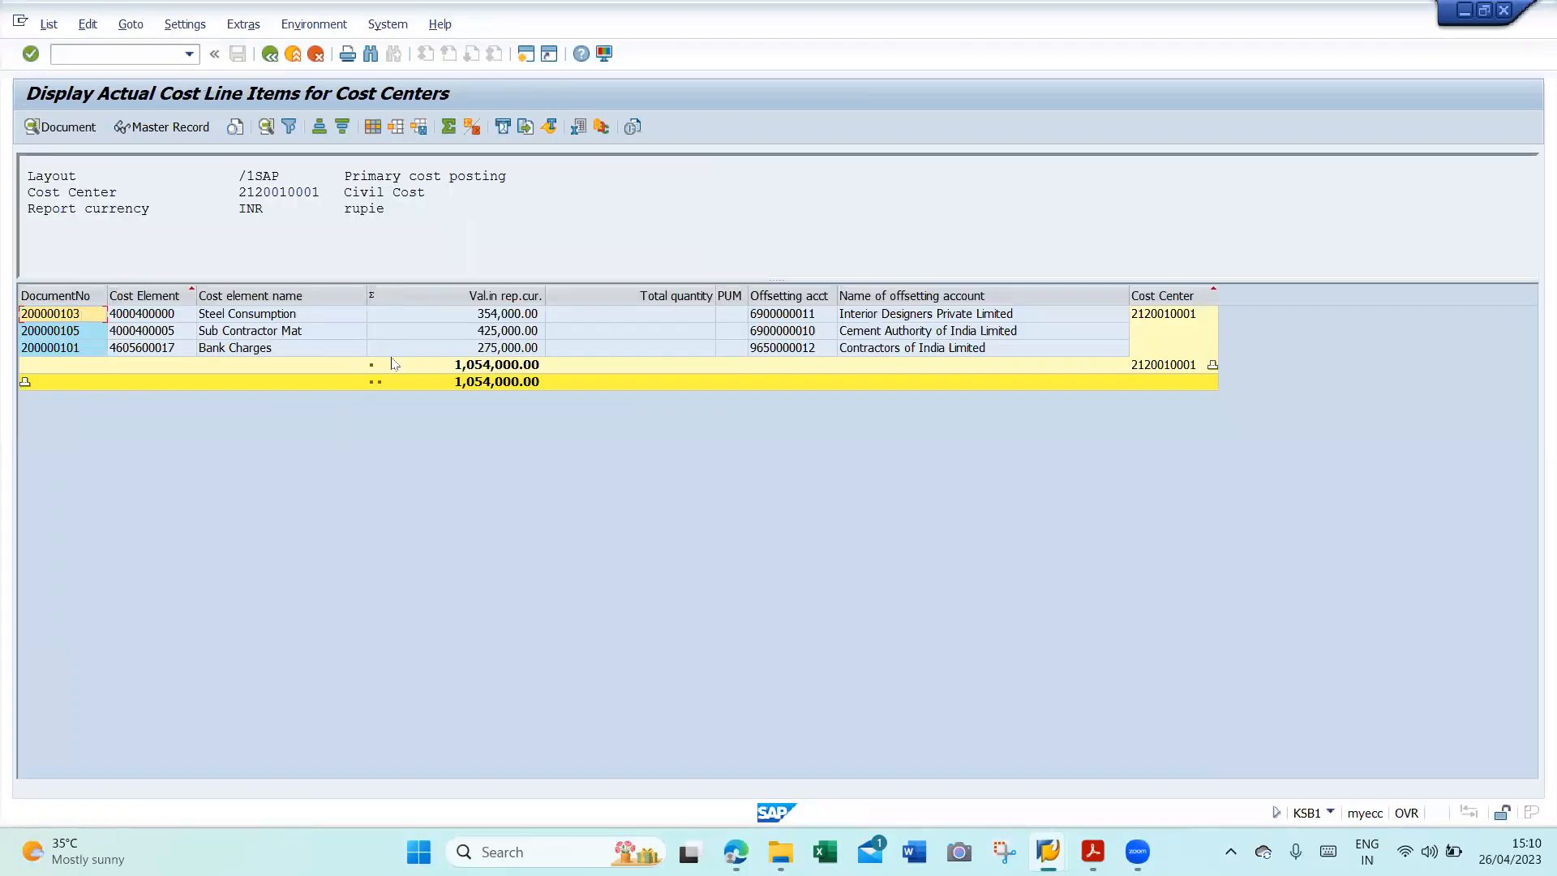
left_click(472, 335)
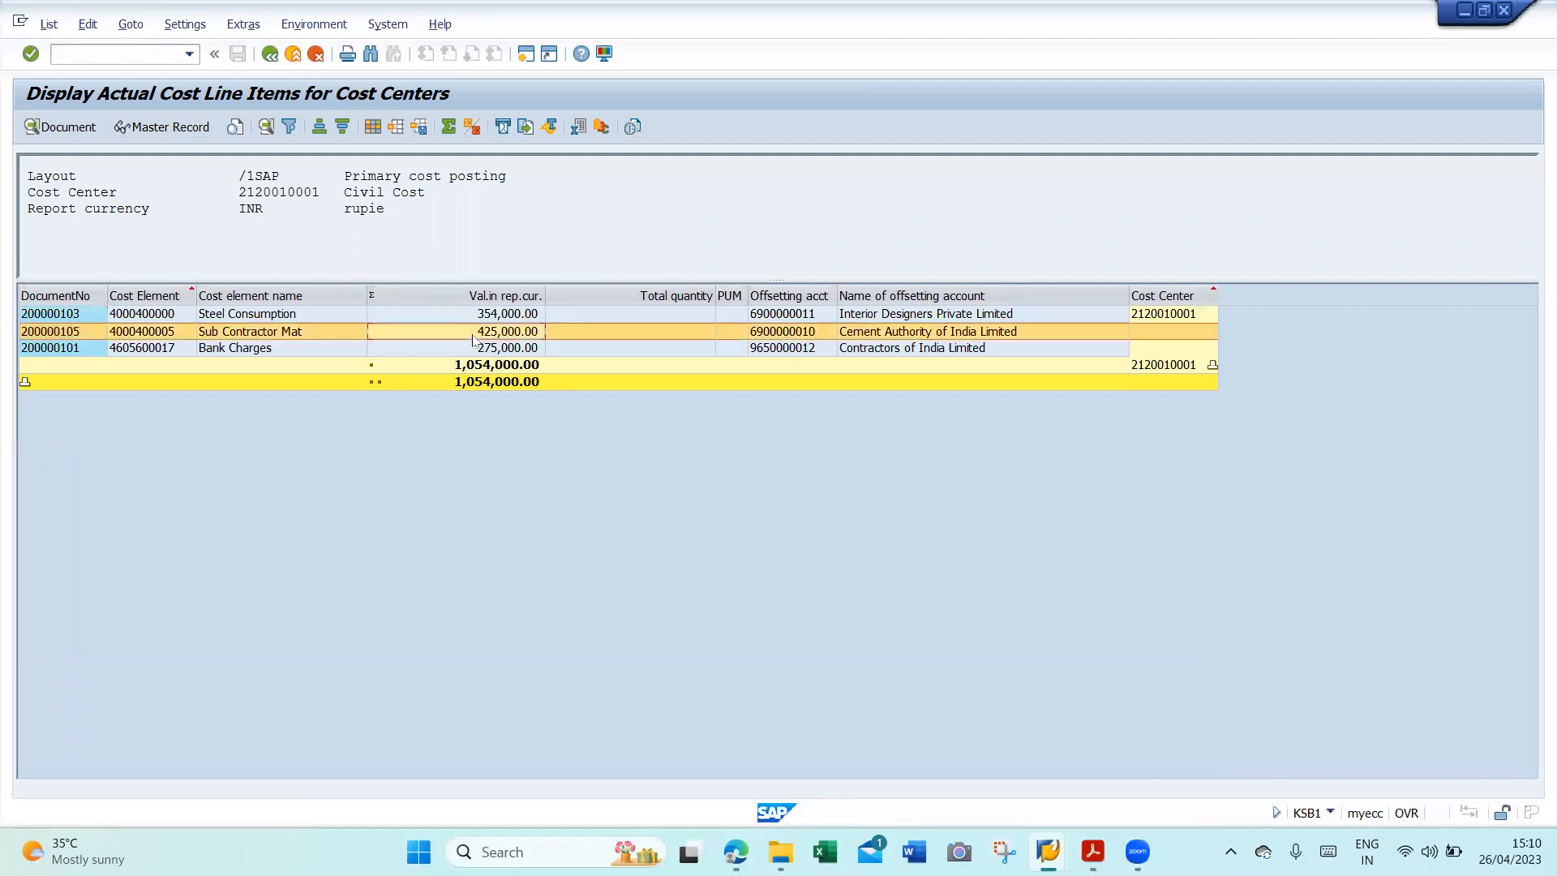
- View the accounting document behind the Sub Contractor Mat entry, and return to the cost center report's selection screen
double_click(472, 335)
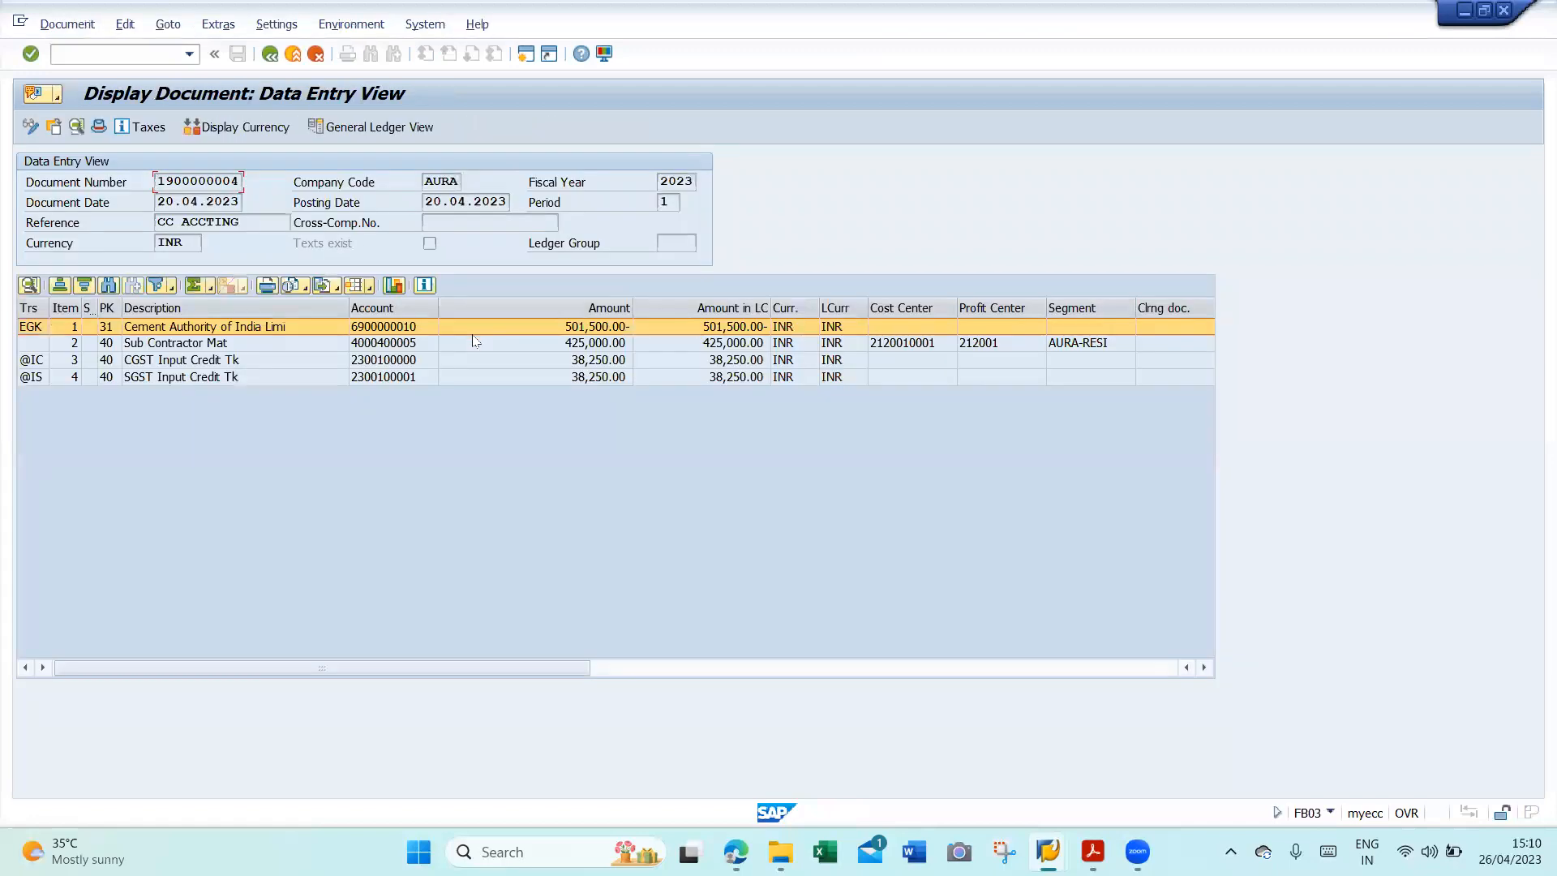
key("F3")
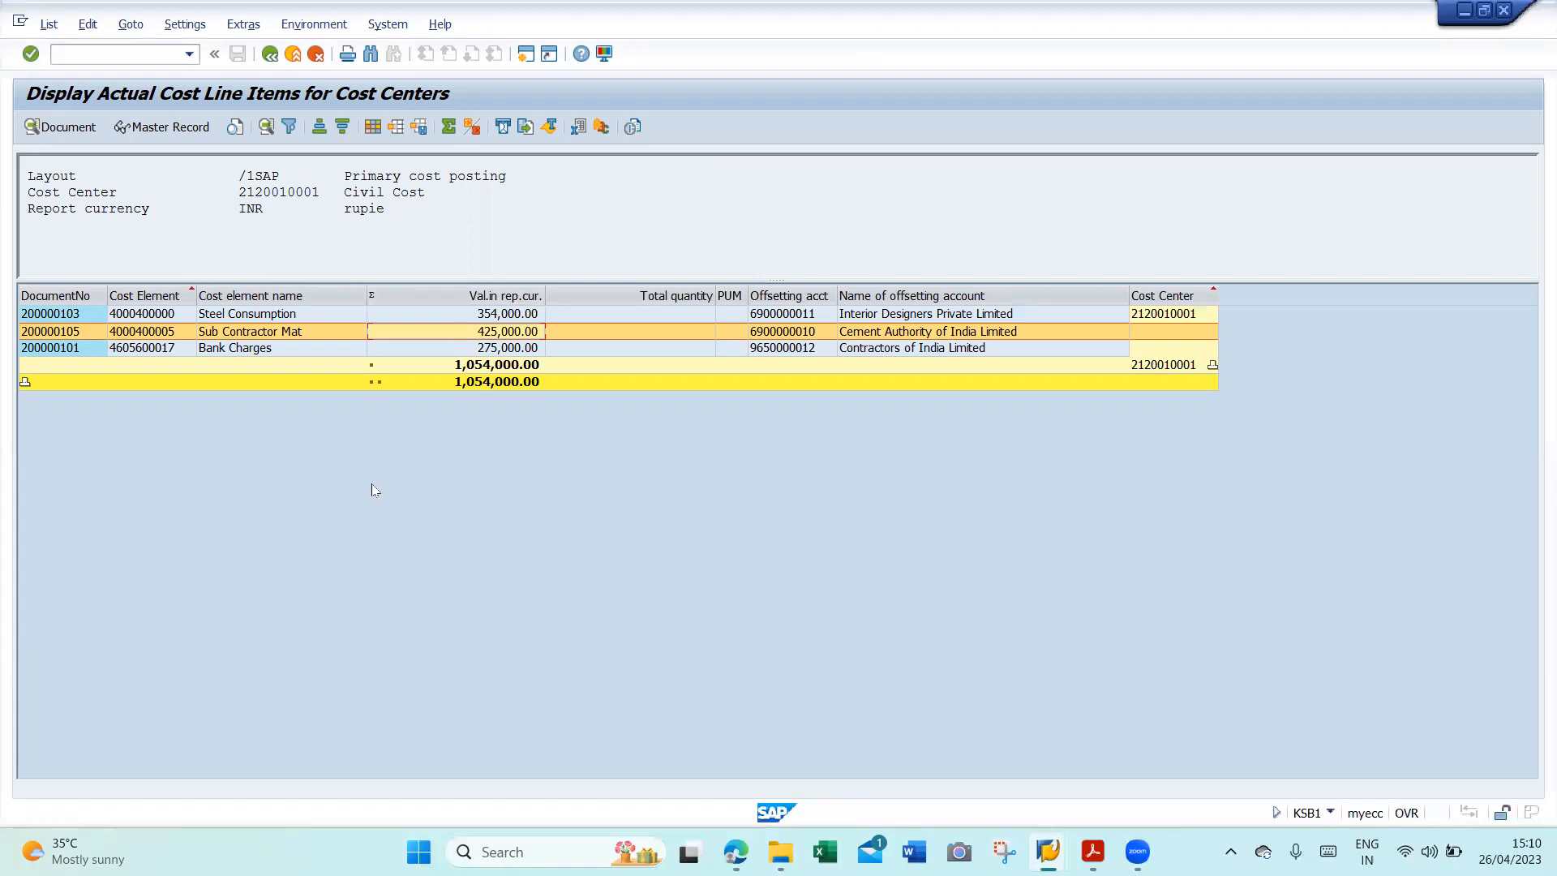
key("F3")
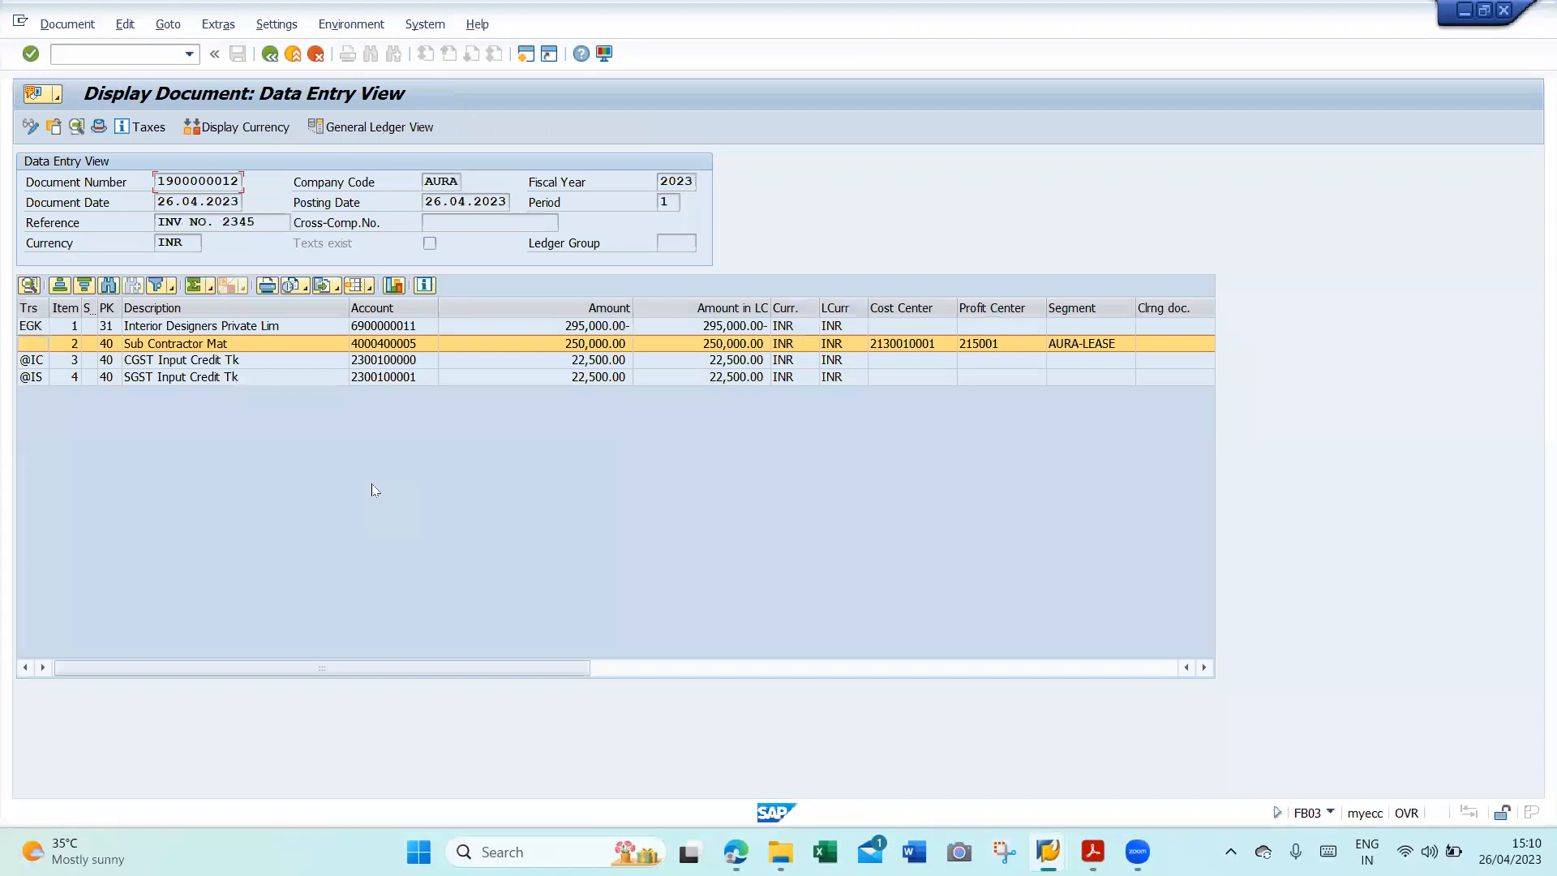
left_click(913, 347)
double_click(913, 348)
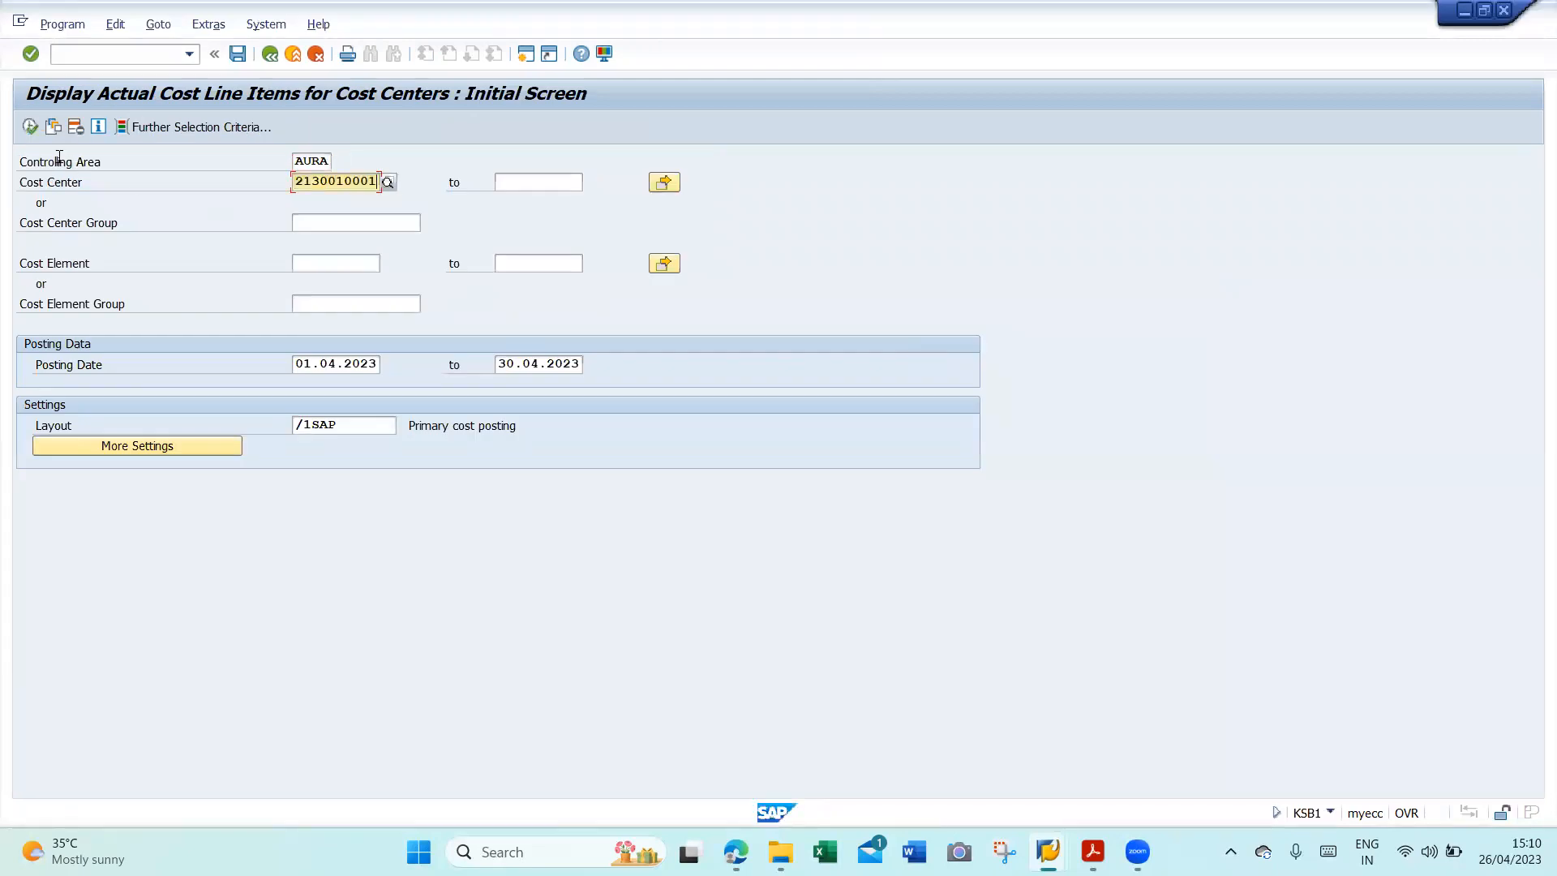
left_click(30, 126)
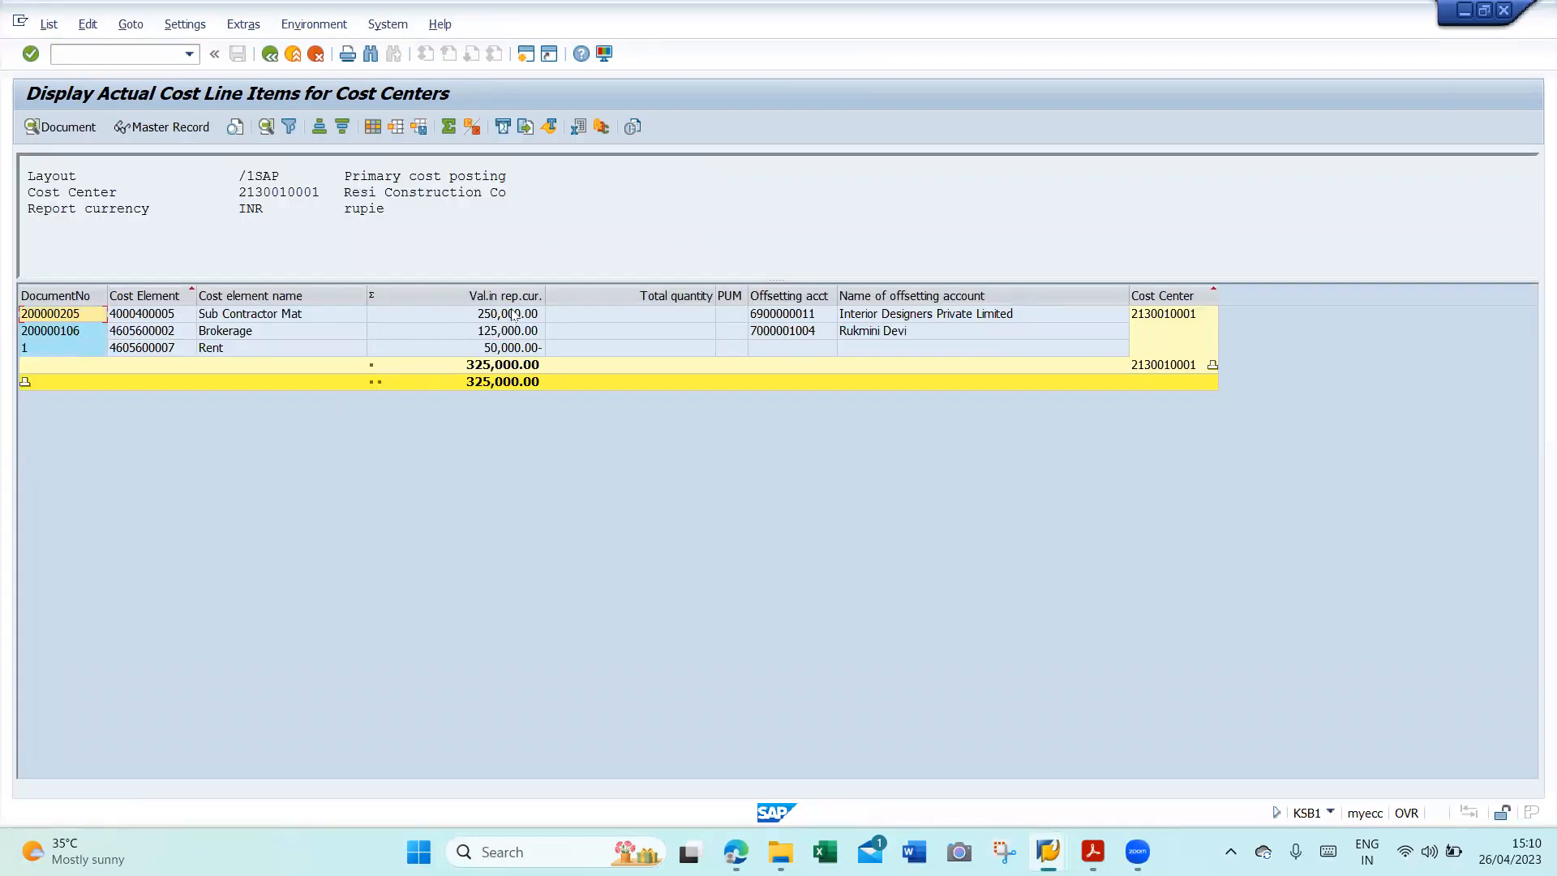
left_click(513, 315)
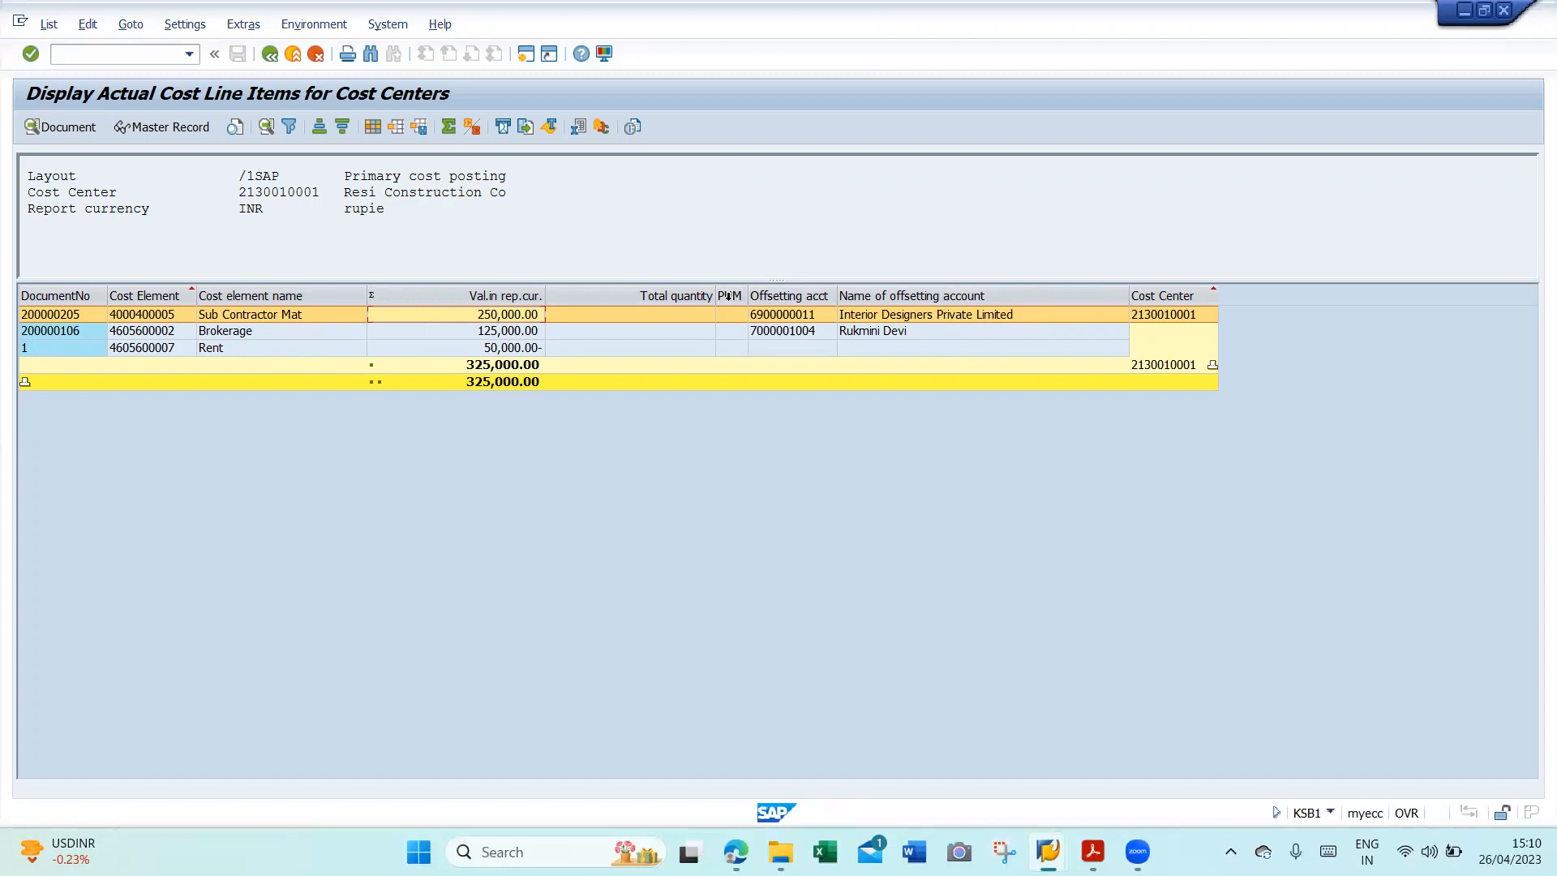
- Open a new session, collapse the favorites, and expand the Accounting folder of the SAP menu
left_click(529, 55)
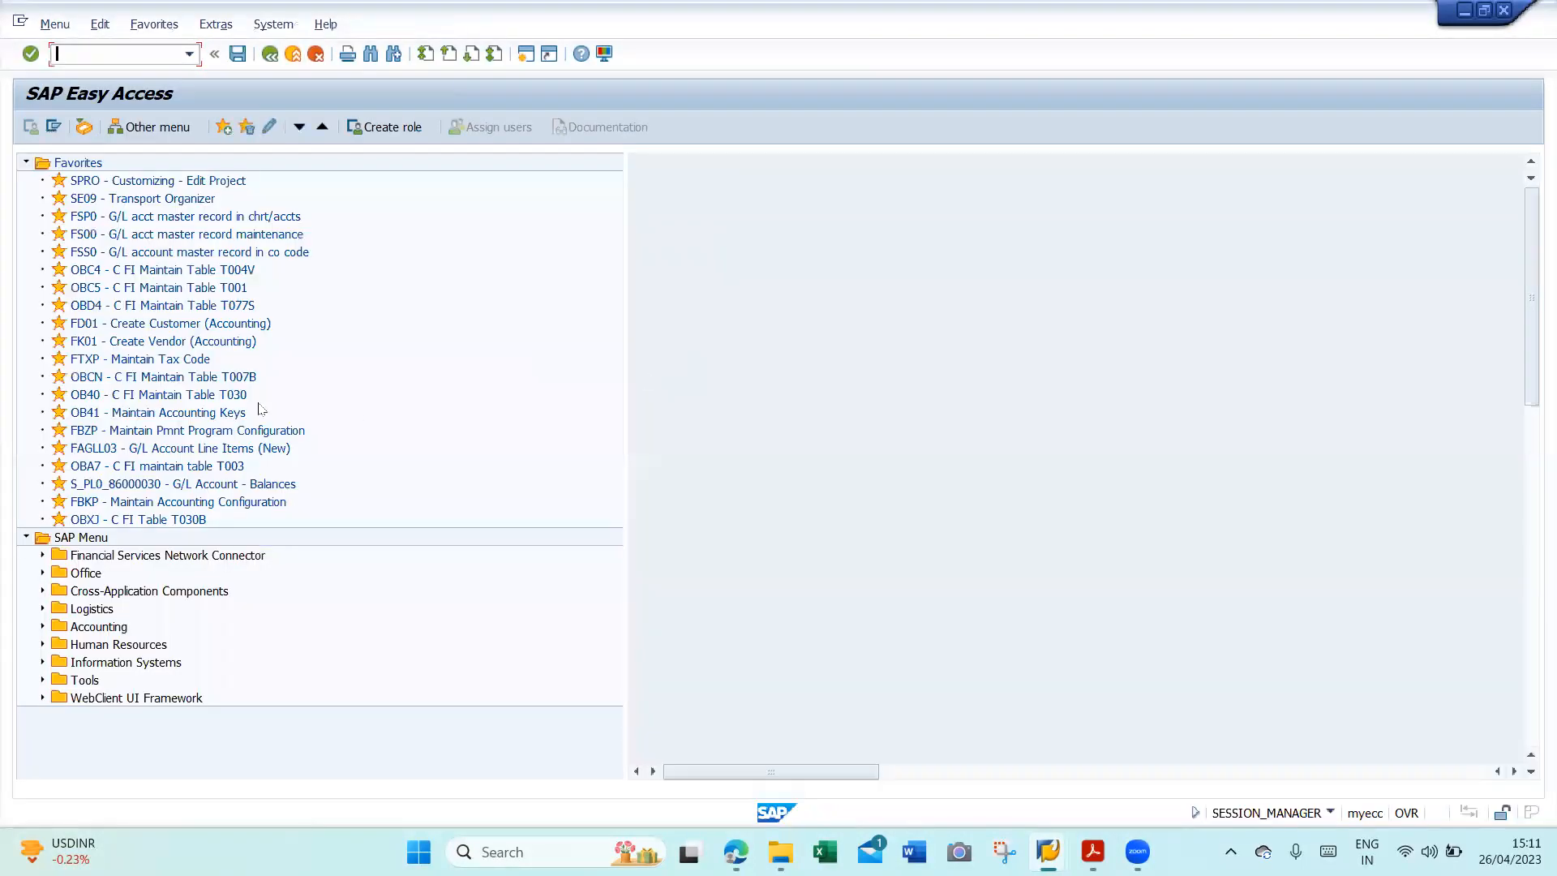
left_click(26, 163)
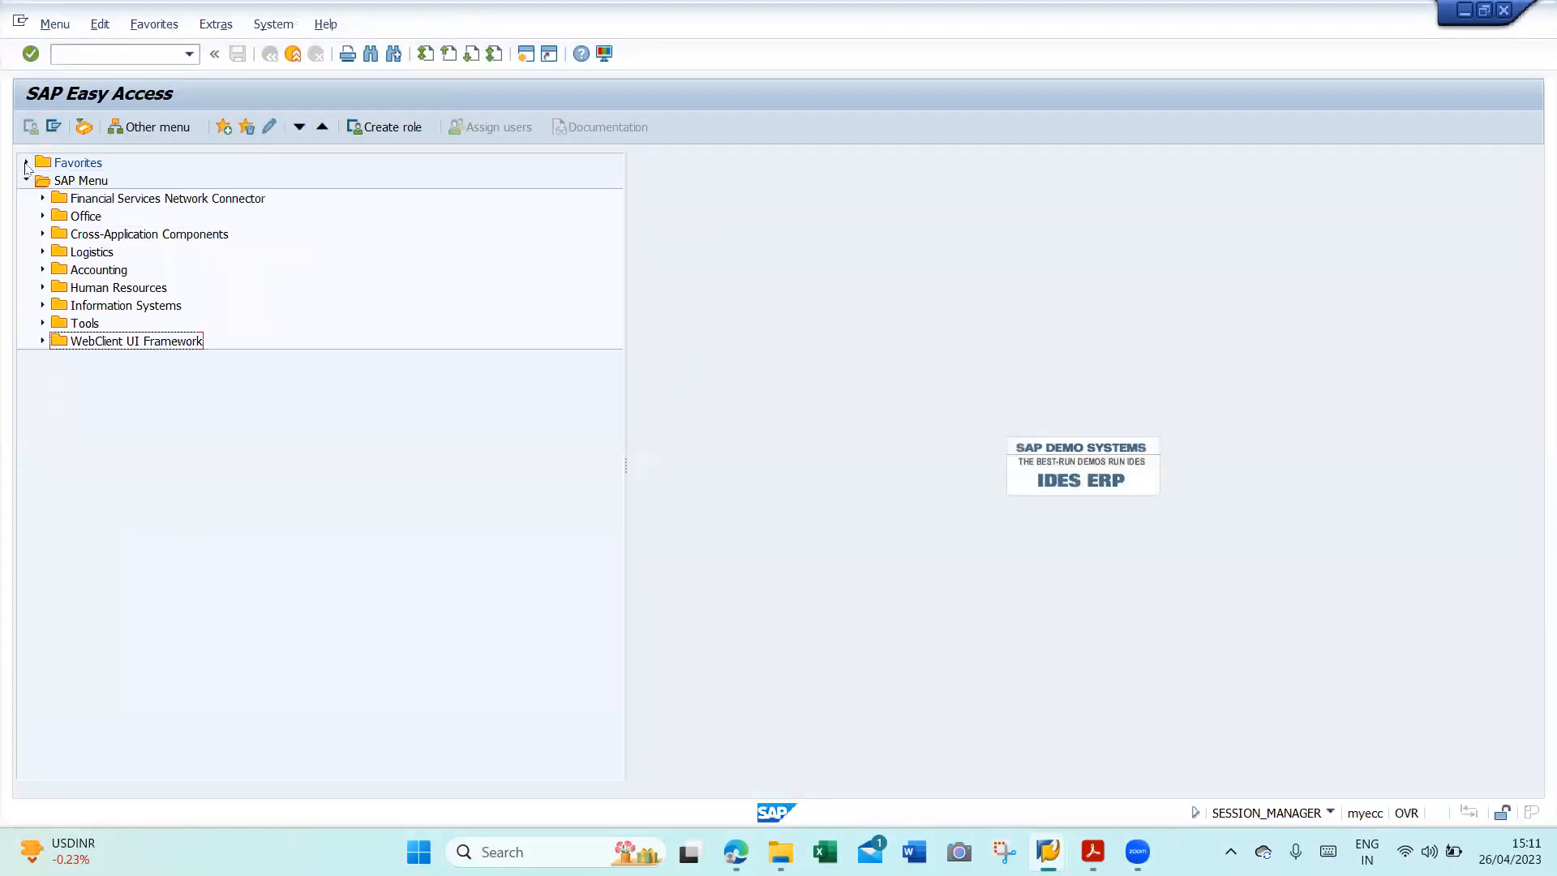
left_click(43, 270)
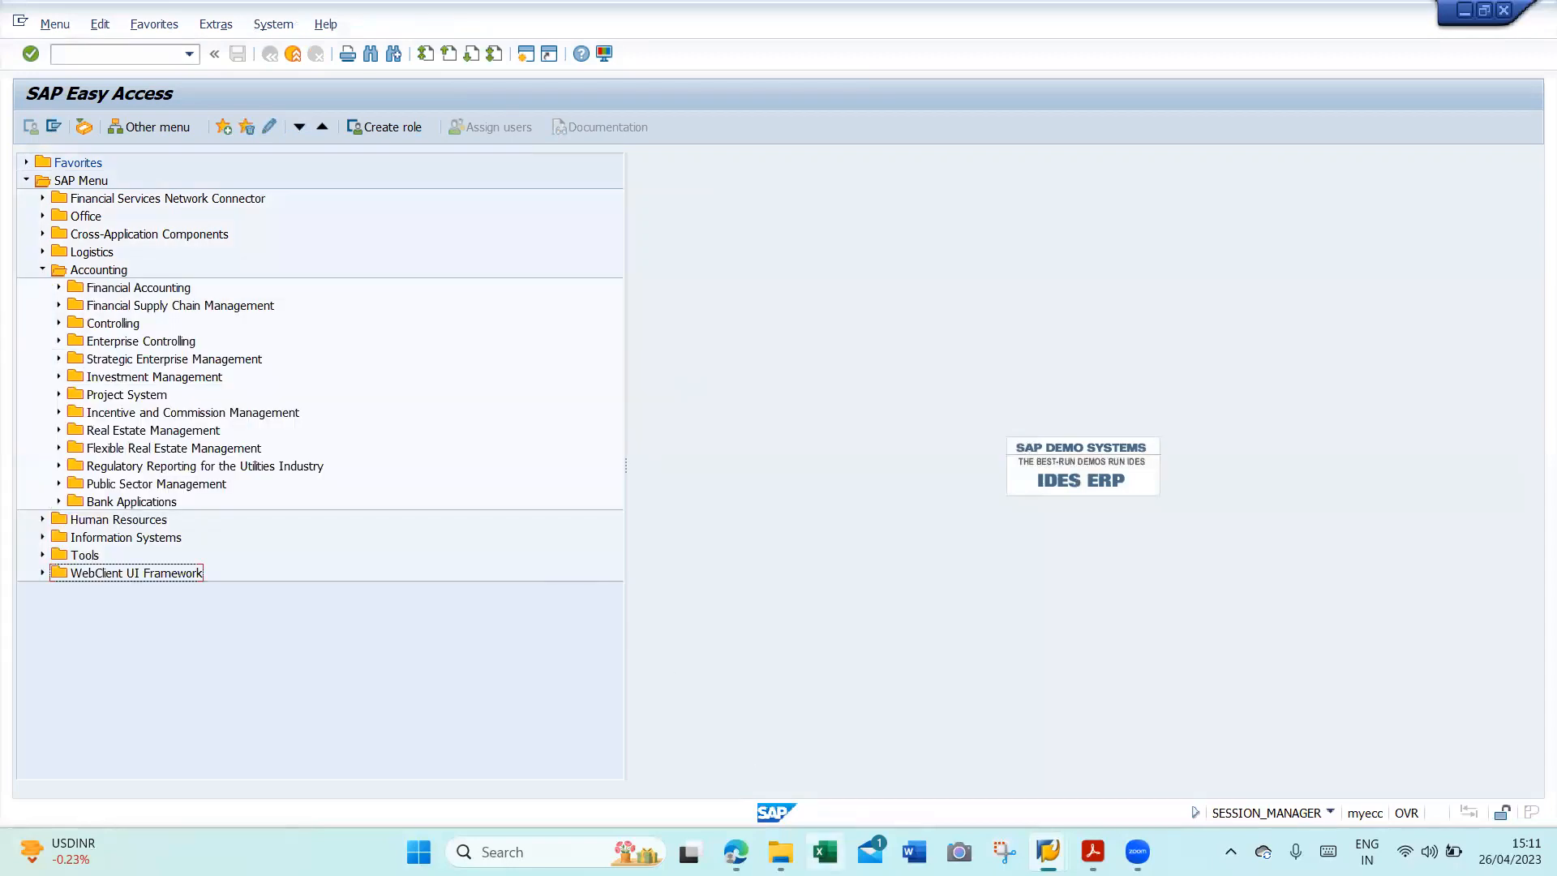
- Open the SAP Class Notes workbook in Excel, check its transaction code list, and return to SAP
right_click(824, 851)
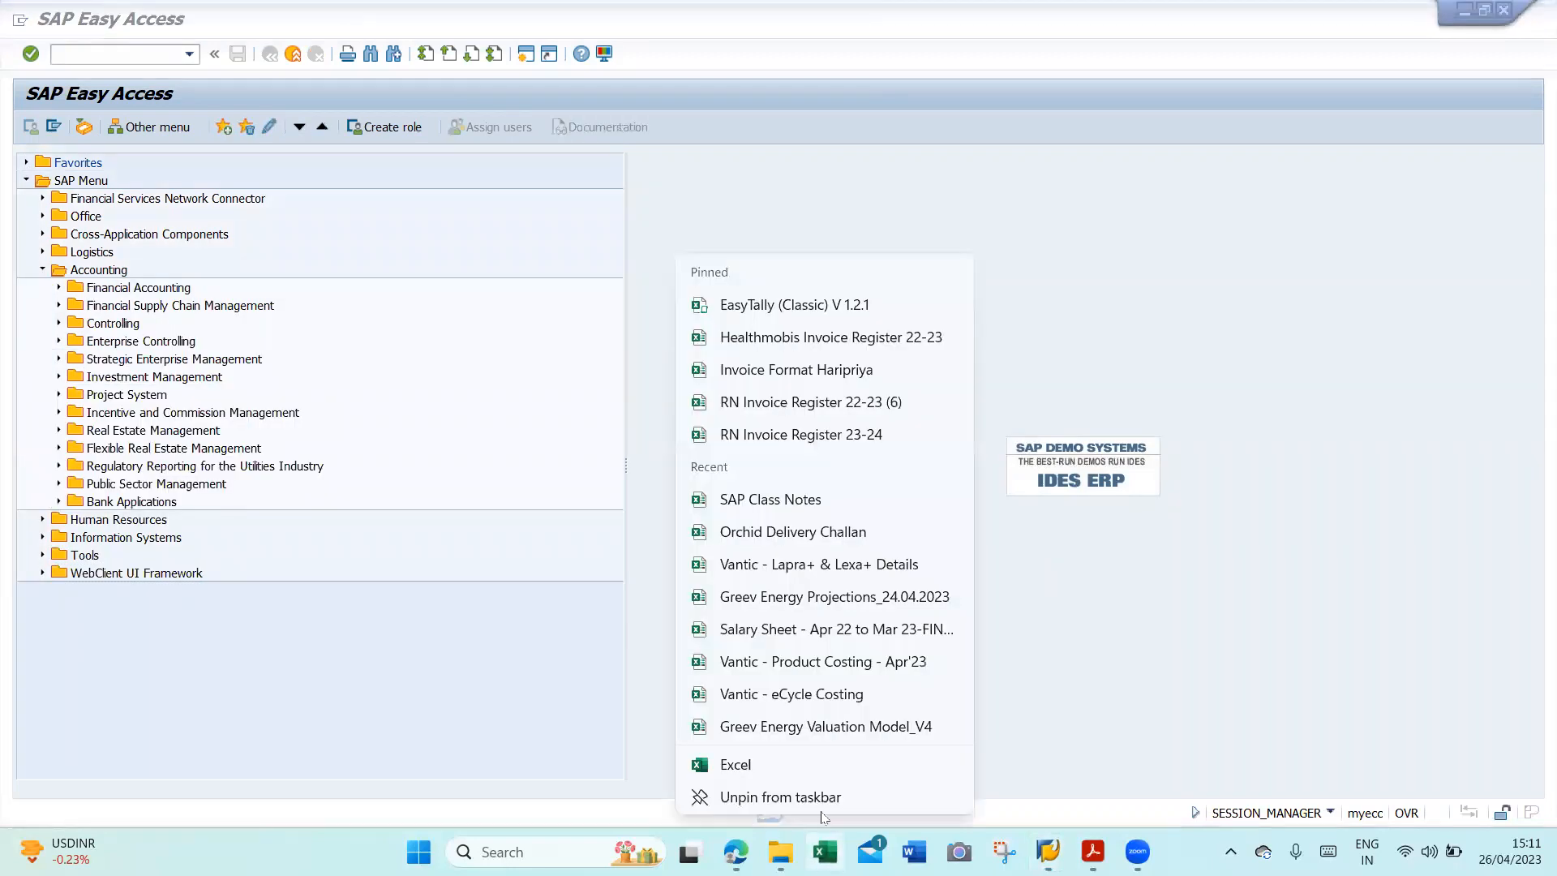
left_click(789, 511)
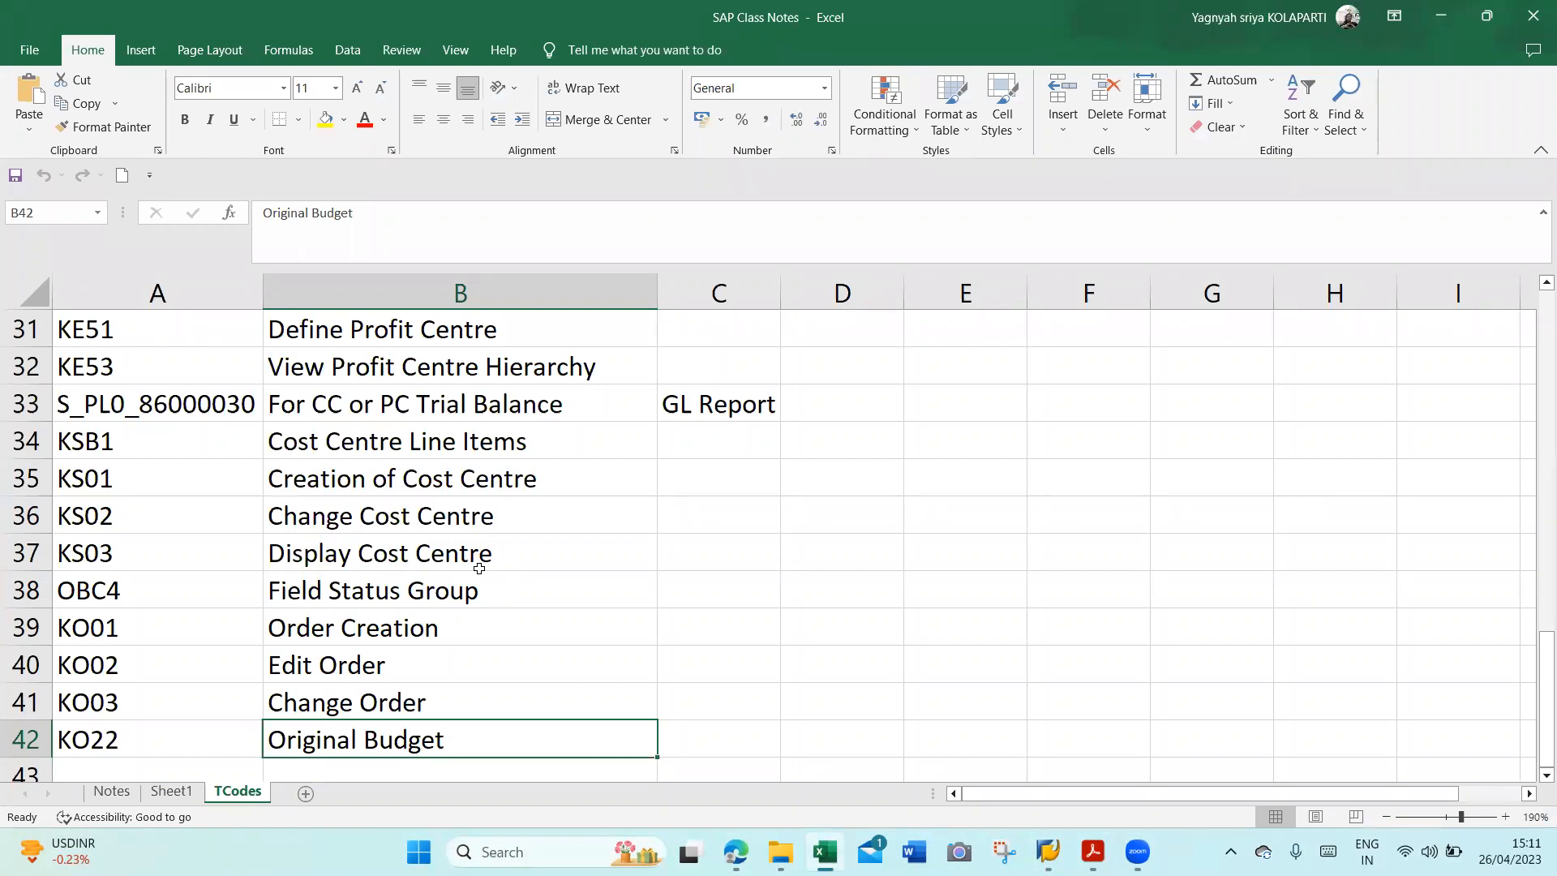
key("alt+Tab")
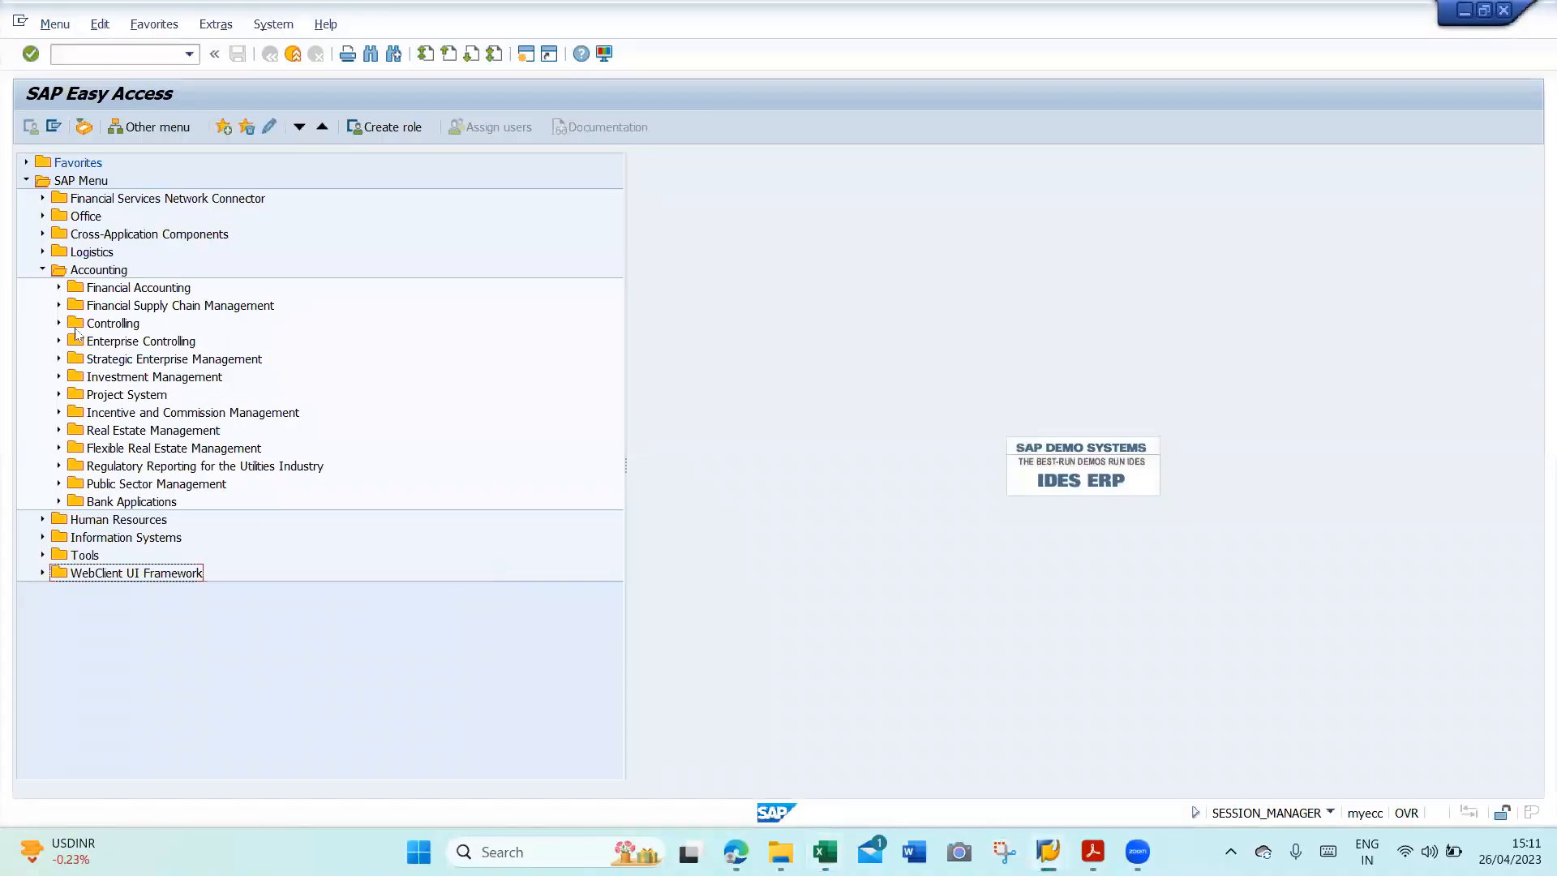
- Look through the Actual Postings functions of Internal Orders under Controlling in the SAP menu
left_click(58, 325)
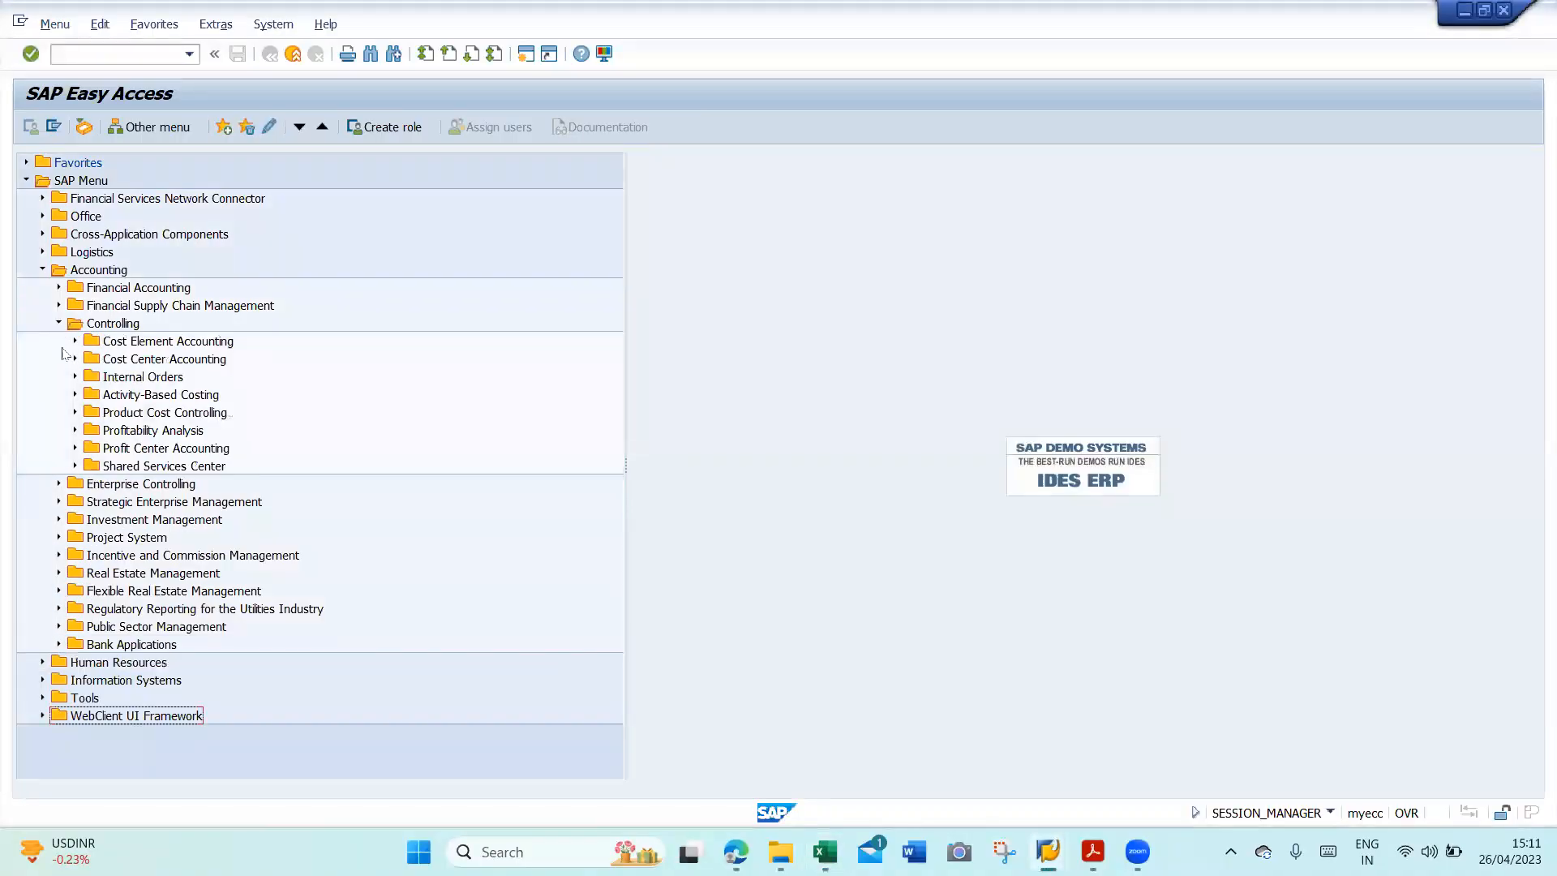
left_click(75, 377)
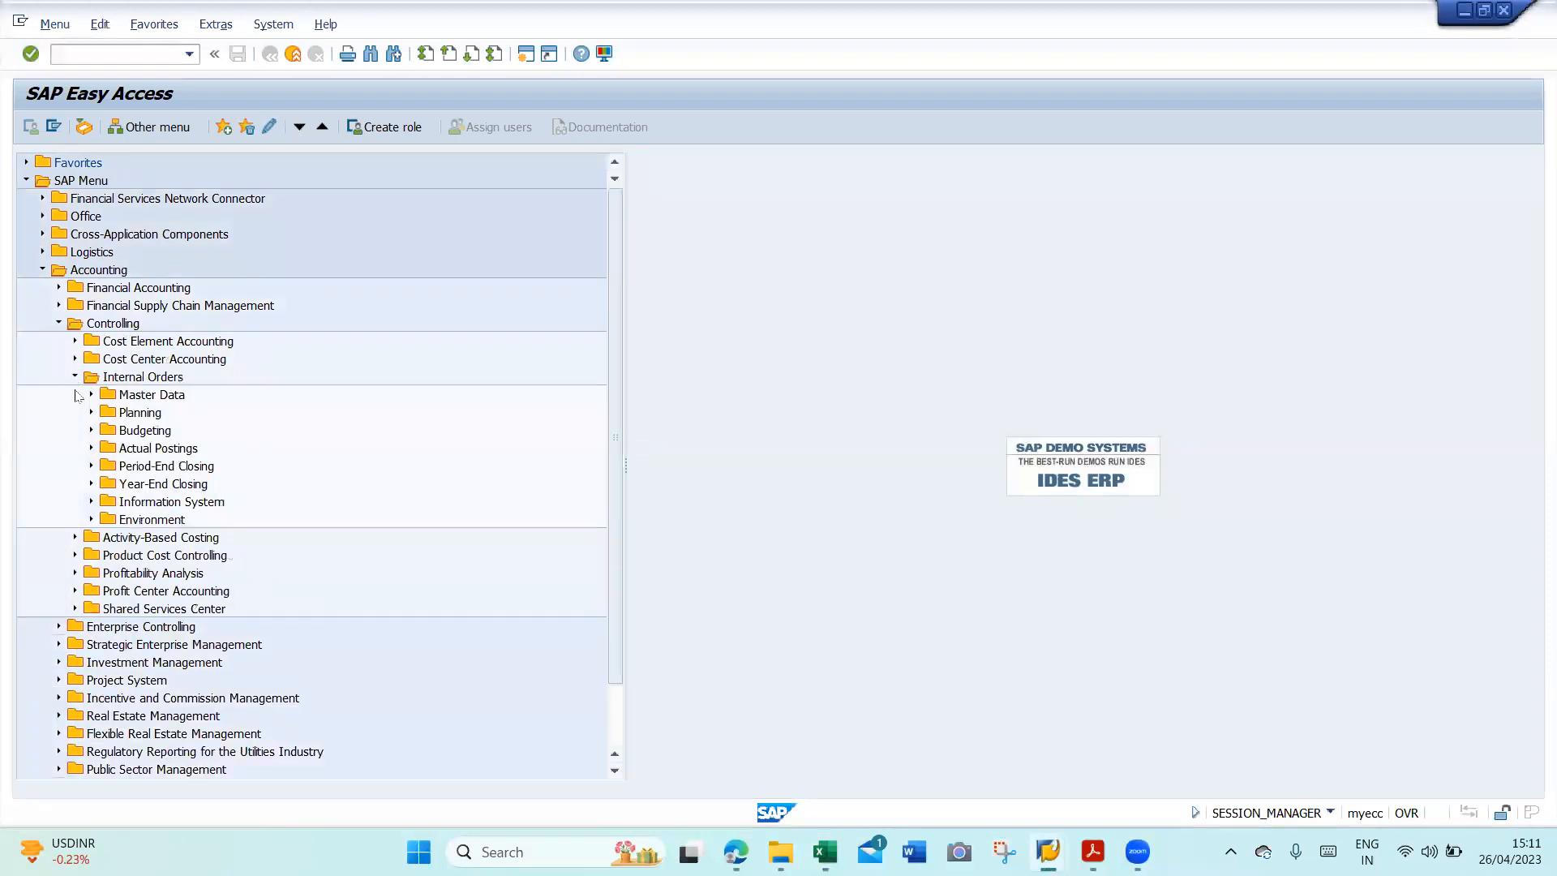
left_click(91, 448)
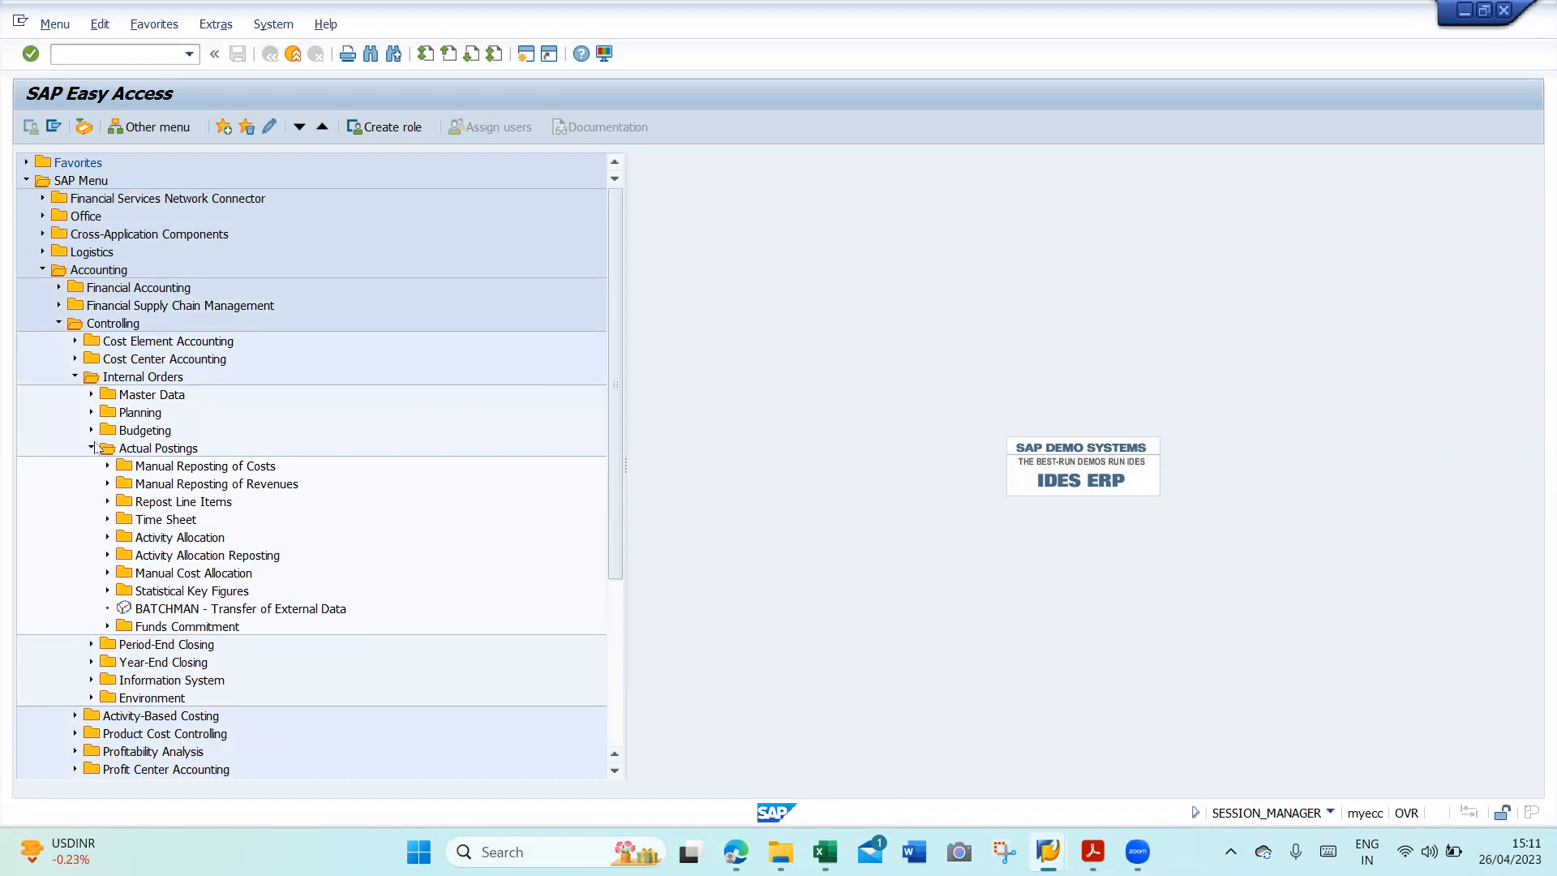
left_click(189, 56)
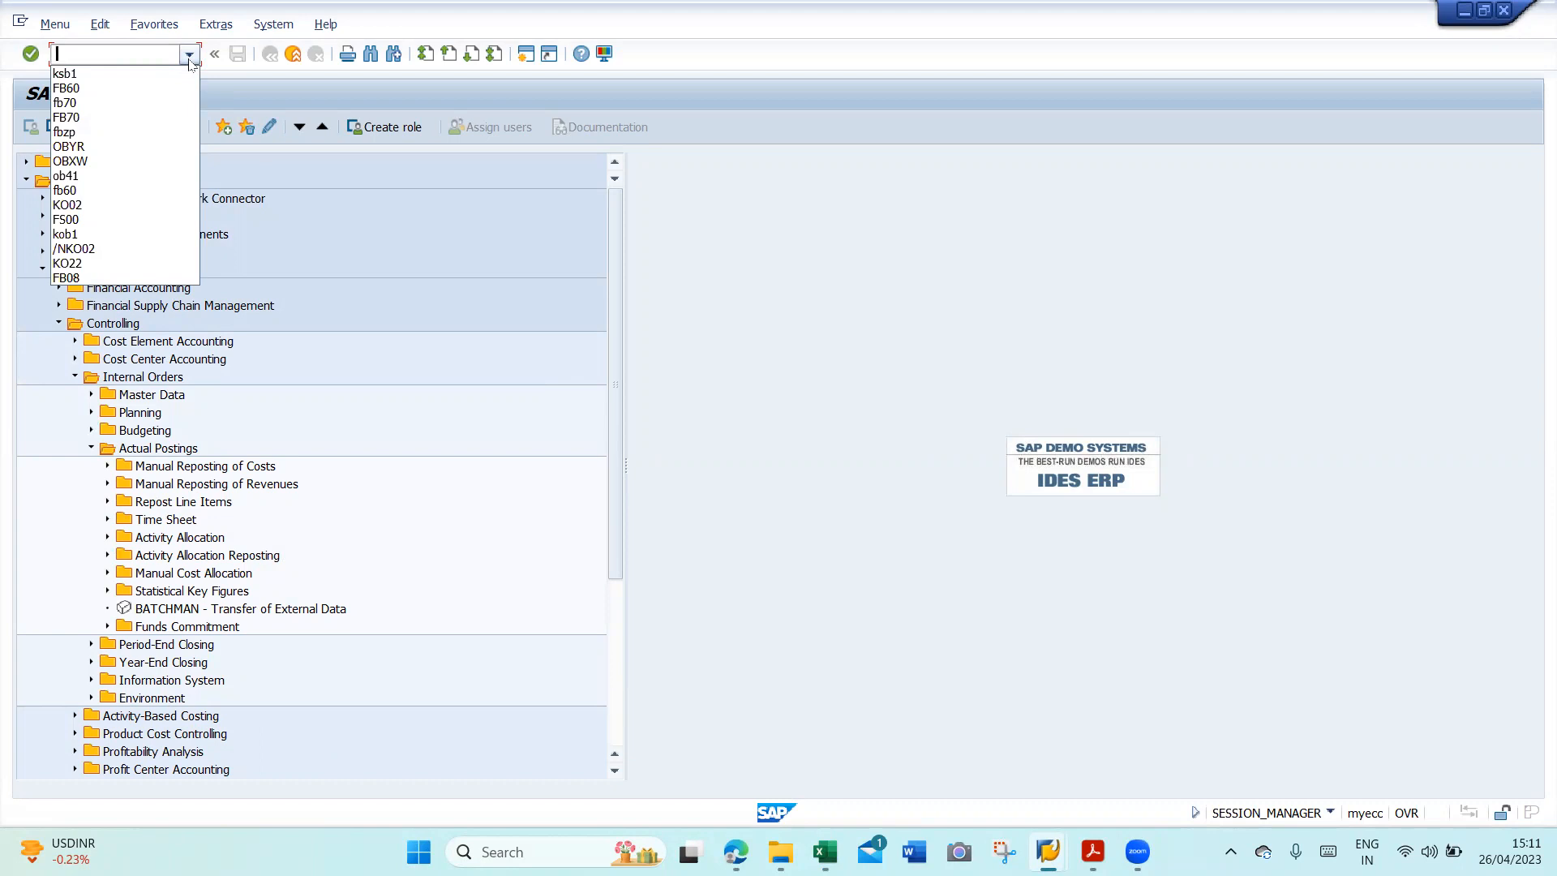
left_click(111, 266)
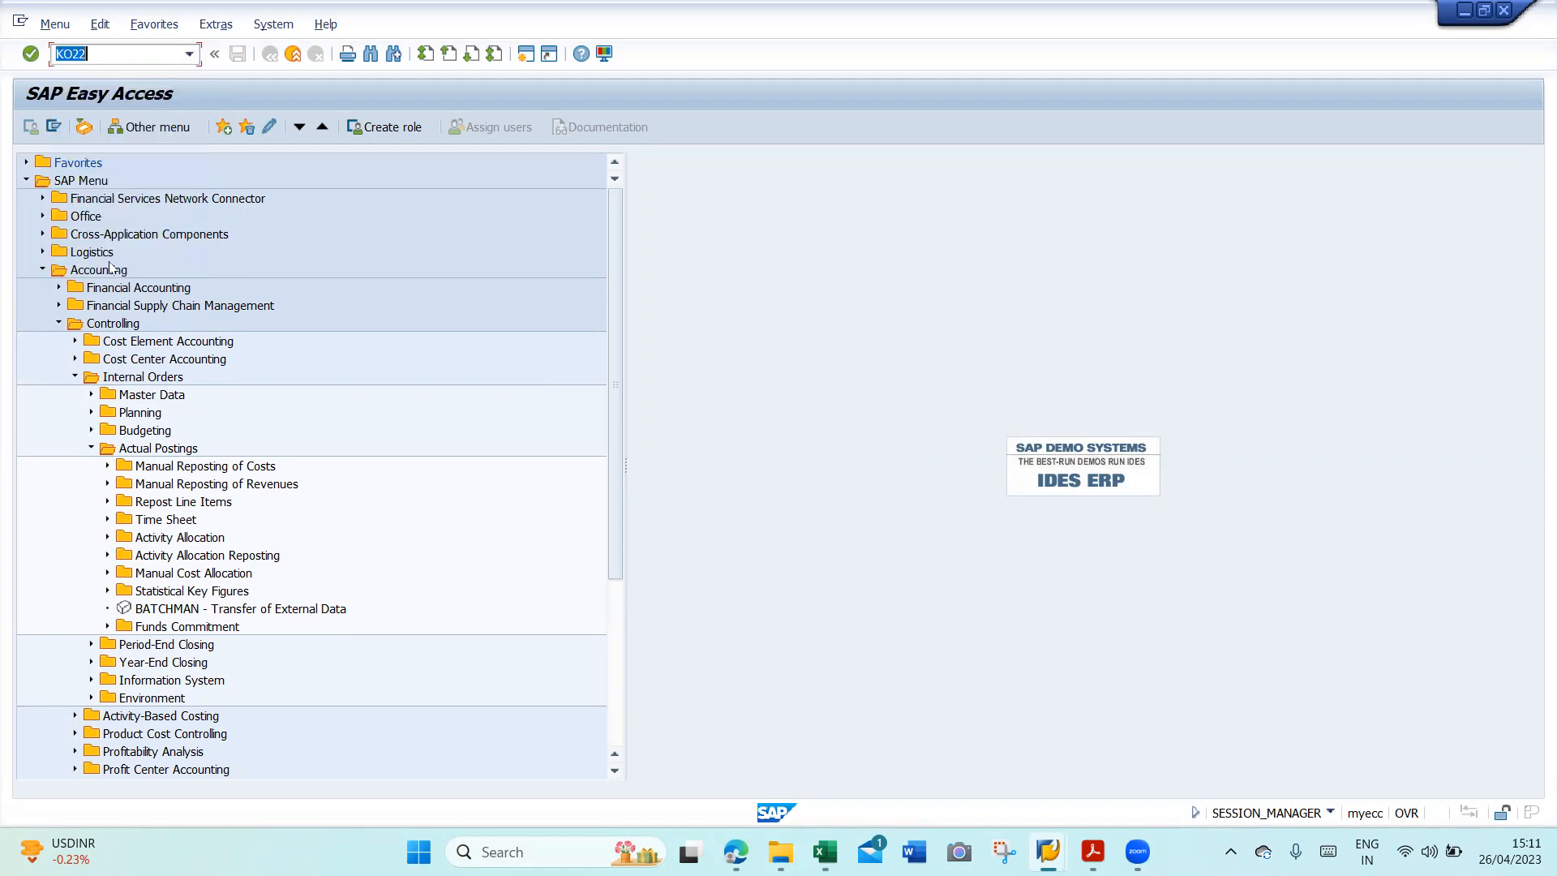
key("Return")
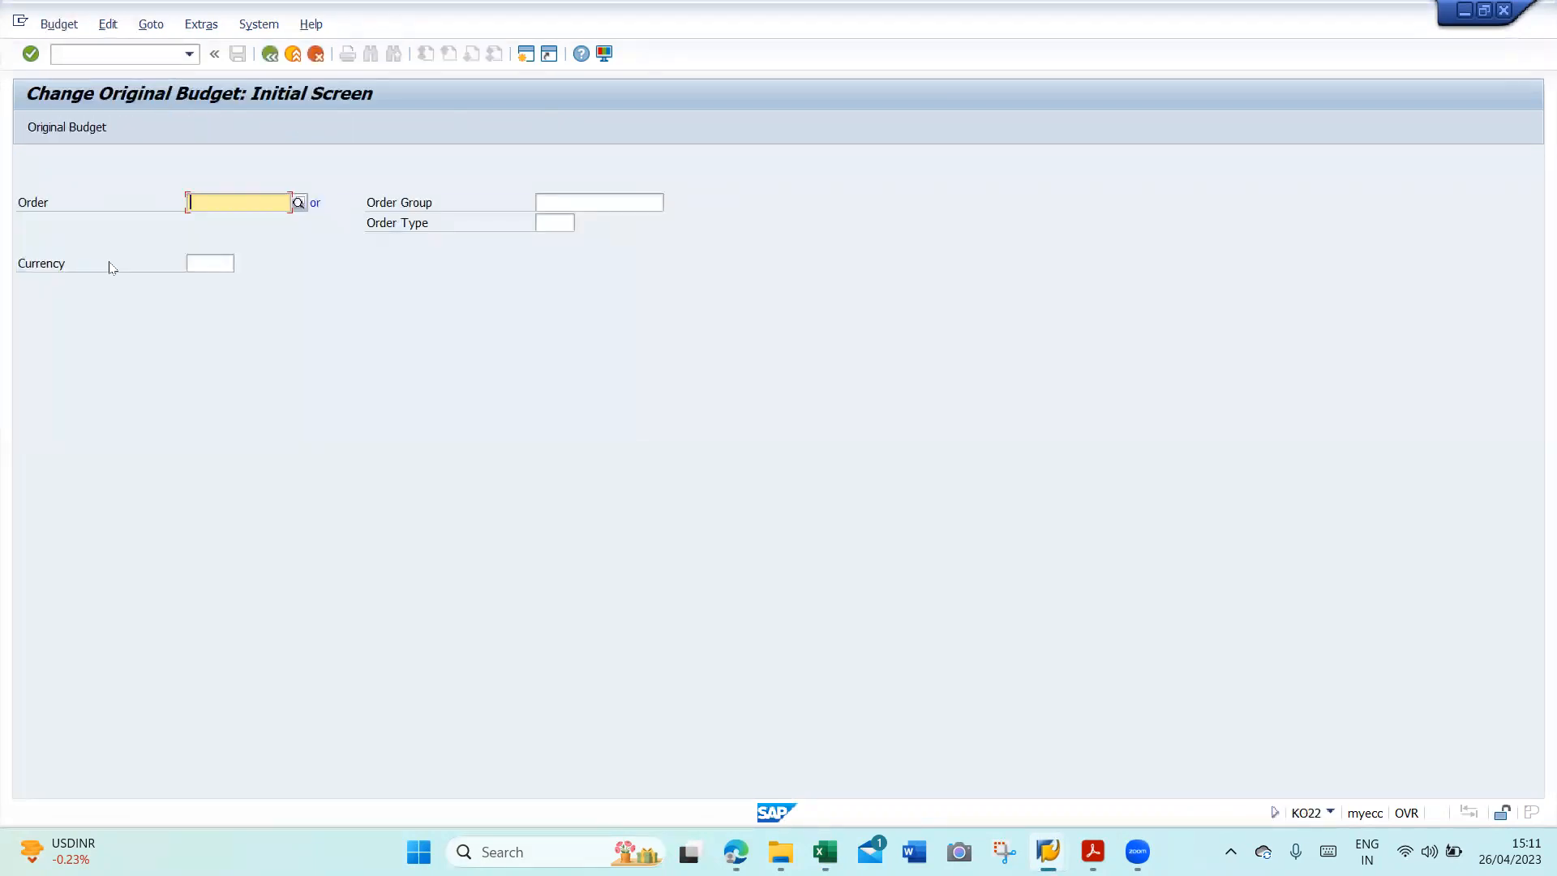
left_click(294, 54)
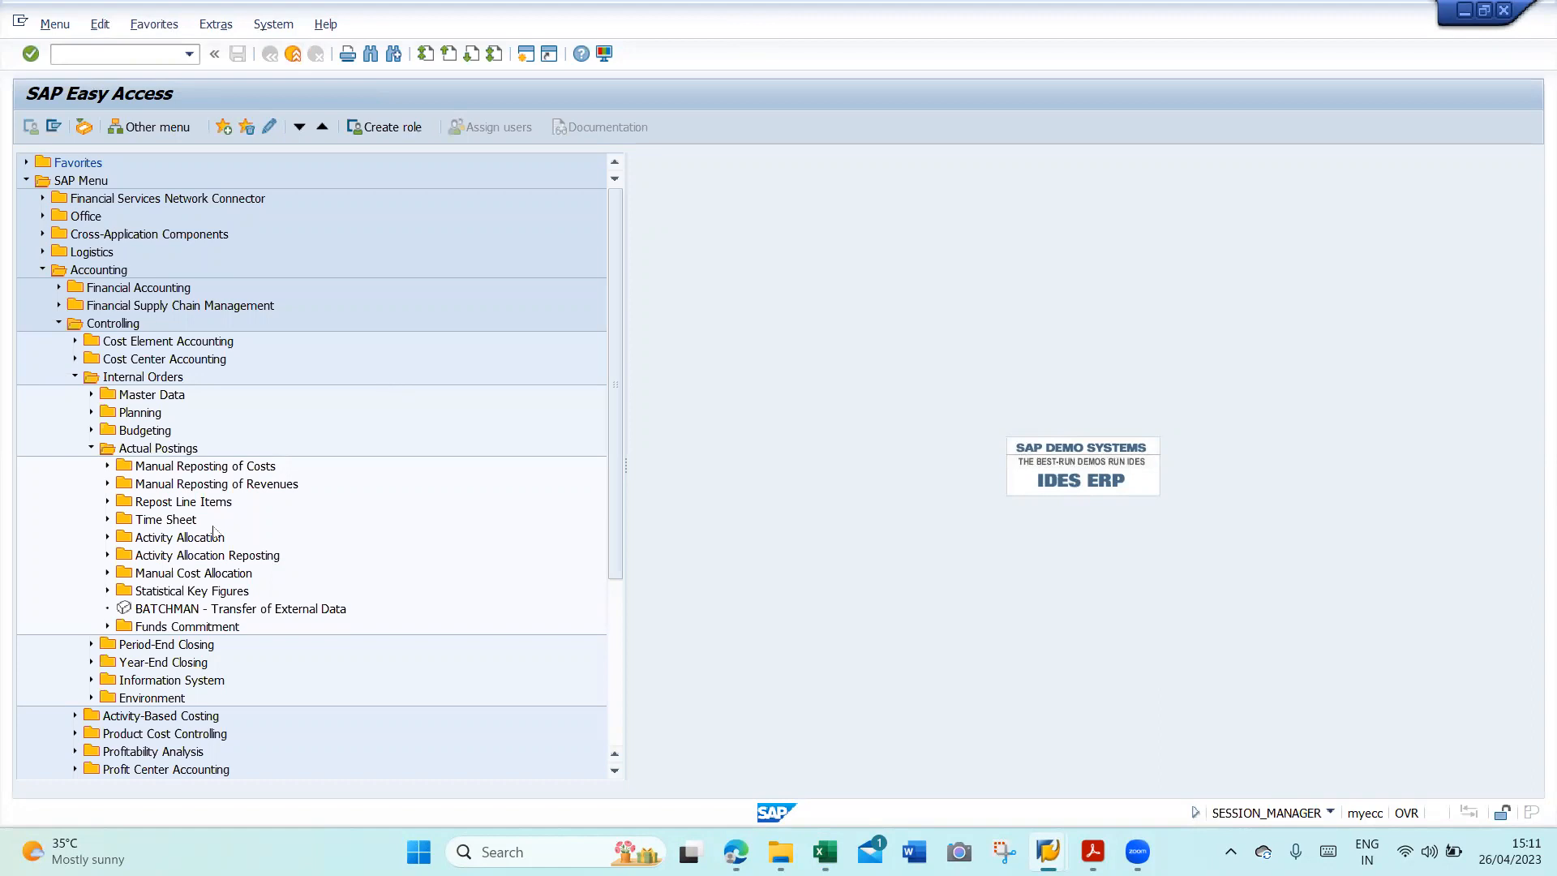
- Examine the internal order master data and the general ledger's reporting and information system folders in the SAP menu
left_click(92, 395)
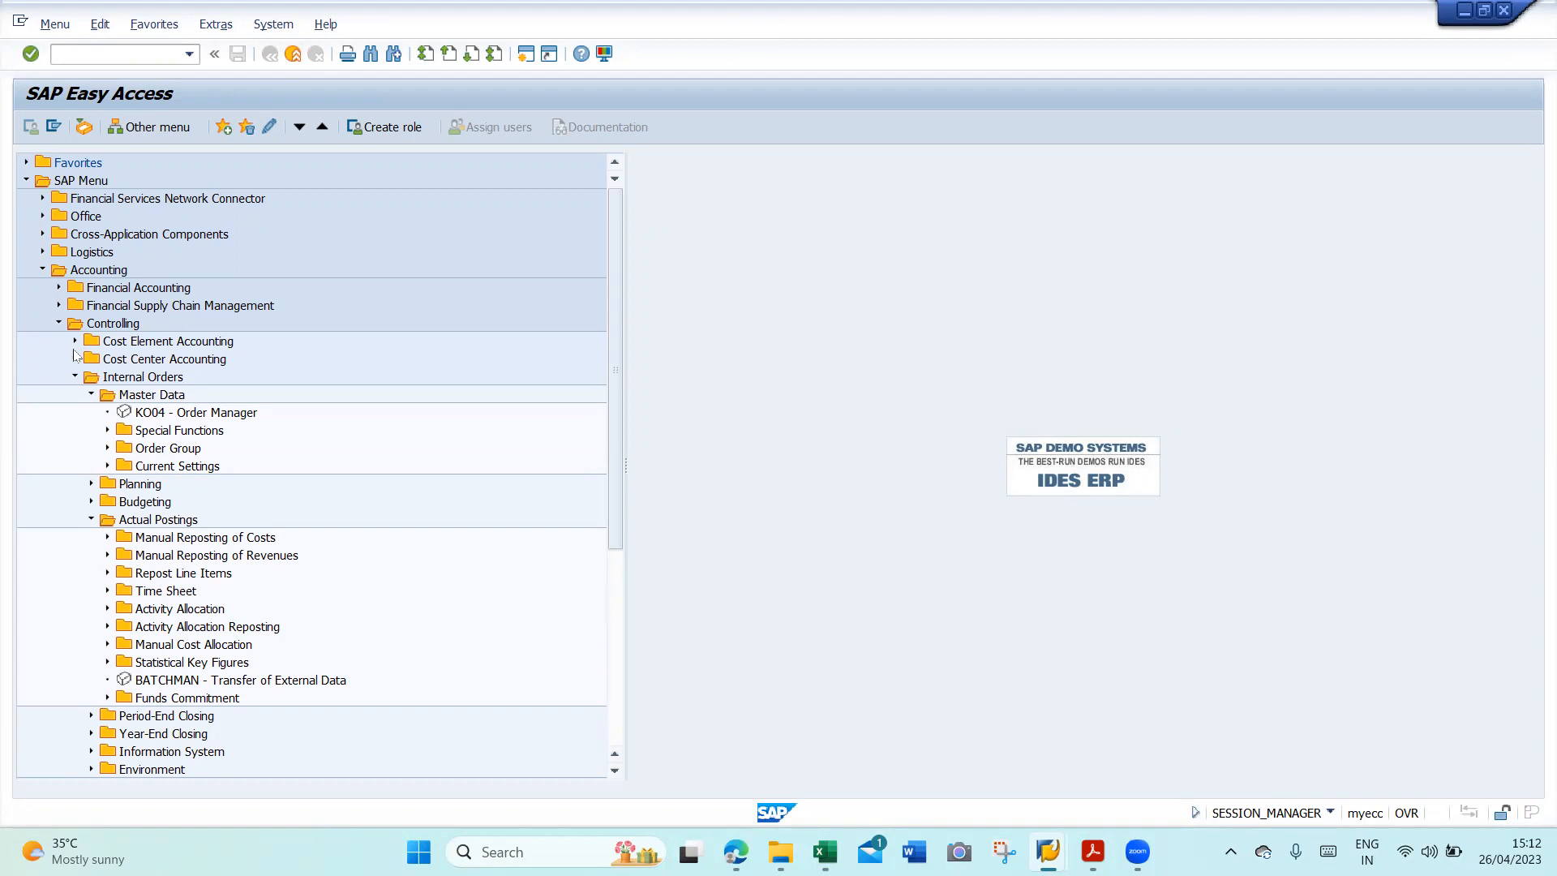
left_click(58, 288)
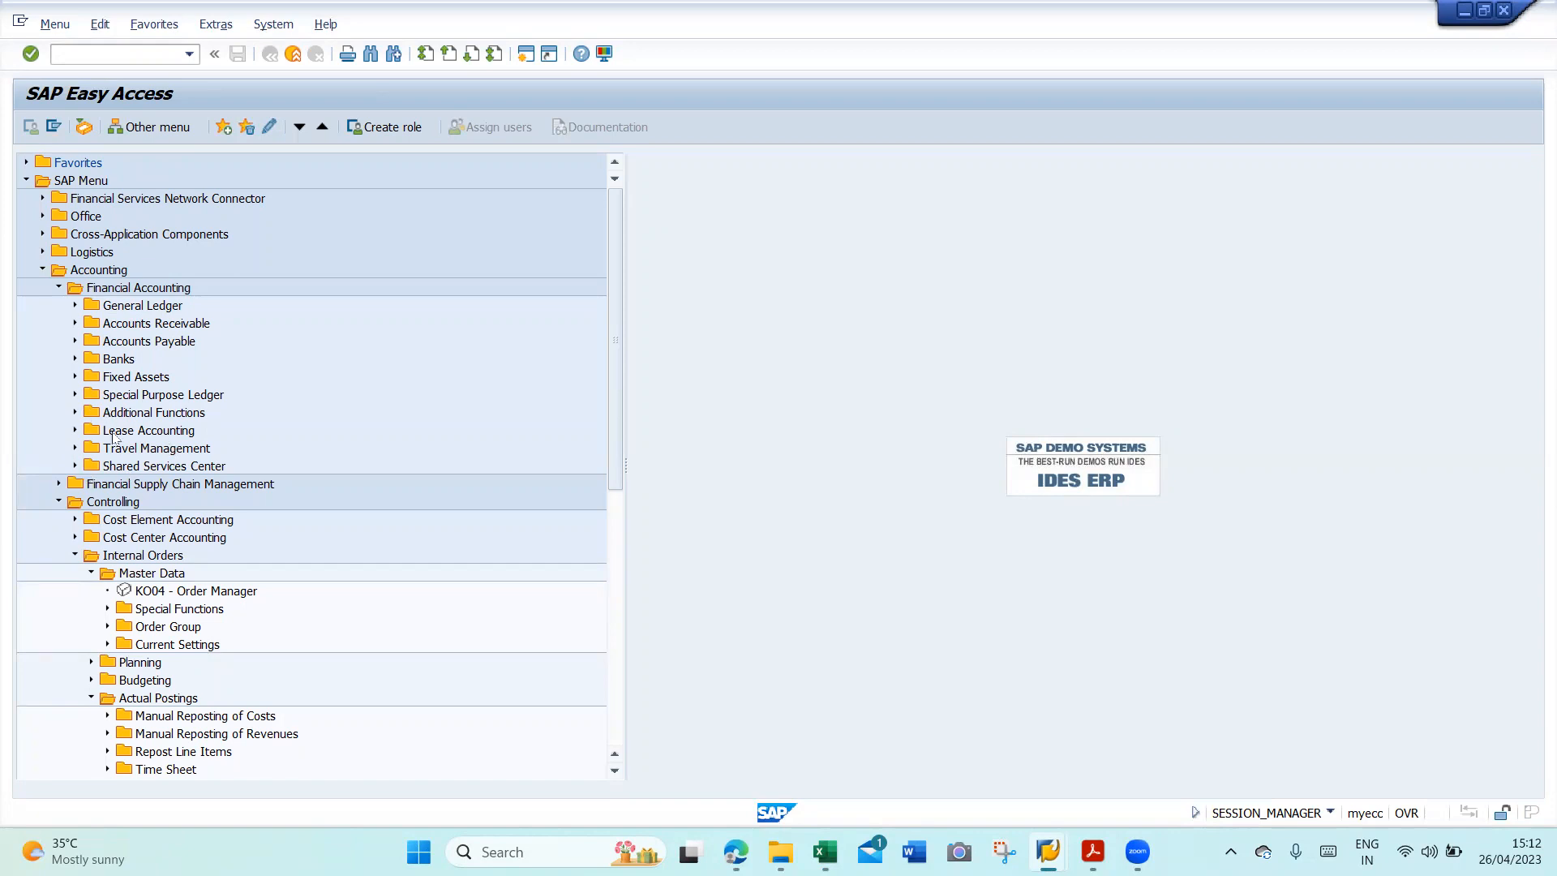
left_click(74, 306)
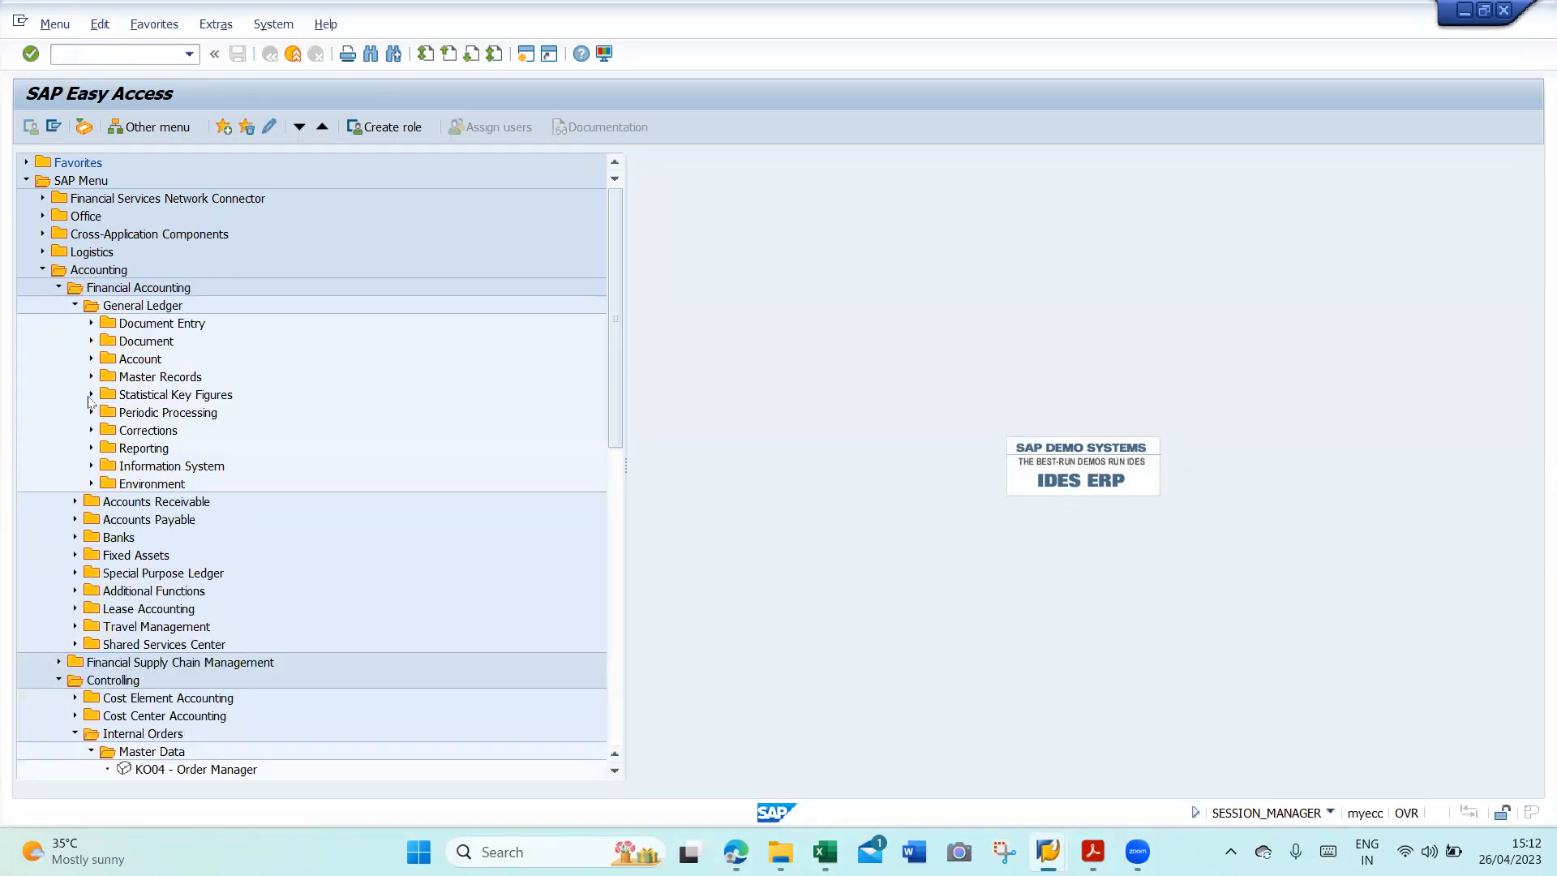
left_click(92, 449)
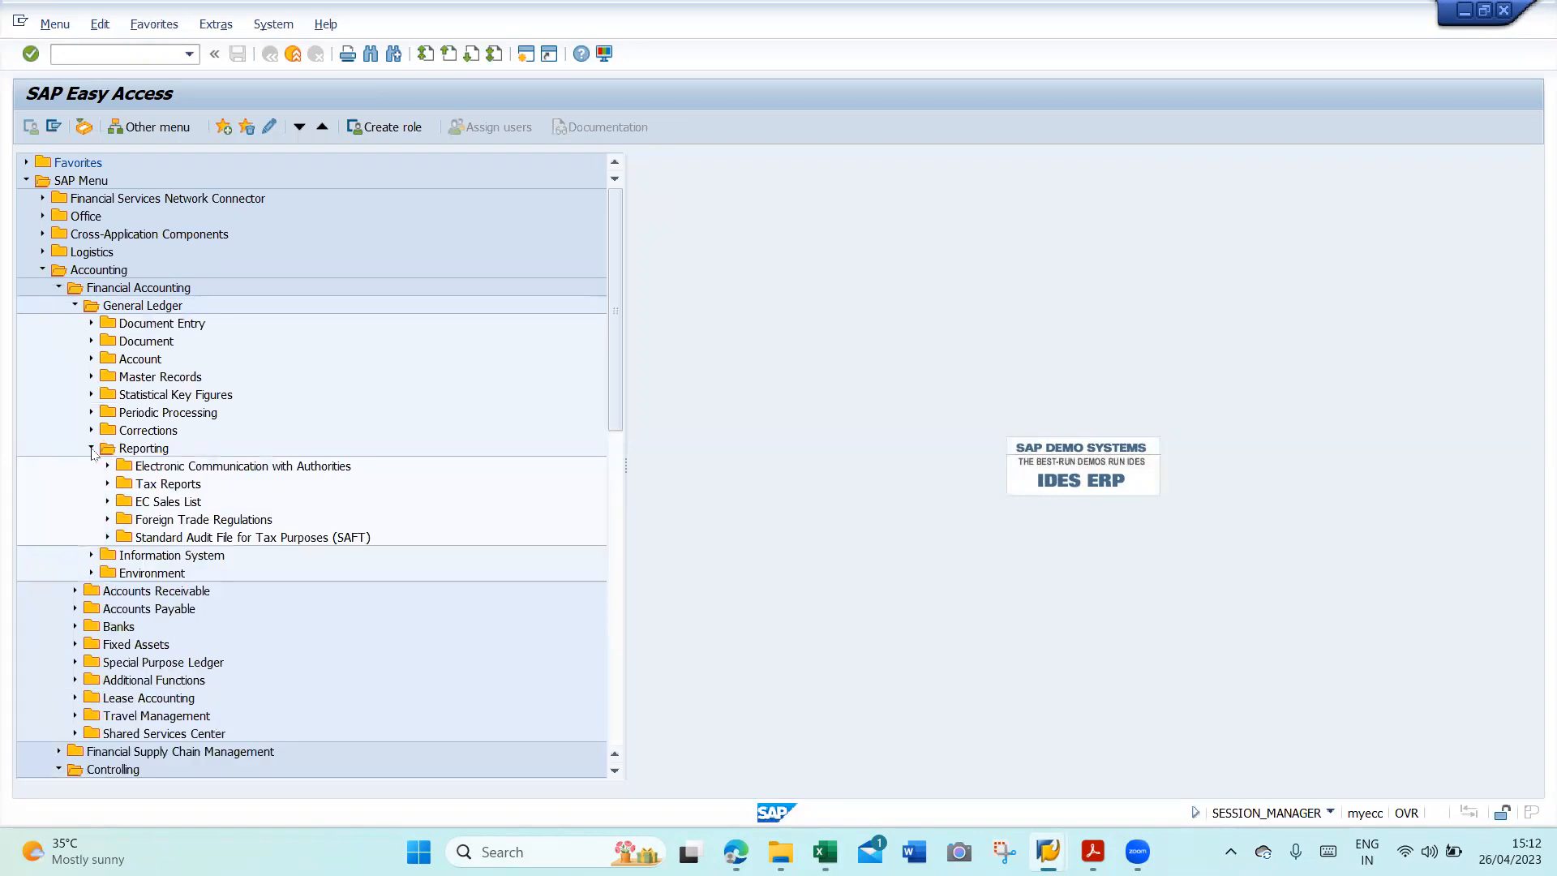
left_click(92, 449)
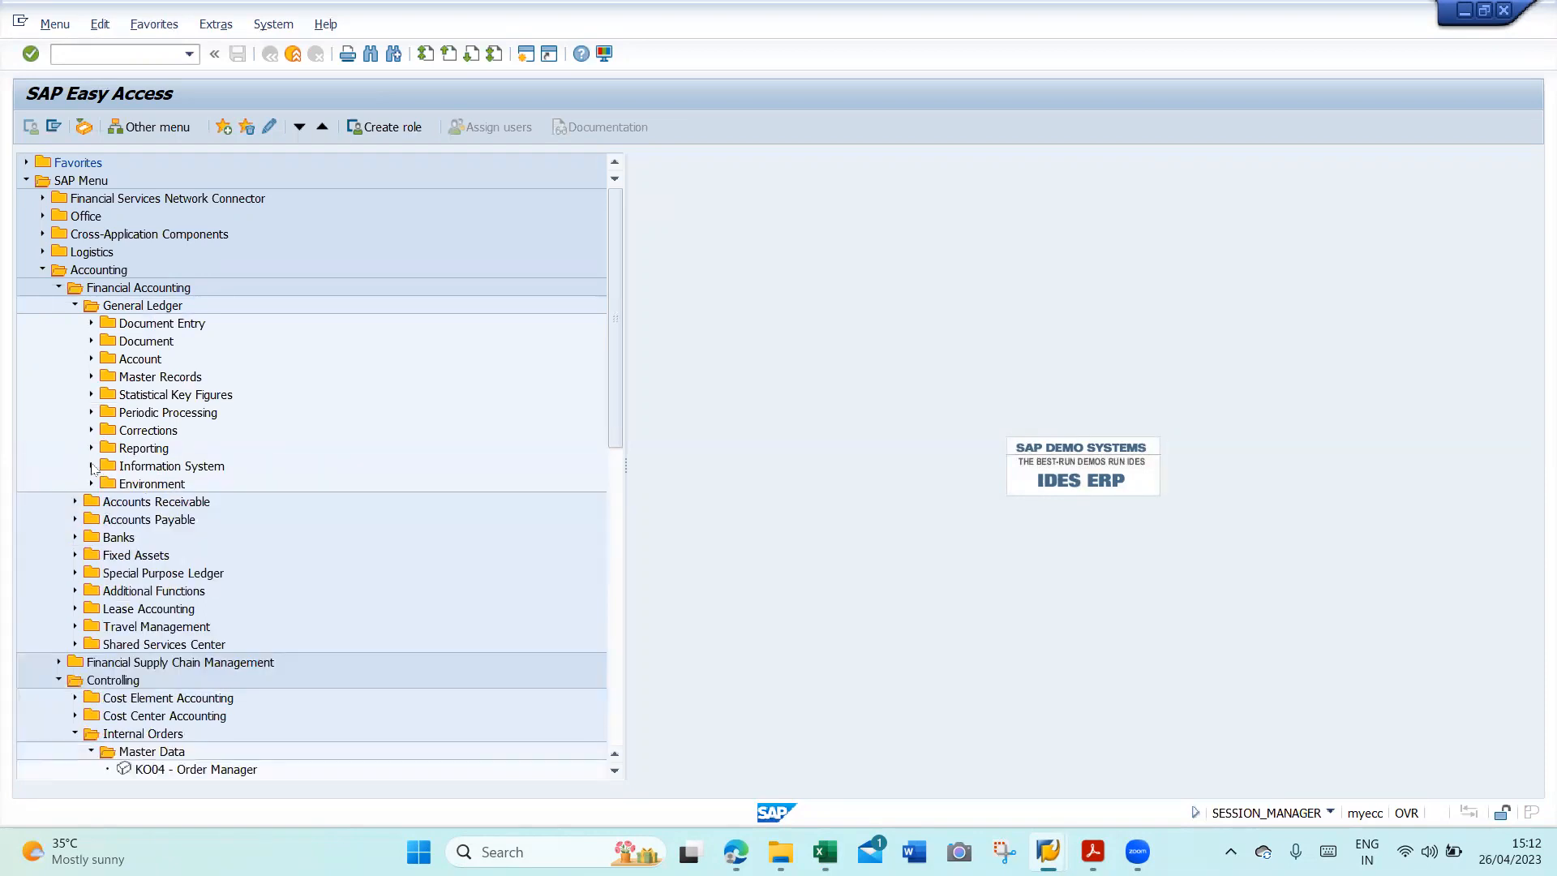
left_click(93, 467)
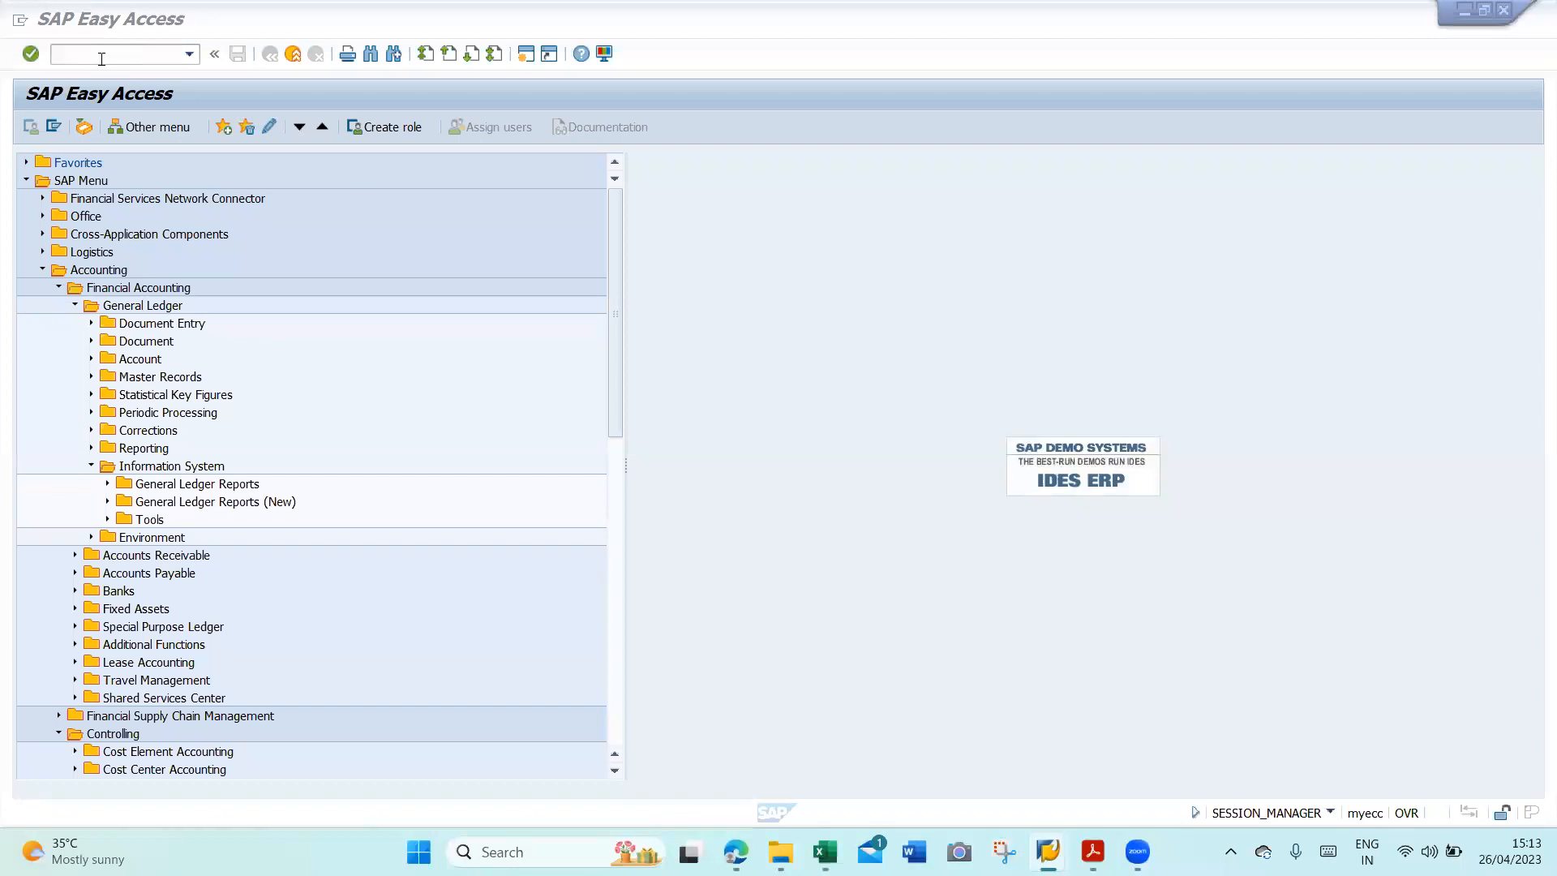
- Start transaction KOB1 for actual order line items
left_click(102, 58)
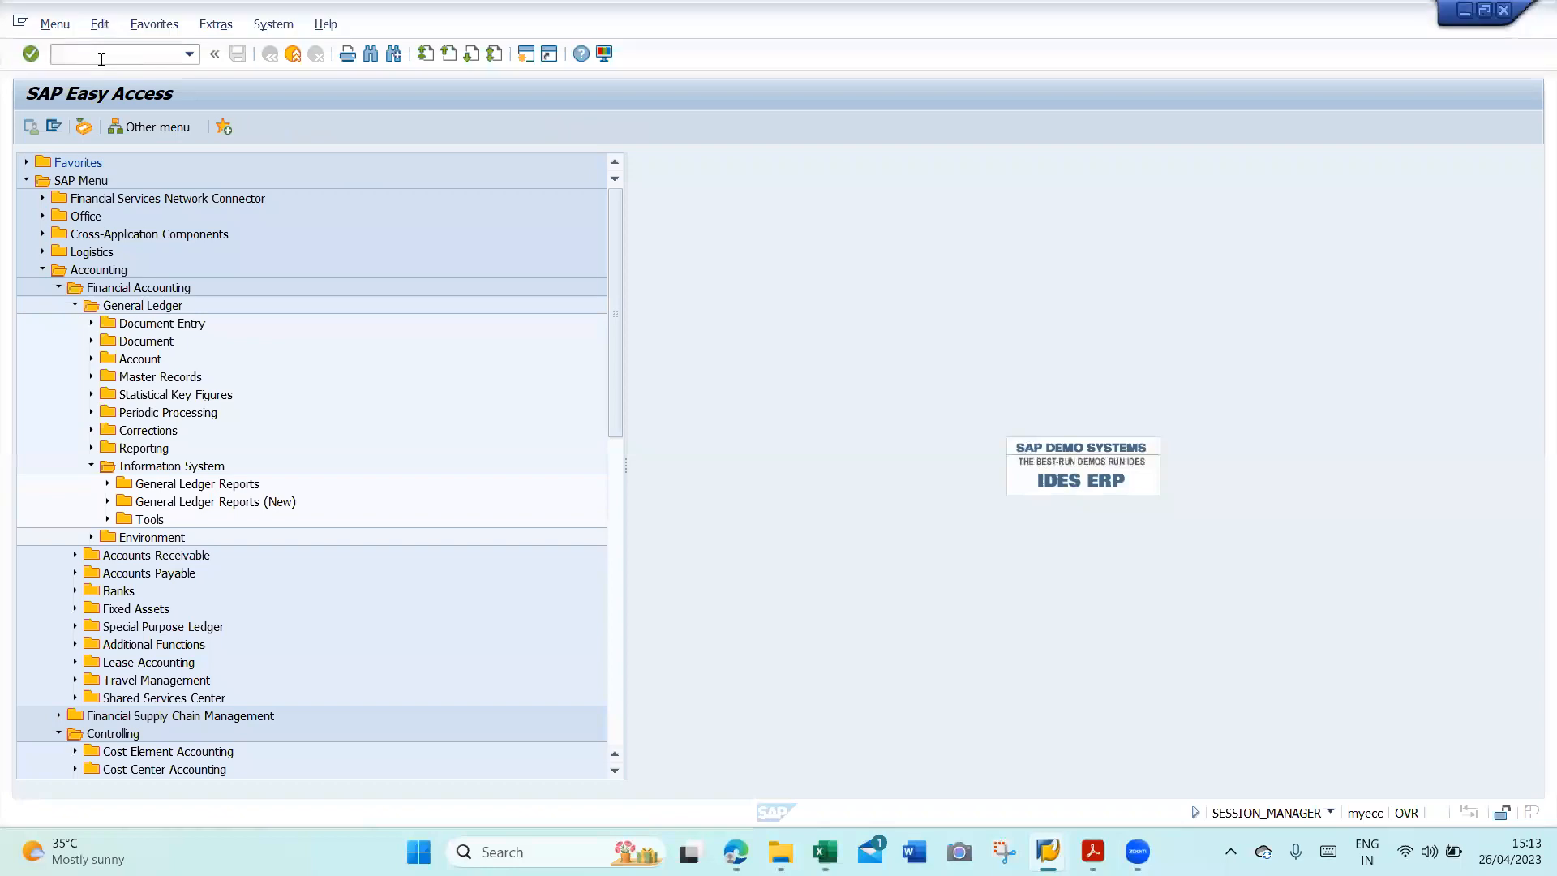
type("K")
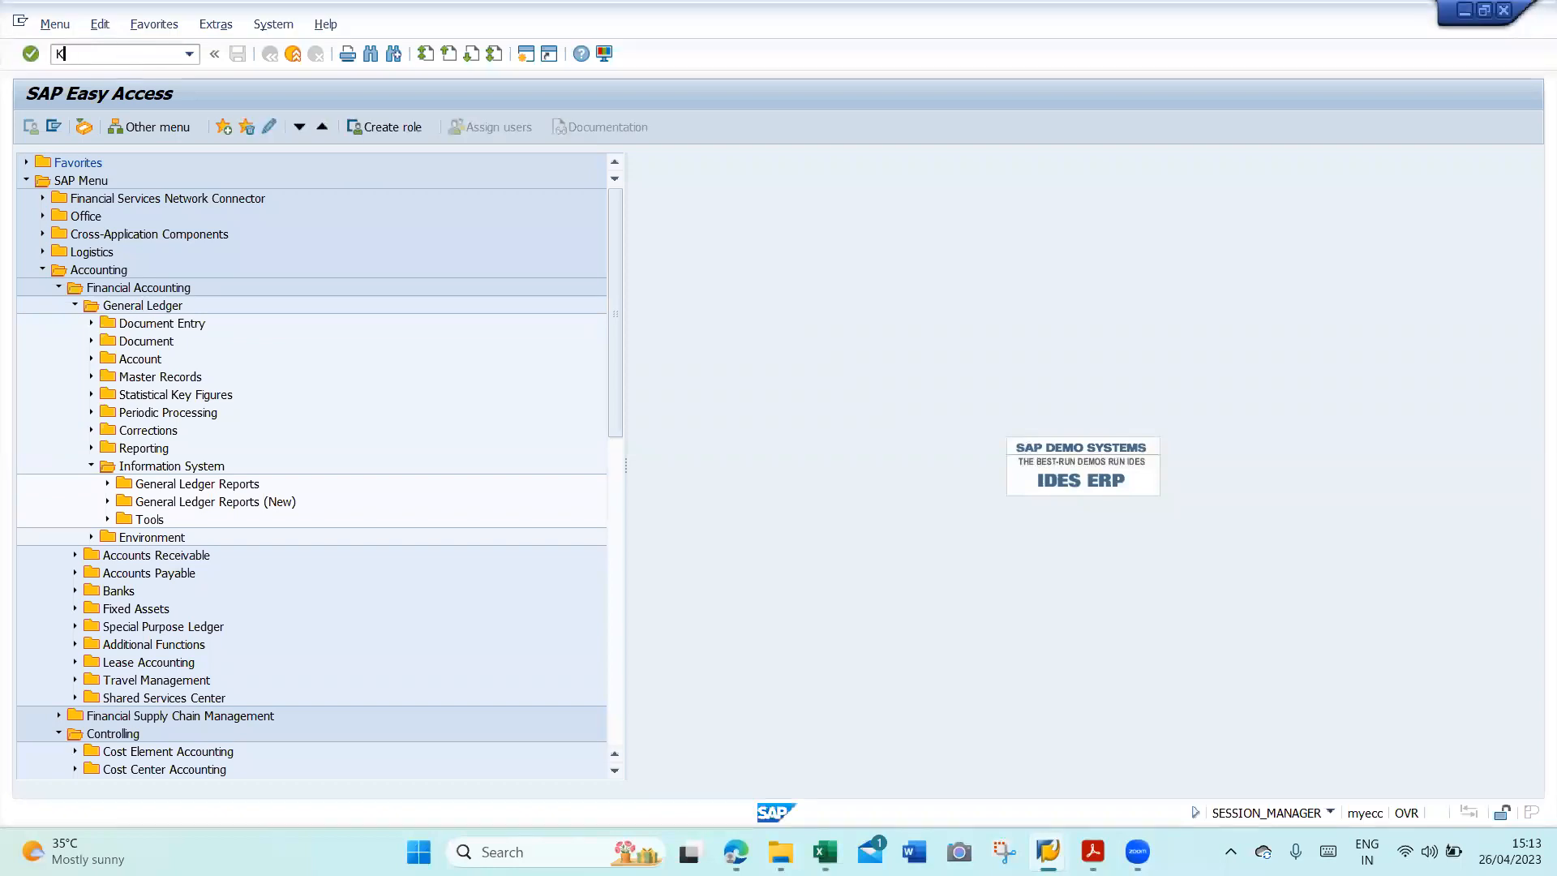
type("OB1")
key("Return")
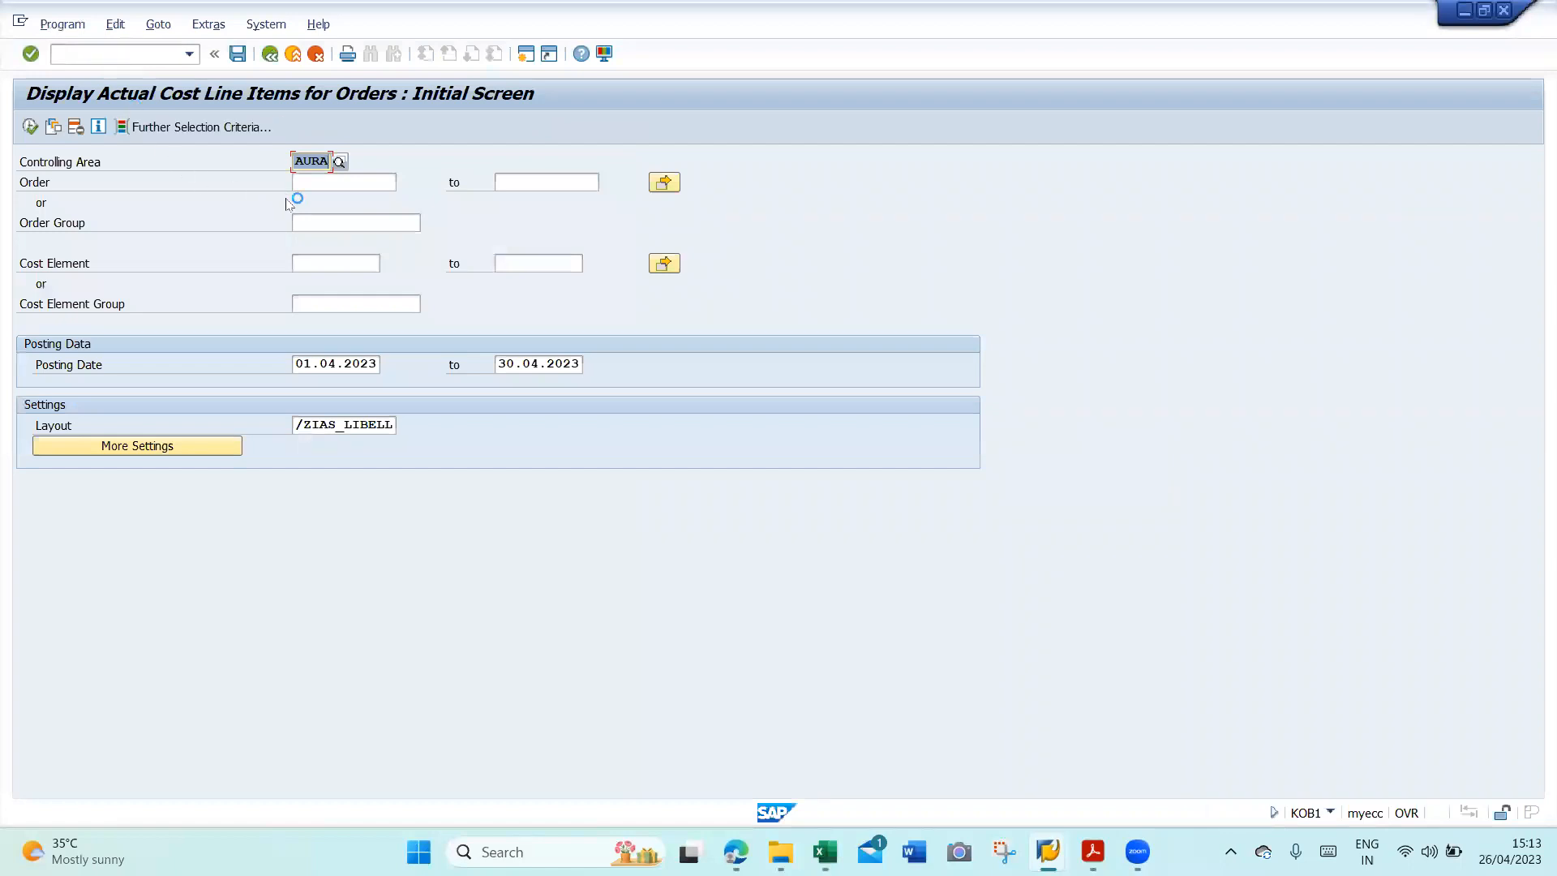
- Run the actual cost line item report for internal order AURA200001 and examine its Sub Contractor Mat entry
left_click(307, 181)
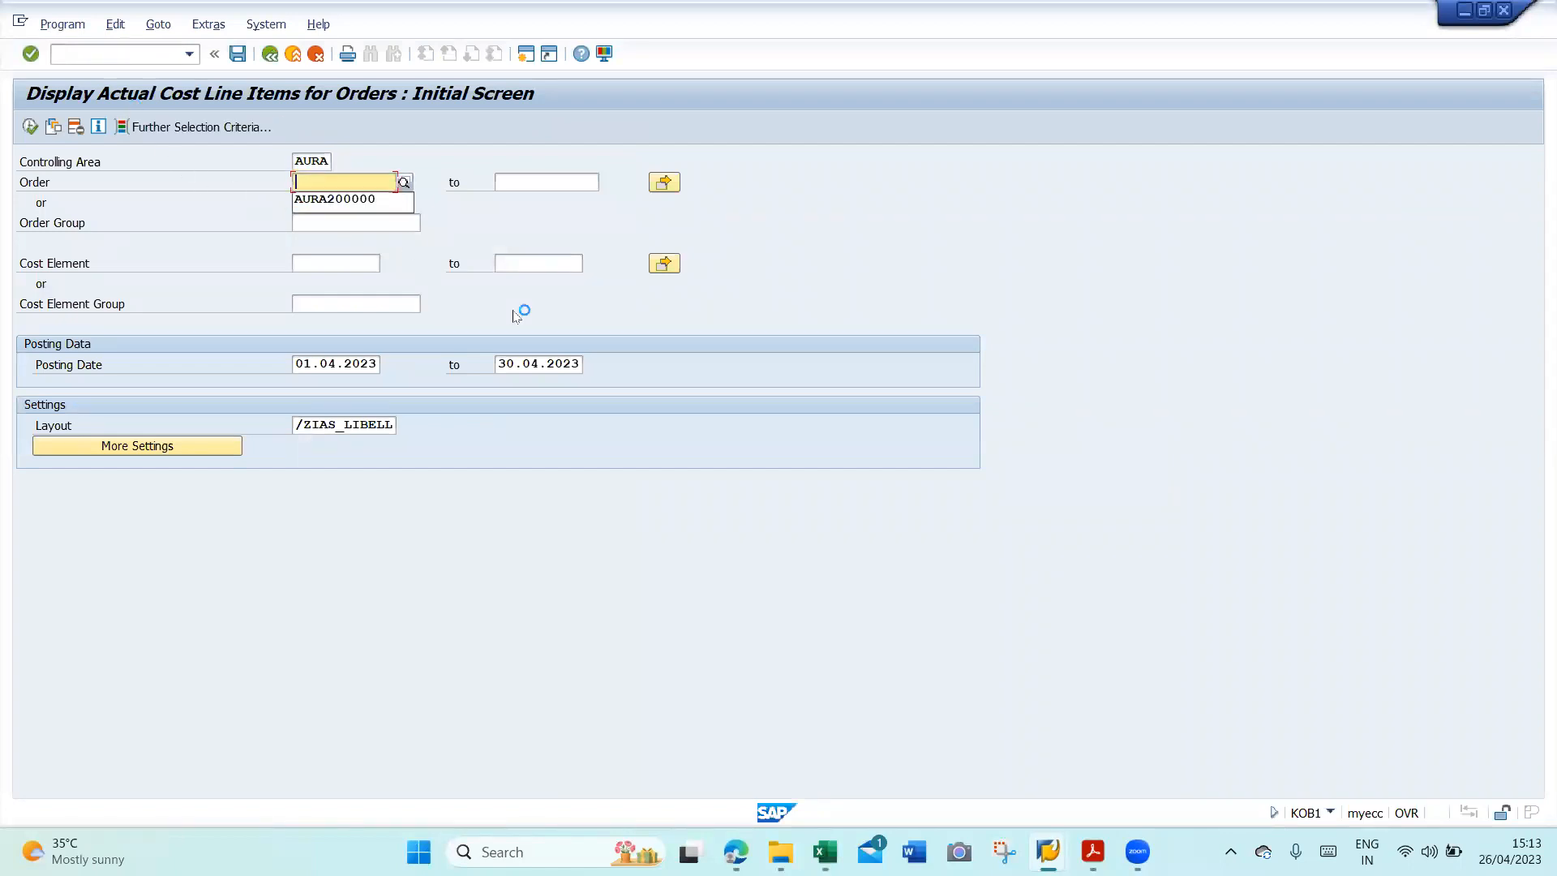
key("Down")
key("BackSpace")
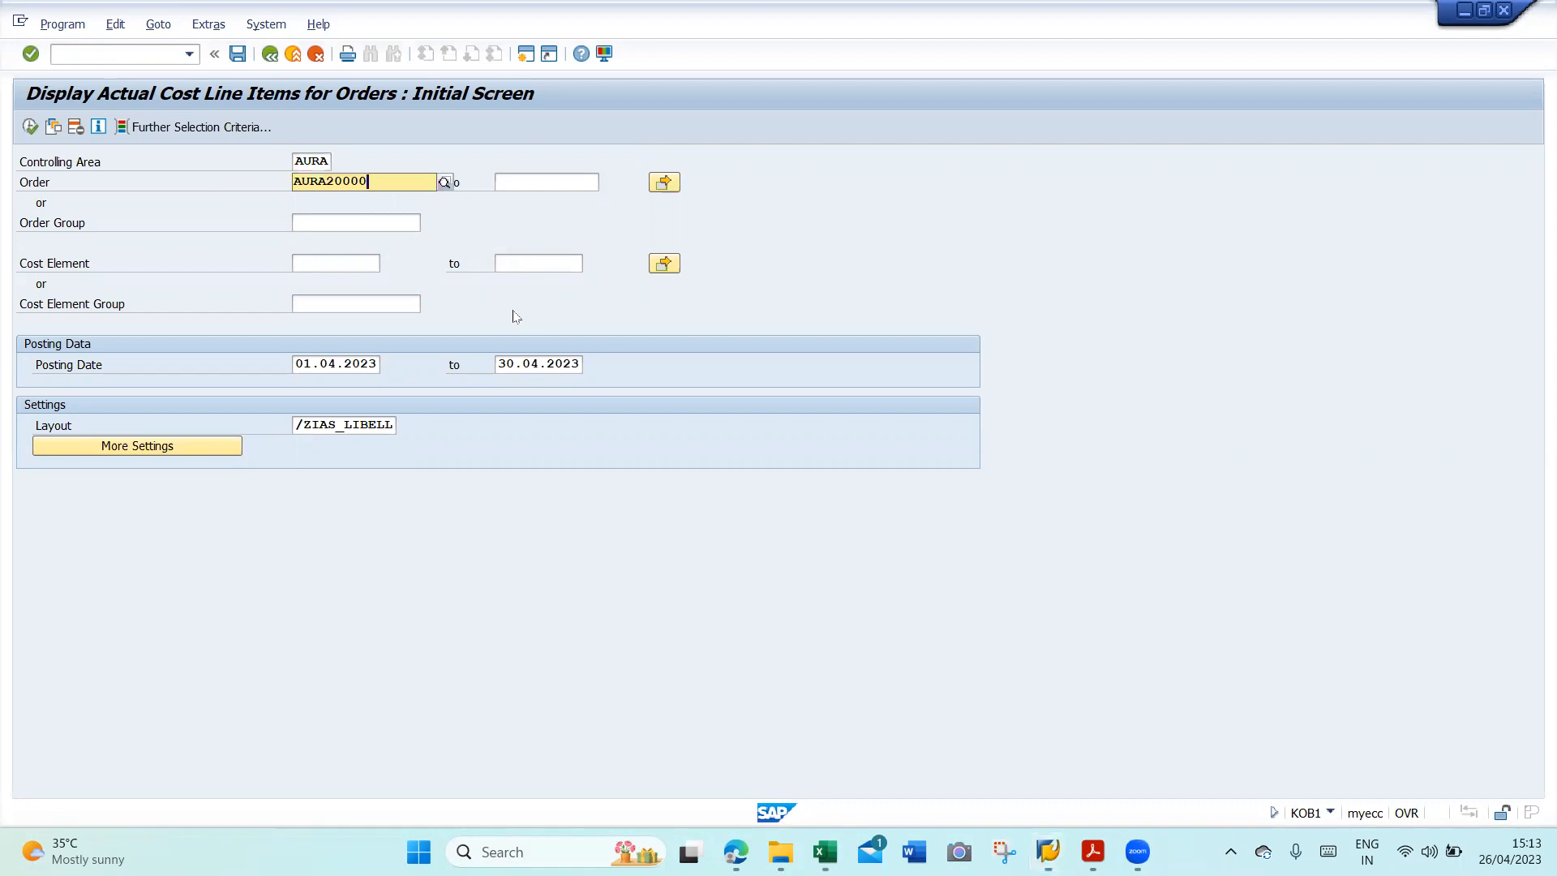
type("1")
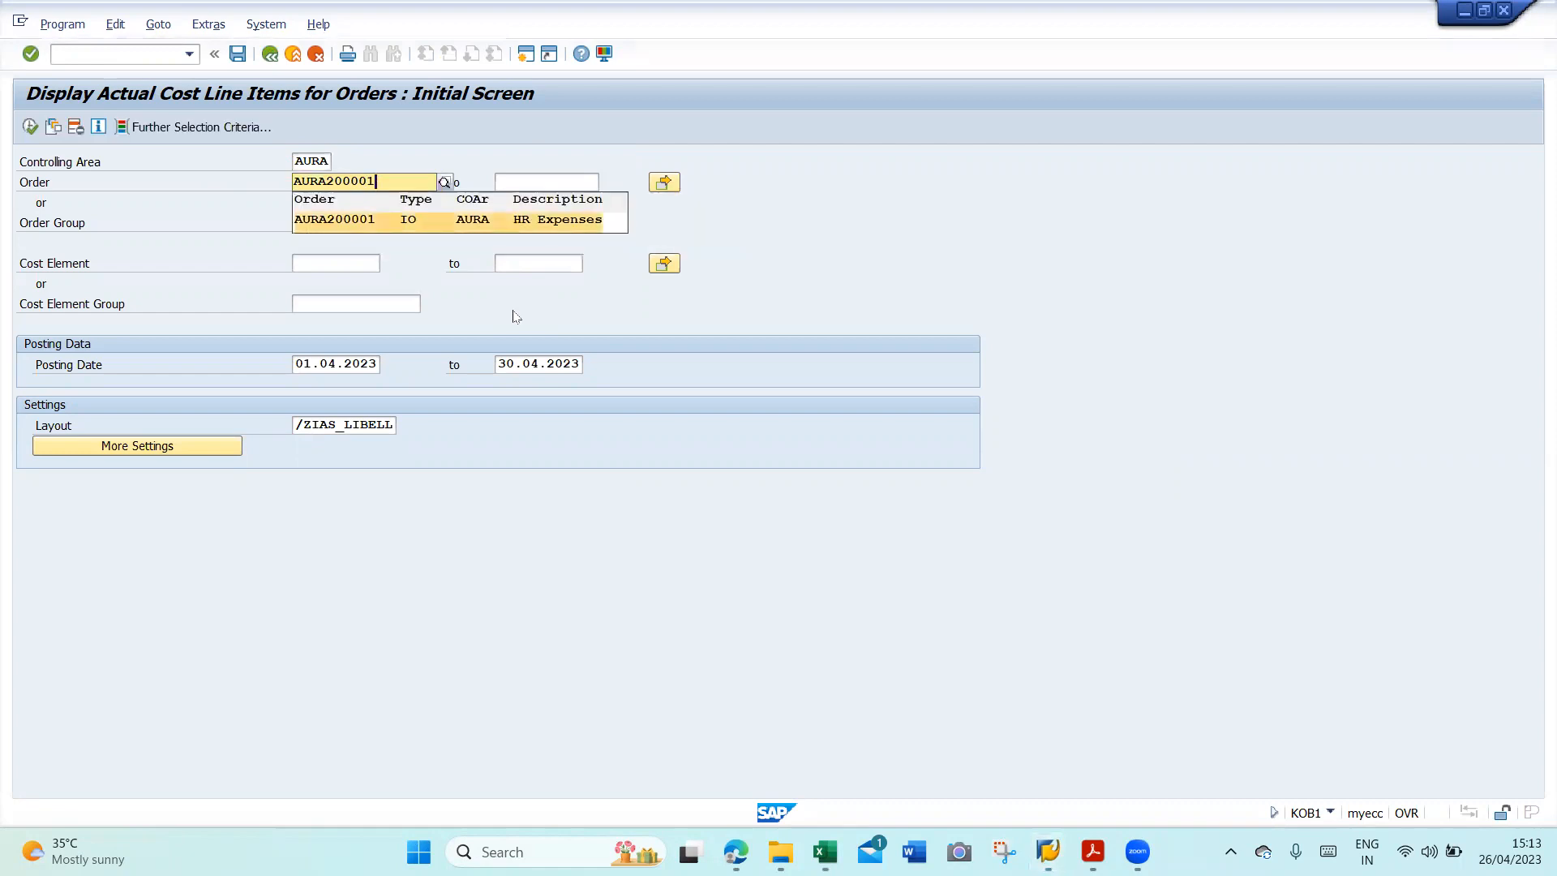
key("Return")
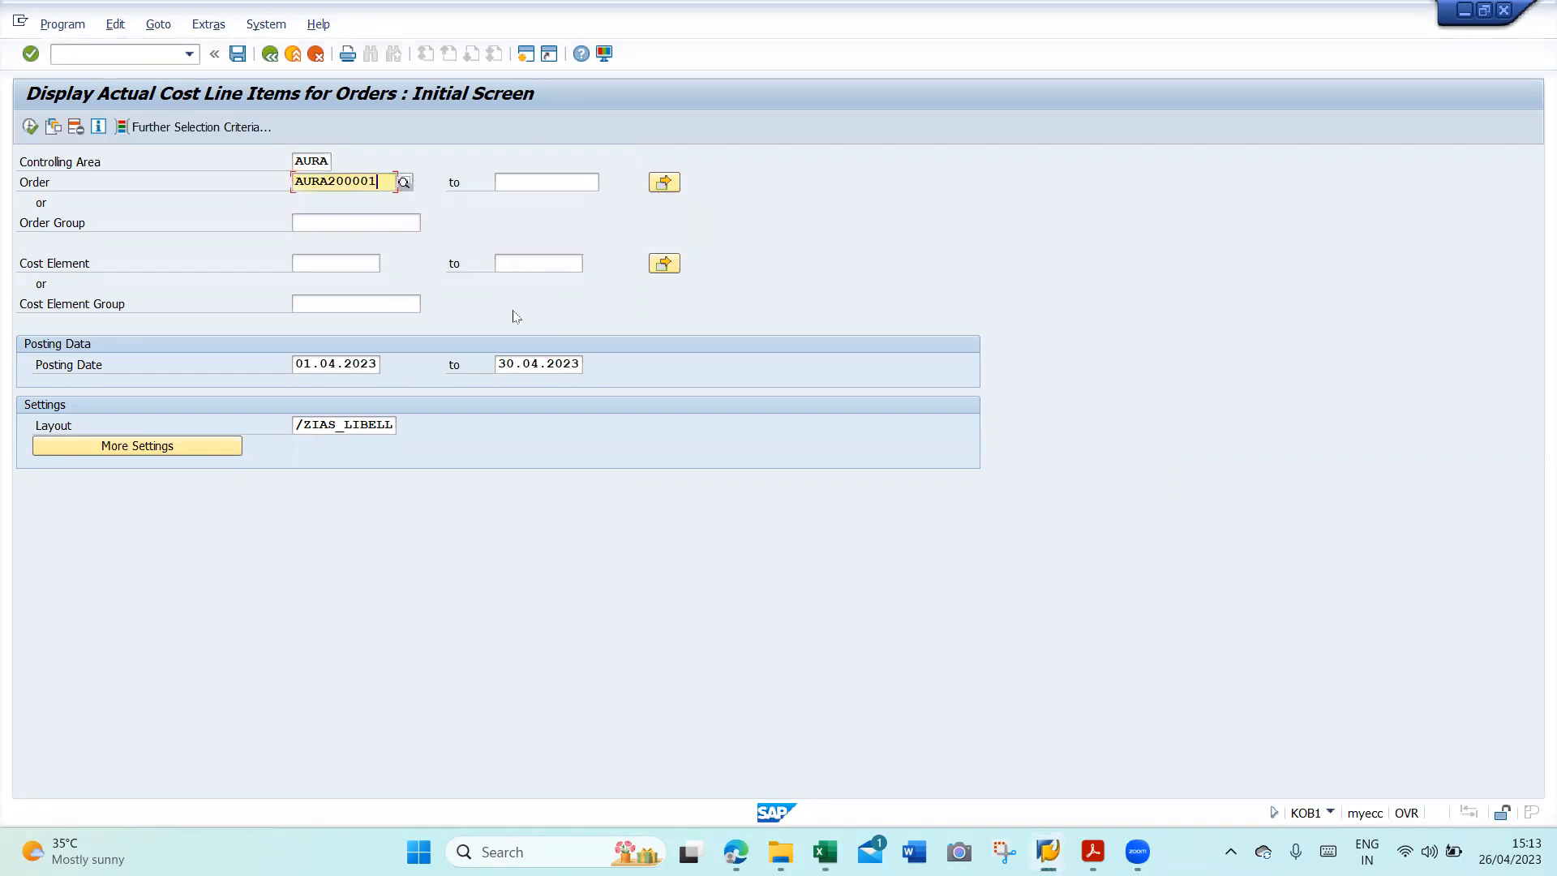
left_click(30, 127)
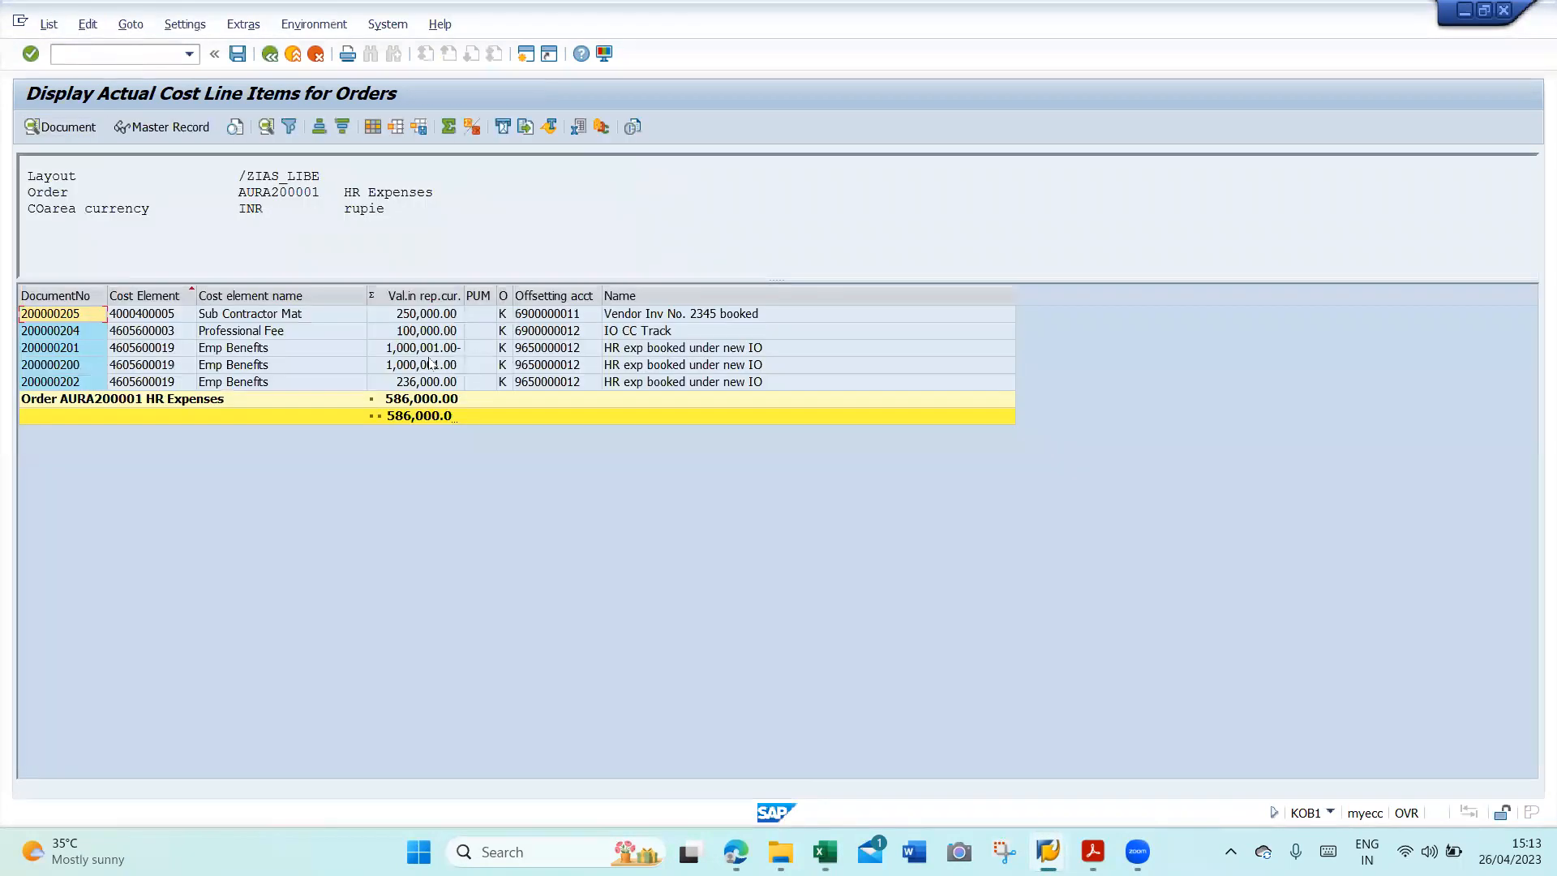
left_click(634, 319)
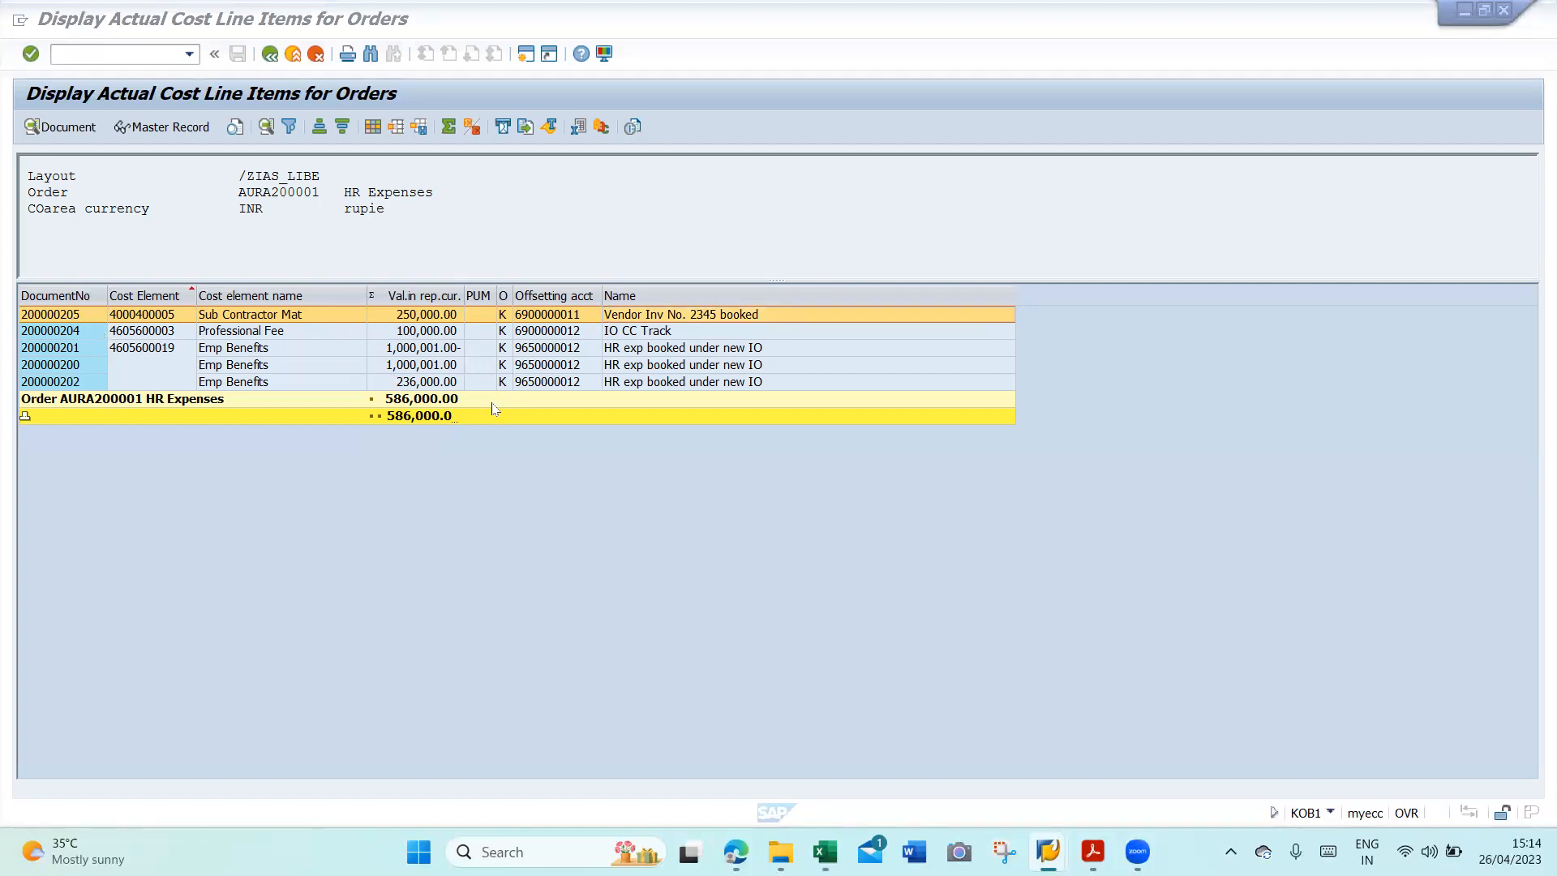
key("alt+Tab")
key("alt+Tab")
key("alt+Tab")
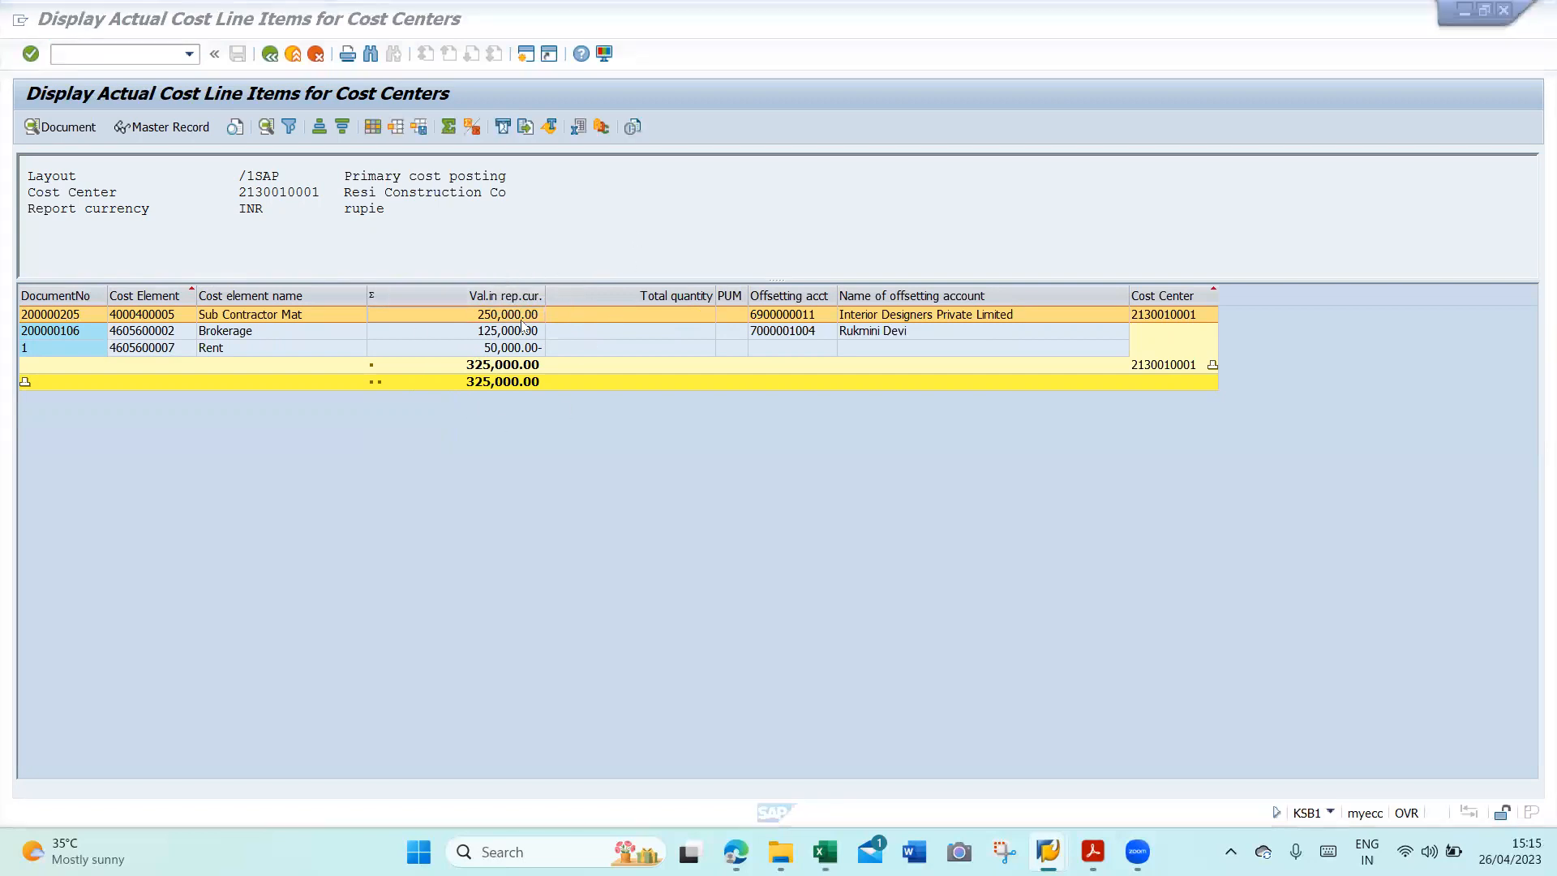
key("alt+Tab")
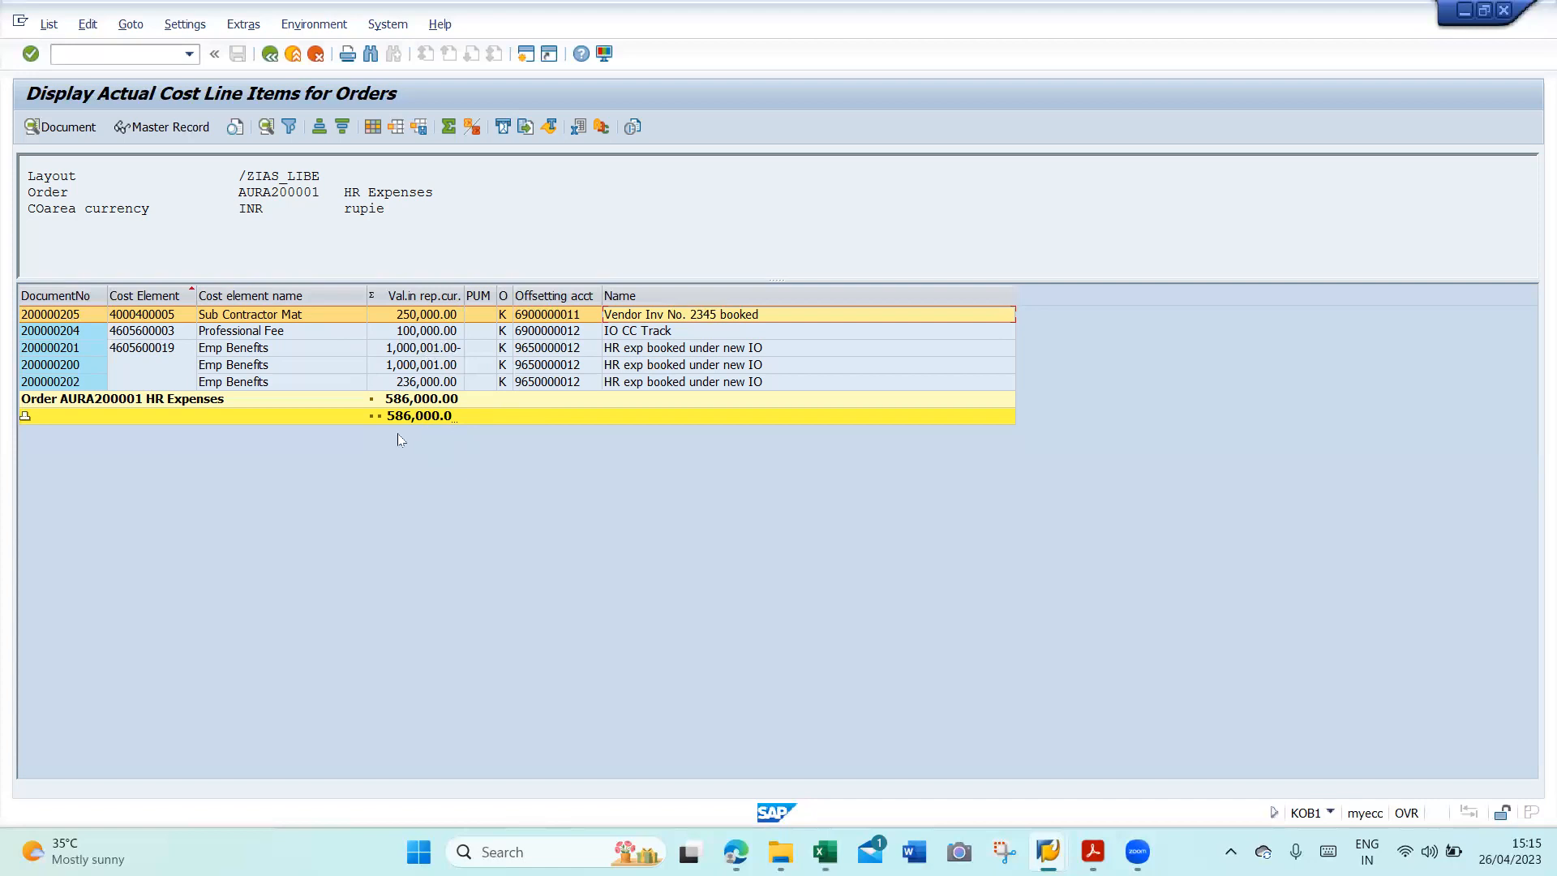
key("alt+Tab")
key("Tab")
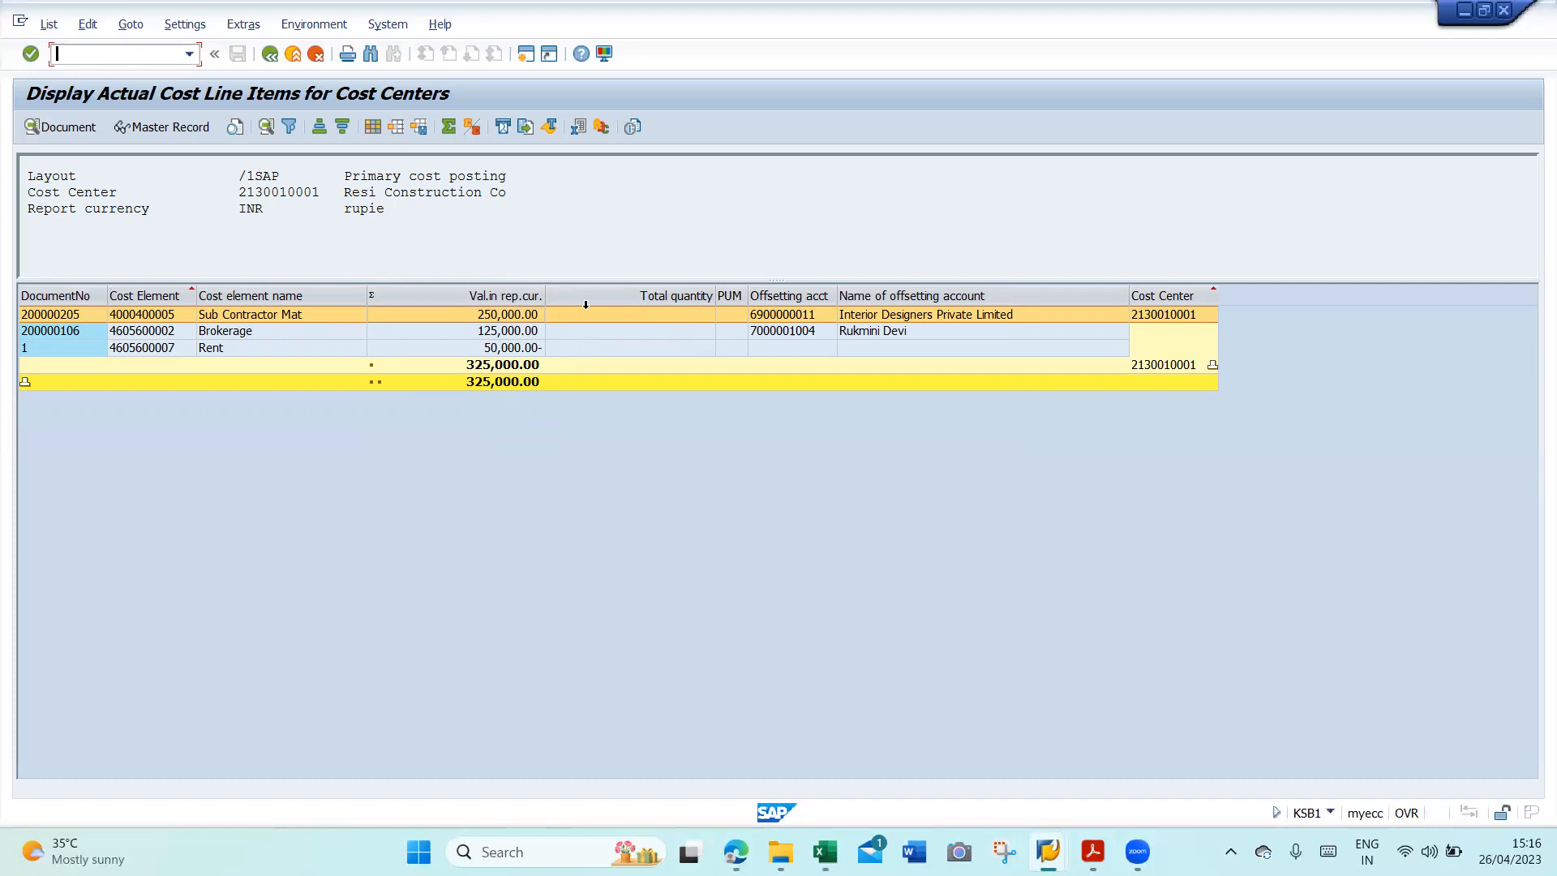
- Switch to the displayed document for INV NO. 2345 and leave it to return to a blank vendor invoice entry
key("alt+Tab")
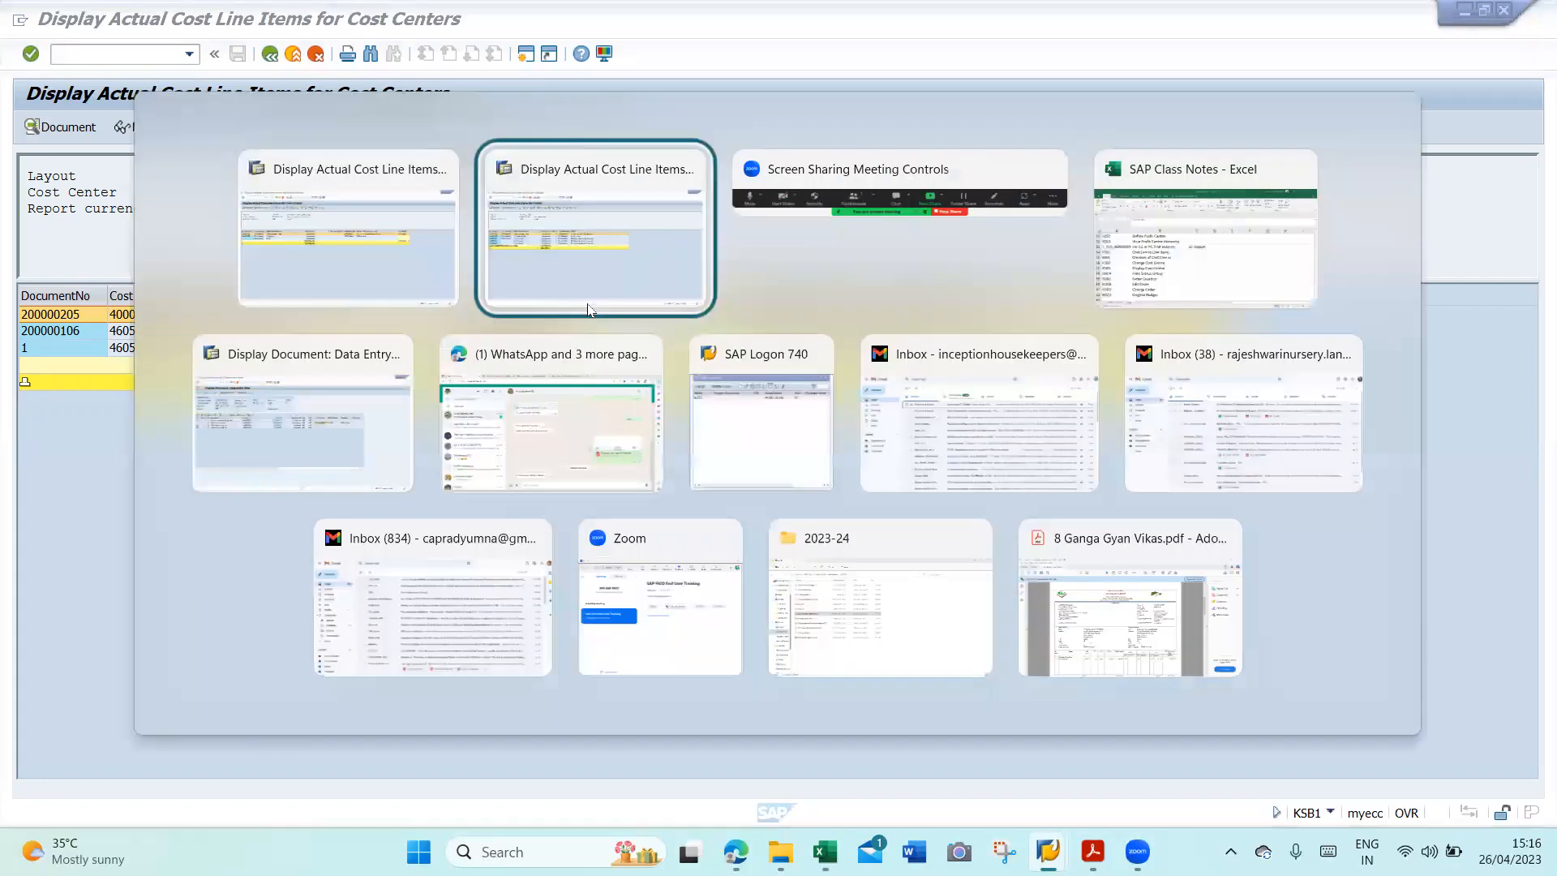
key("Down")
key("Left")
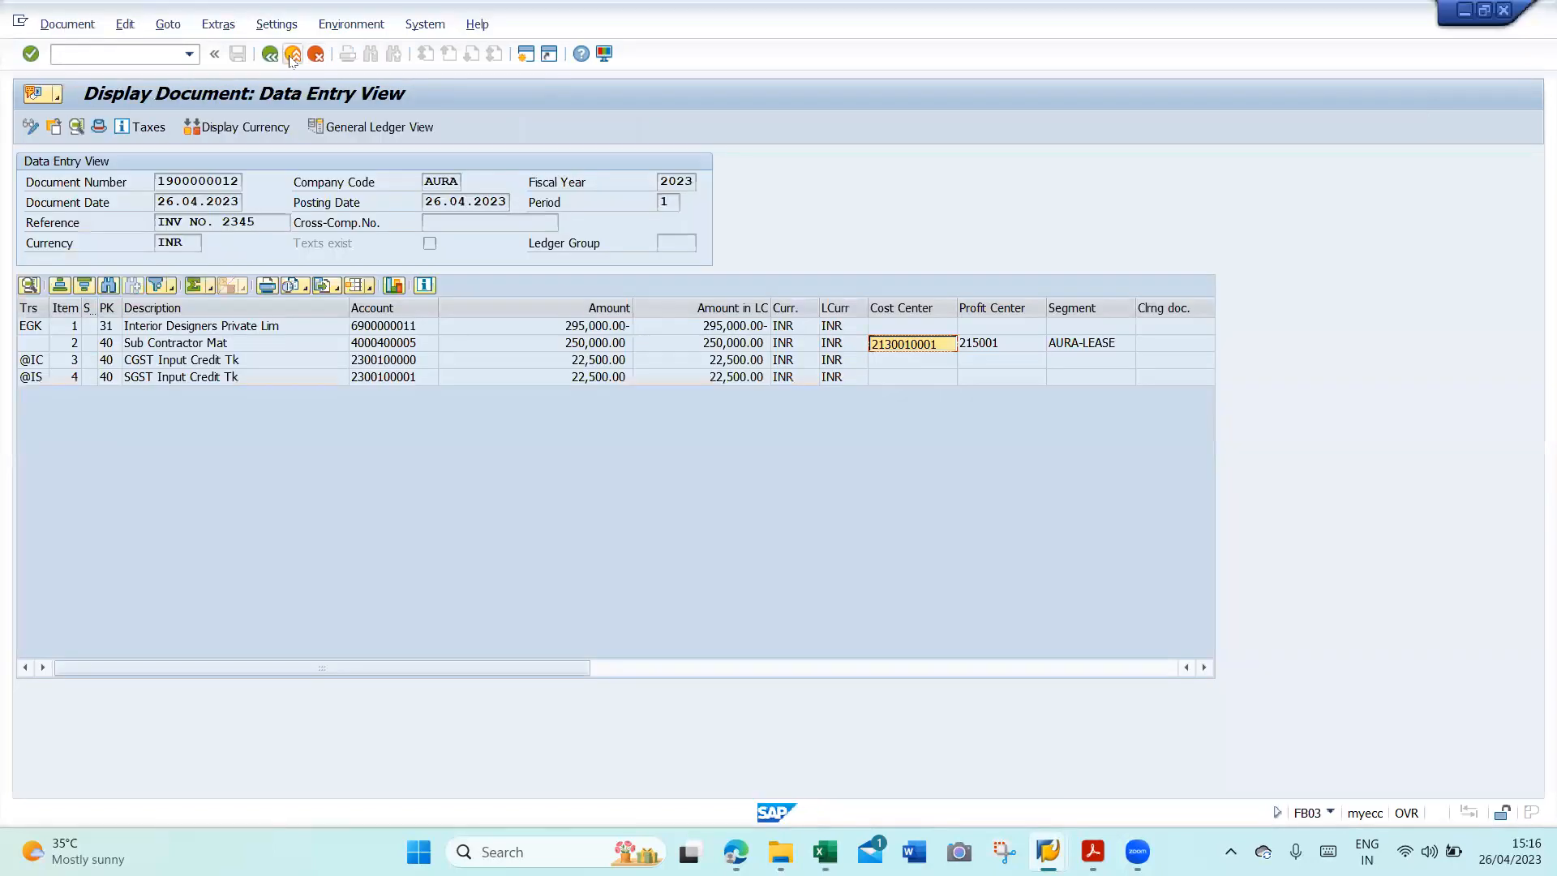
left_click(293, 59)
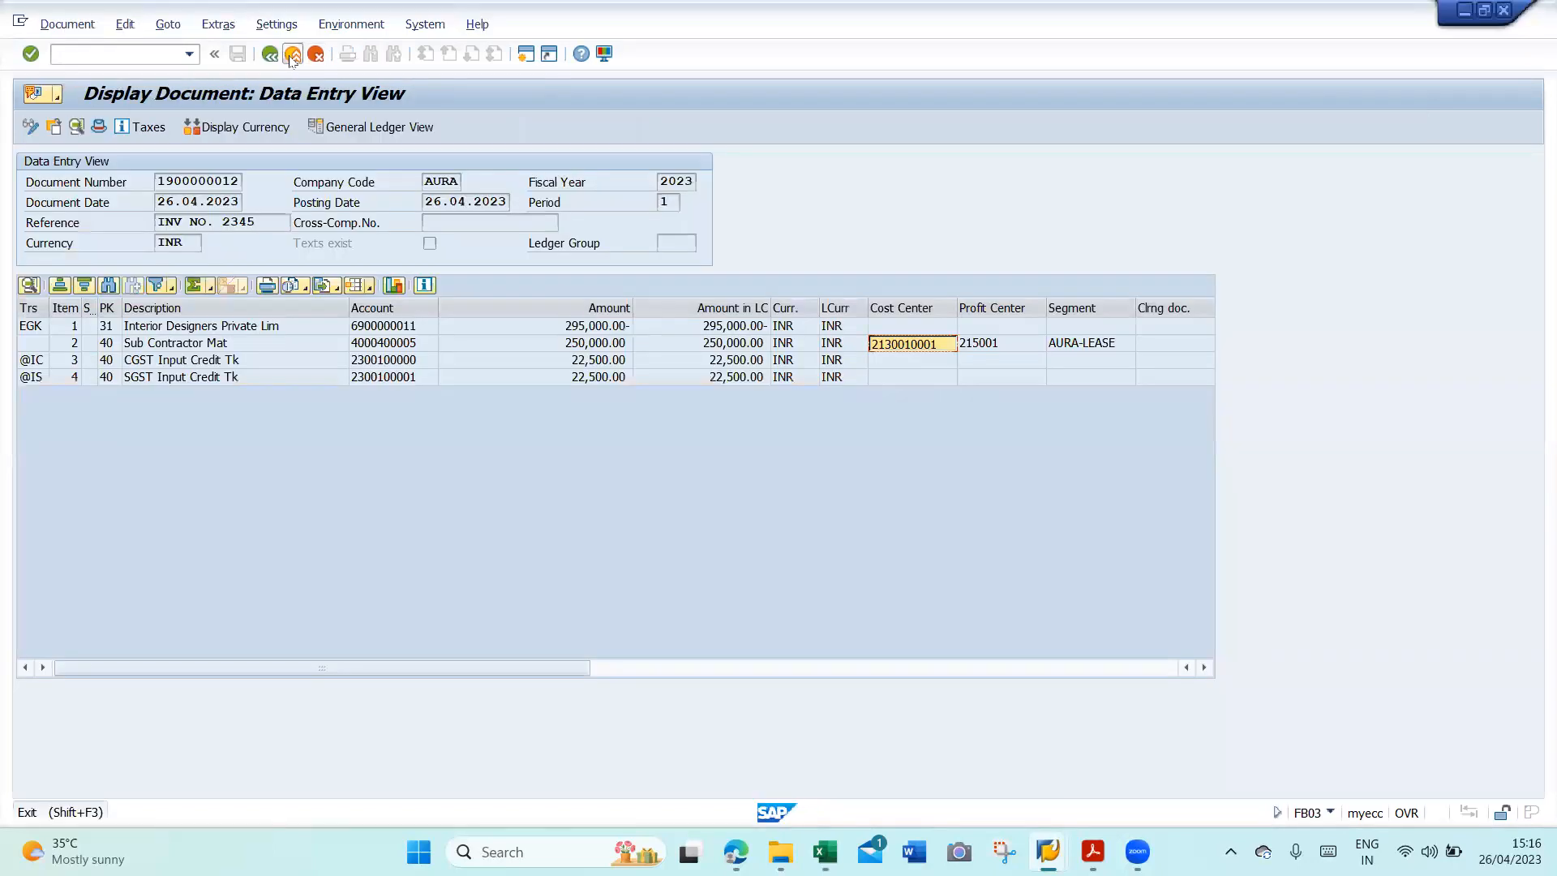
left_click(293, 55)
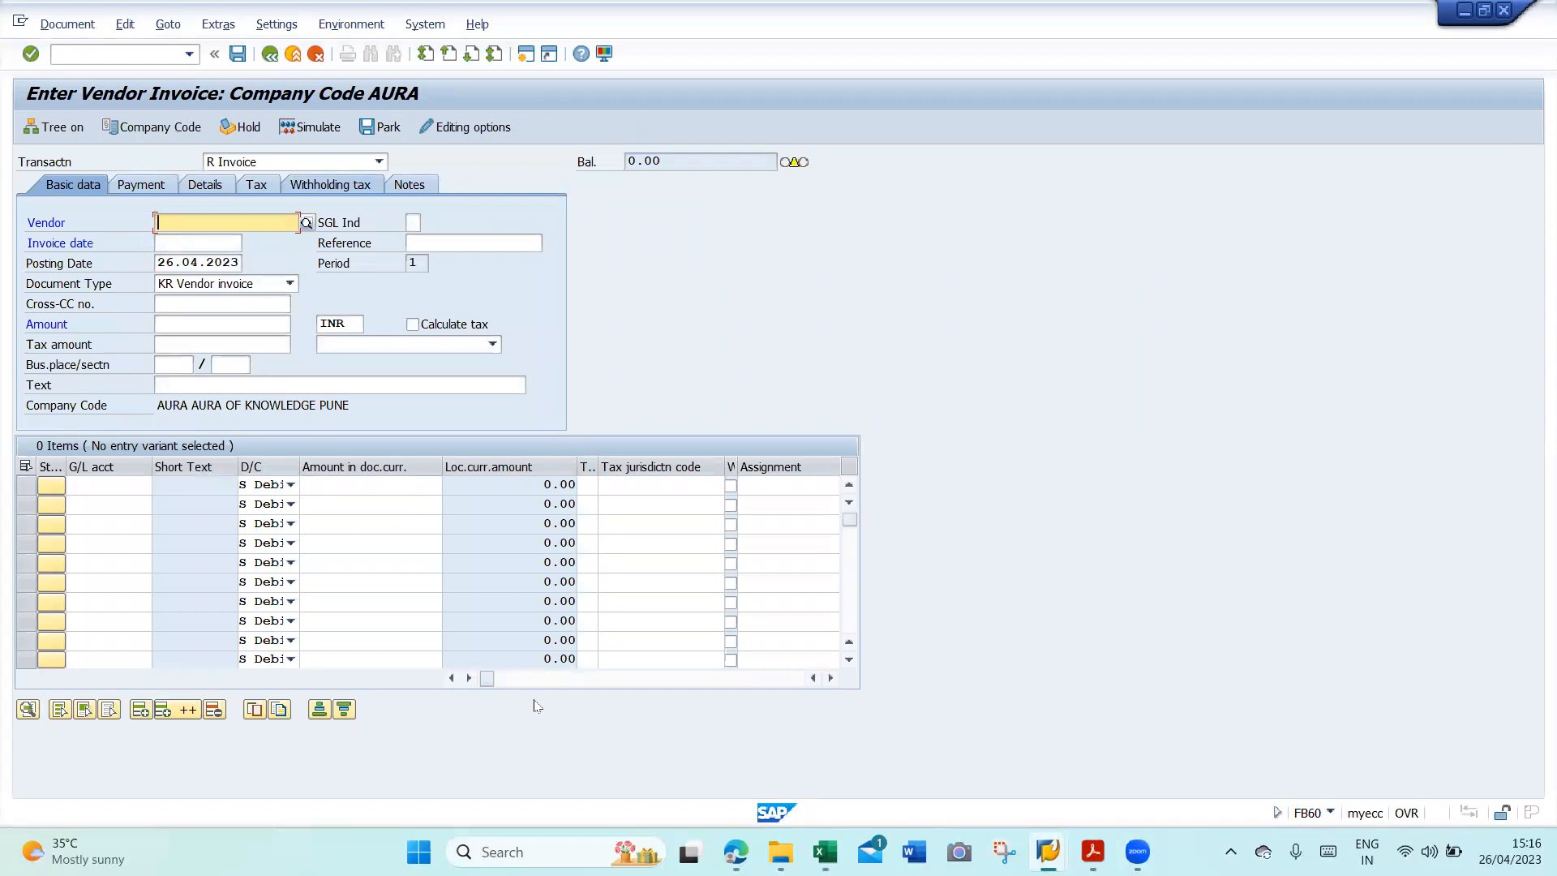
- Look up the vendors of company code AURA and choose Landscape Consultants of India Limited as the invoice vendor
key("F4")
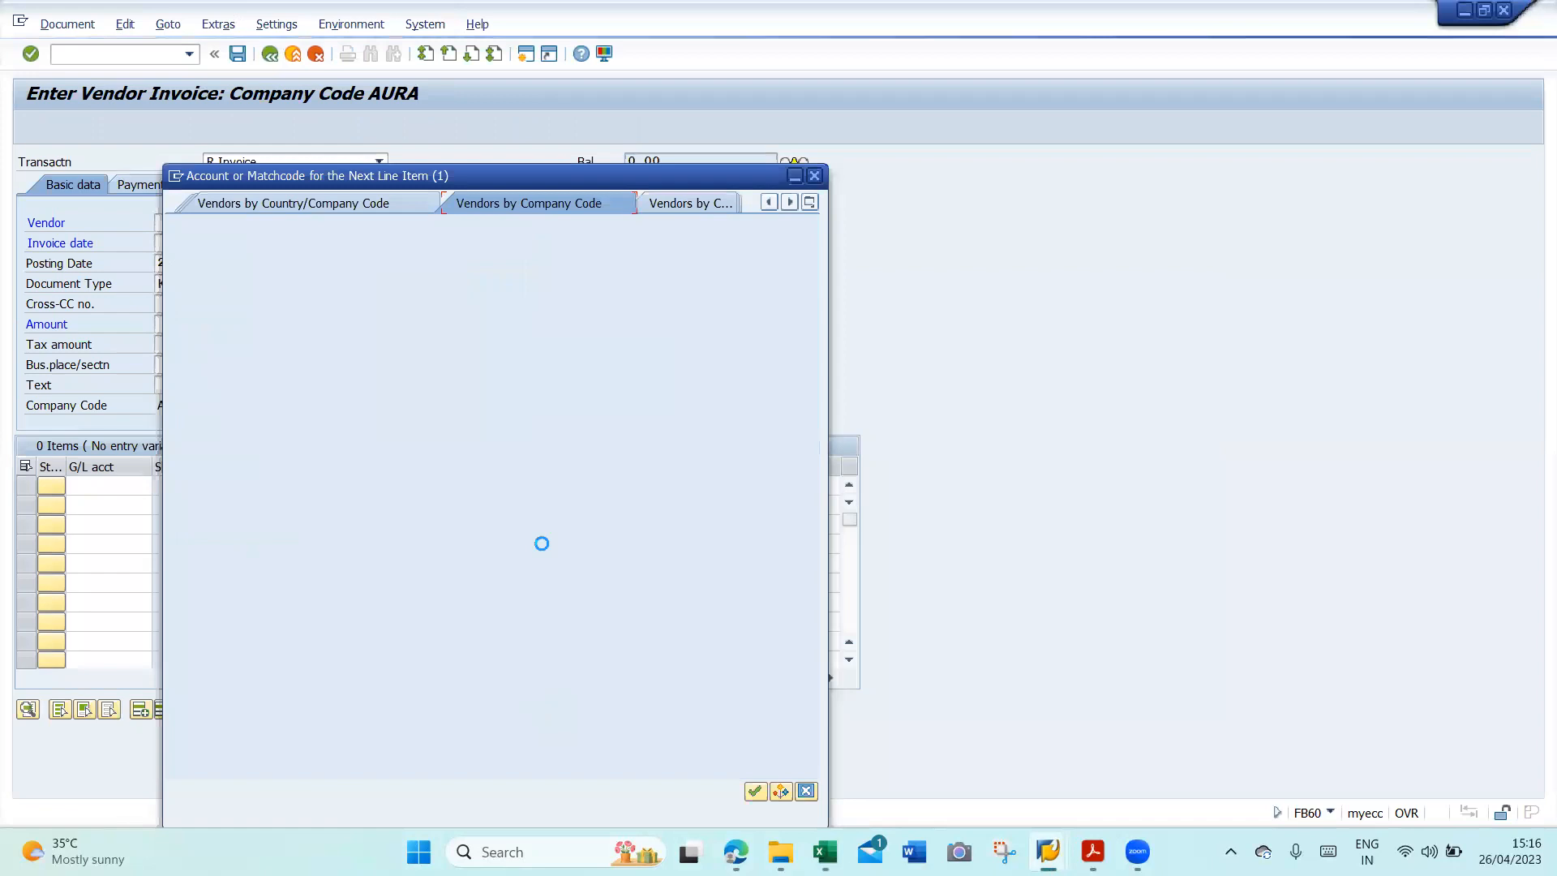
left_click(421, 397)
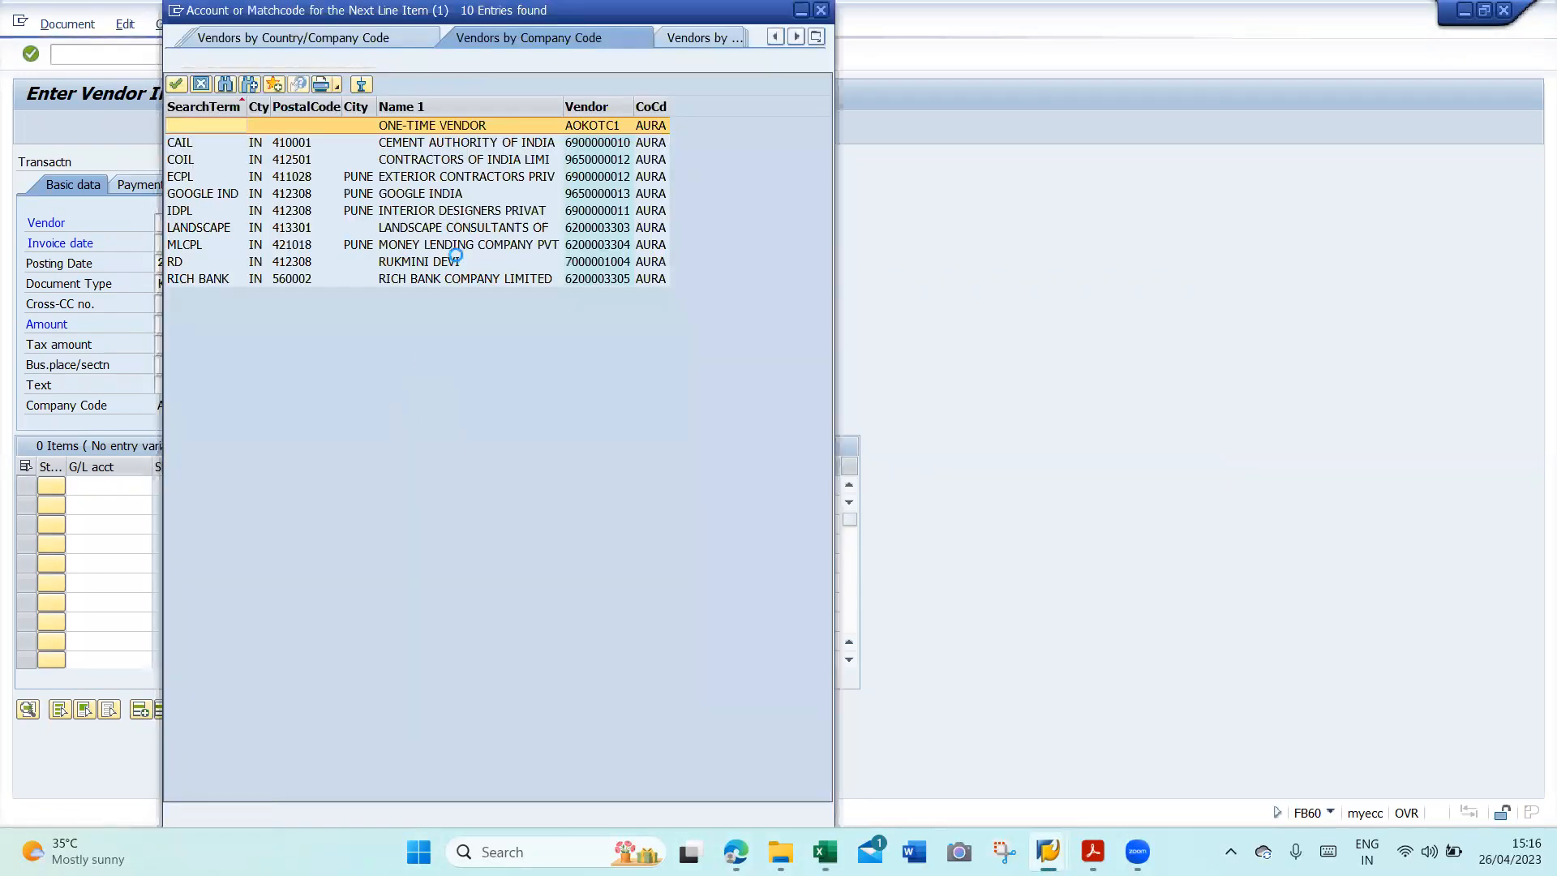
double_click(441, 227)
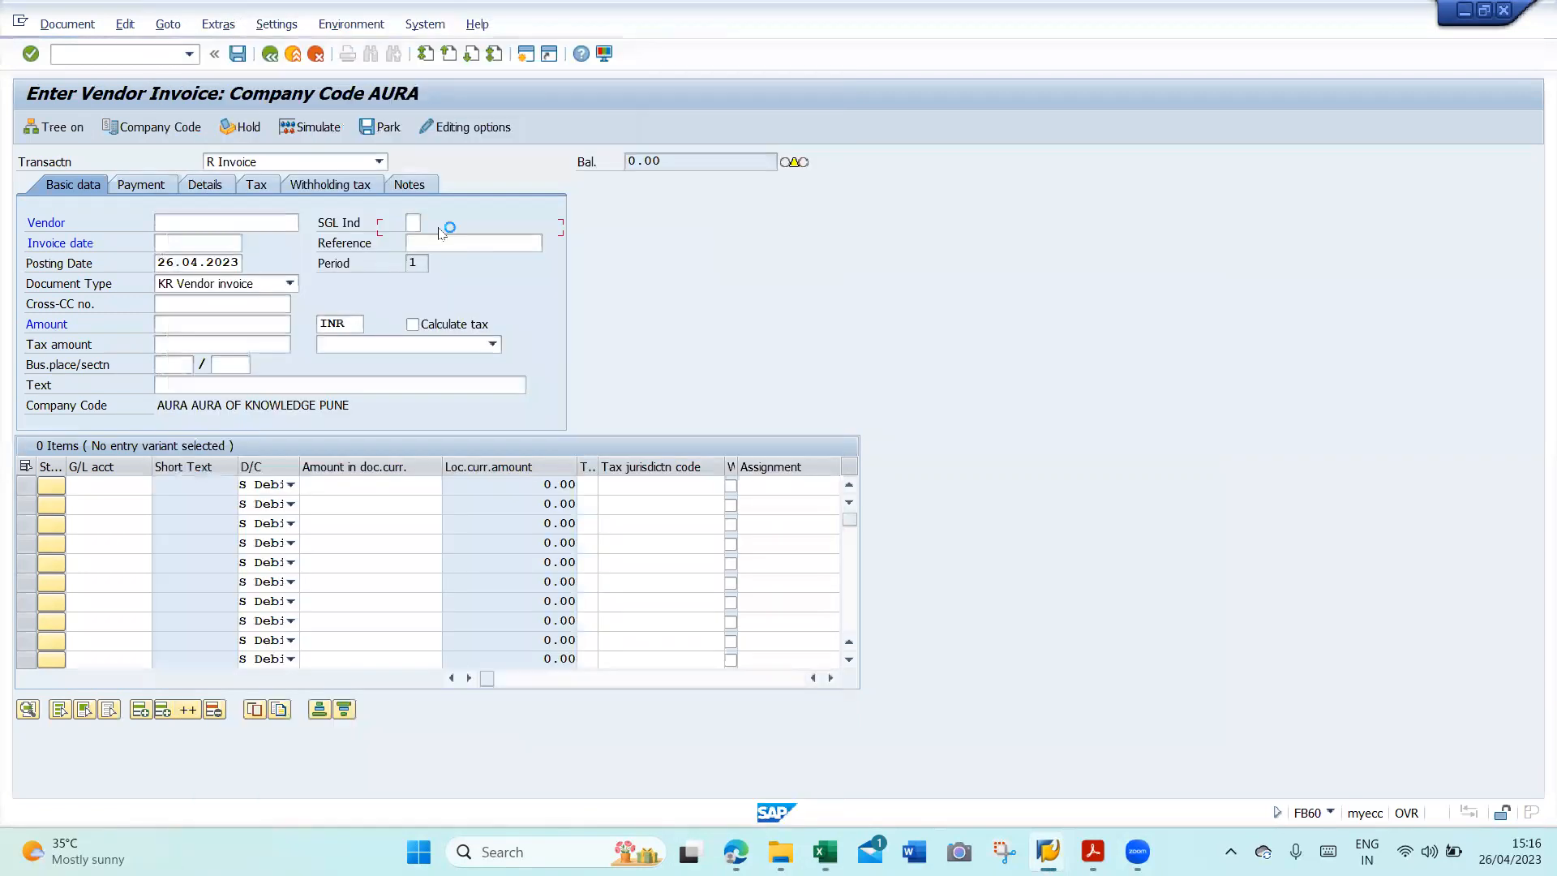
key("Tab")
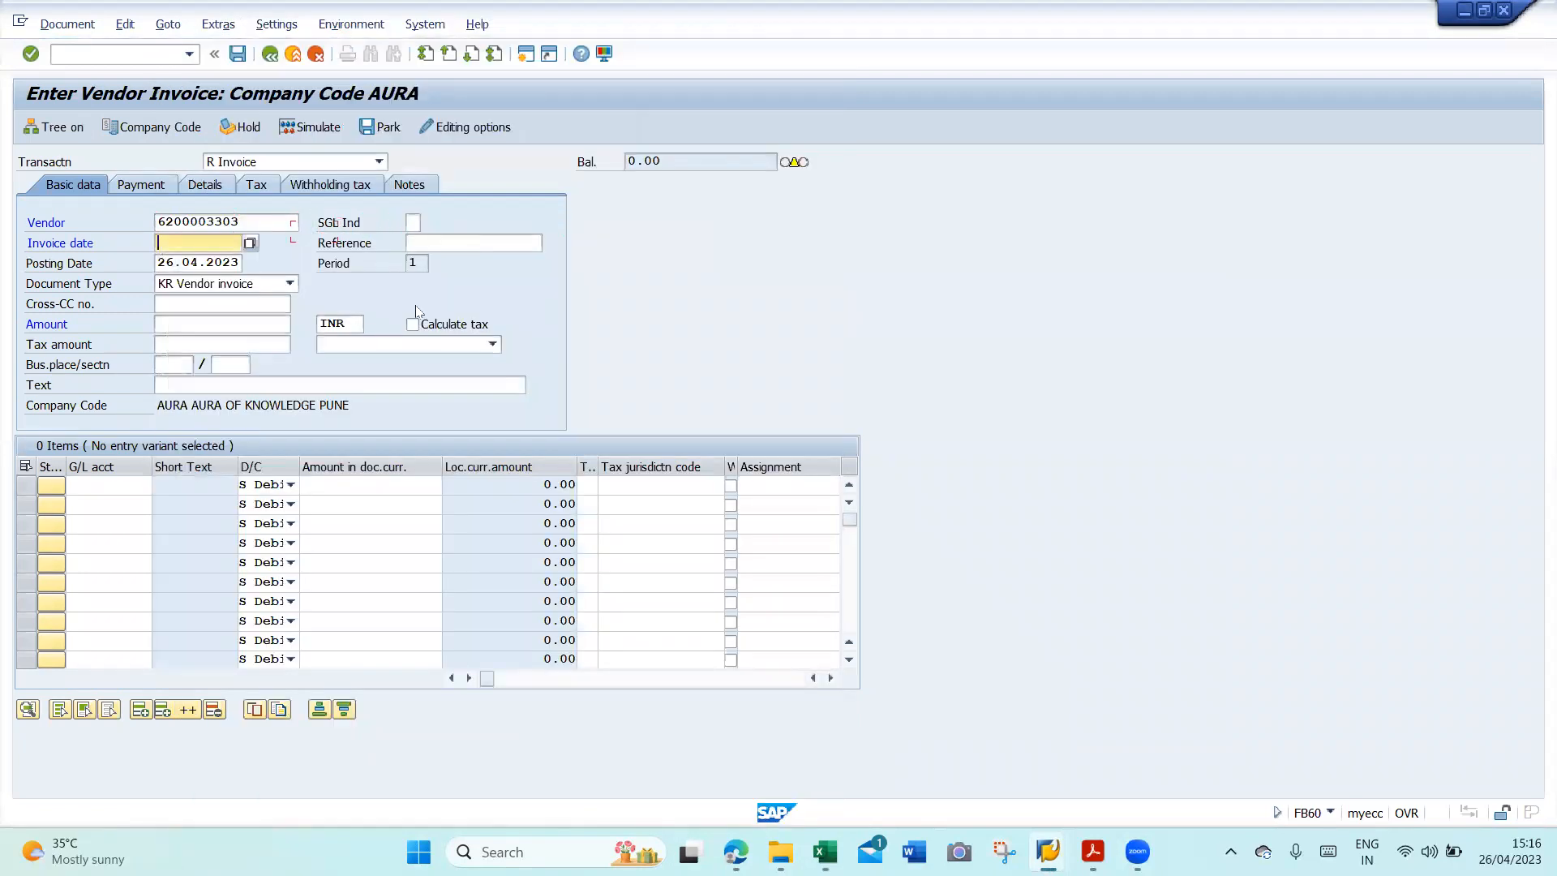
- Enter the invoice date 26.04.2023 and the reference VEN INV 1
type("26042023")
key("Tab")
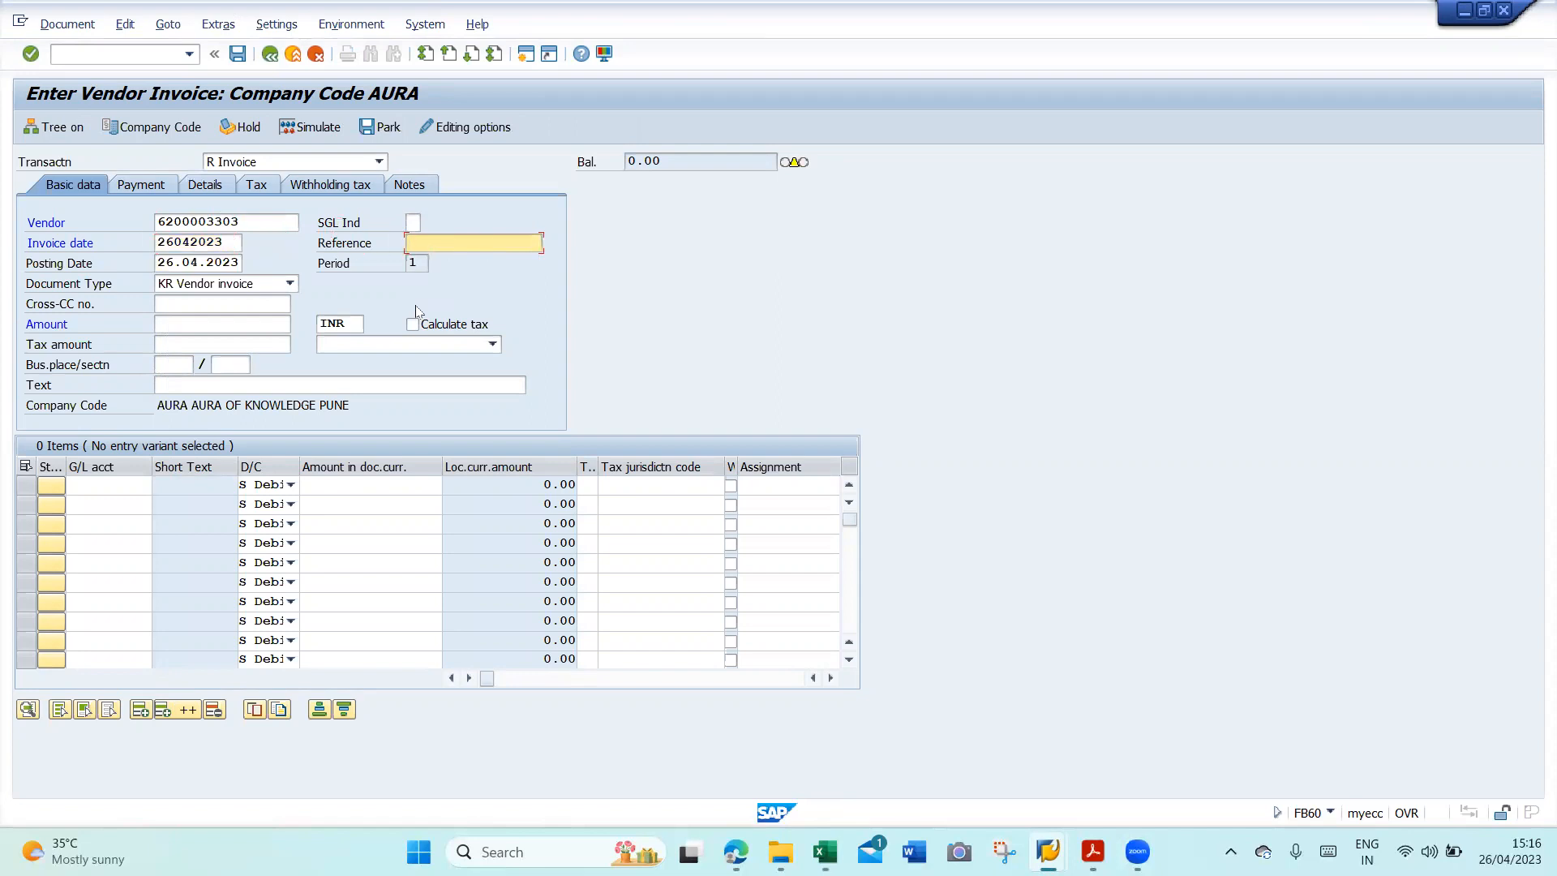
type("VEN INV 1")
key("Tab")
key("Tab")
key("Tab")
key("Tab")
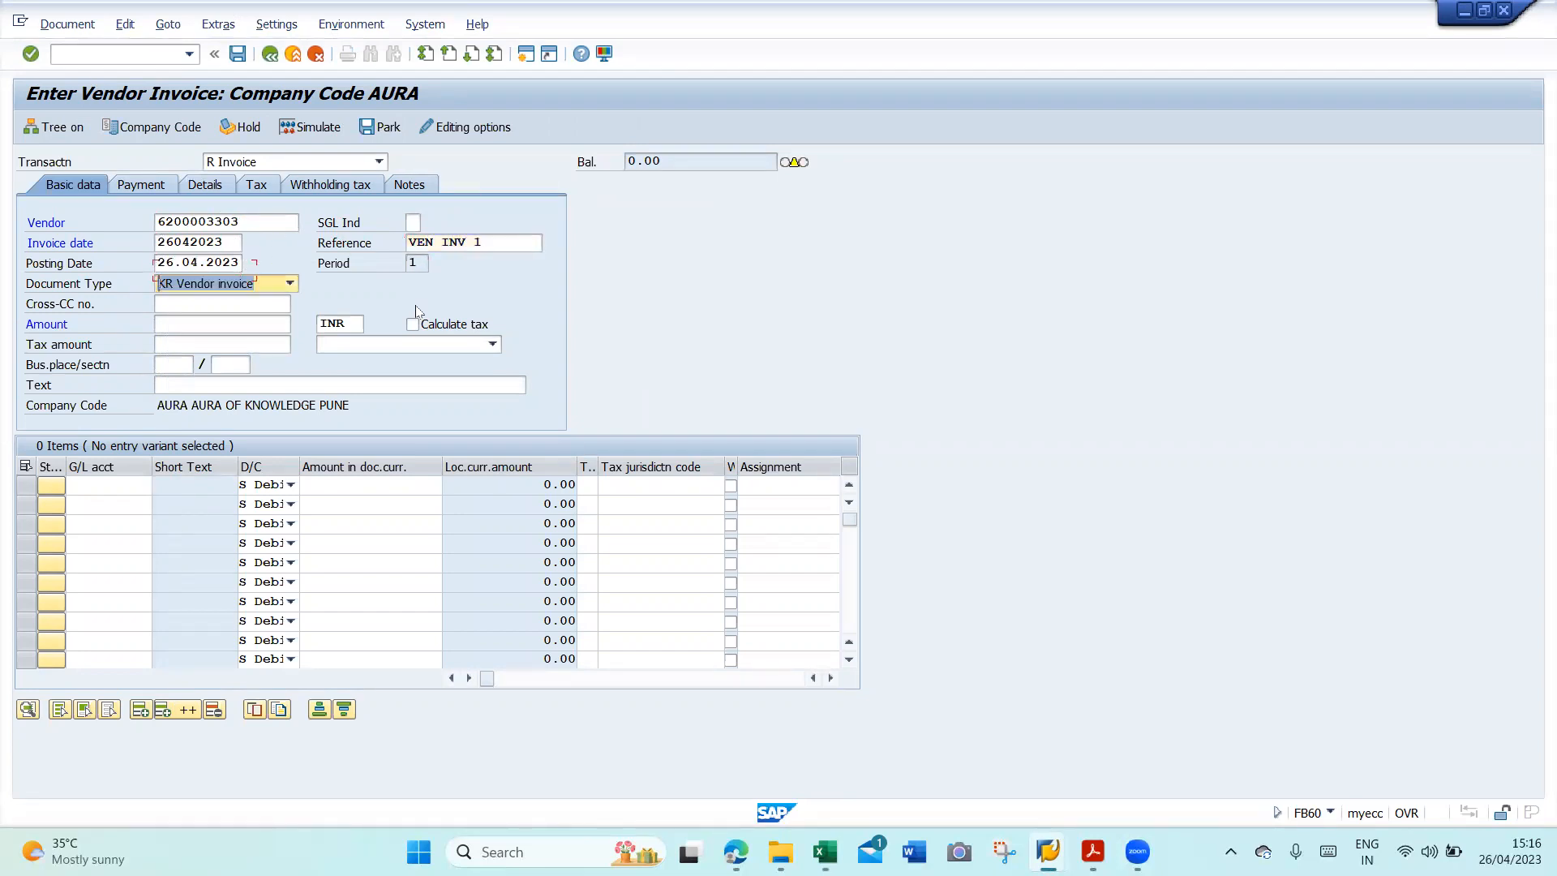
- Set the invoice amount to 375000 INR and turn on automatic tax calculation
type("375000")
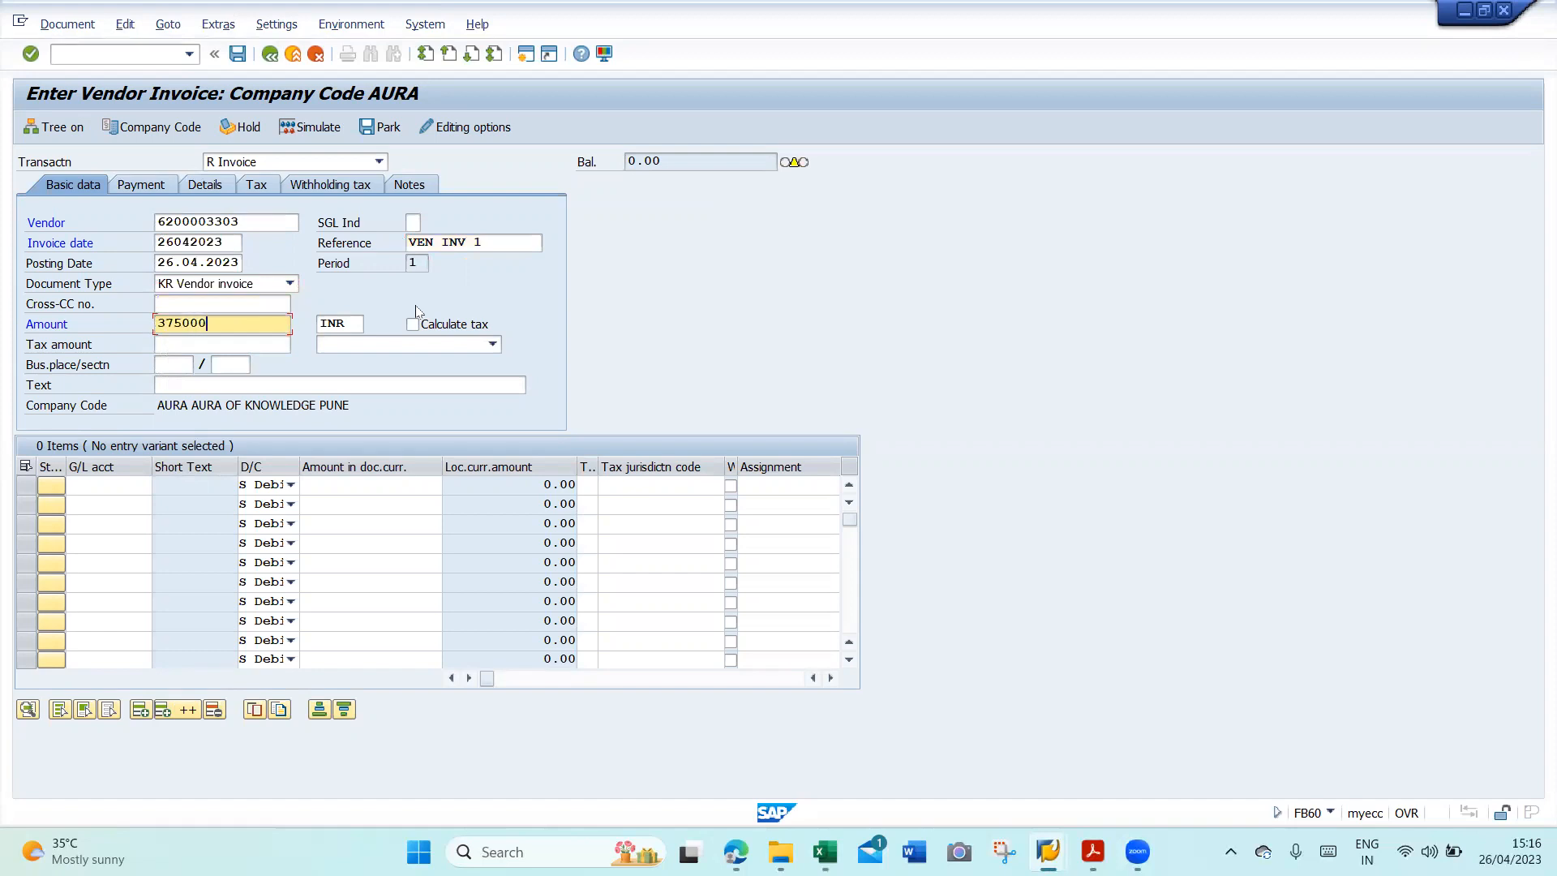
key("Tab")
left_click(413, 325)
key("Return")
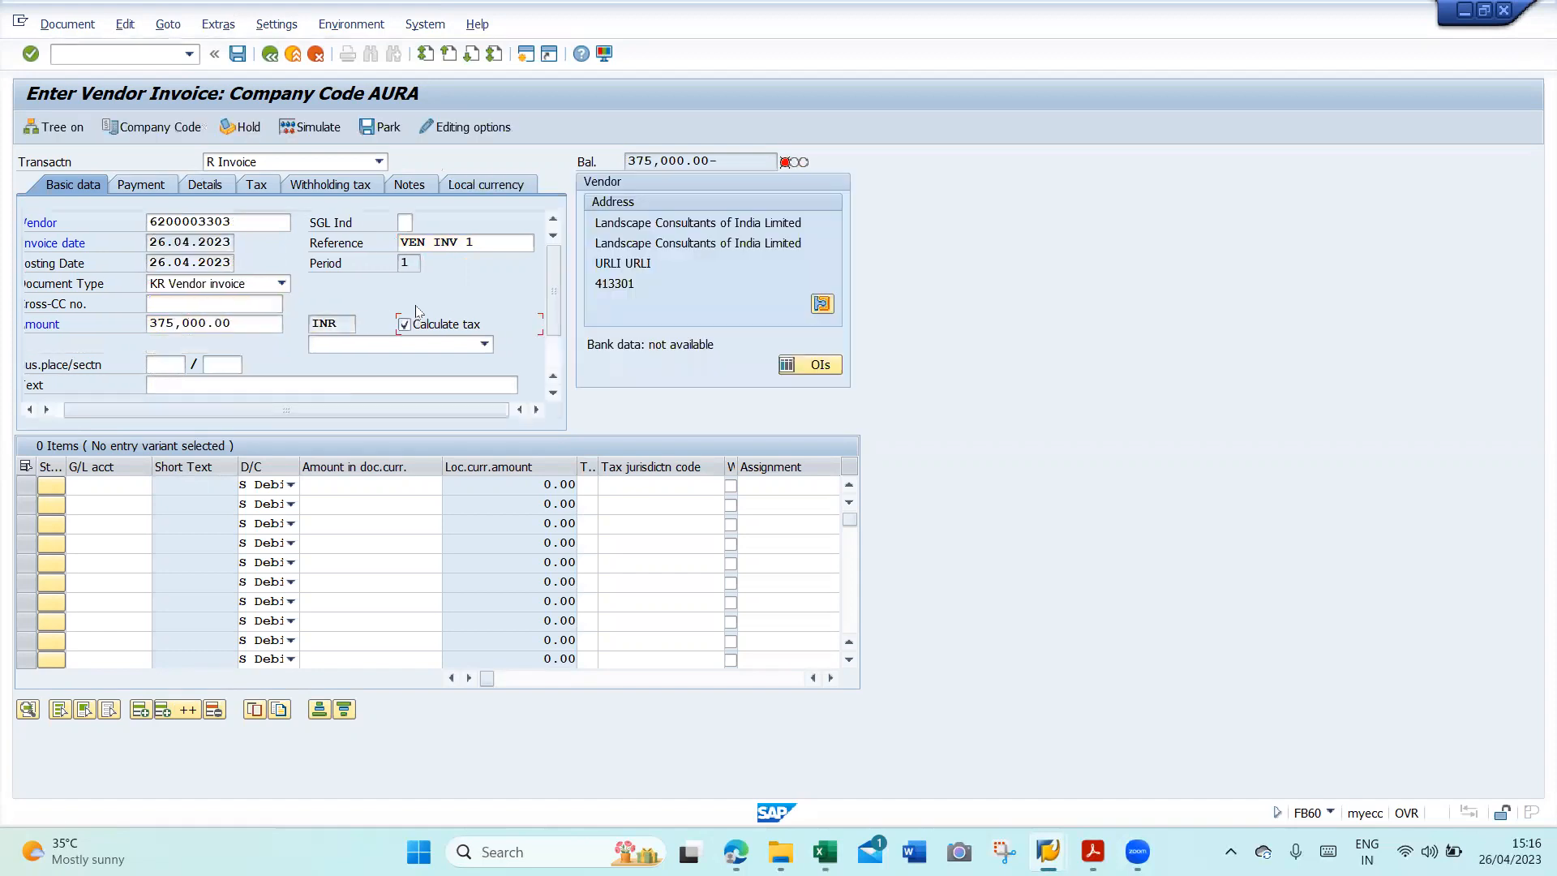
- Choose tax code K5 (No ITC CGST 9% + SGST 9%) for the invoice
left_click(372, 346)
key("k")
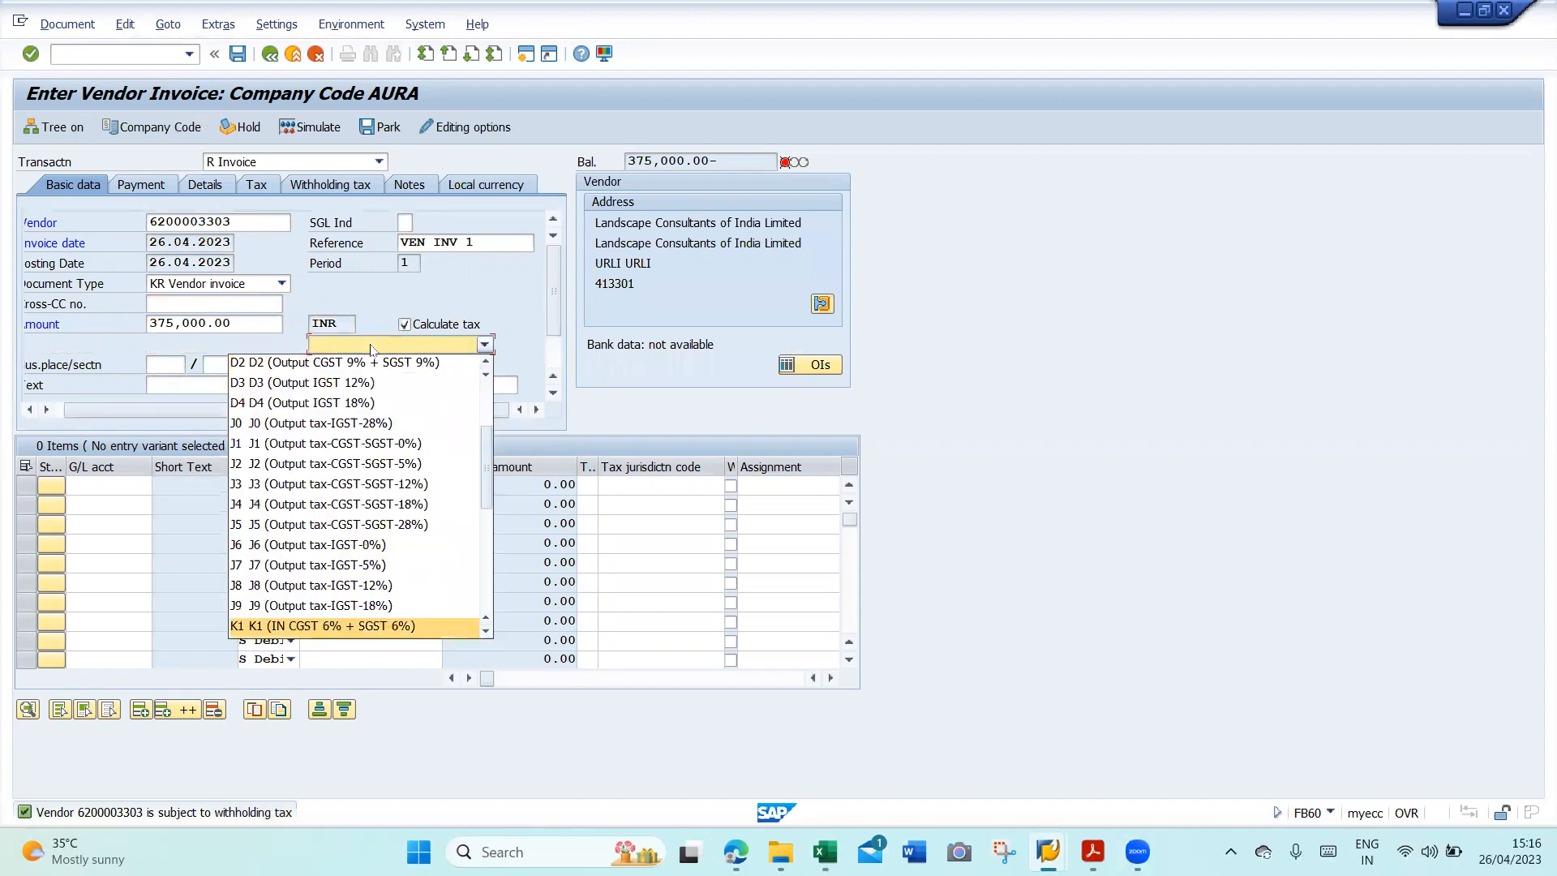
key("Down")
key("Up")
key("Down")
key("Down")
key("Down")
key("Down")
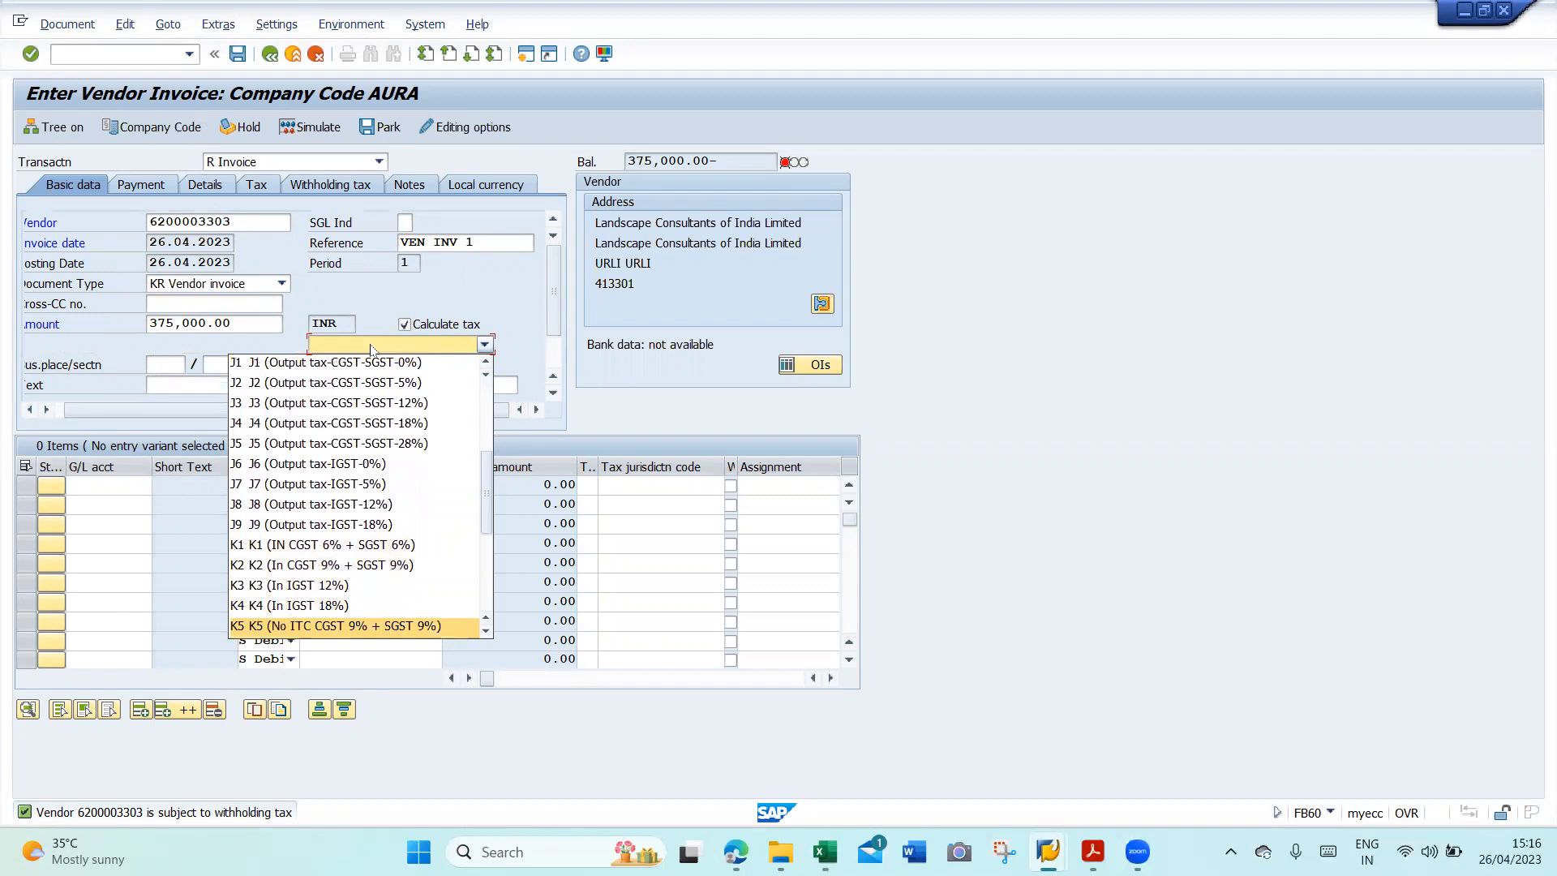
key("Return")
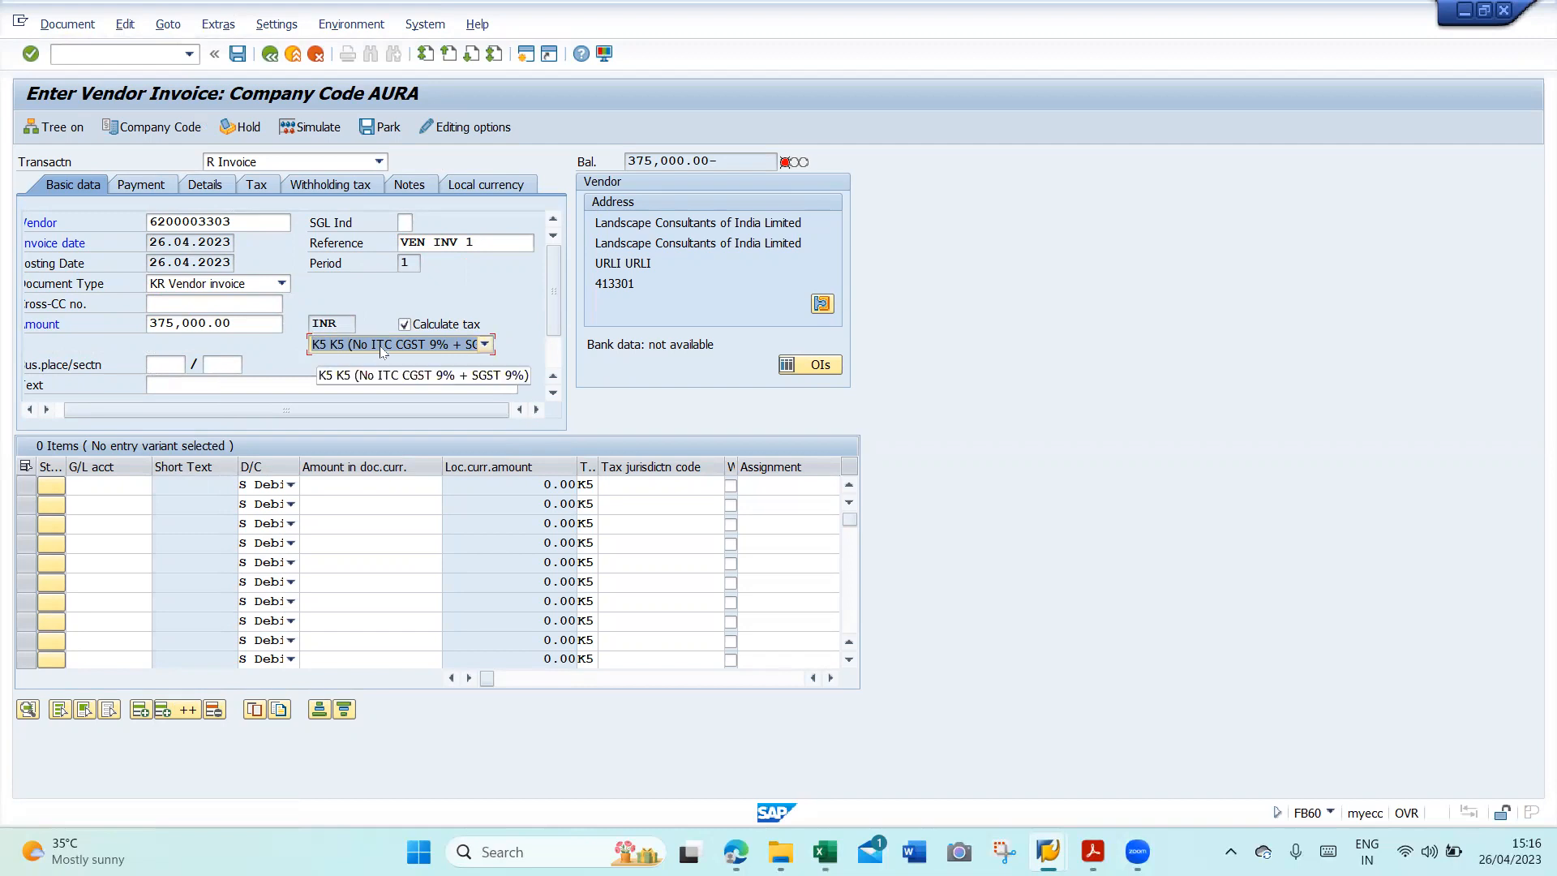
- Set the business place to BLR1 and section to BLRU, and enter the invoice text VEND INV 1 FIELD SETTINGS
left_click(164, 363)
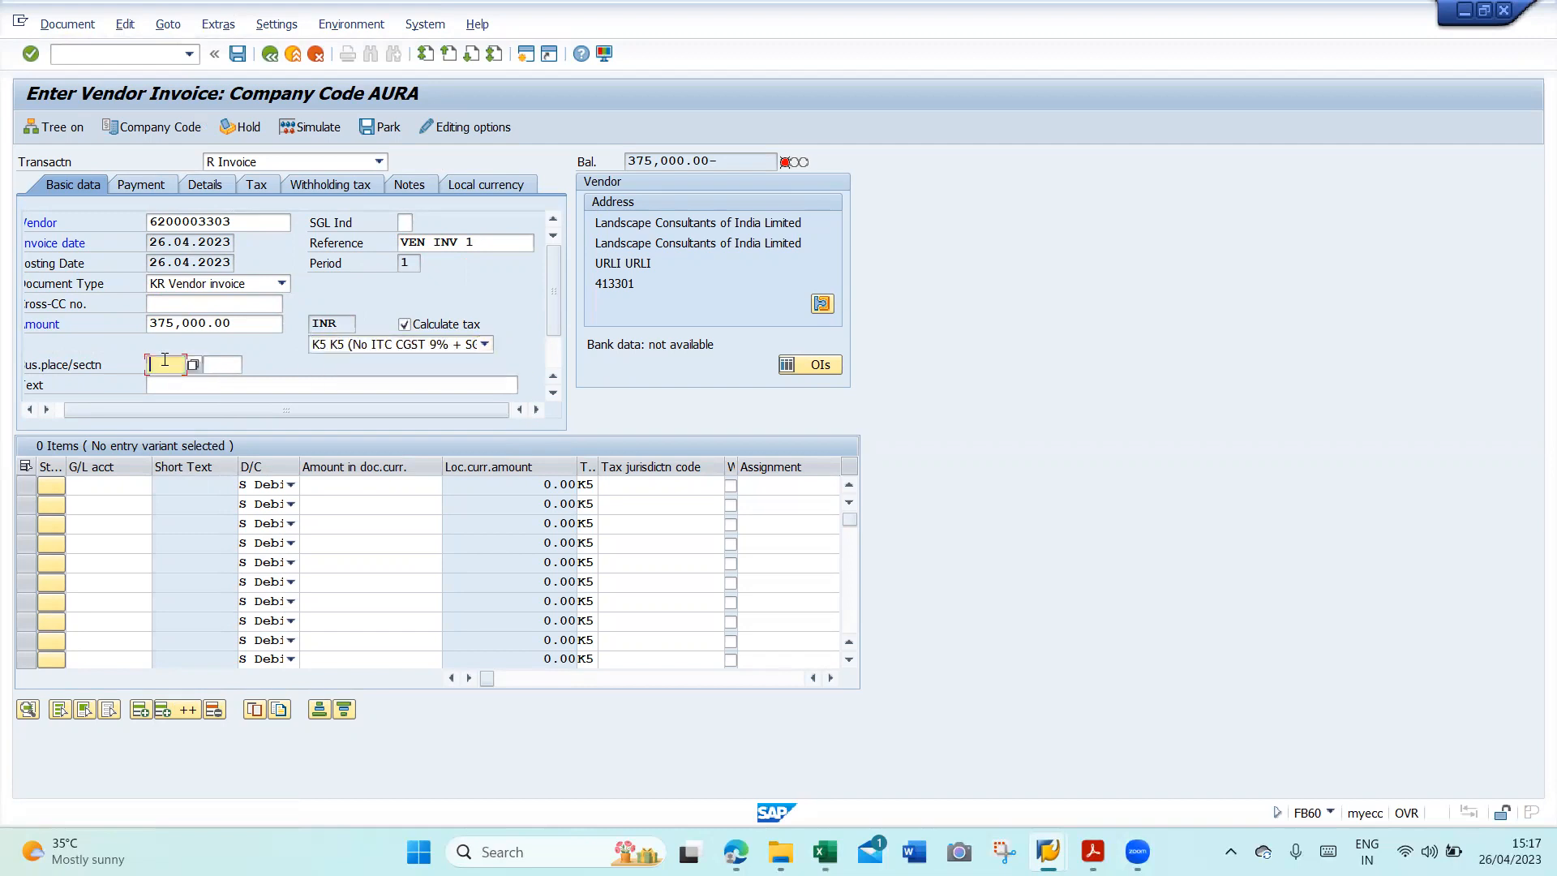
key("Tab")
key("Down")
key("Return")
key("Tab")
key("Tab")
key("Tab")
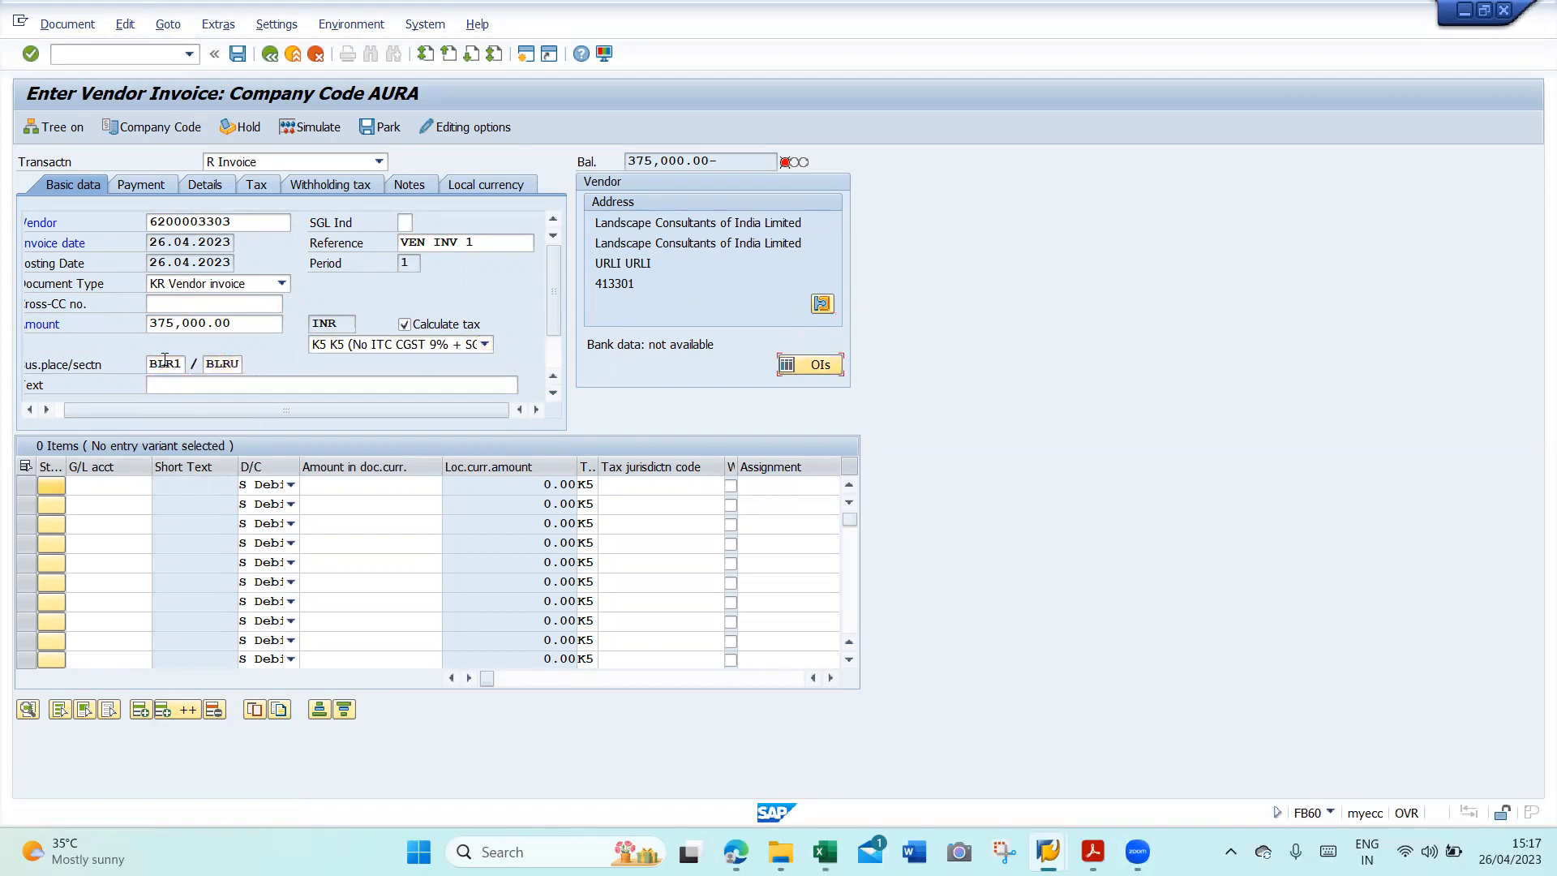
left_click(186, 388)
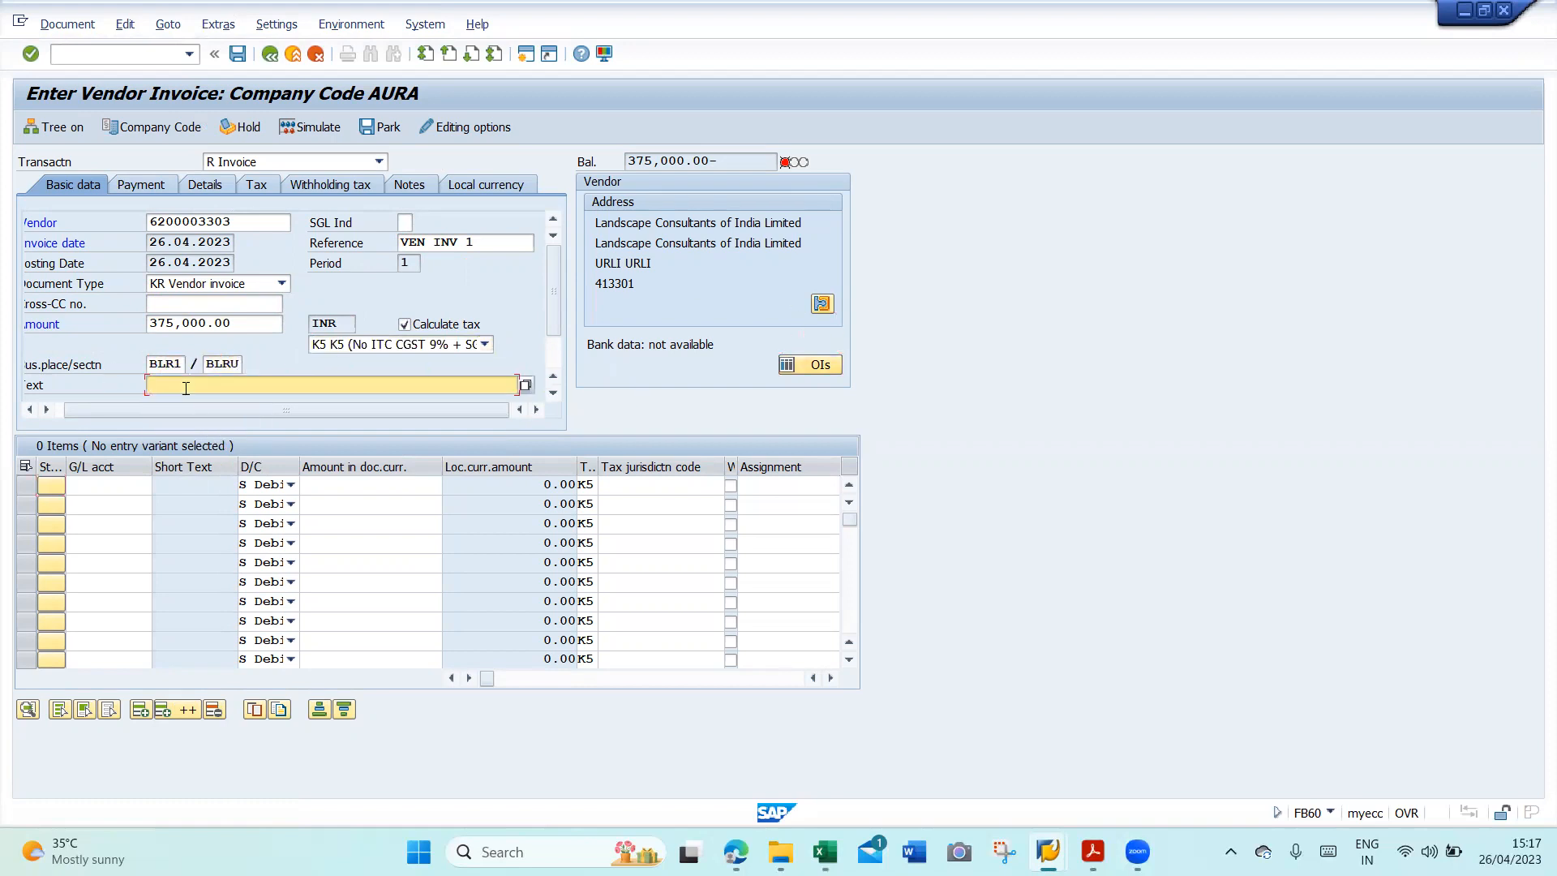
type("VEND INV 1 FIELD SETTINGS")
key("Tab")
key("Tab")
key("Tab")
key("Tab")
key("BackSpace")
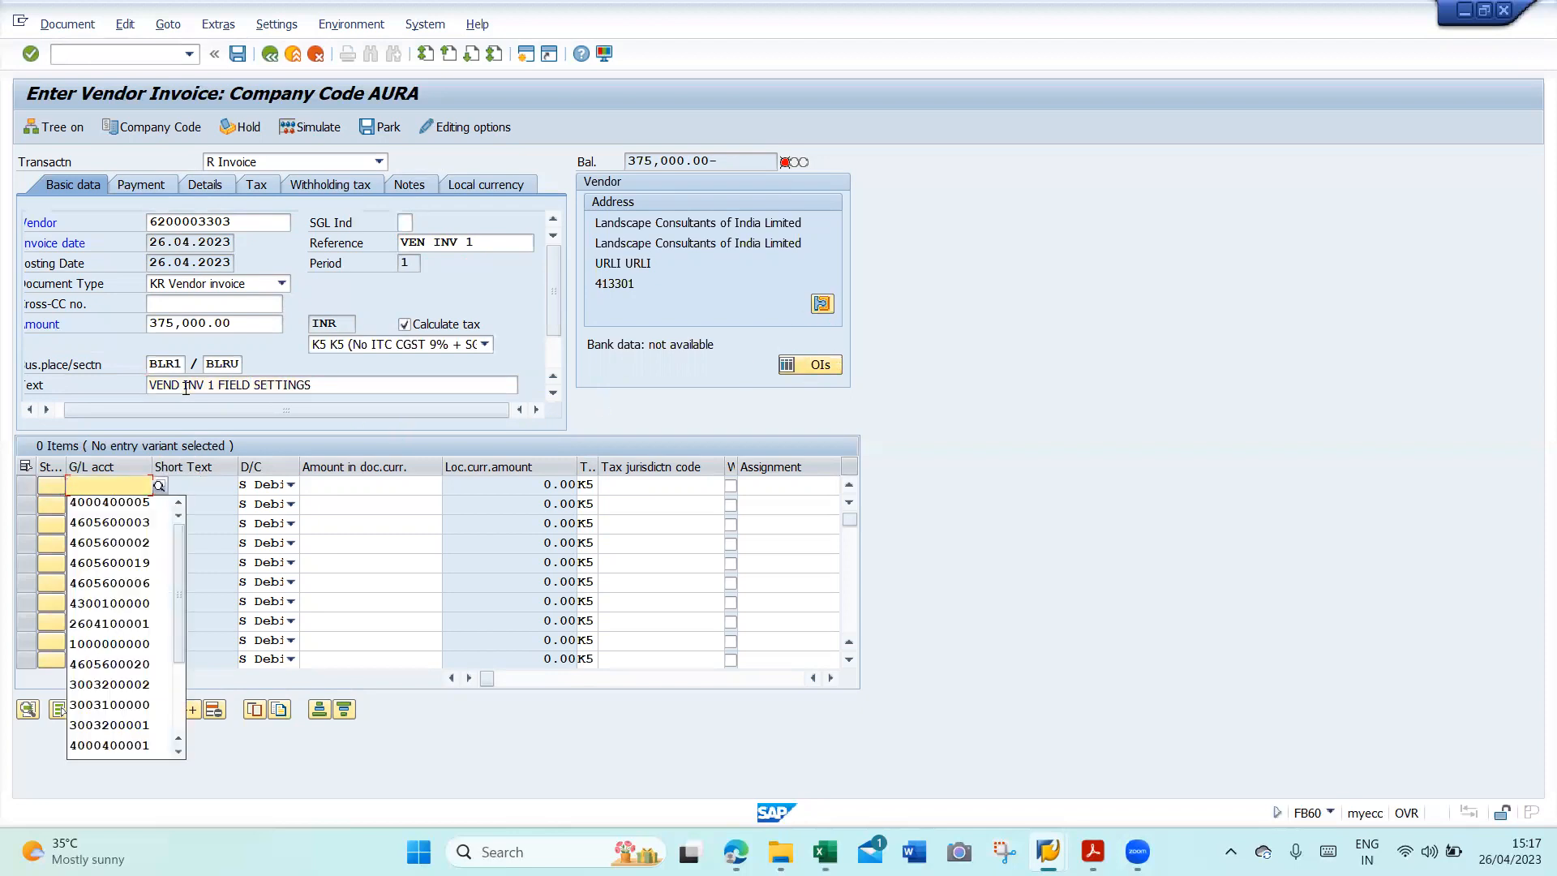
key("F4")
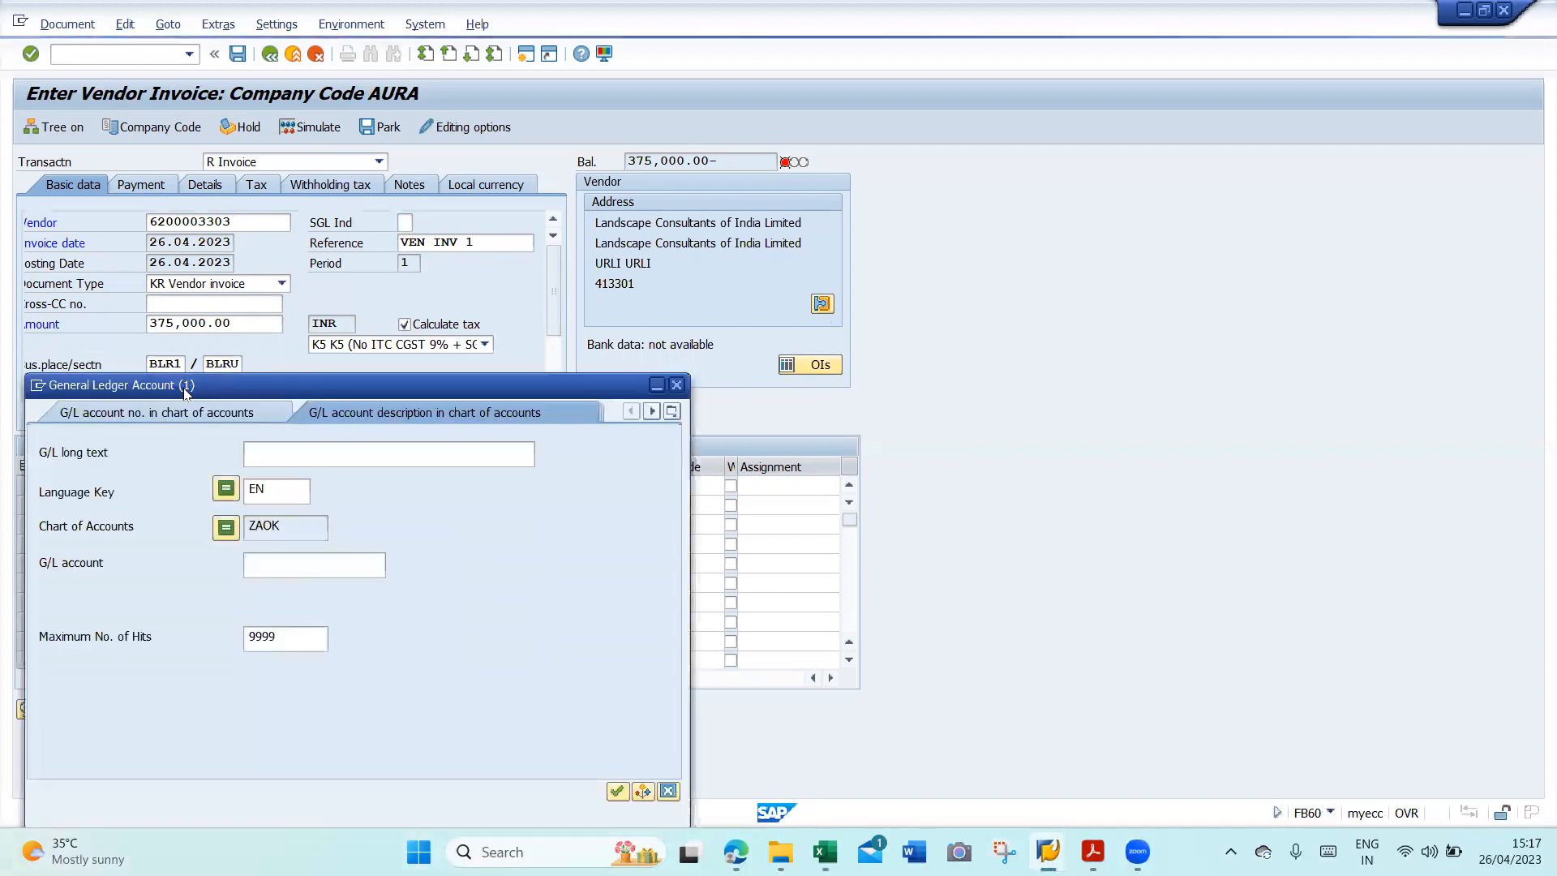
left_click_drag(185, 393, 390, 296)
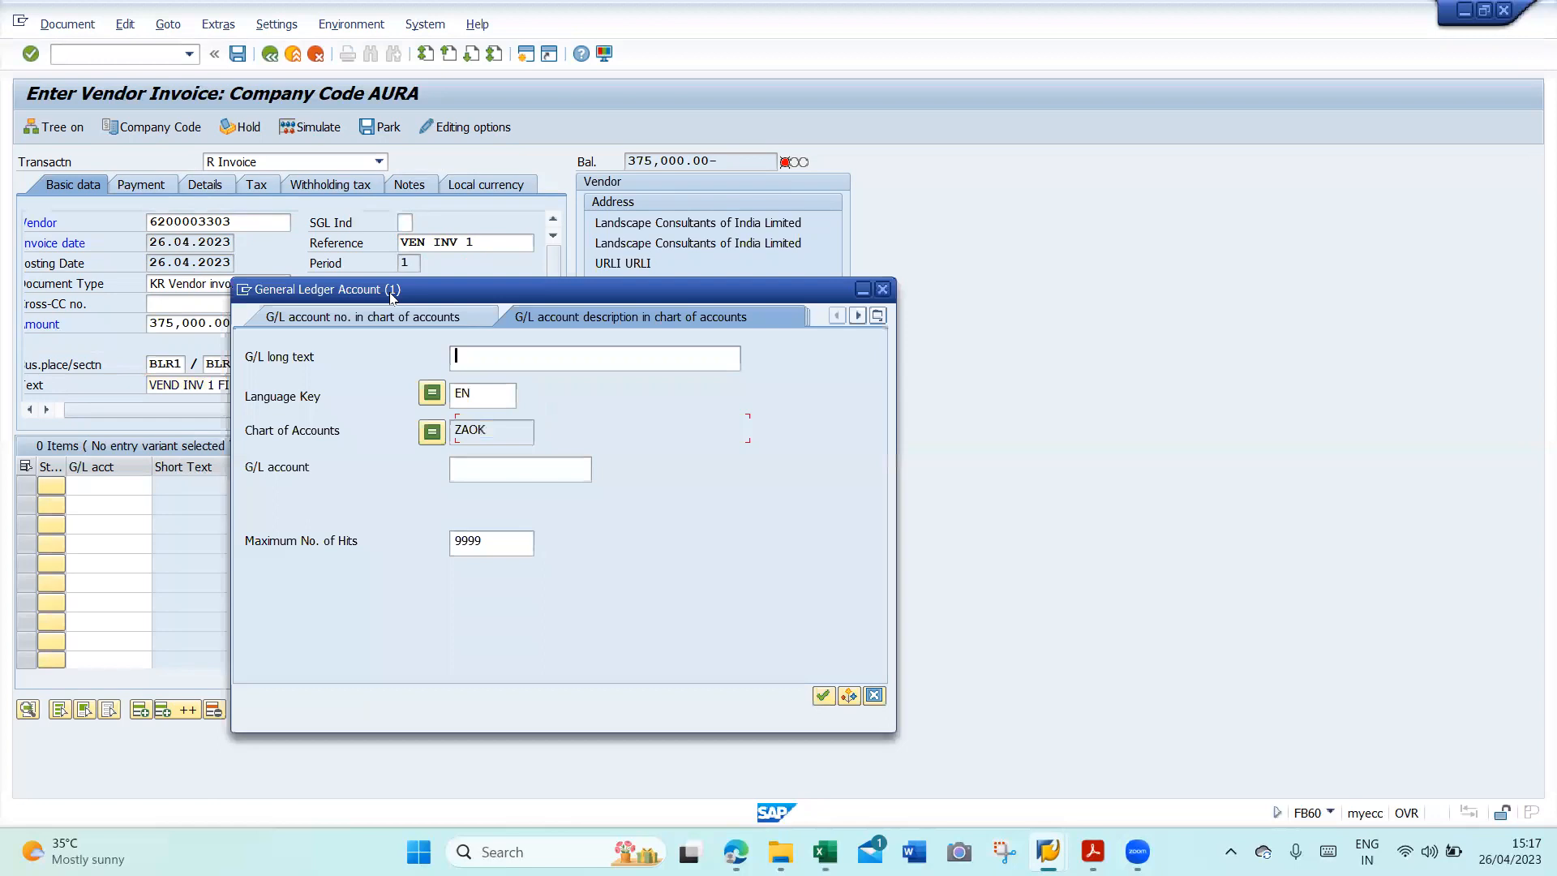
key("Return")
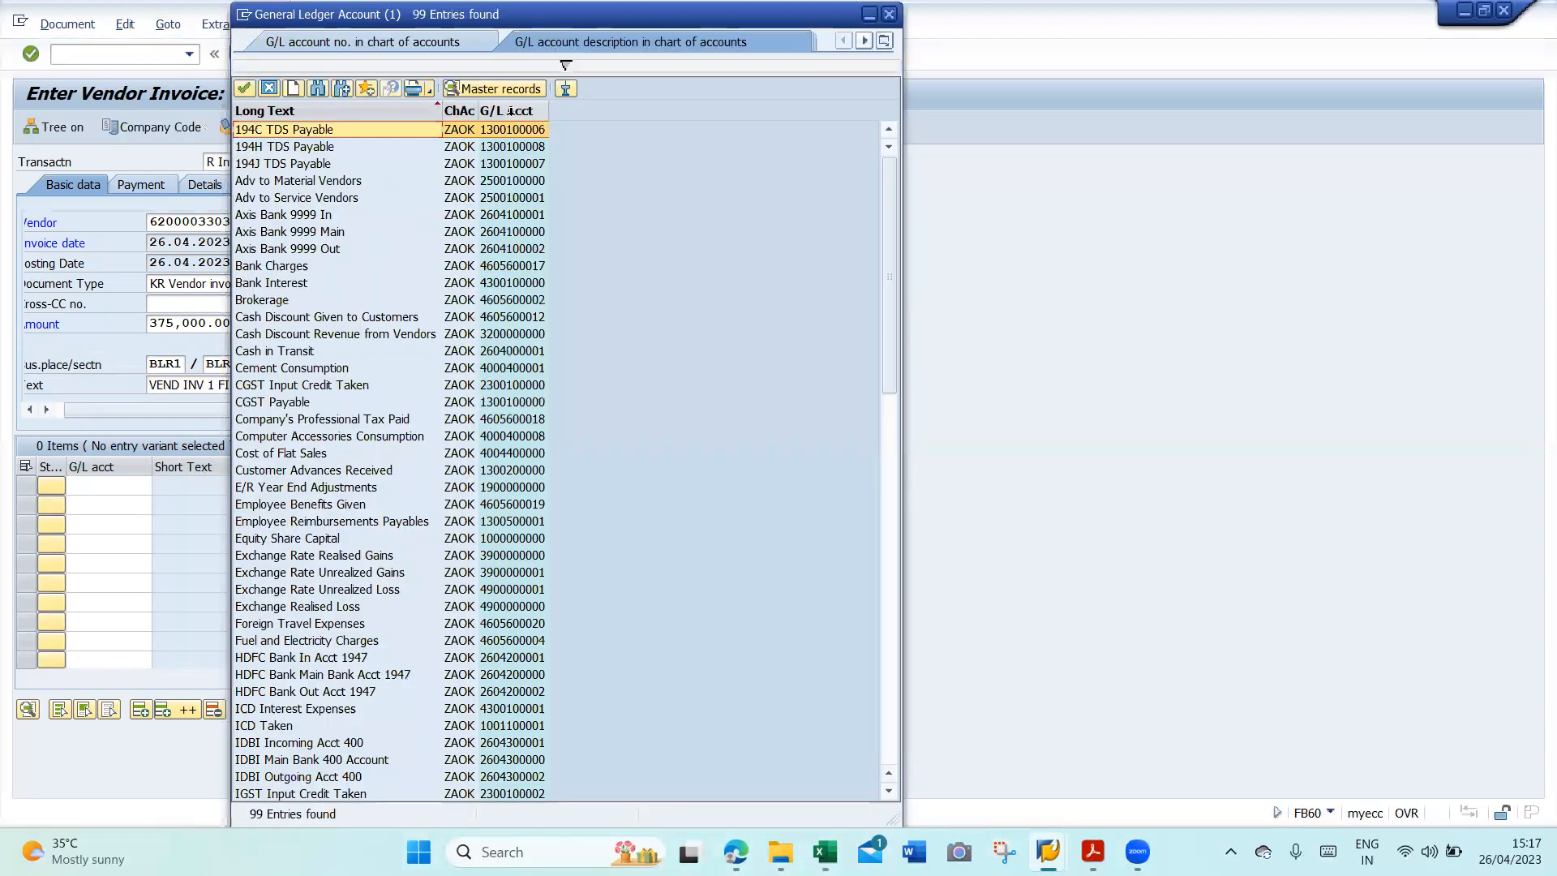
left_click(509, 111)
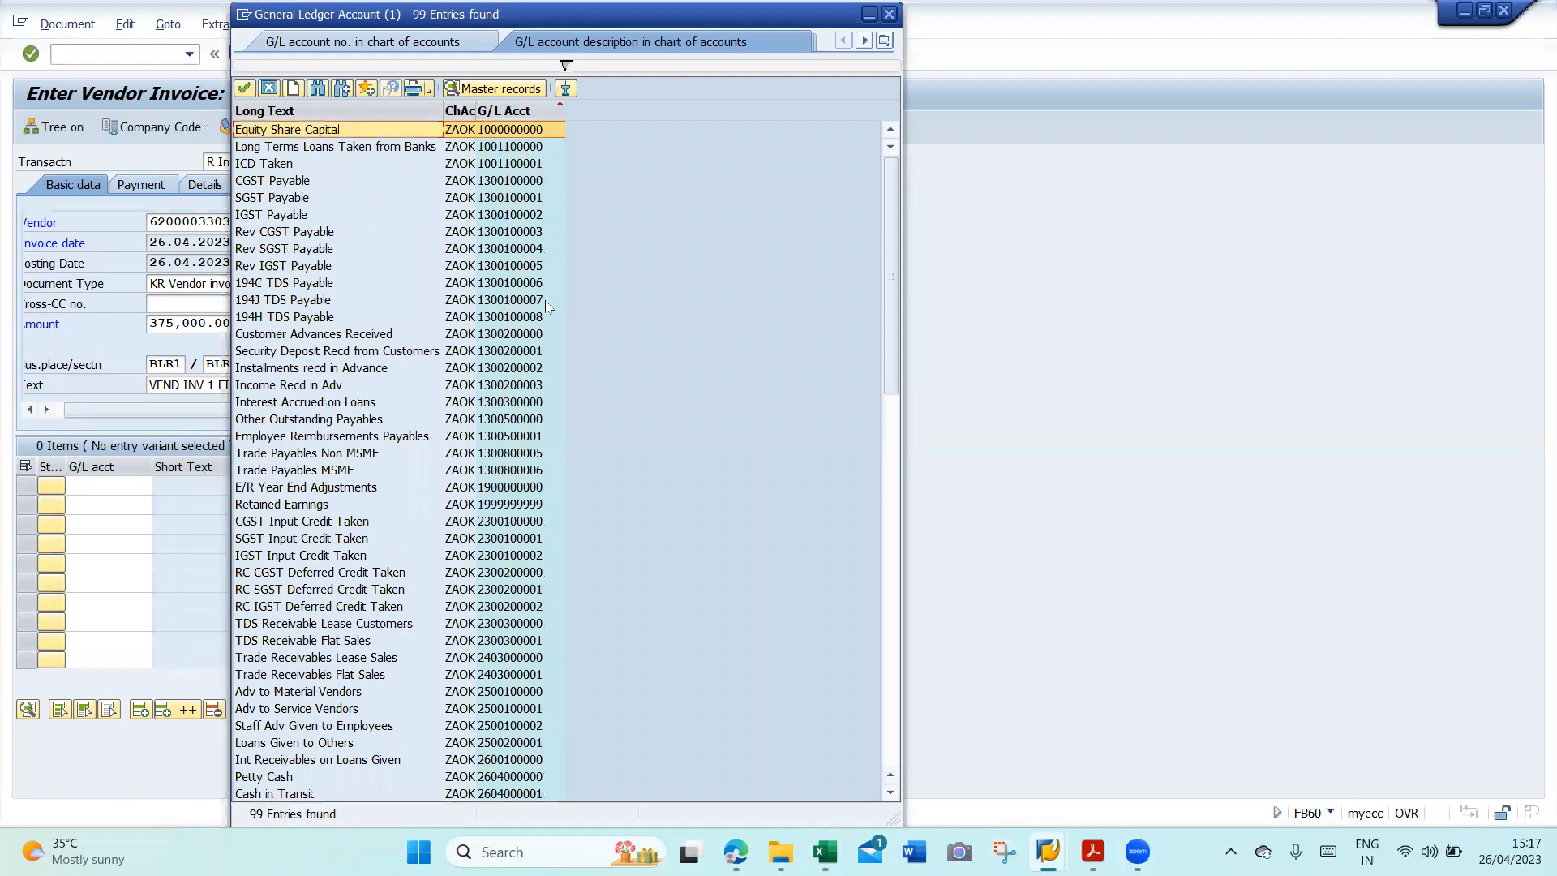
left_click(565, 88)
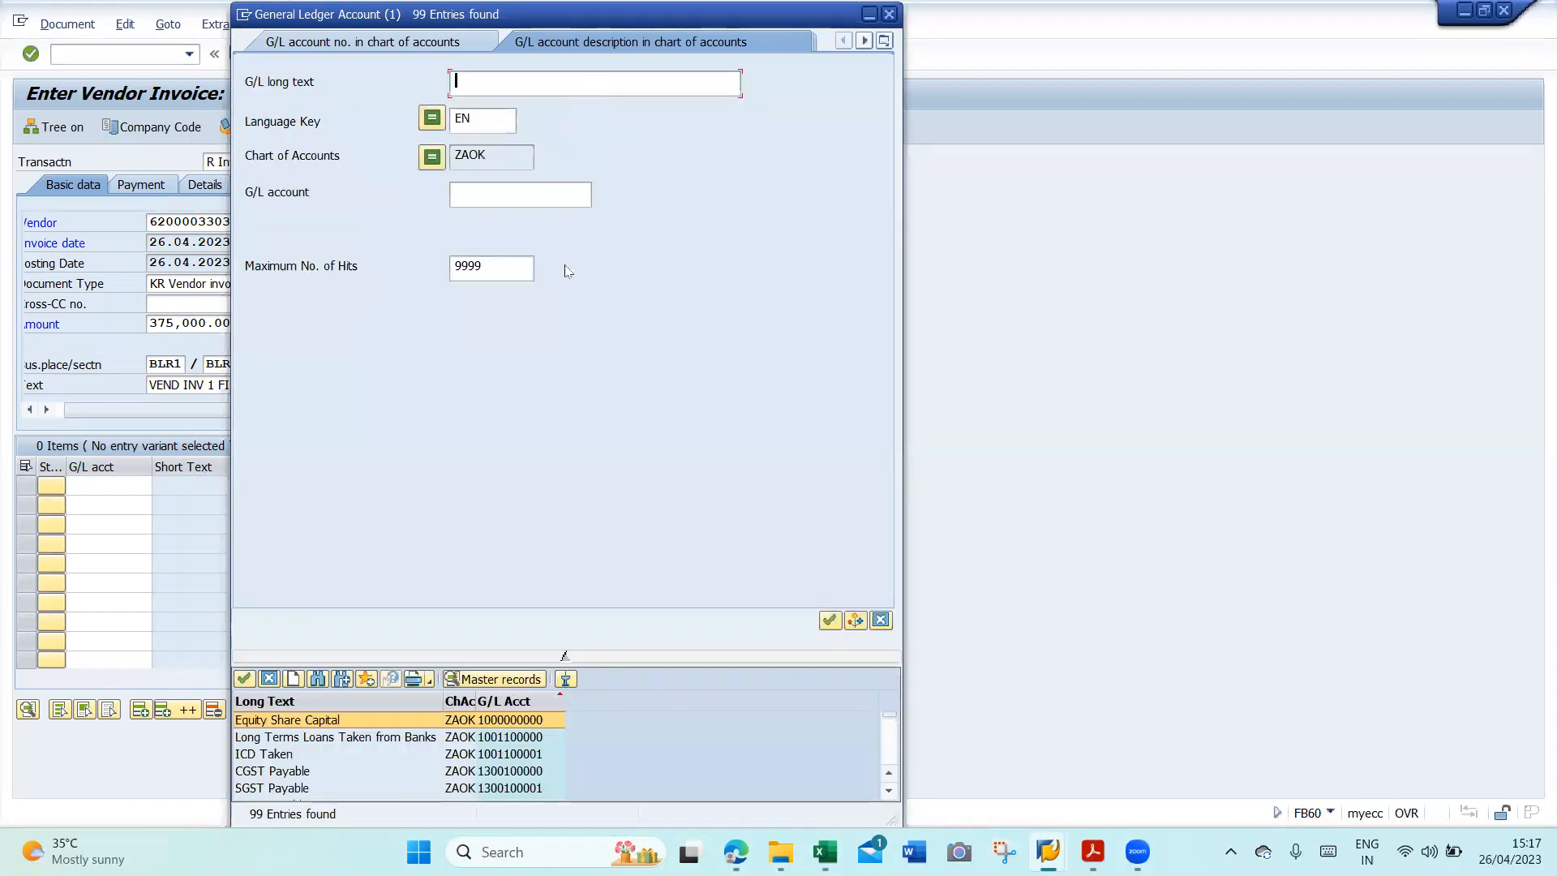
type("*LANDS*")
key("Return")
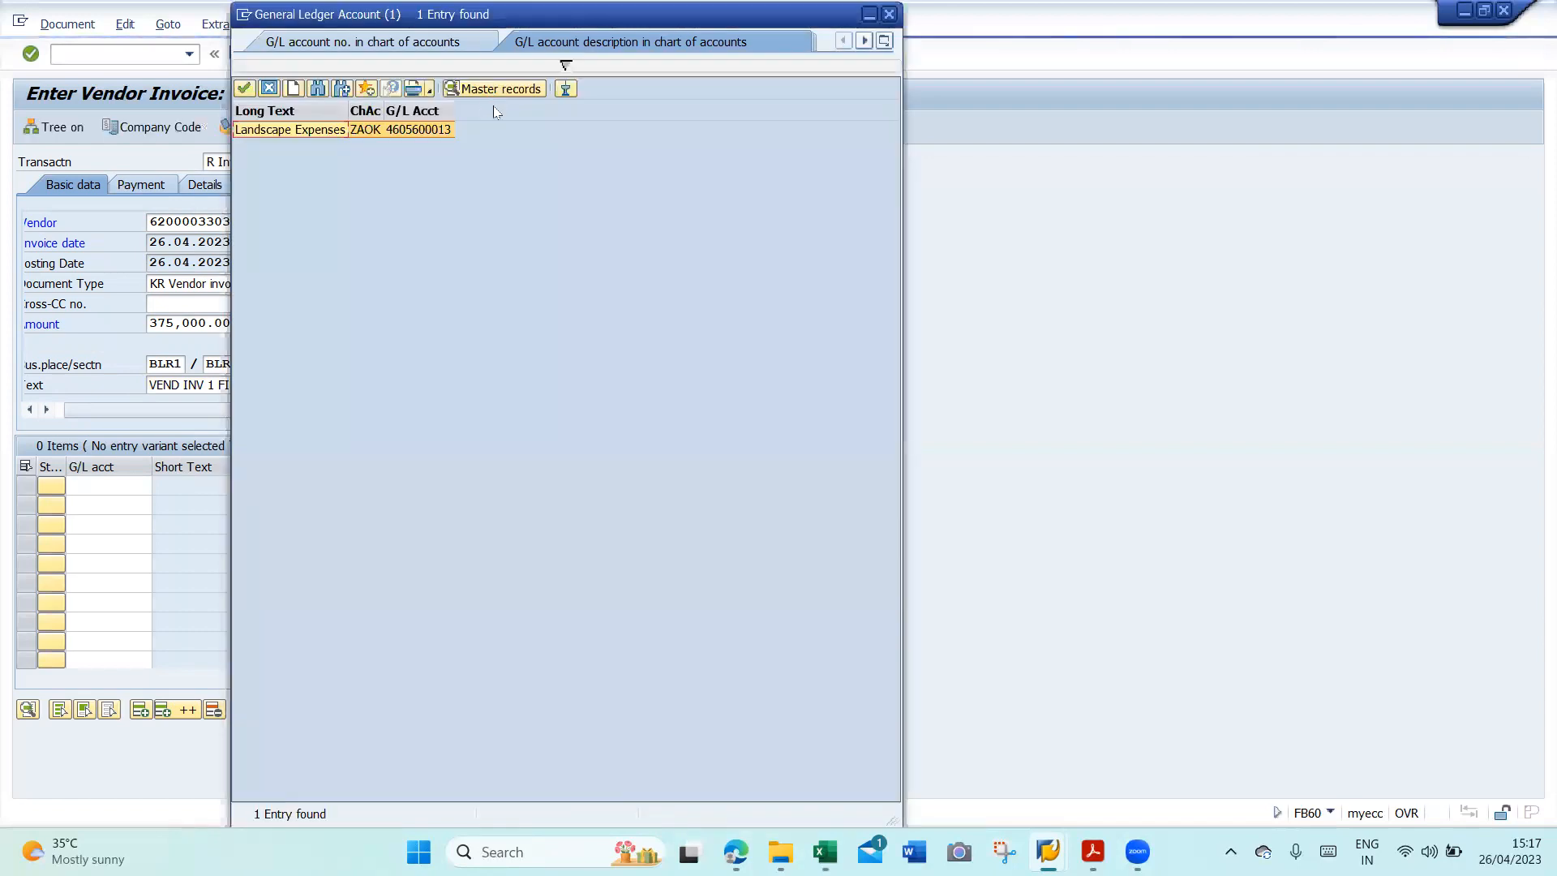
double_click(417, 129)
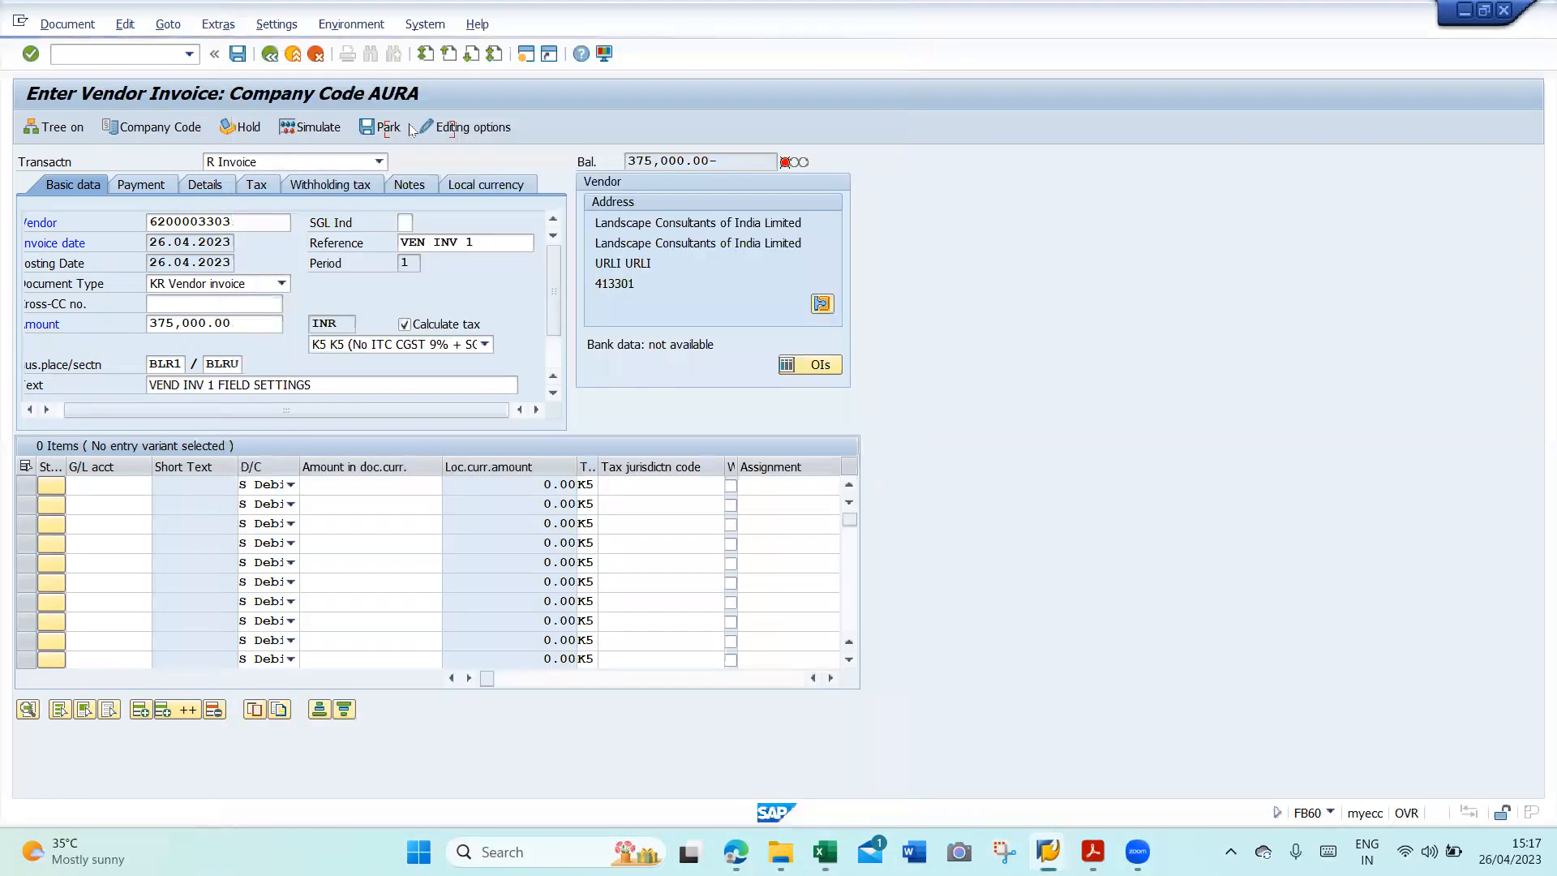
- Set the Landscape Expenses line item's document currency amount to 375000
key("Tab")
key("Tab")
type("375000")
key("Tab")
key("Tab")
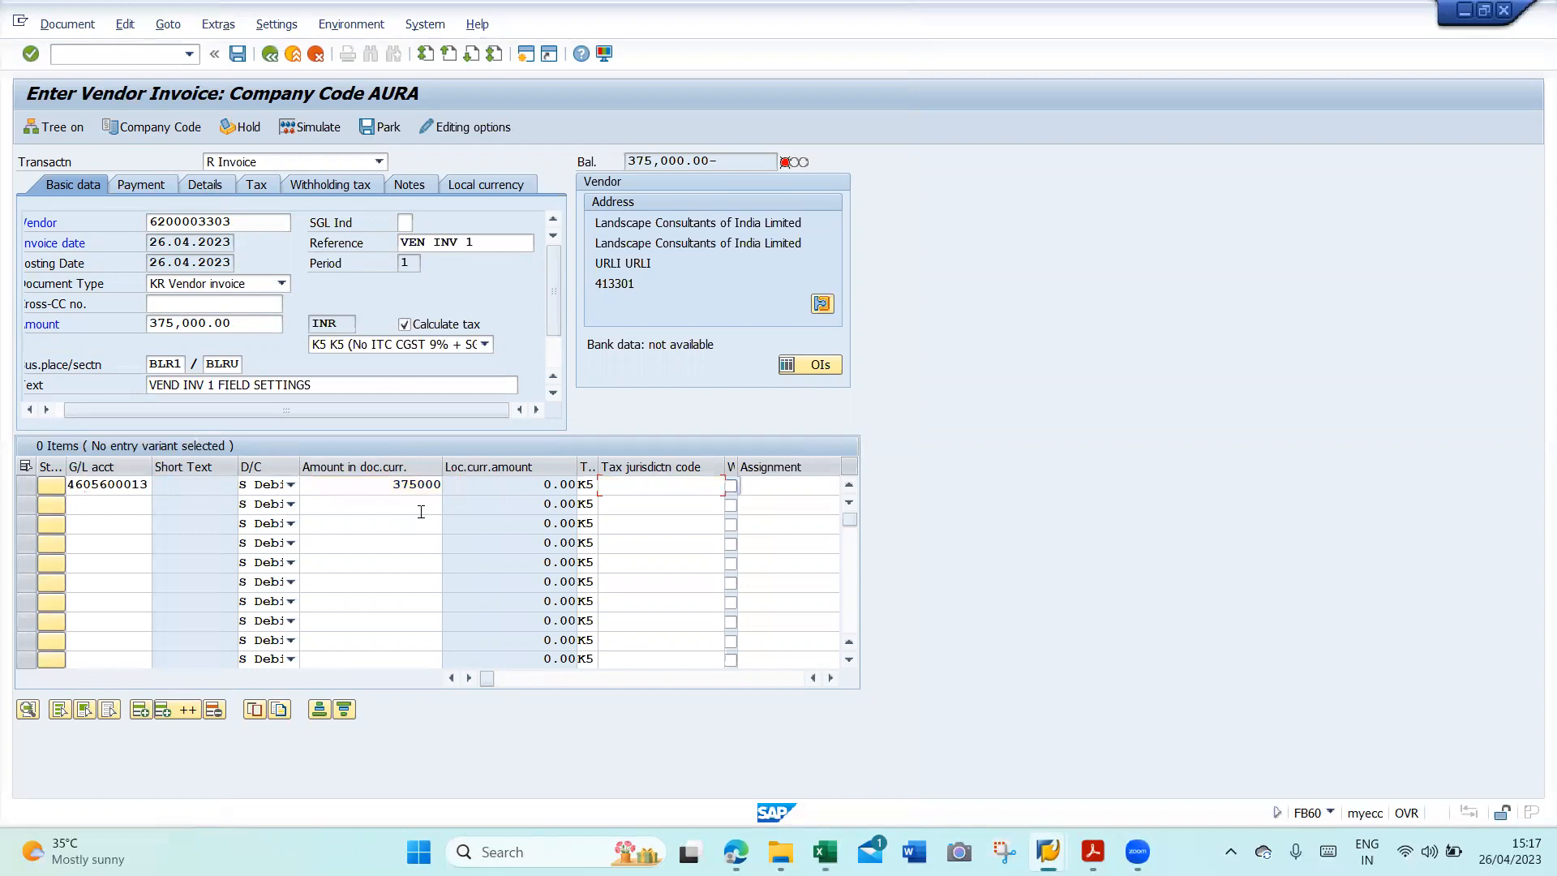
- Enter + as the line item's text and try to assign the Landscape Expenses line to internal order AURA200001
key("Tab")
key("Tab")
key("Tab")
type("+")
key("Tab")
key("Tab")
key("Tab")
key("Tab")
key("Tab")
key("BackSpace")
key("Down")
key("Return")
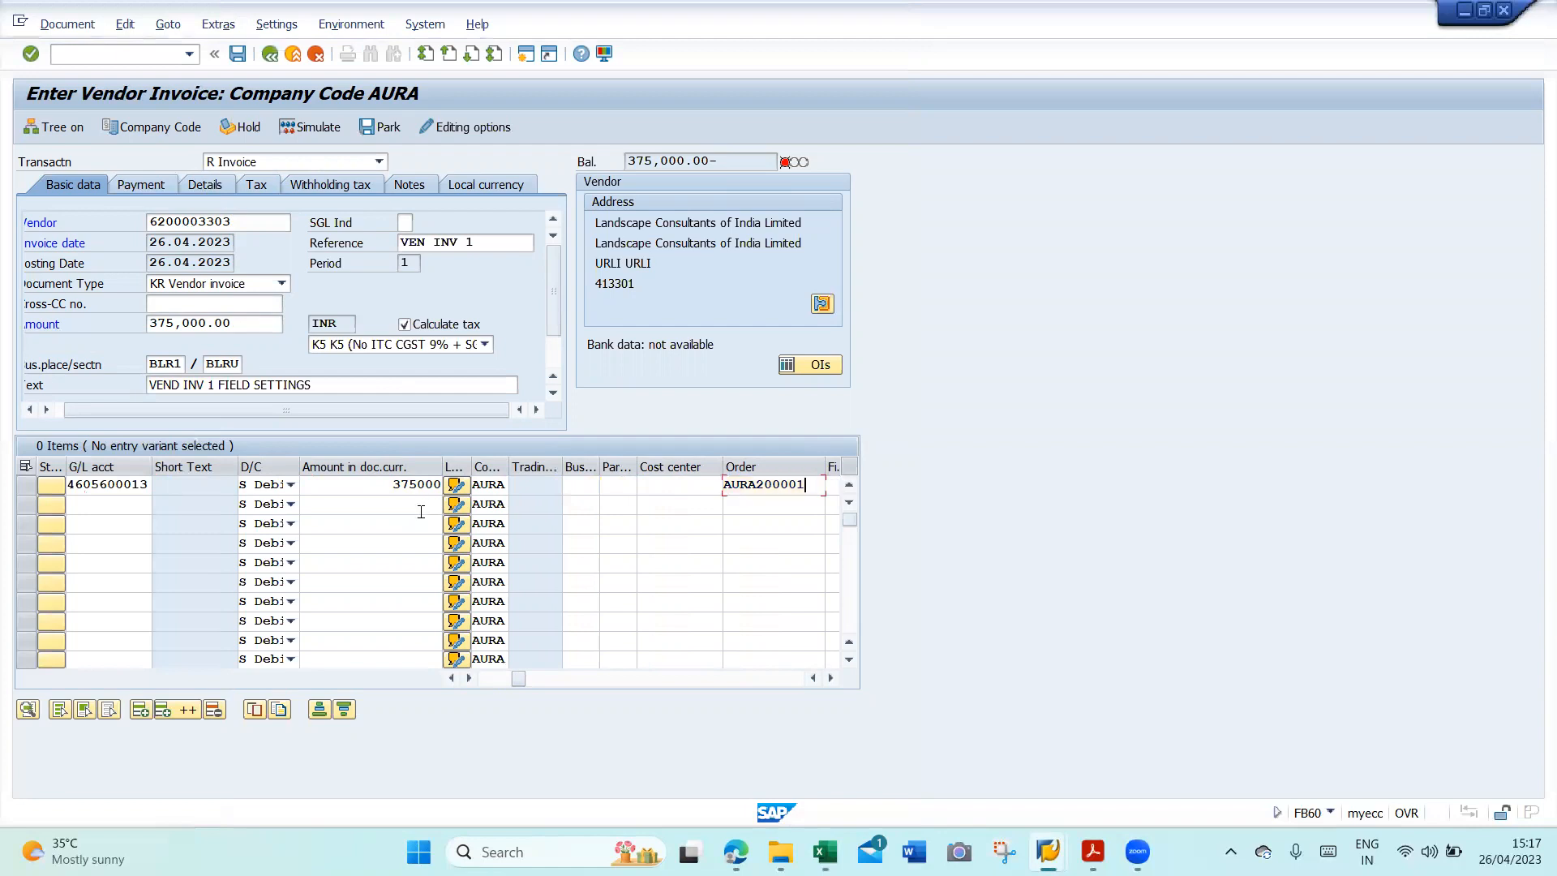
key("Return")
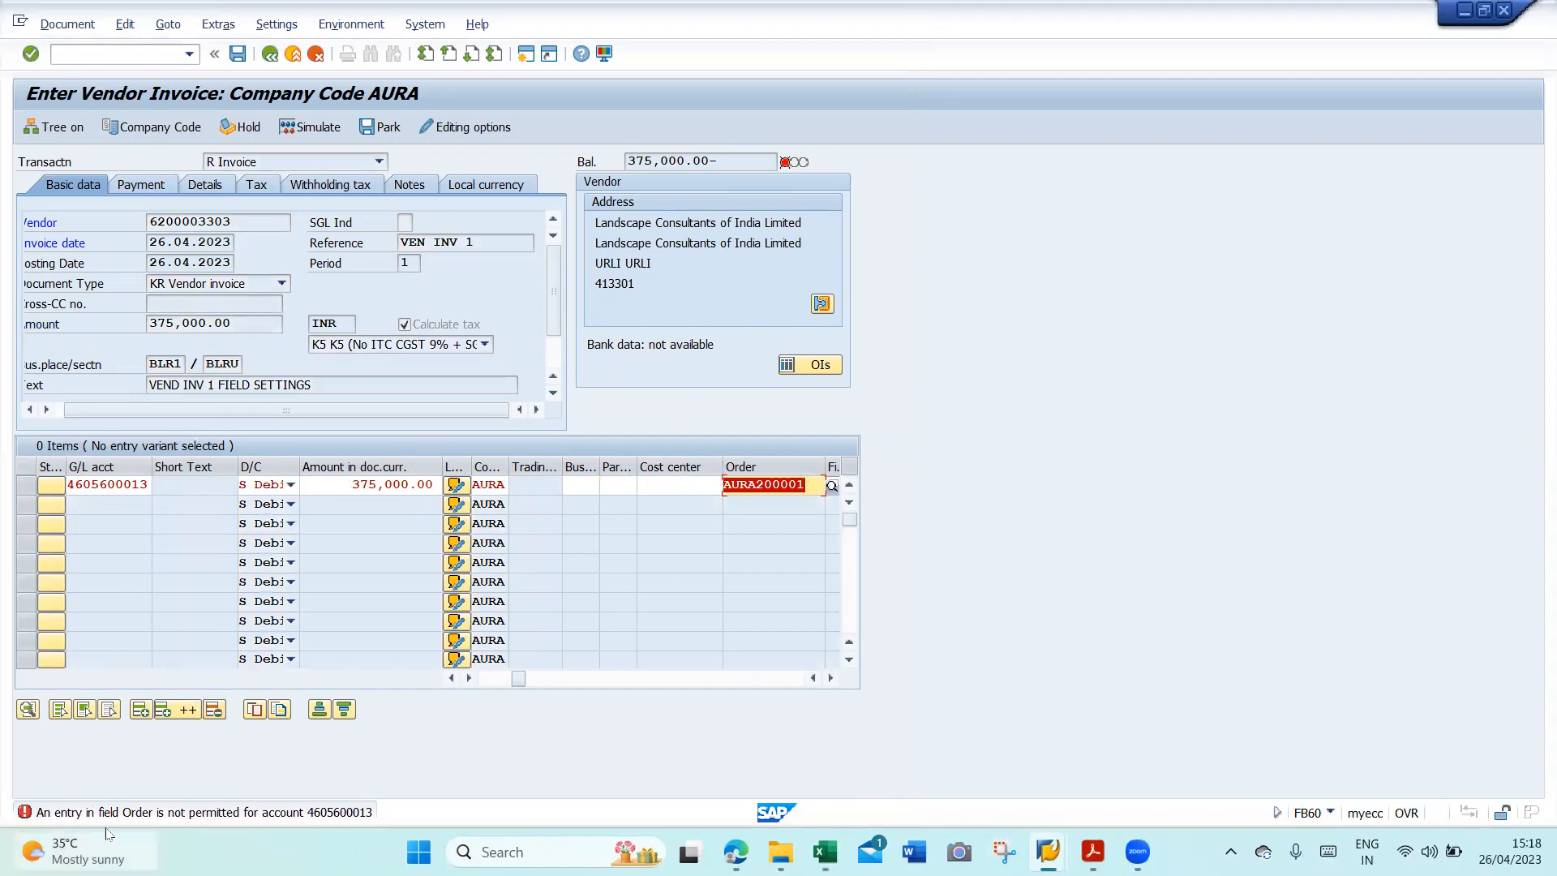
mouse_move(69, 850)
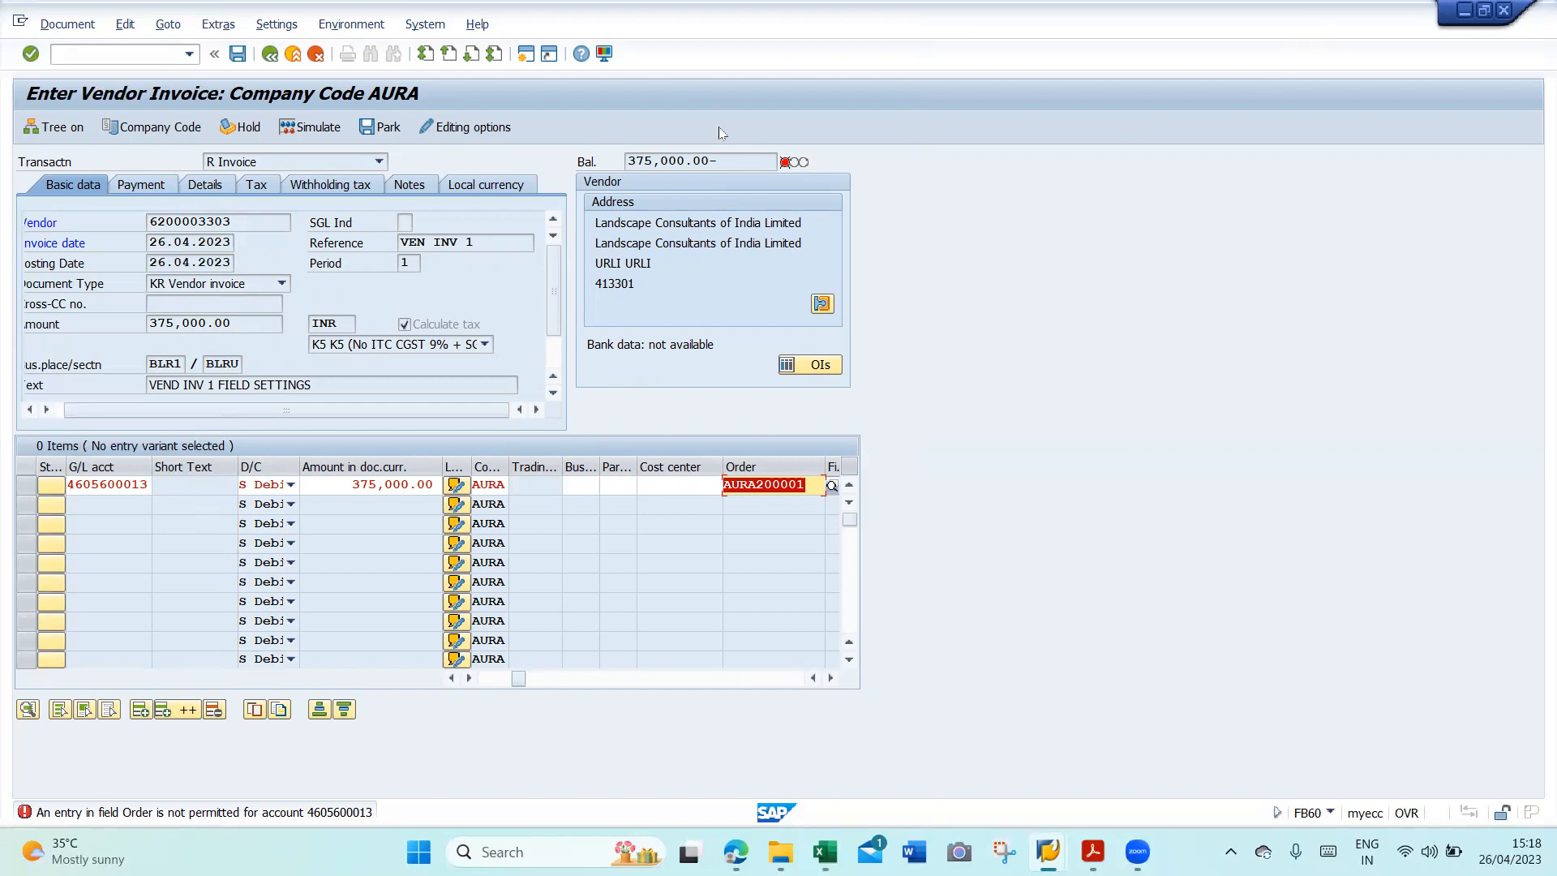
- Start transaction FS00 for central G/L account maintenance and expand the Expenses accounts of company code AURA
key("F3")
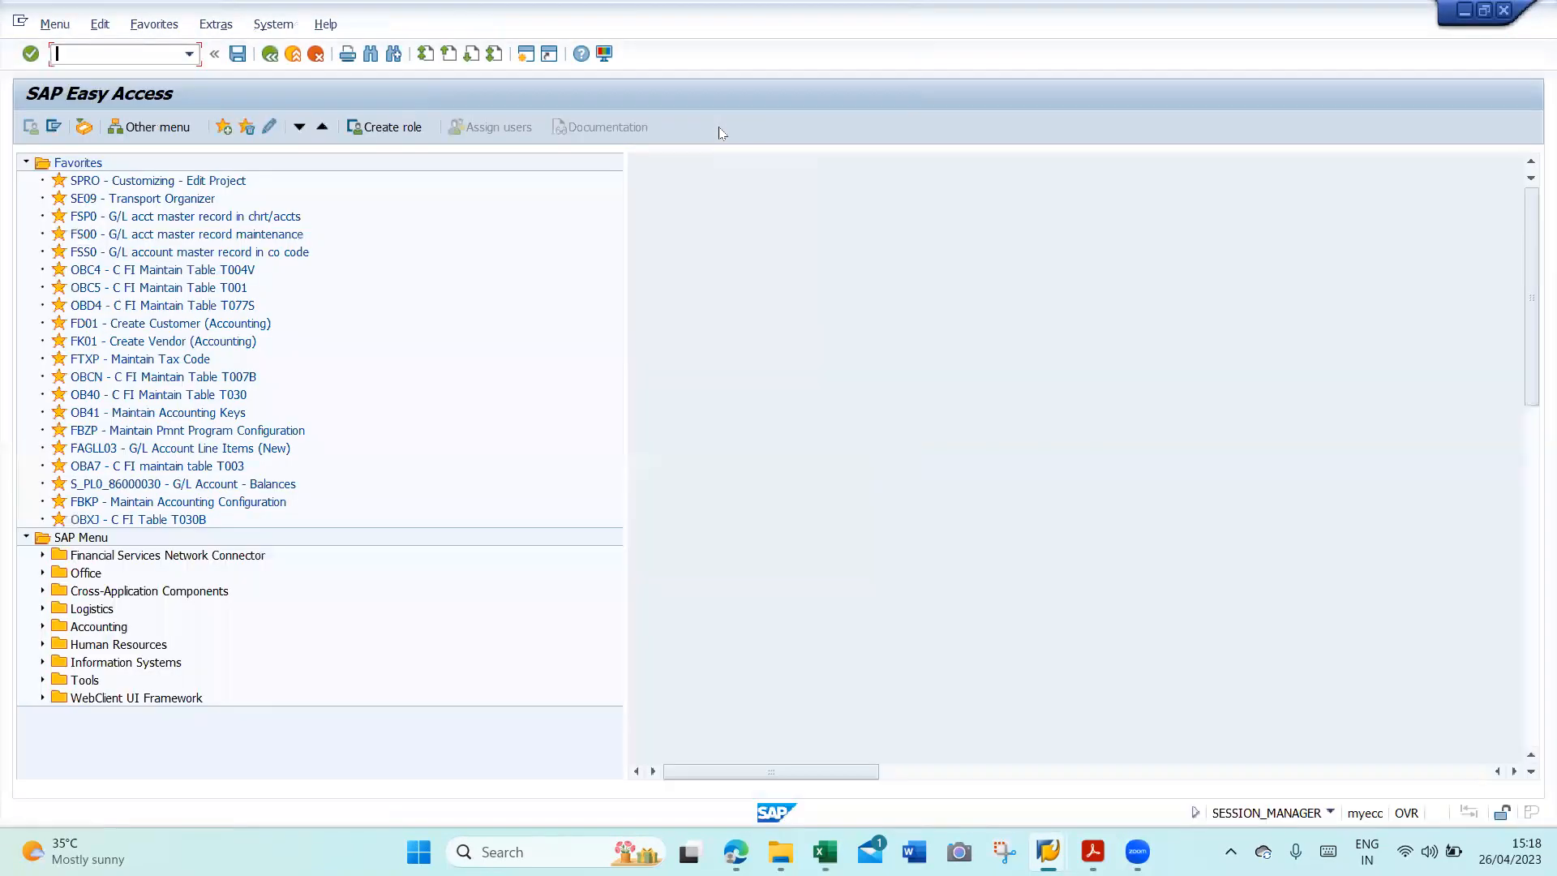
type("FS00")
key("Return")
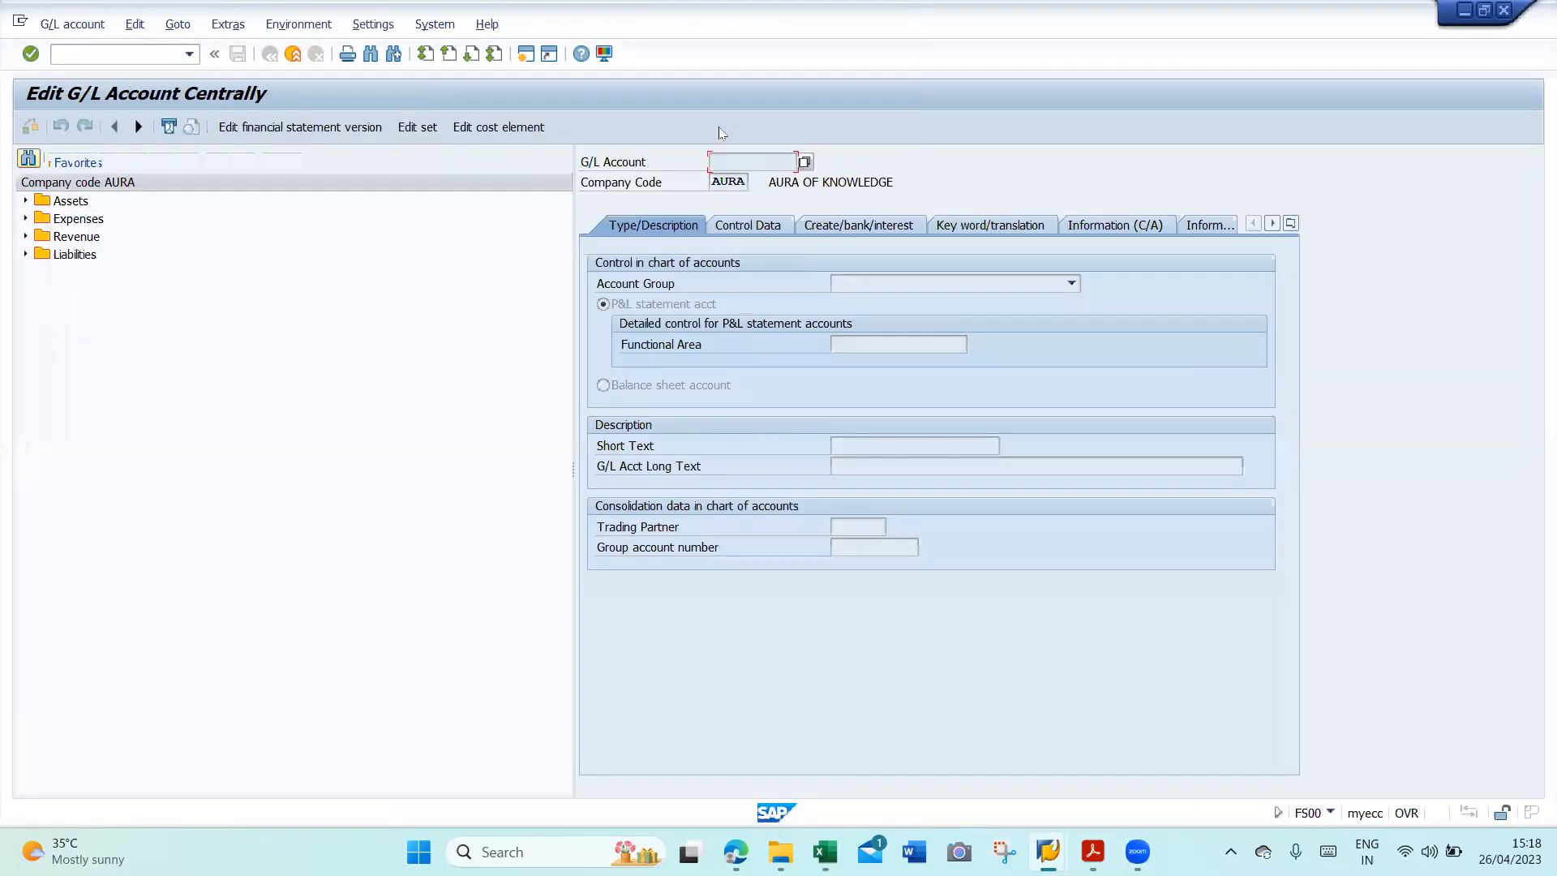
left_click(25, 218)
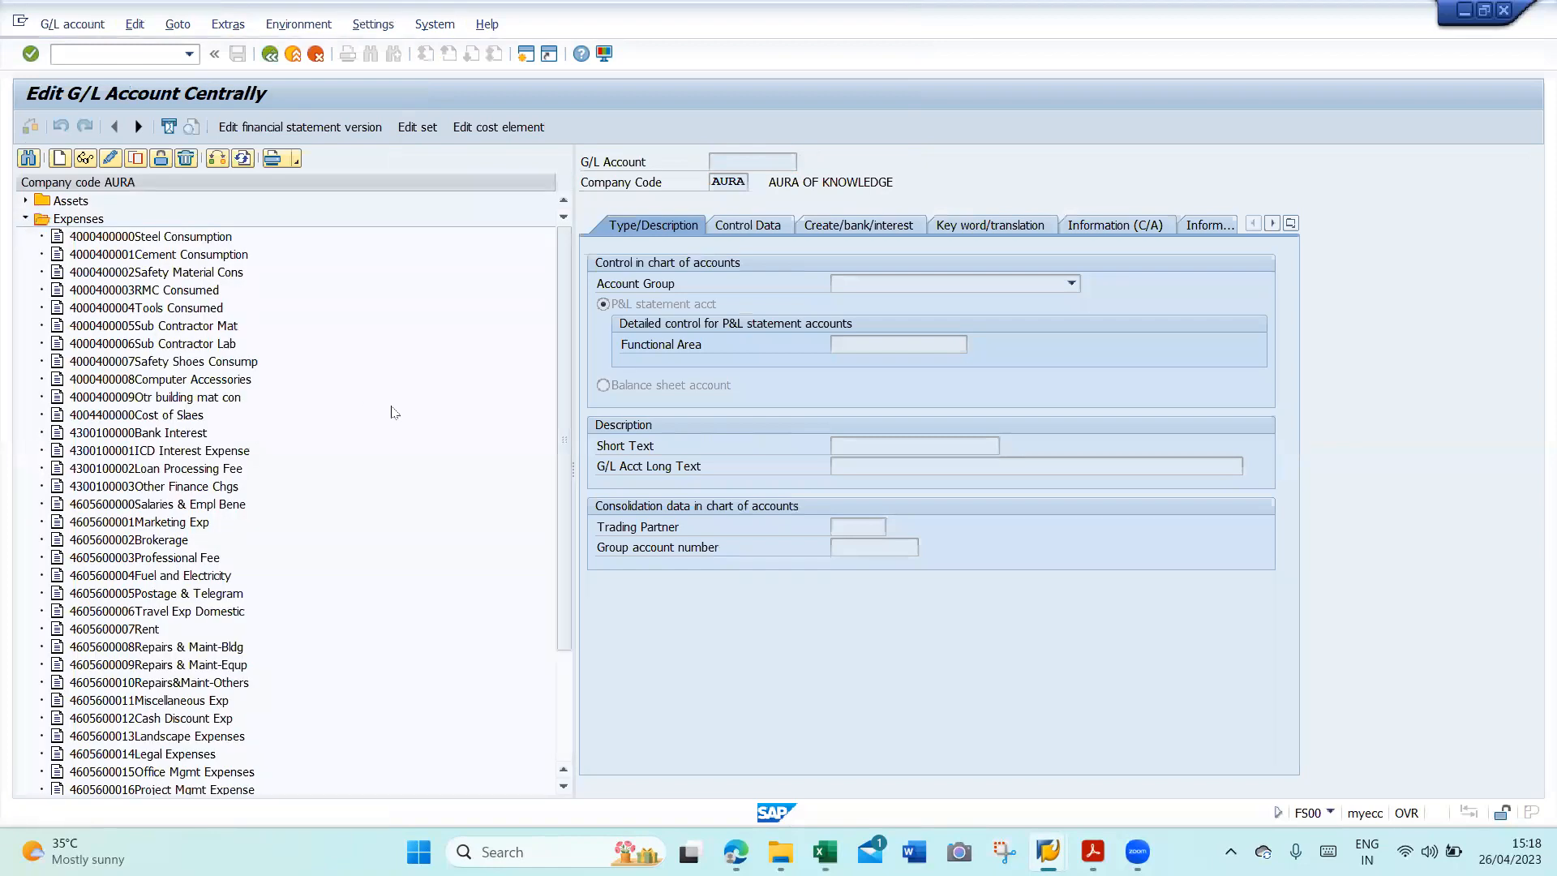
- Compare the G/L account number of the vendor invoice's line item with the accounts listed under Expenses
key("alt+Tab")
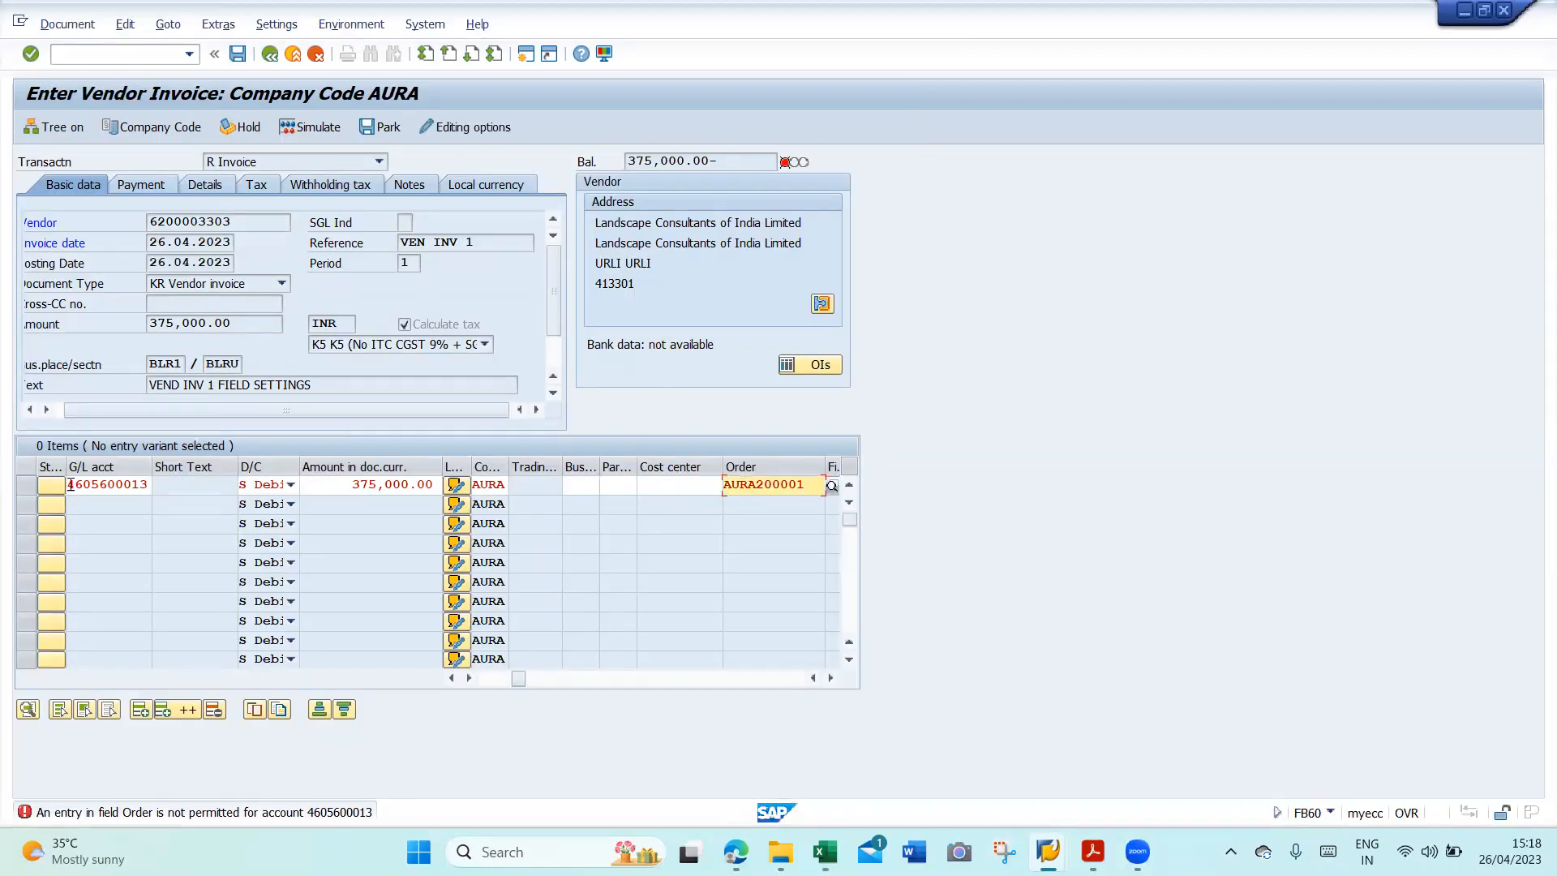
left_click(70, 484)
key("shift+Right")
key("shift+Right")
key("shift+Right")
key("shift+Right")
key("shift+Right")
key("shift+Right")
key("shift+Right")
key("shift+Right")
key("shift+Right")
key("shift+Right")
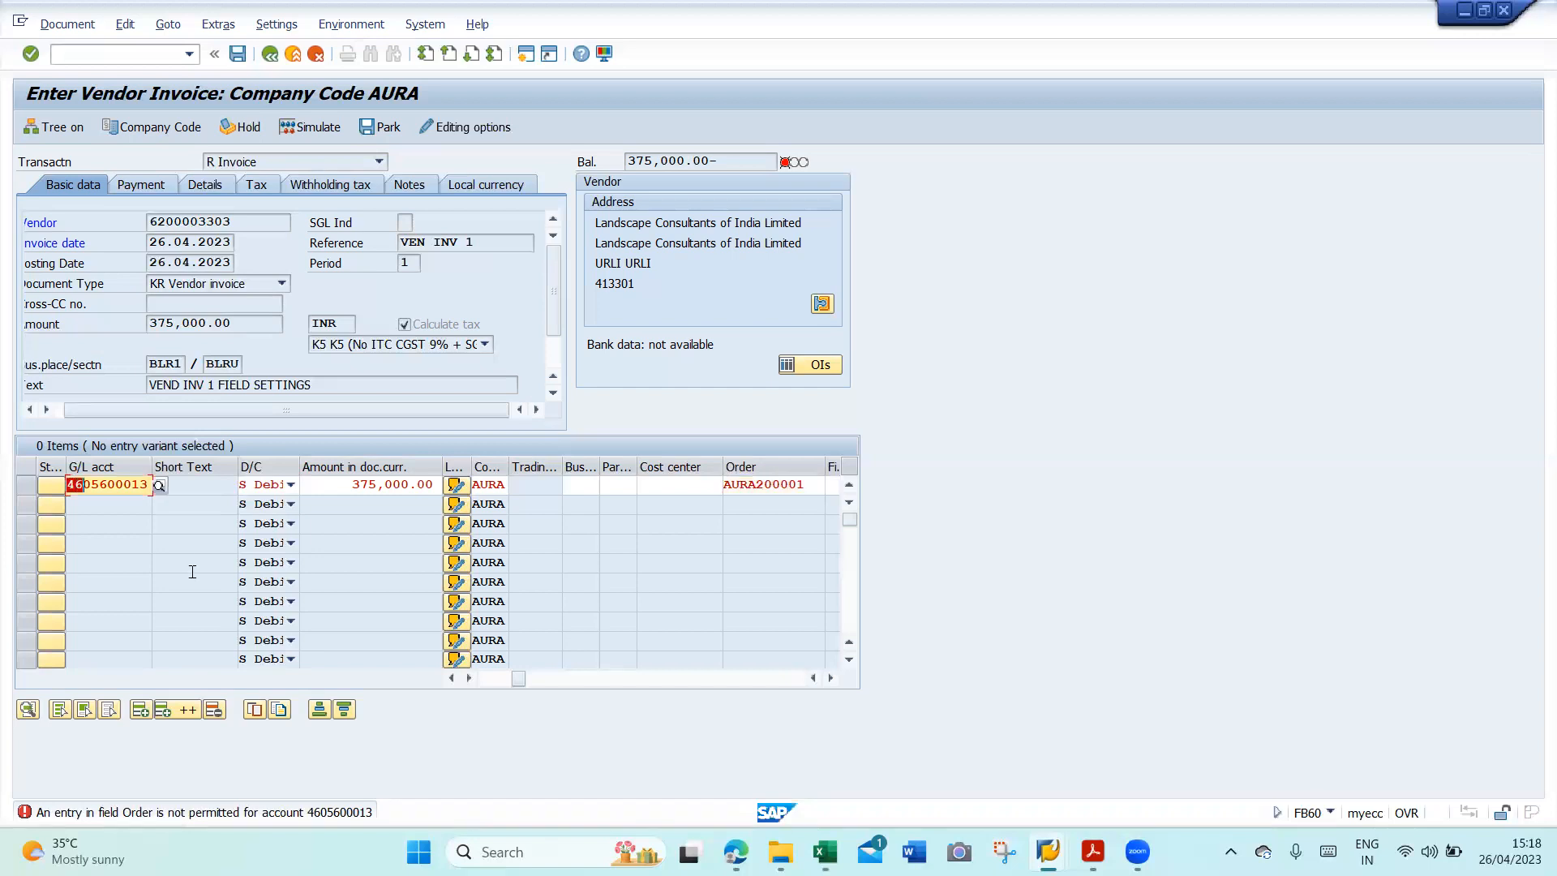
key("Right")
key("alt+Tab")
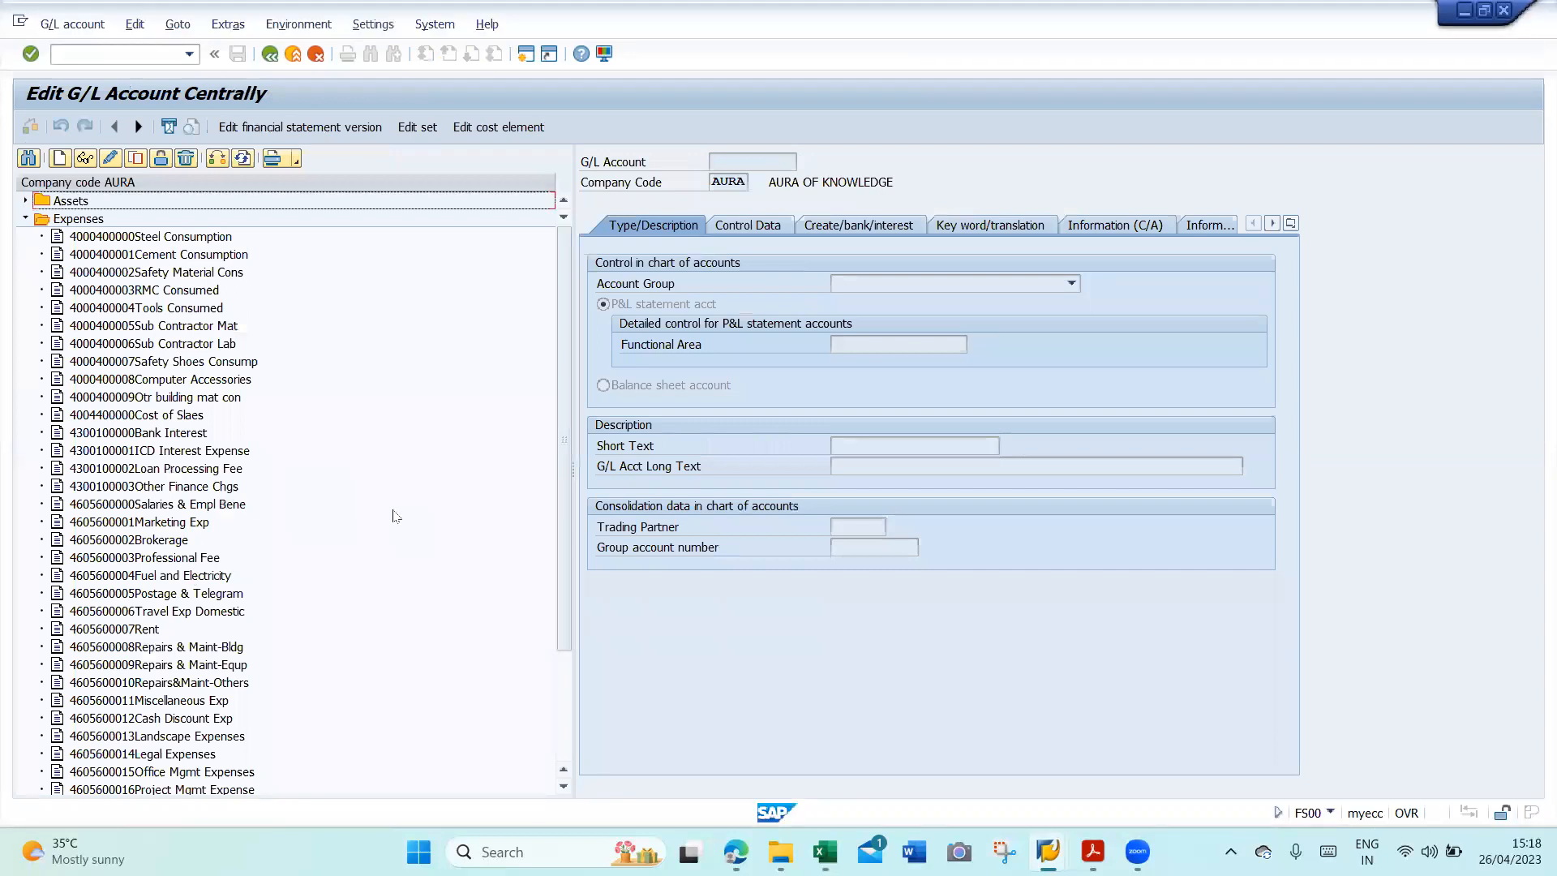
key("alt+Tab")
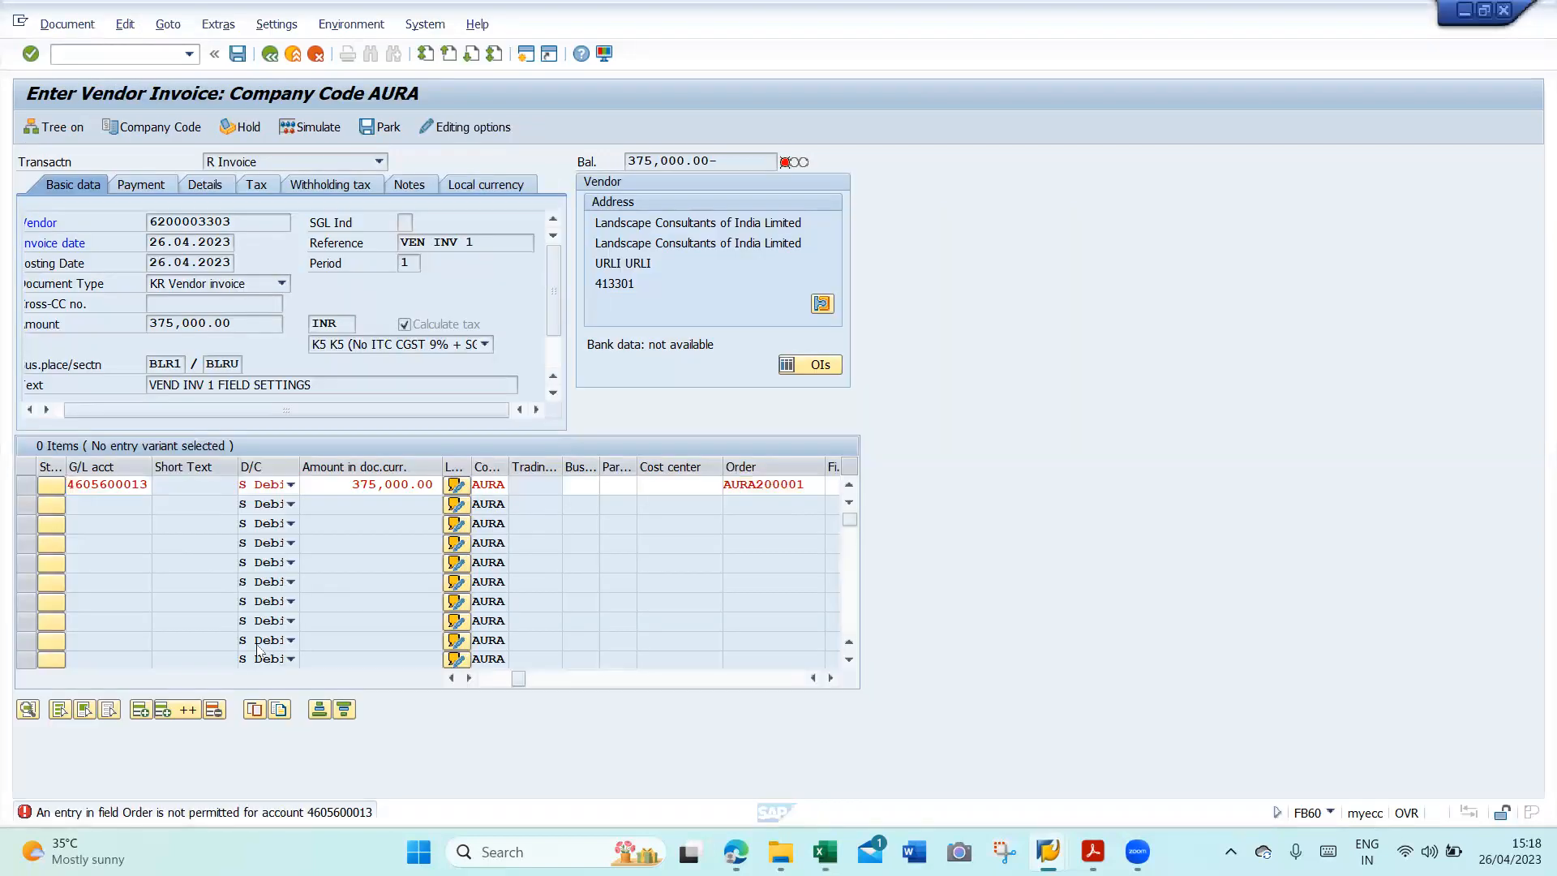
key("alt+Tab")
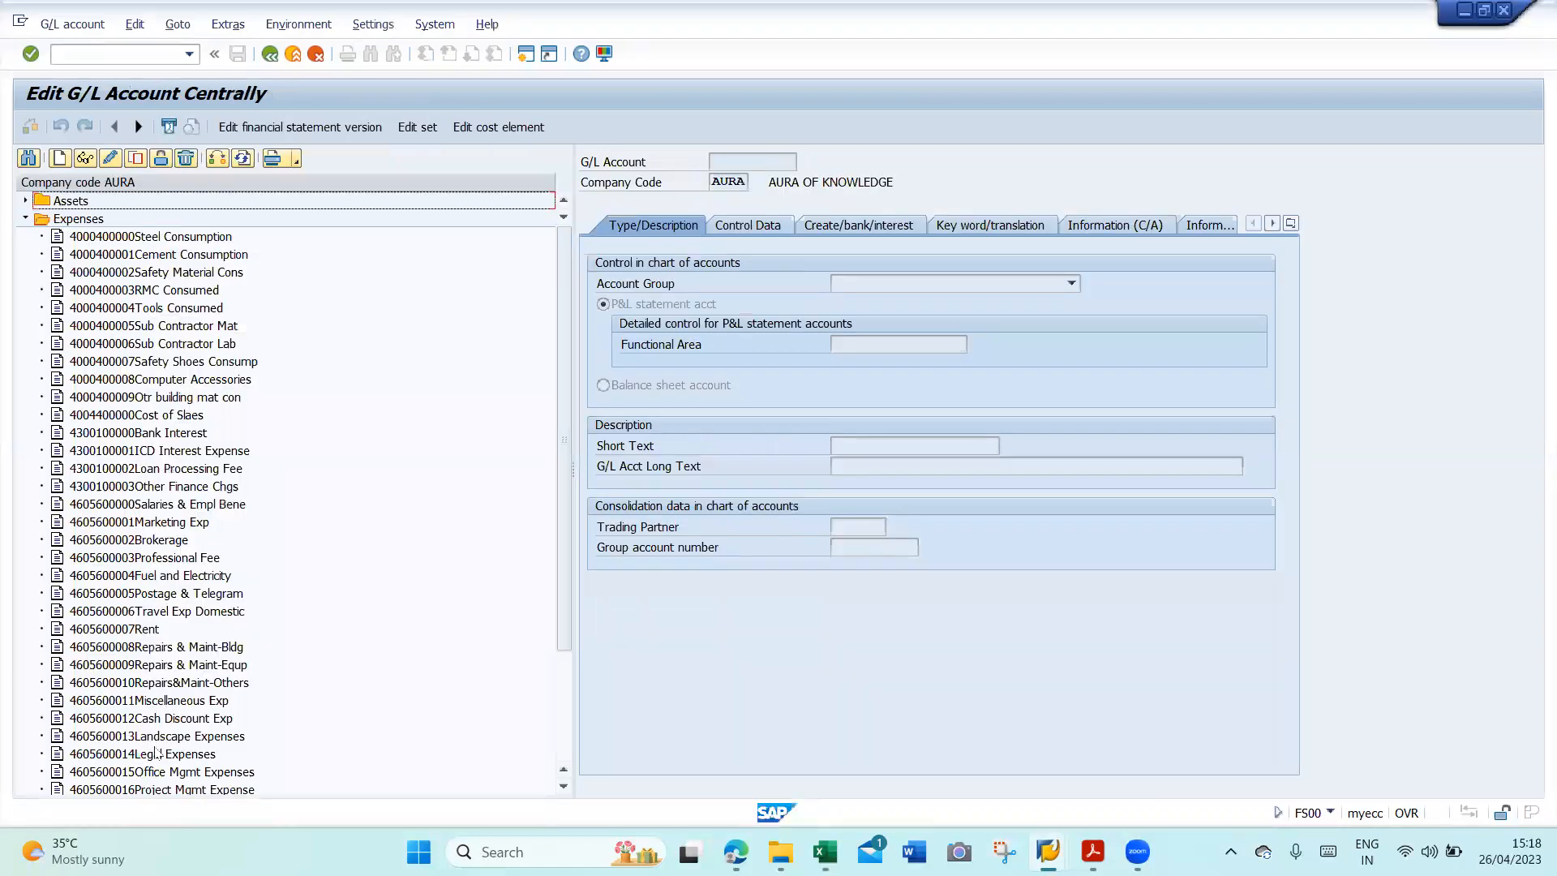
- Change the field status group of the Landscape Expenses account to G004, Cost accounts, and save the account
double_click(149, 736)
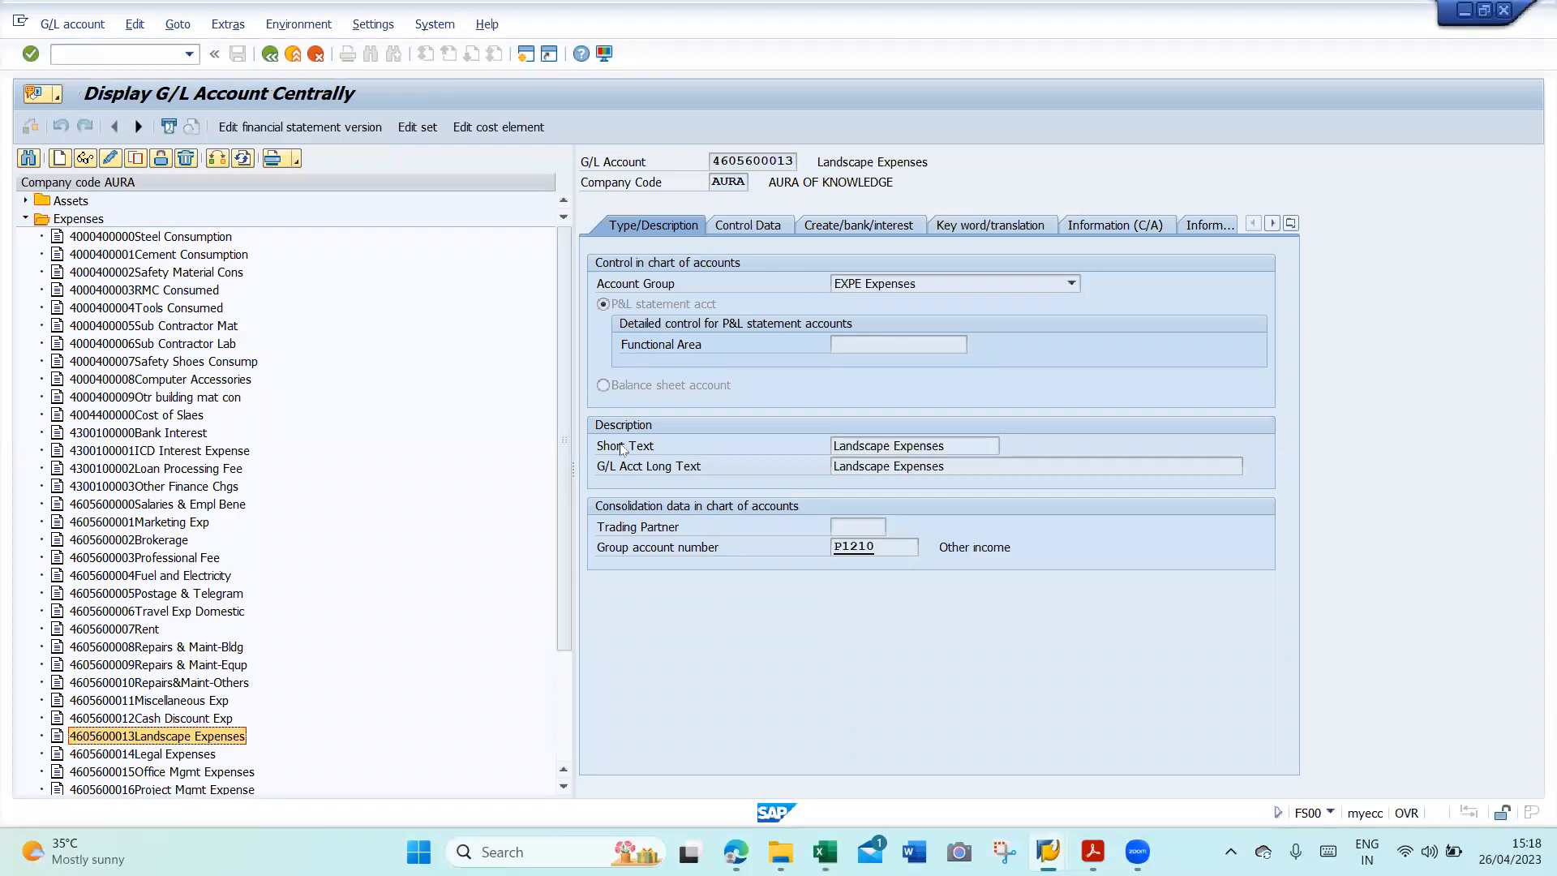
left_click(841, 227)
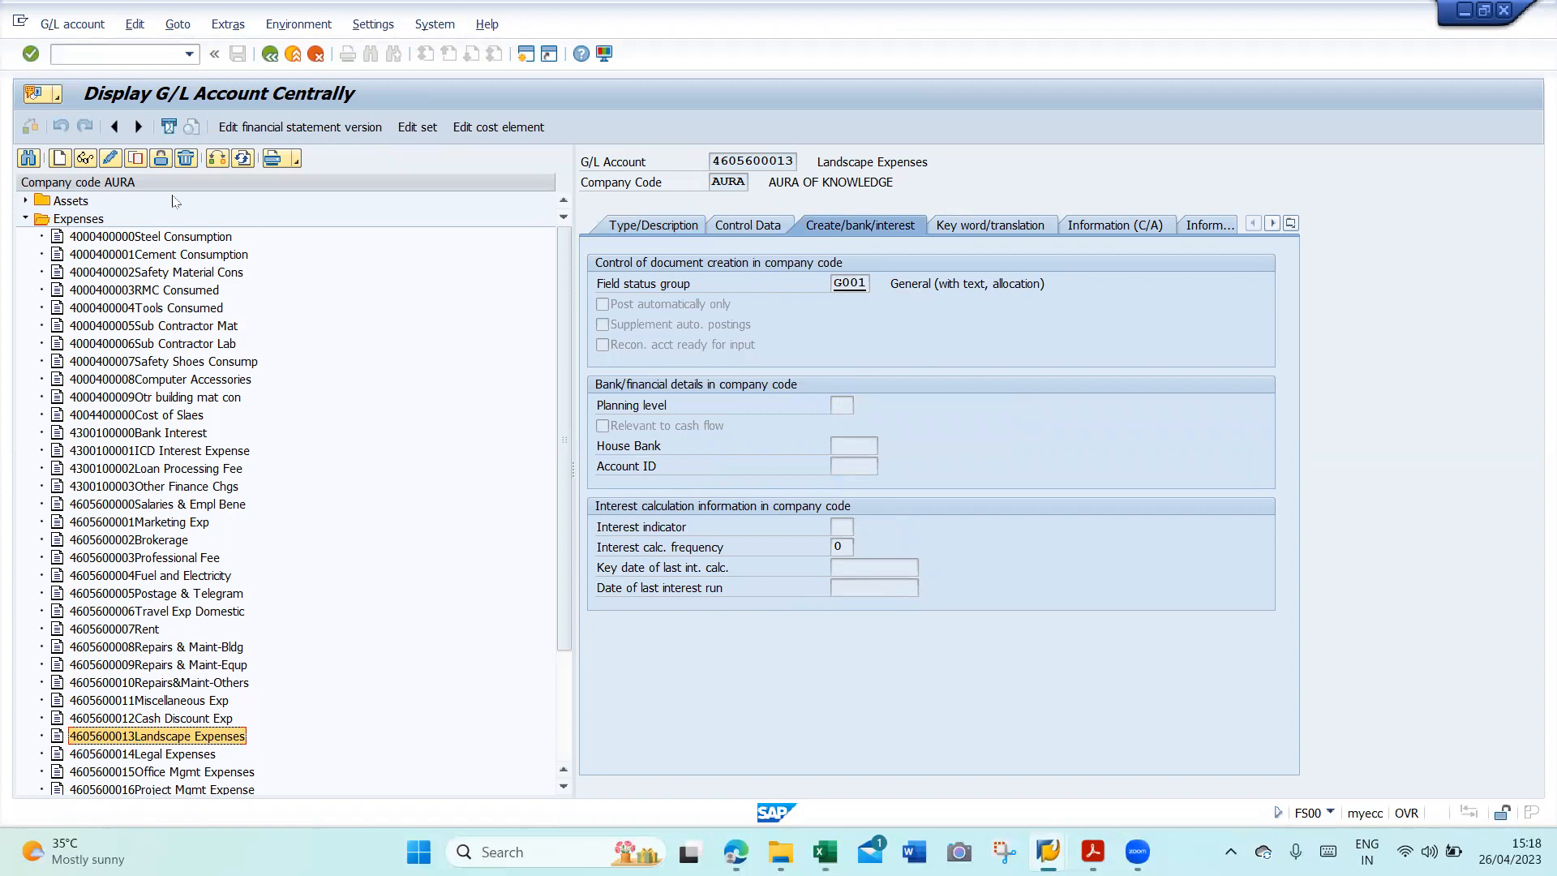
left_click(113, 157)
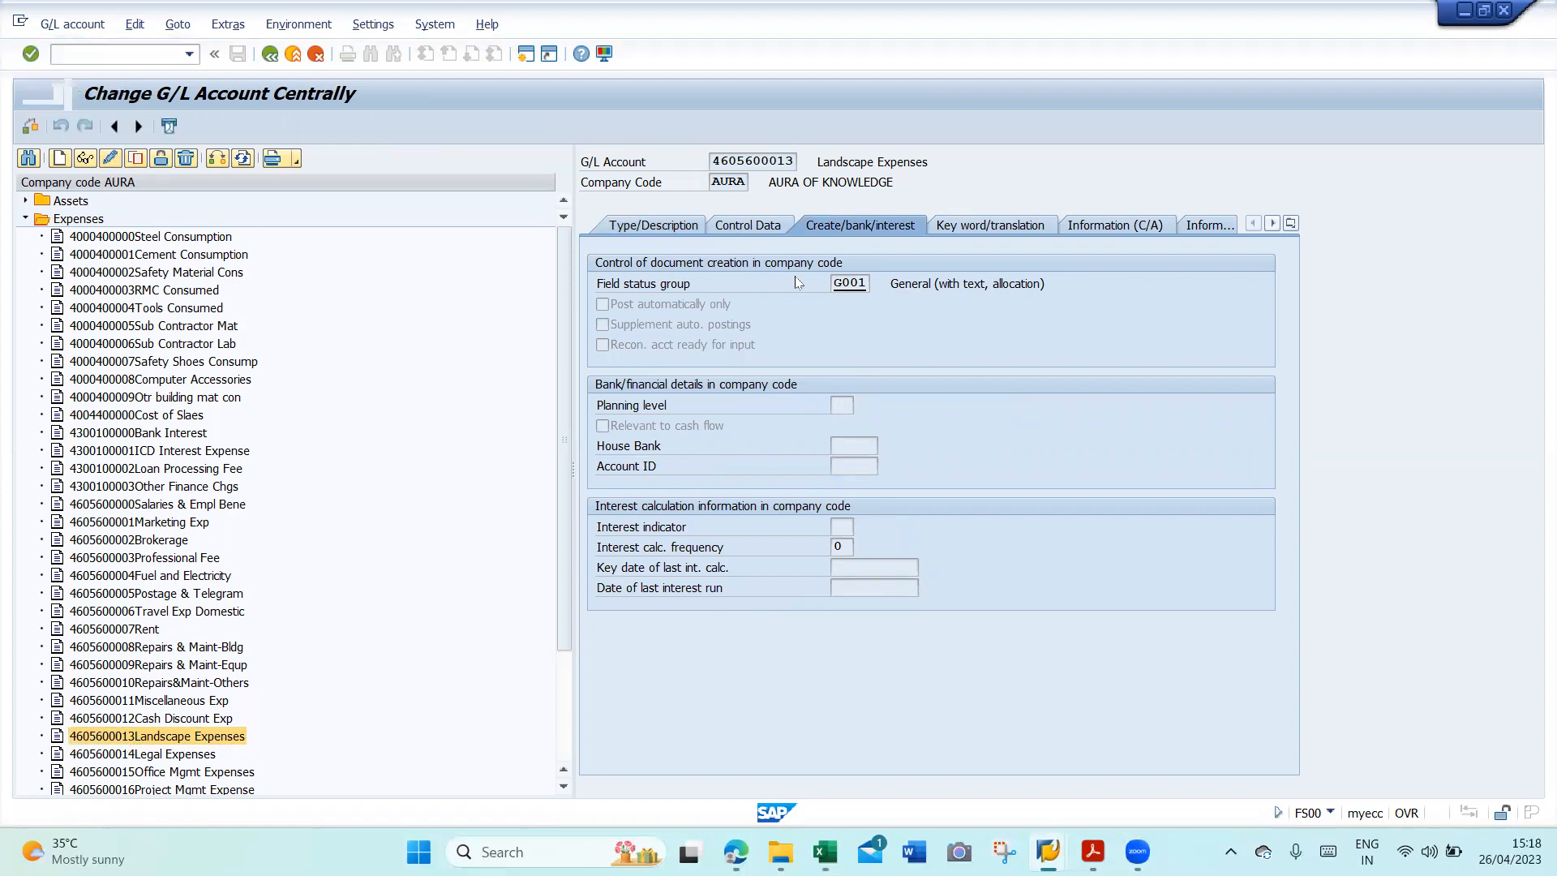
left_click(849, 282)
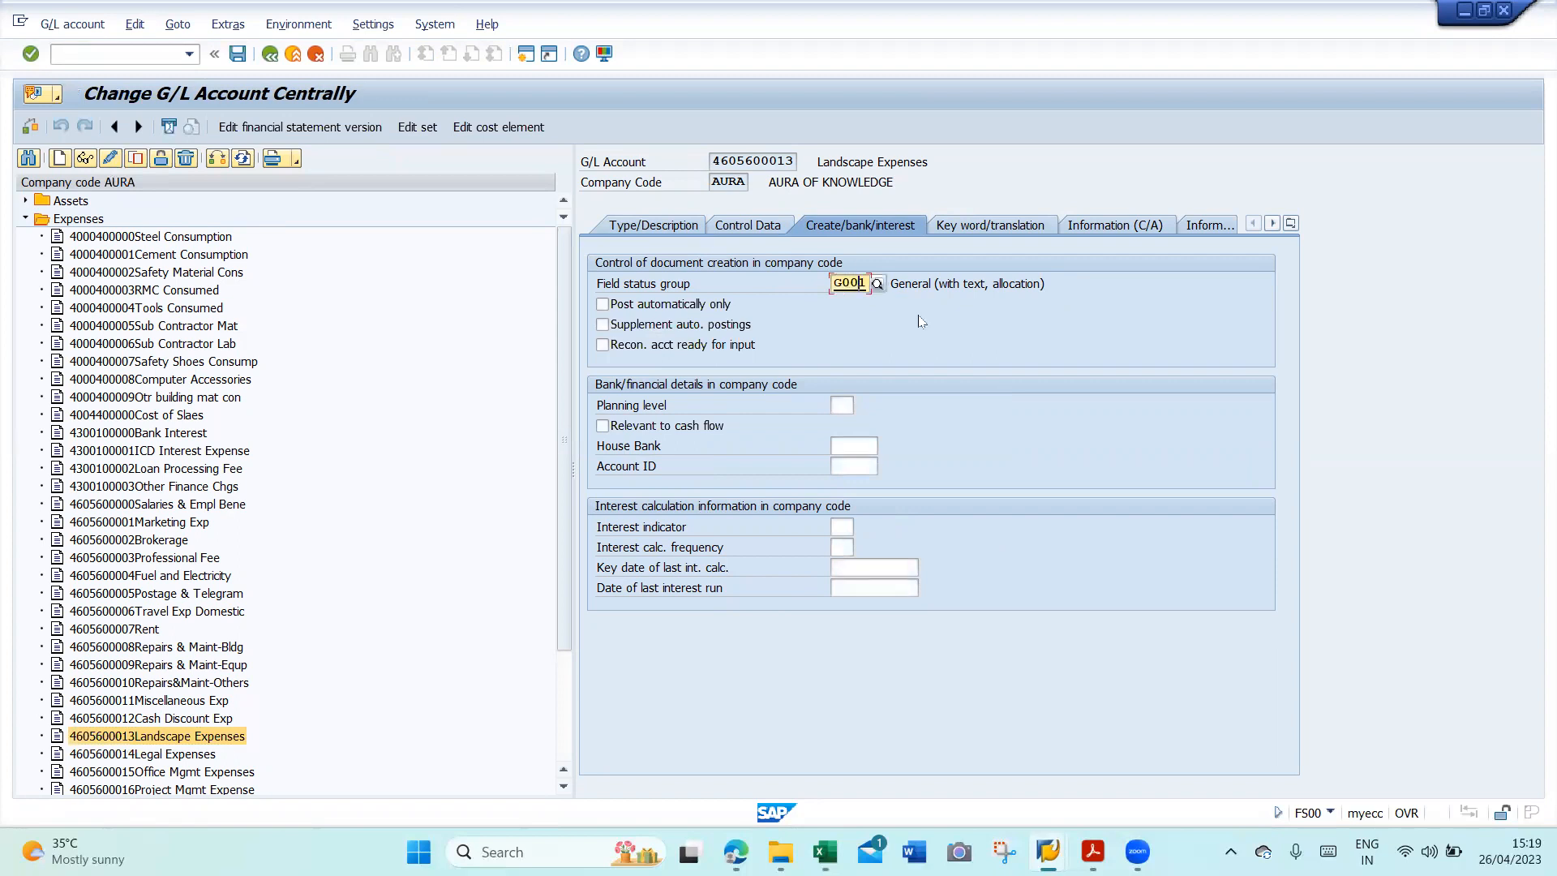
key("BackSpace")
key("BackSpace")
key("BackSpace")
key("BackSpace")
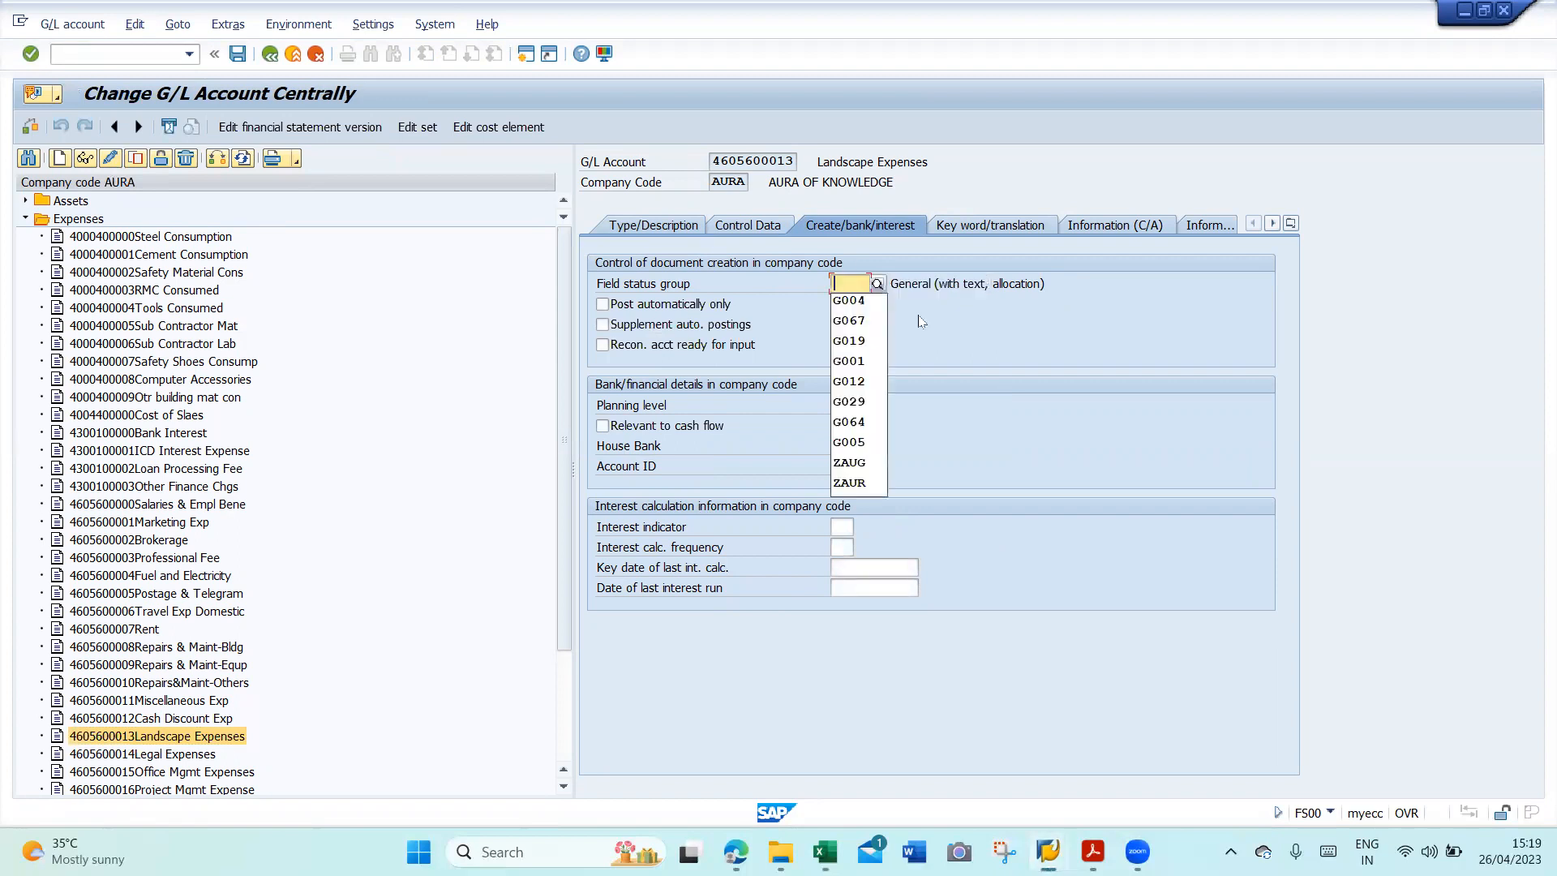
key("Down")
key("Return")
key("Return")
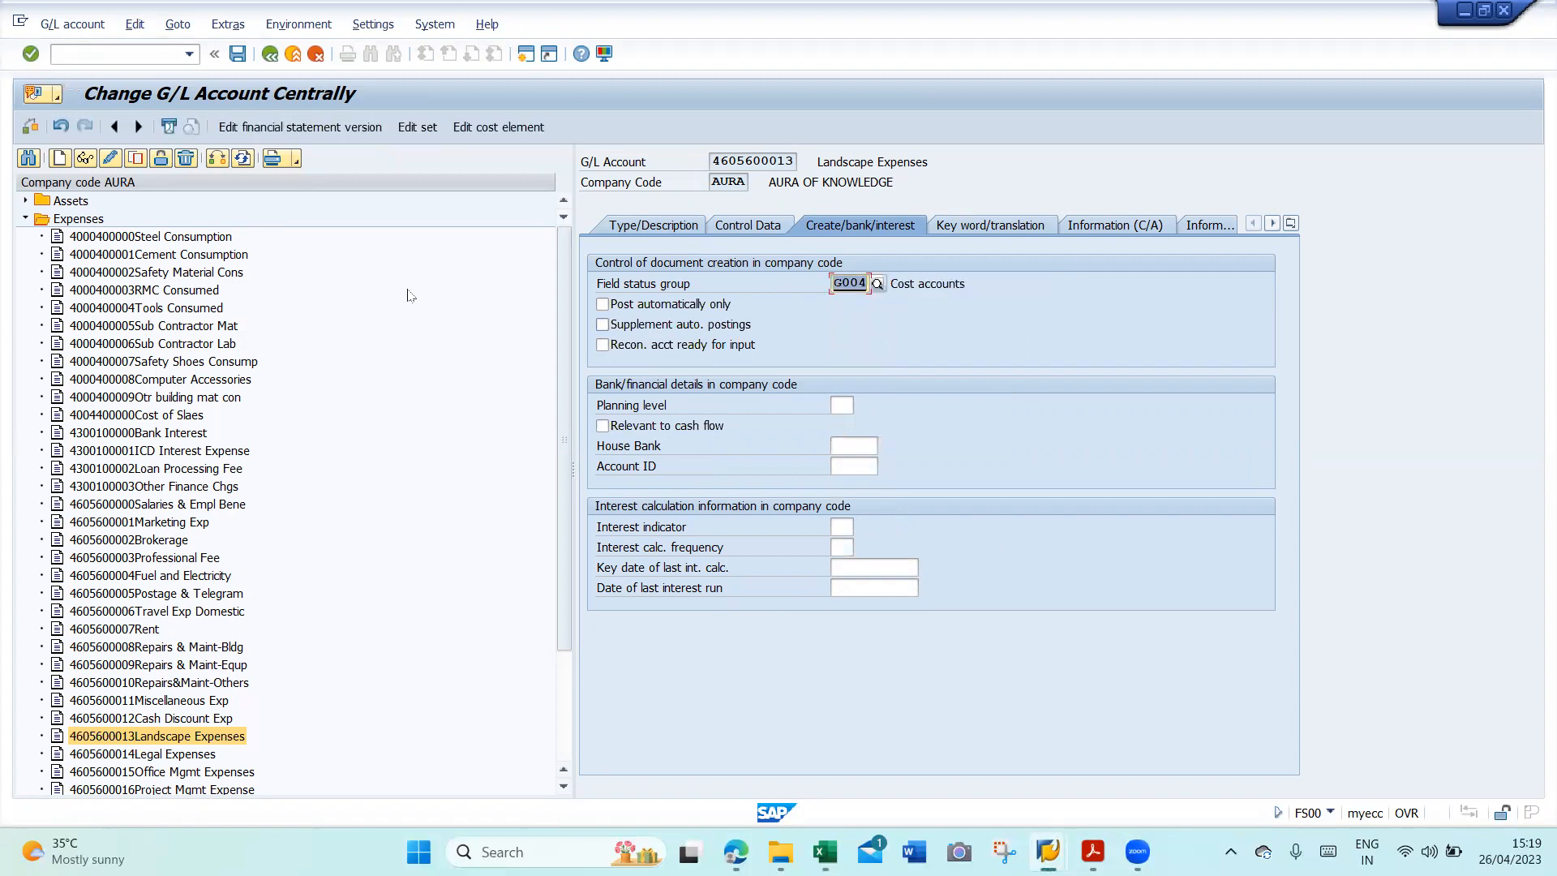
left_click(239, 55)
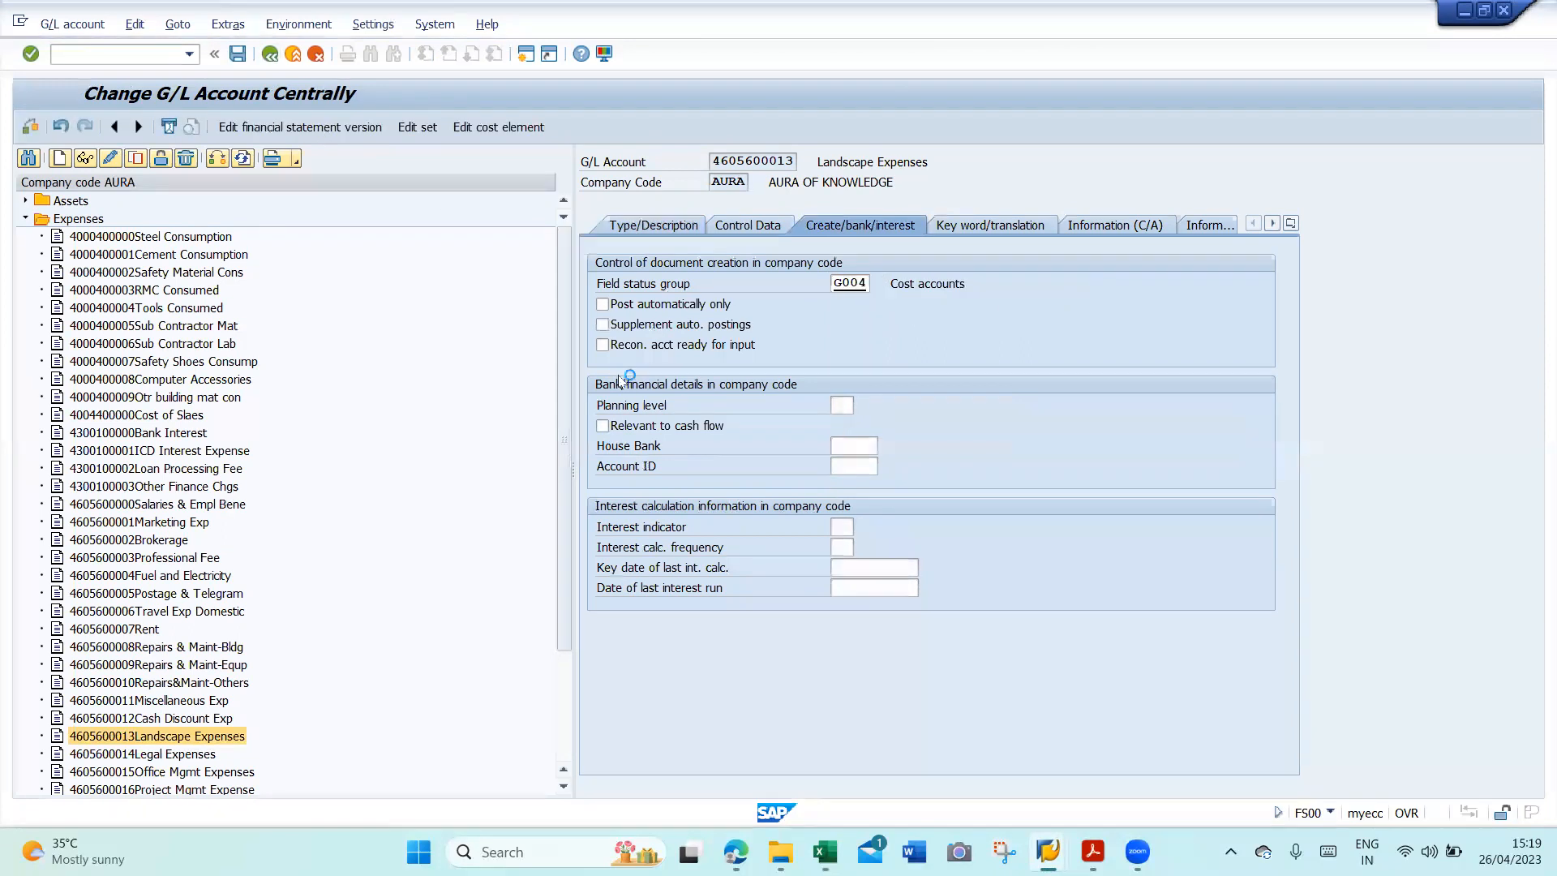
- Return to the vendor invoice, revalidate its entries and delete the Landscape Expenses line item
key("alt+Tab")
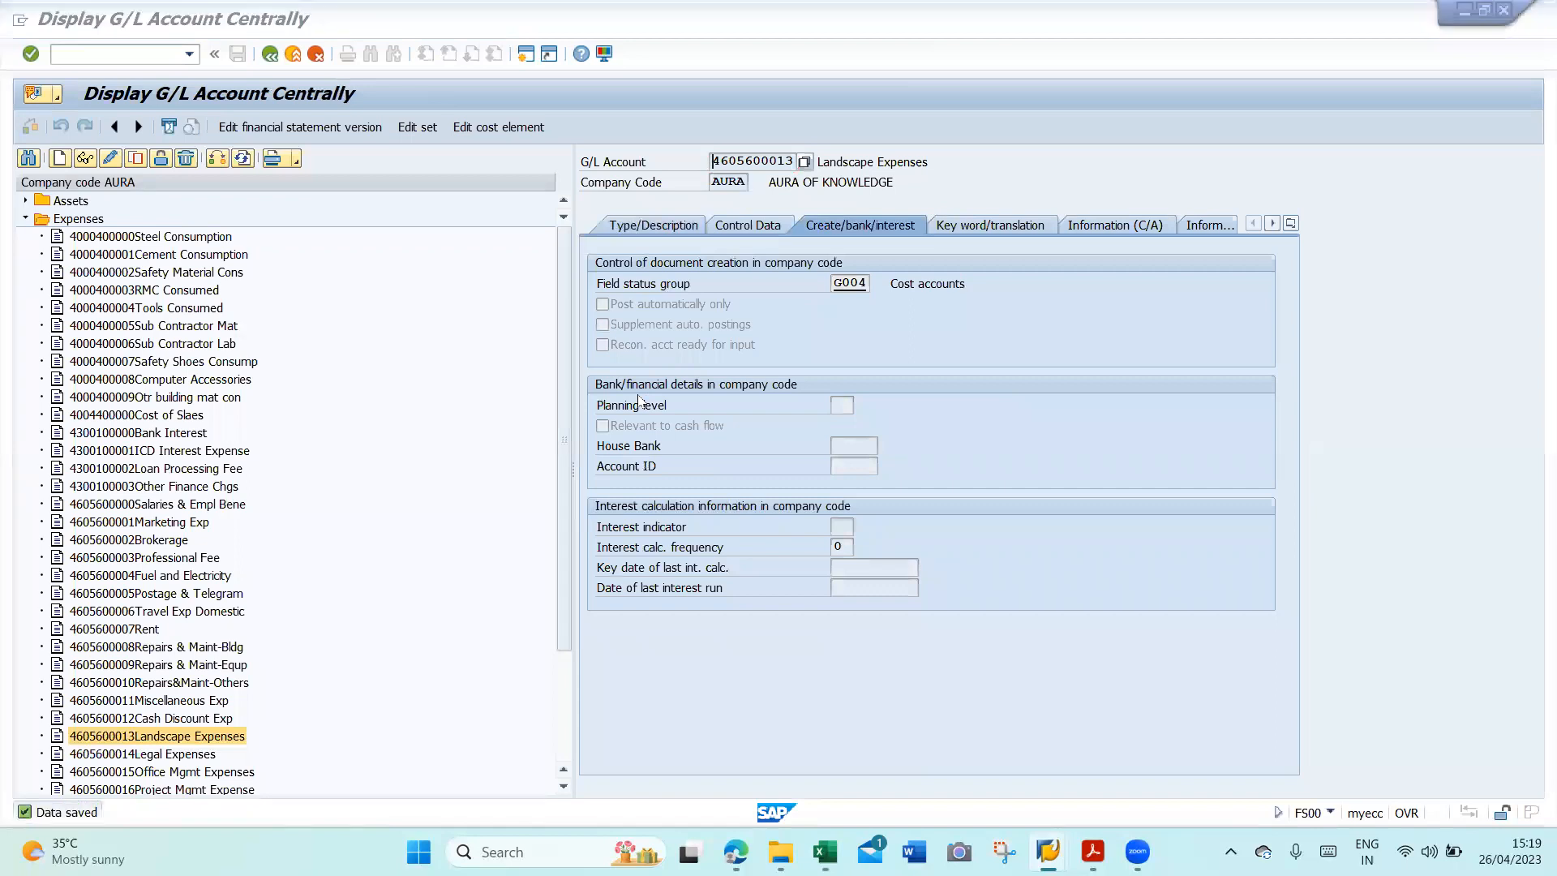
left_click(333, 490)
key("Return")
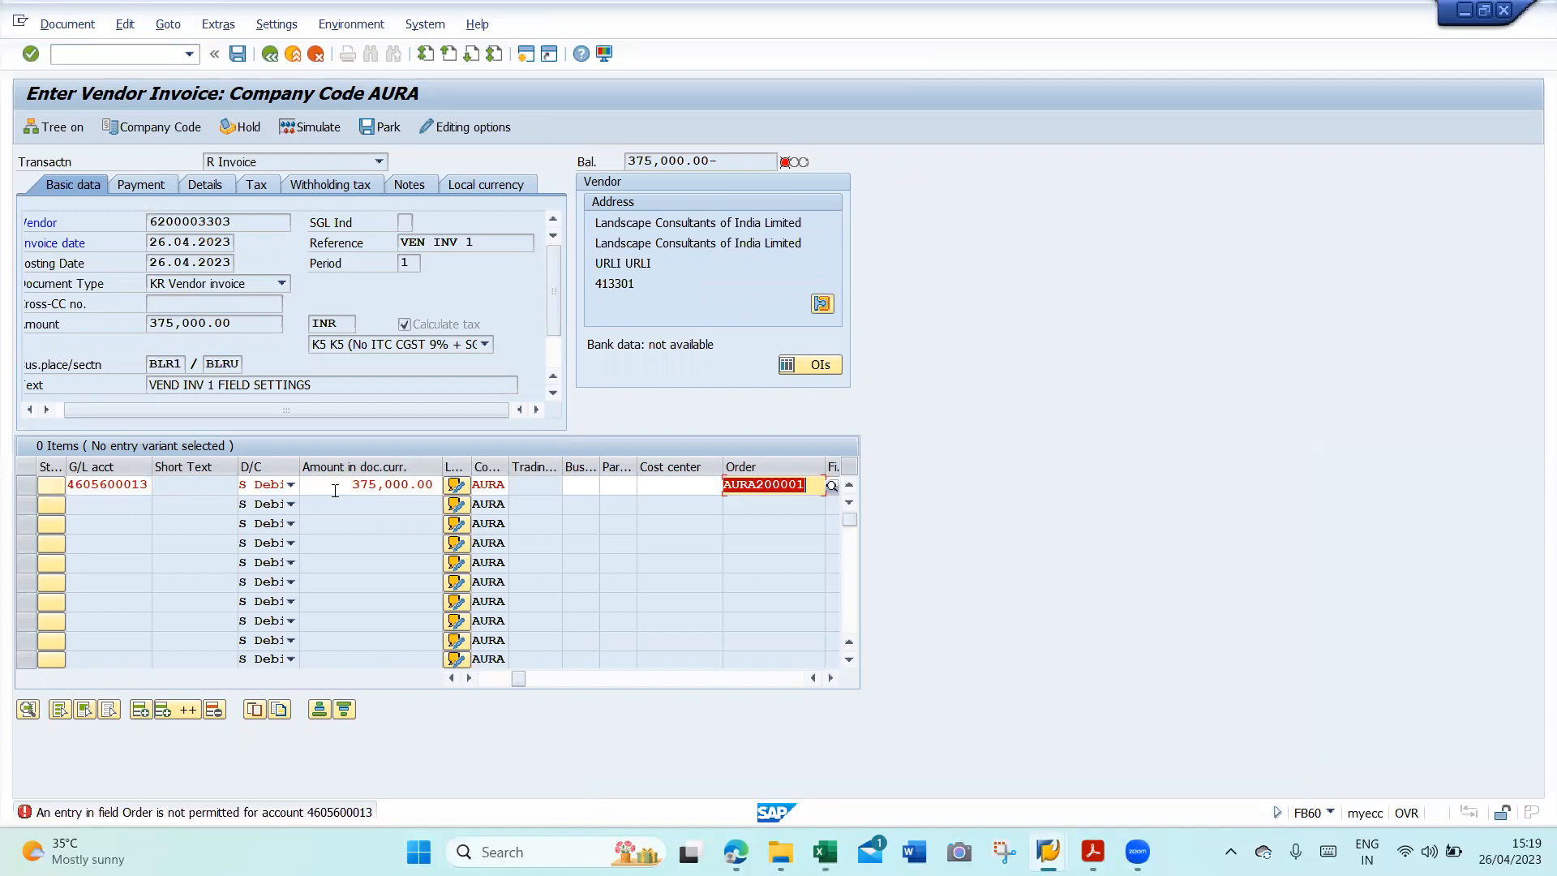
left_click(315, 55)
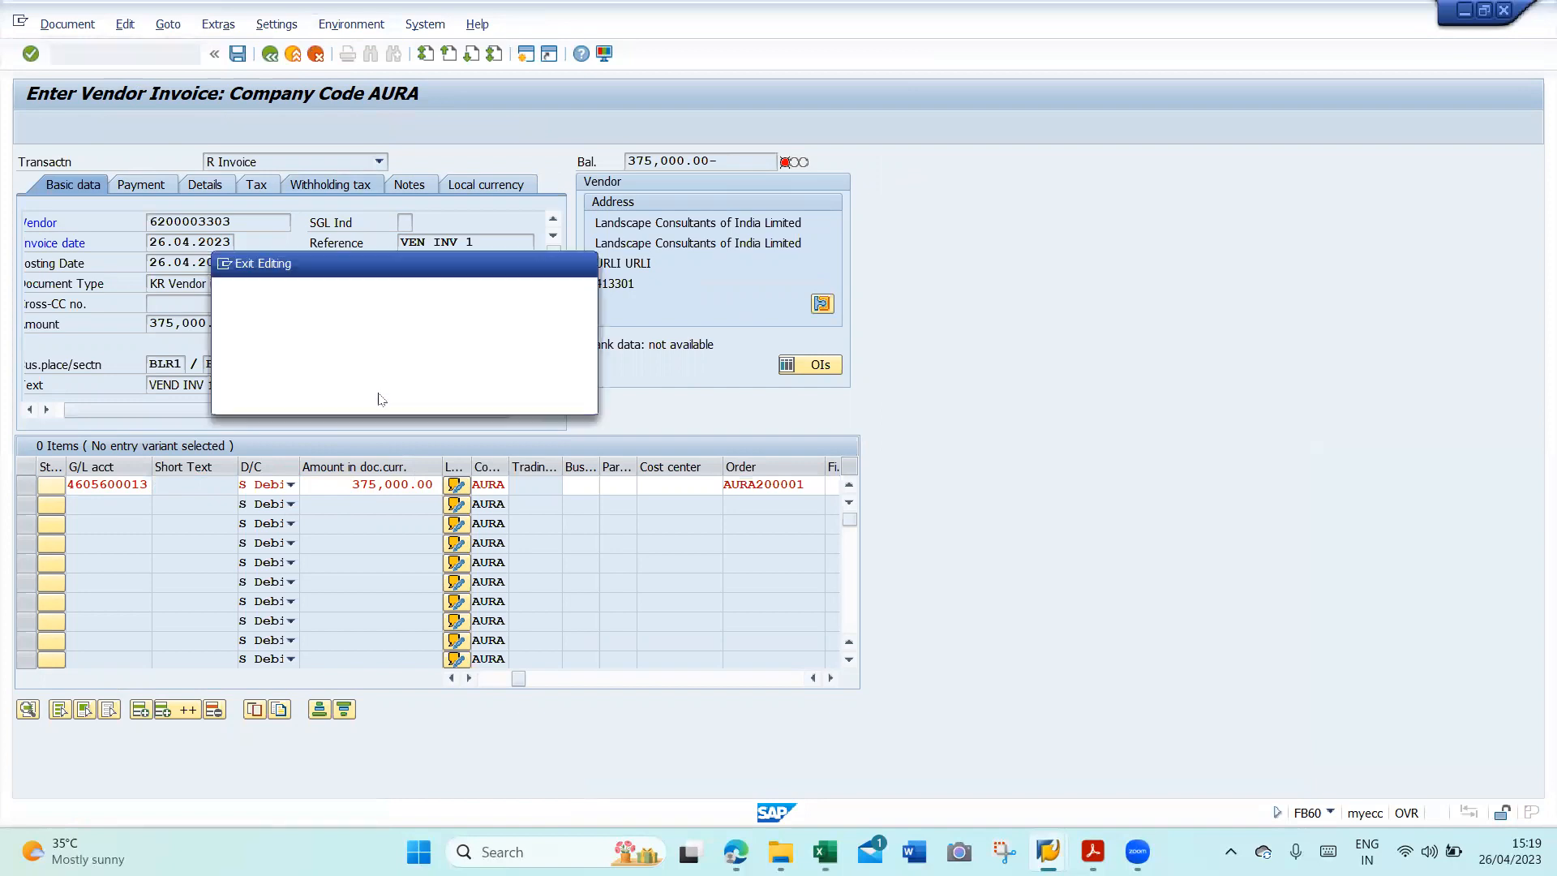
left_click(474, 397)
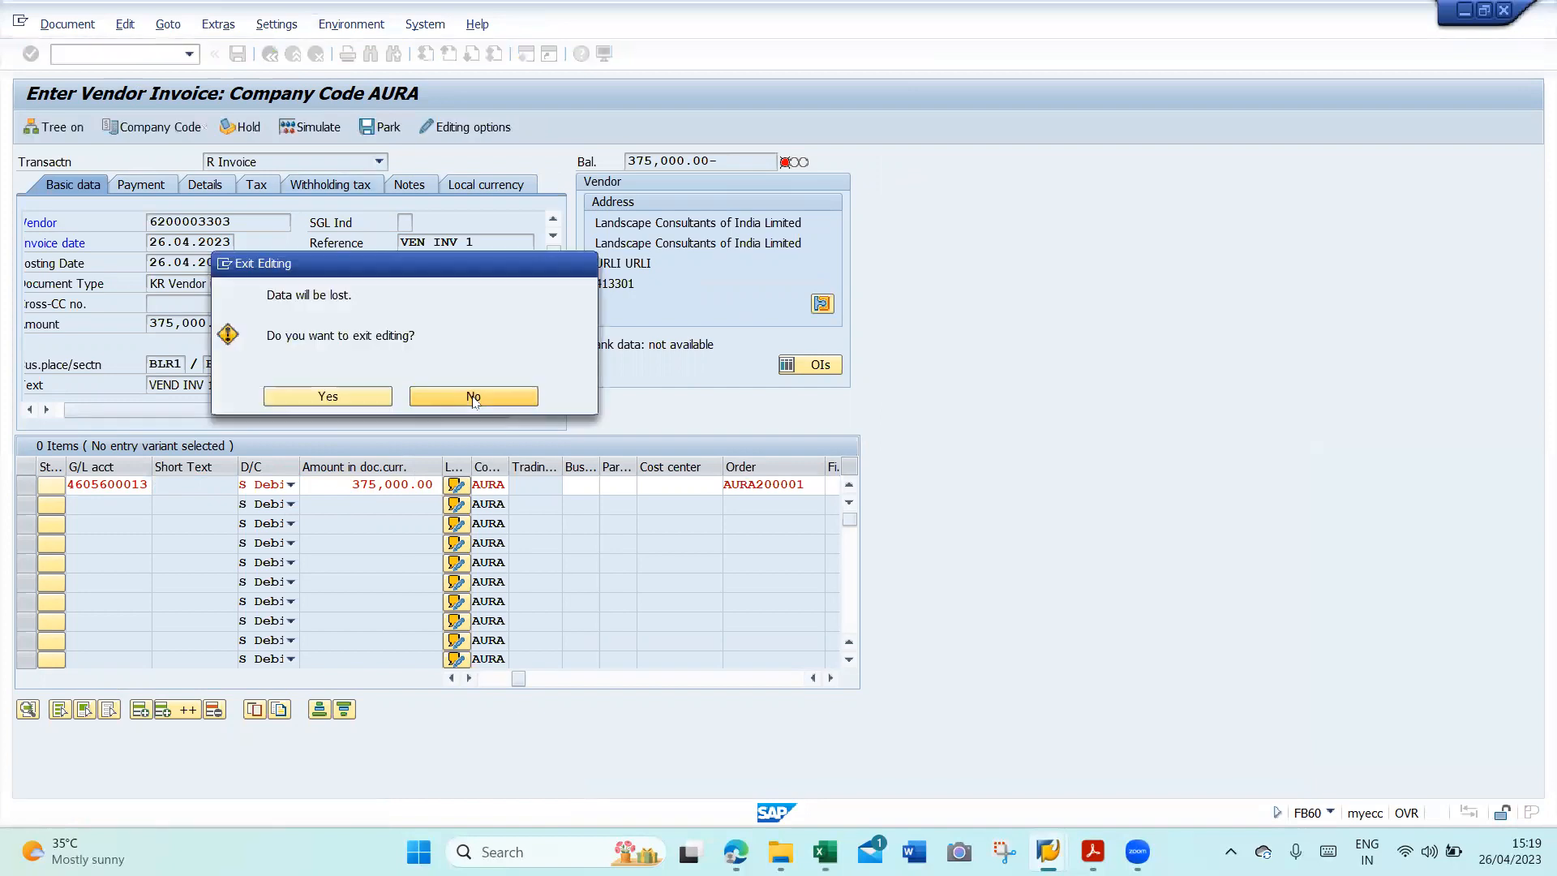
left_click(25, 487)
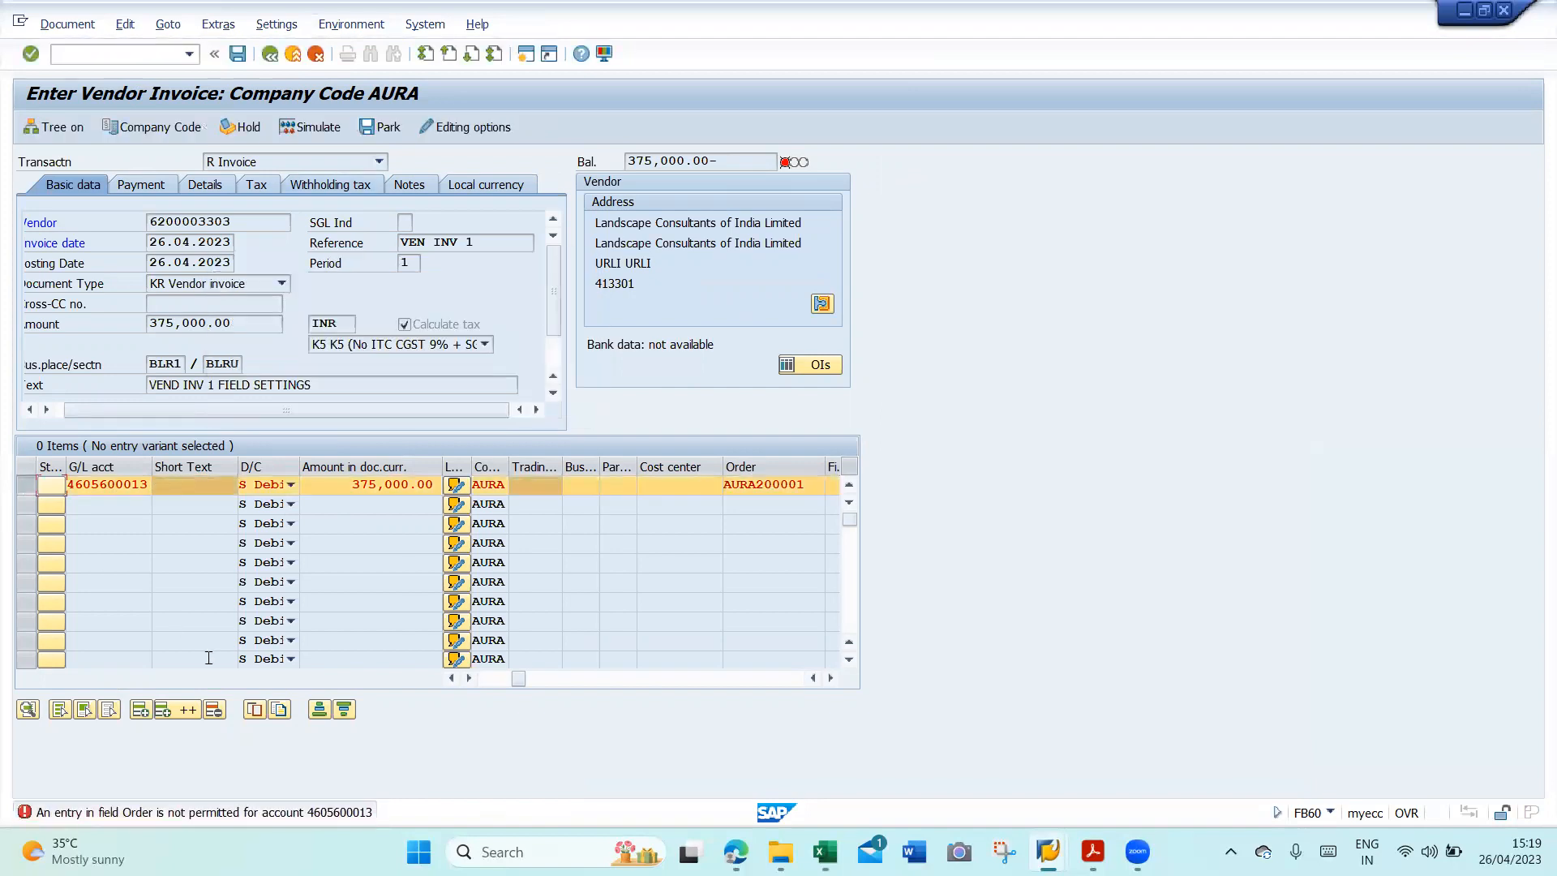
left_click(214, 711)
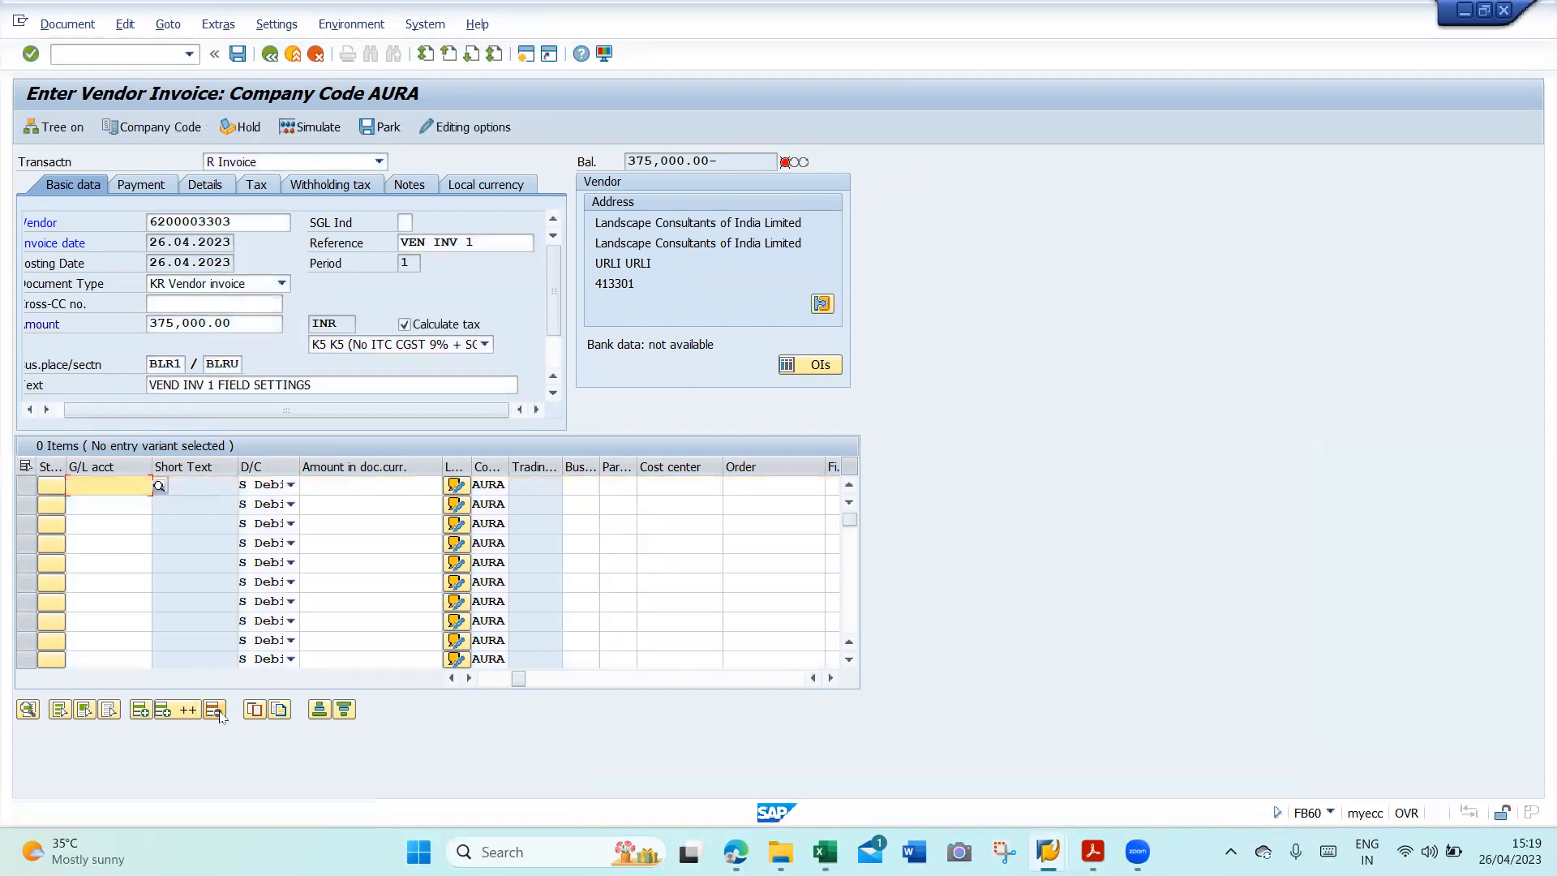
key("BackSpace")
key("Down")
key("Return")
key("Tab")
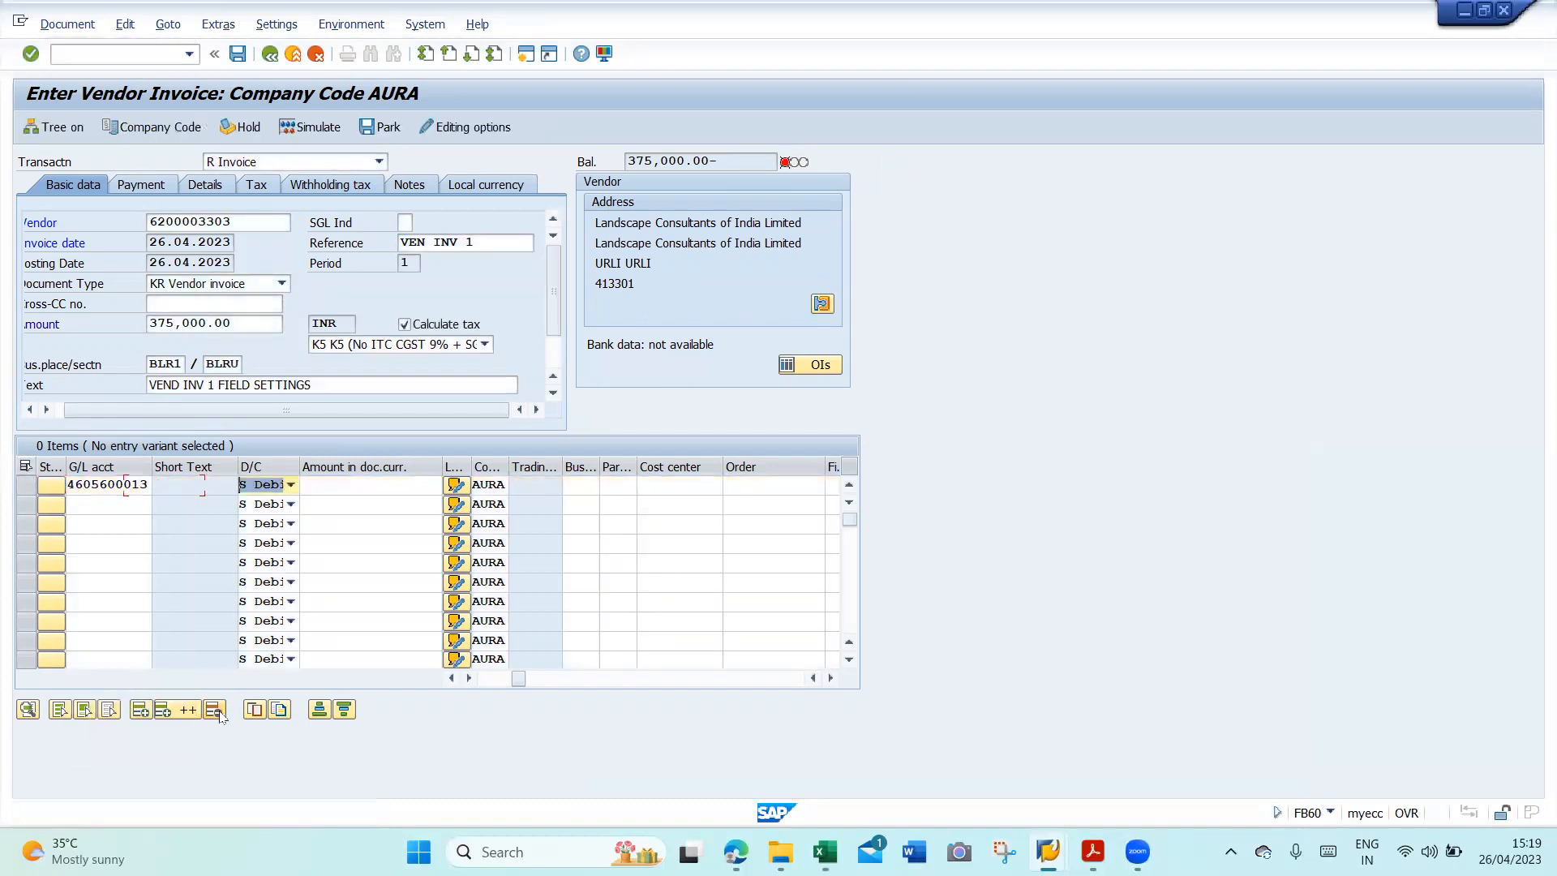
key("Tab")
type("375000")
key("Tab")
key("Tab")
key("Tab")
key("Tab")
key("Tab")
key("Tab")
key("Tab")
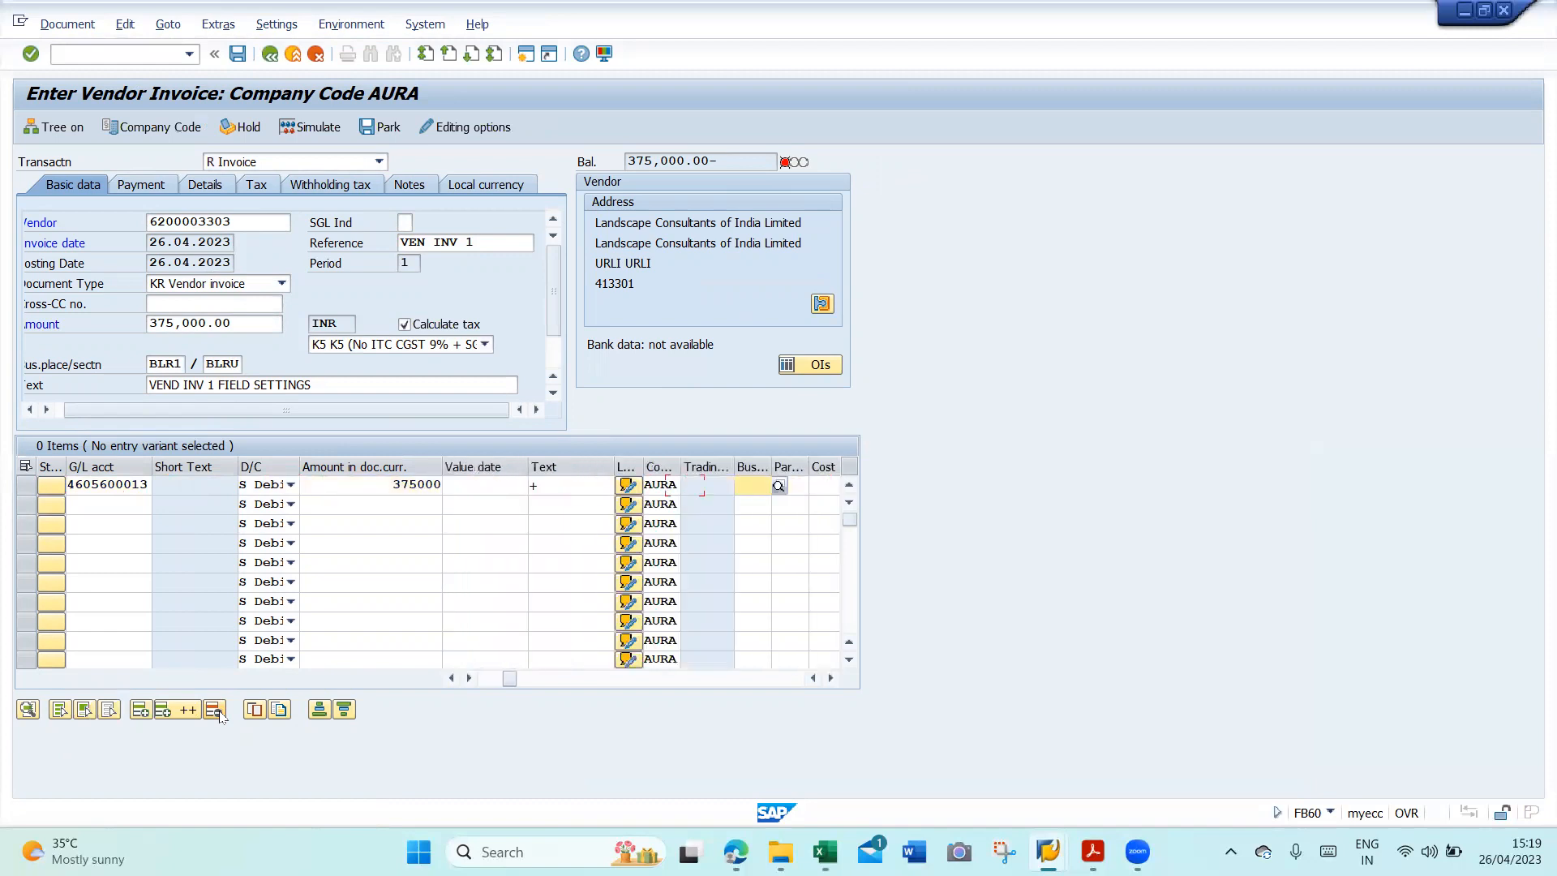
- Try to assign the re-entered Landscape Expenses line to internal order AURA200001 without a cost center
key("Tab")
key("Tab")
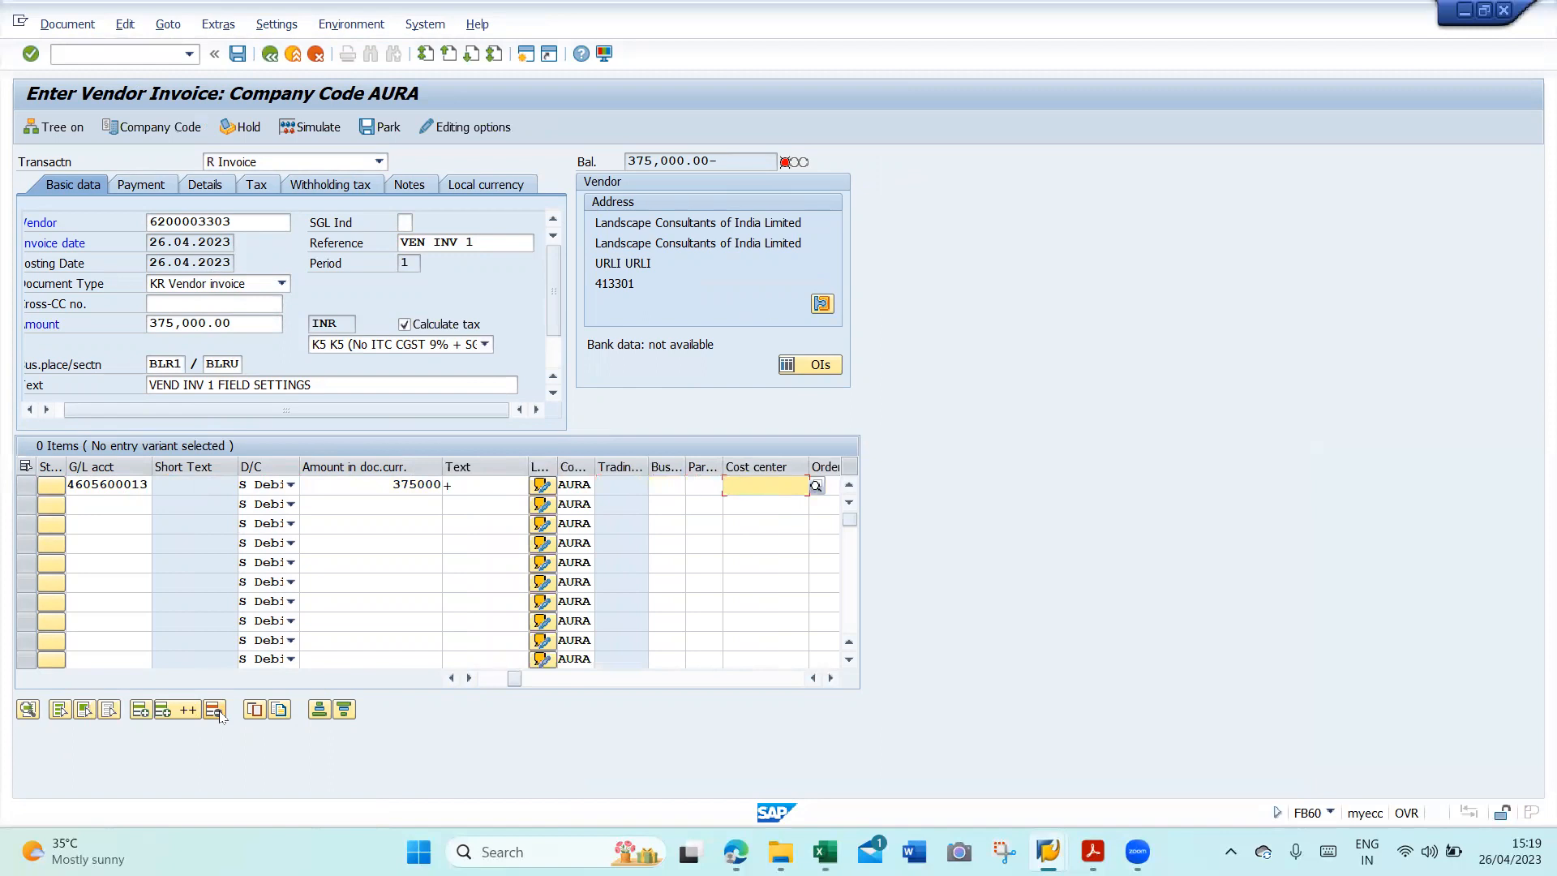
key("Tab")
key("BackSpace")
key("Down")
key("Return")
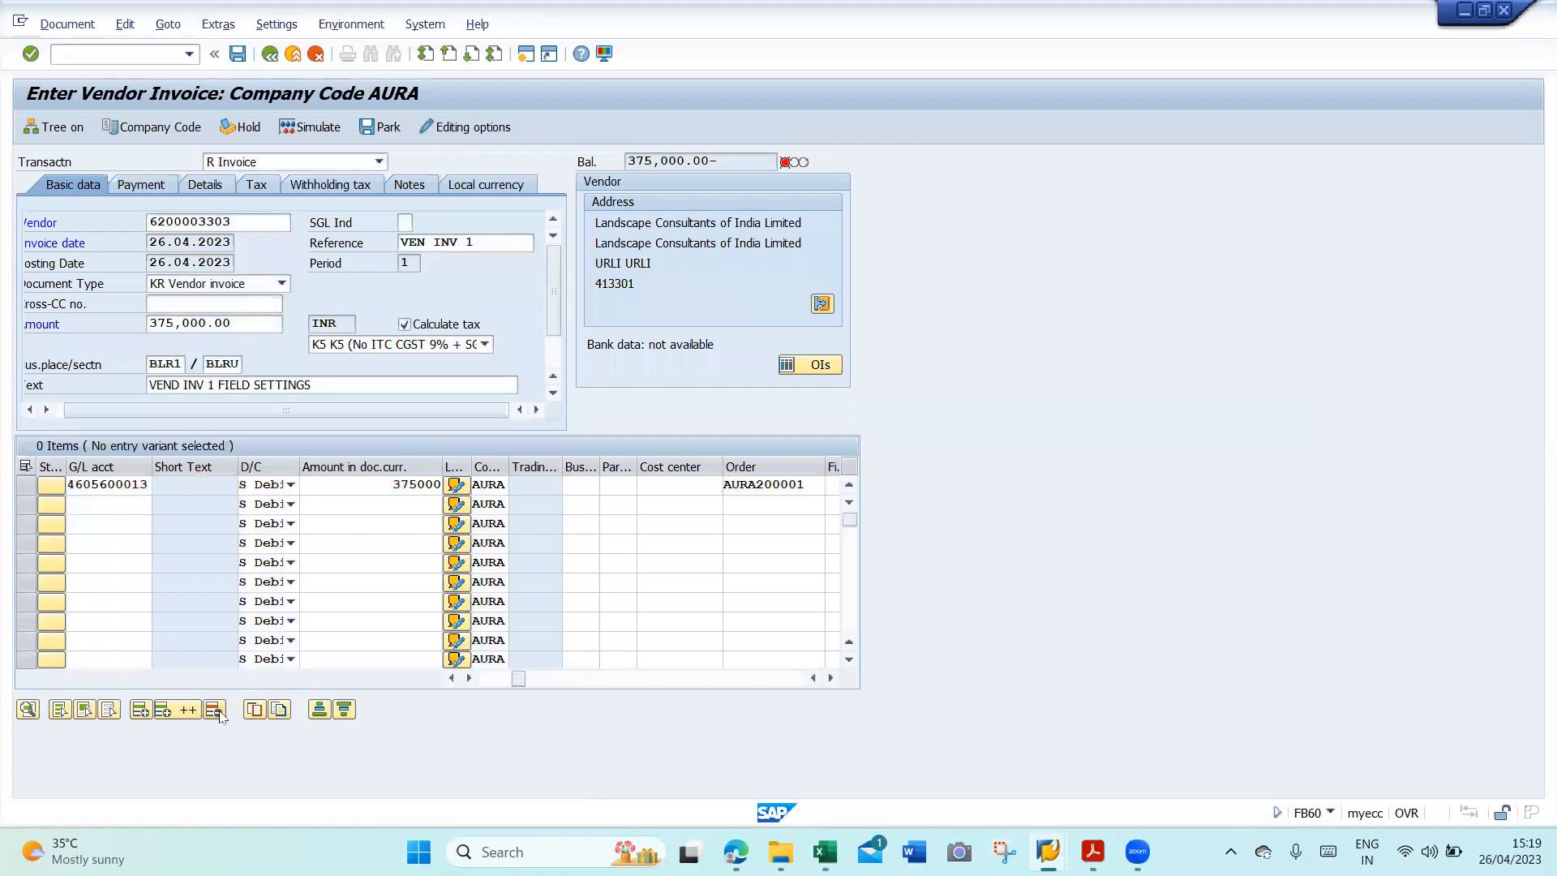
key("Return")
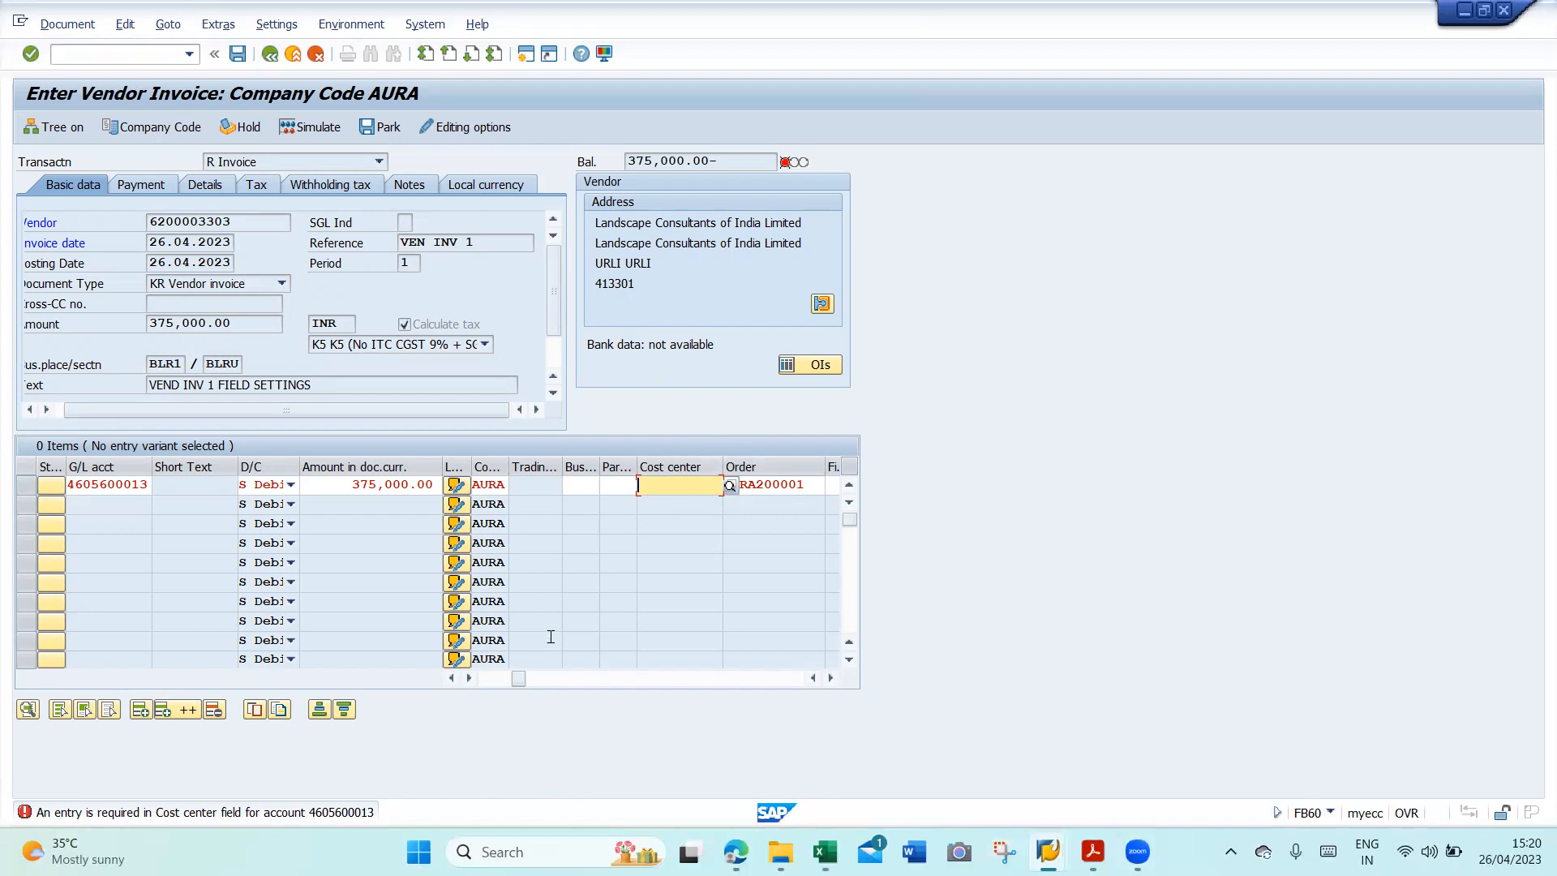
- Start transaction OBC4 for field status variants in a new session and try to position the variant list
key("ctrl+n")
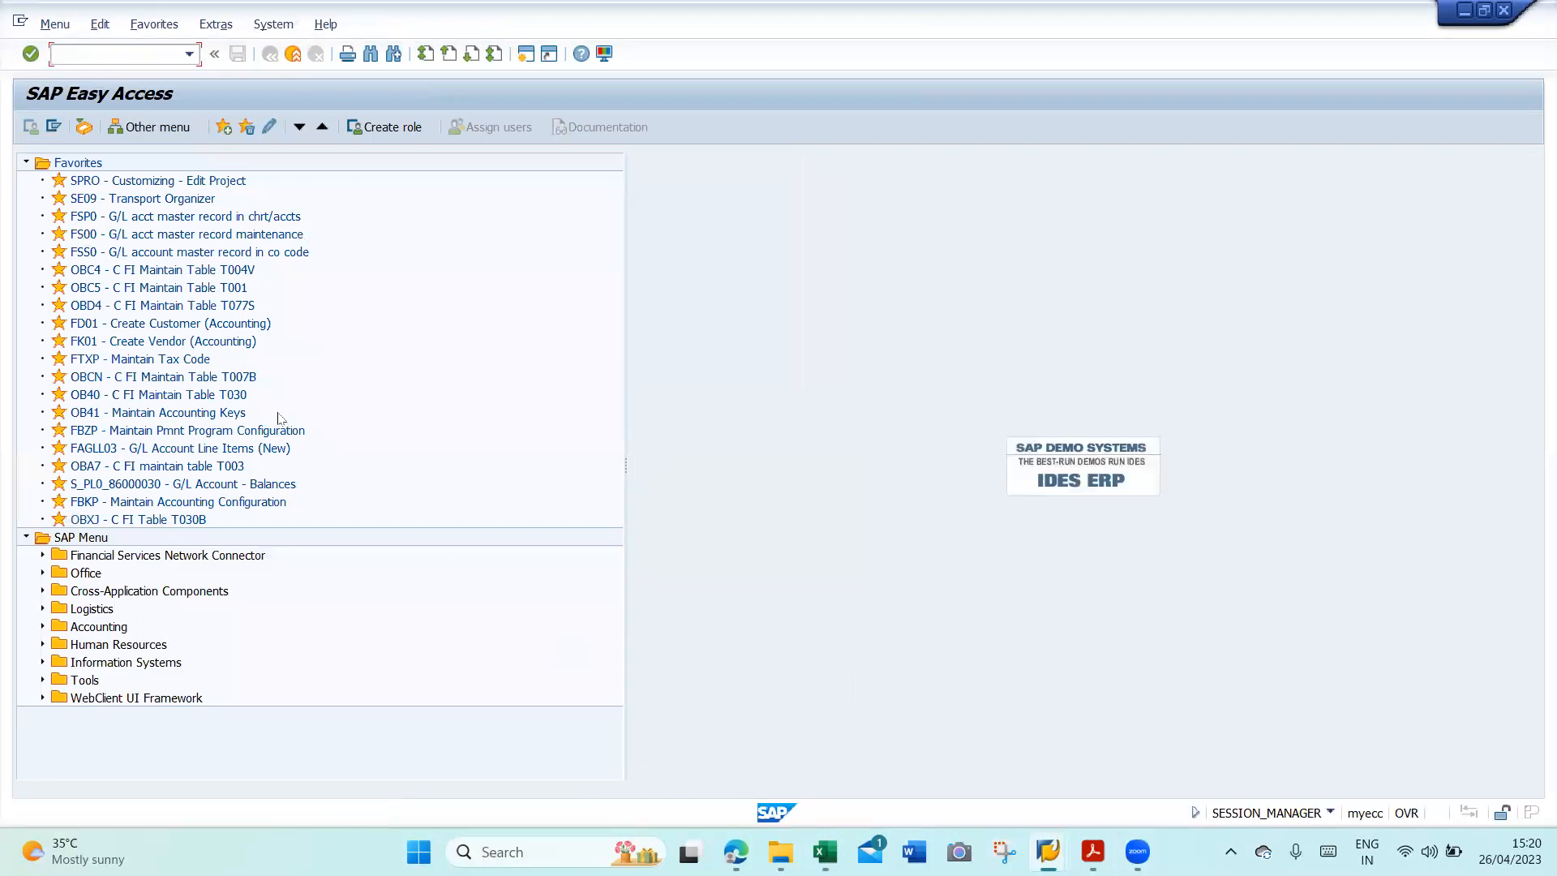
double_click(150, 271)
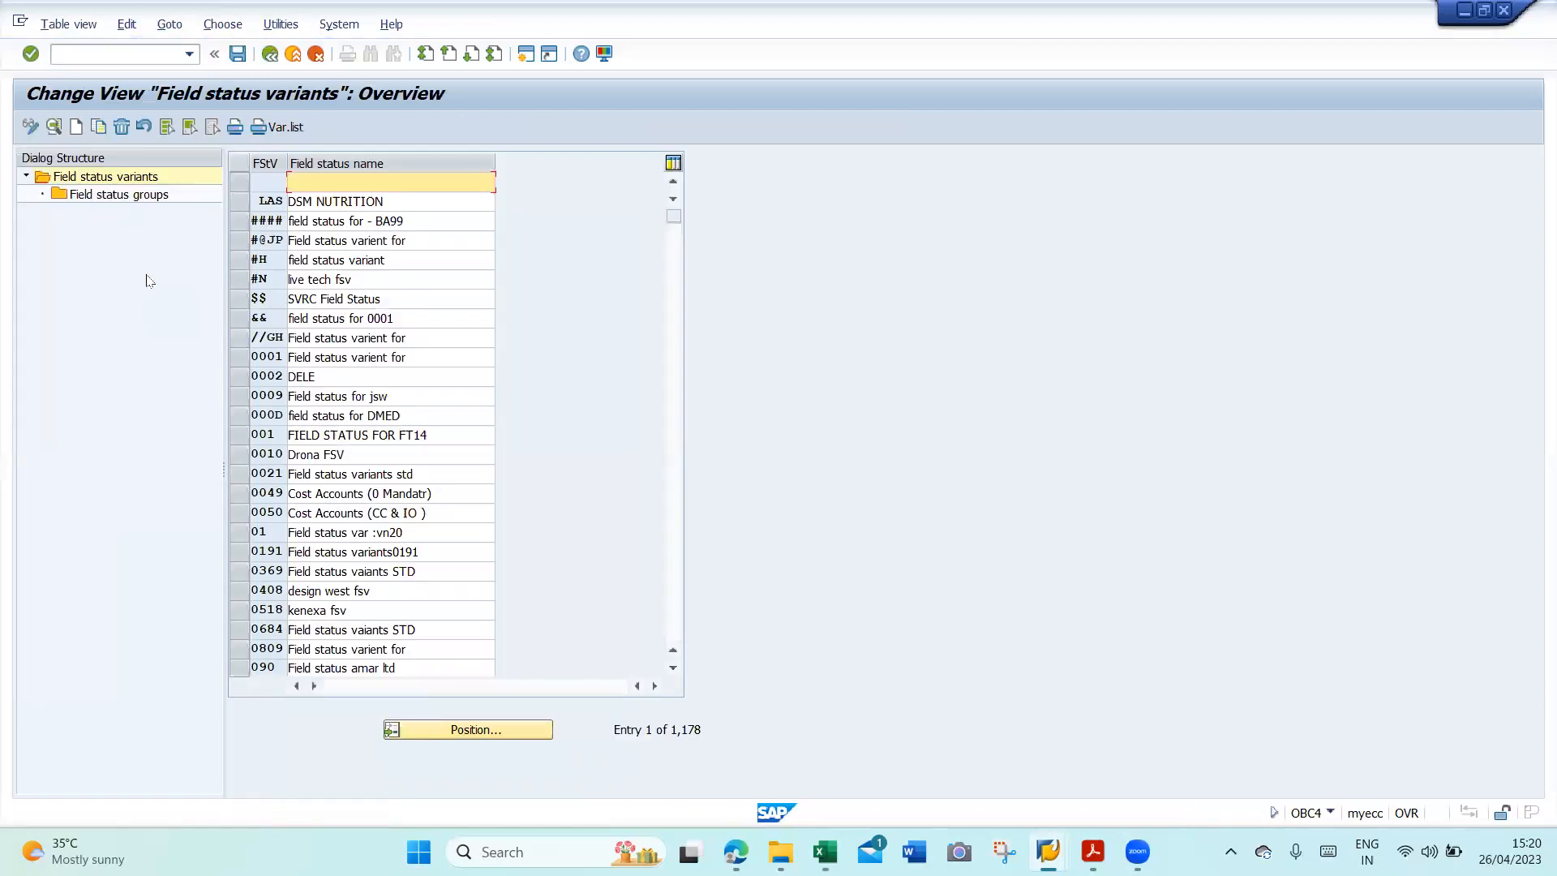
left_click(472, 733)
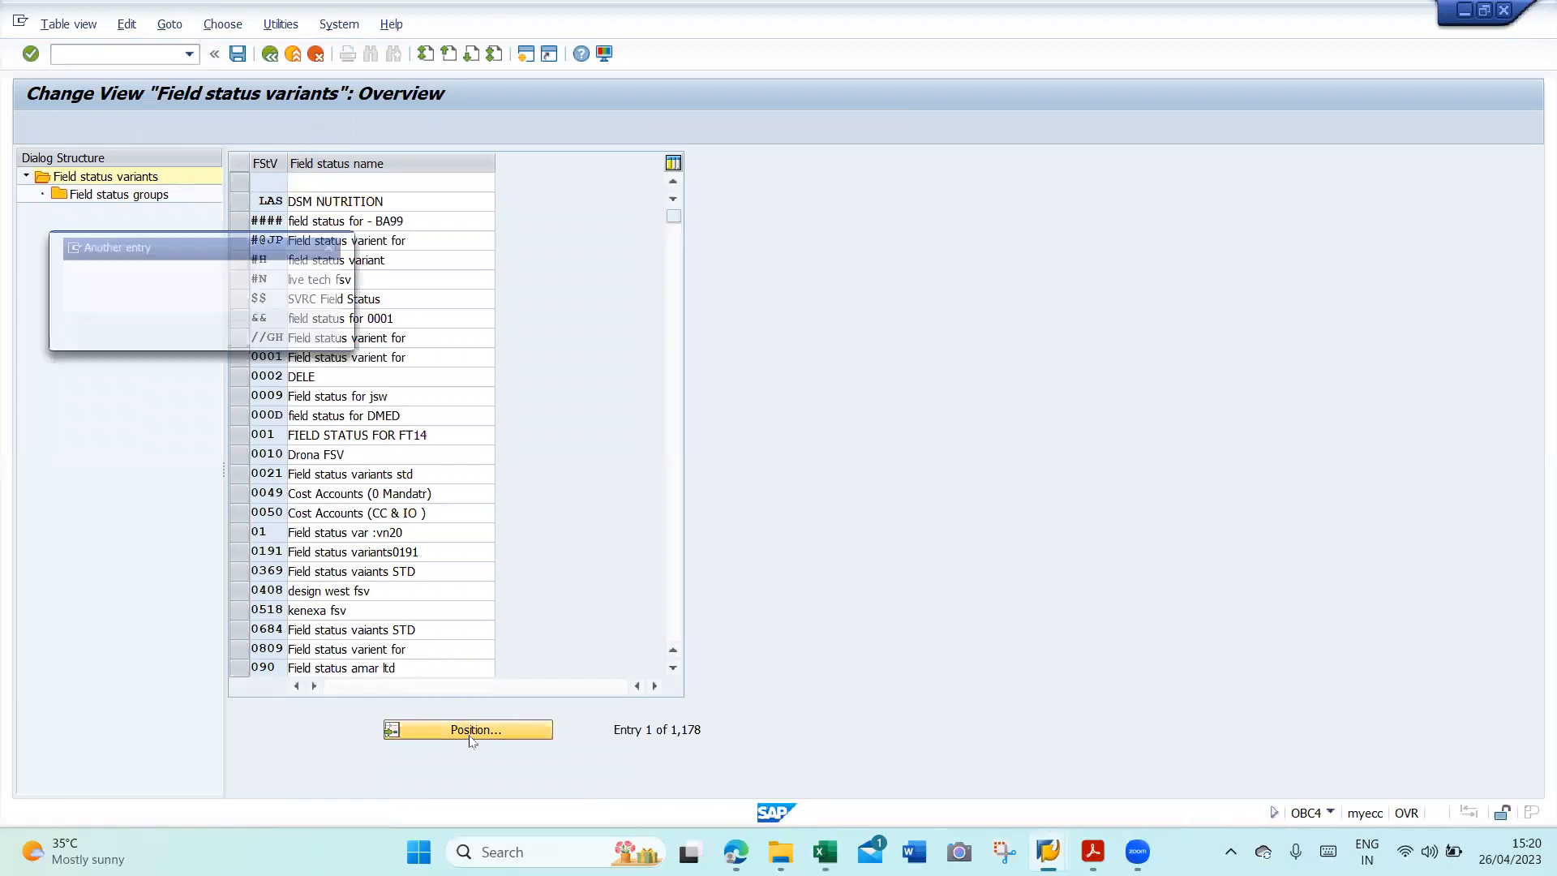
type("R100")
key("Return")
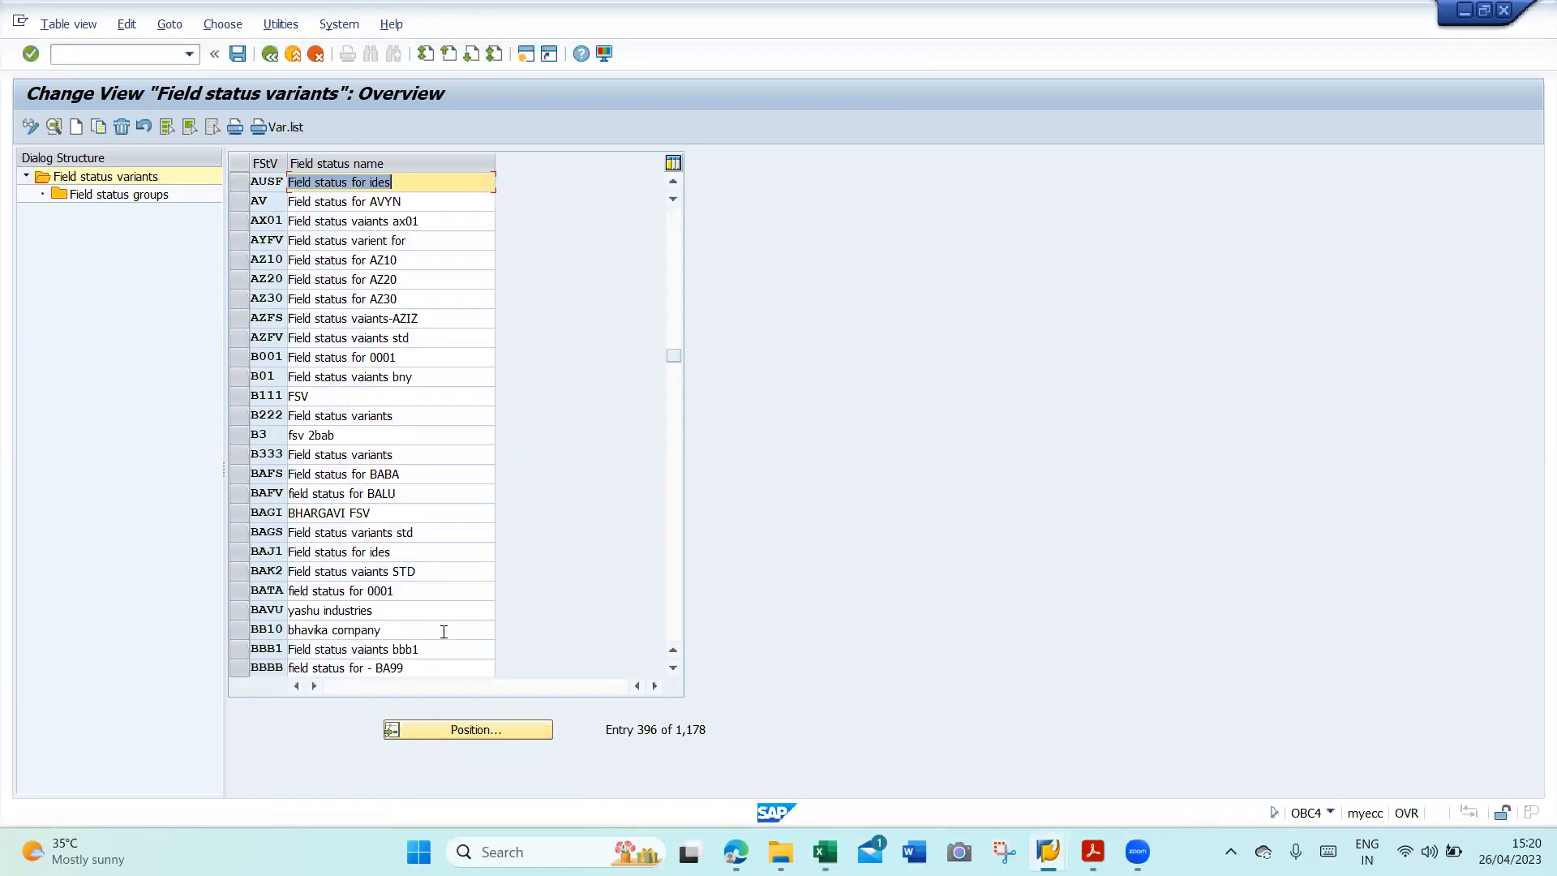
- Find field status variant ZAUR in the list and open its field status groups
left_click(463, 730)
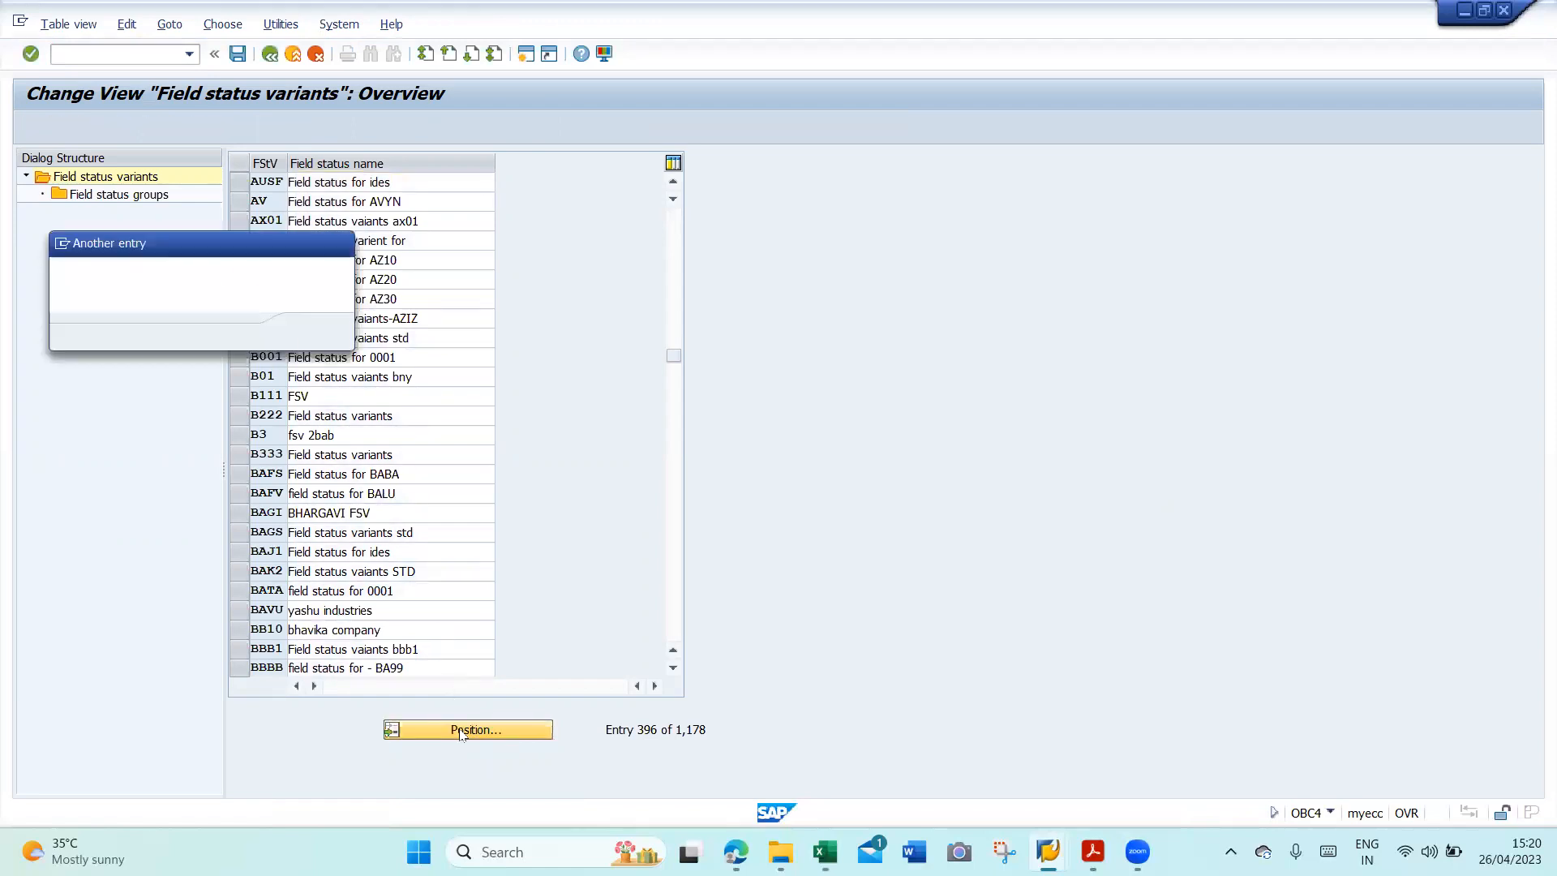
type("ZAUR")
key("Return")
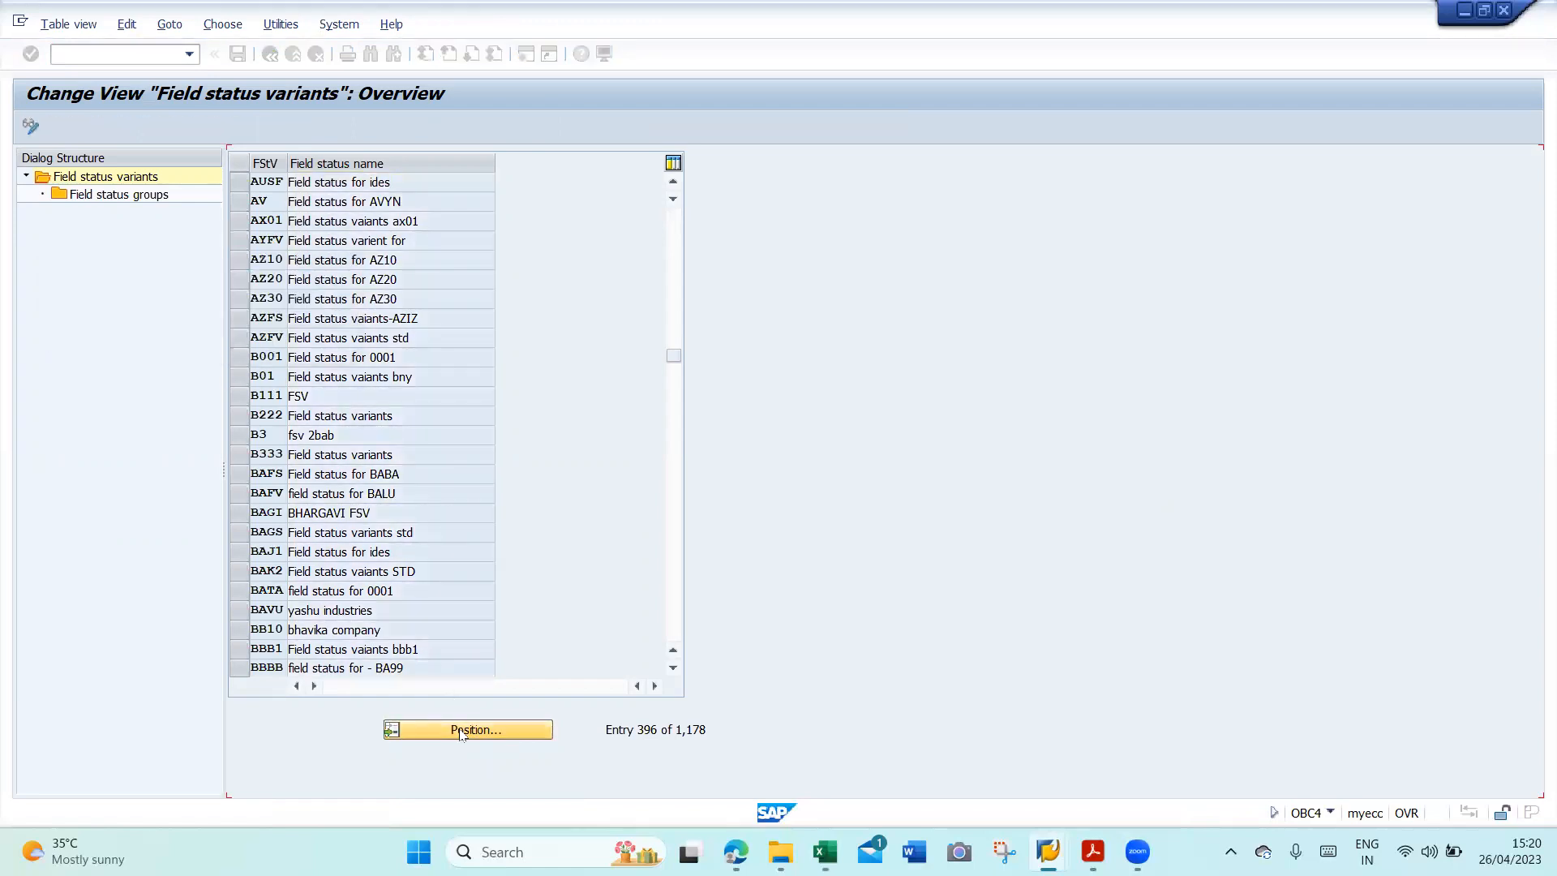
left_click(239, 182)
double_click(122, 195)
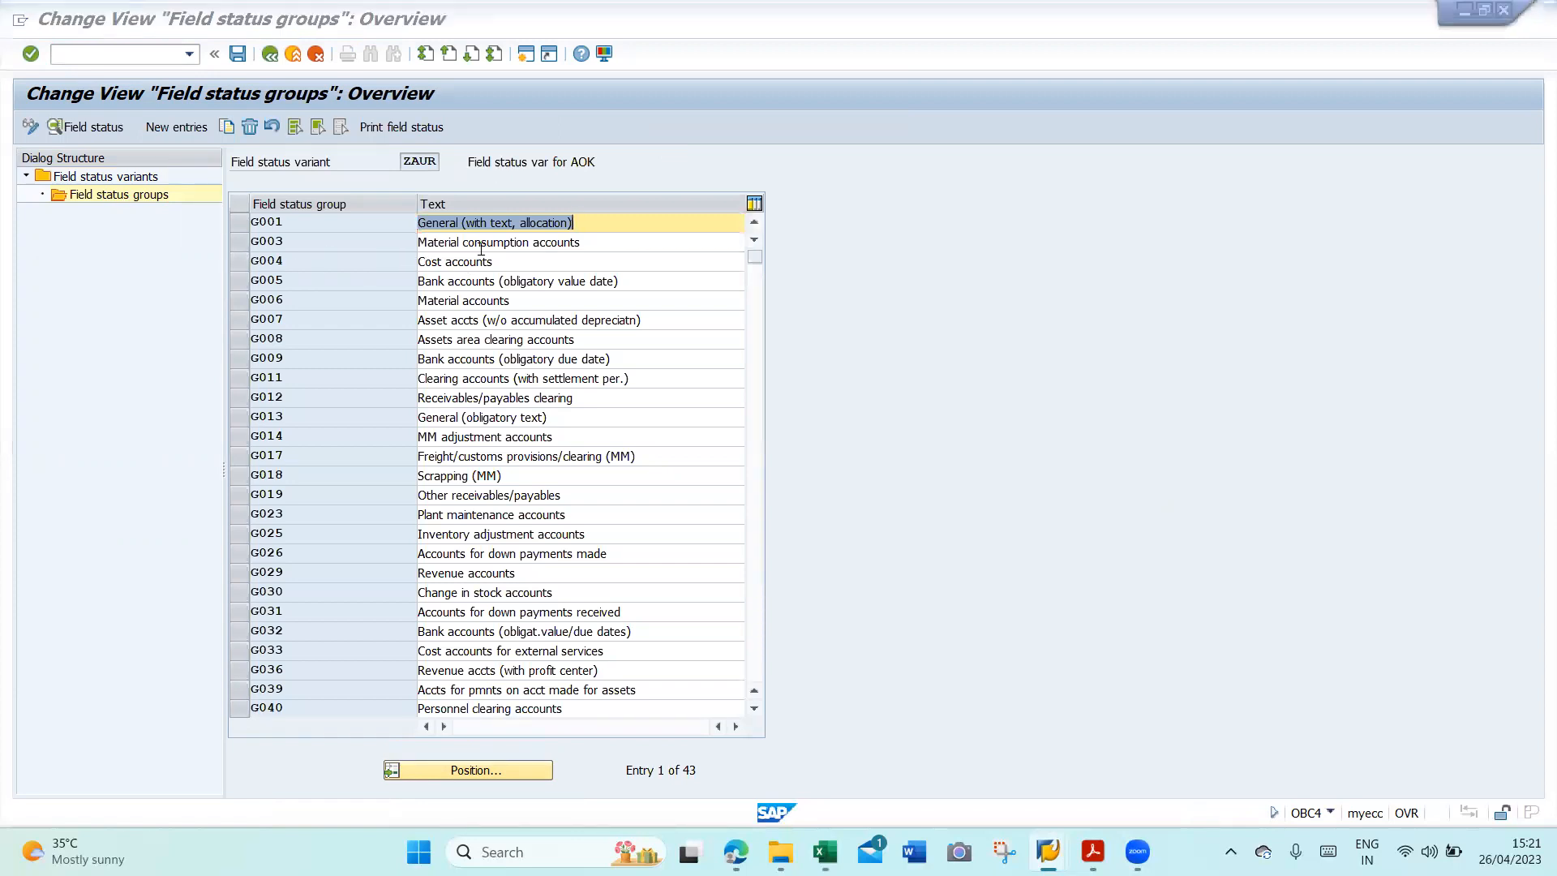
- Make Cost center an optional entry in field status group G004's additional account assignments, after checking Landscape Expenses' group, and save
key("alt+Tab")
left_click(777, 259)
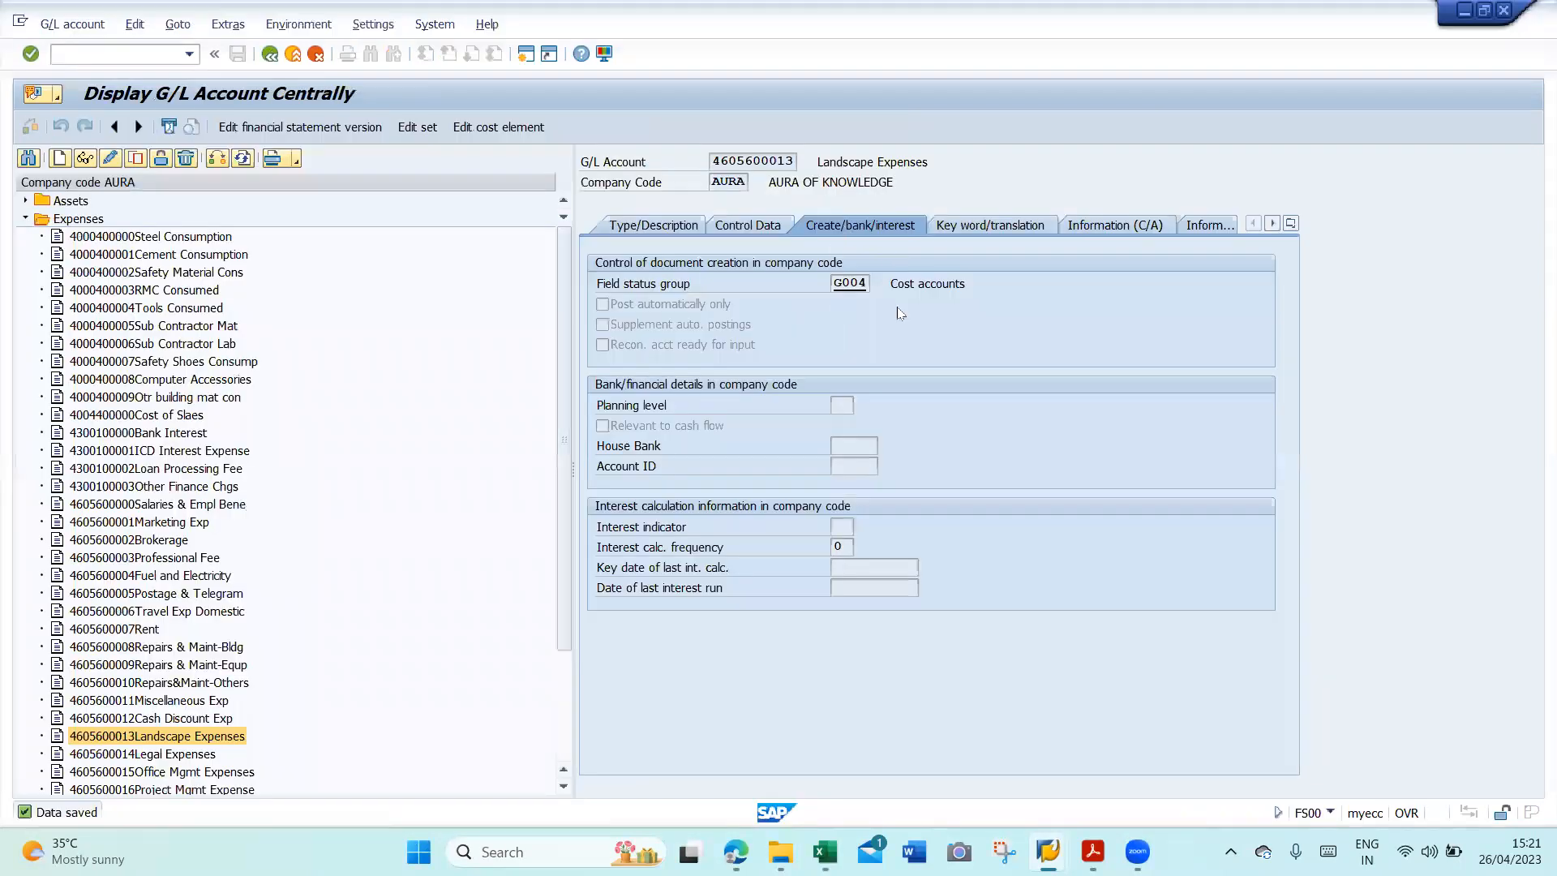
key("alt+Tab")
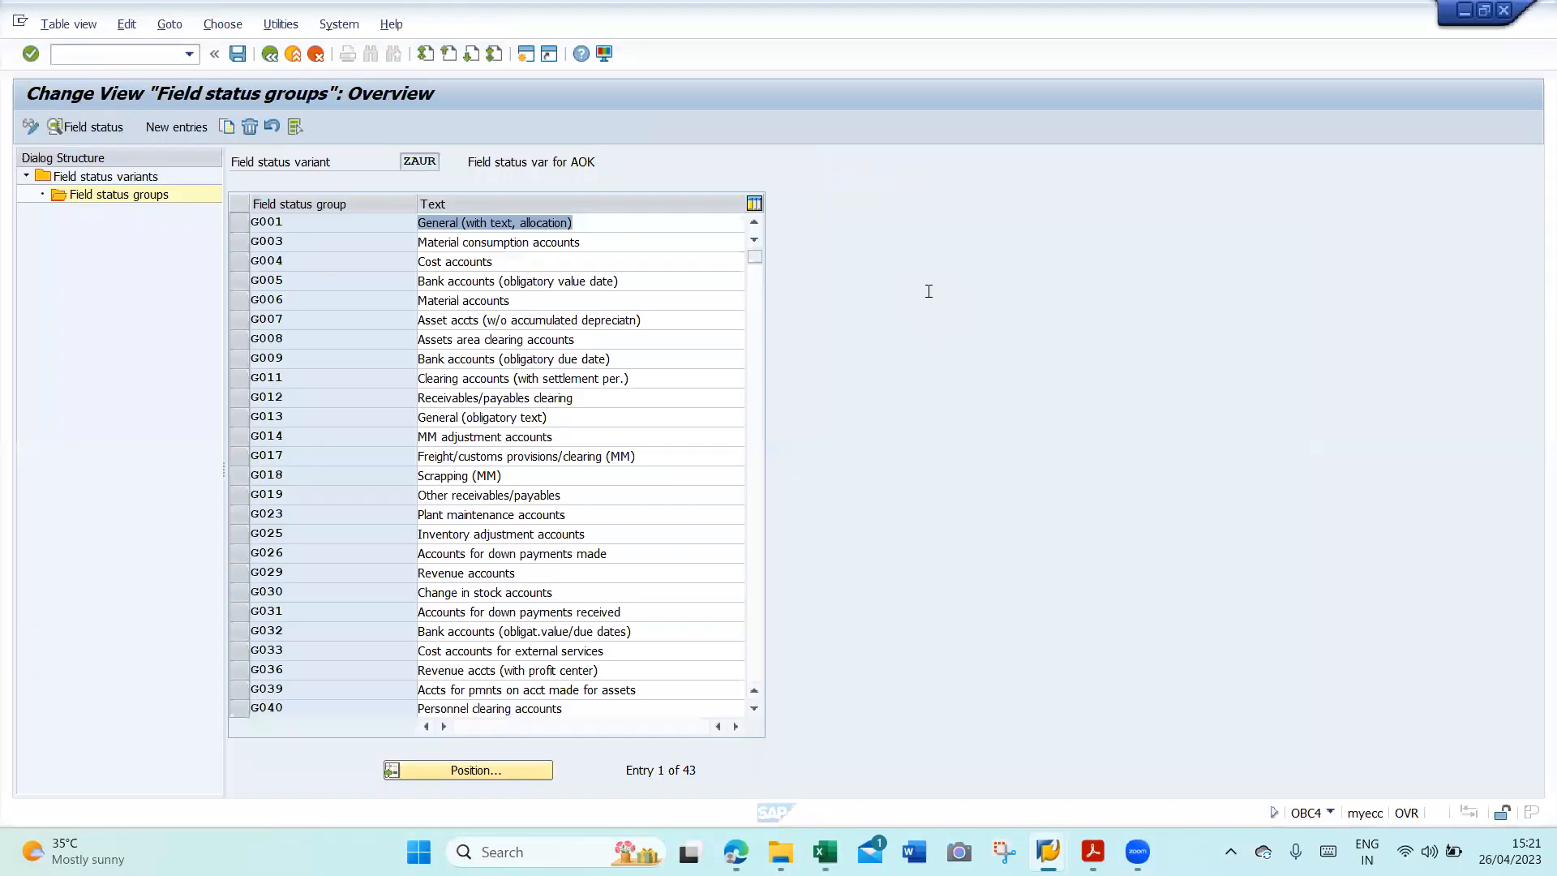
double_click(459, 268)
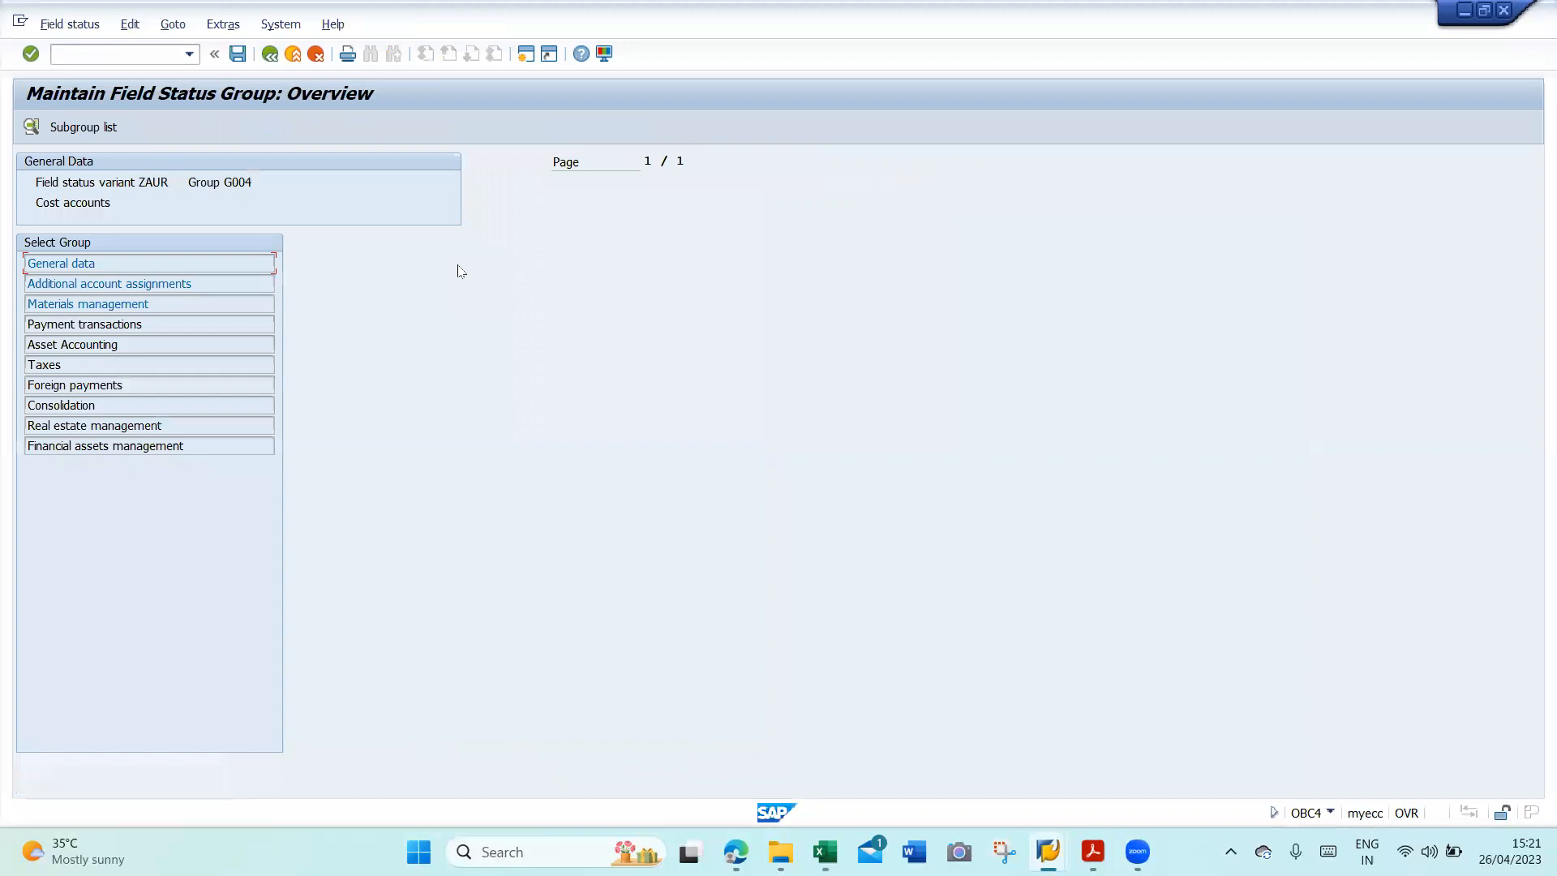
double_click(103, 283)
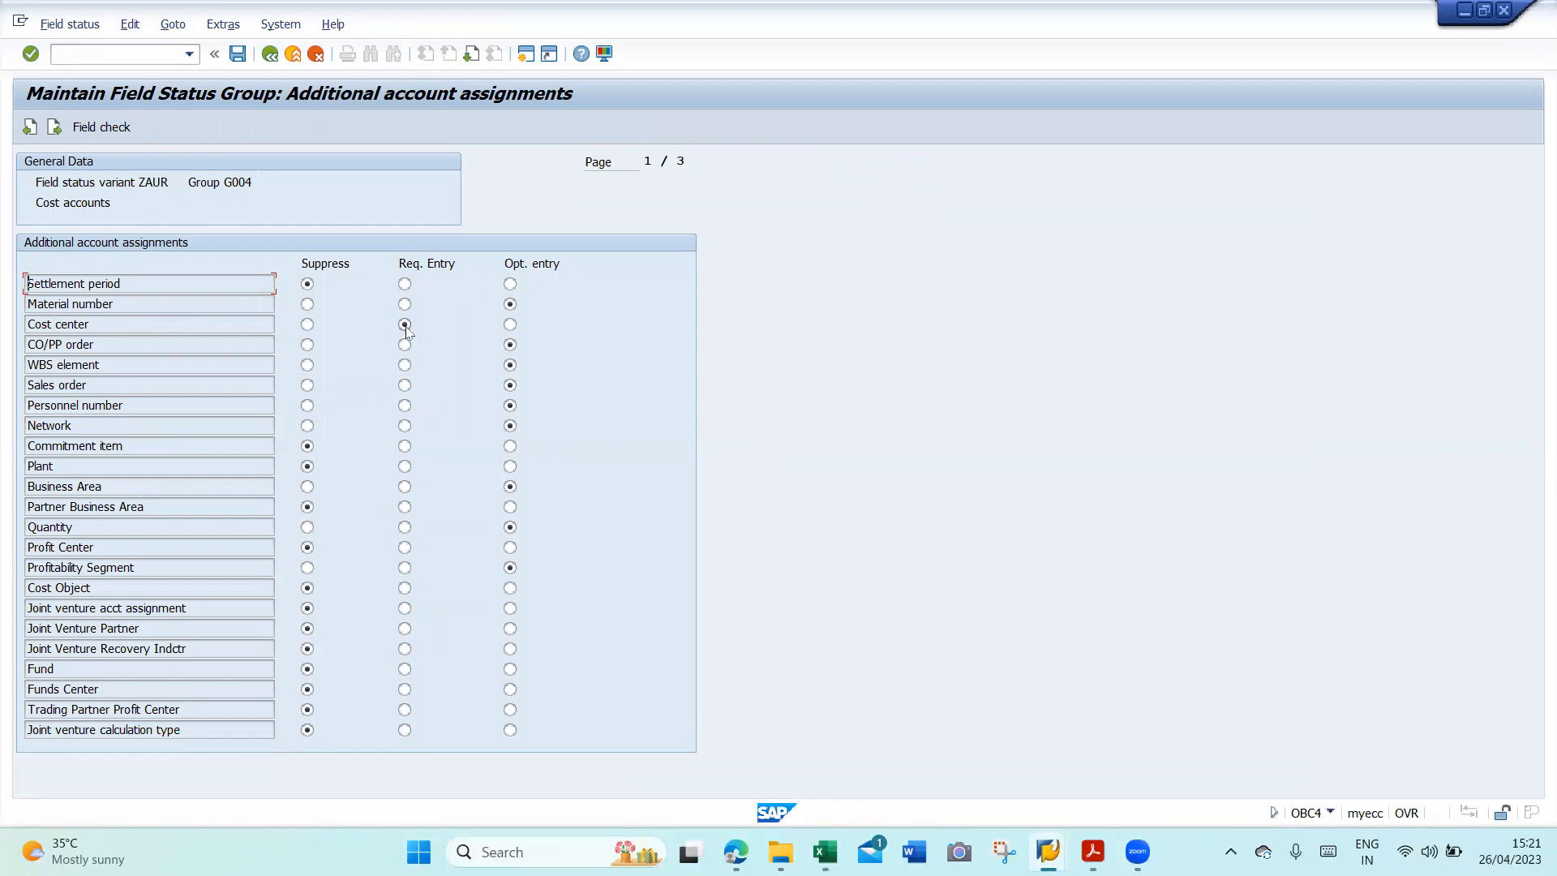
left_click(512, 329)
left_click(235, 60)
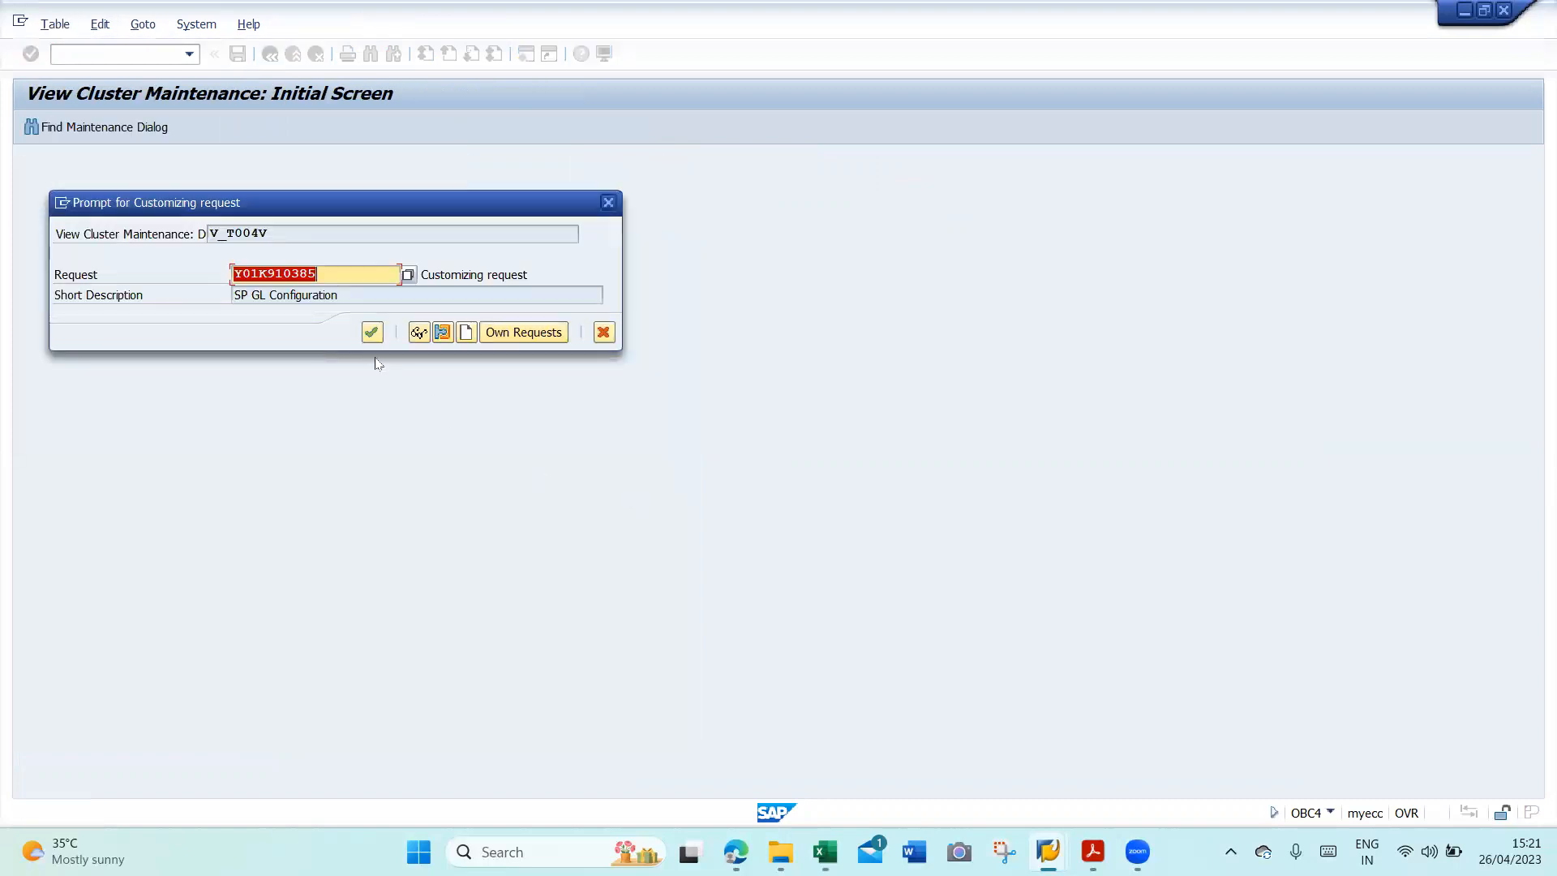
- Record the field status change in the existing own customizing request Y01K910033, Field Status Variant
left_click(500, 332)
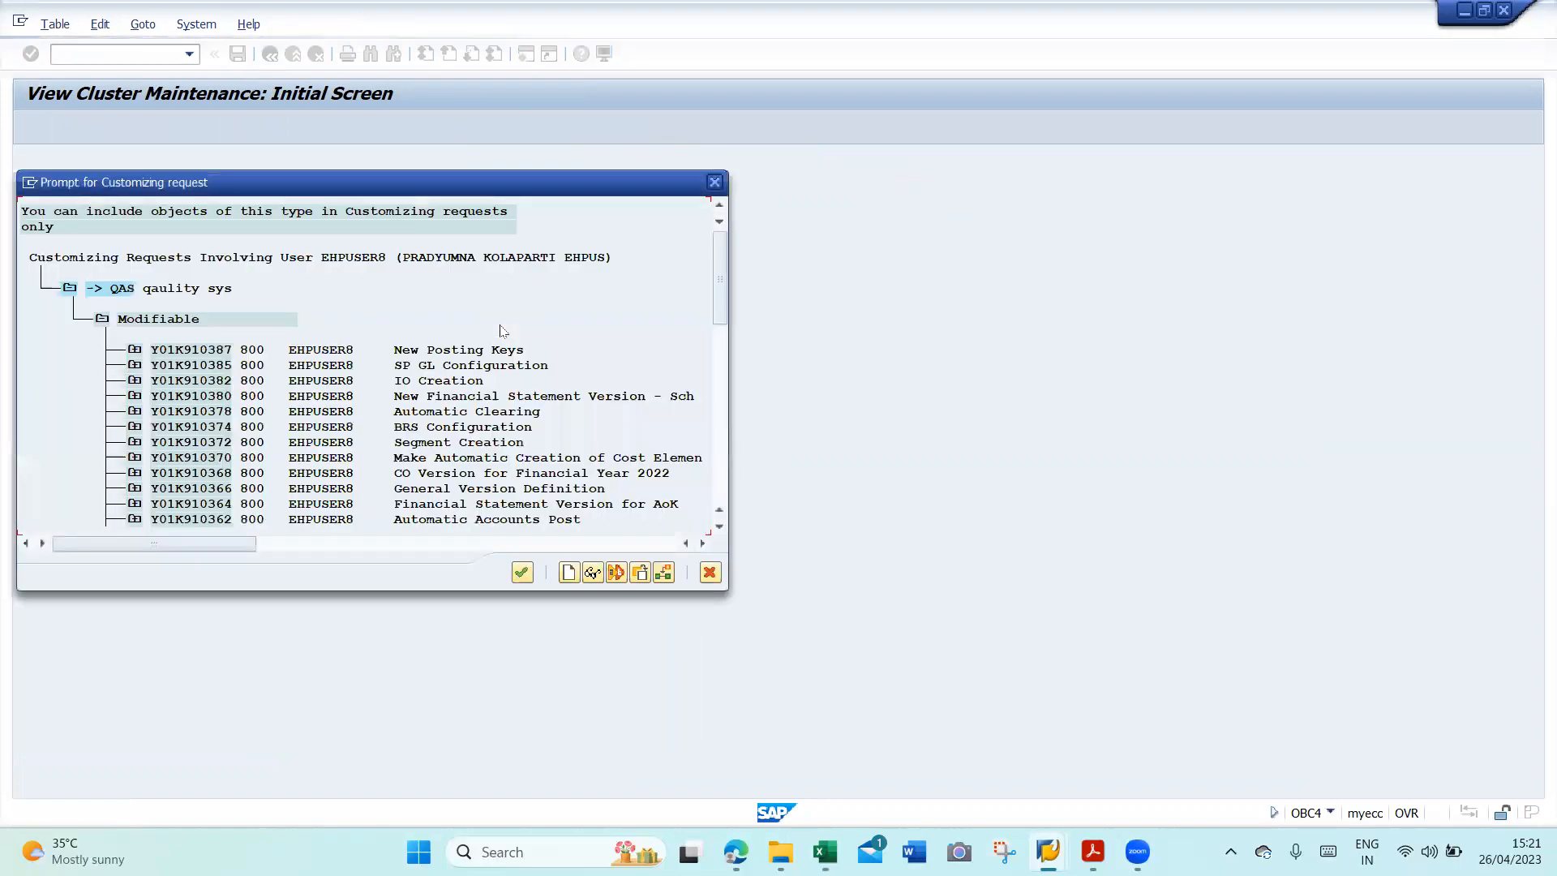
left_click(717, 462)
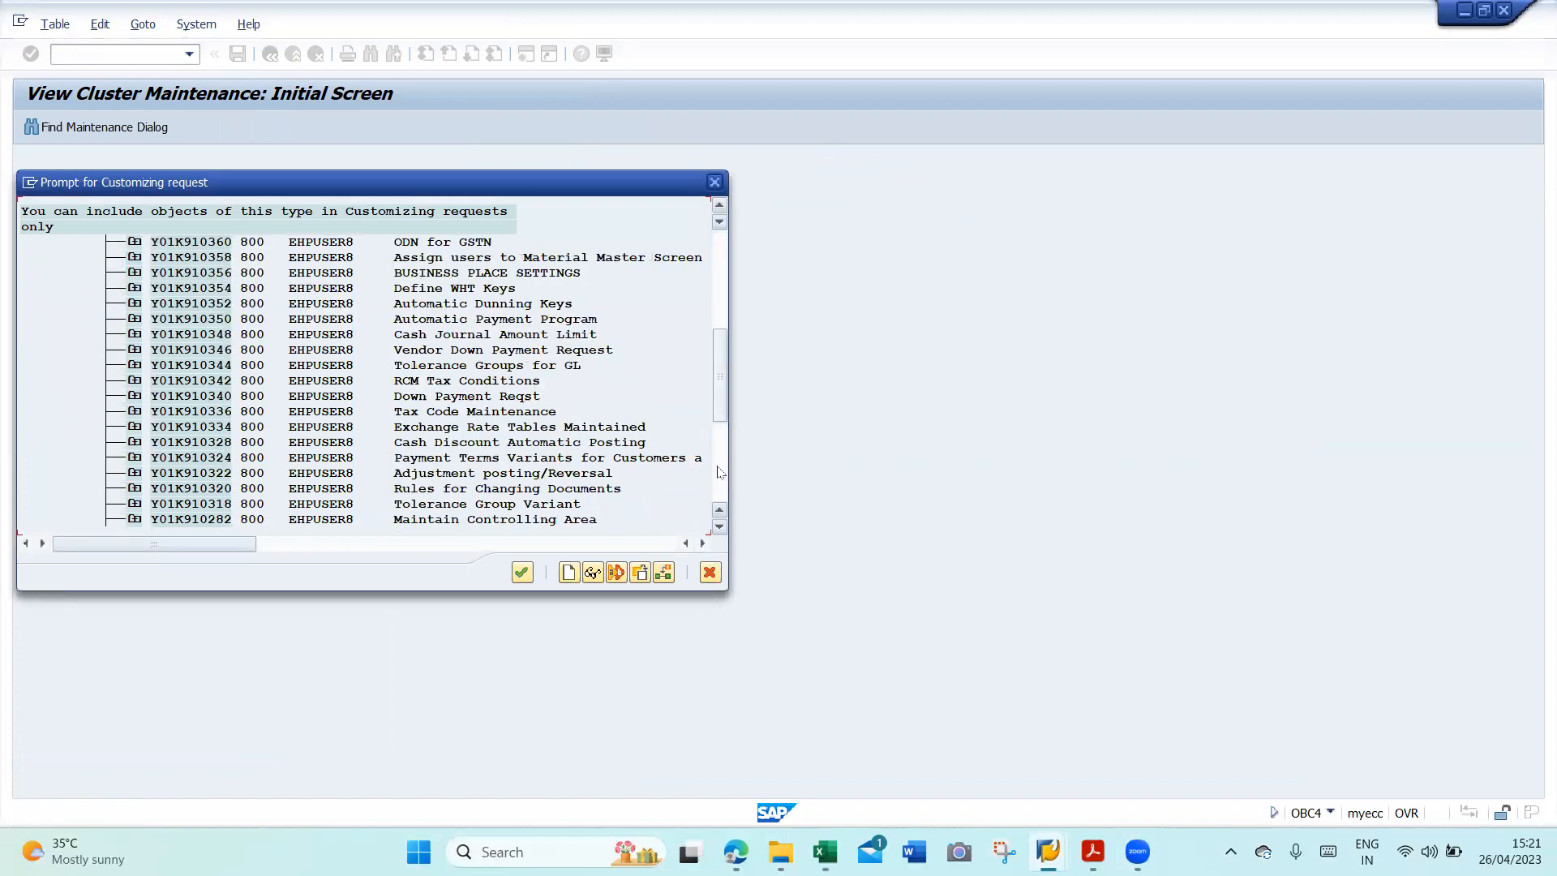
left_click(717, 473)
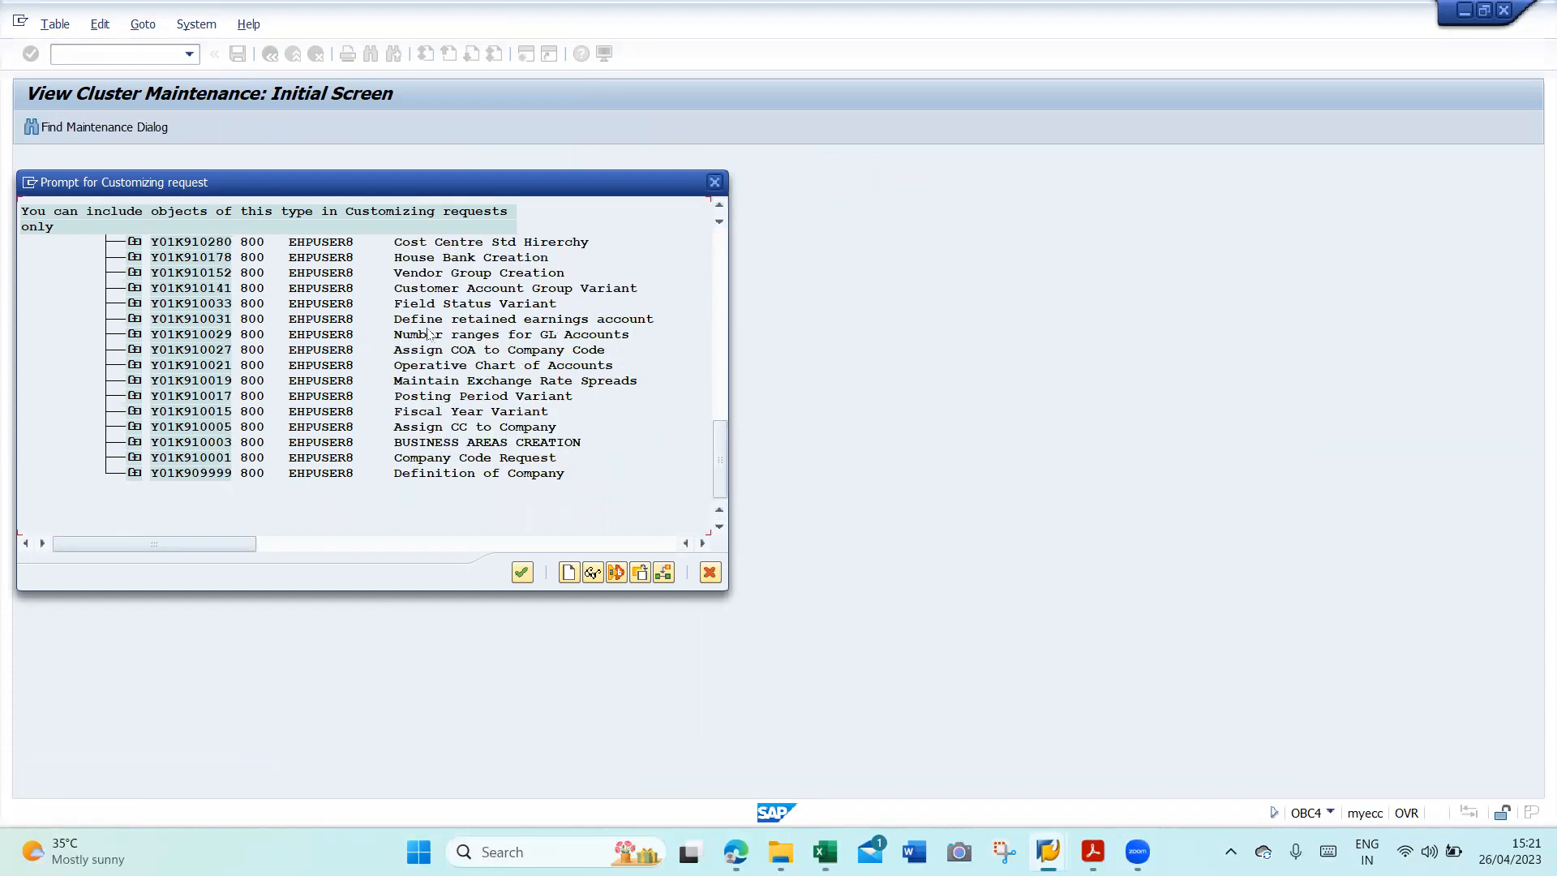
left_click(417, 305)
double_click(417, 308)
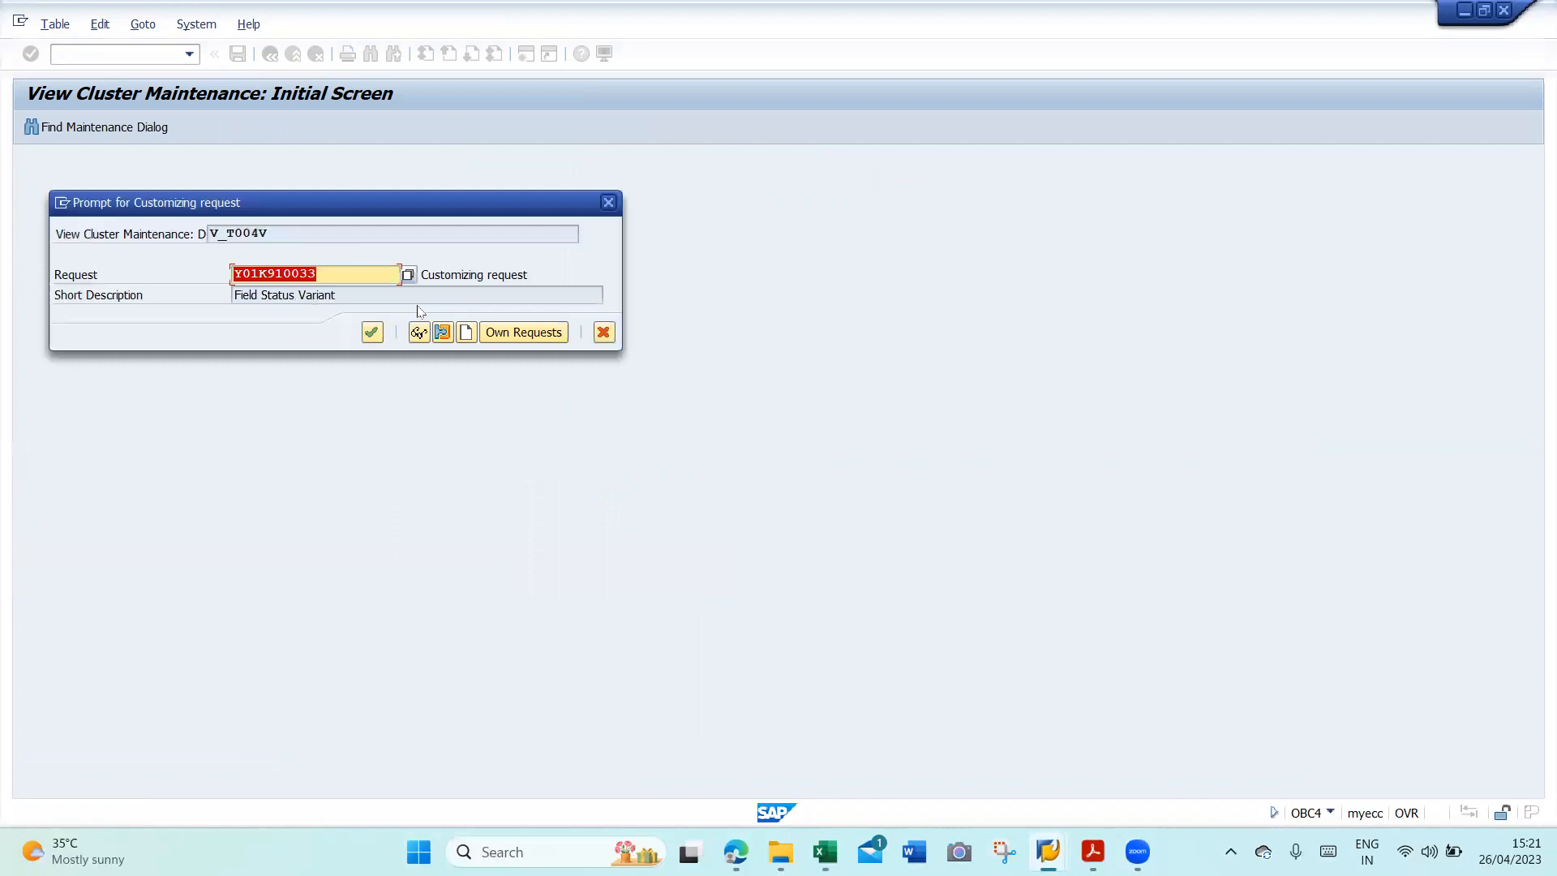
left_click(373, 332)
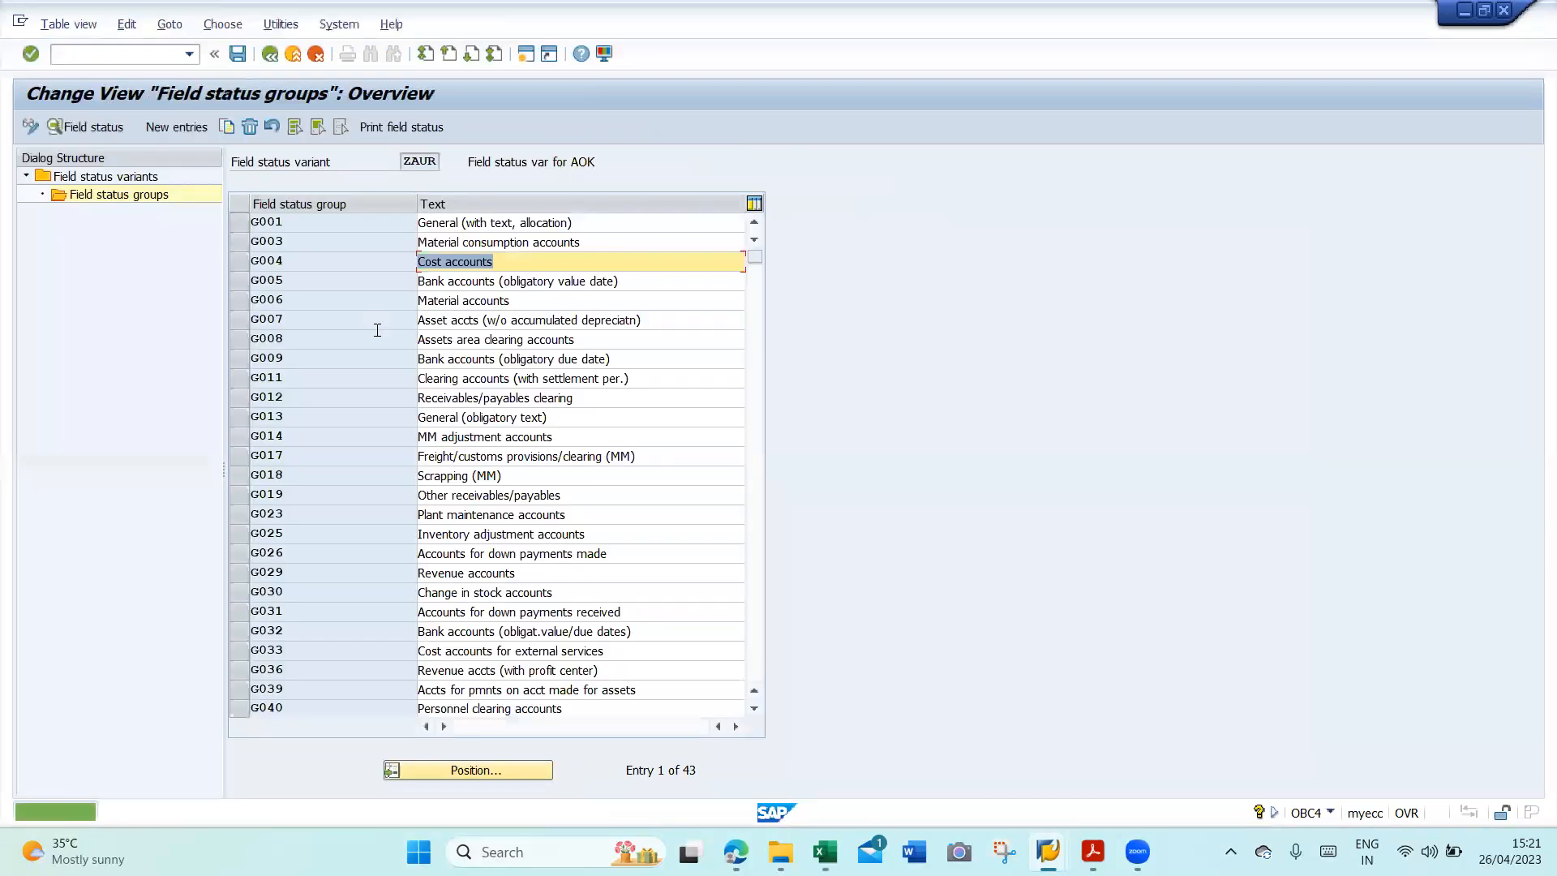
- Switch back to the vendor invoice, revalidate it, and delete its Landscape Expenses line item
key("alt+Tab")
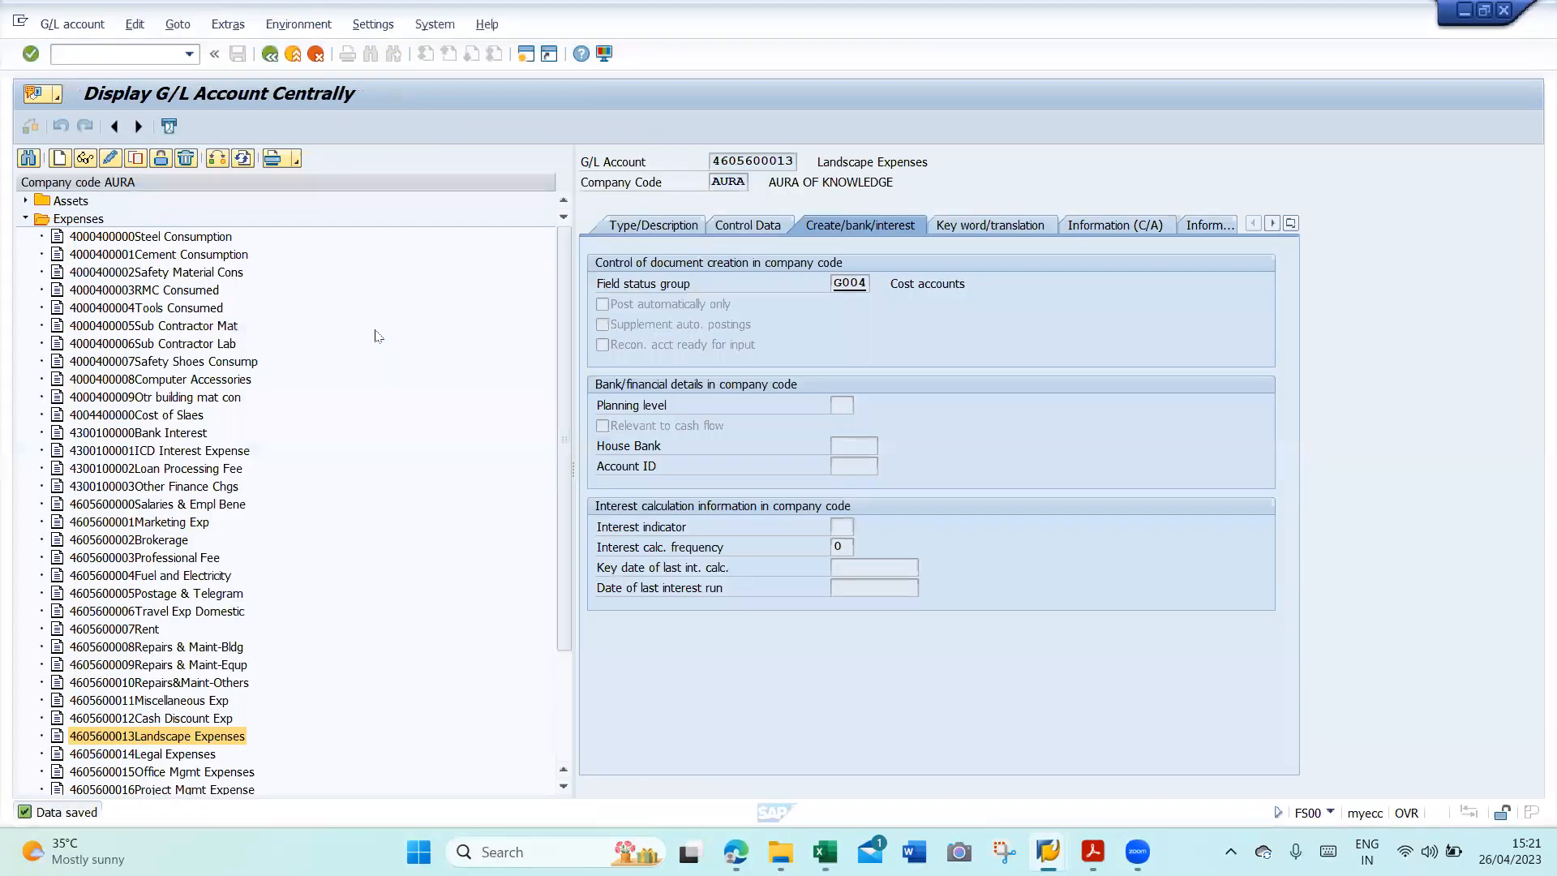
key("alt+Tab")
key("alt+Tab")
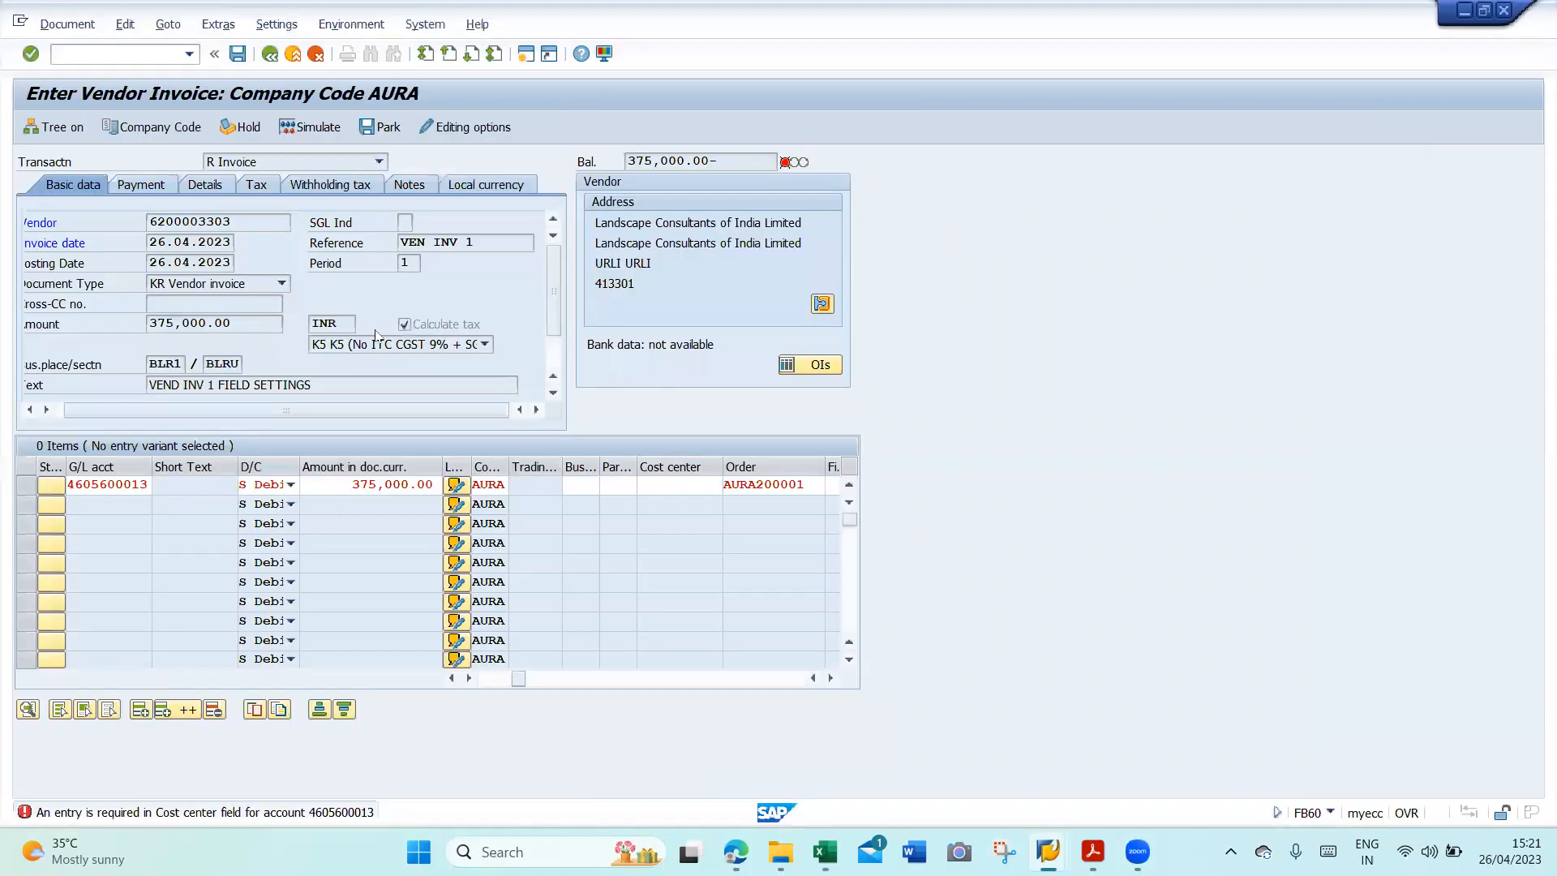
key("Return")
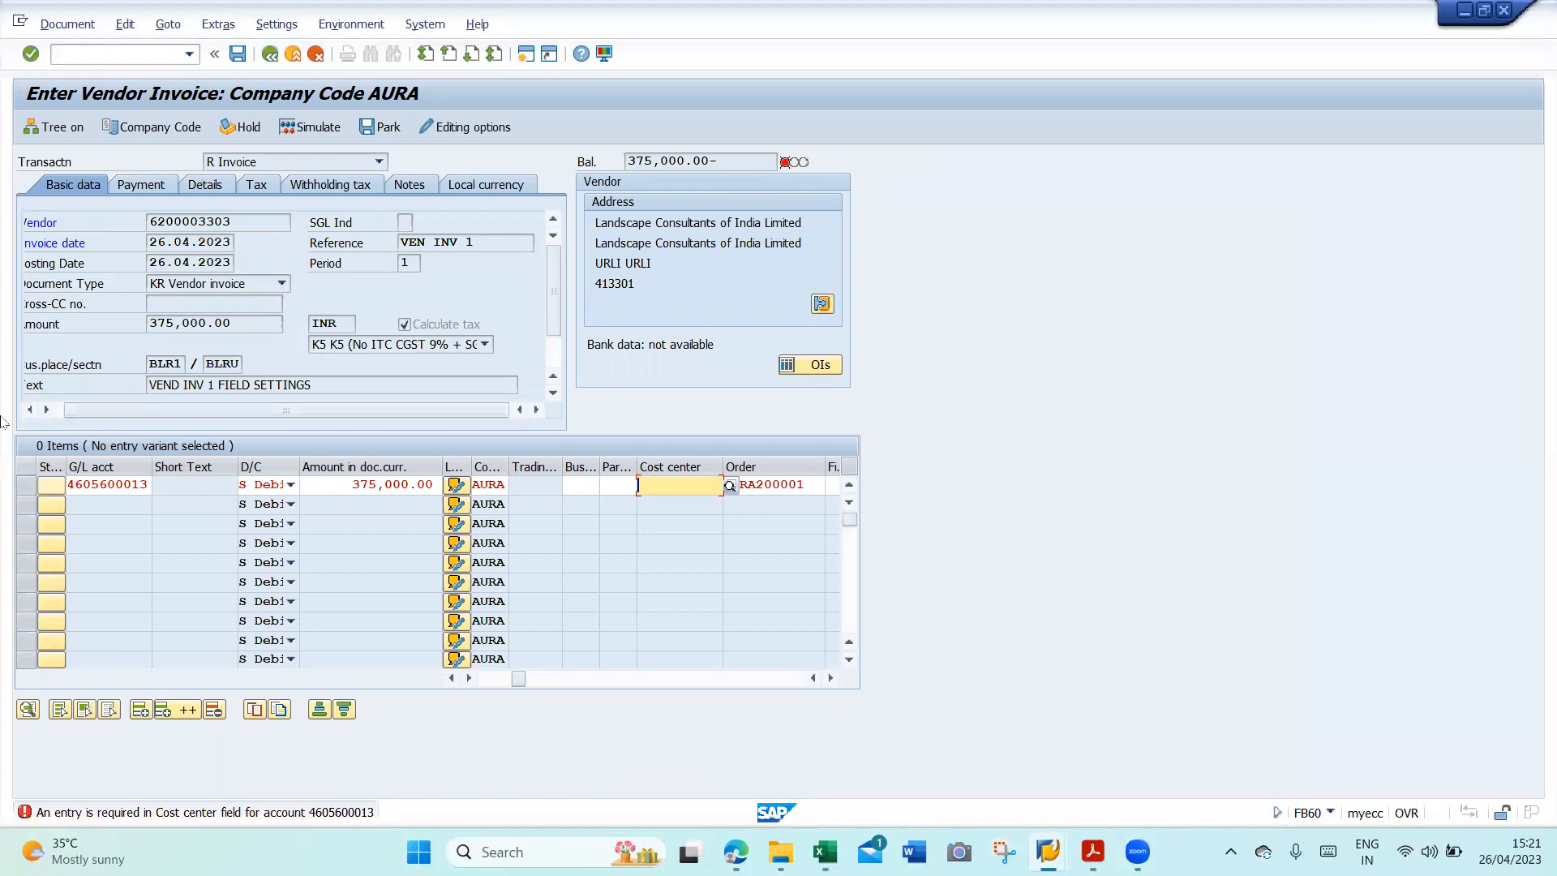
left_click(26, 489)
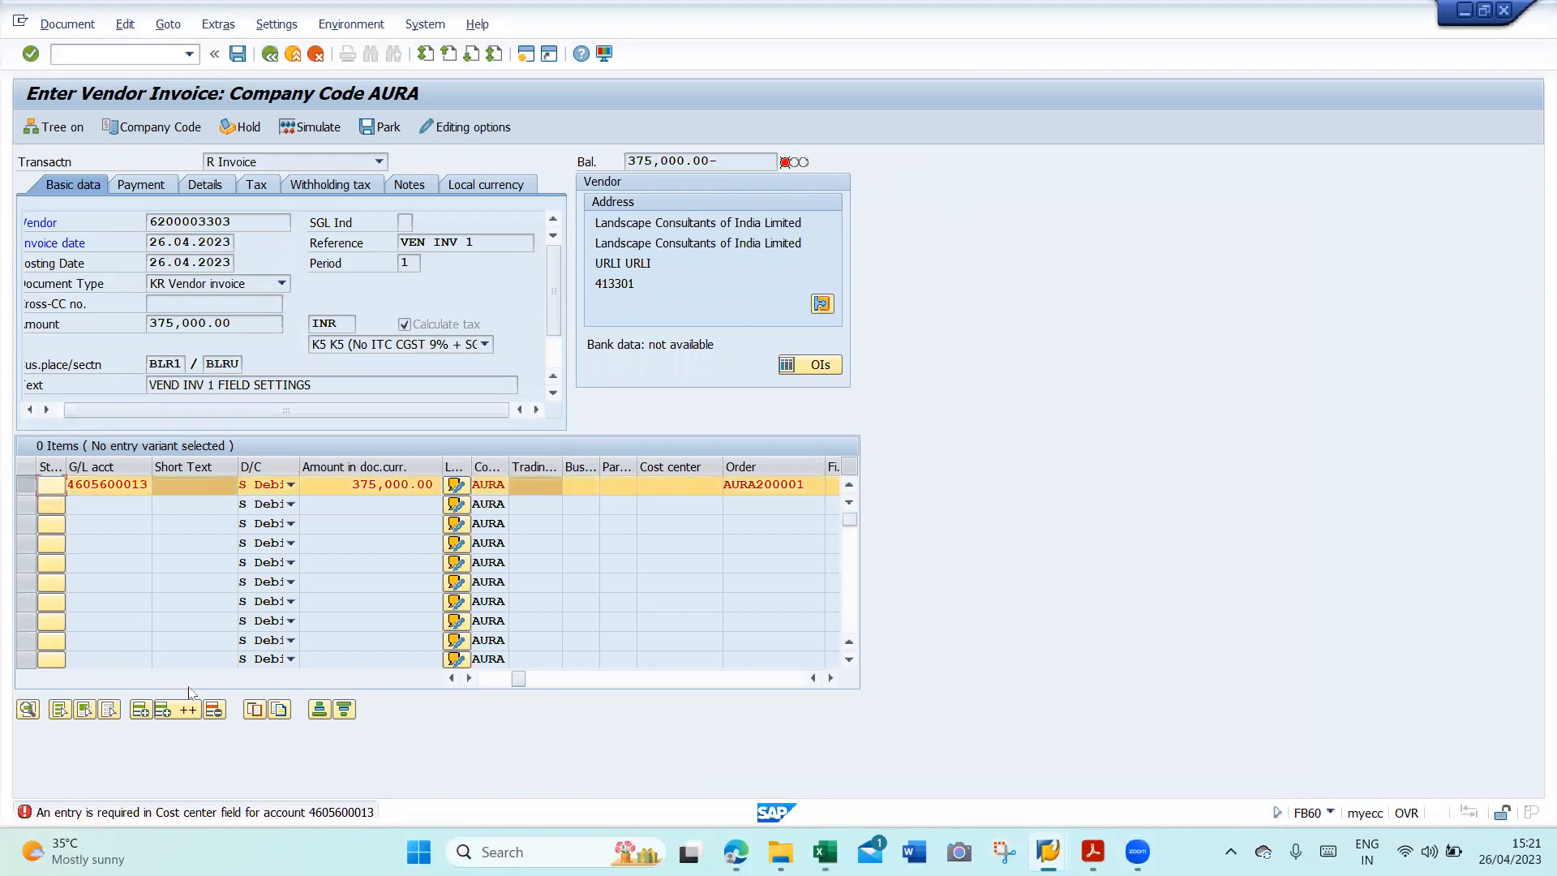
left_click(213, 710)
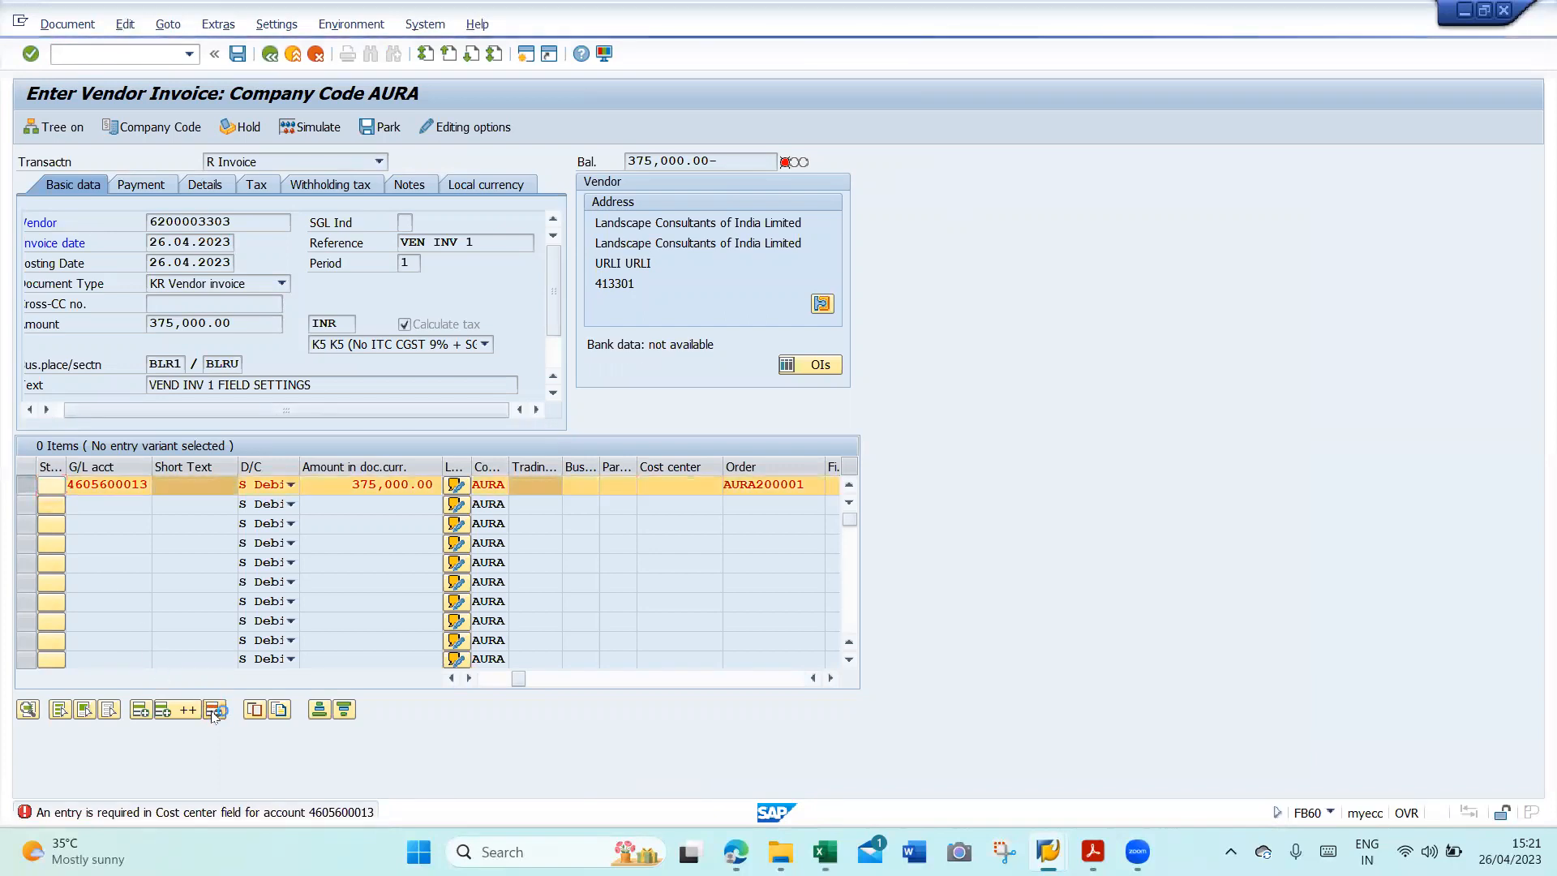
key("Down")
key("Down")
key("Return")
key("Tab")
key("Tab")
type("375000")
key("Tab")
key("Tab")
key("Tab")
key("Tab")
key("Tab")
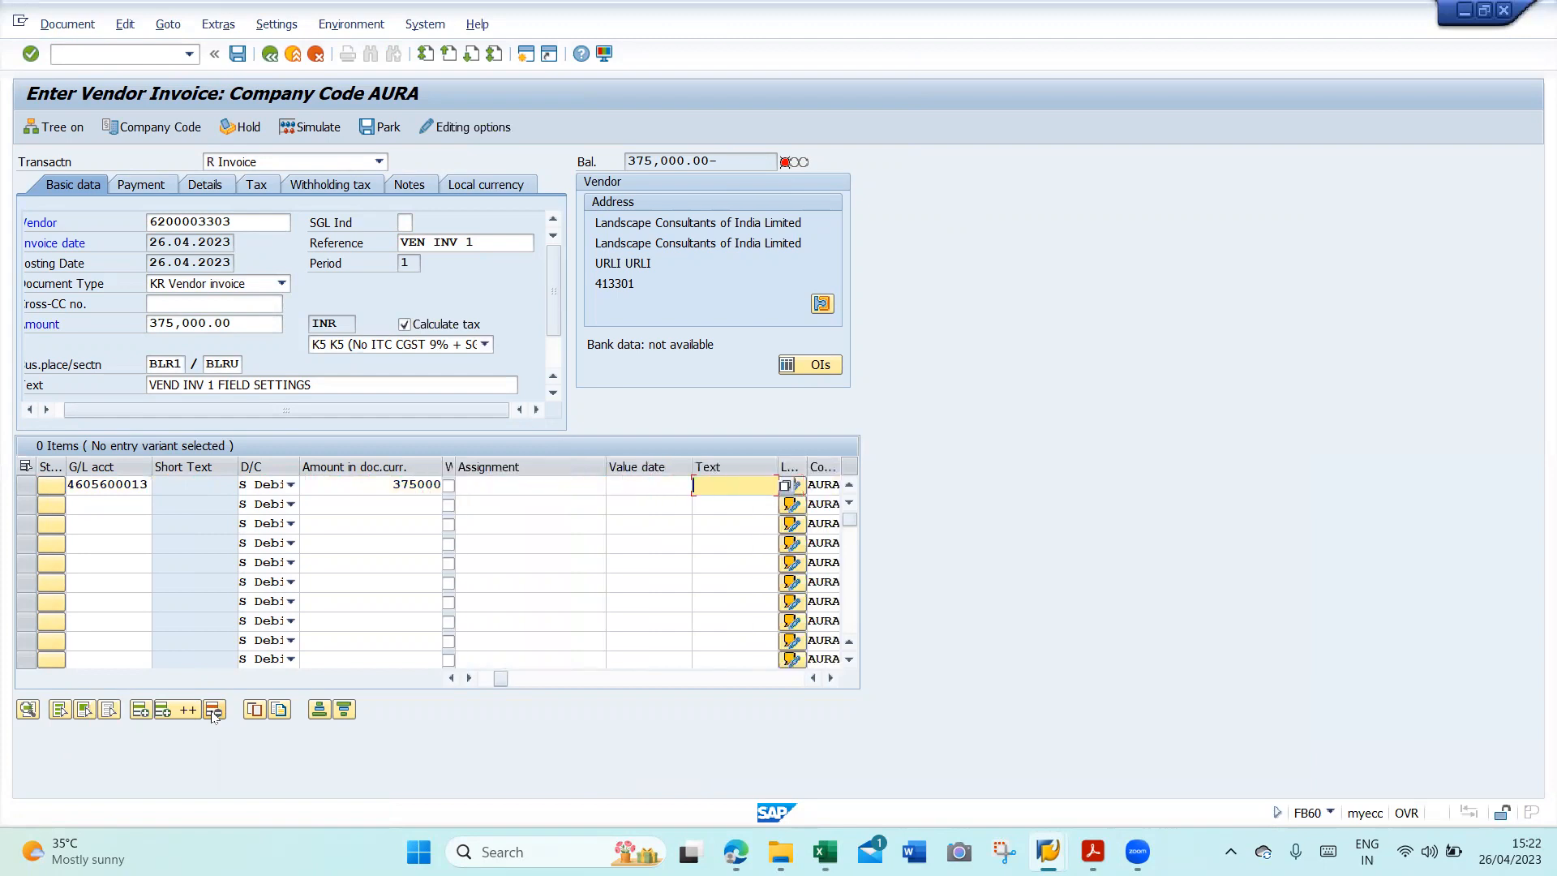
key("Tab")
- Try again to assign the Landscape Expenses line to internal order AURA200001, leaving the cost center empty
key("Tab")
key("Tab")
key("Tab")
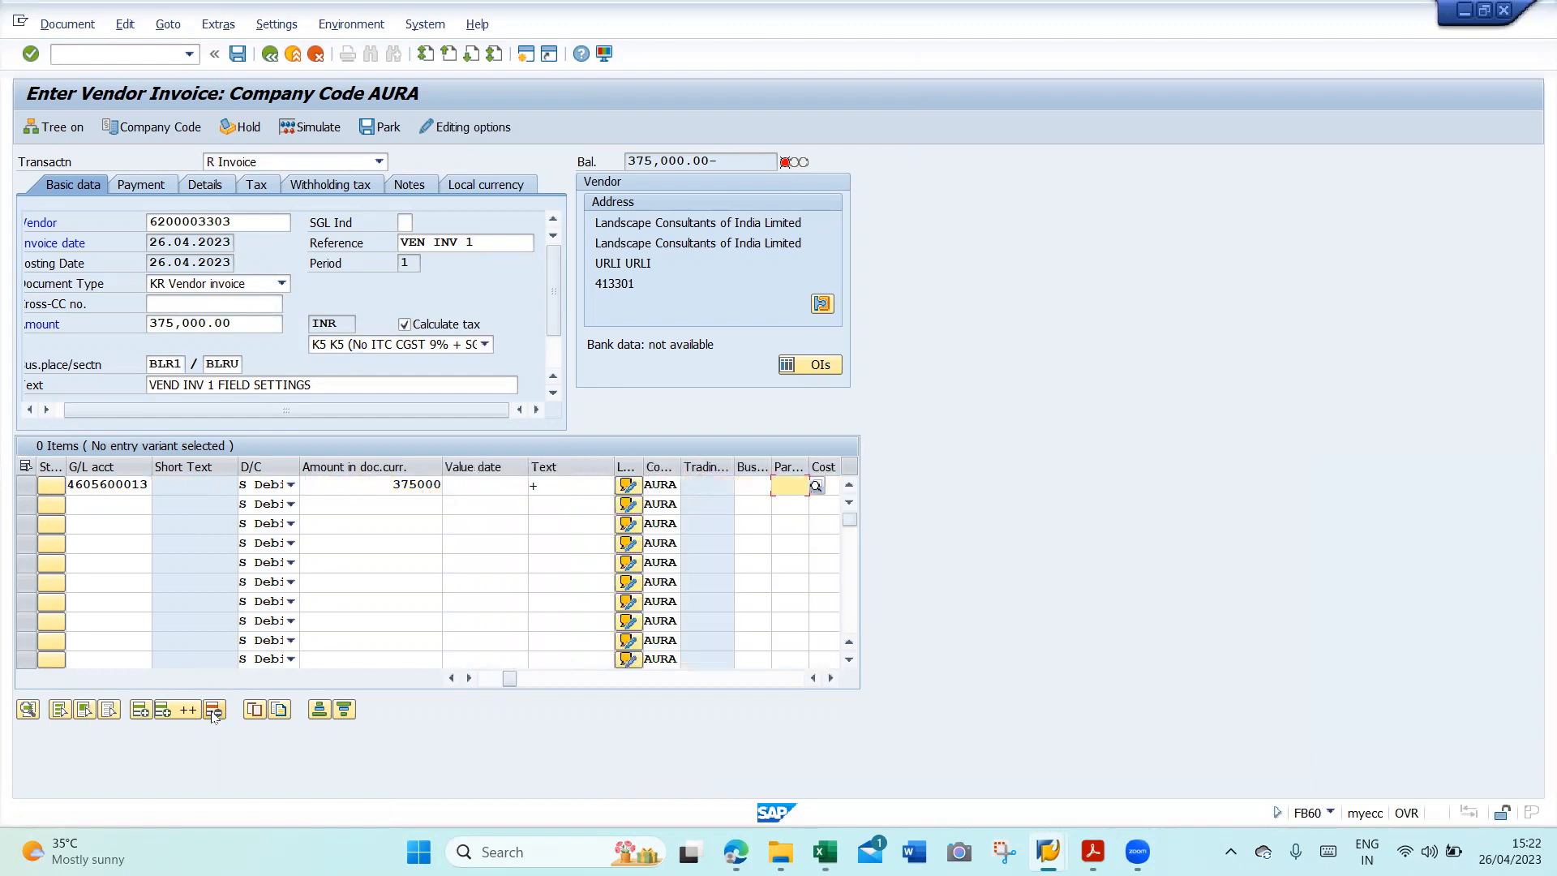
key("Tab")
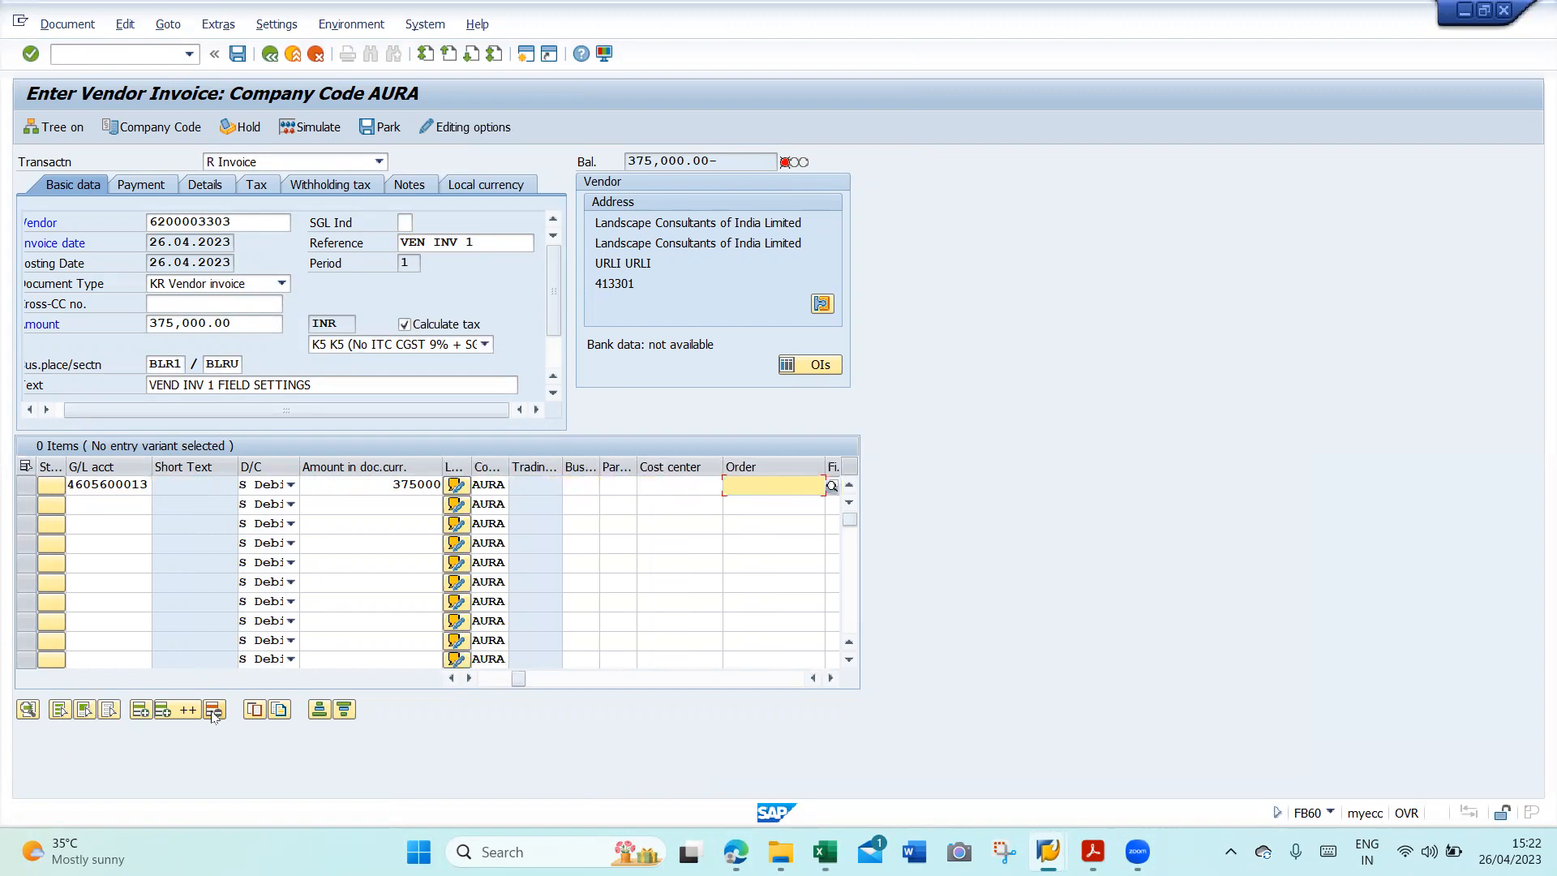
key("space")
key("Down")
key("Return")
key("Return")
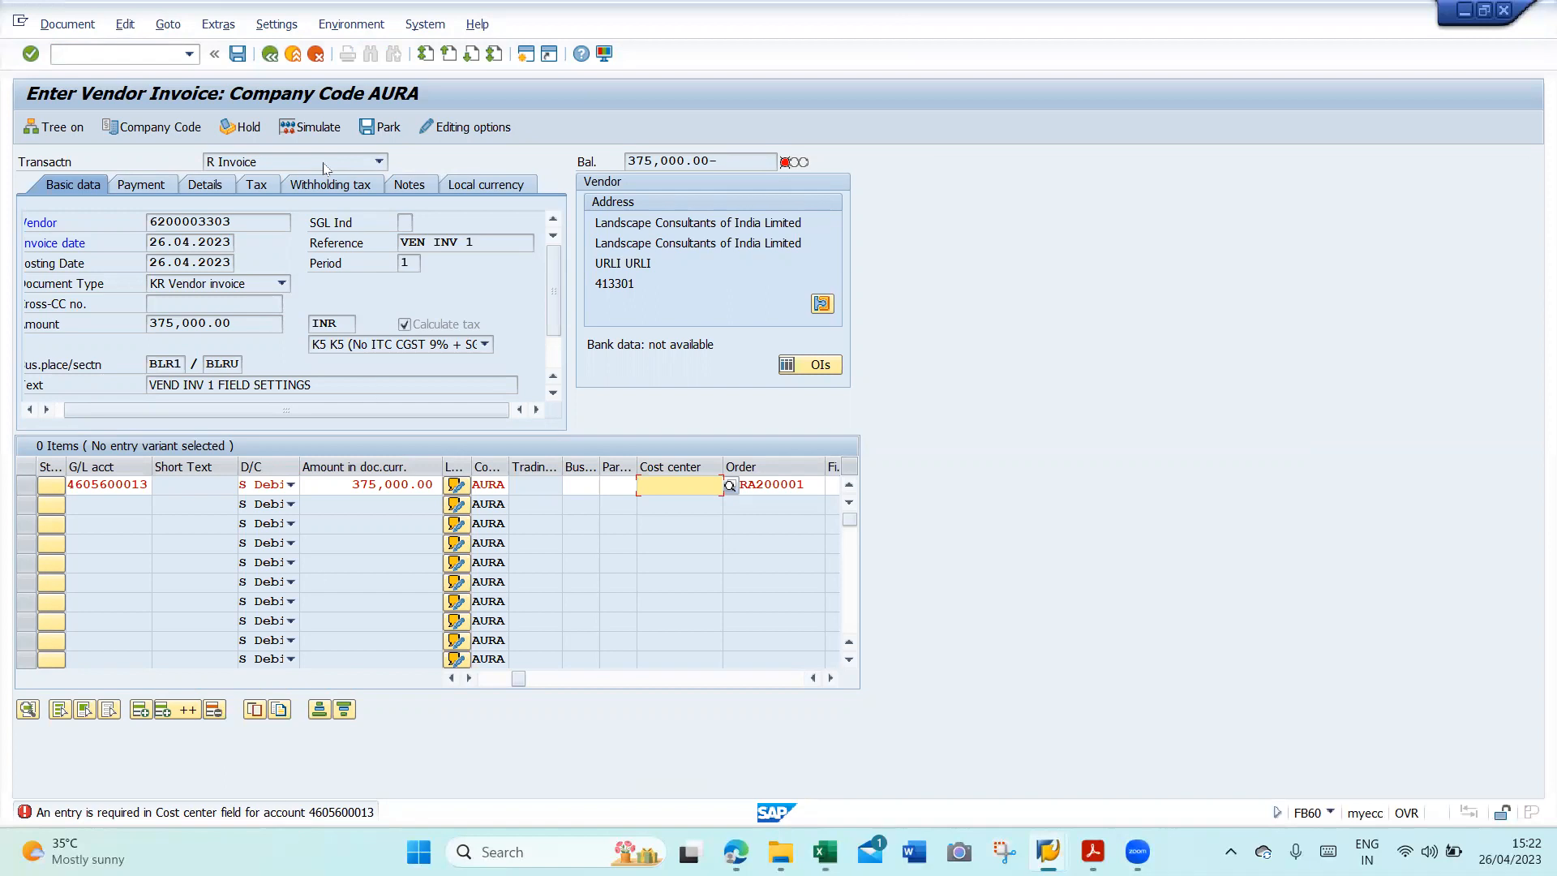
- Discard the unposted vendor invoice, then save the field status groups again and exit their maintenance
left_click(315, 55)
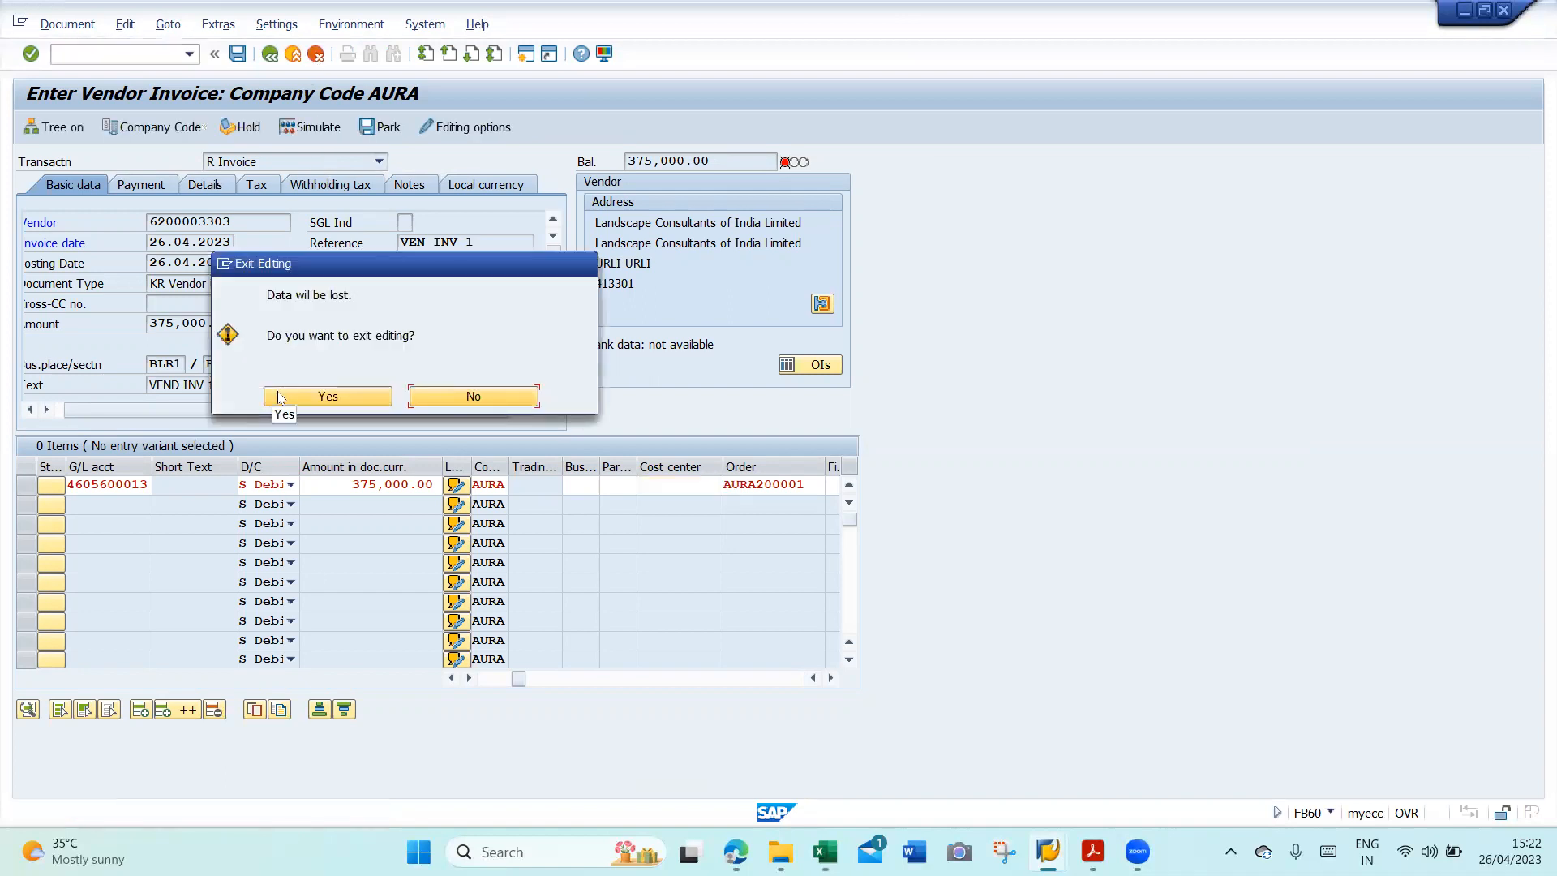
left_click(278, 392)
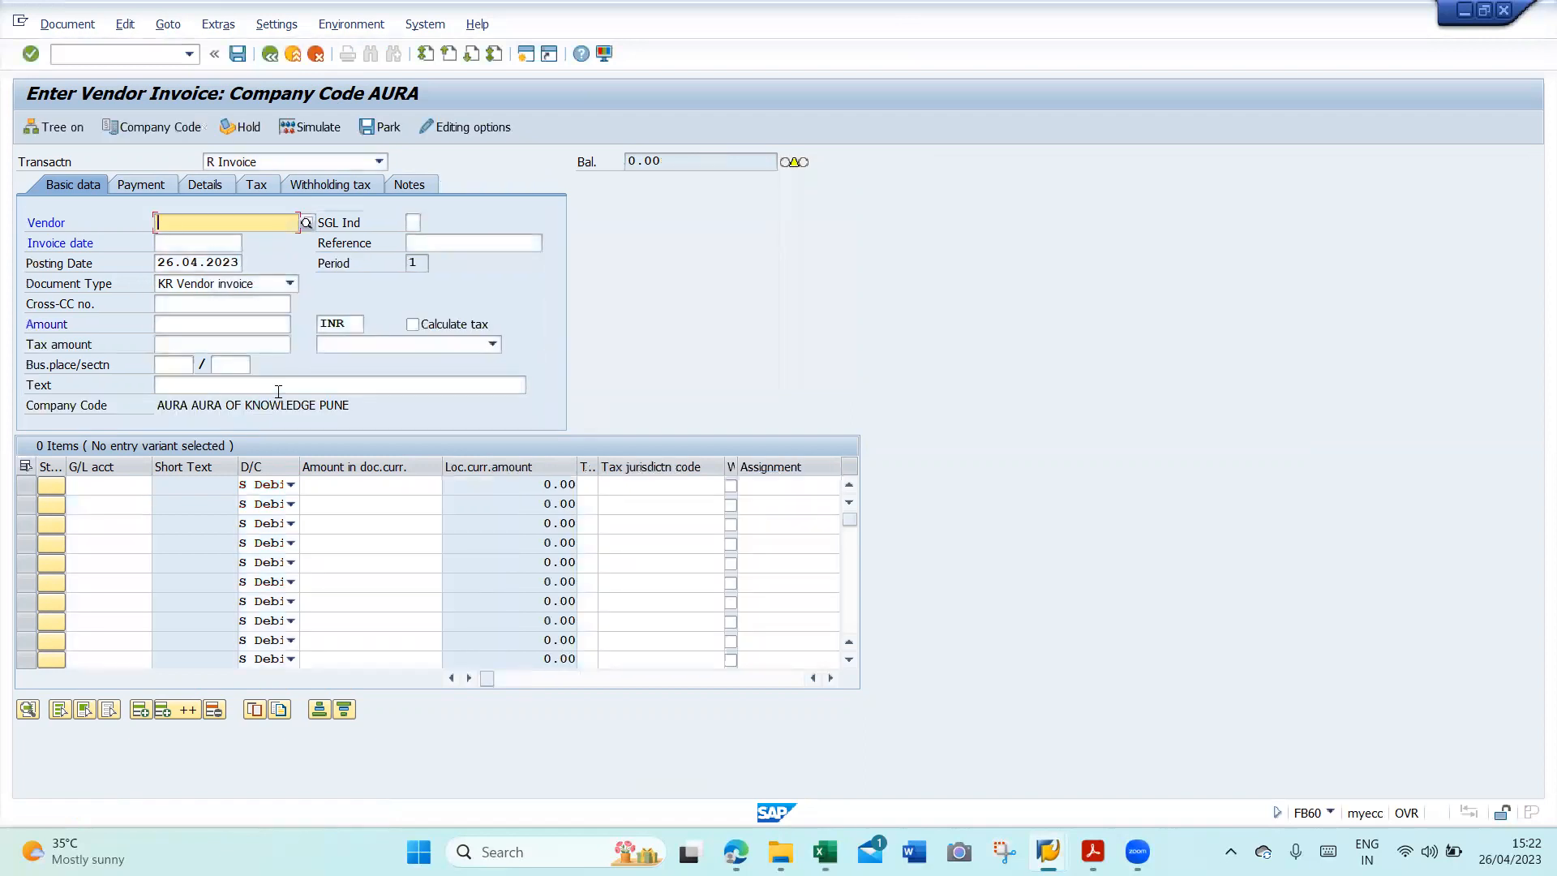
key("alt+Tab")
key("Tab")
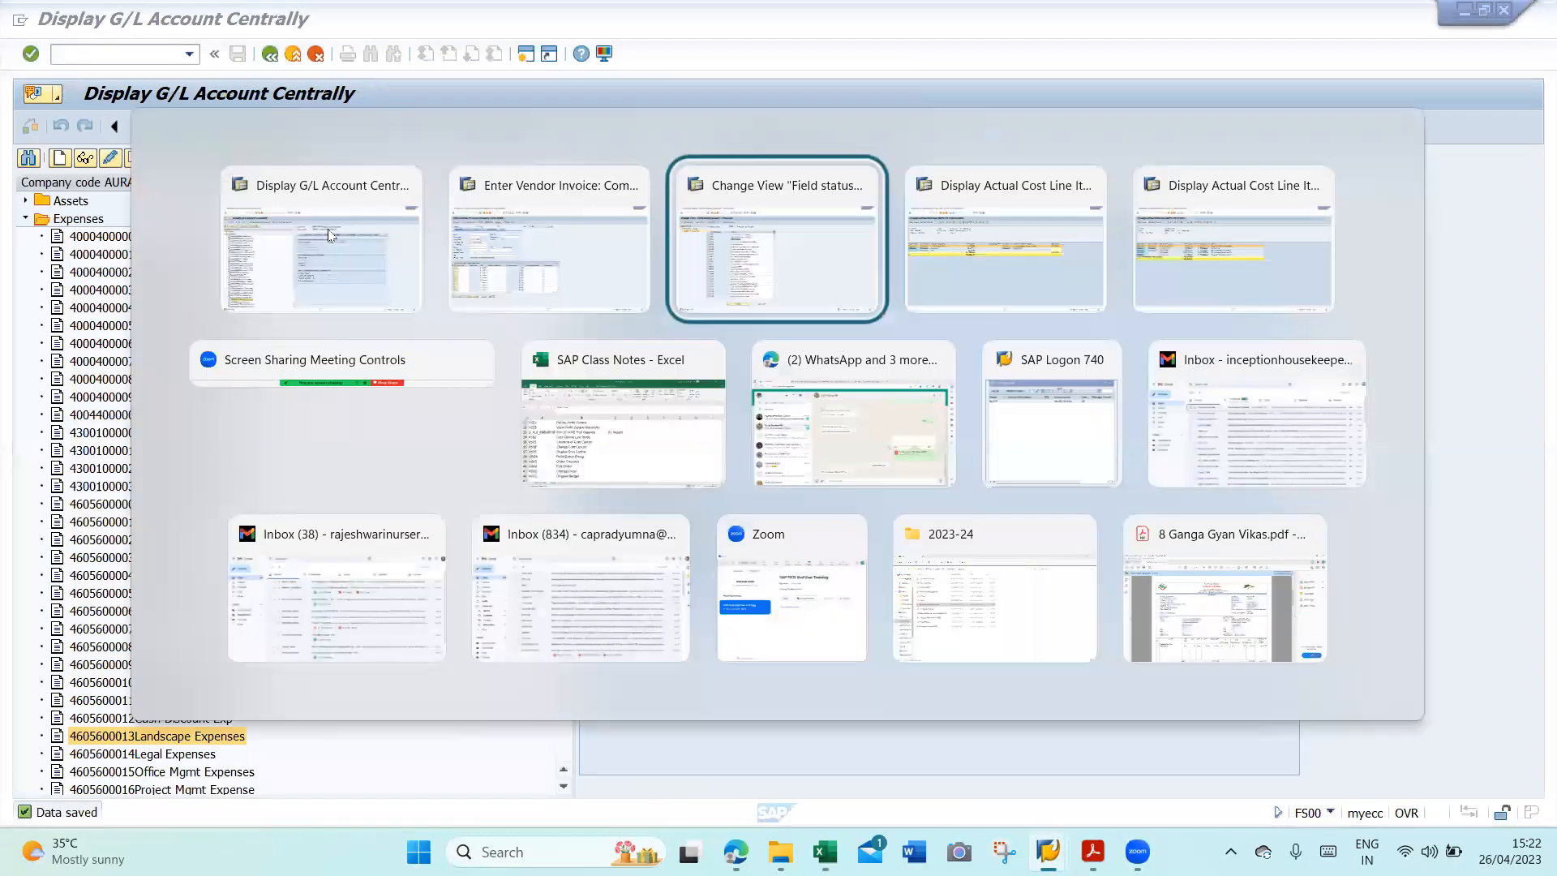
left_click(238, 53)
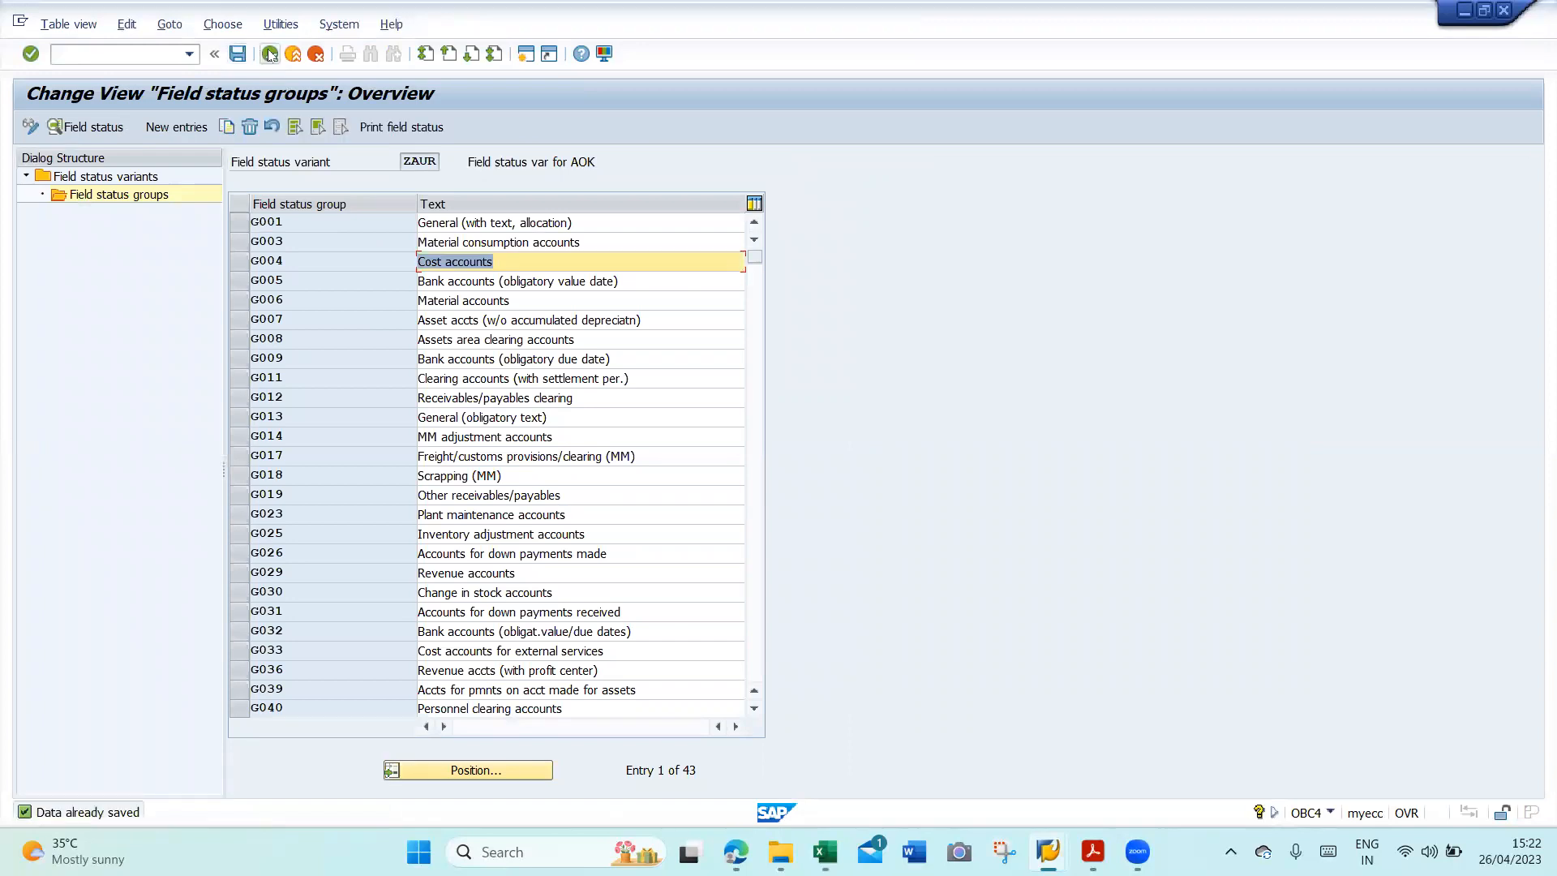
left_click(270, 53)
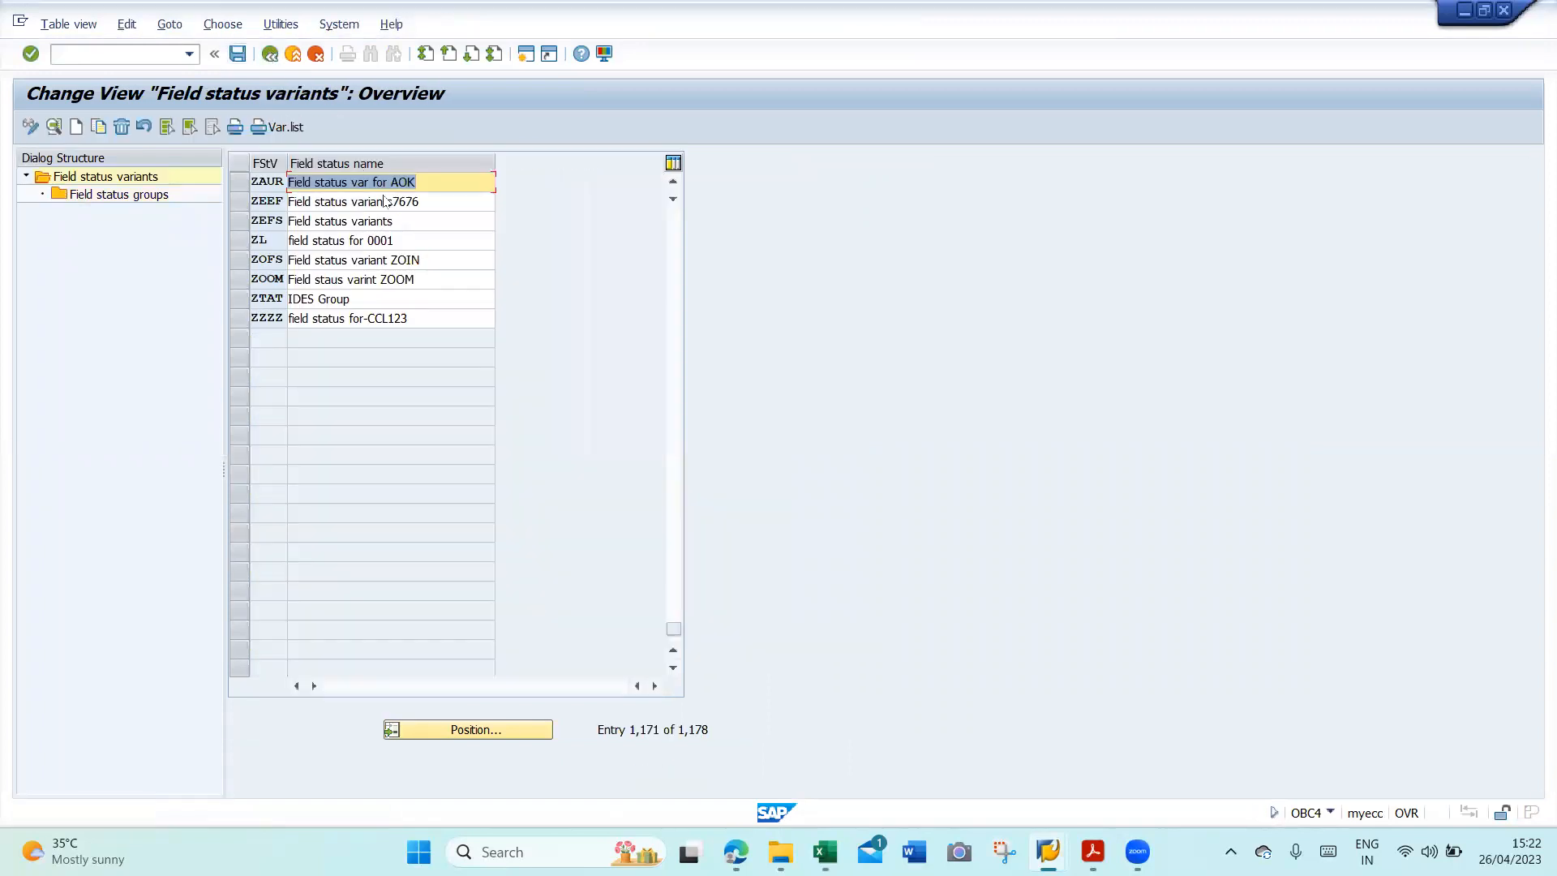
left_click(270, 54)
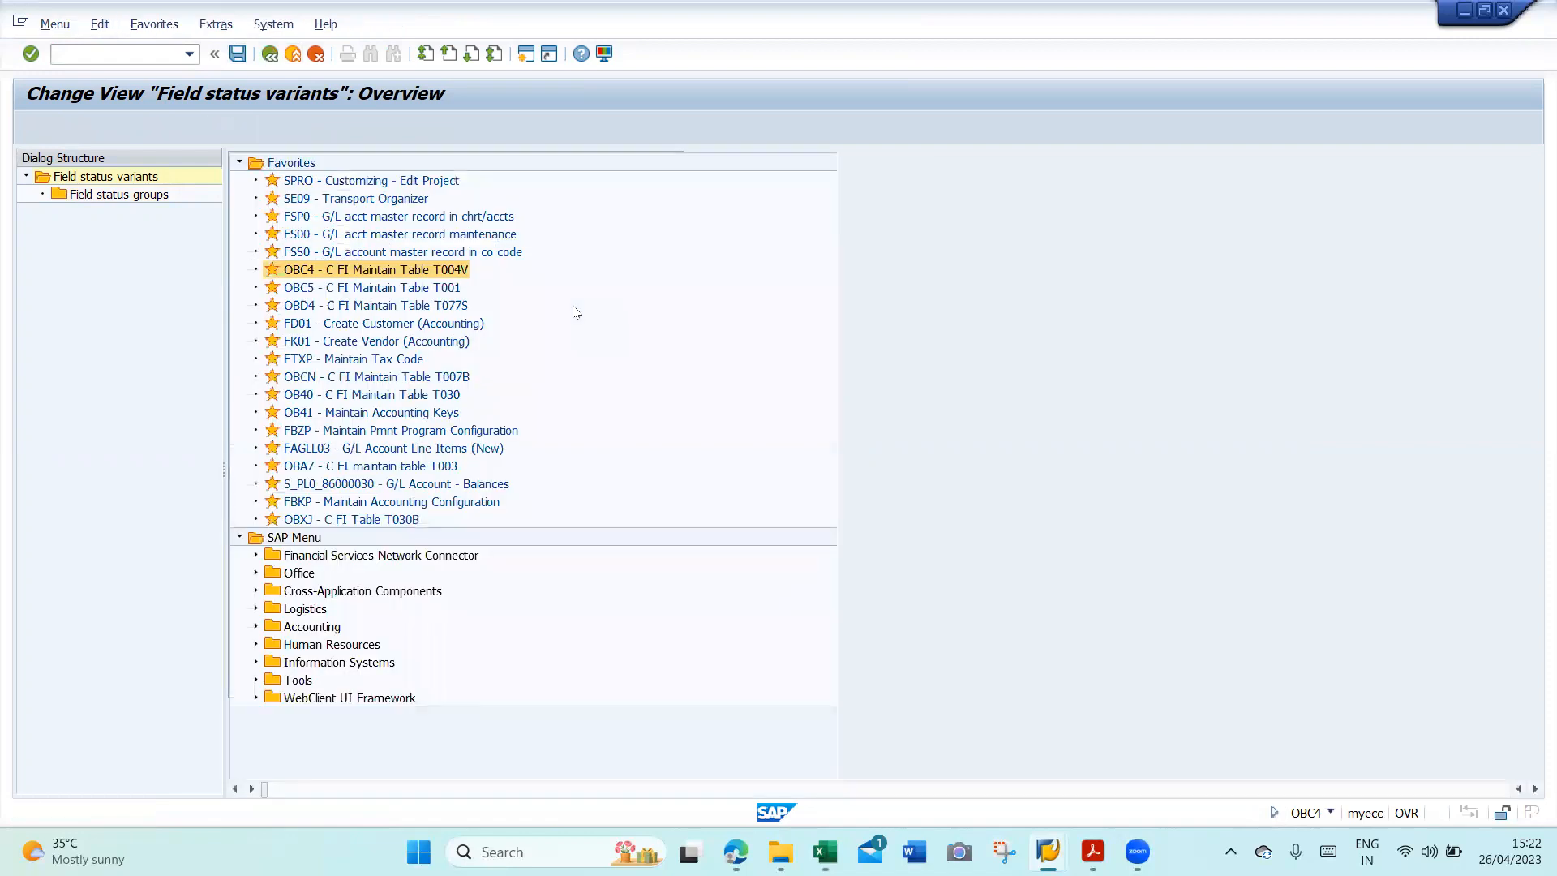
- Start a fresh vendor invoice for Landscape Consultants of India Limited with invoice date 26.04.2023 and reference VEN INV 1
key("alt+Tab")
key("alt+Tab")
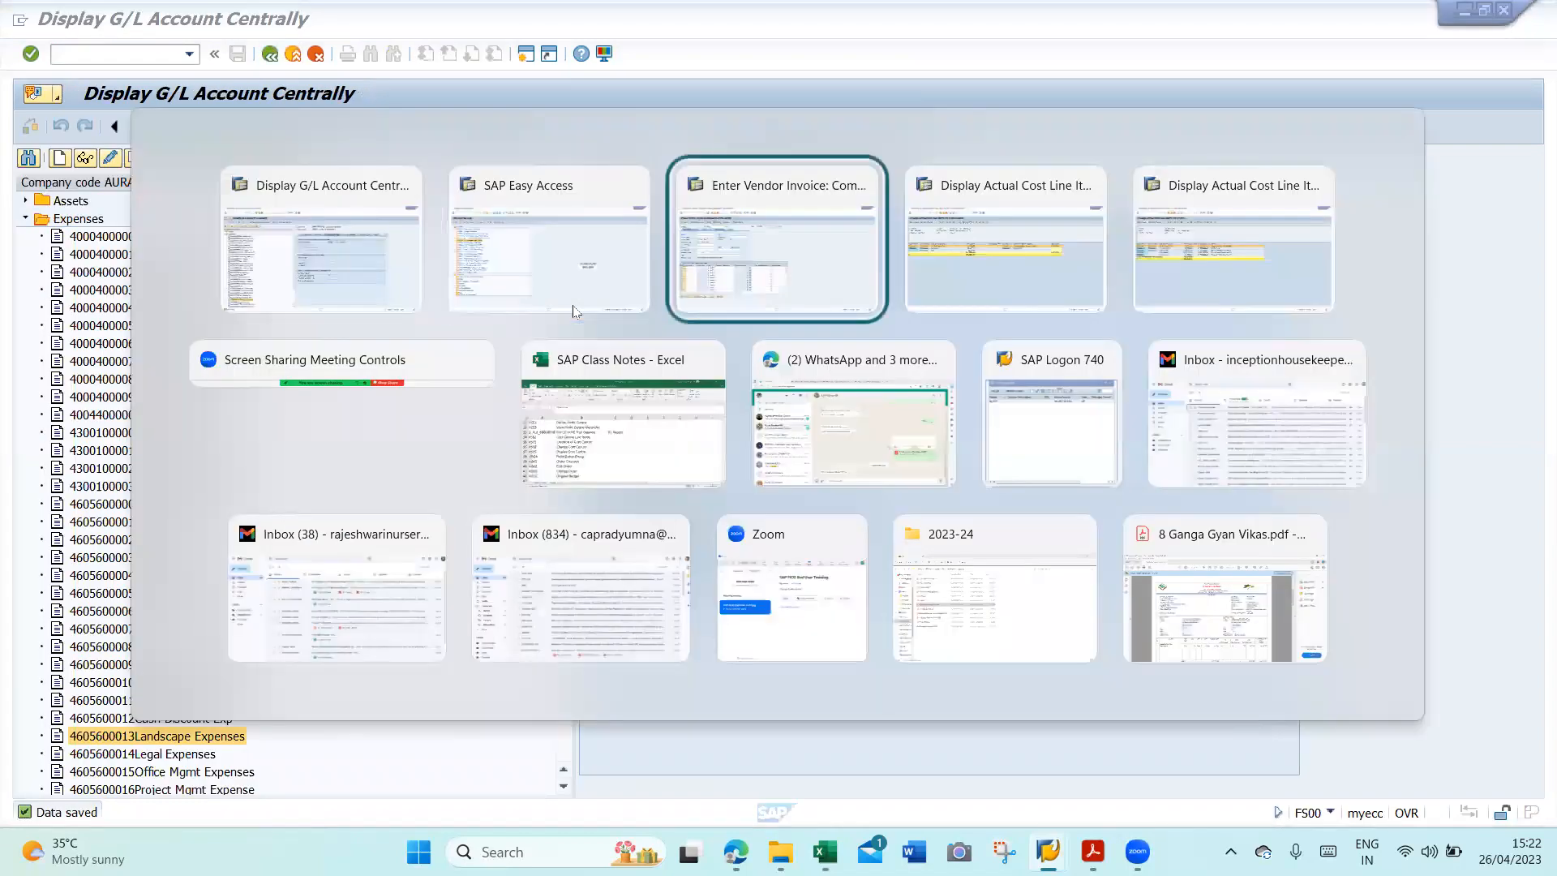
key("space")
key("Down")
key("Return")
key("Tab")
key("space")
key("Down")
key("Return")
key("Tab")
key("space")
key("Down")
key("Return")
key("Tab")
key("Tab")
key("Tab")
key("Tab")
- Set the invoice amount to 375000 INR with automatic tax calculation enabled
key("space")
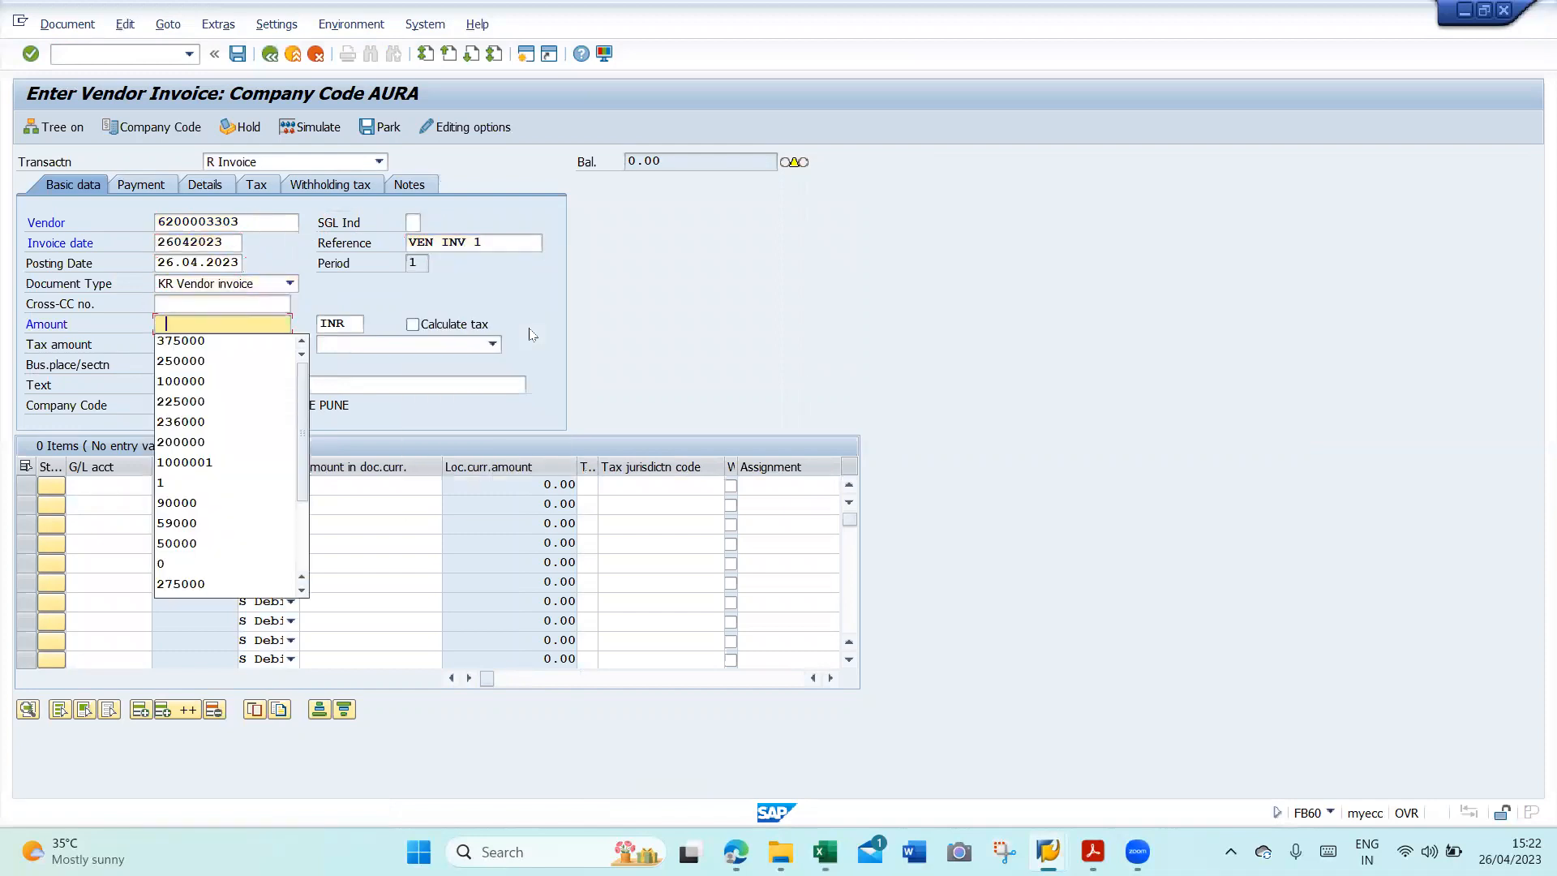
key("Down")
key("Return")
key("Tab")
key("Tab")
key("space")
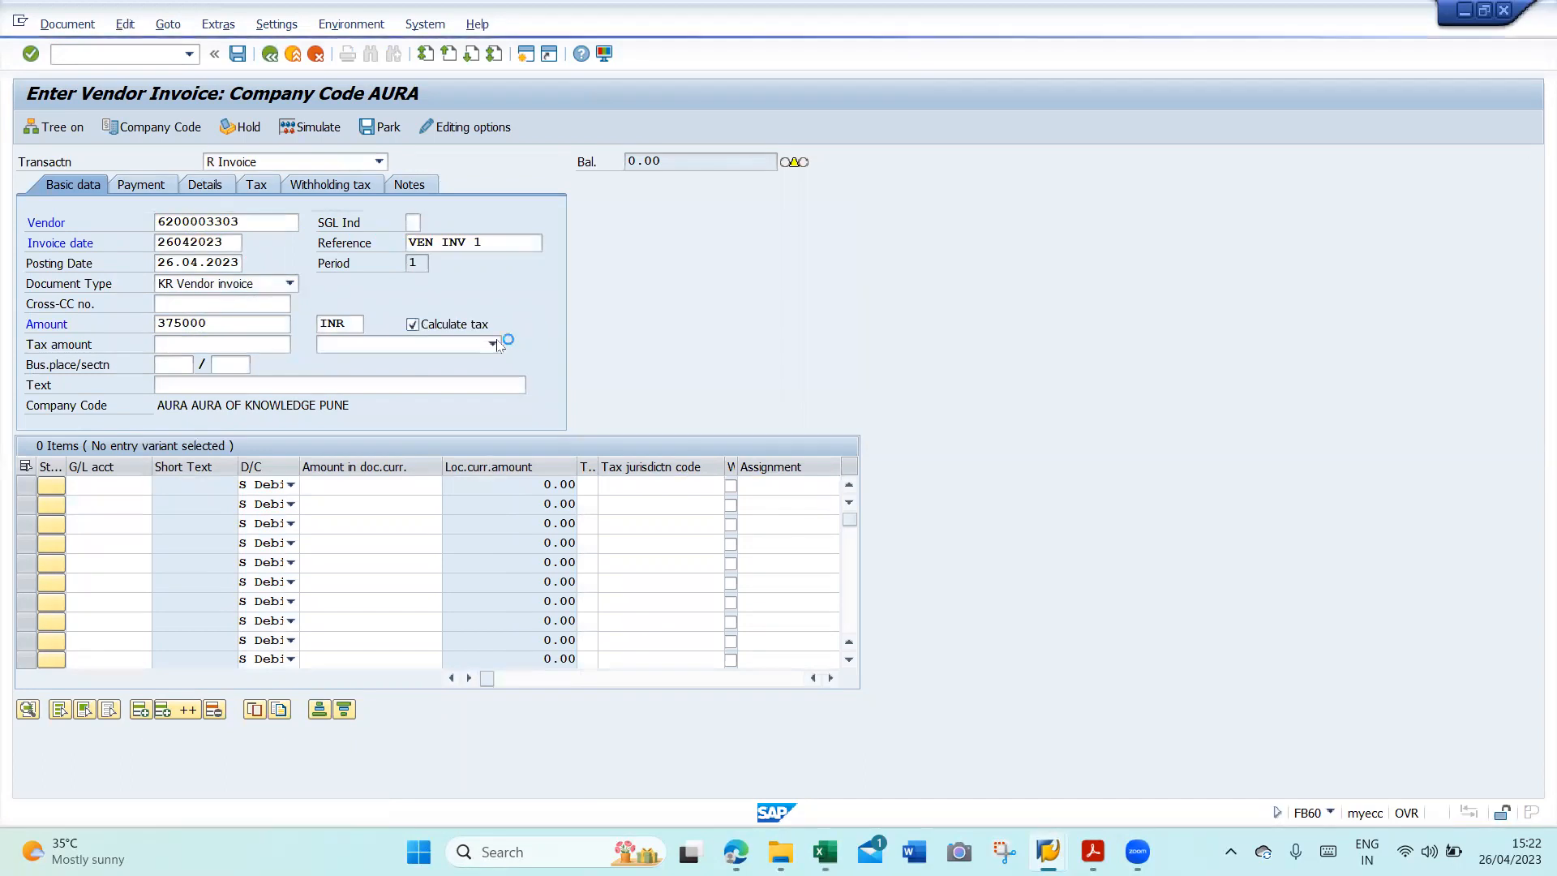
key("Return")
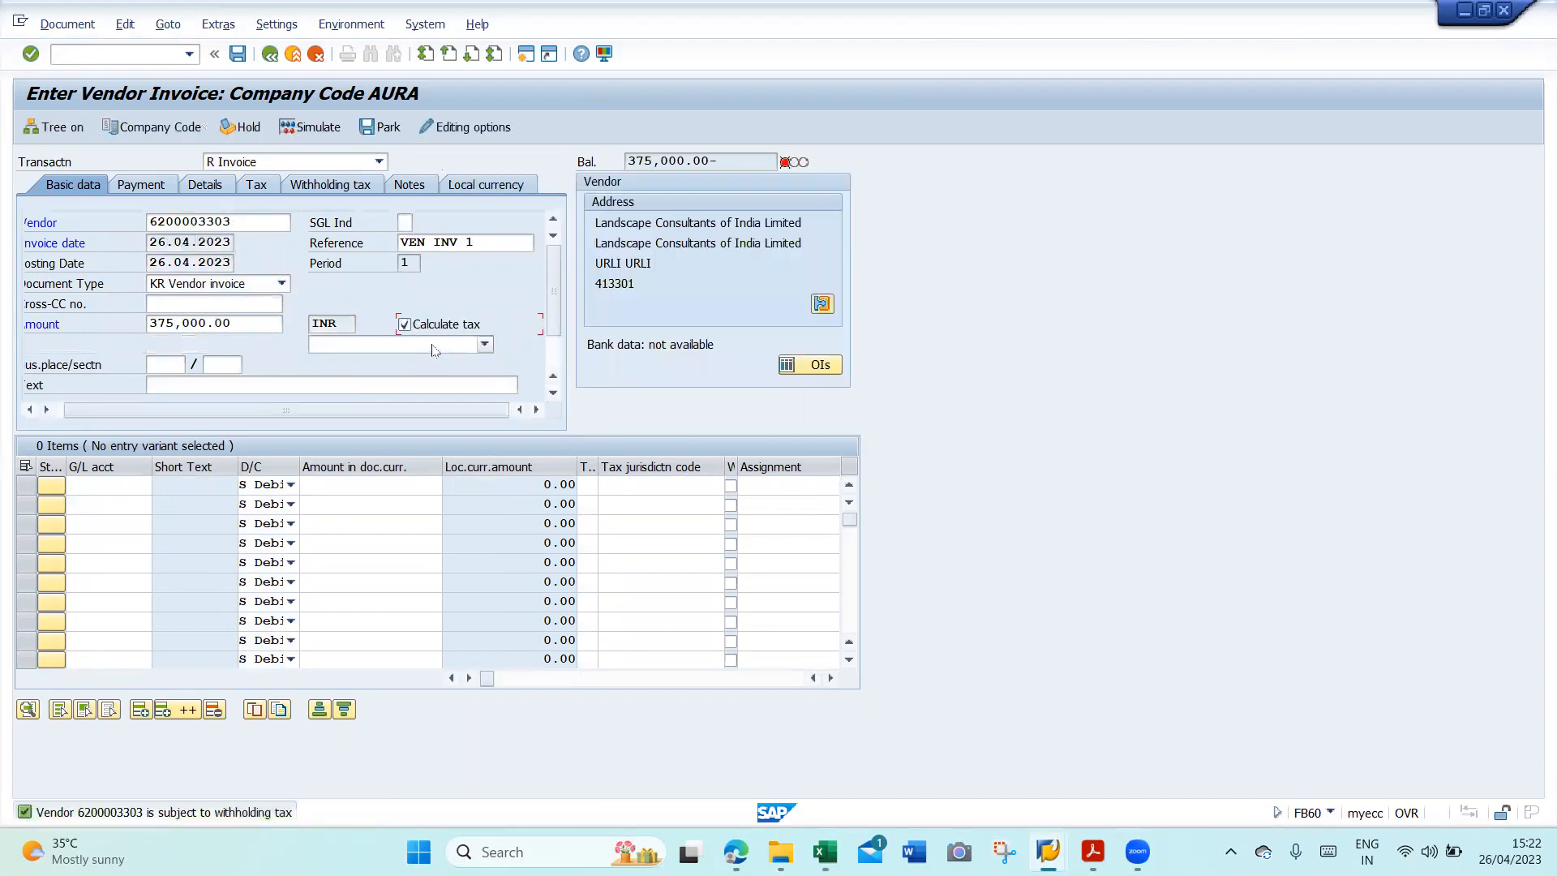
- Assign tax code 5K (No ITC RCM IGST 18%) to the invoice
left_click(433, 350)
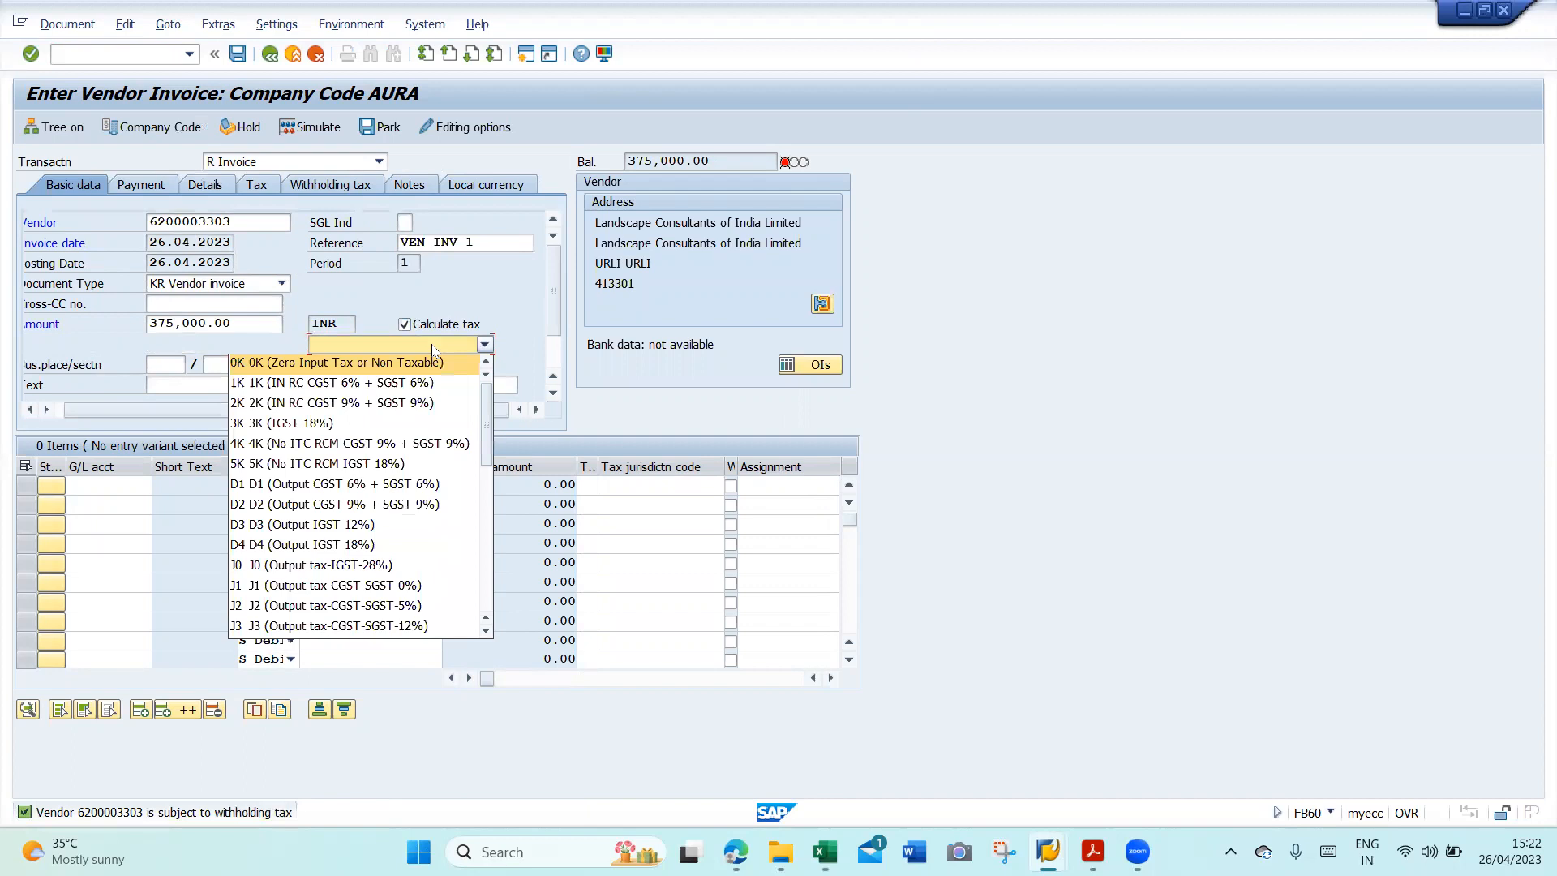
key("5")
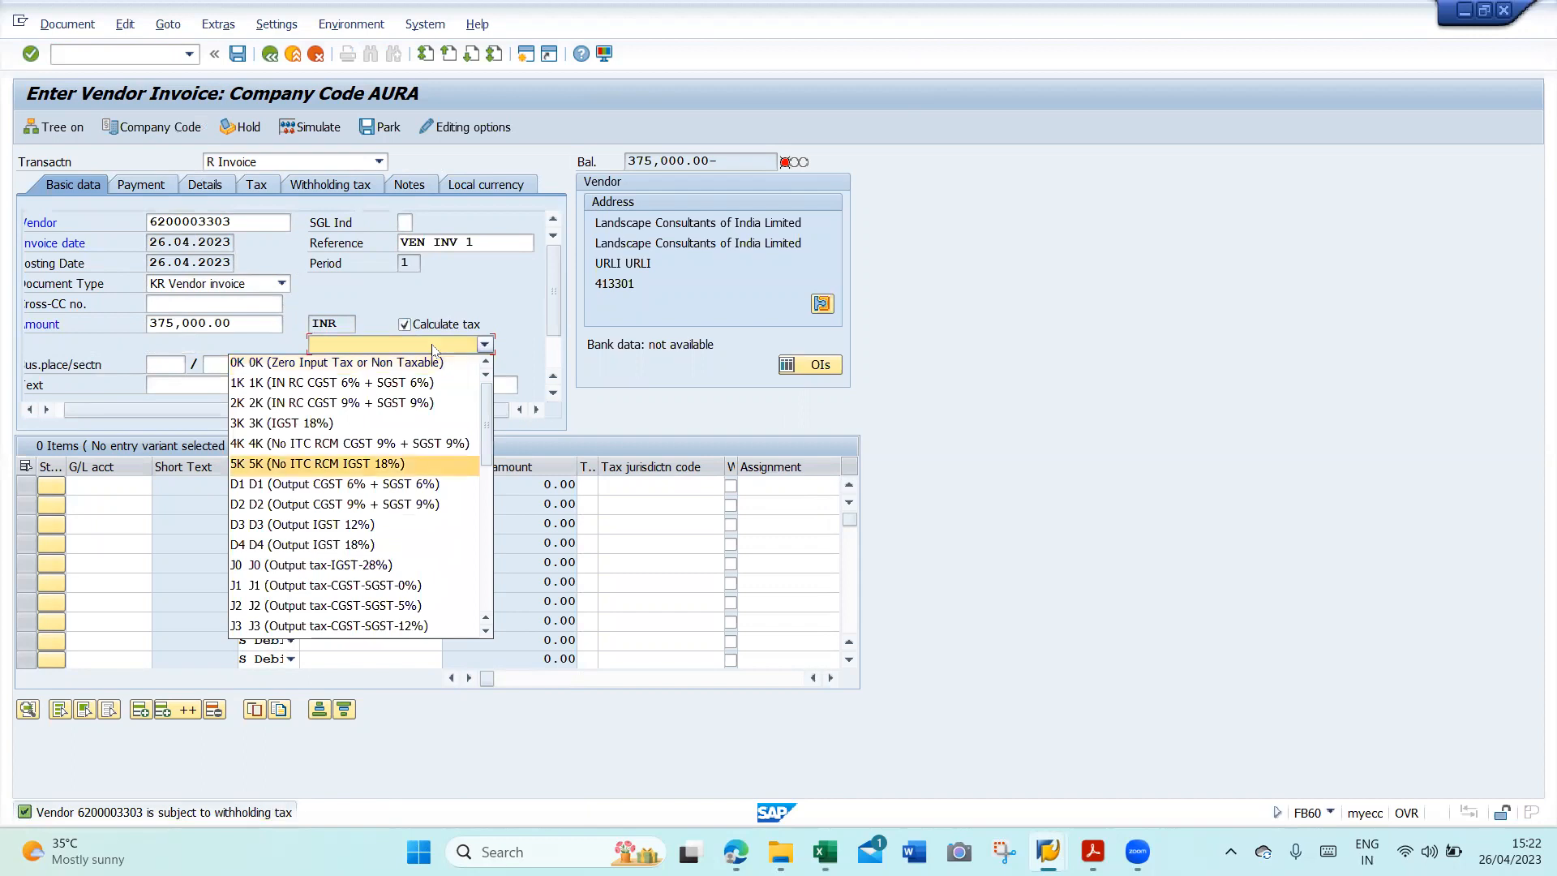
key("Tab")
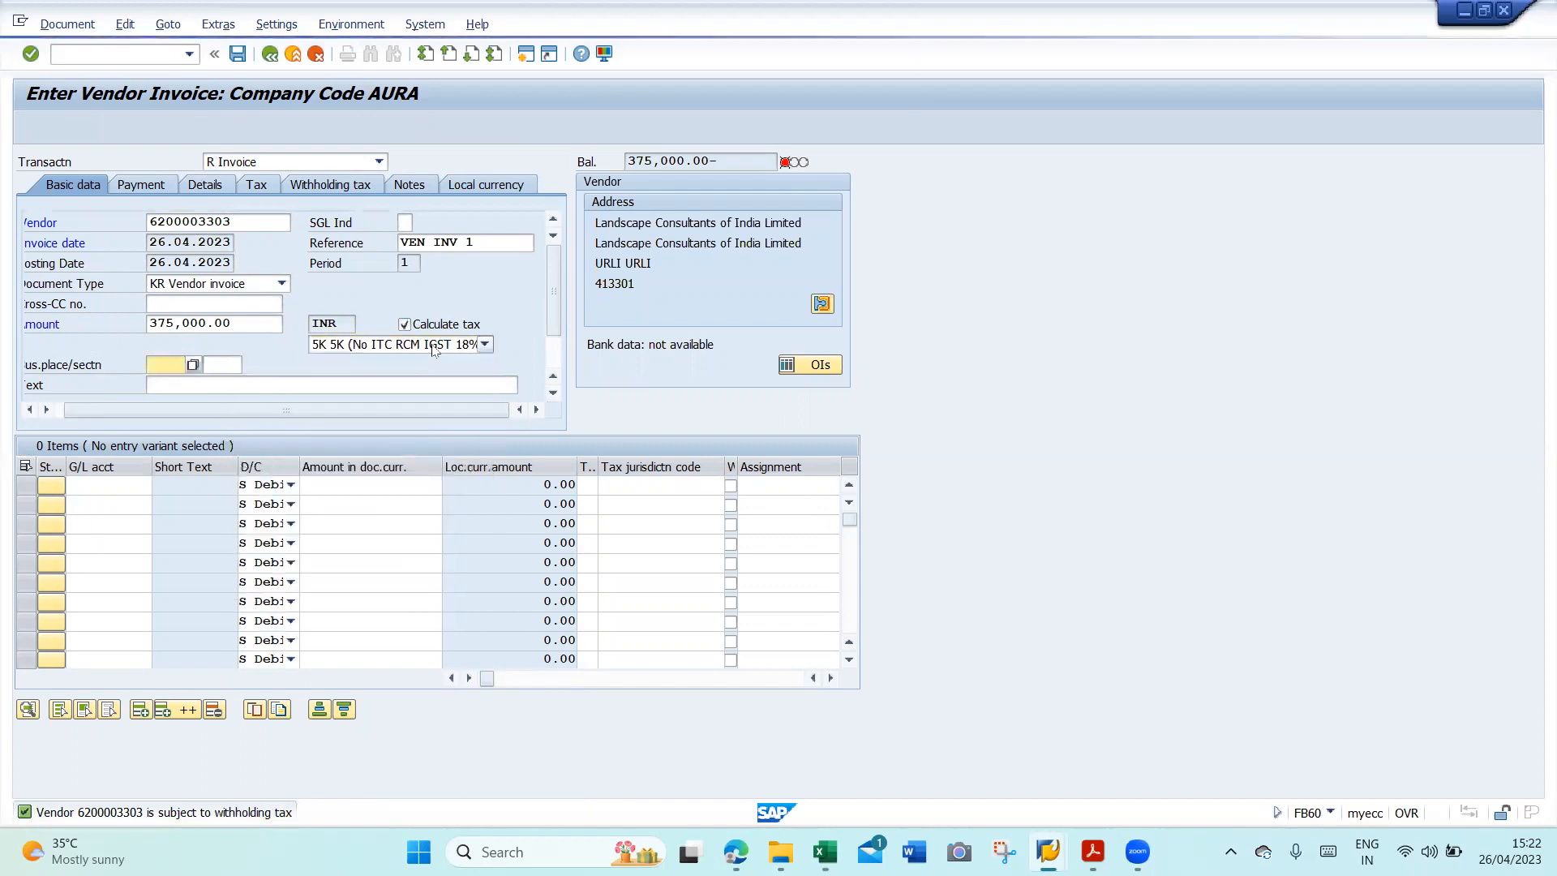
- Set the business place and section to BLR1 / BLRU and the invoice text to VEND INV 1 FIELD SETTINGS
key("space")
key("Down")
key("Return")
key("Tab")
key("space")
key("Down")
key("Return")
key("Tab")
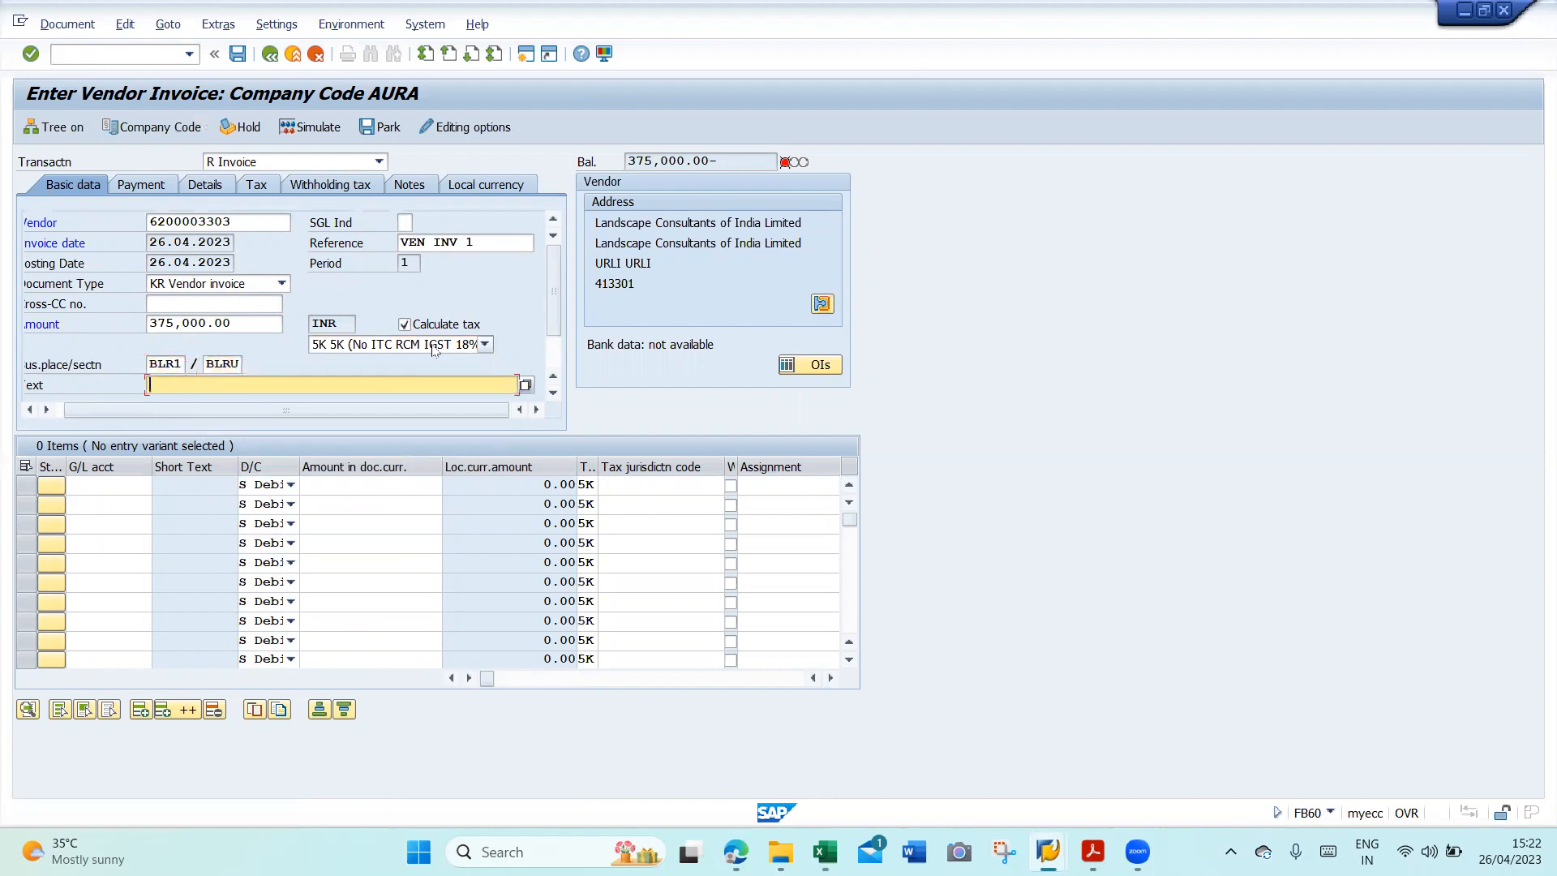
key("space")
key("Down")
key("Return")
key("Tab")
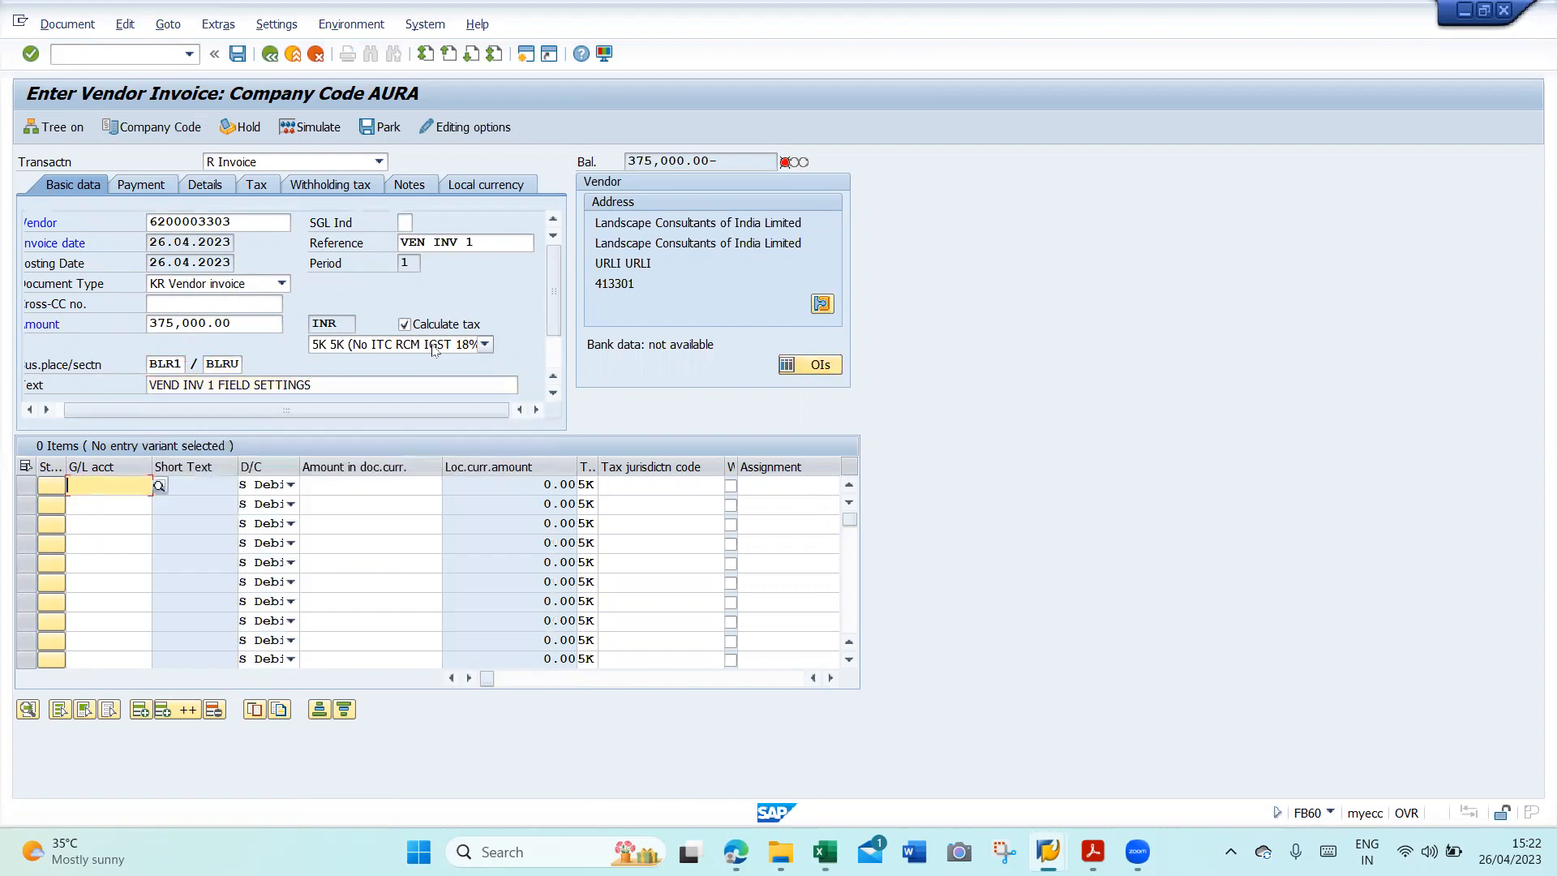
- Add a debit line item of 375000 INR on the Landscape Expenses G/L account to the vendor invoice
key("space")
key("Down")
key("Return")
key("Tab")
key("Tab")
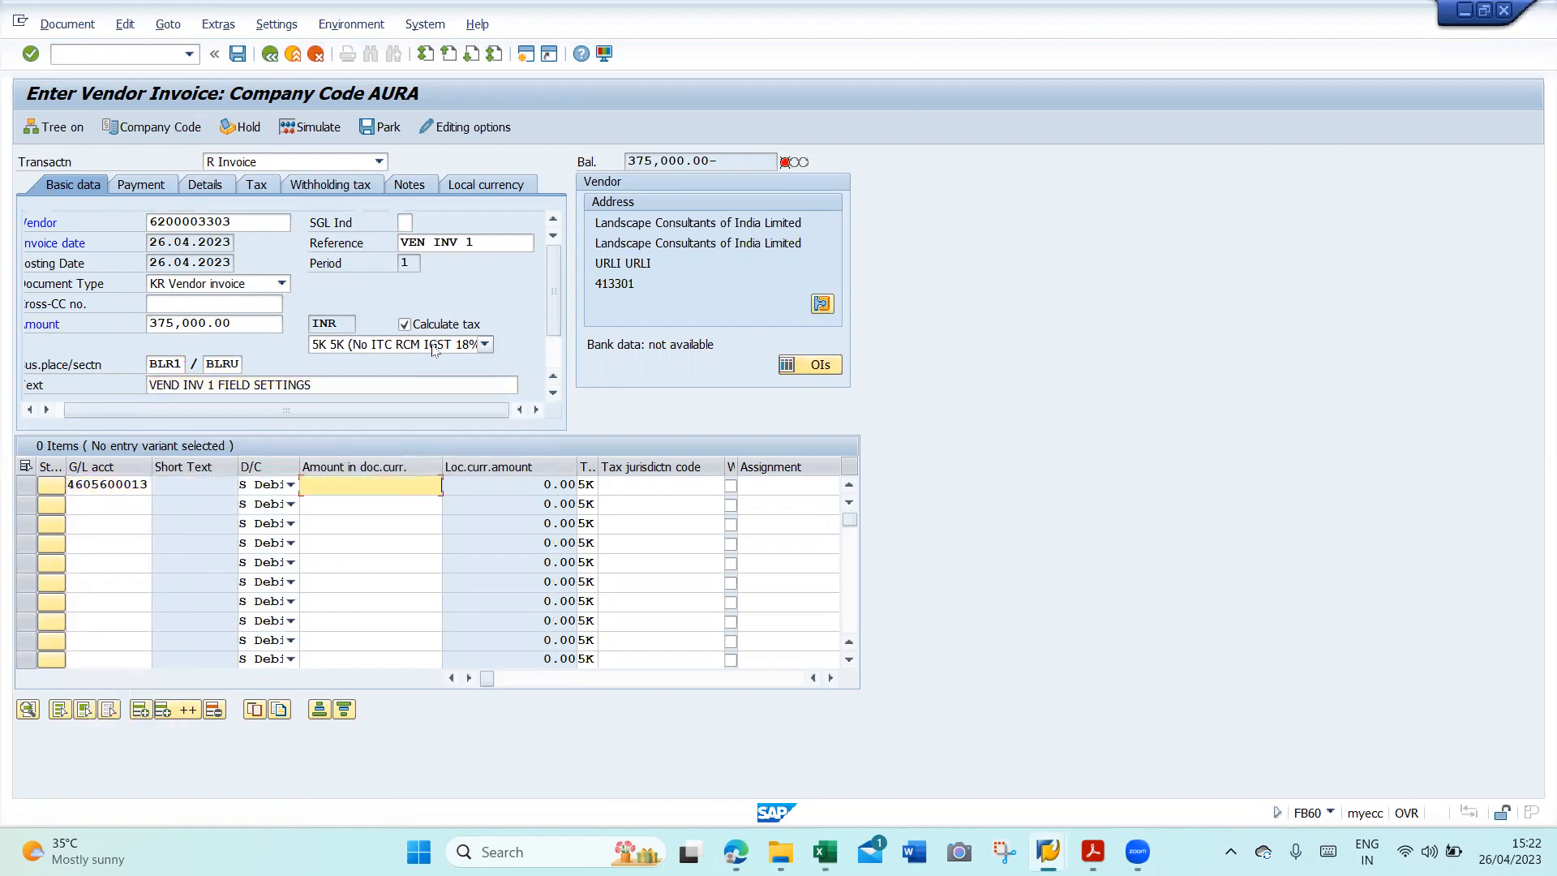
key("space")
key("Down")
key("Return")
key("Tab")
key("Tab")
key("Tab")
key("Tab")
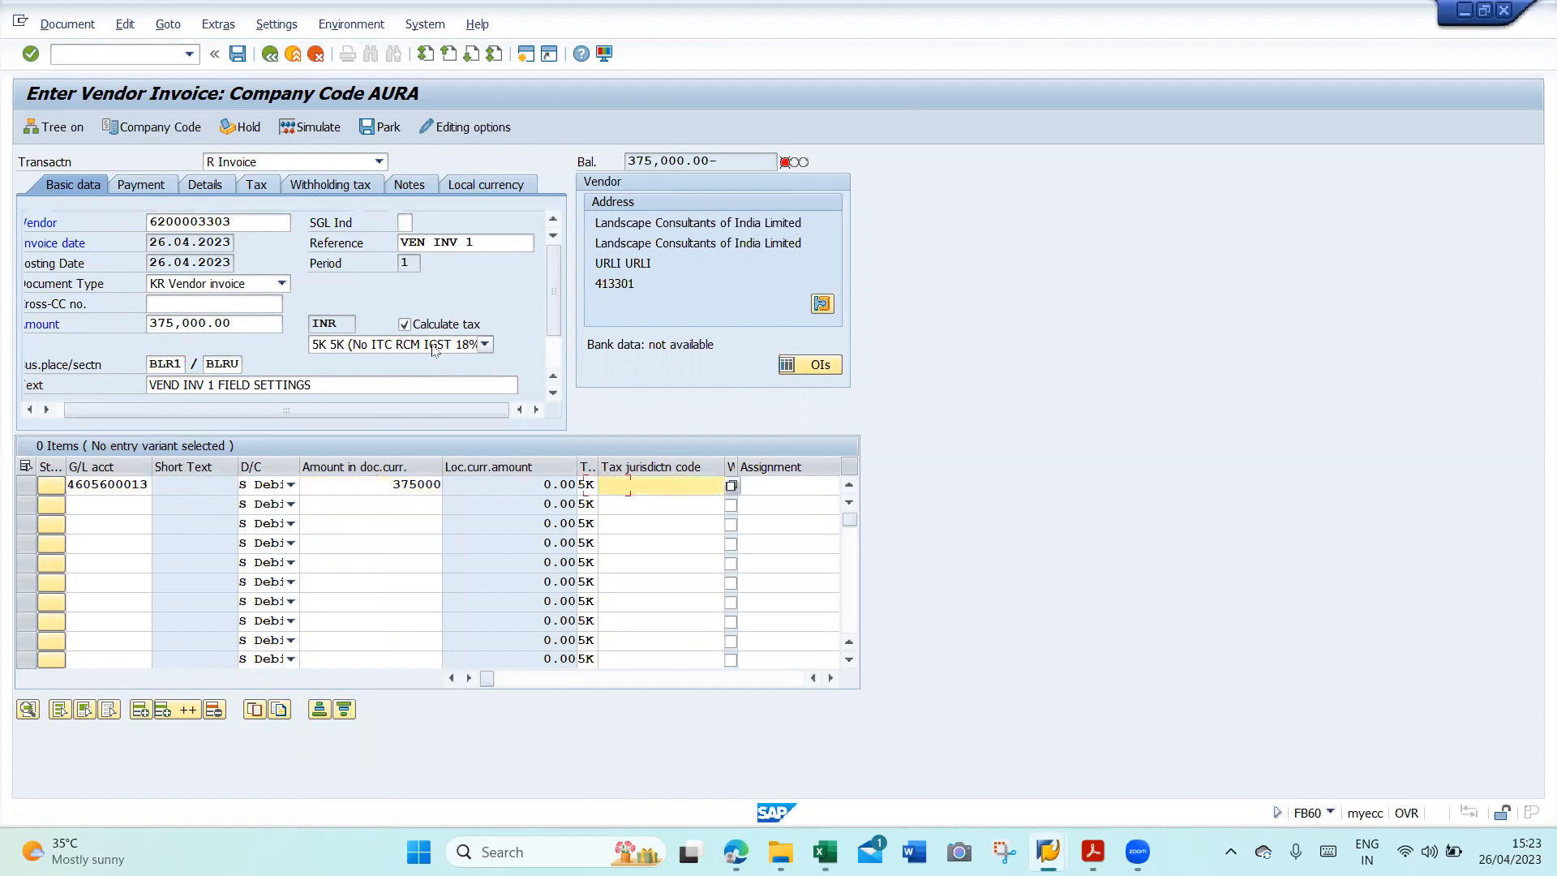
- Assign business area AUR3 and the internal order to the Landscape Expenses line, leaving the cost center blank
key("Tab")
key("Tab")
key("Tab")
key("Tab")
key("Tab")
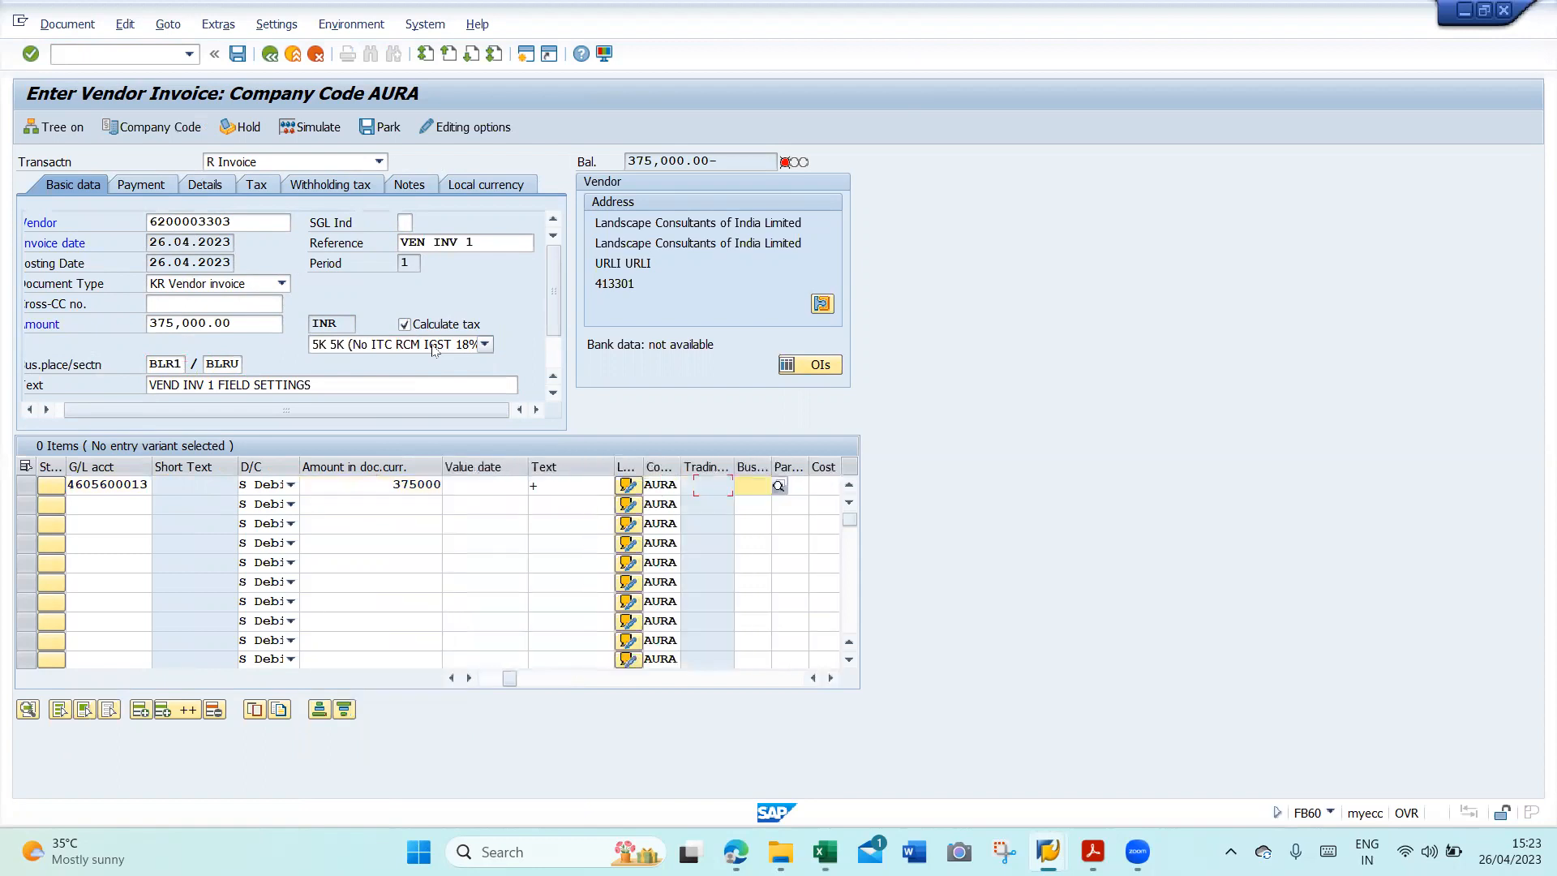
key("Tab")
key("space")
key("Return")
key("Down")
key("Return")
key("Return")
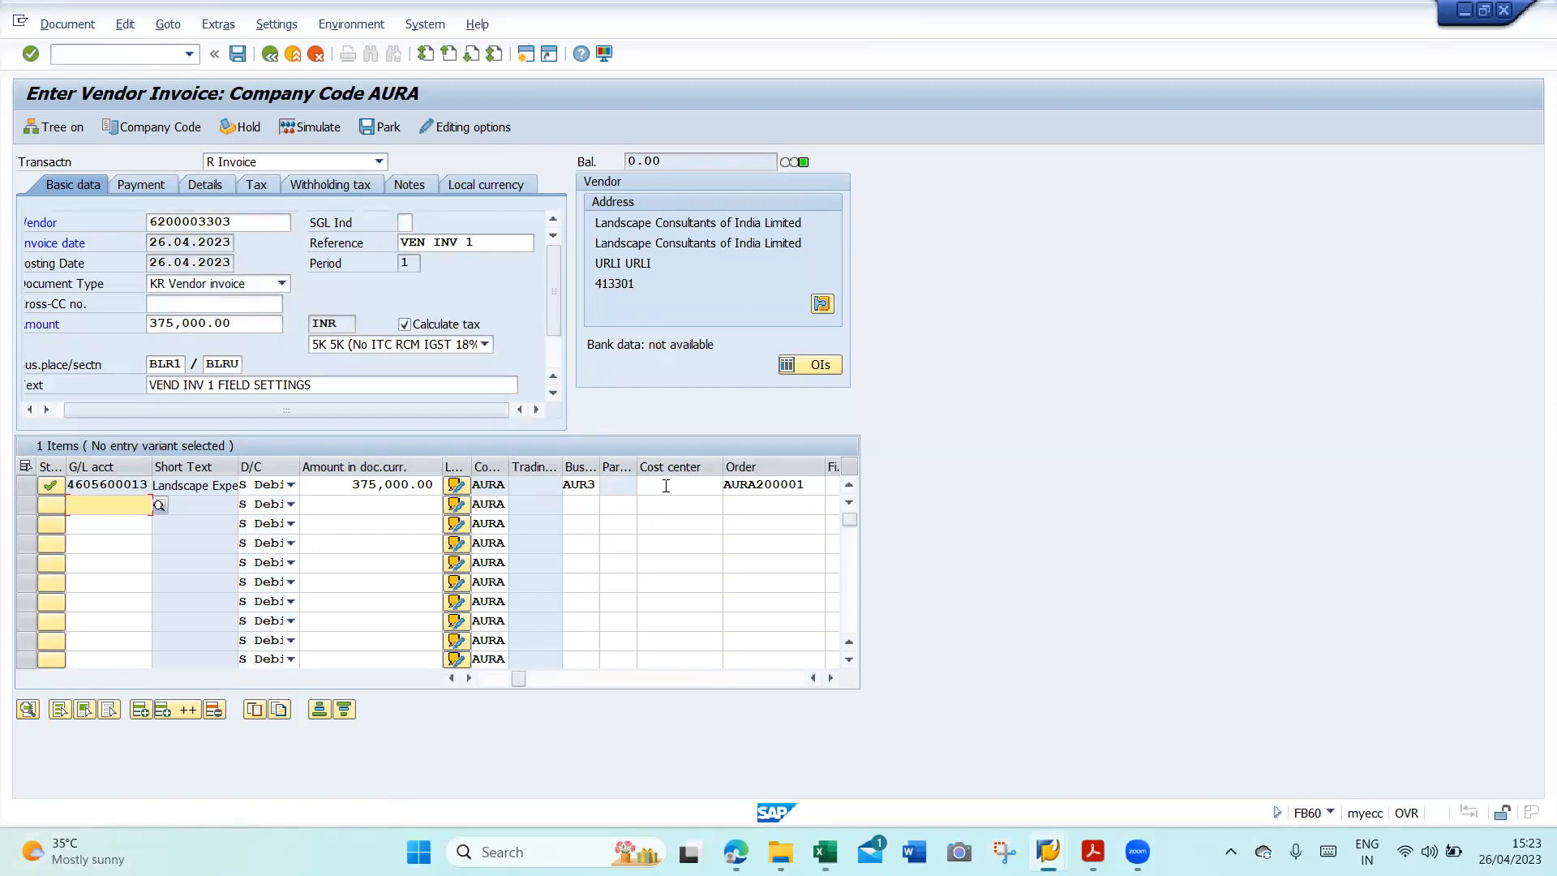
- Review the additional account assignment settings of field status group G004 in field status variant ZAUR
key("alt+Tab")
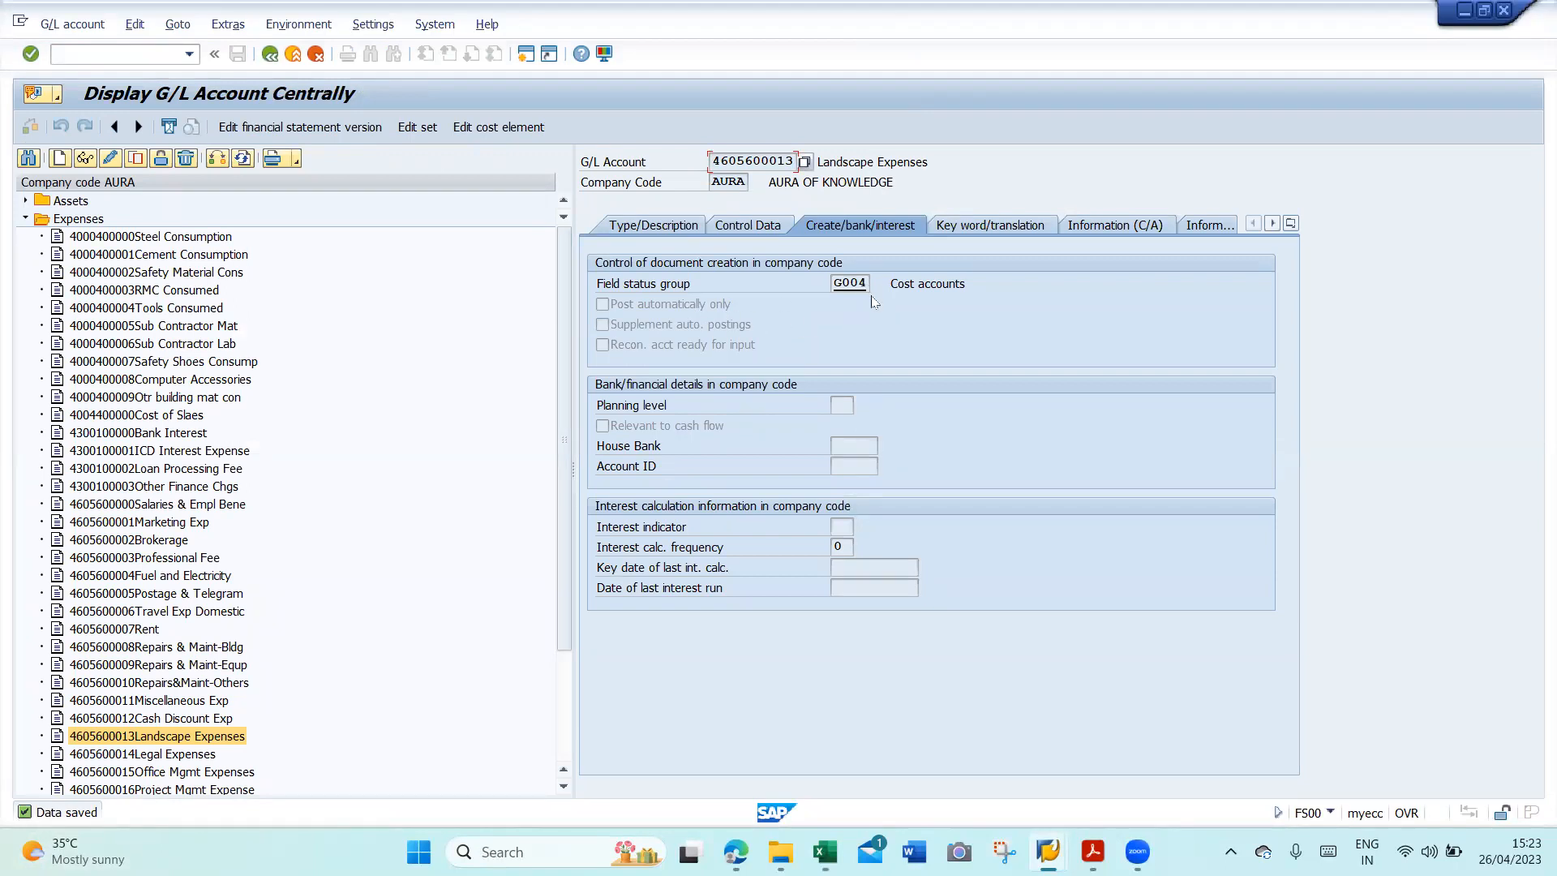
key("alt+Tab")
key("alt+Tab")
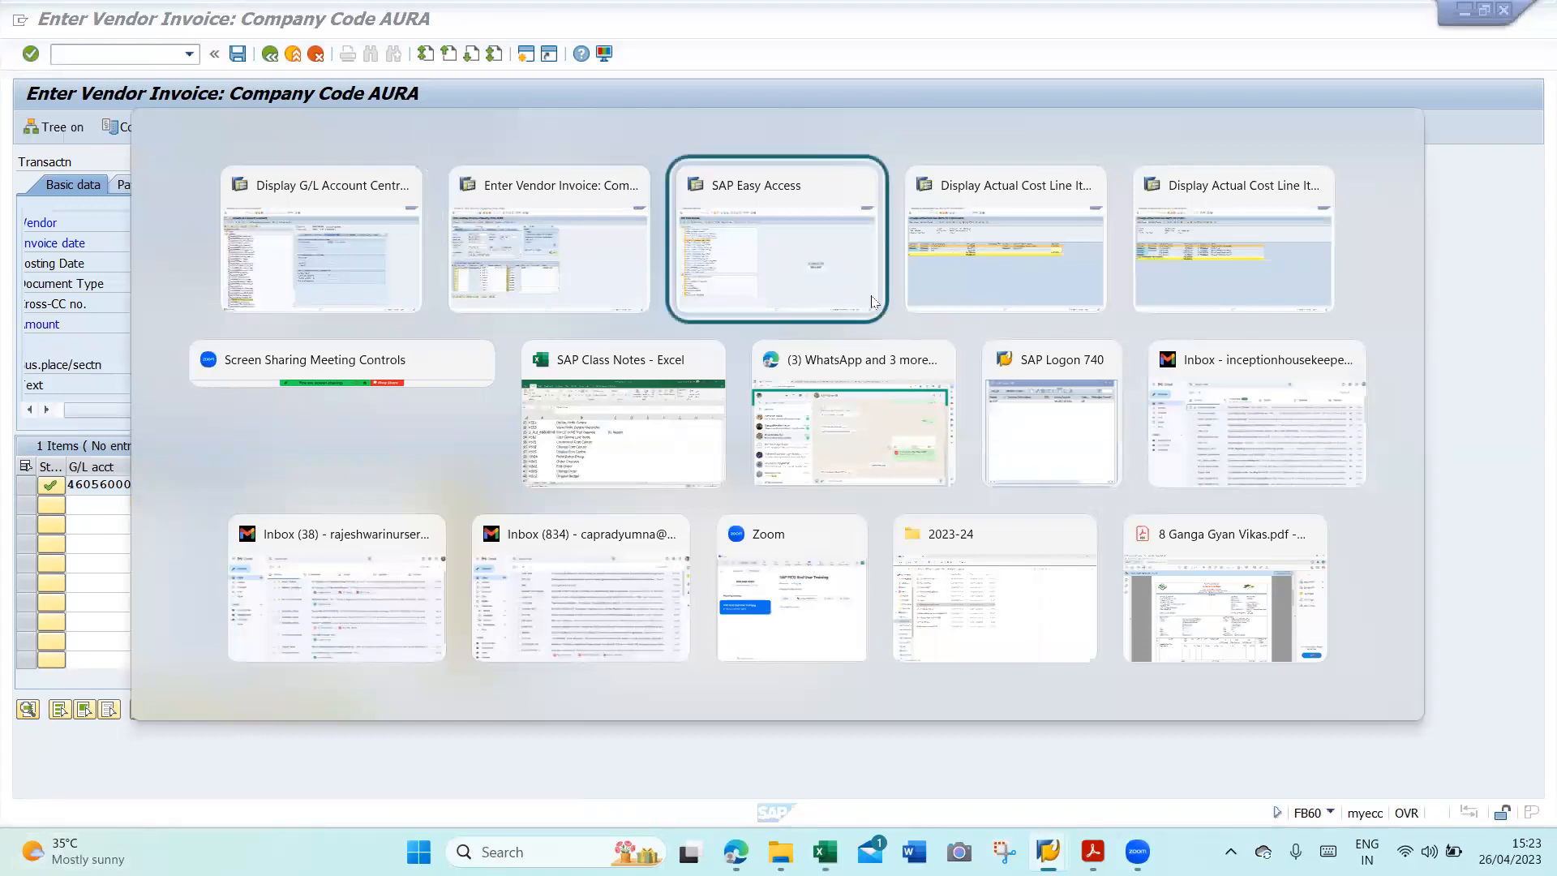
left_click(873, 301)
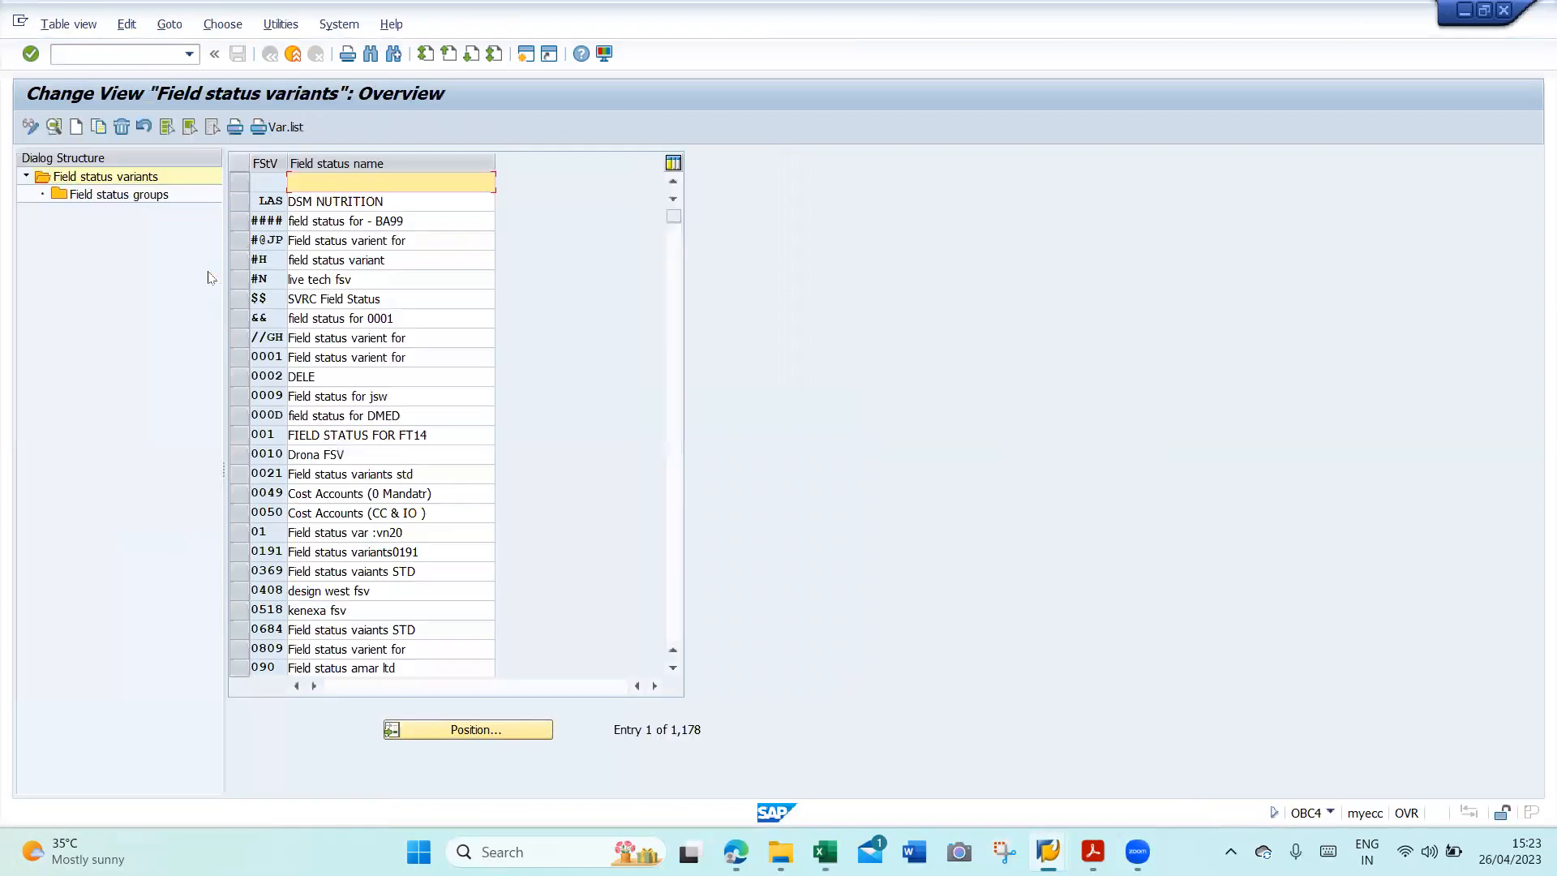
left_click(505, 740)
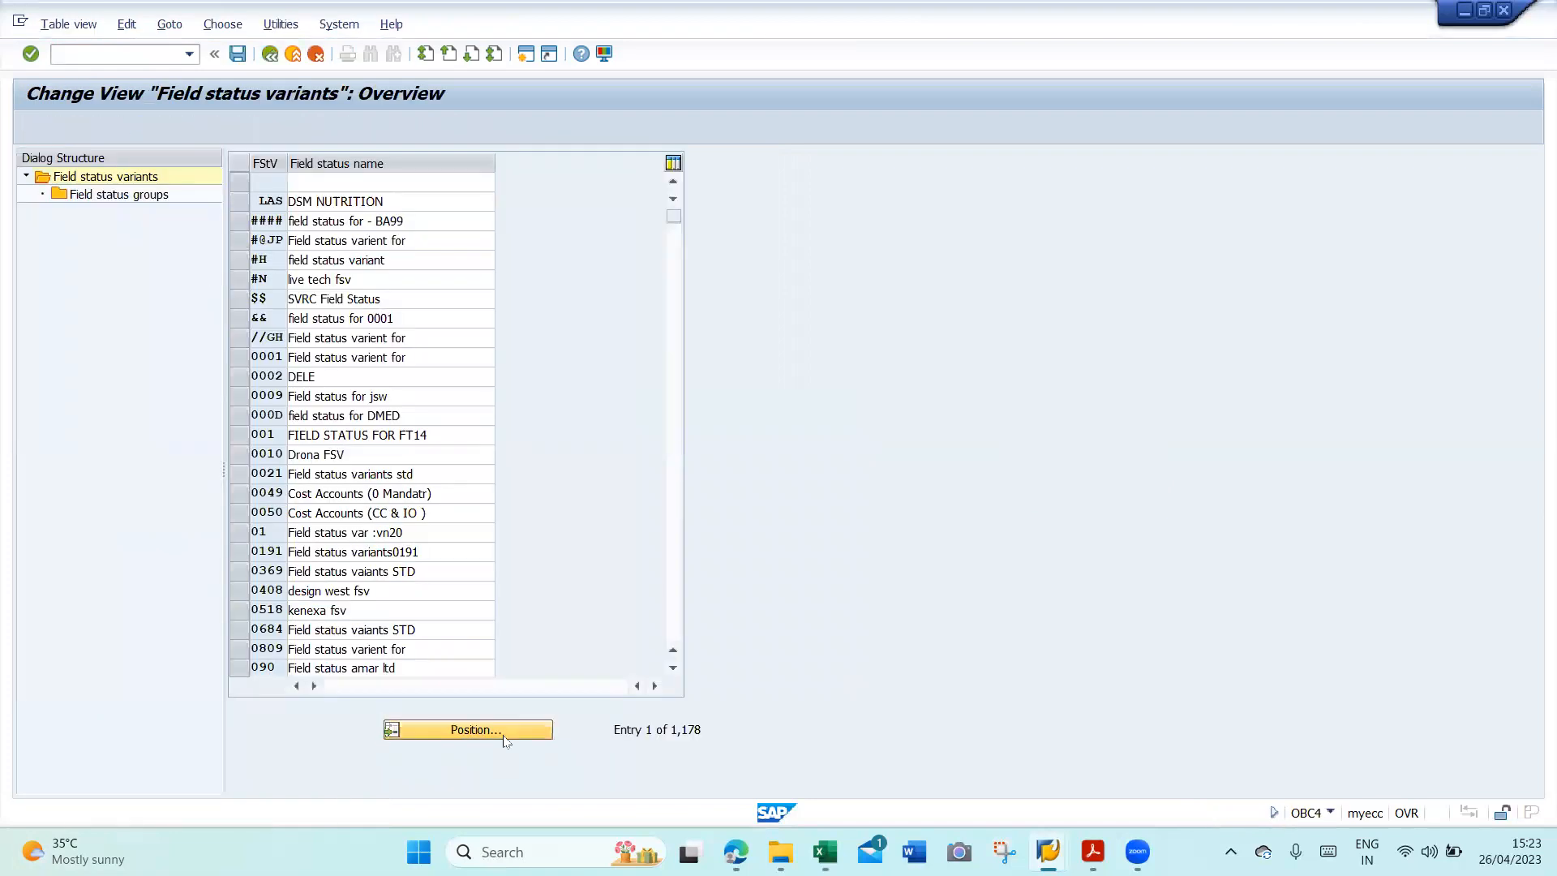
type("ZAUR")
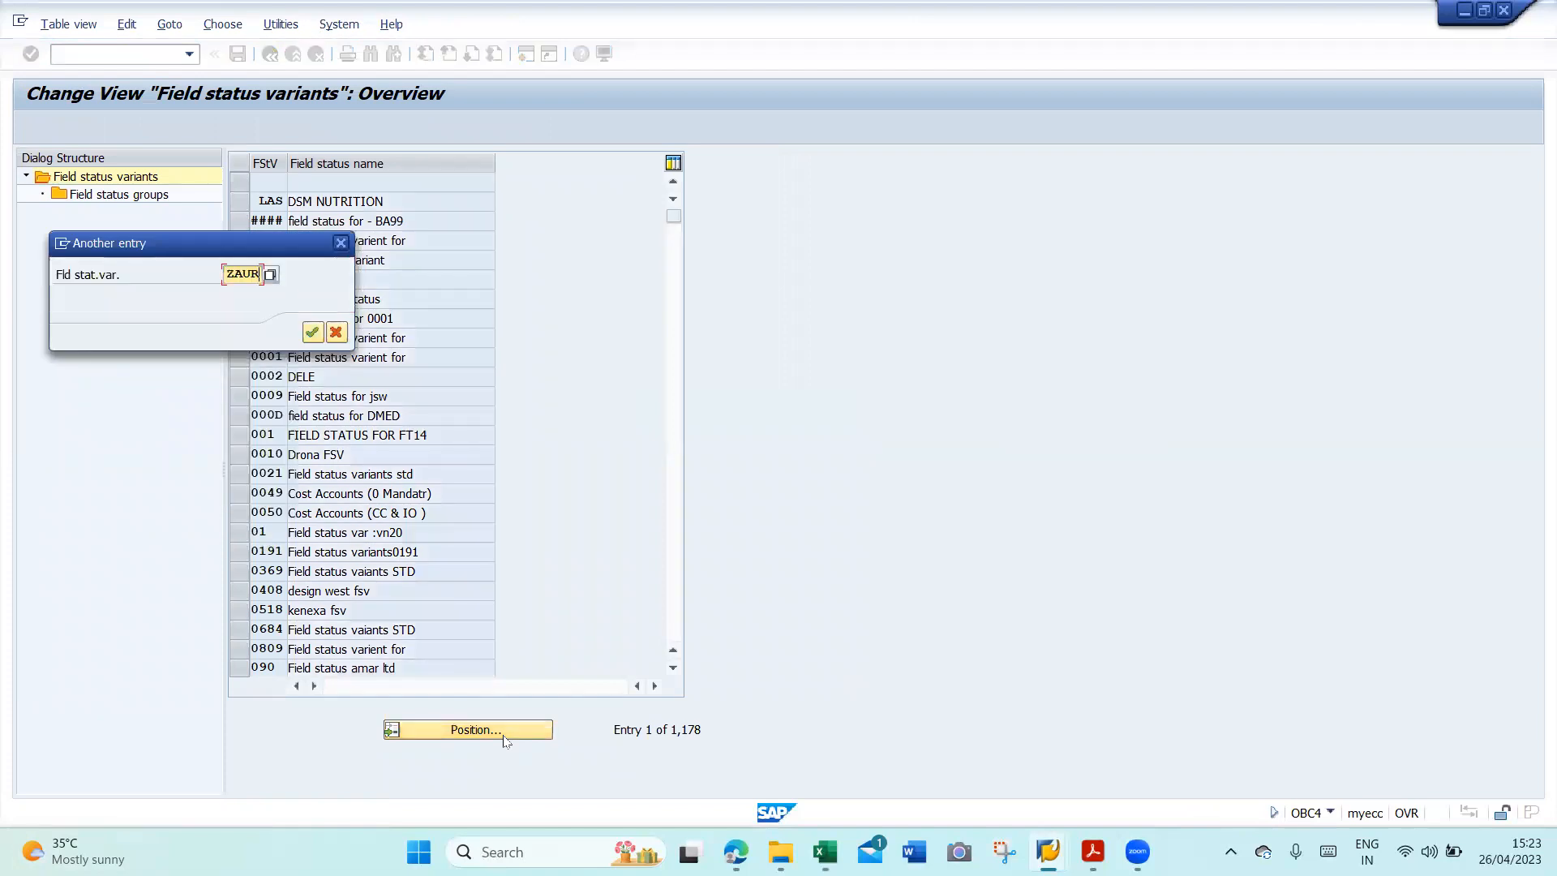
key("Return")
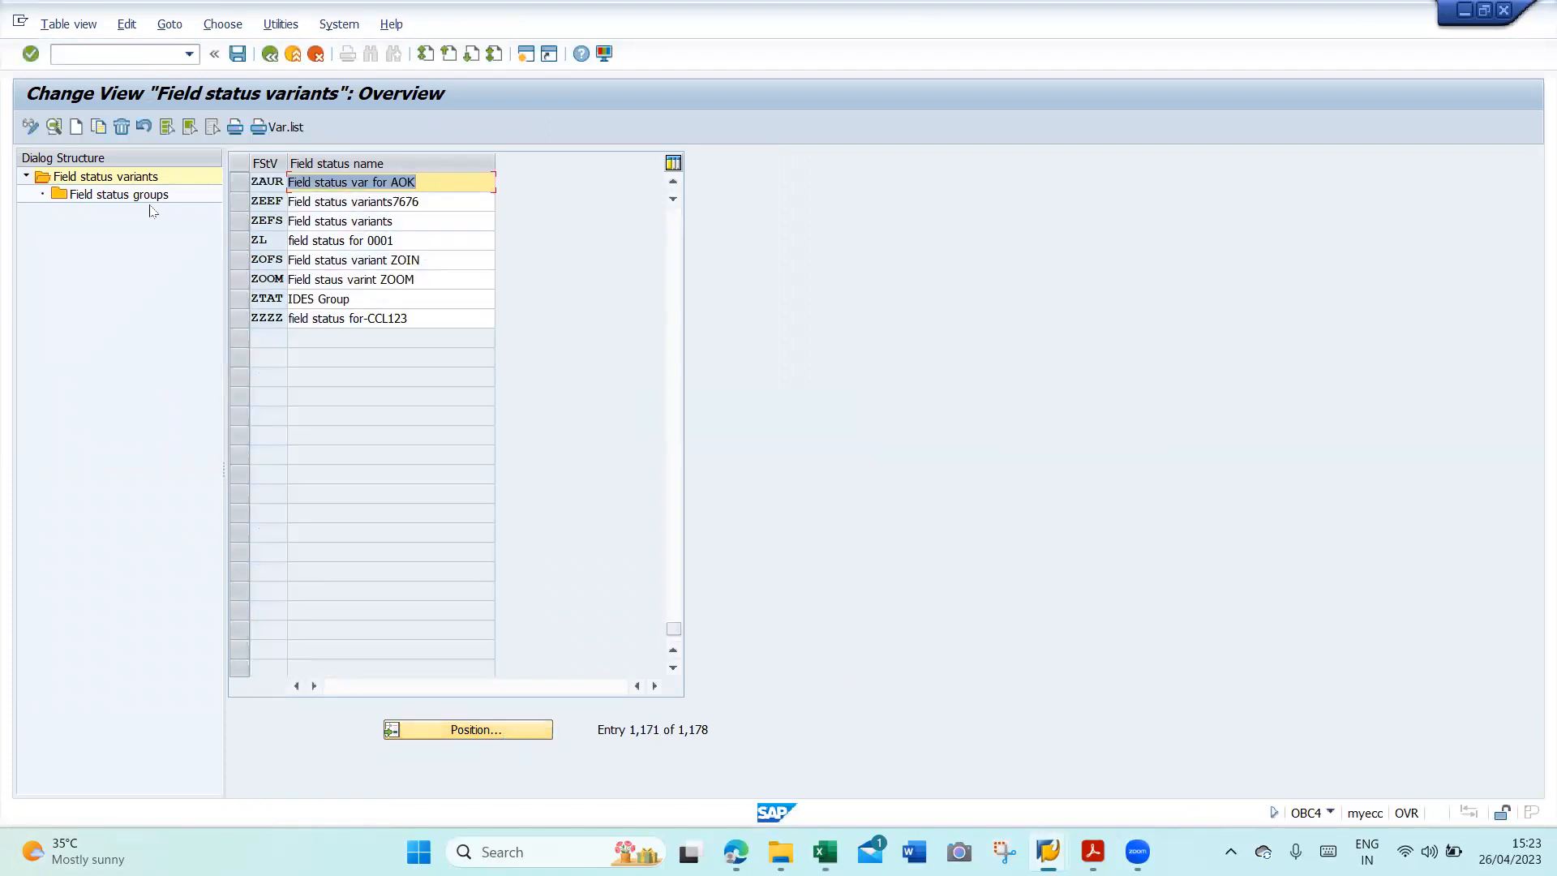
left_click(240, 183)
double_click(97, 198)
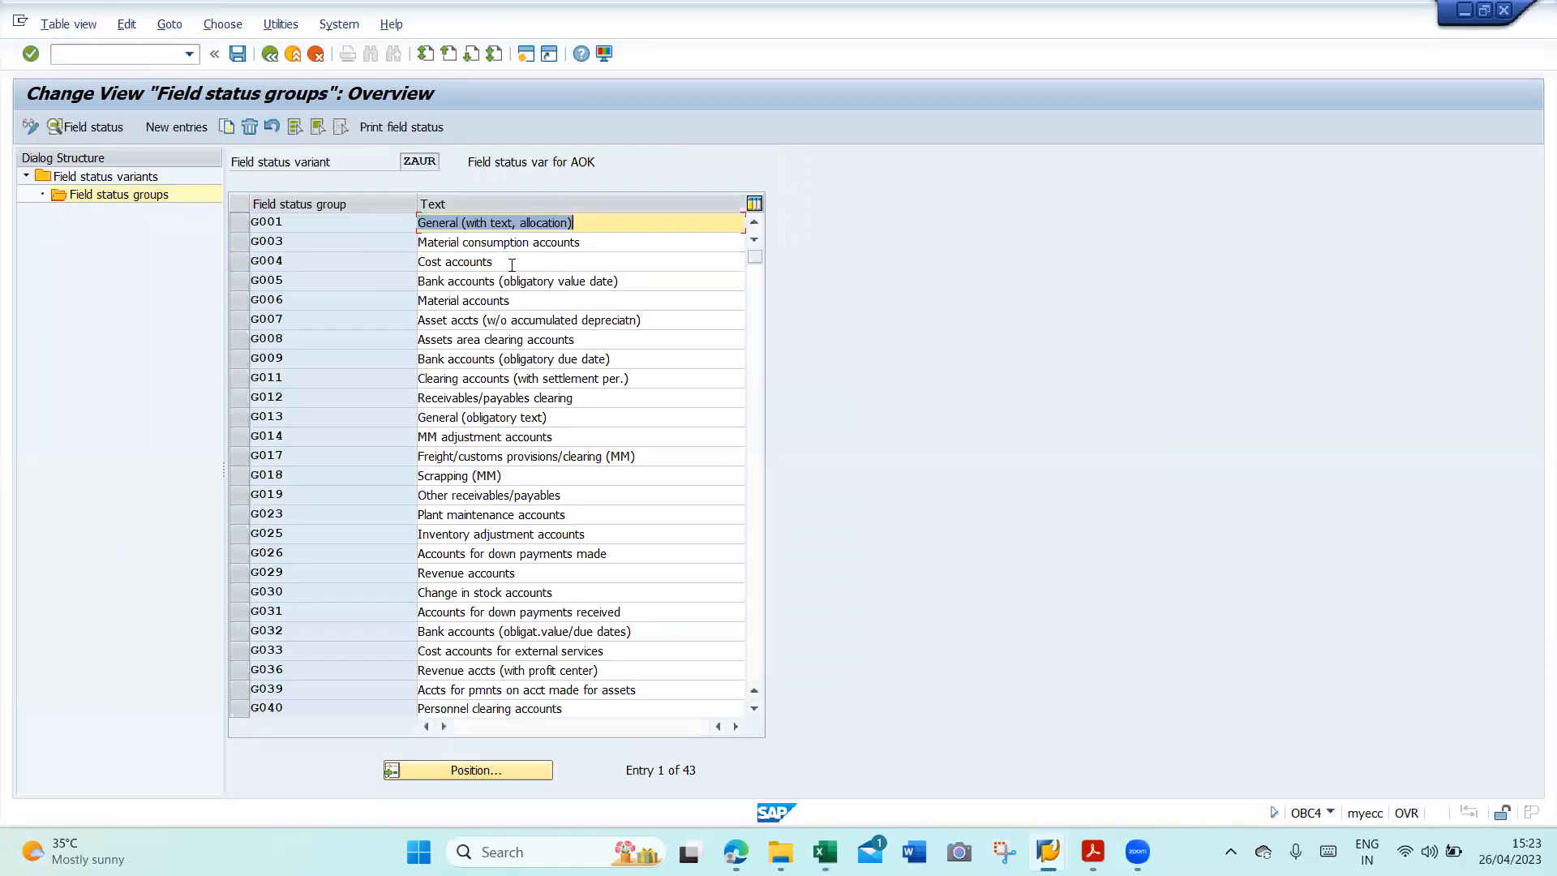
double_click(511, 264)
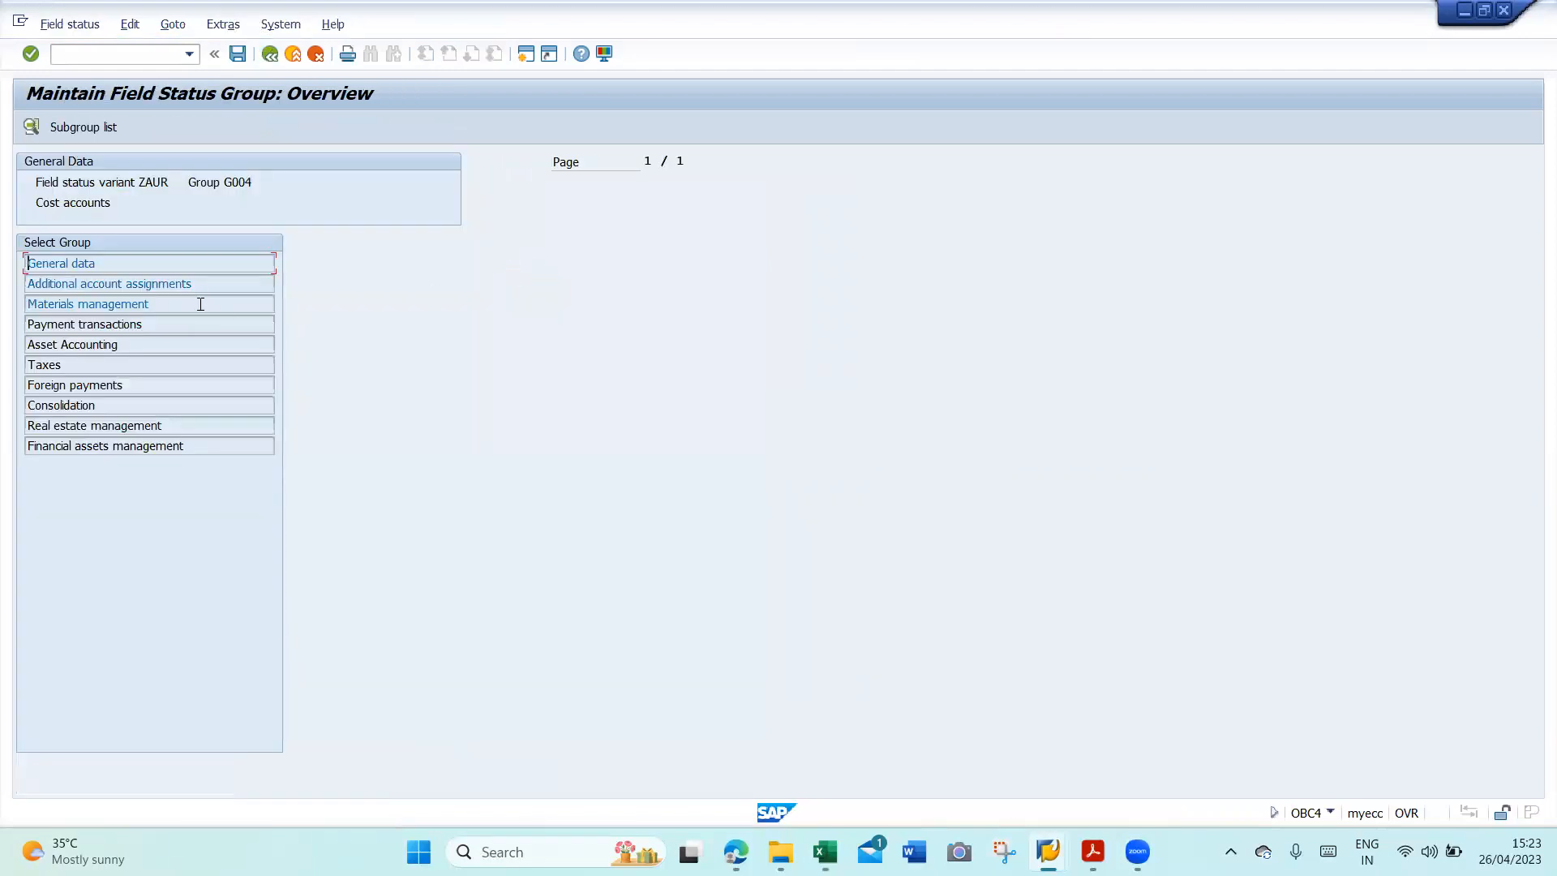
double_click(134, 284)
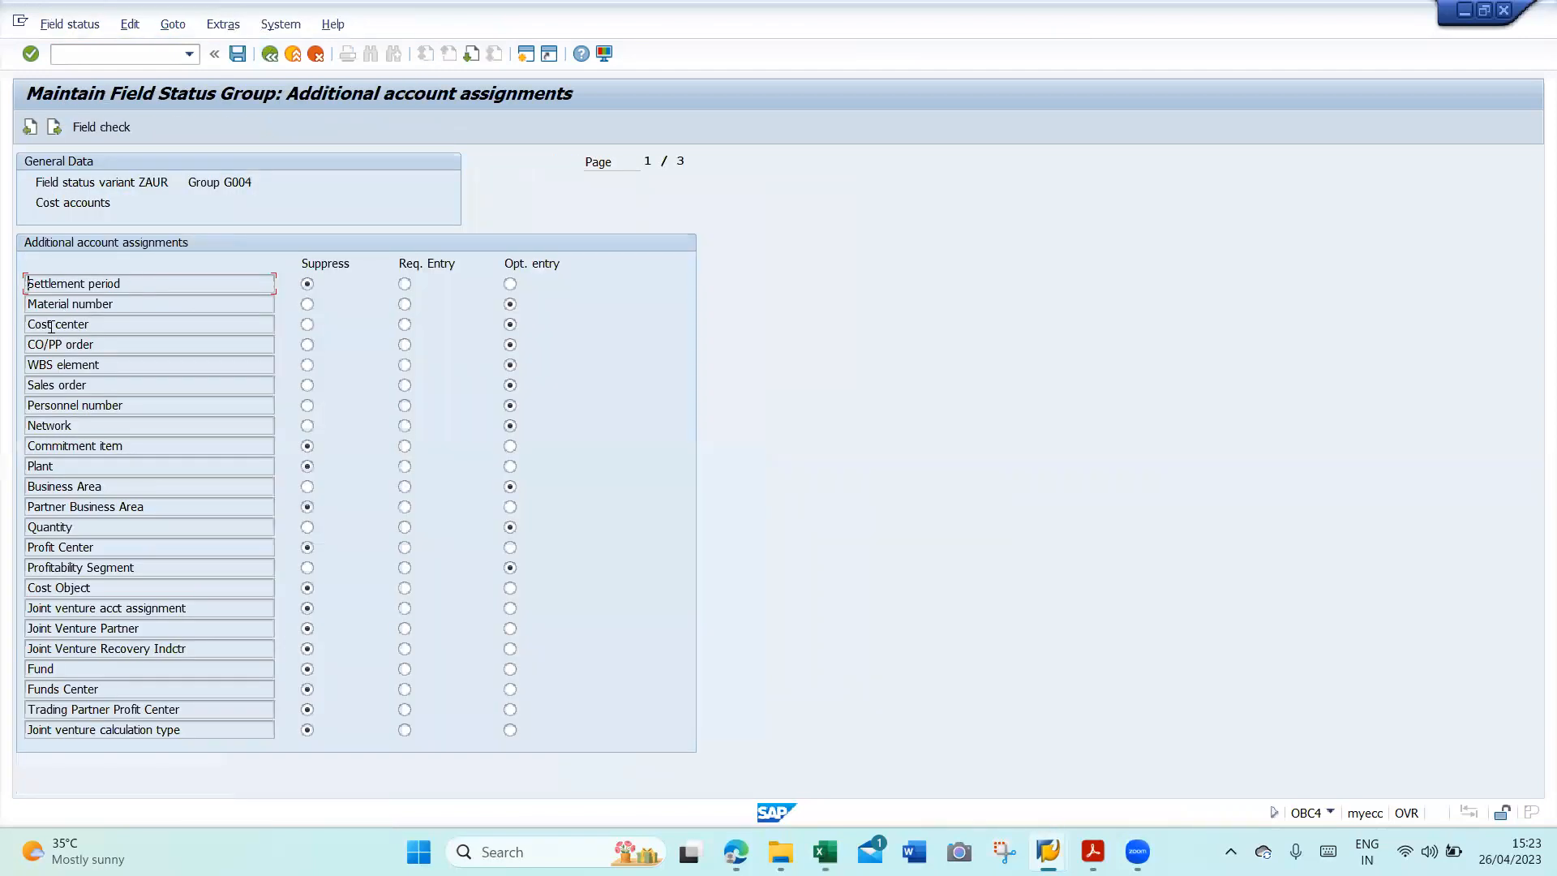
key("ctrl+s")
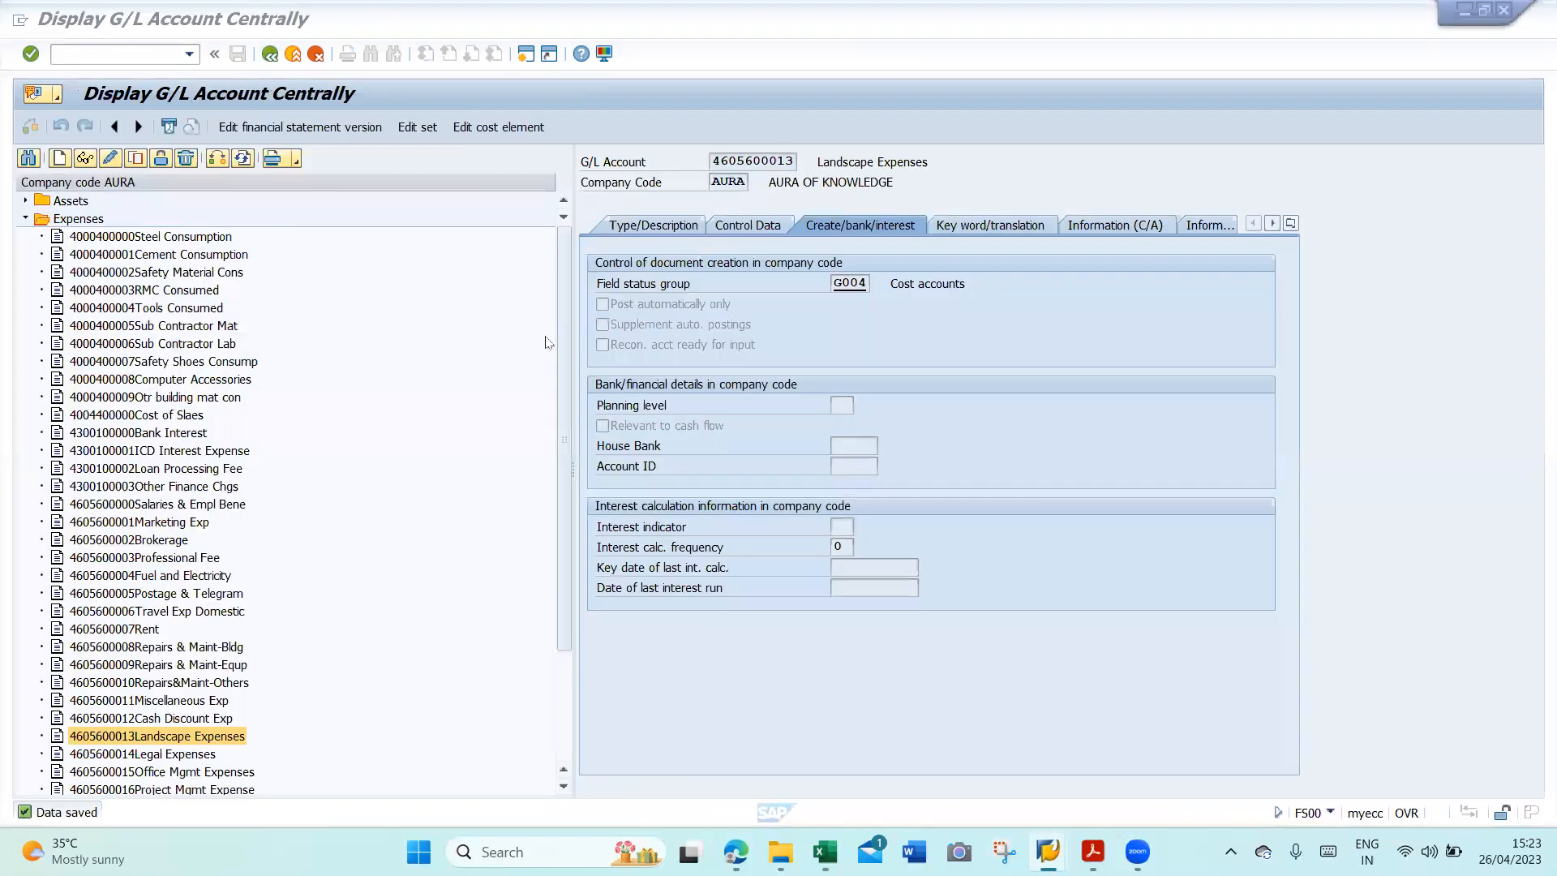
- Go back to the vendor invoice, simulate its document overview, and return to invoice entry
key("alt+Tab")
key("alt+Tab")
key("alt+Tab")
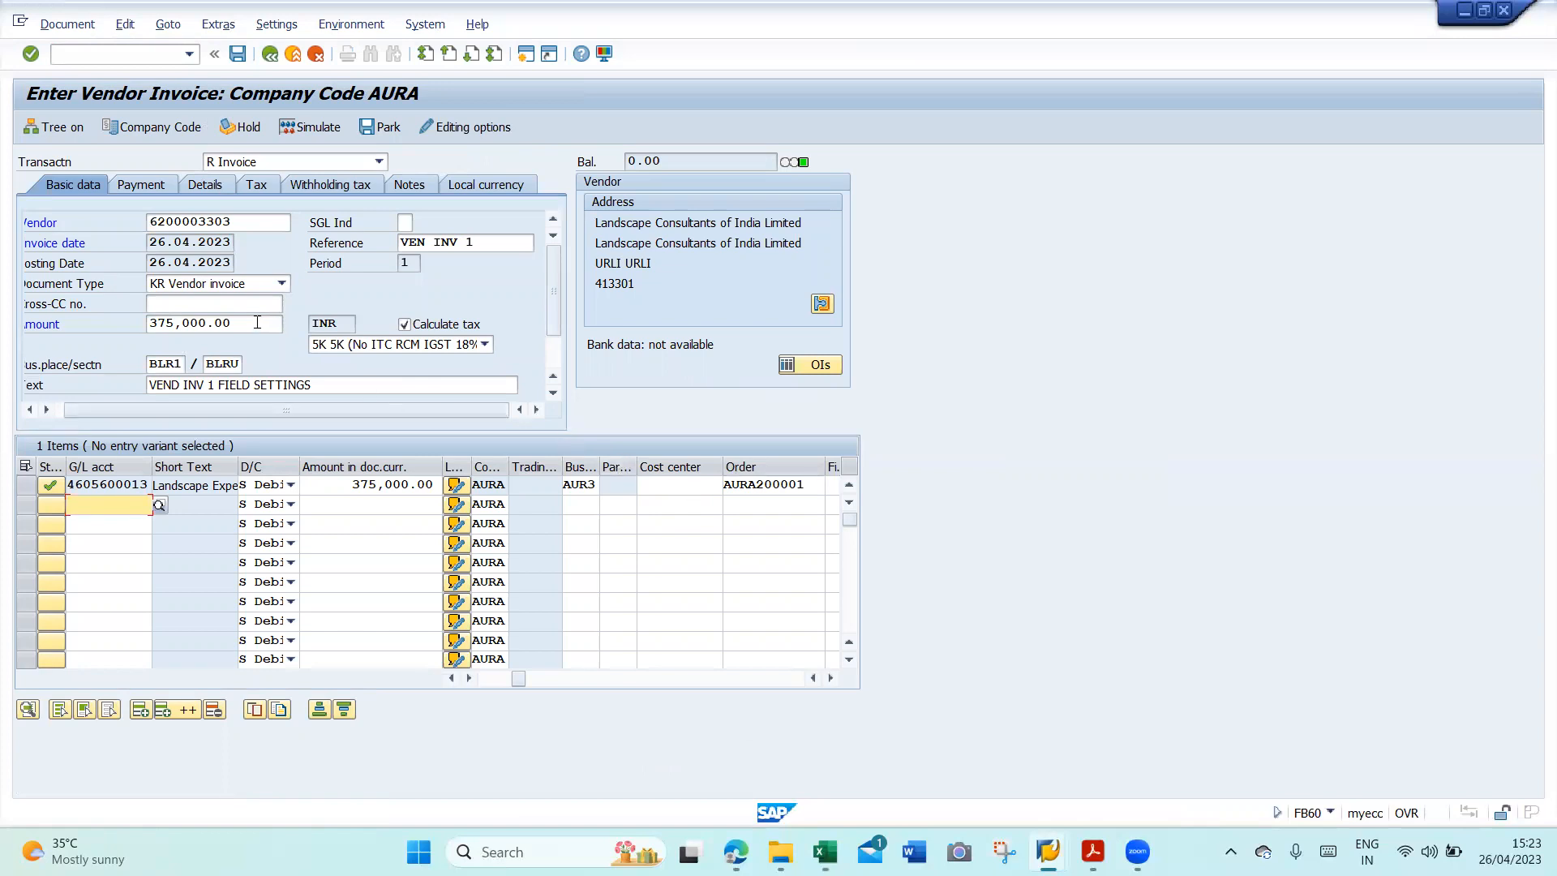
left_click(316, 130)
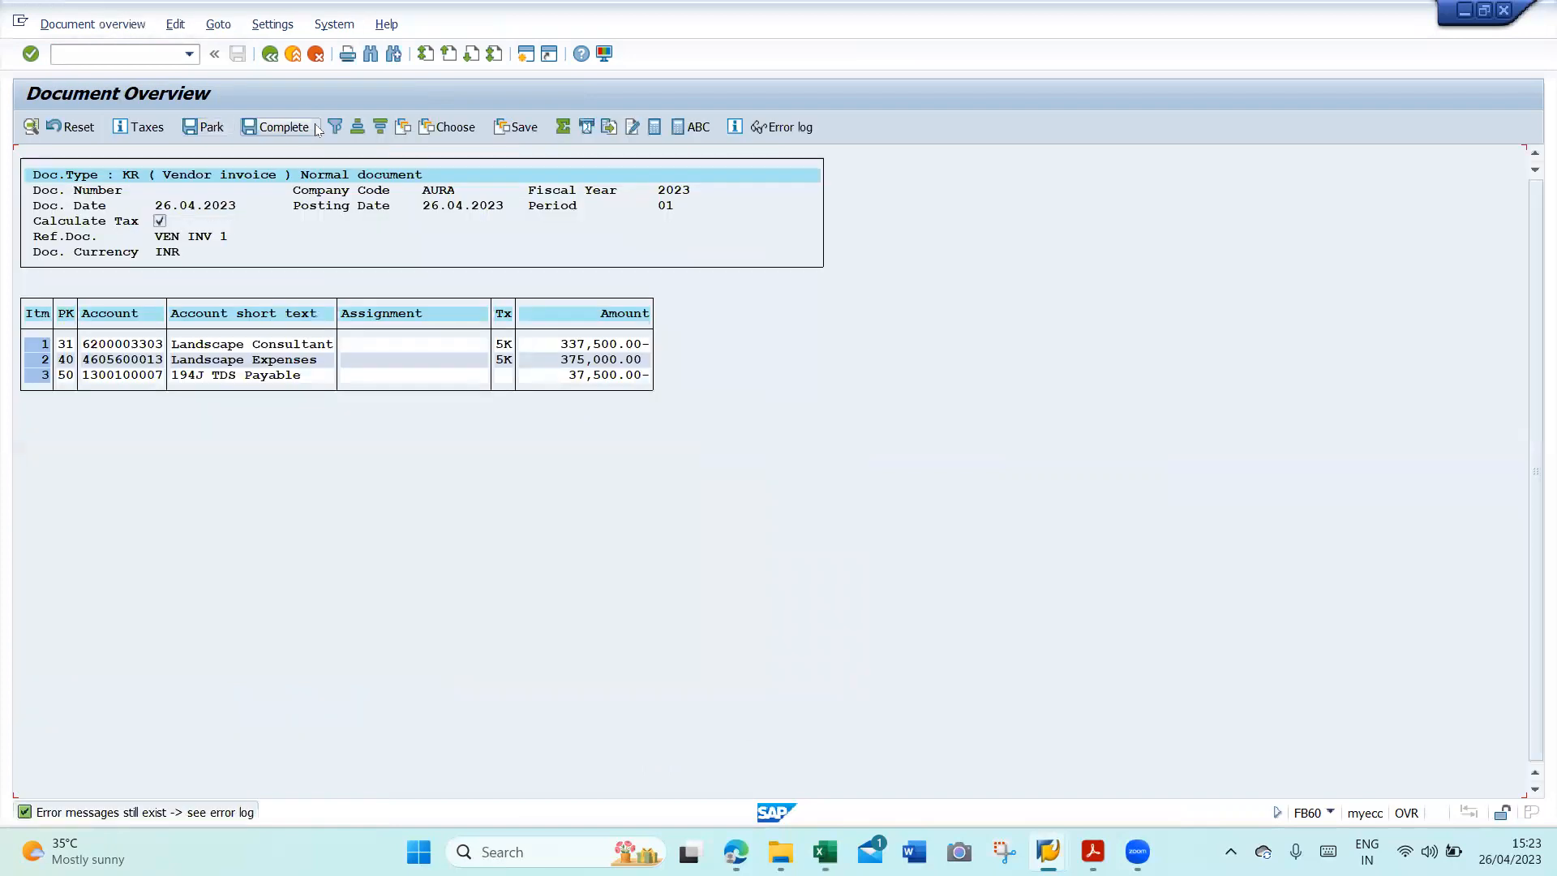
left_click(270, 53)
left_click(556, 471)
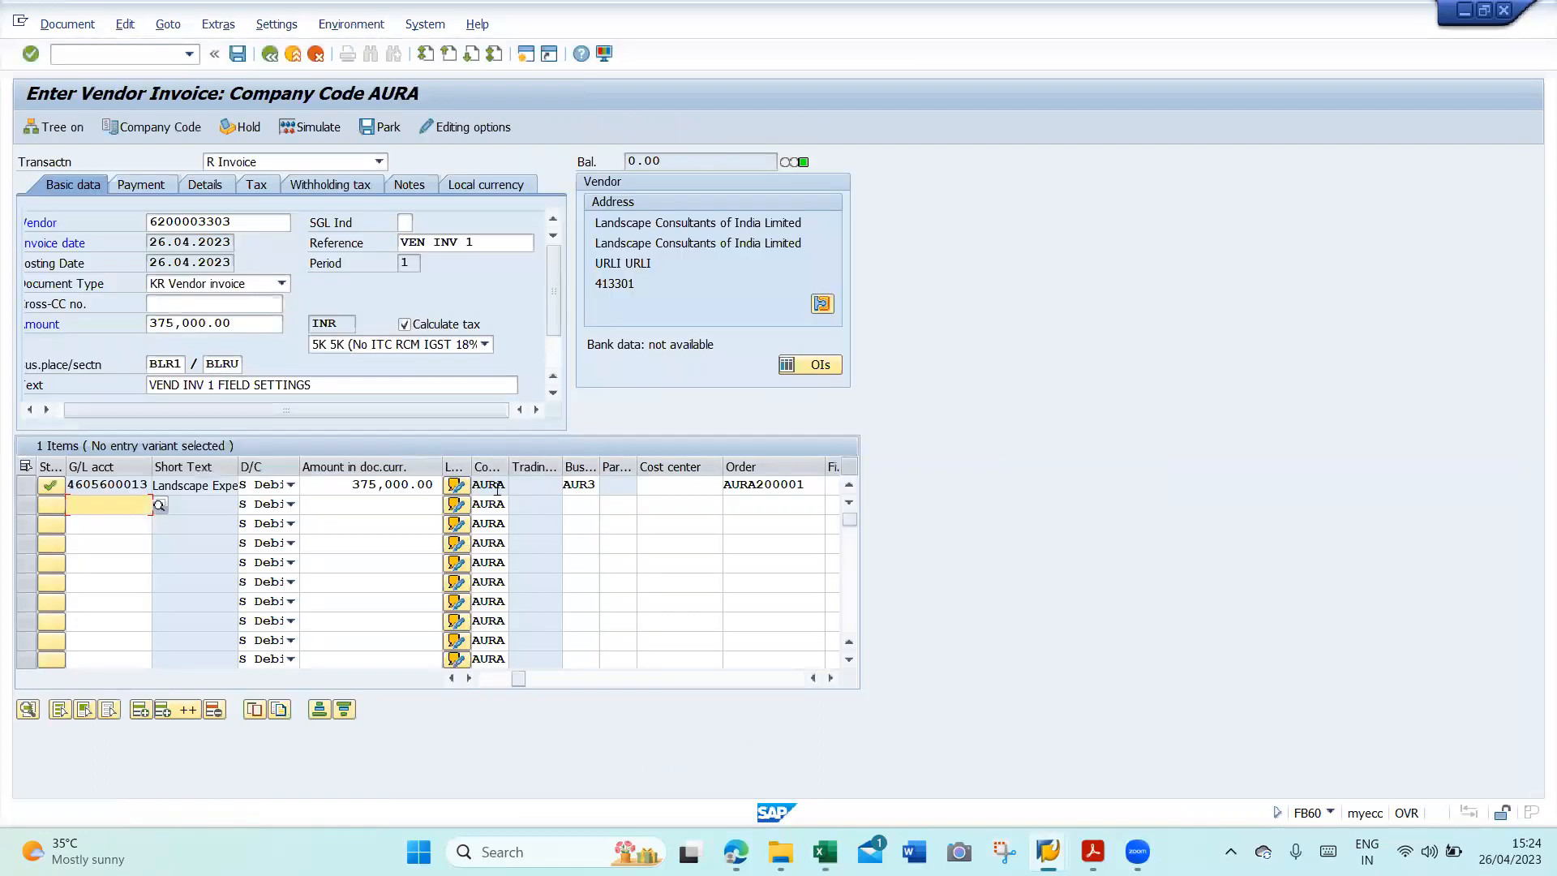
- Check the tax code on the Landscape Expenses line and the accounting editing options for document entry
left_click(451, 678)
left_click(451, 678)
left_click(451, 678)
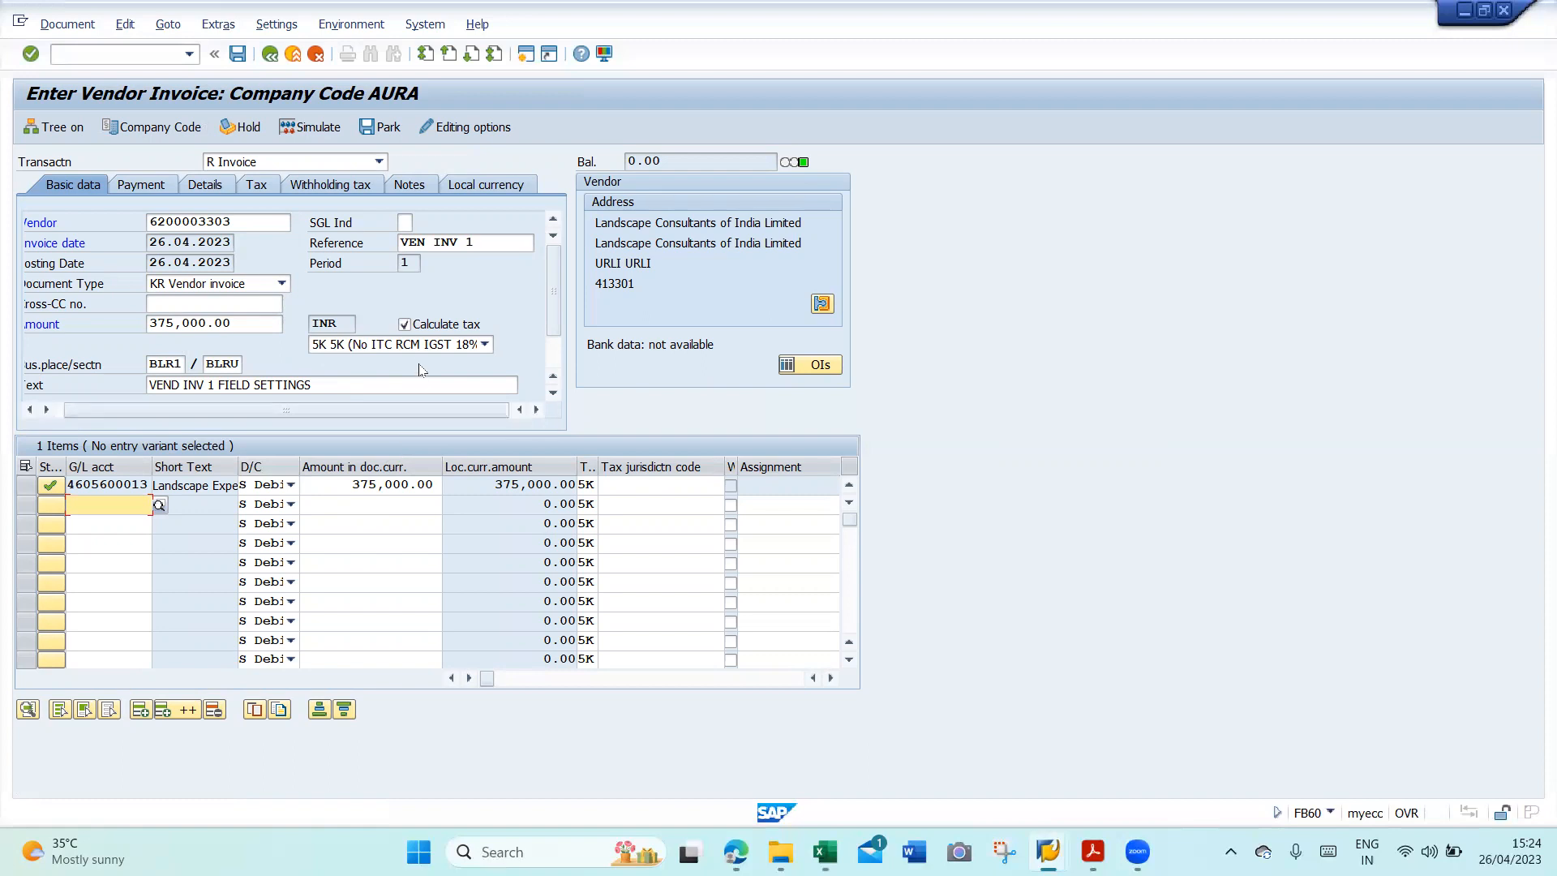
left_click(462, 128)
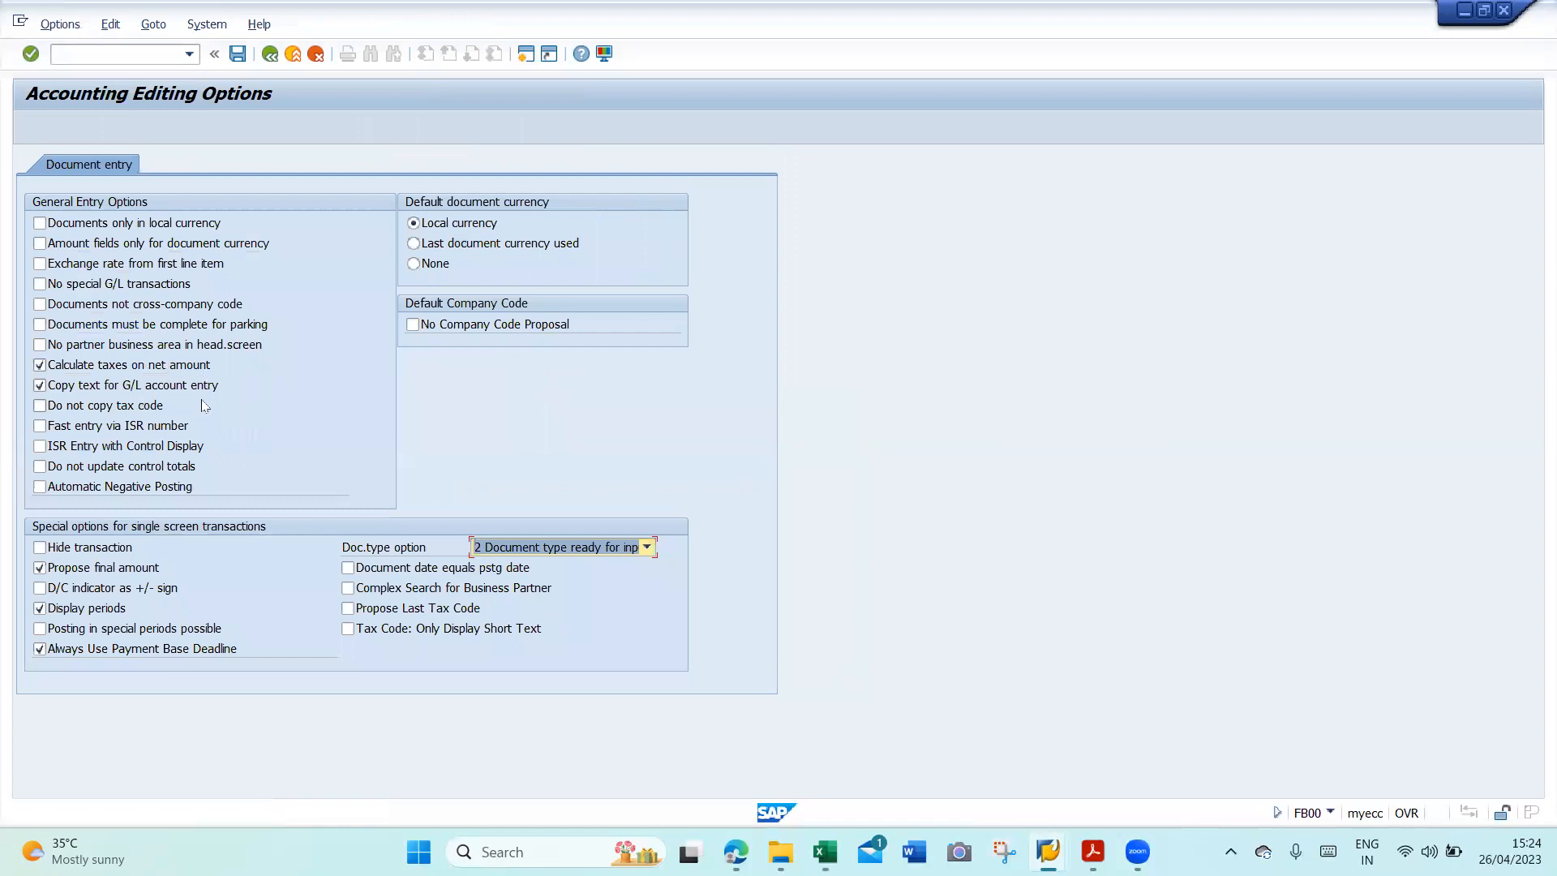
left_click(270, 54)
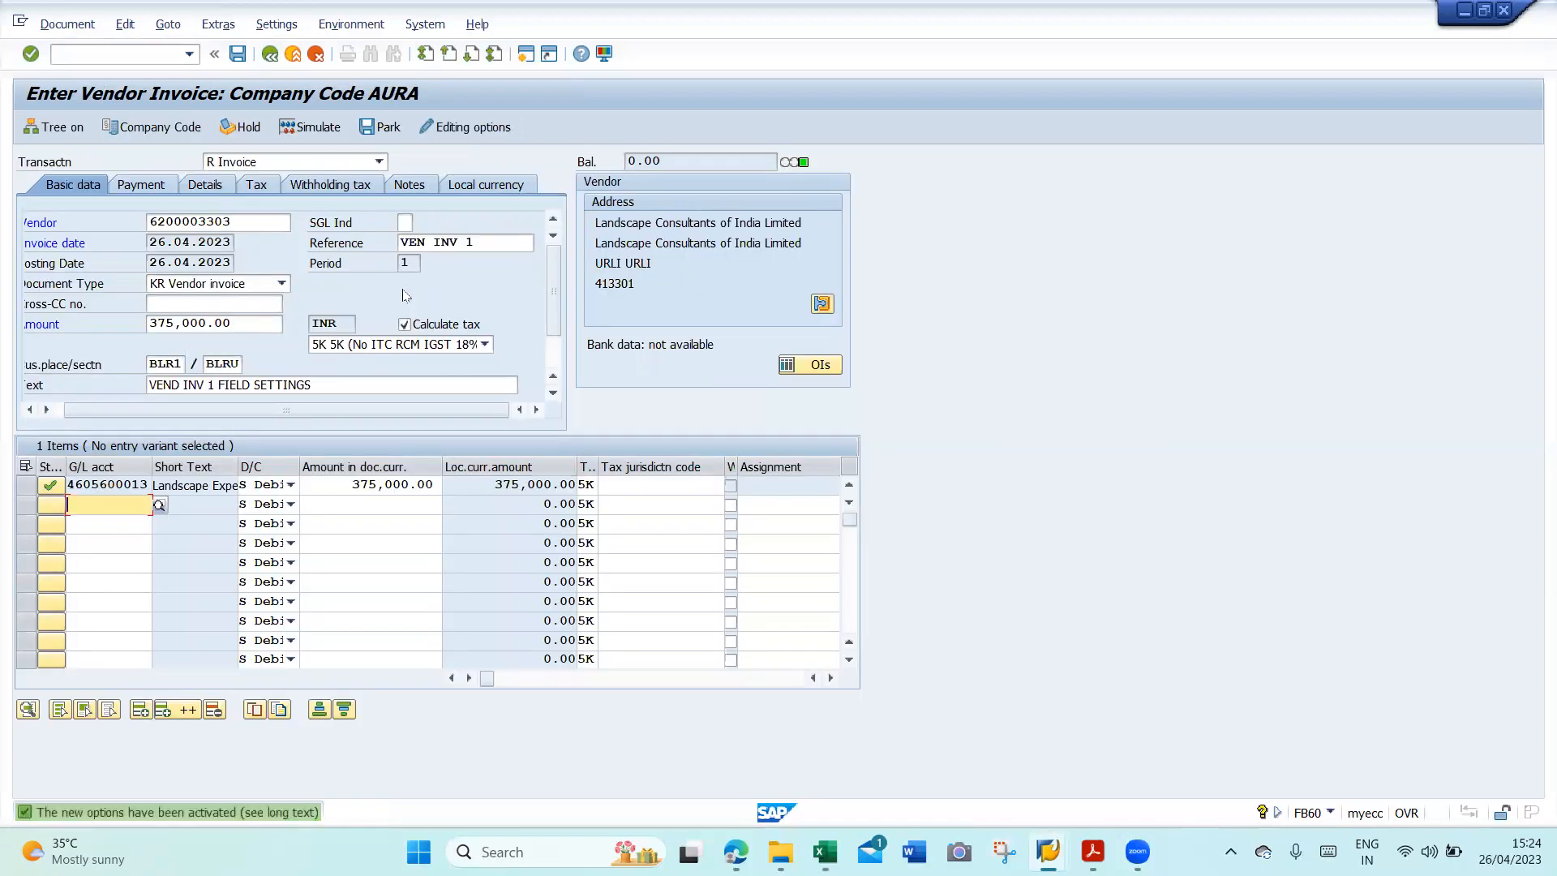
- Set the Landscape Expenses G/L account's tax category to - (Only input tax allowed) and save the account
key("alt+Tab")
key("alt+Tab")
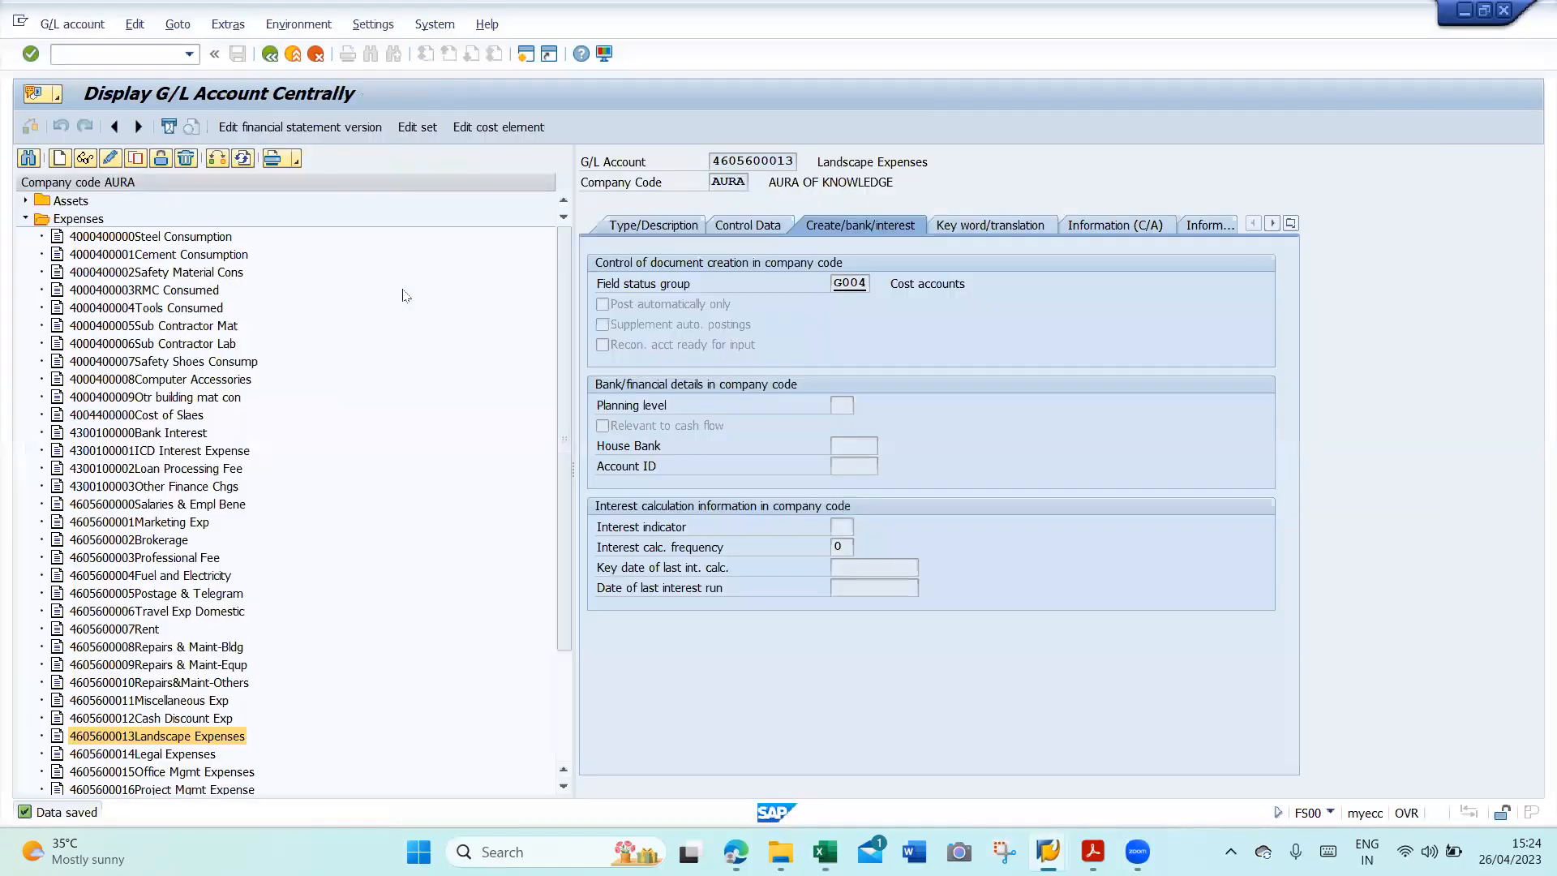
left_click(748, 224)
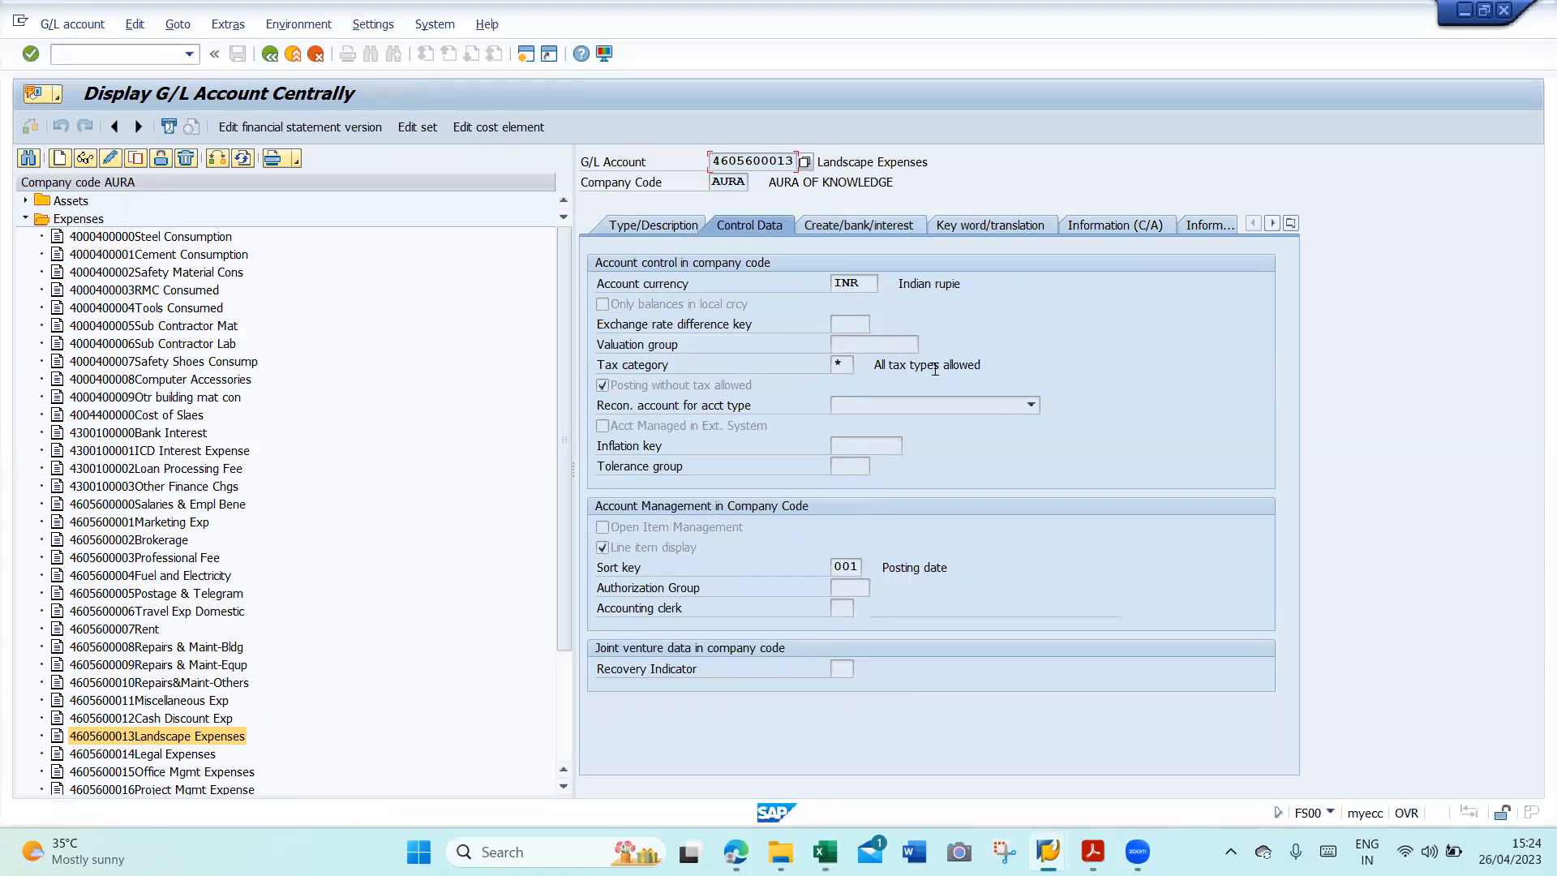
left_click(111, 159)
left_click(844, 363)
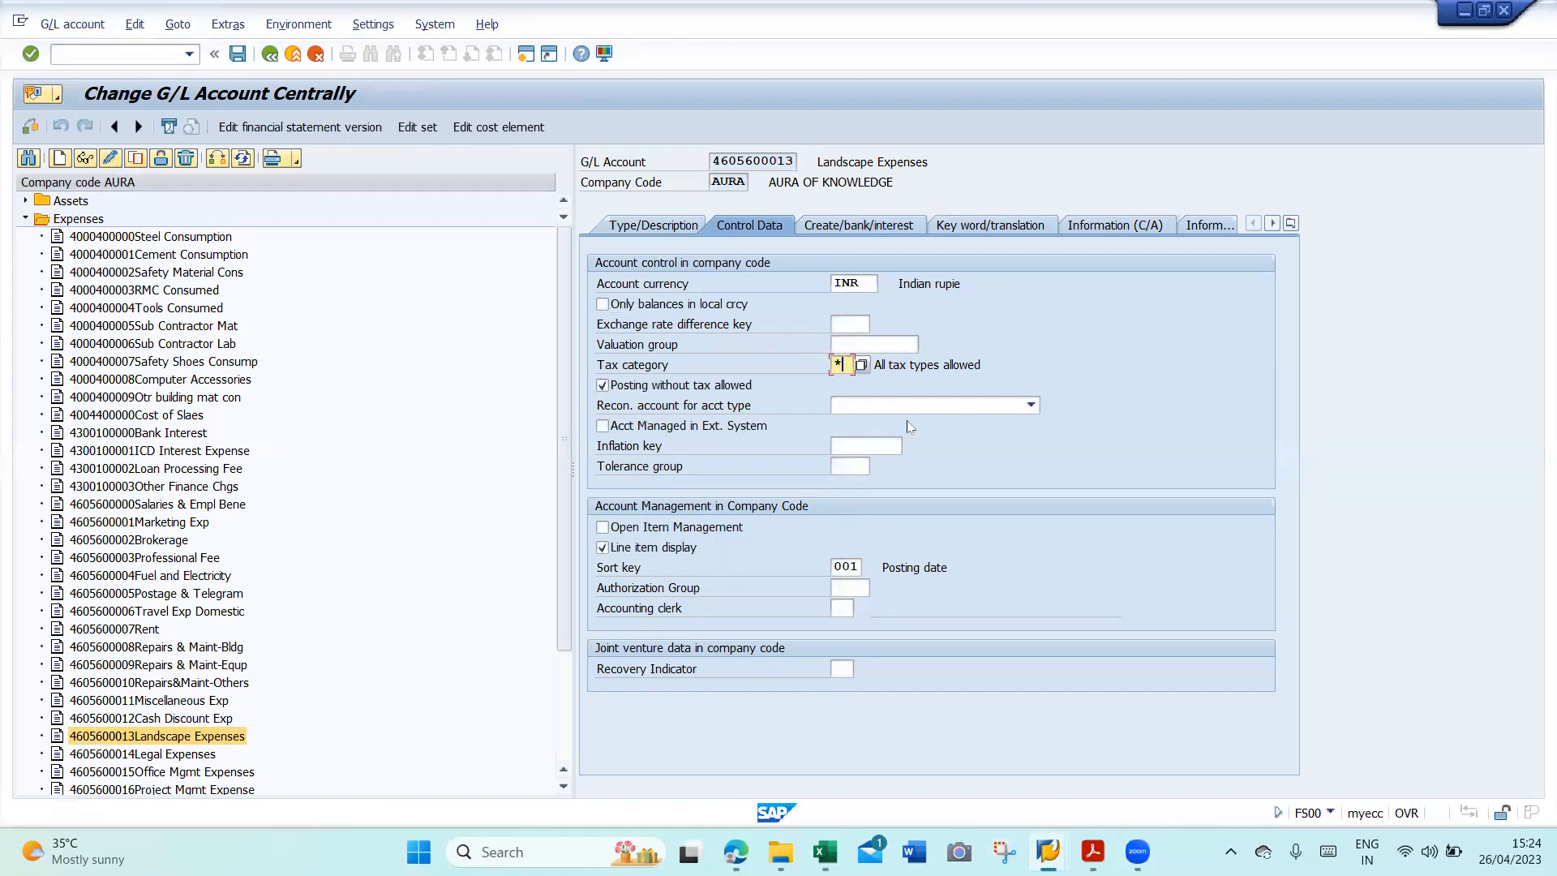
key("BackSpace")
type("-")
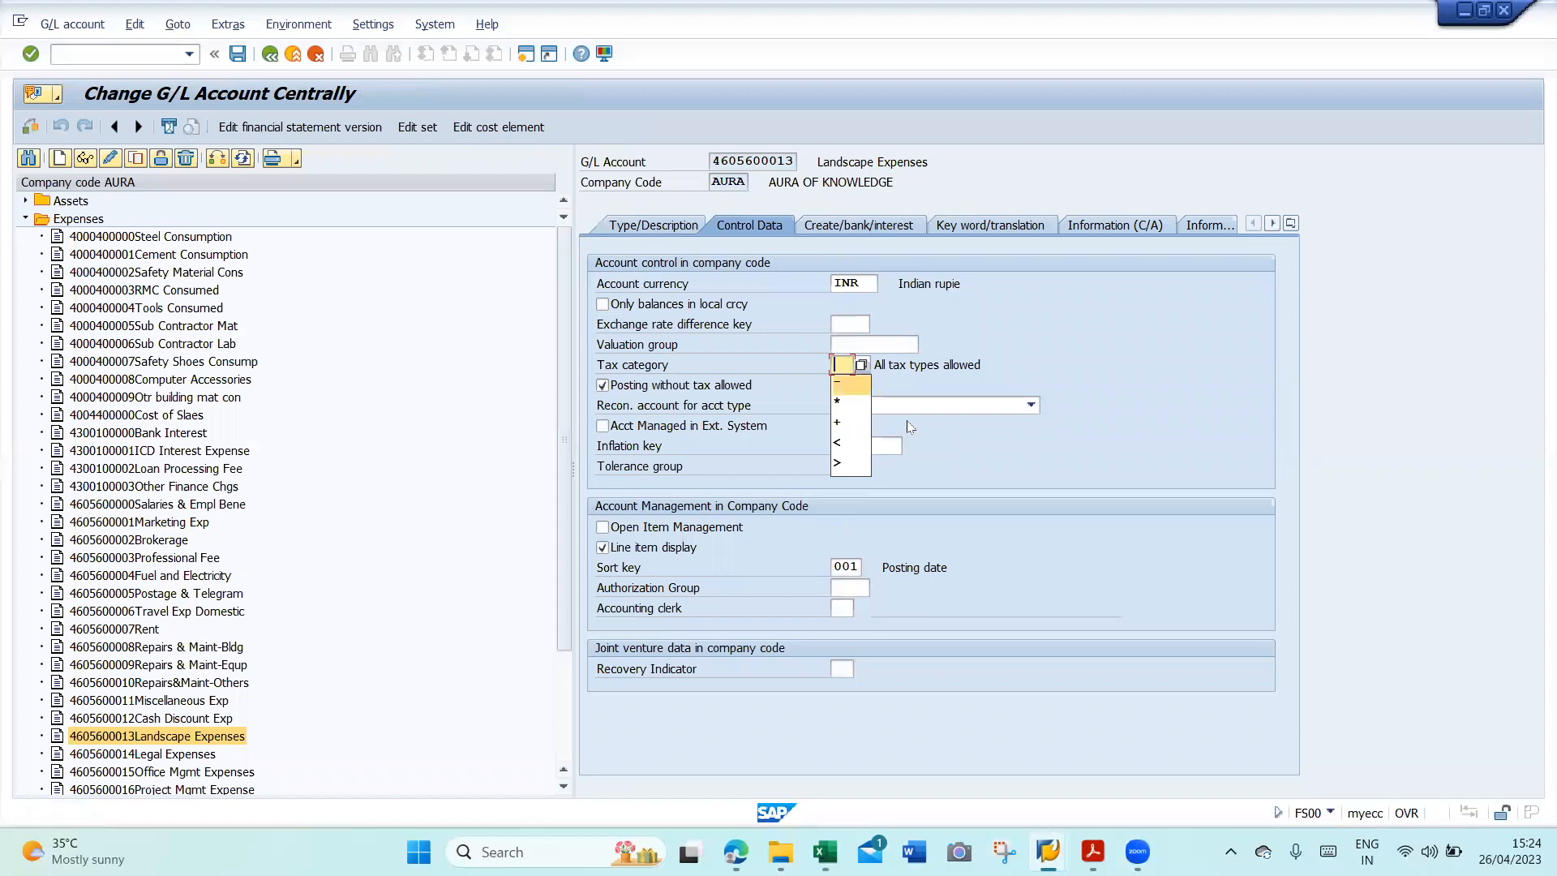
key("Return")
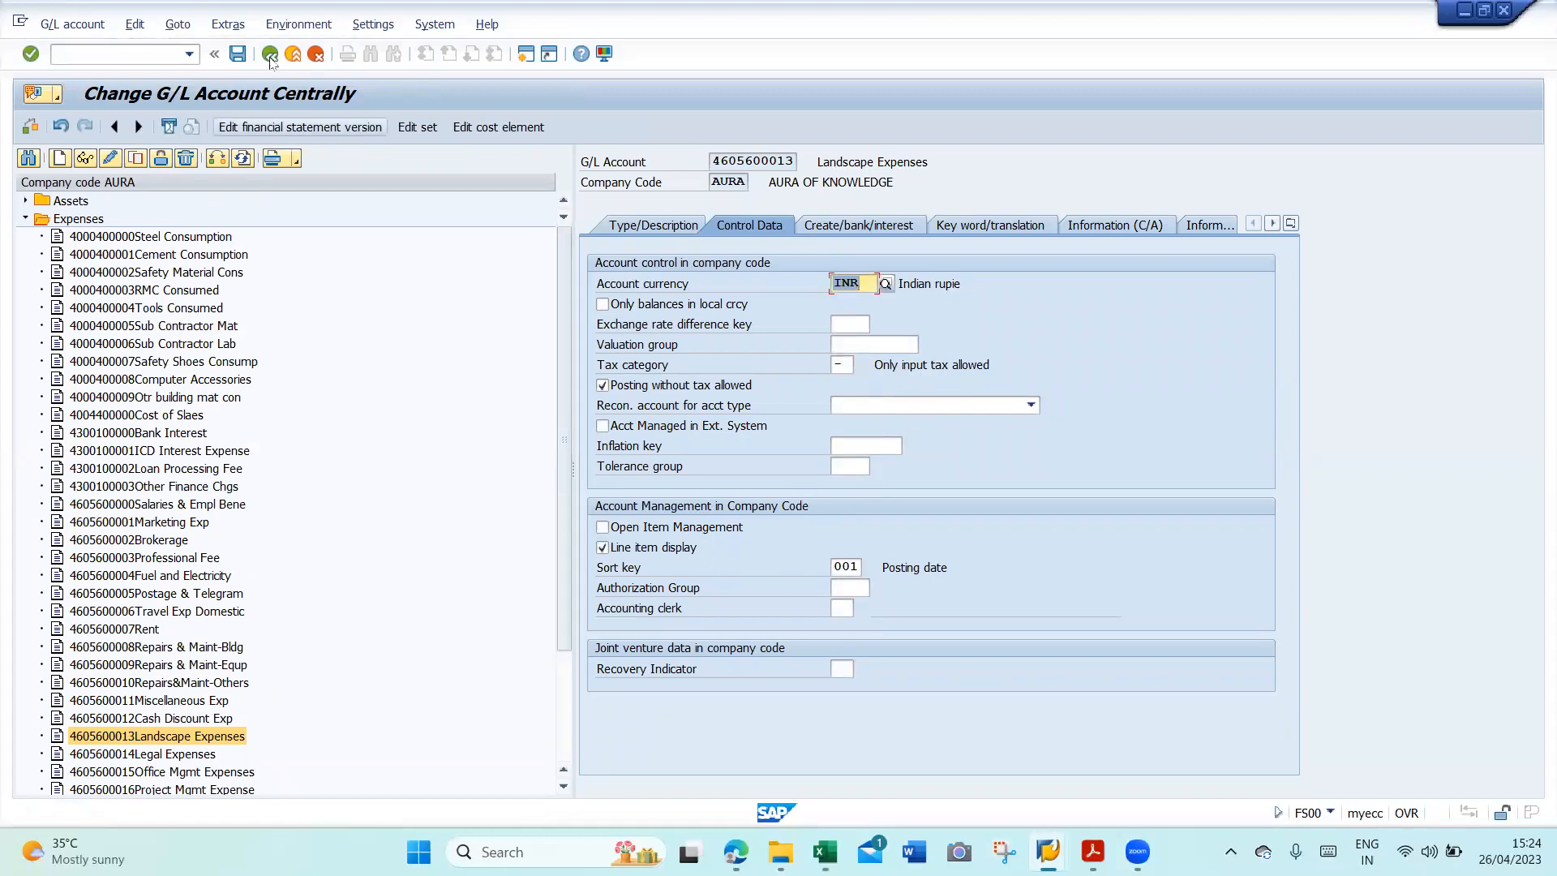
left_click(240, 54)
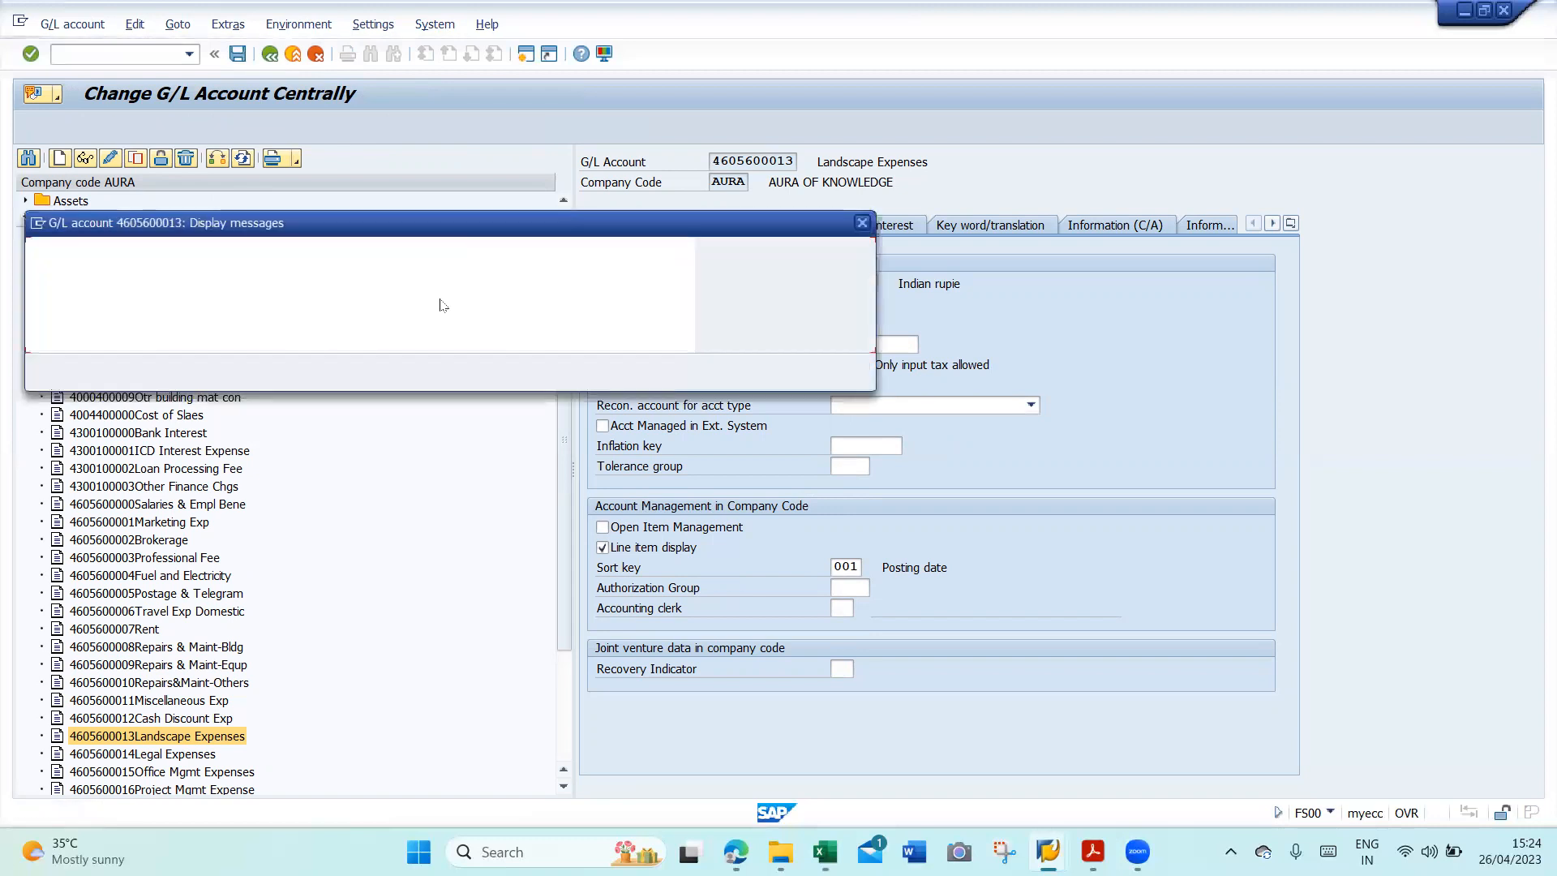
left_click(44, 376)
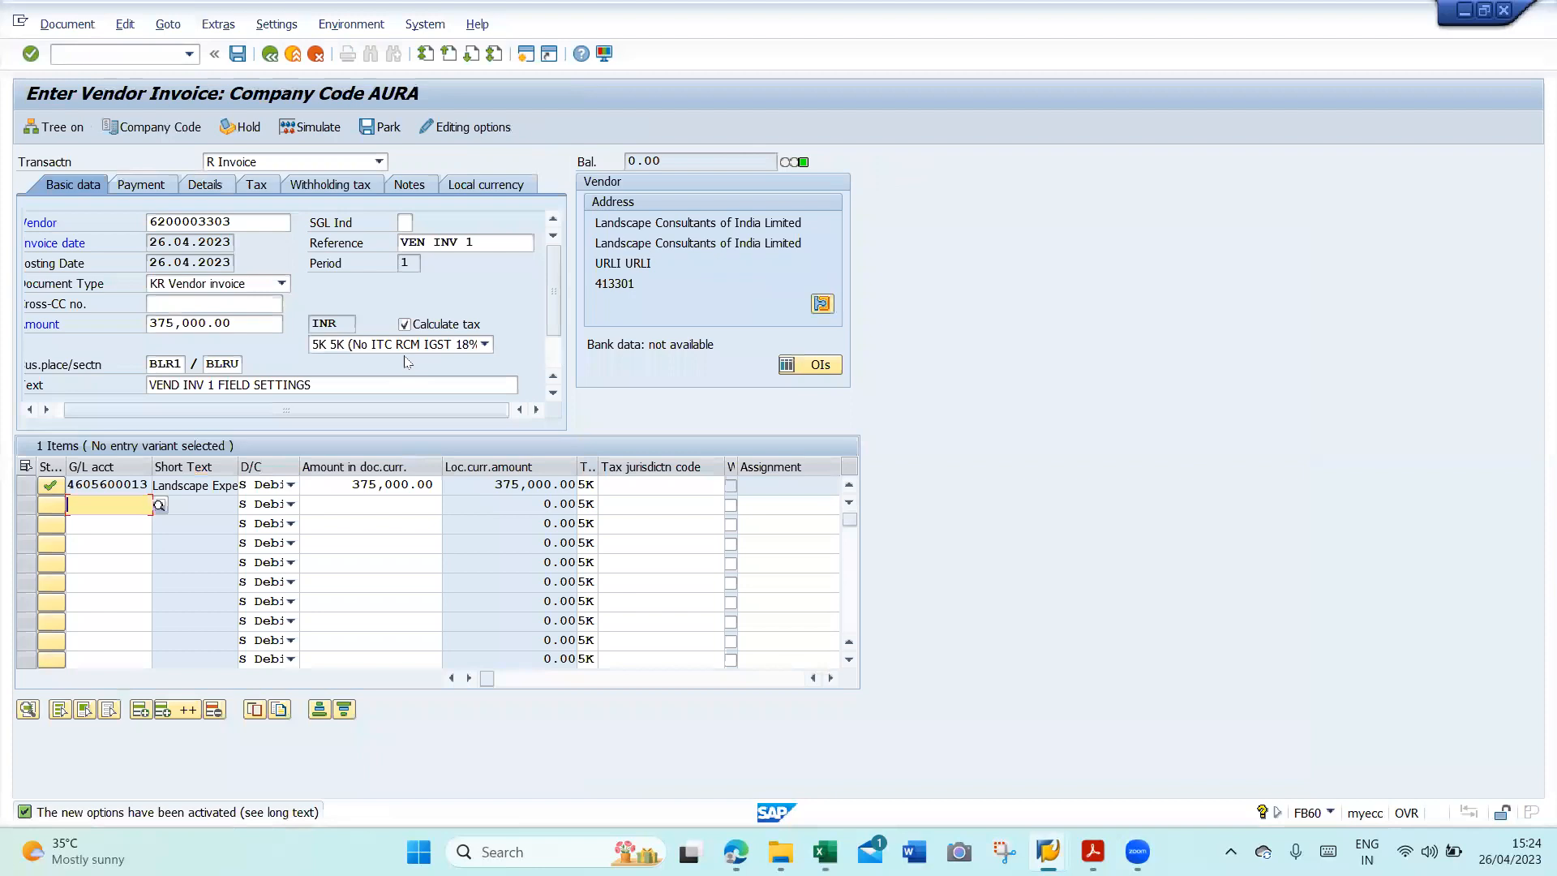
- Simulate the vendor invoice again with the changed G/L tax category and return to invoice entry
key("Return")
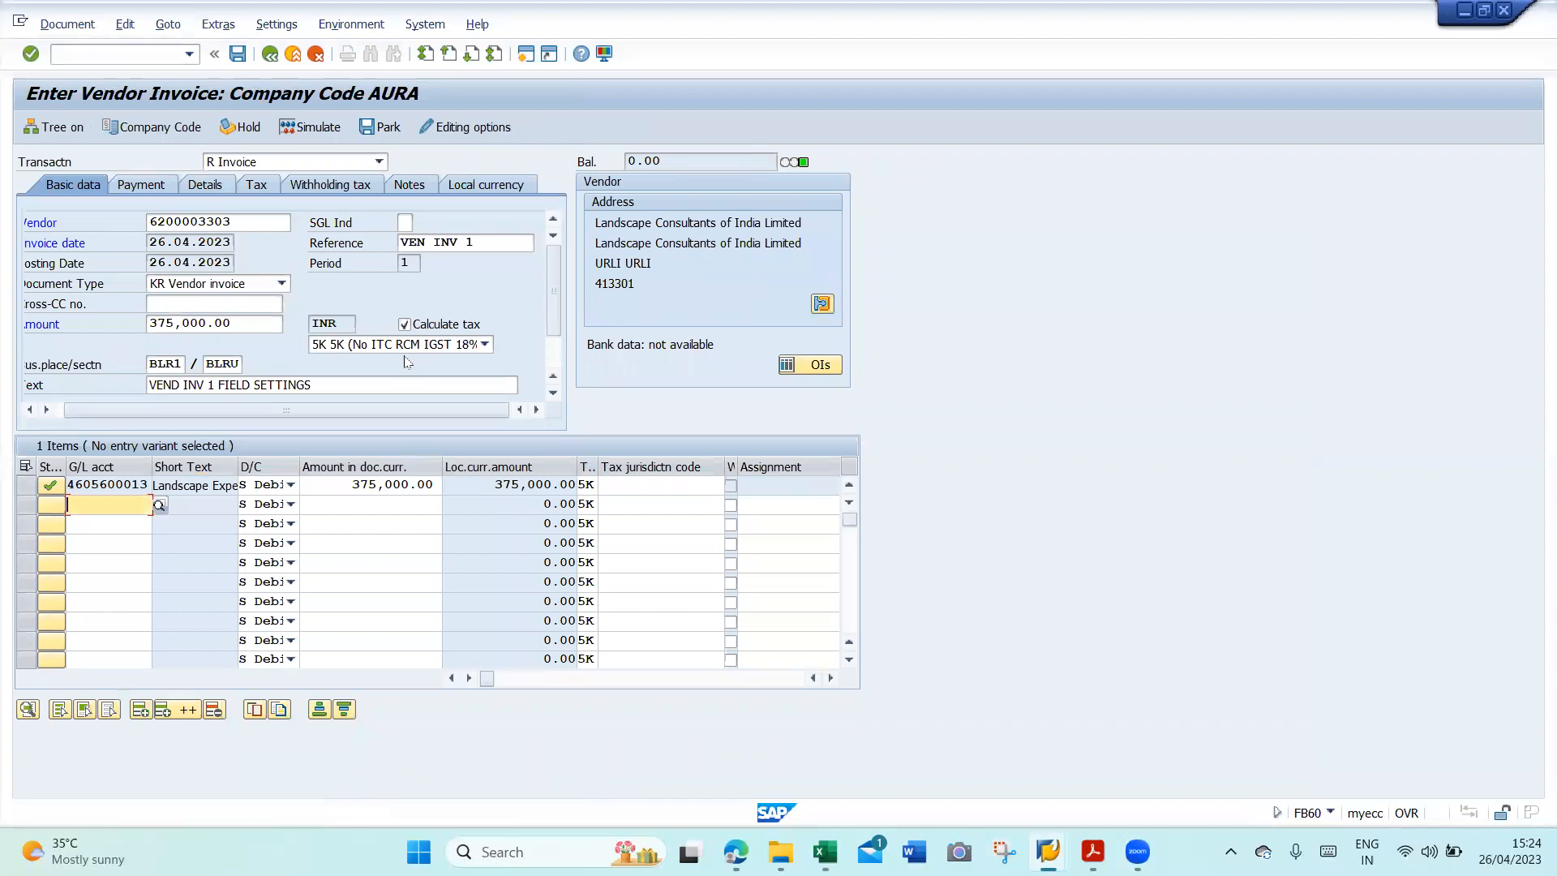
left_click(318, 128)
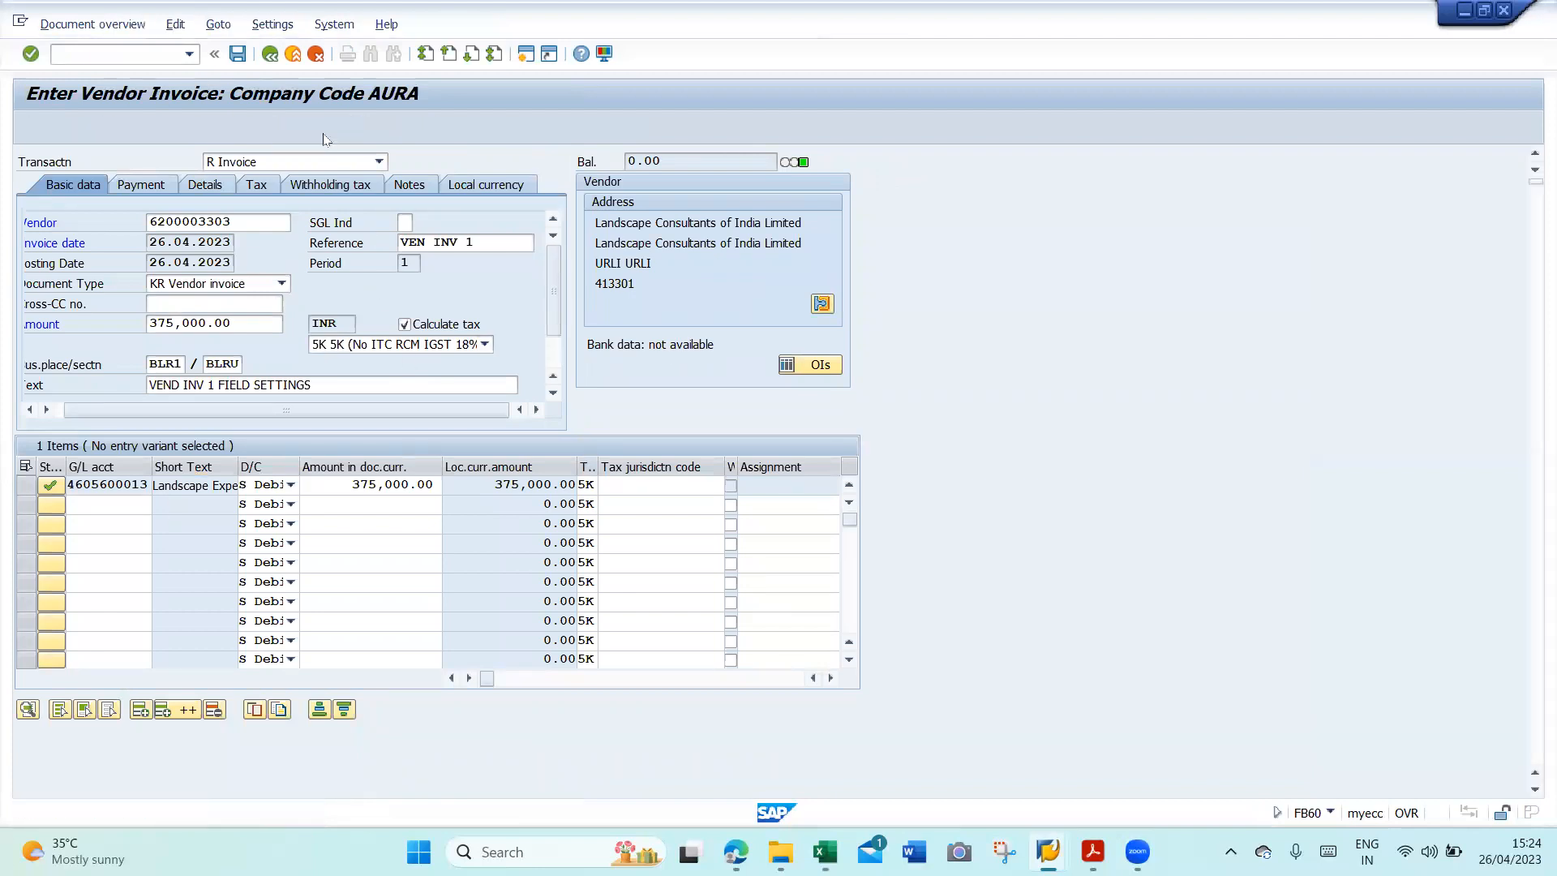
left_click(270, 55)
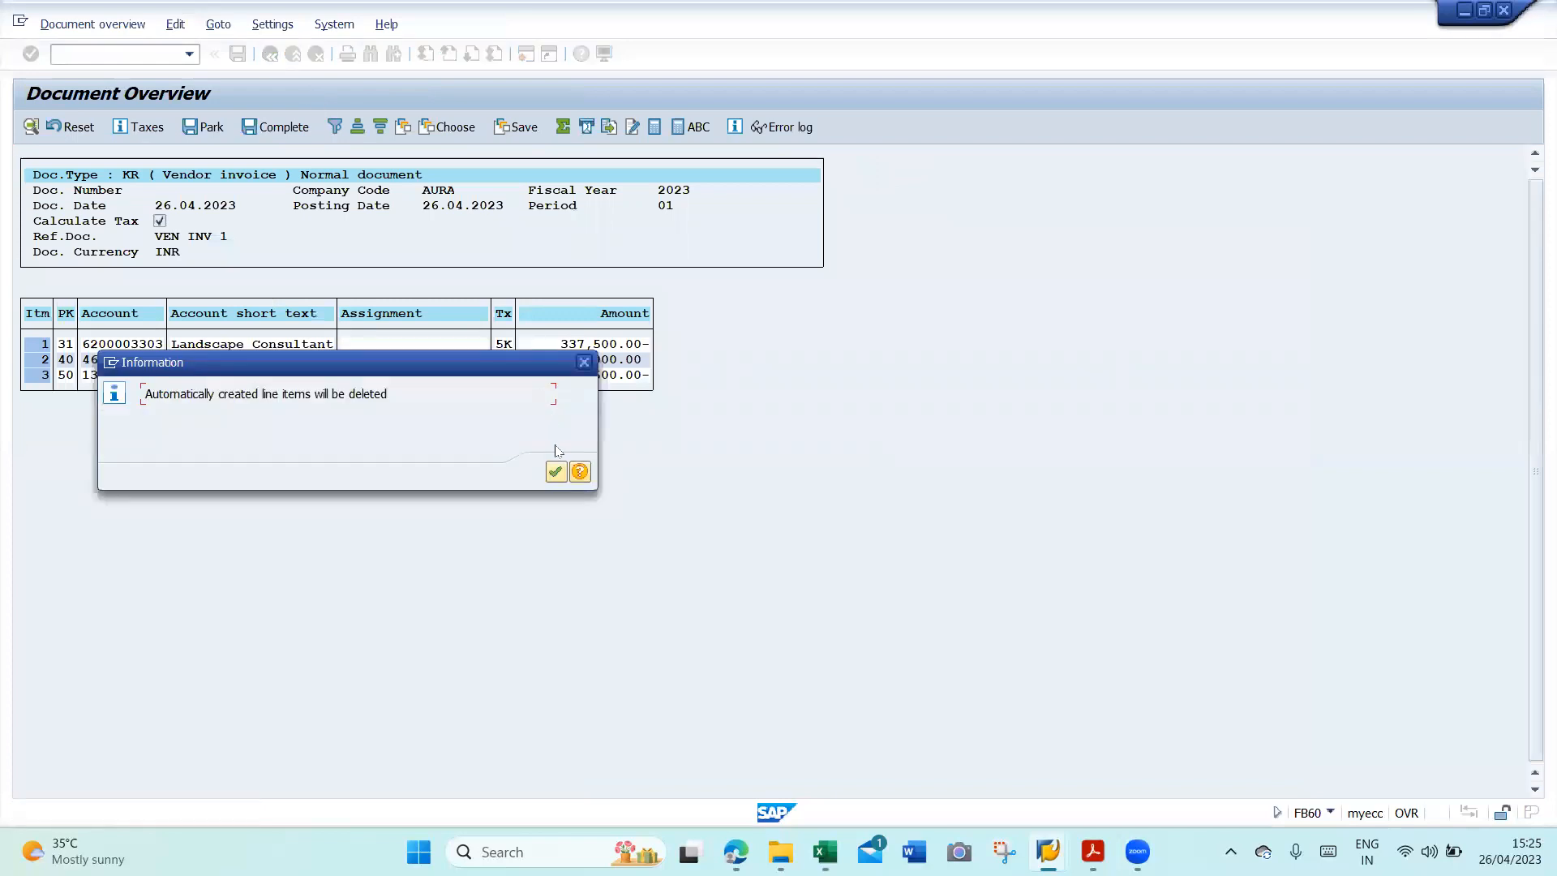
left_click(555, 472)
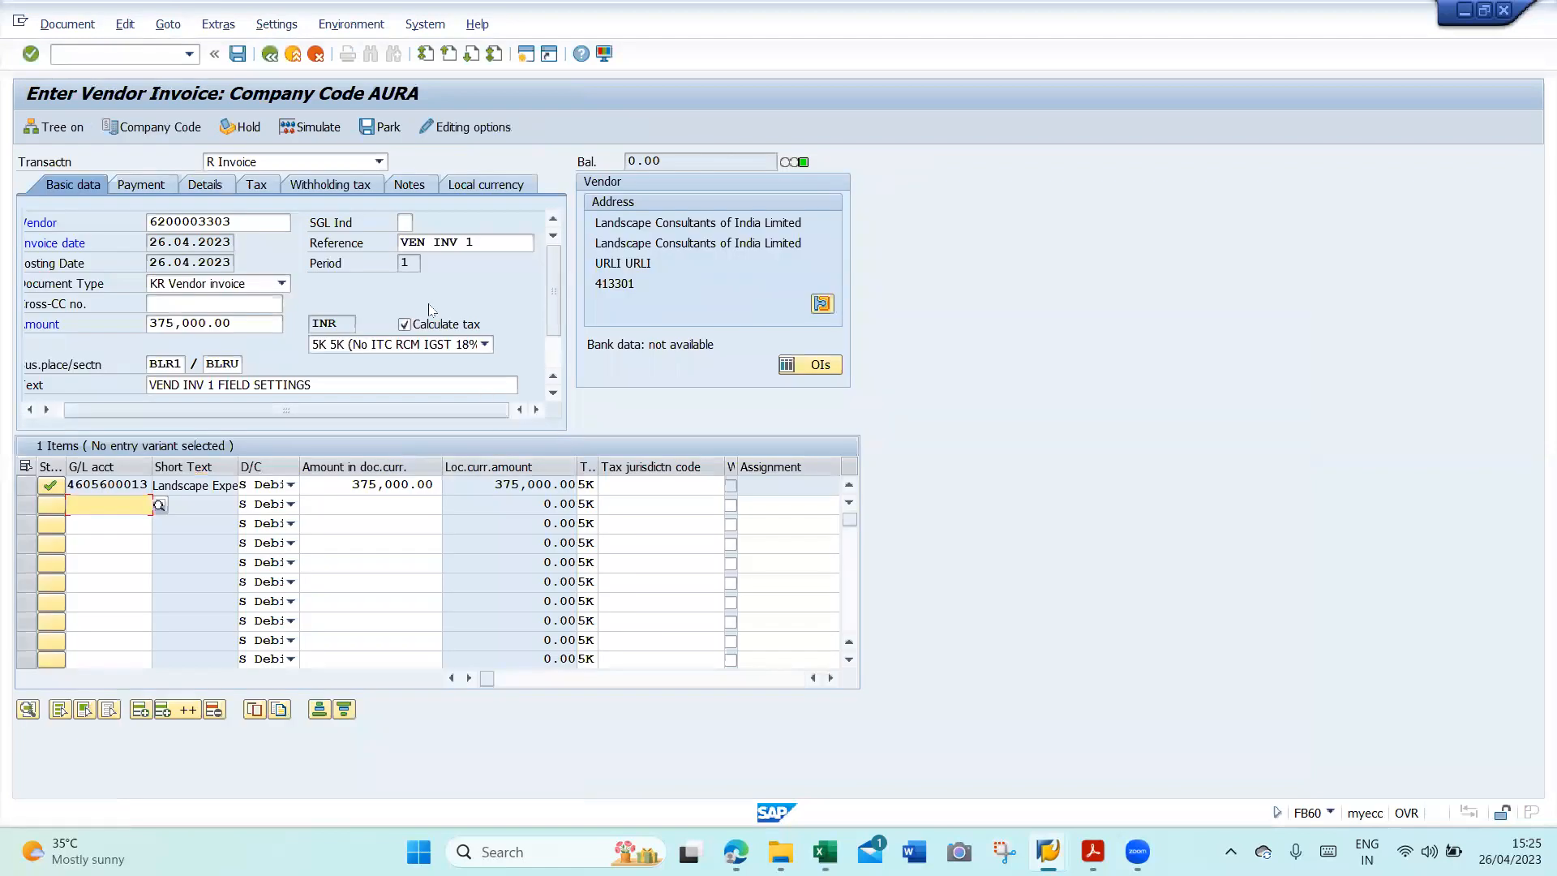
- Discard the current invoice and start a new one for Landscape Consultants of India Limited with invoice date 26.04.2023
left_click(315, 57)
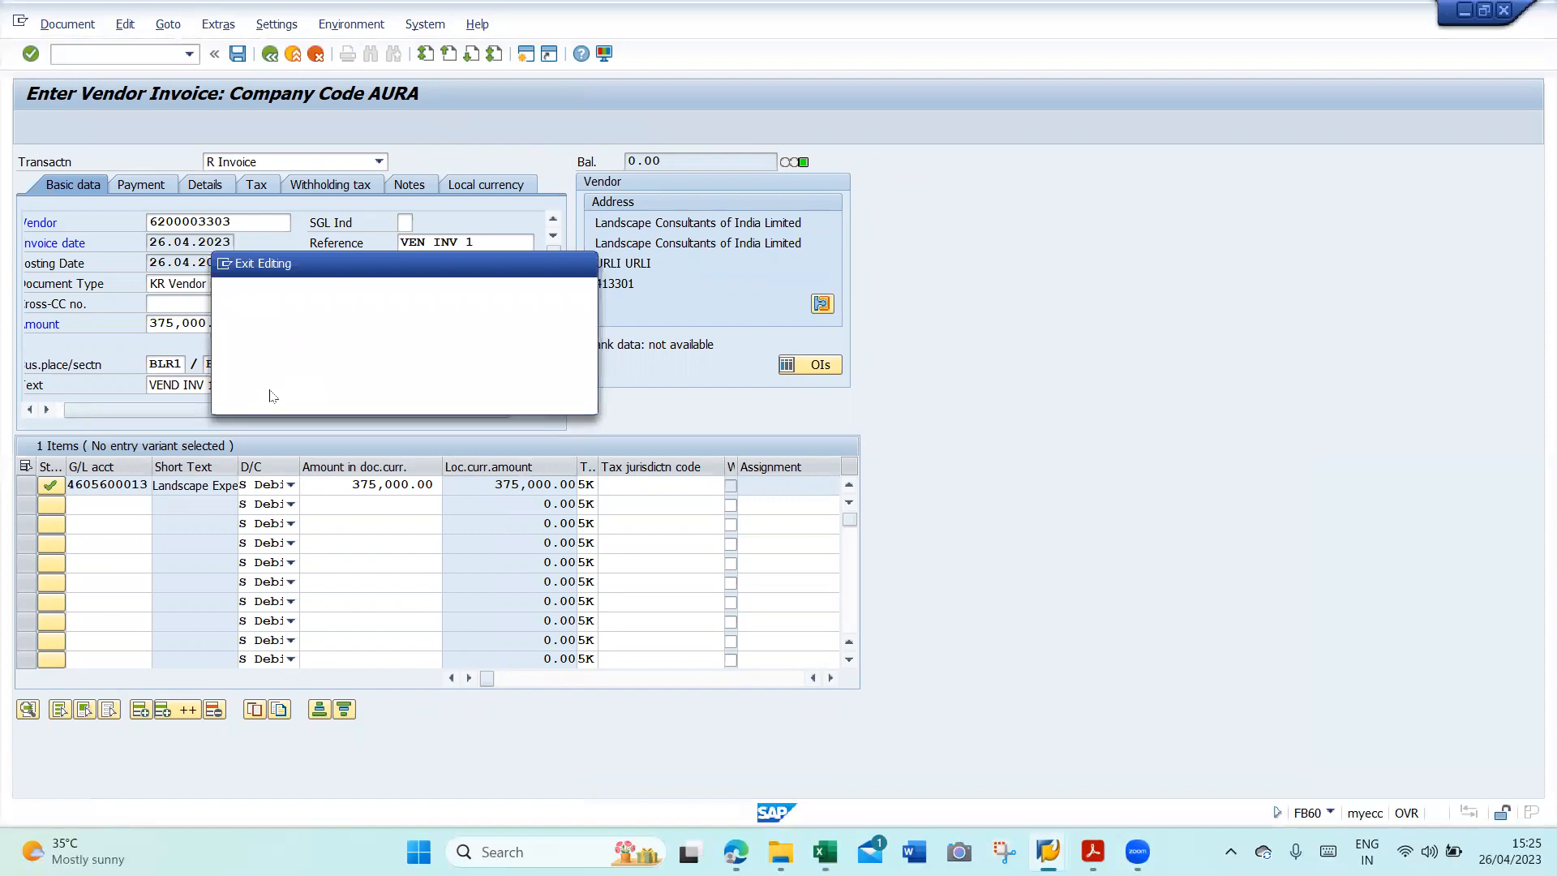
left_click(283, 396)
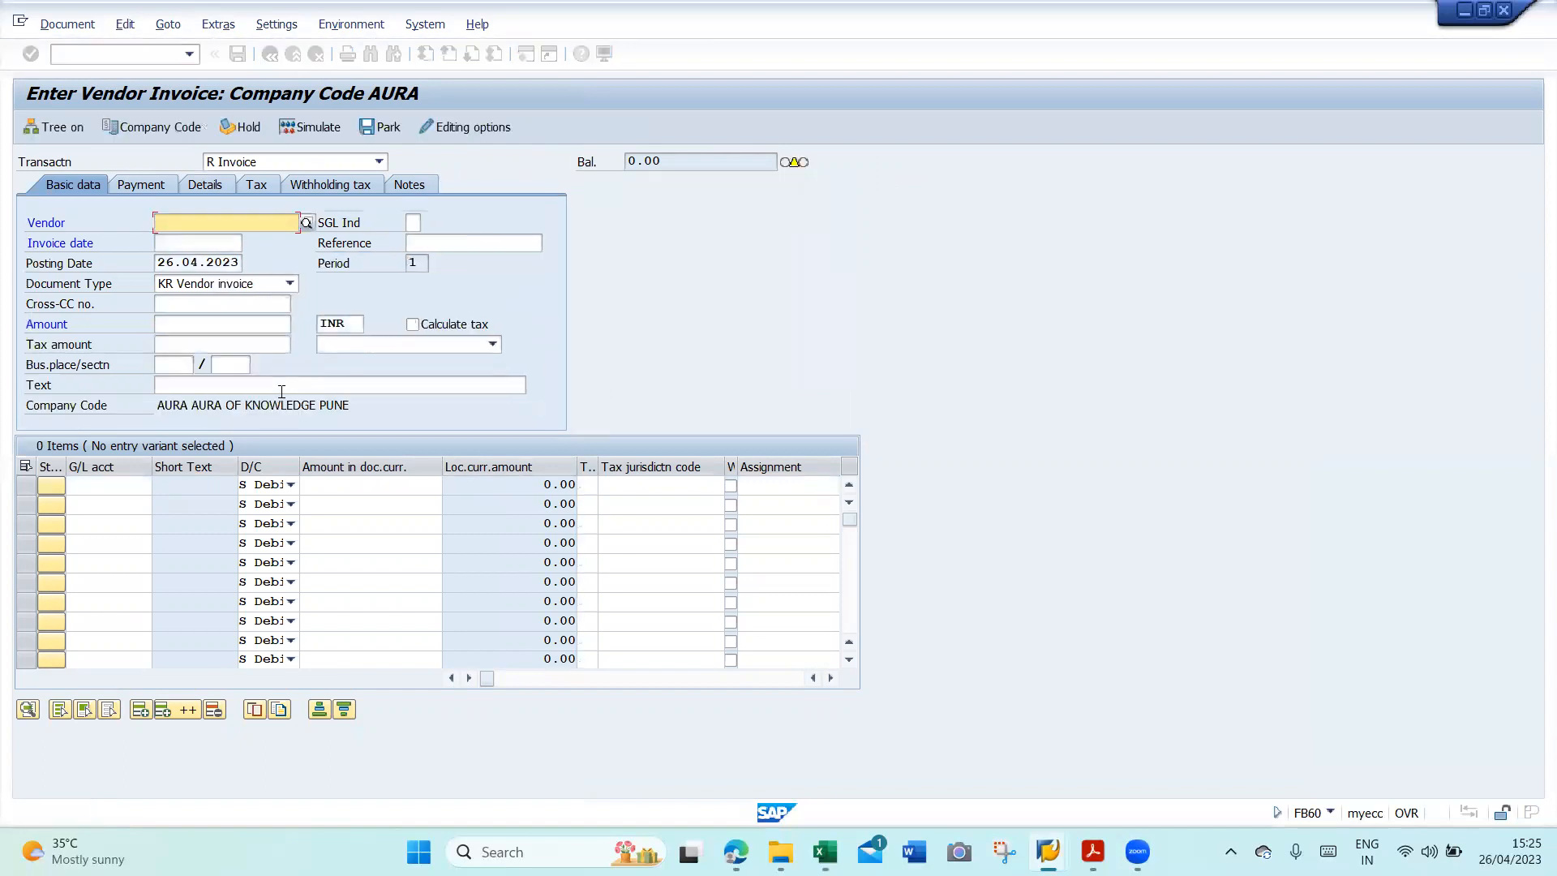
key("Down")
key("Down")
key("Return")
key("Tab")
key("Tab")
type("26042023")
key("Tab")
key("Tab")
key("shift+Tab")
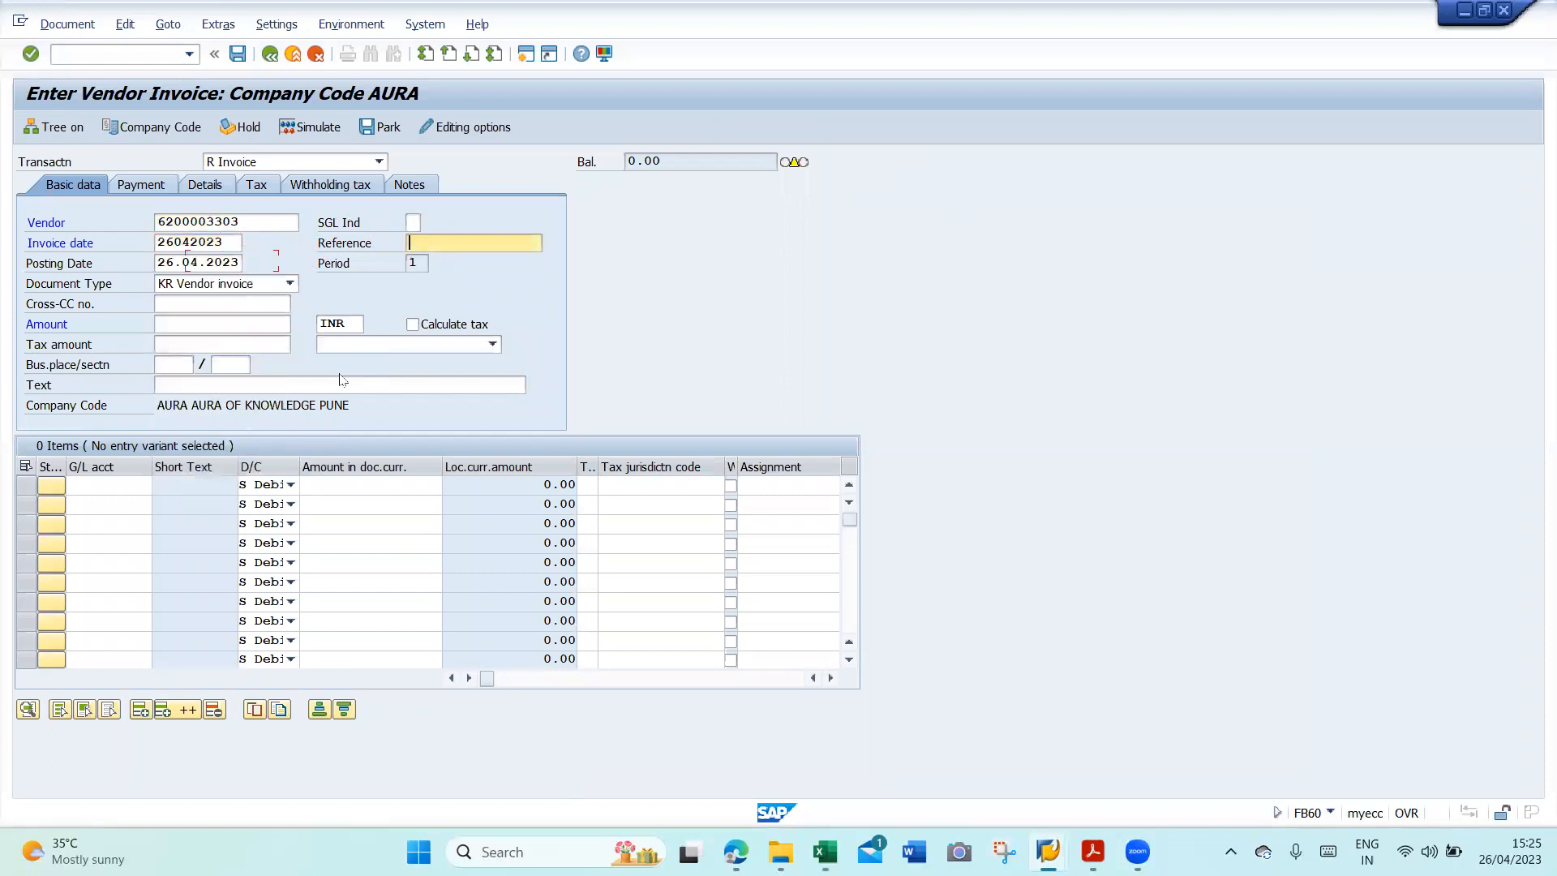
- Set the new invoice's reference to VEN INV 1
key("Down")
key("Down")
key("Return")
key("Tab")
key("Tab")
key("Tab")
key("Tab")
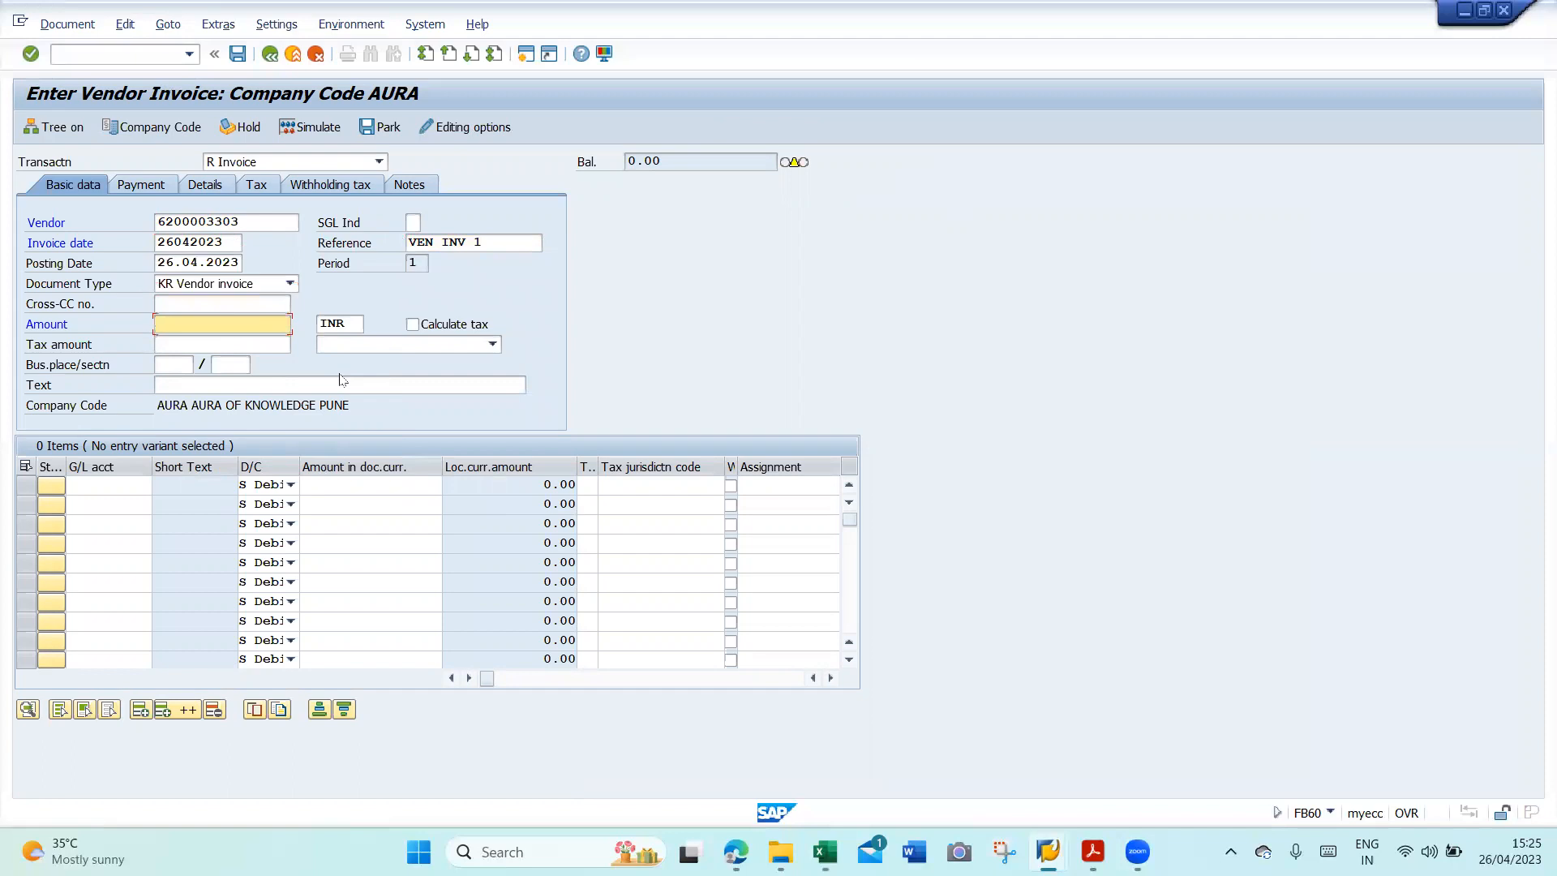
- Enter an invoice amount of 375000 INR and choose tax code 5K (No ITC RCM IGST 18%)
key("Down")
key("Return")
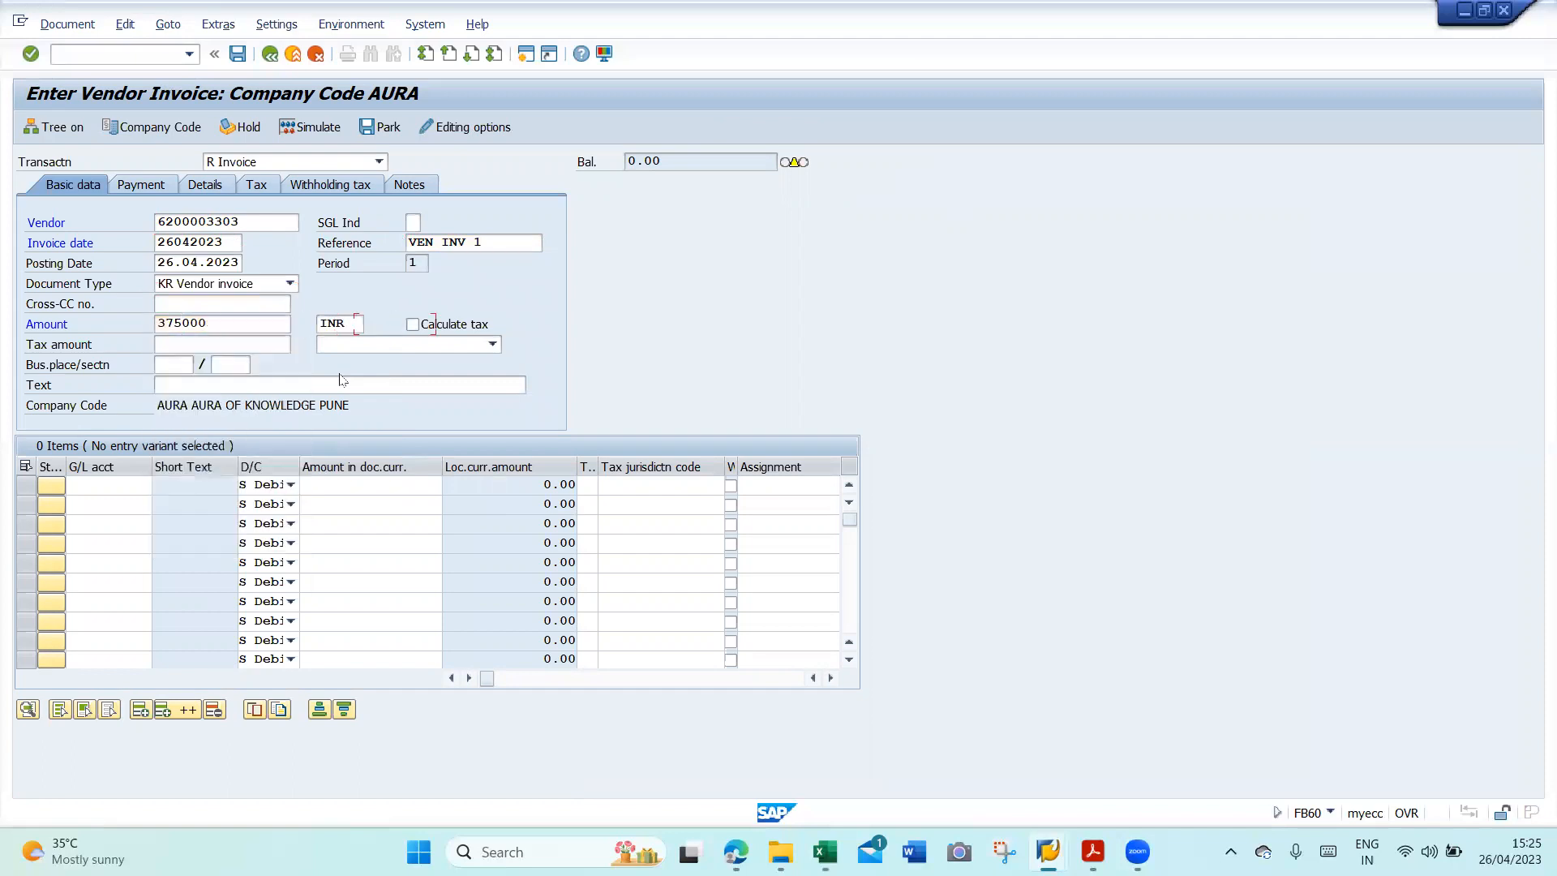
left_click(370, 347)
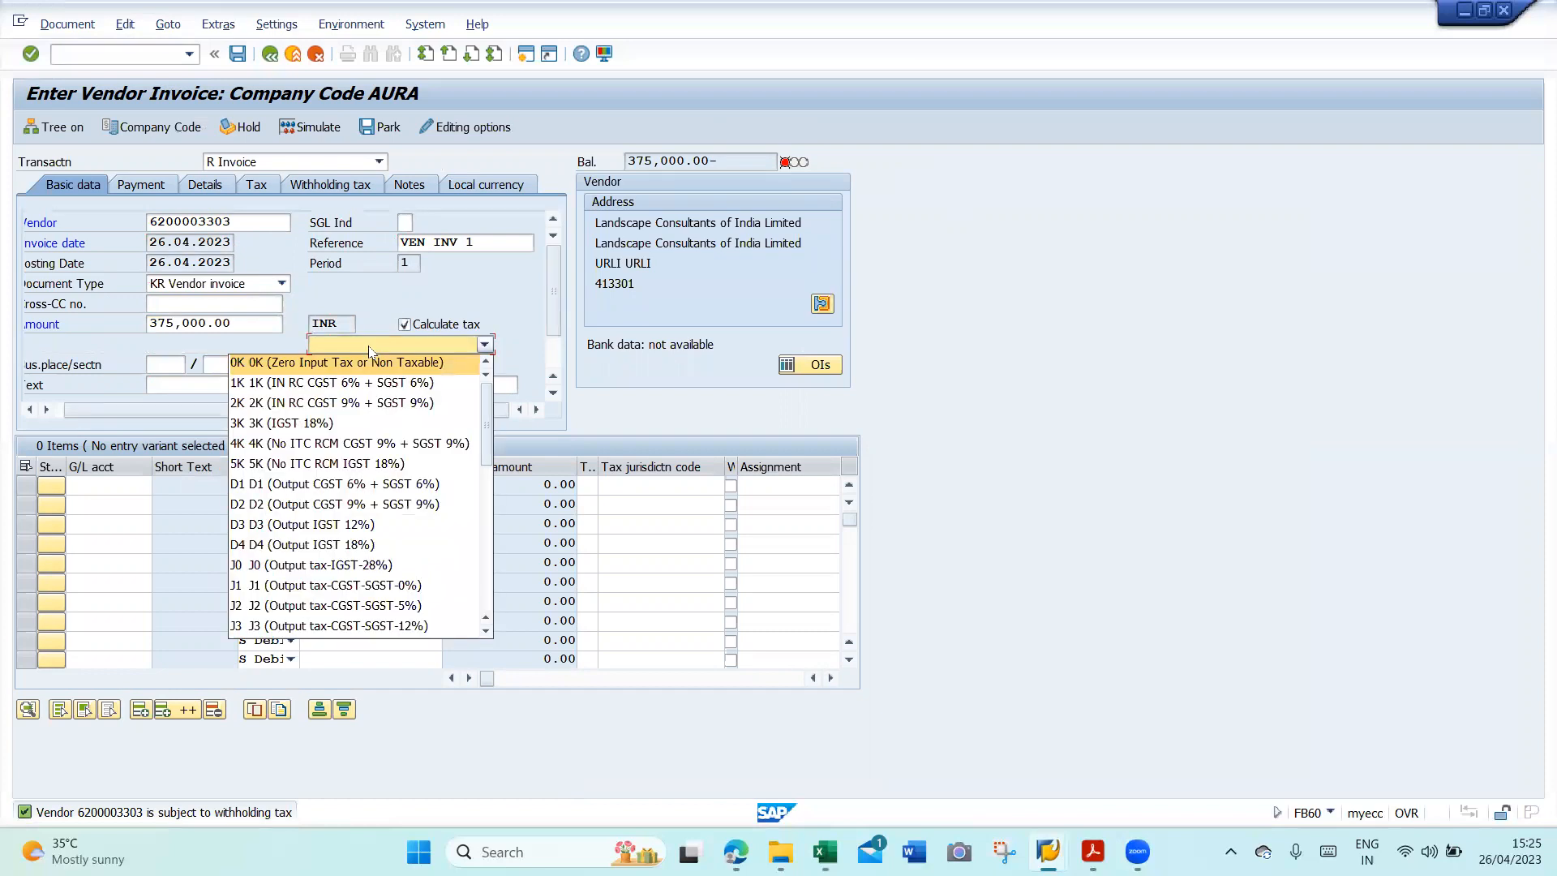
key("5")
key("Return")
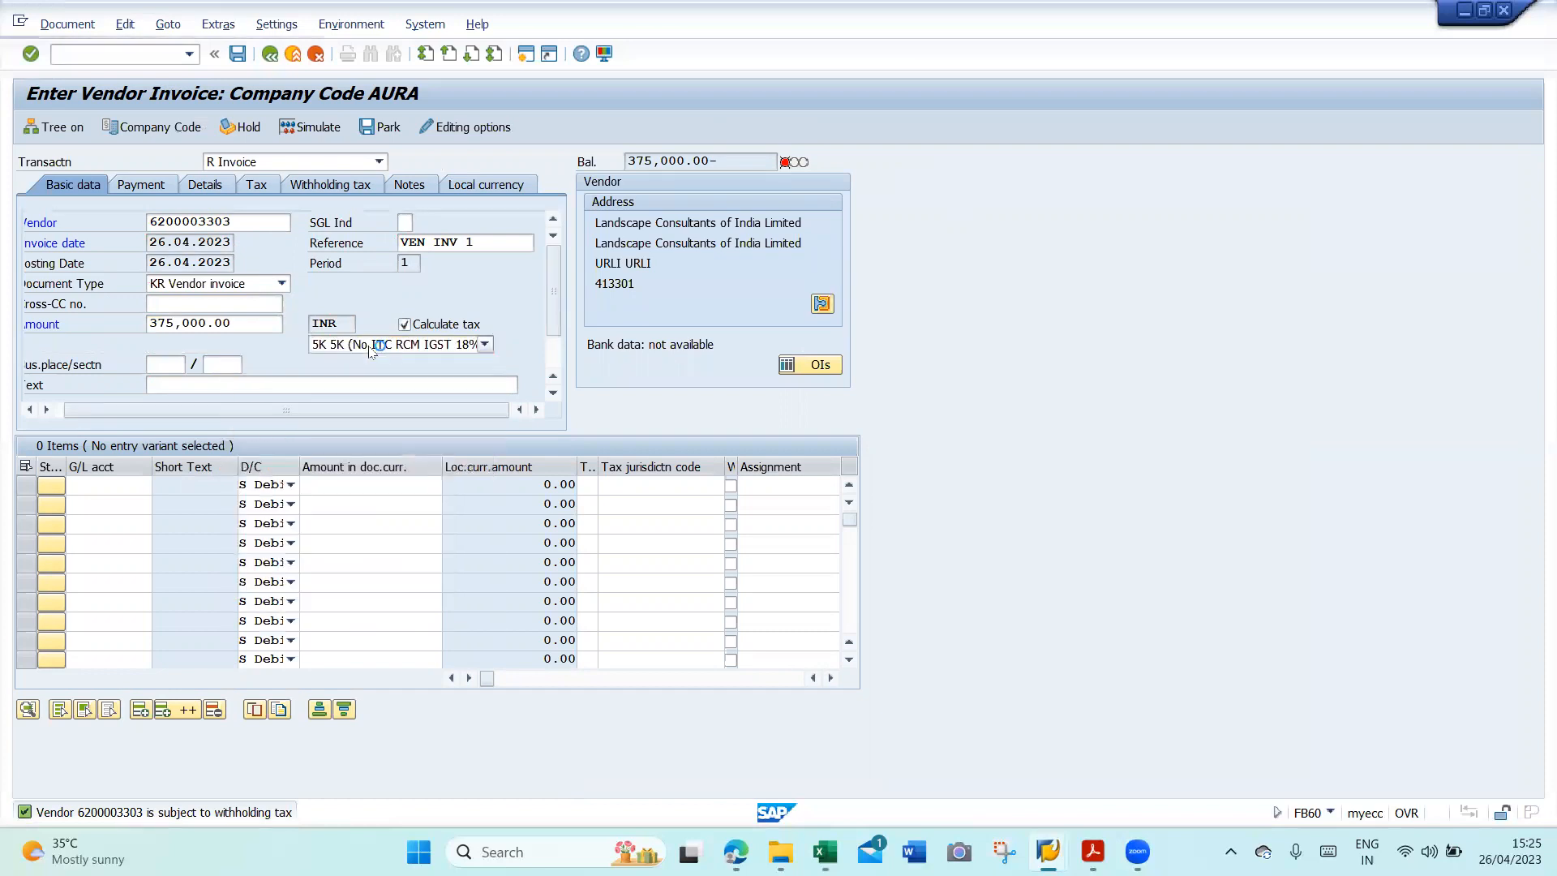
- Set the business place to BLR1, the section to BLRU and the invoice text to VEND INV 1 FIELD SETTINGS
left_click(165, 369)
key("space")
key("Down")
key("Return")
key("Tab")
key("space")
key("Down")
key("Return")
key("Tab")
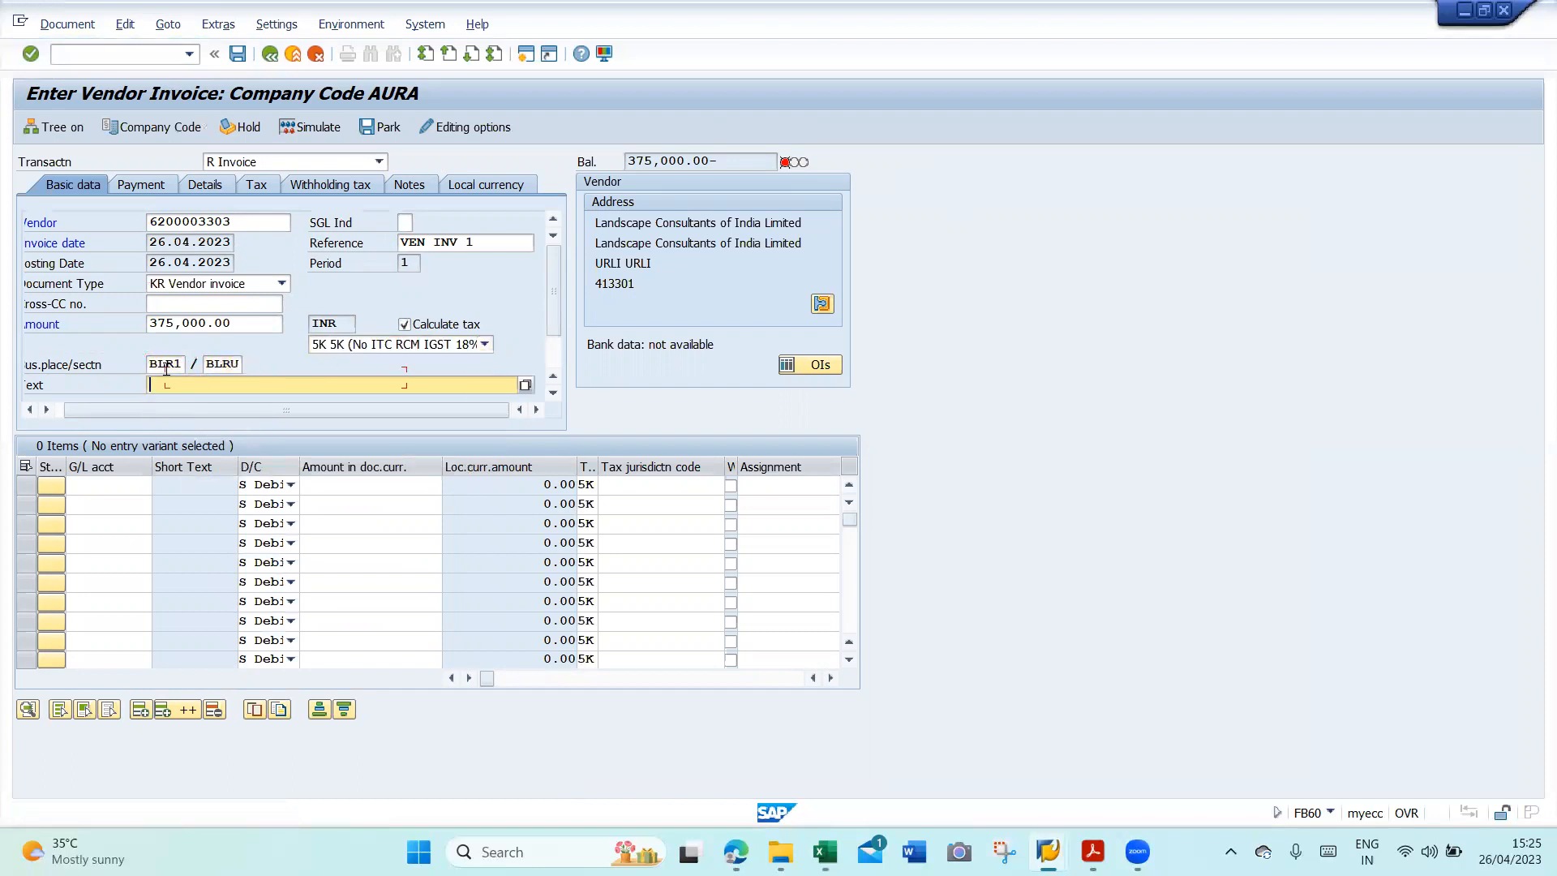
key("space")
key("Down")
key("Return")
key("Tab")
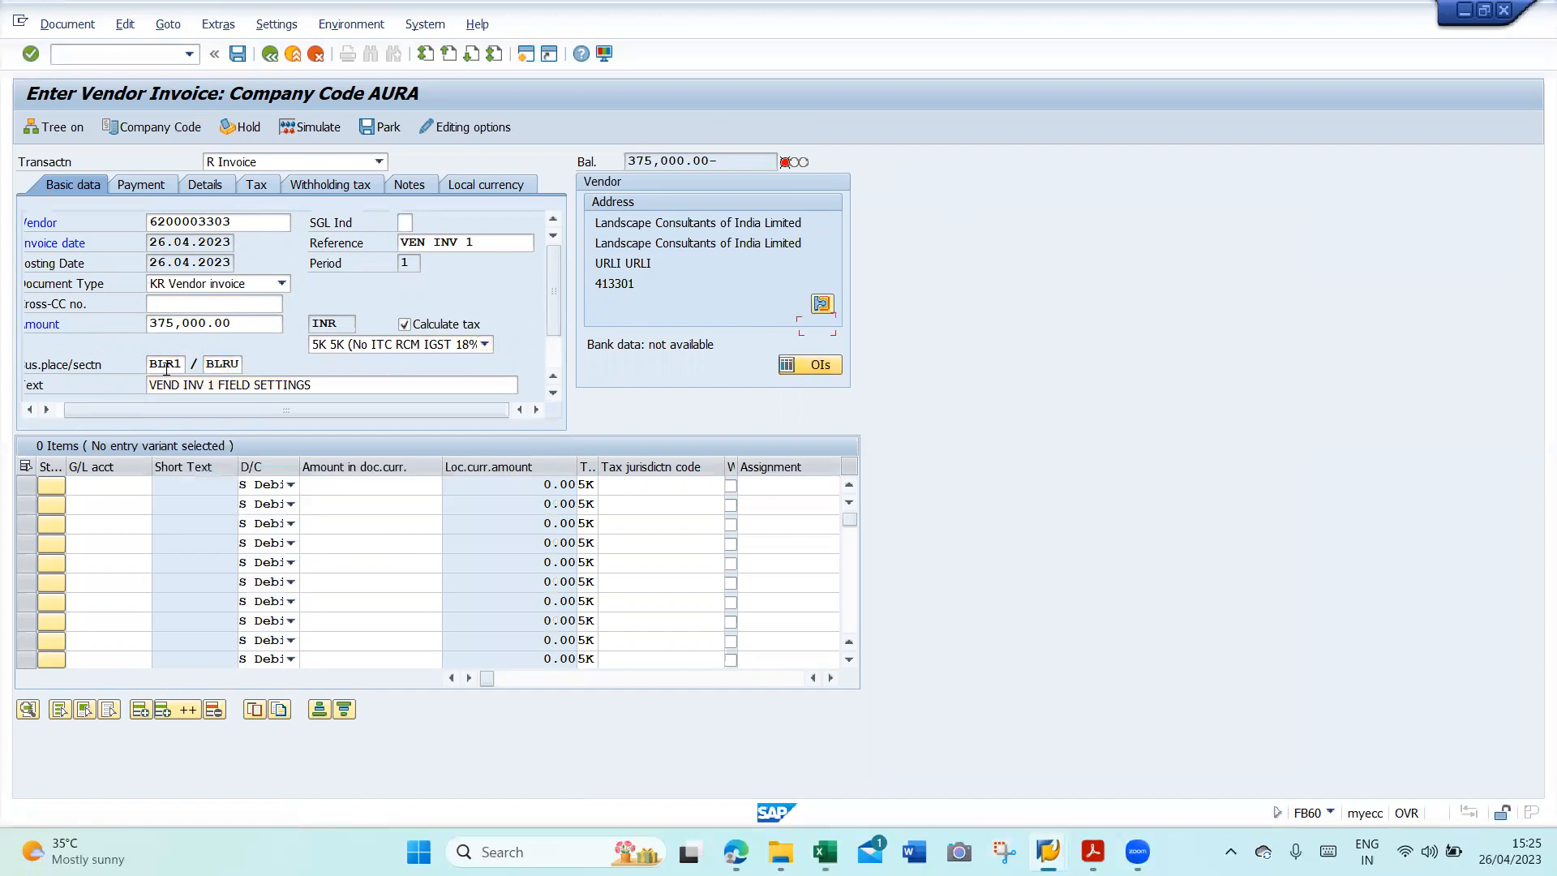
- Enter the first line item as a debit of 375000 to the Landscape Expenses G/L account
key("space")
key("Down")
key("Return")
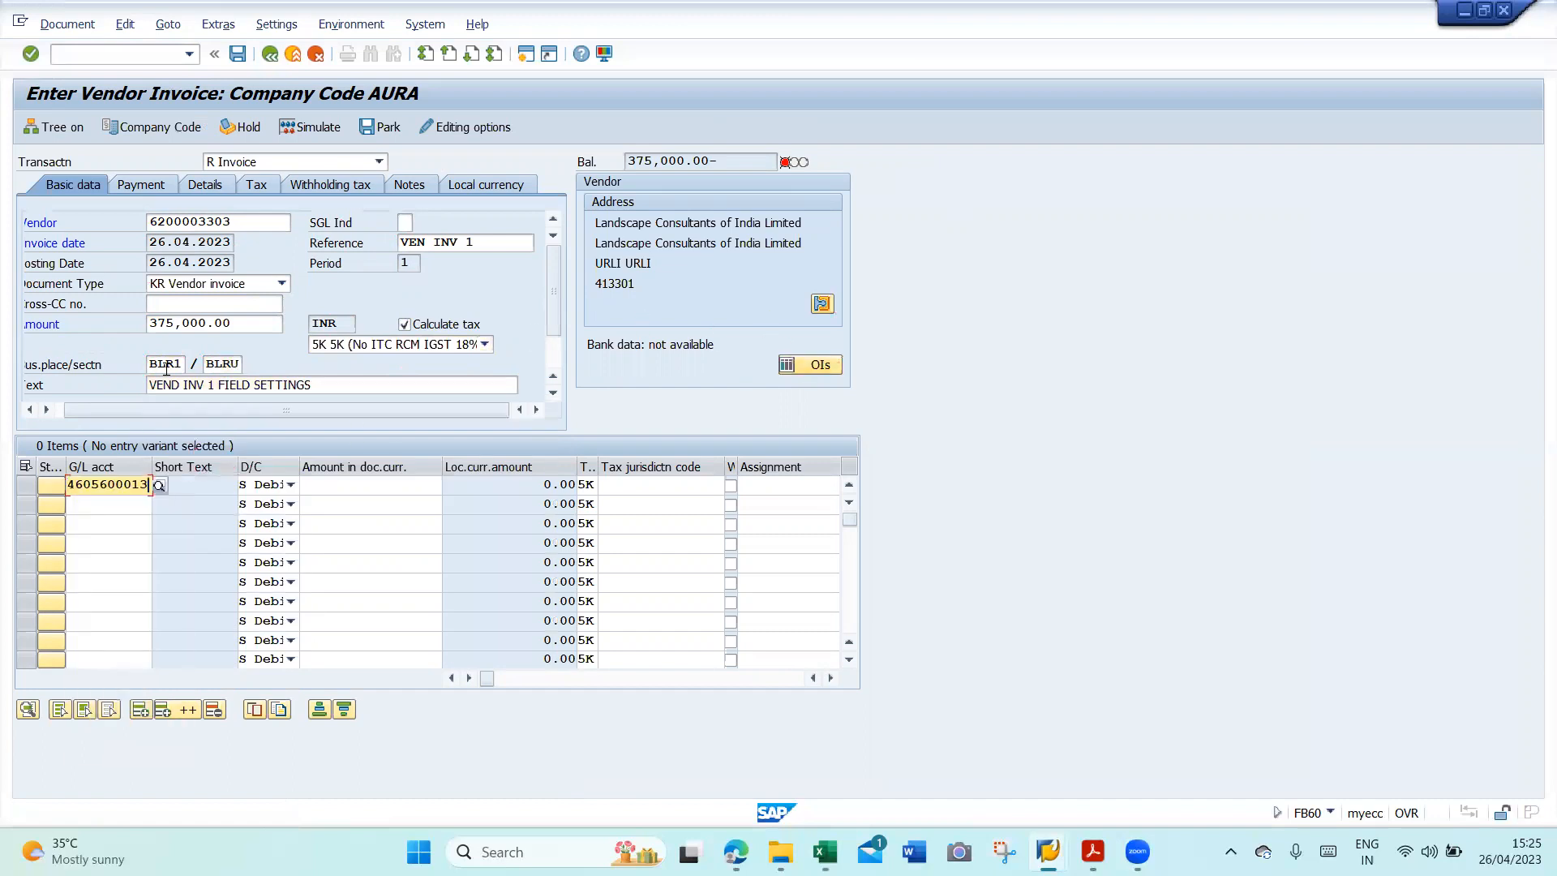
key("Tab")
key("Tab")
key("space")
key("Down")
key("Return")
key("Tab")
key("Tab")
key("Tab")
key("Tab")
key("Tab")
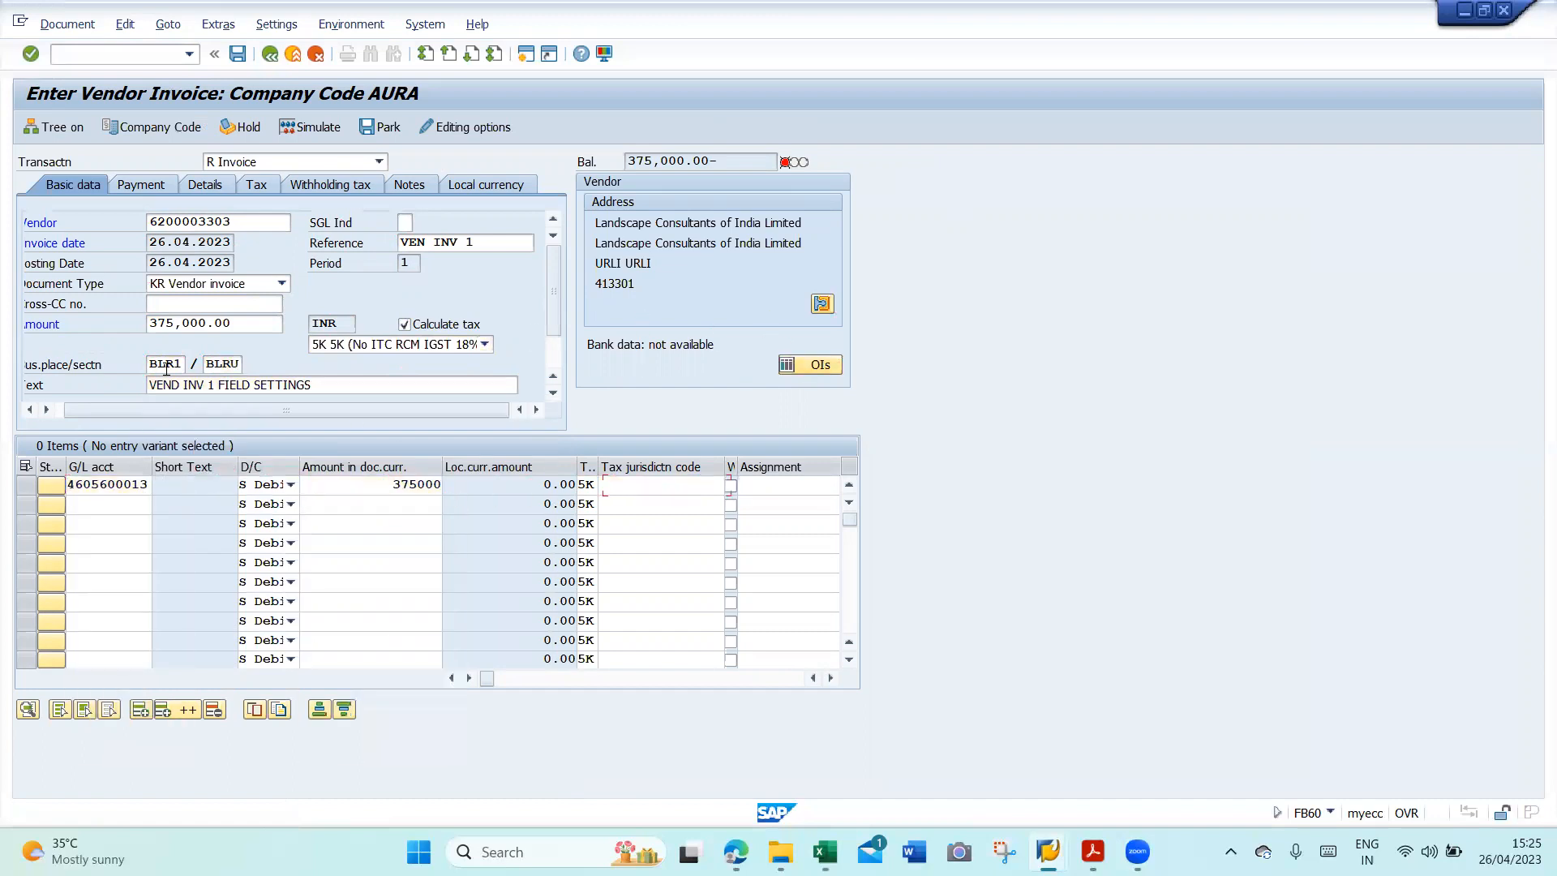
- Set the Landscape Expenses line's text to + and assign the line to the AURA internal order without a cost center
type("+")
key("Tab")
key("Tab")
key("Tab")
key("Tab")
key("Tab")
key("Tab")
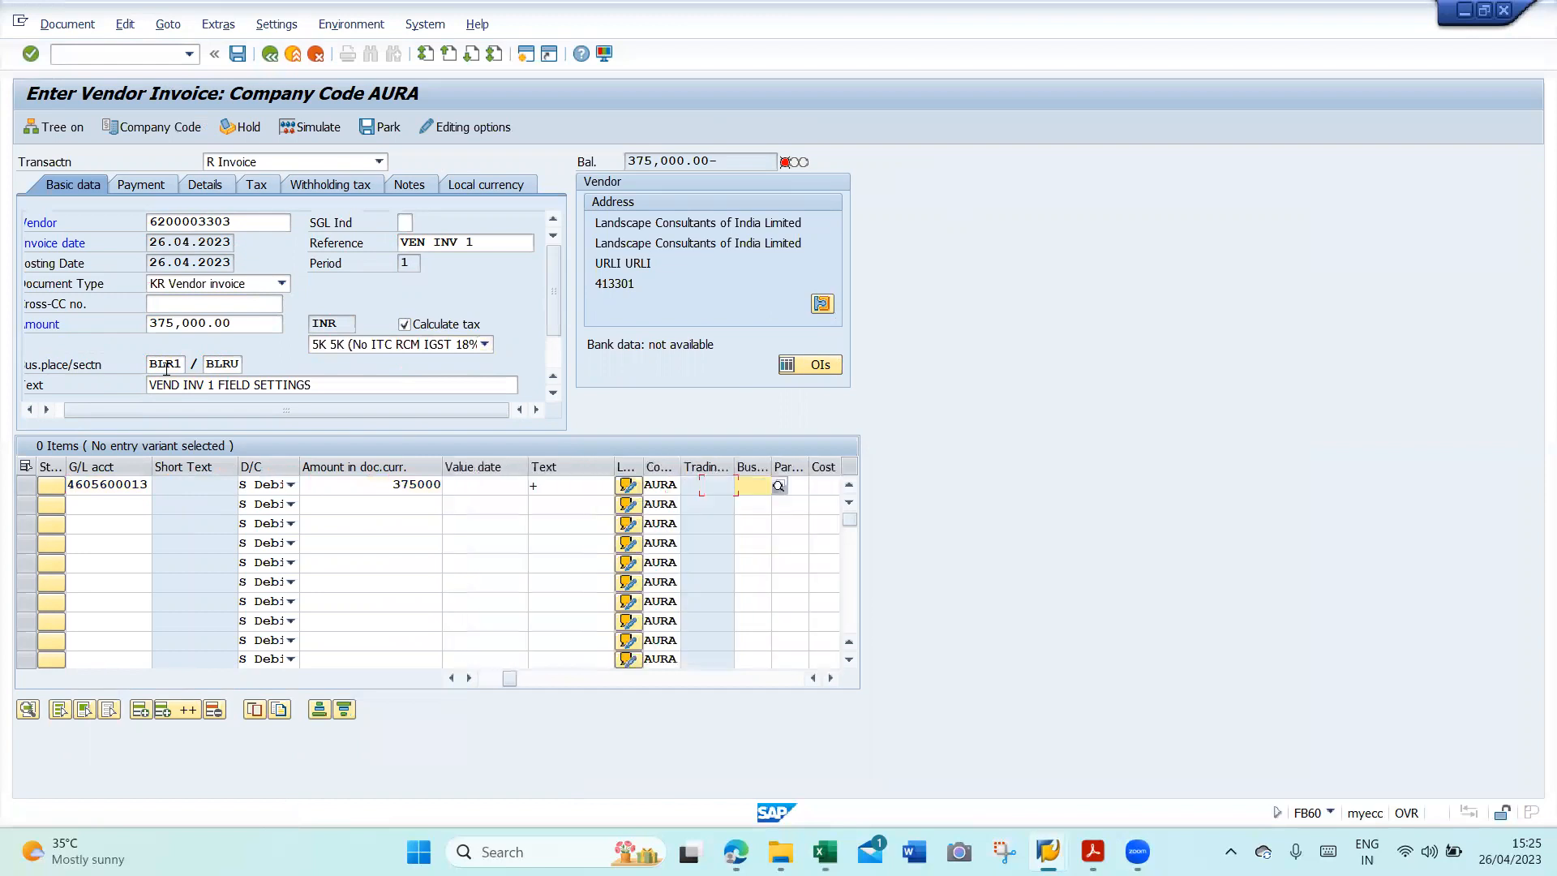
key("space")
key("Down")
key("Return")
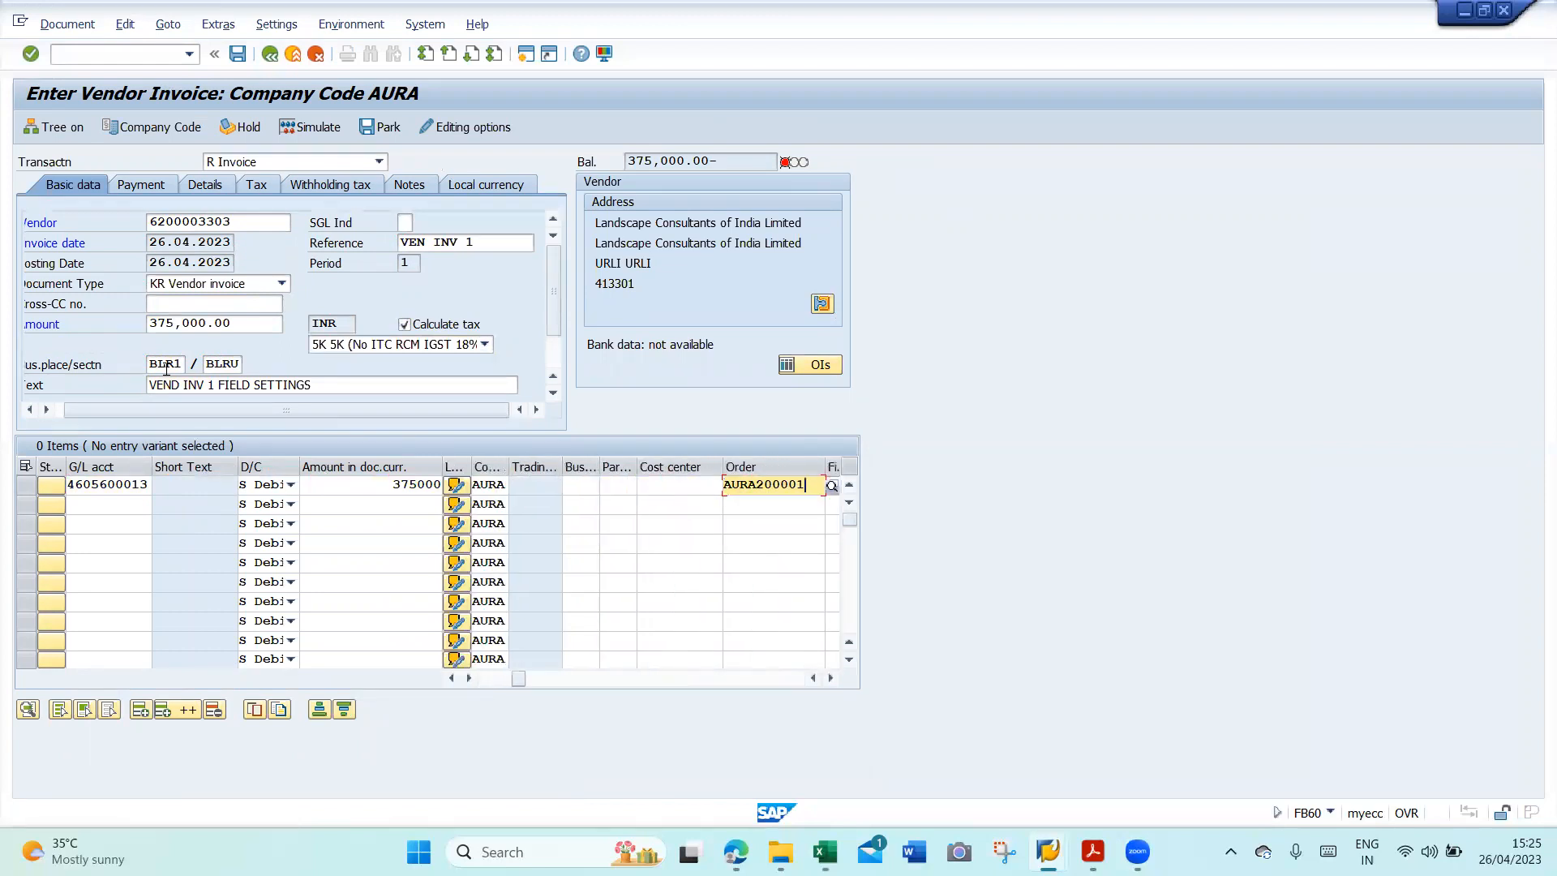
key("Return")
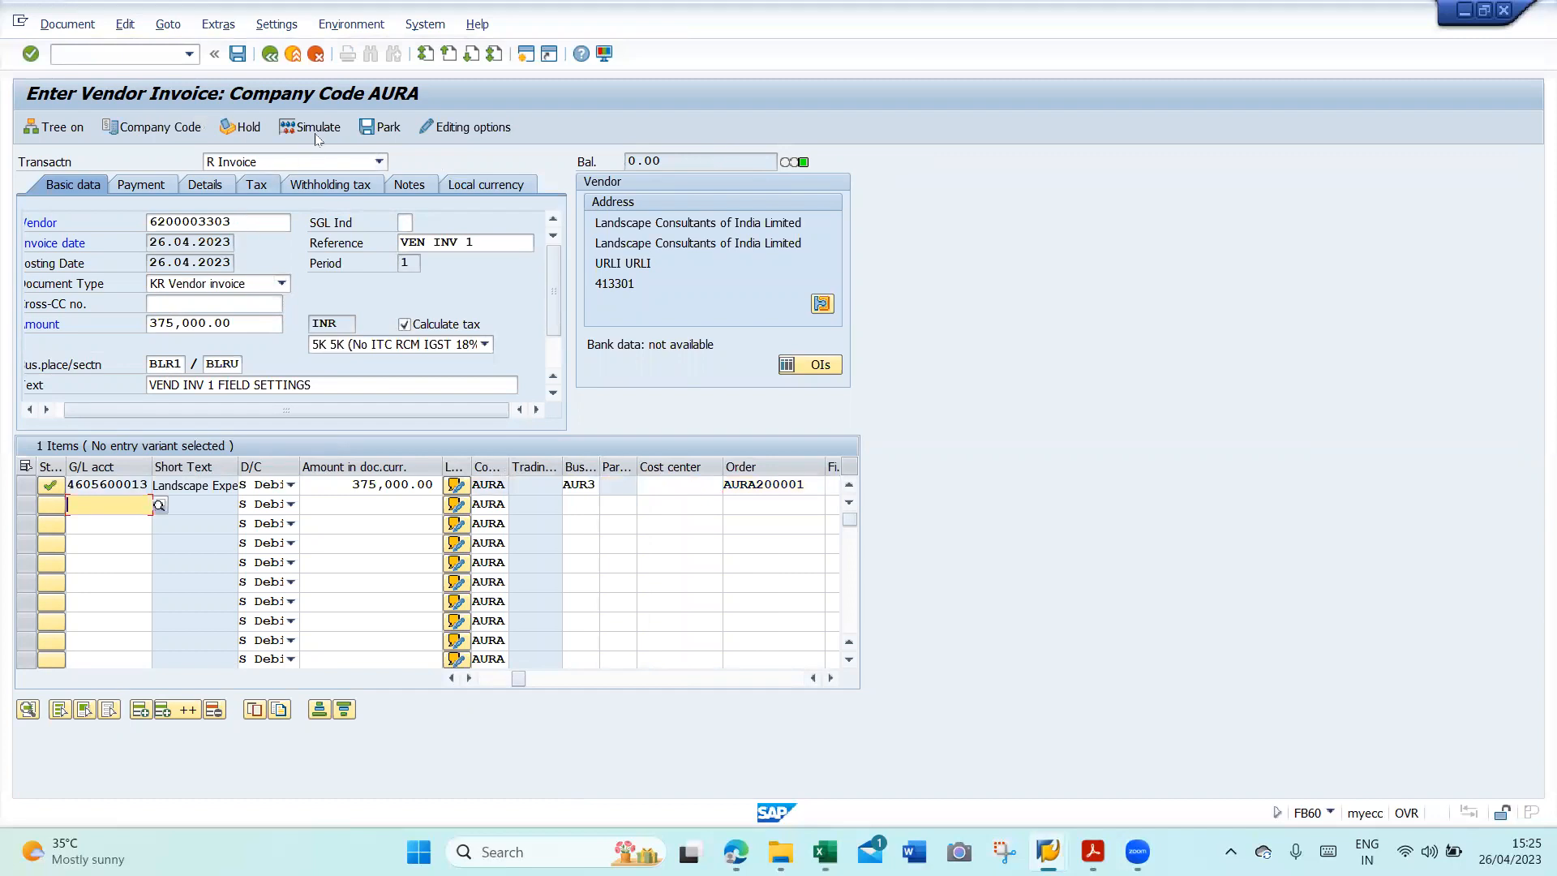
- Check the accounting editing options and the invoice's tax data, returning to the basic data
left_click(459, 127)
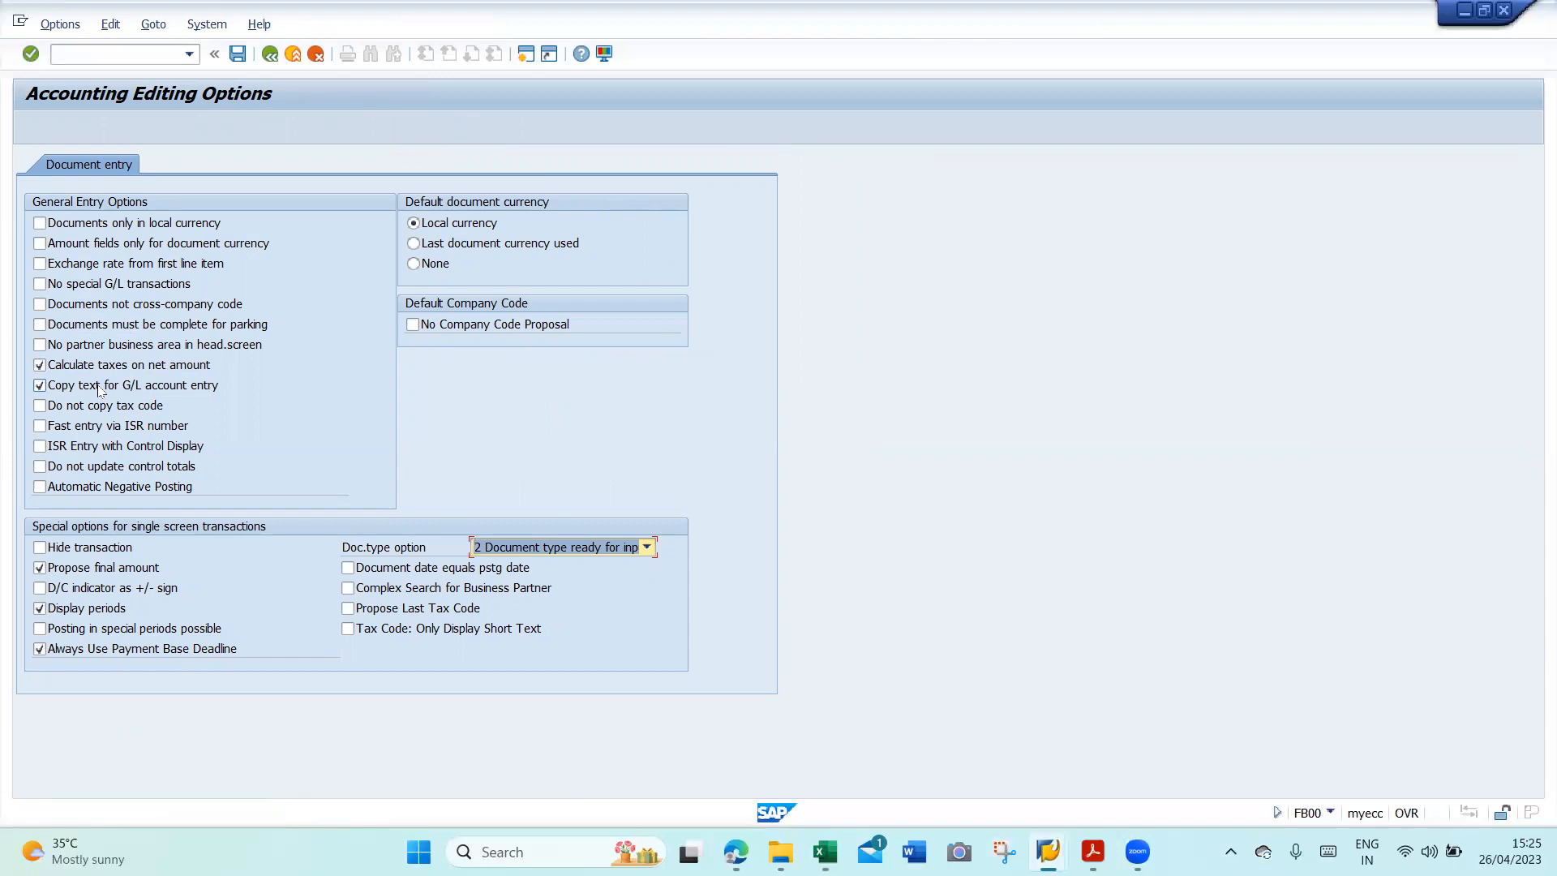
left_click(269, 58)
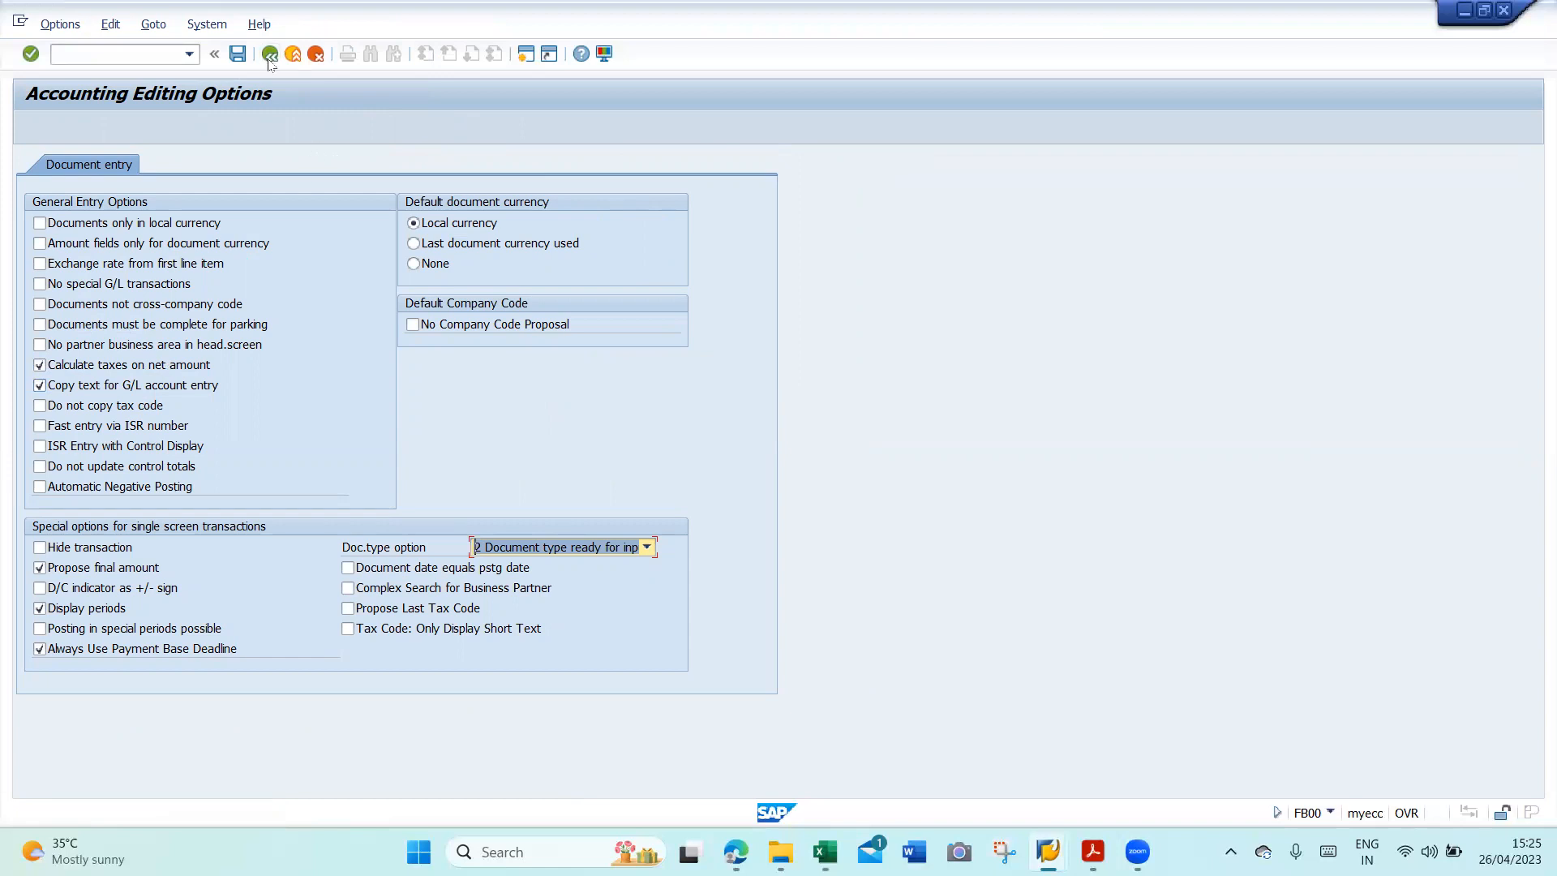
left_click(259, 186)
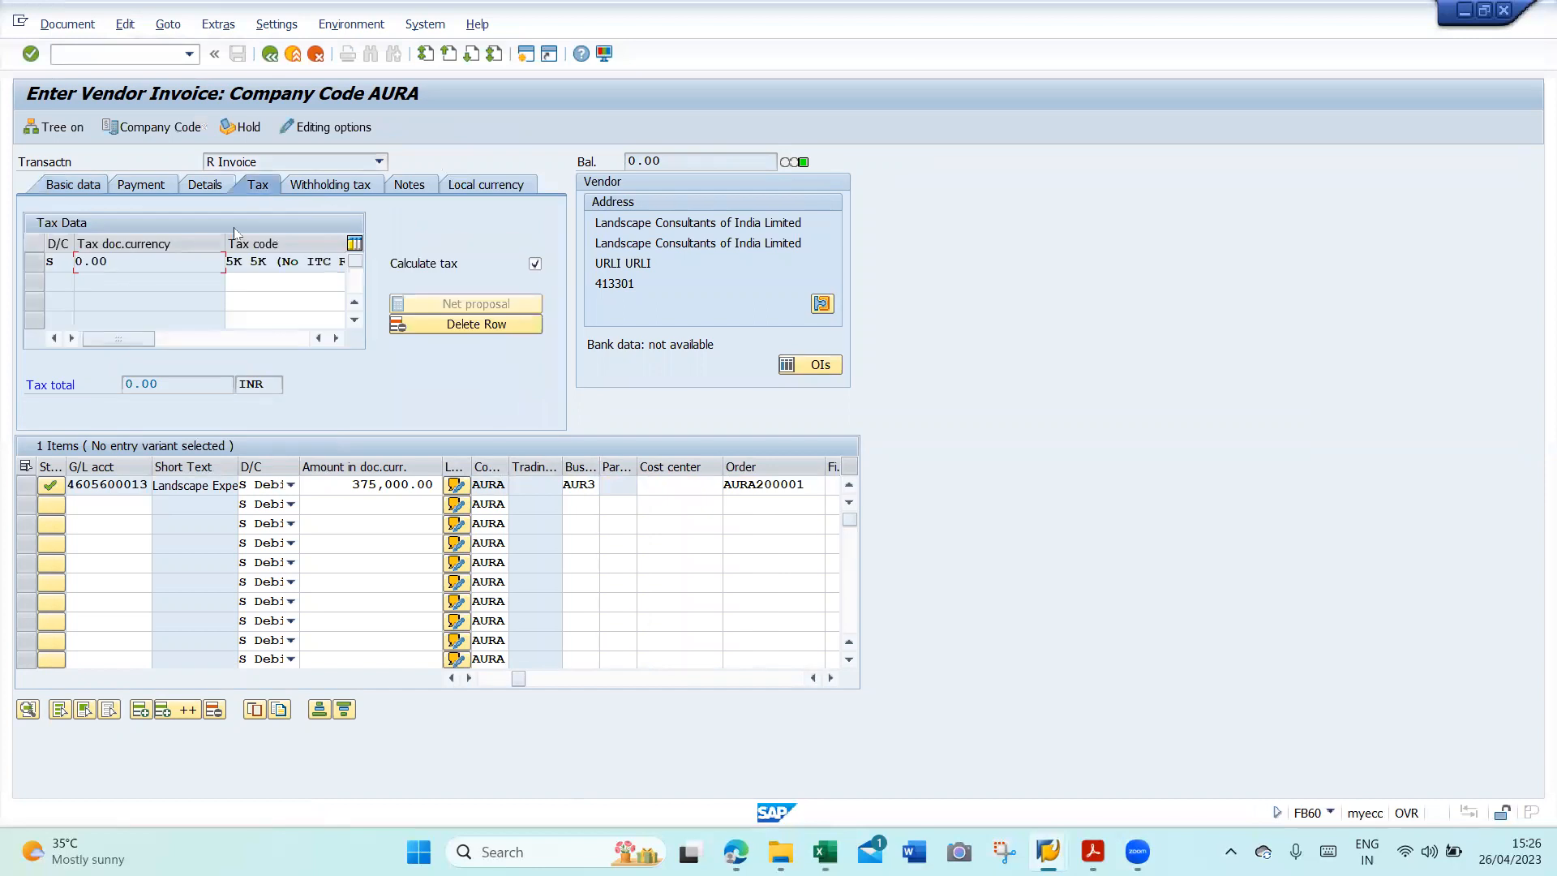
left_click(86, 186)
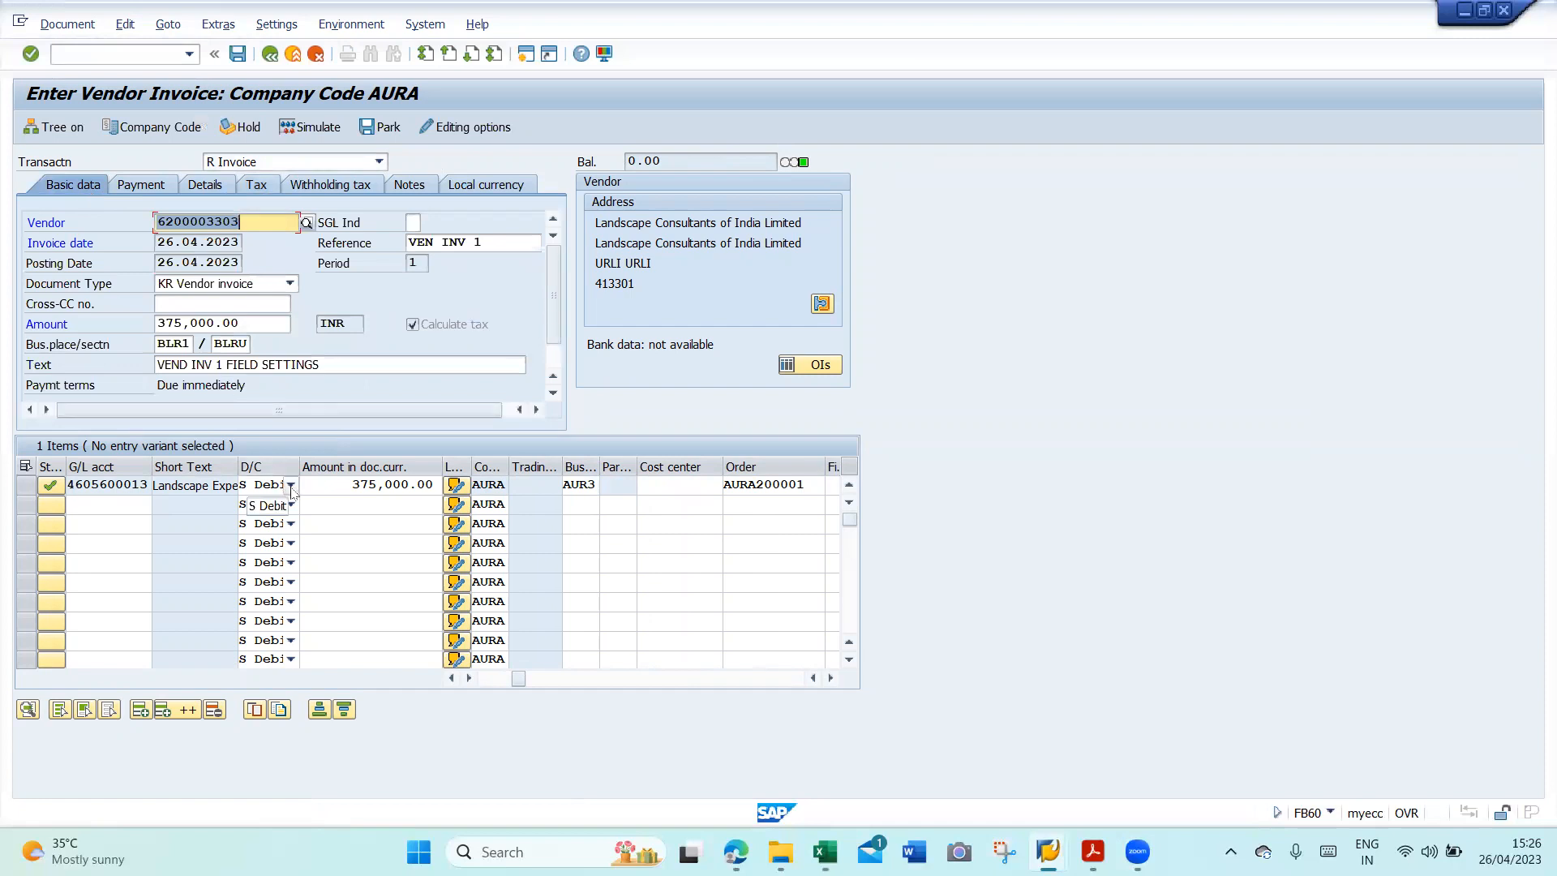
- Delete the Landscape Expenses line item from the invoice
left_click(26, 485)
left_click(214, 710)
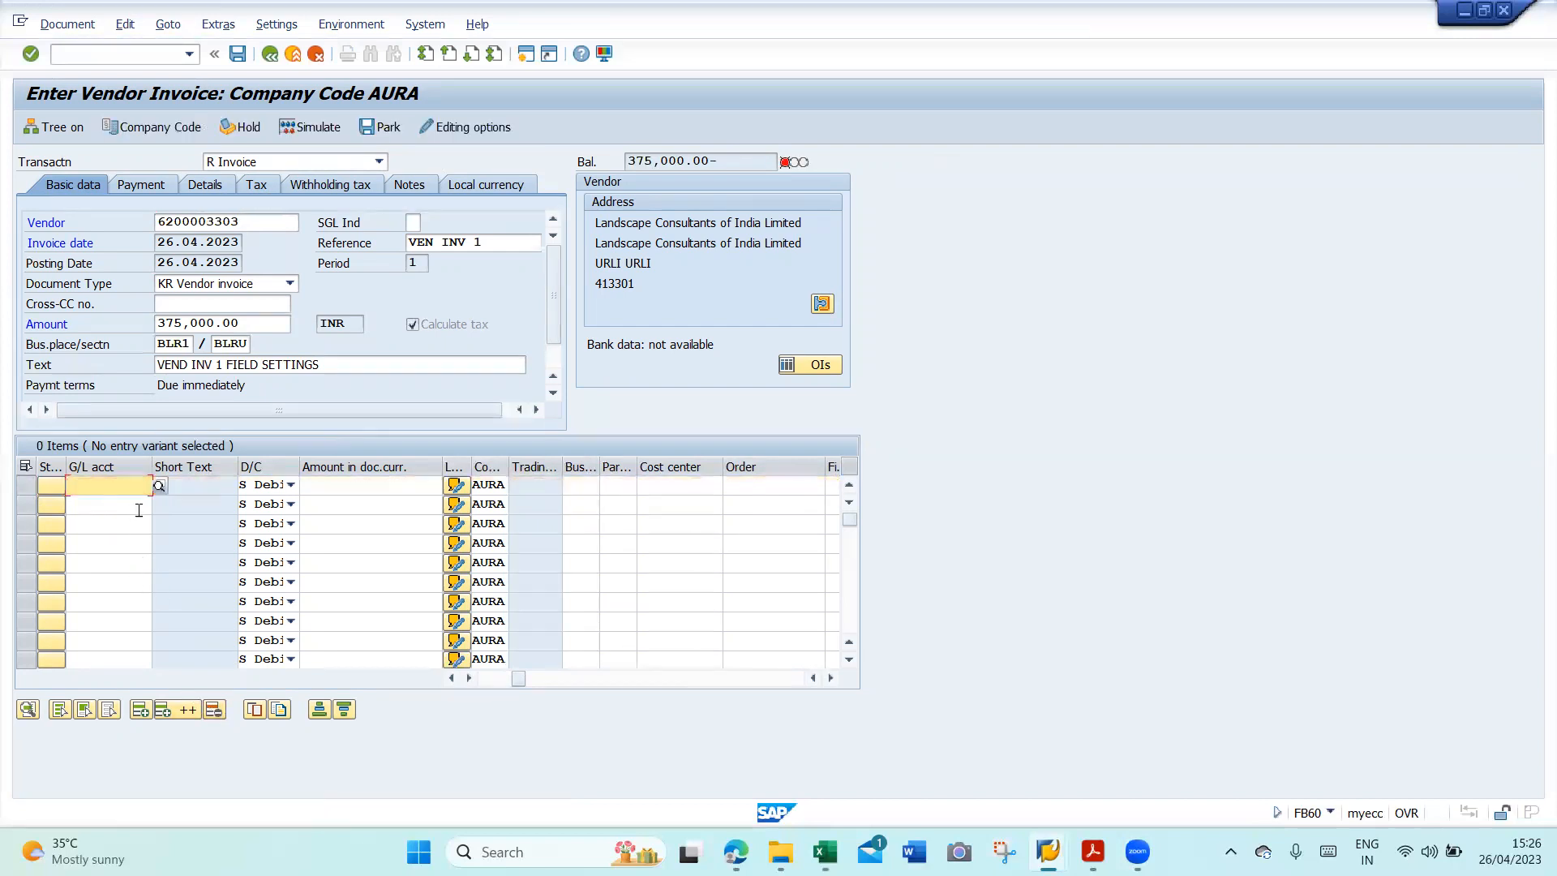
- List the G/L accounts for the first line item, sort them by account number and look through the expense accounts
key("F4")
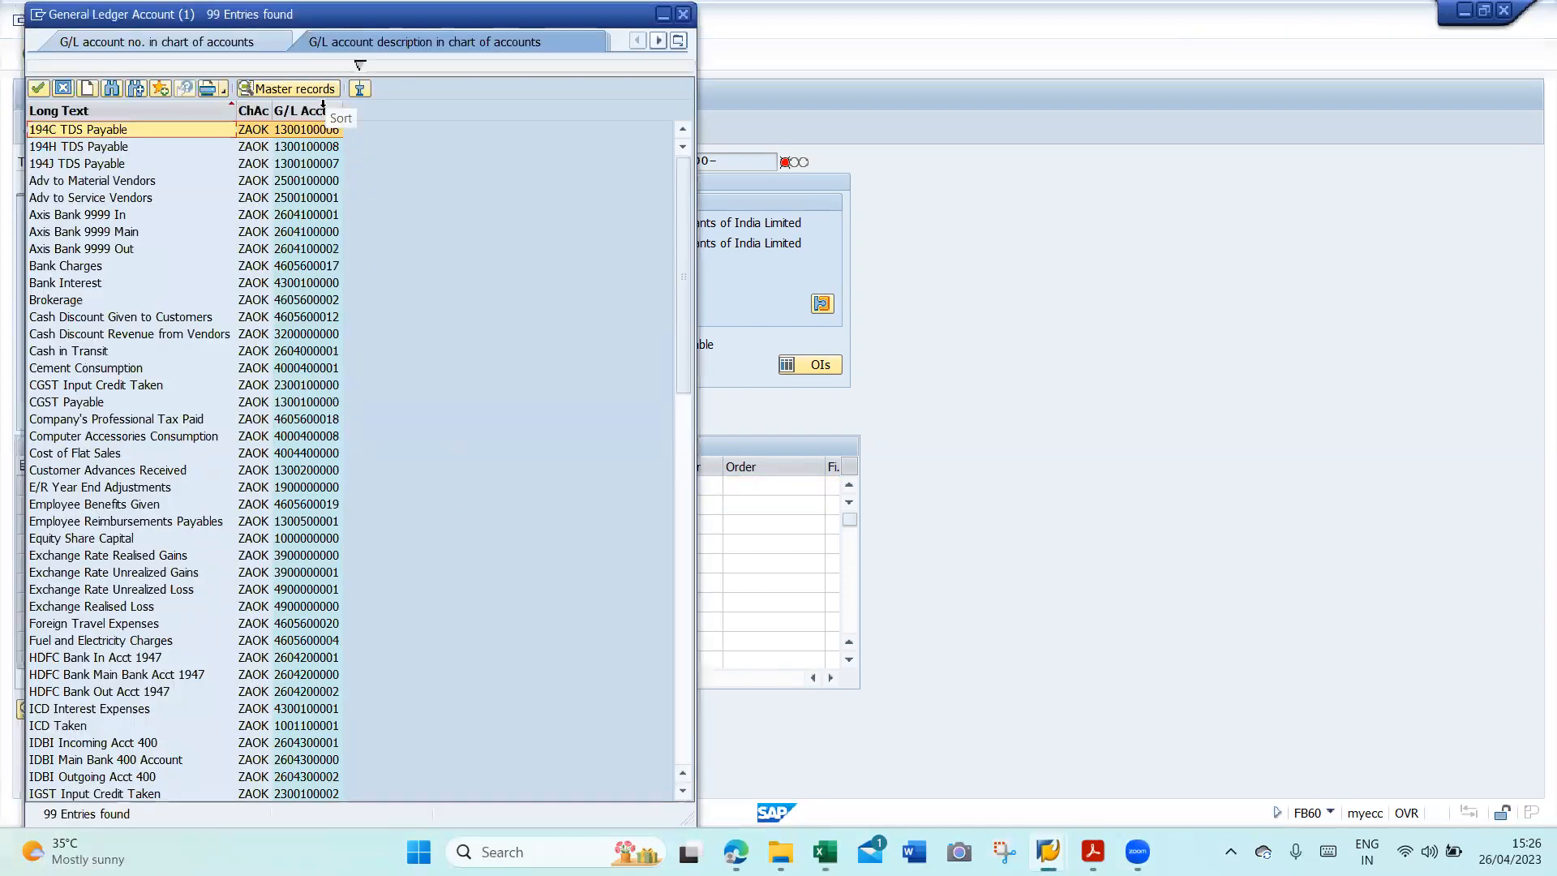
left_click(323, 110)
left_click(311, 624)
key("Down")
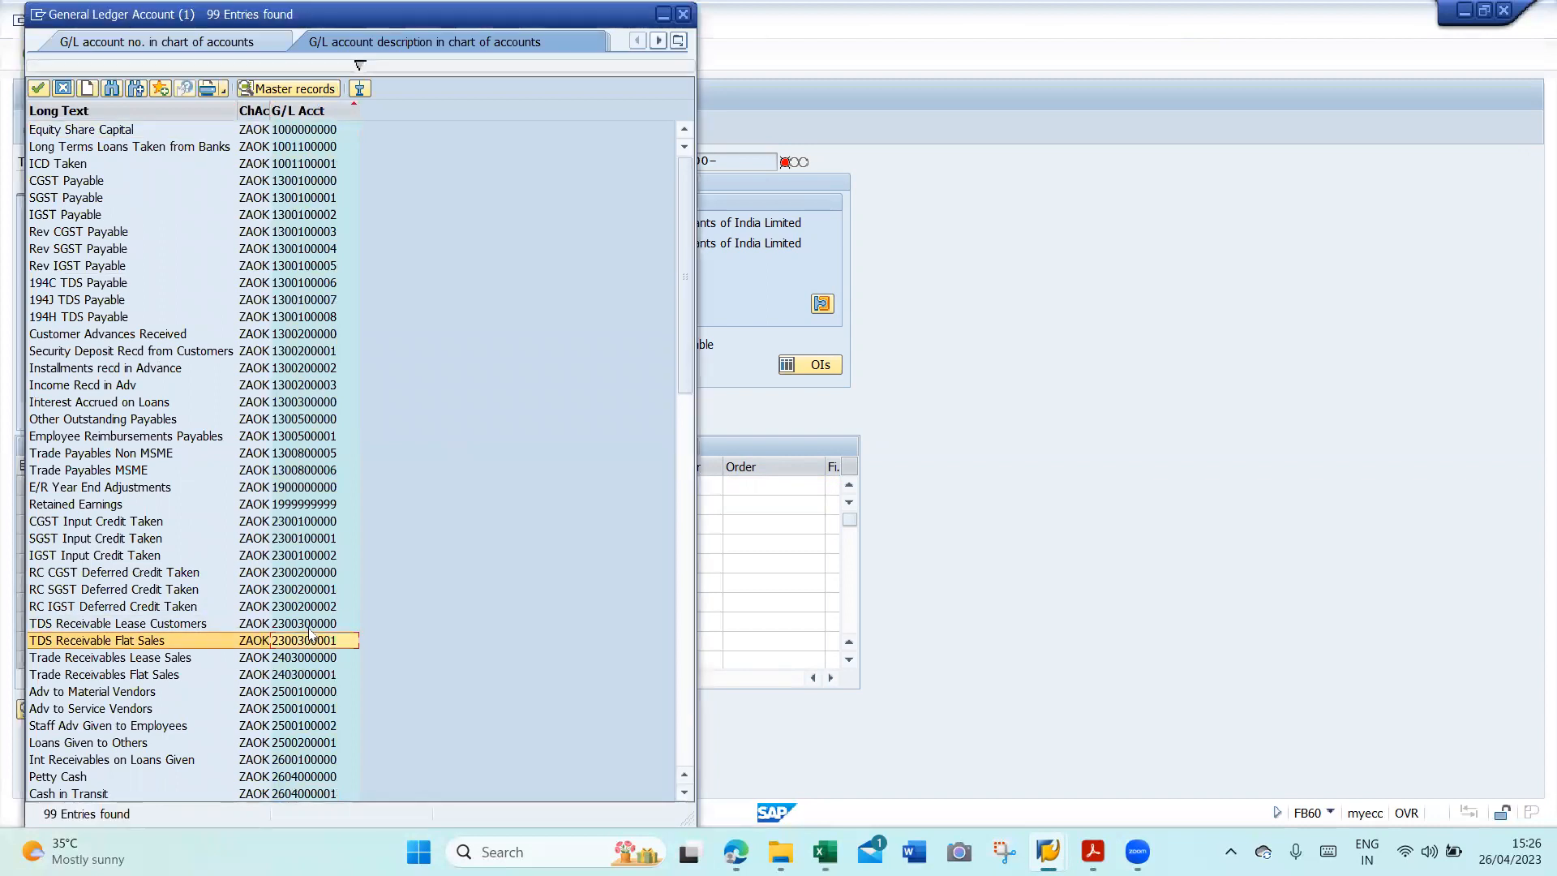
key("Page_Down")
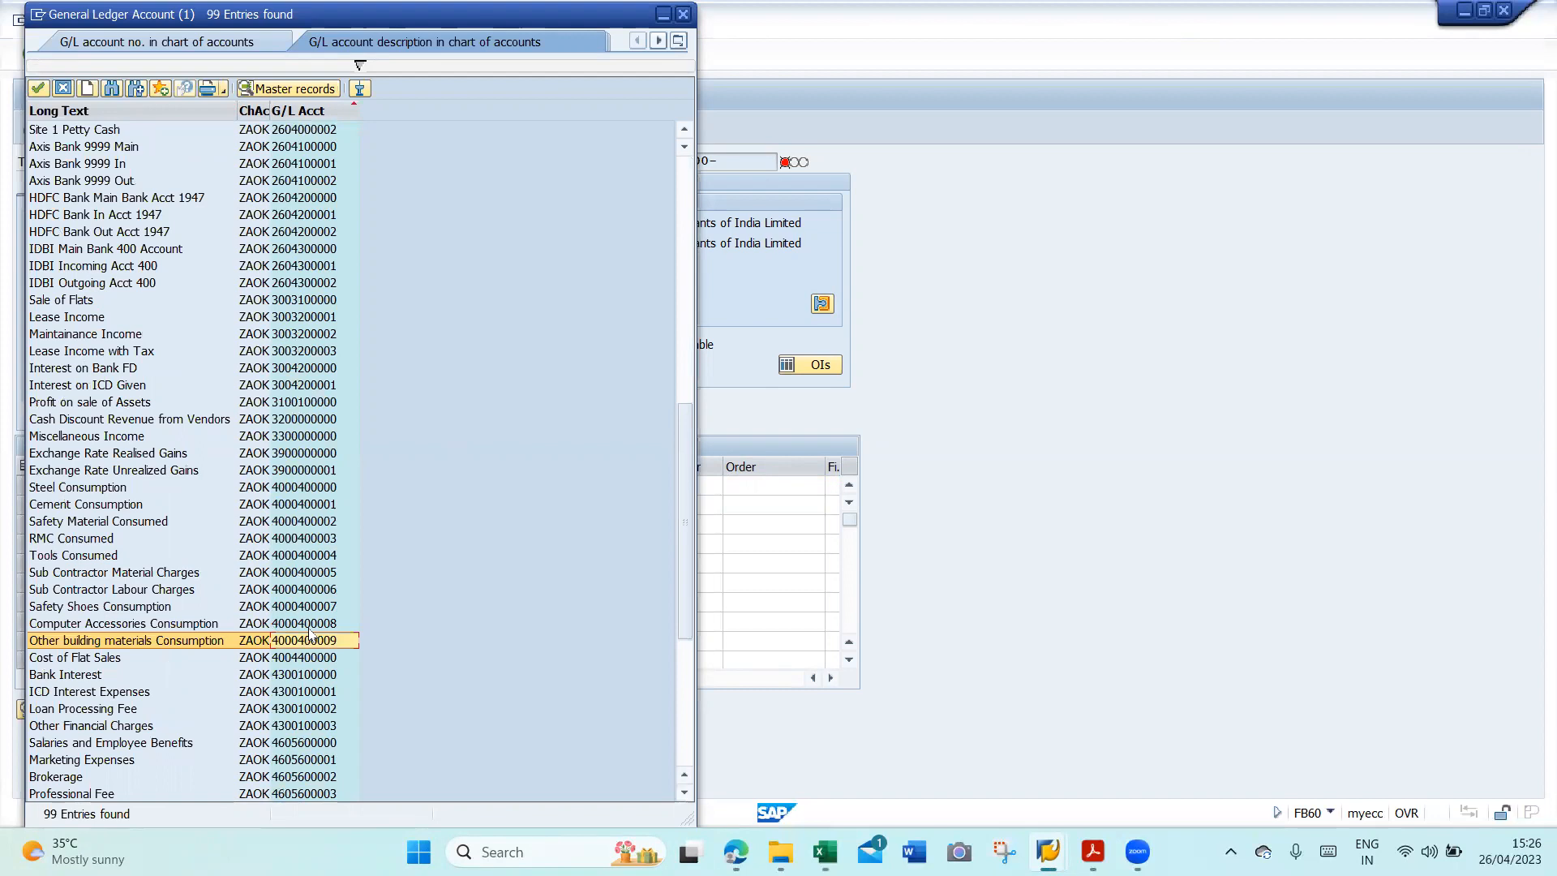
- Pick the Marketing Expenses G/L account for the first invoice line item
key("Down")
key("Down")
key("Down")
key("Down")
key("Down")
key("Down")
key("Down")
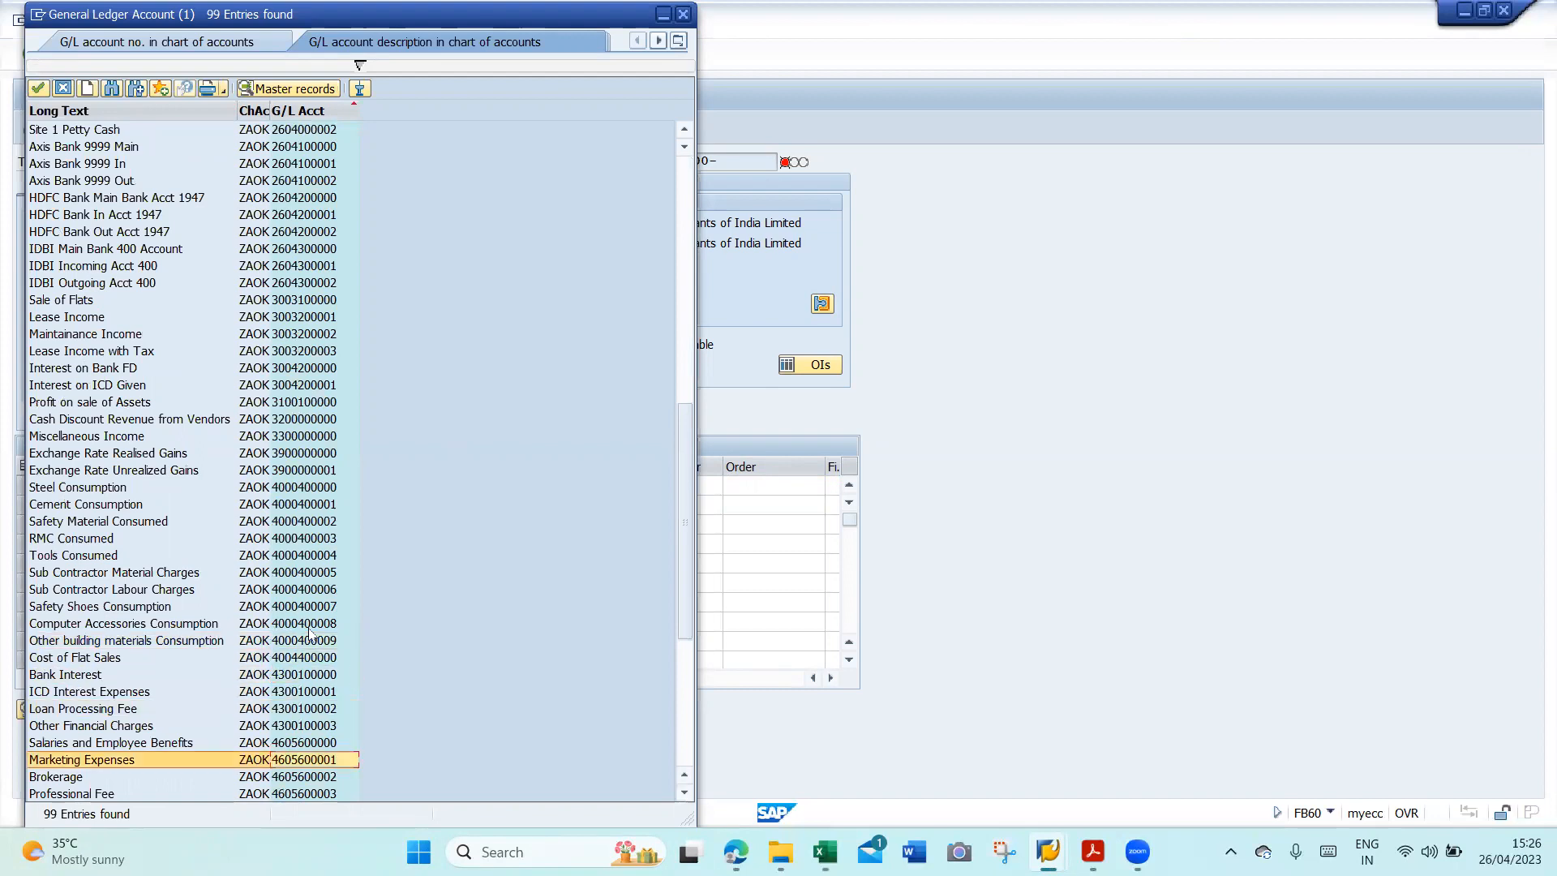
key("Return")
- Set the debit line item's amount to 375000 and its text to +
key("Tab")
key("Tab")
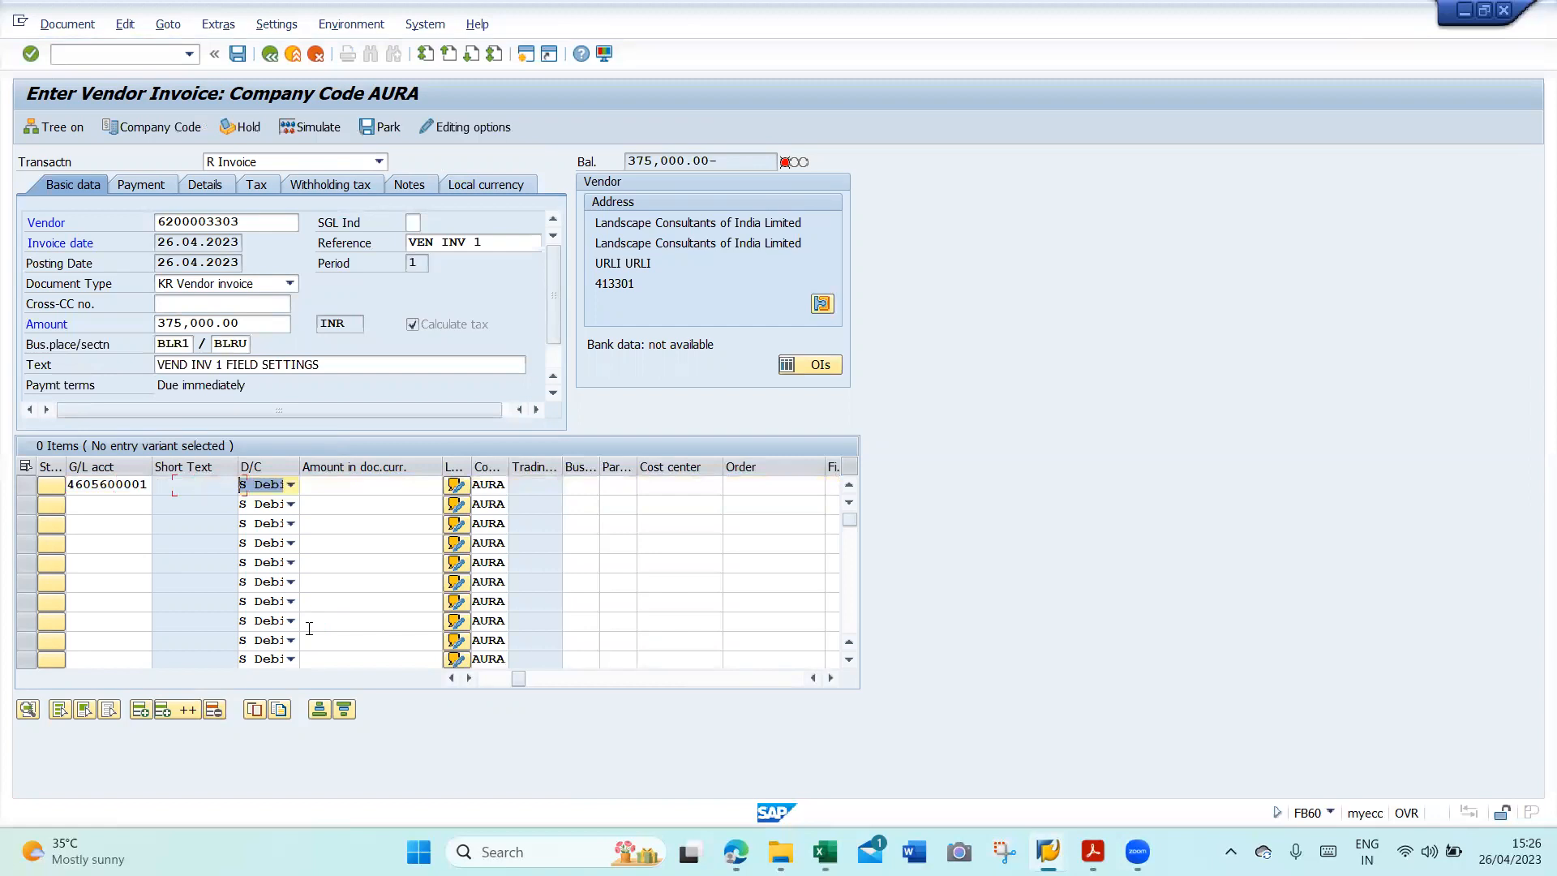
type("375000")
key("Tab")
key("Tab")
key("Tab")
key("Tab")
key("Tab")
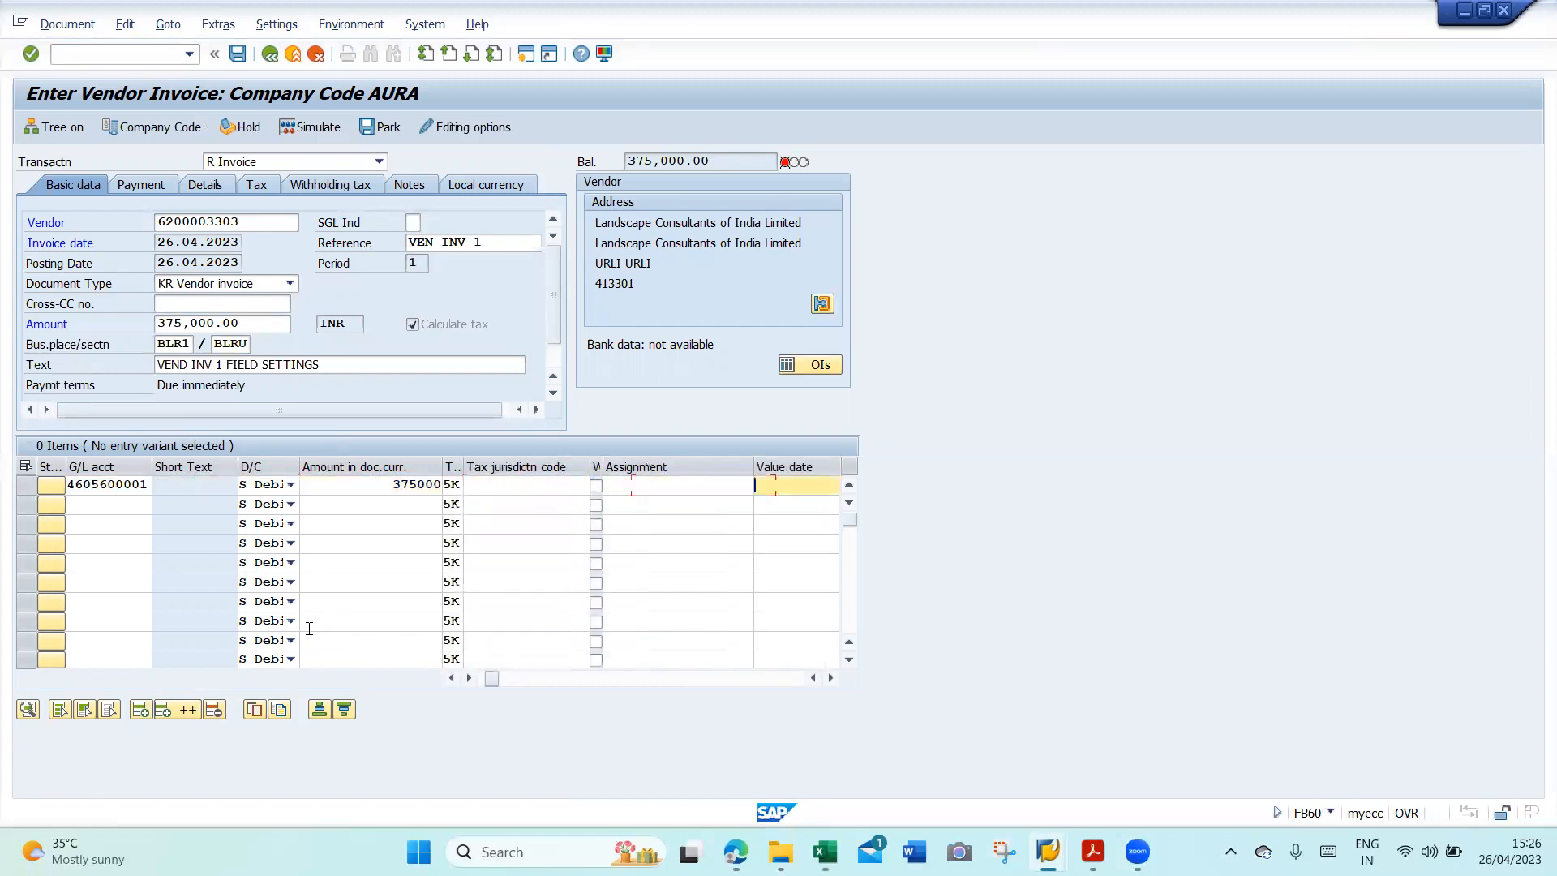
key("Tab")
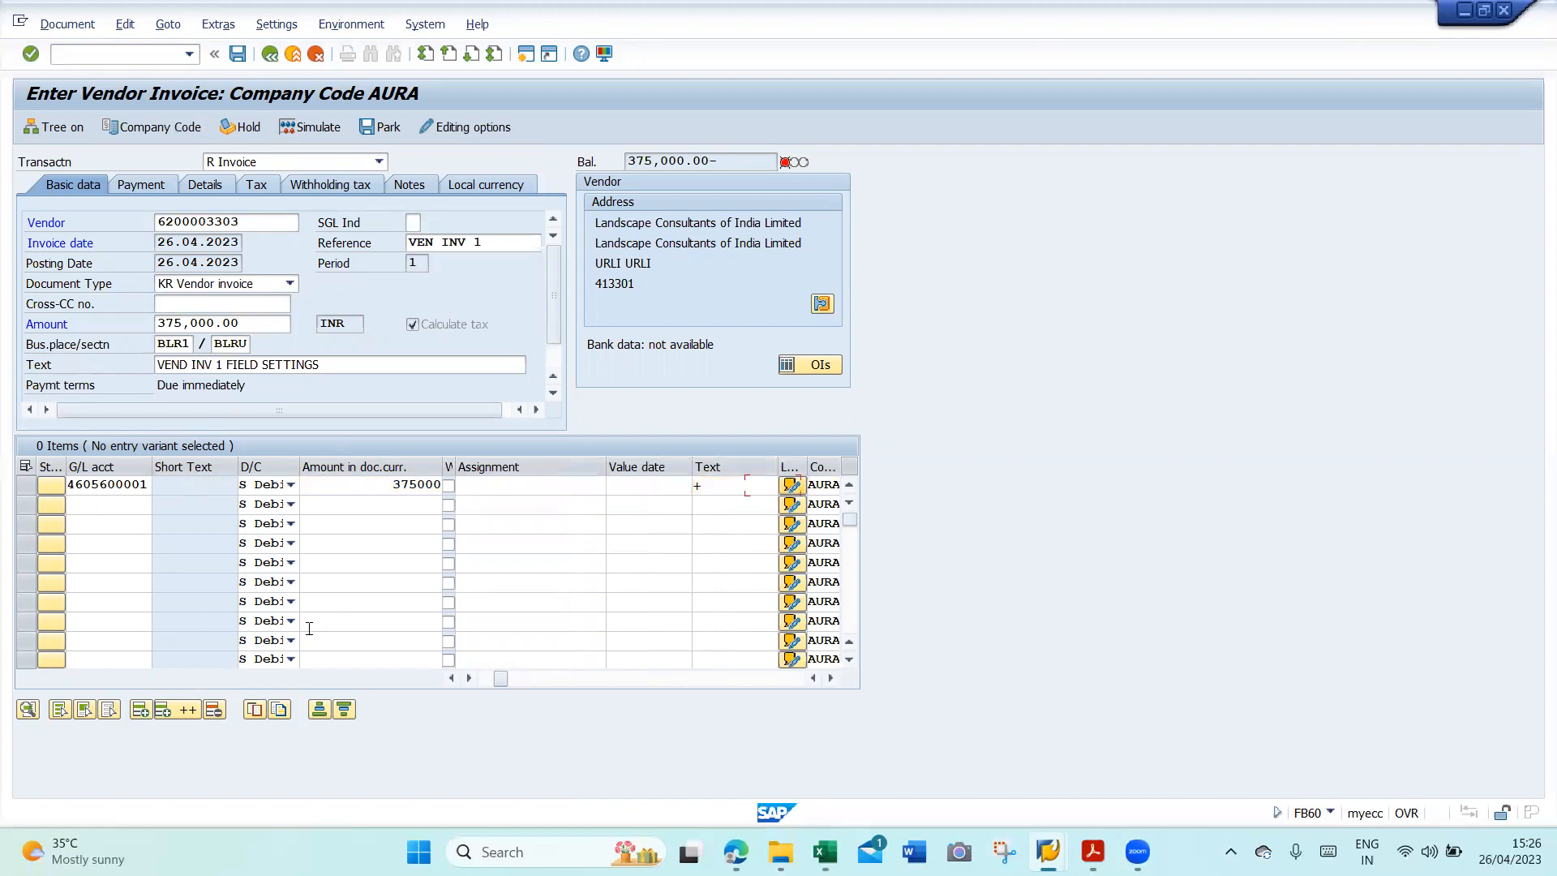
- Assign the line item to the internal order and validate the vendor invoice entries
key("Tab")
key("Tab")
key("Tab")
key("Tab")
key("Tab")
key("Tab")
key("space")
key("Down")
key("Return")
key("Return")
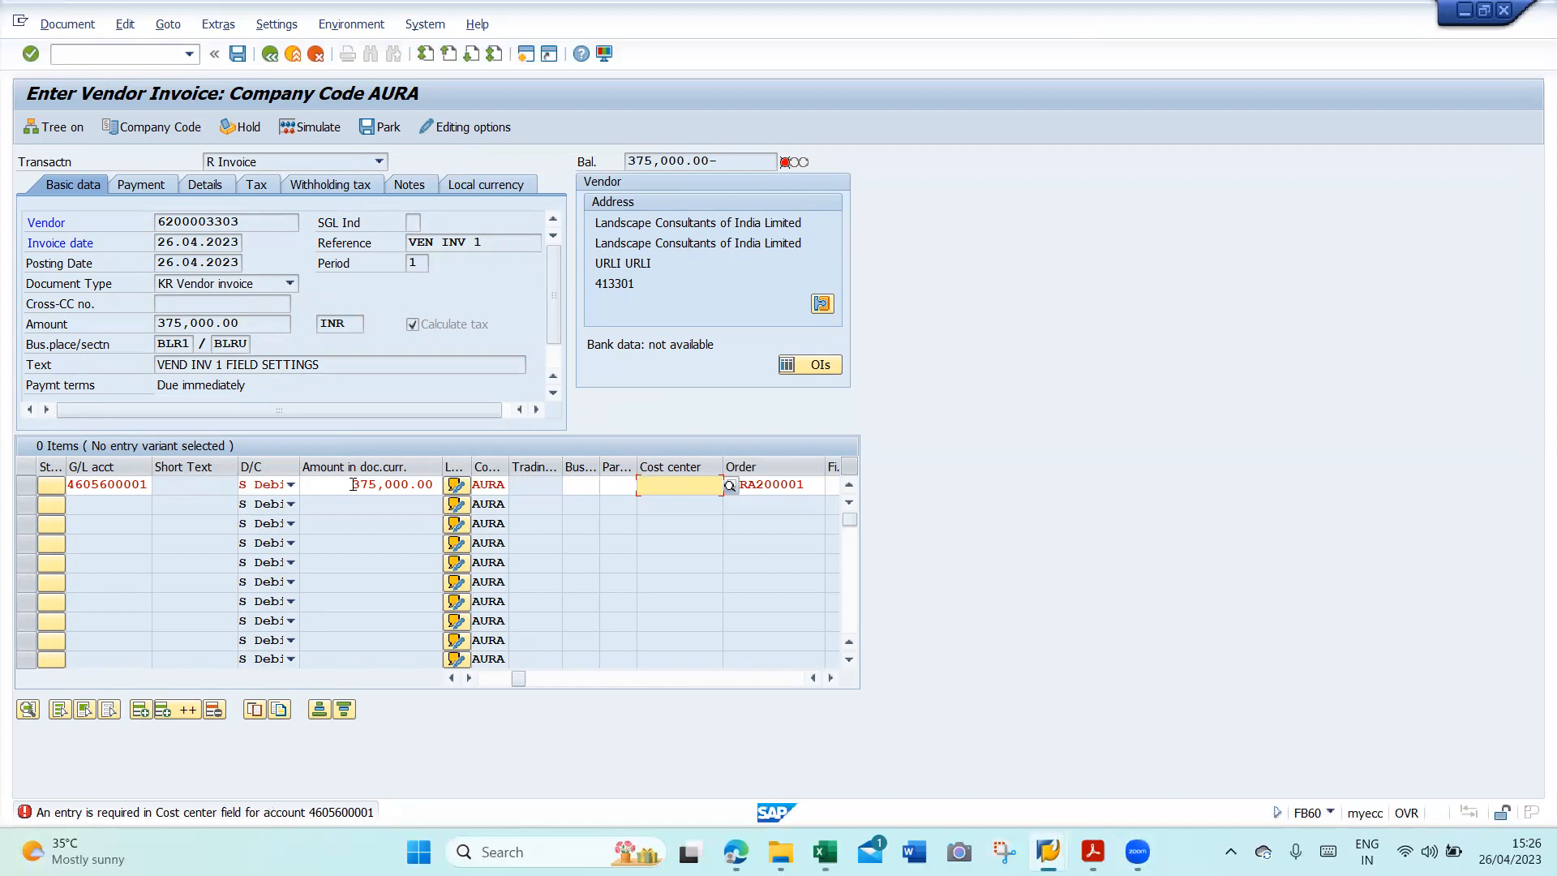
- Switch to the G/L account maintenance window and open the Marketing Exp account's company code creation settings
key("alt+Tab")
left_click(889, 228)
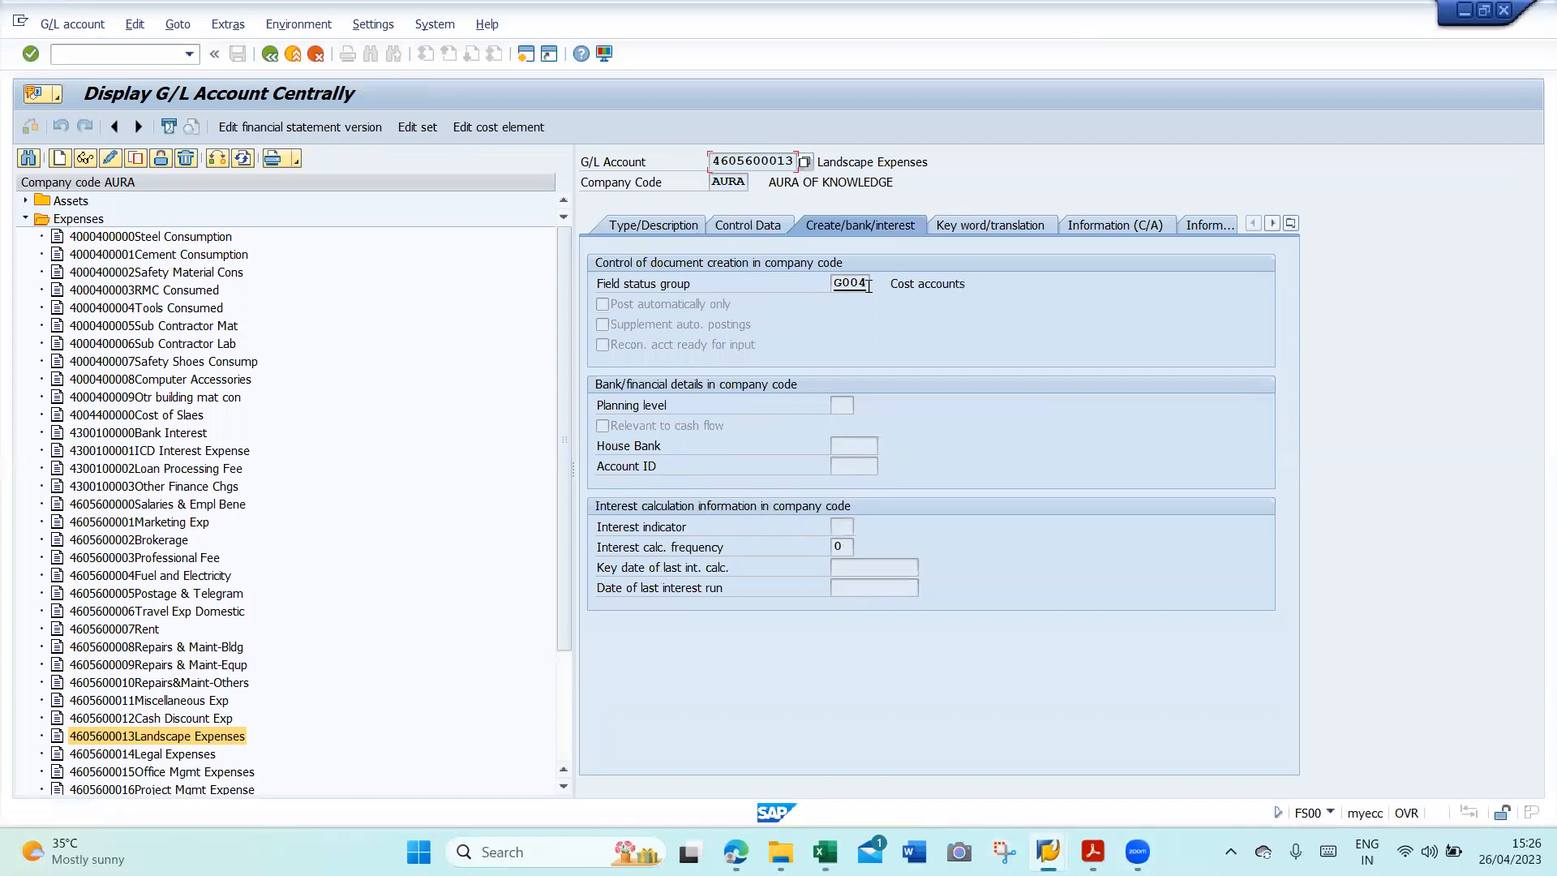
key("alt+Tab")
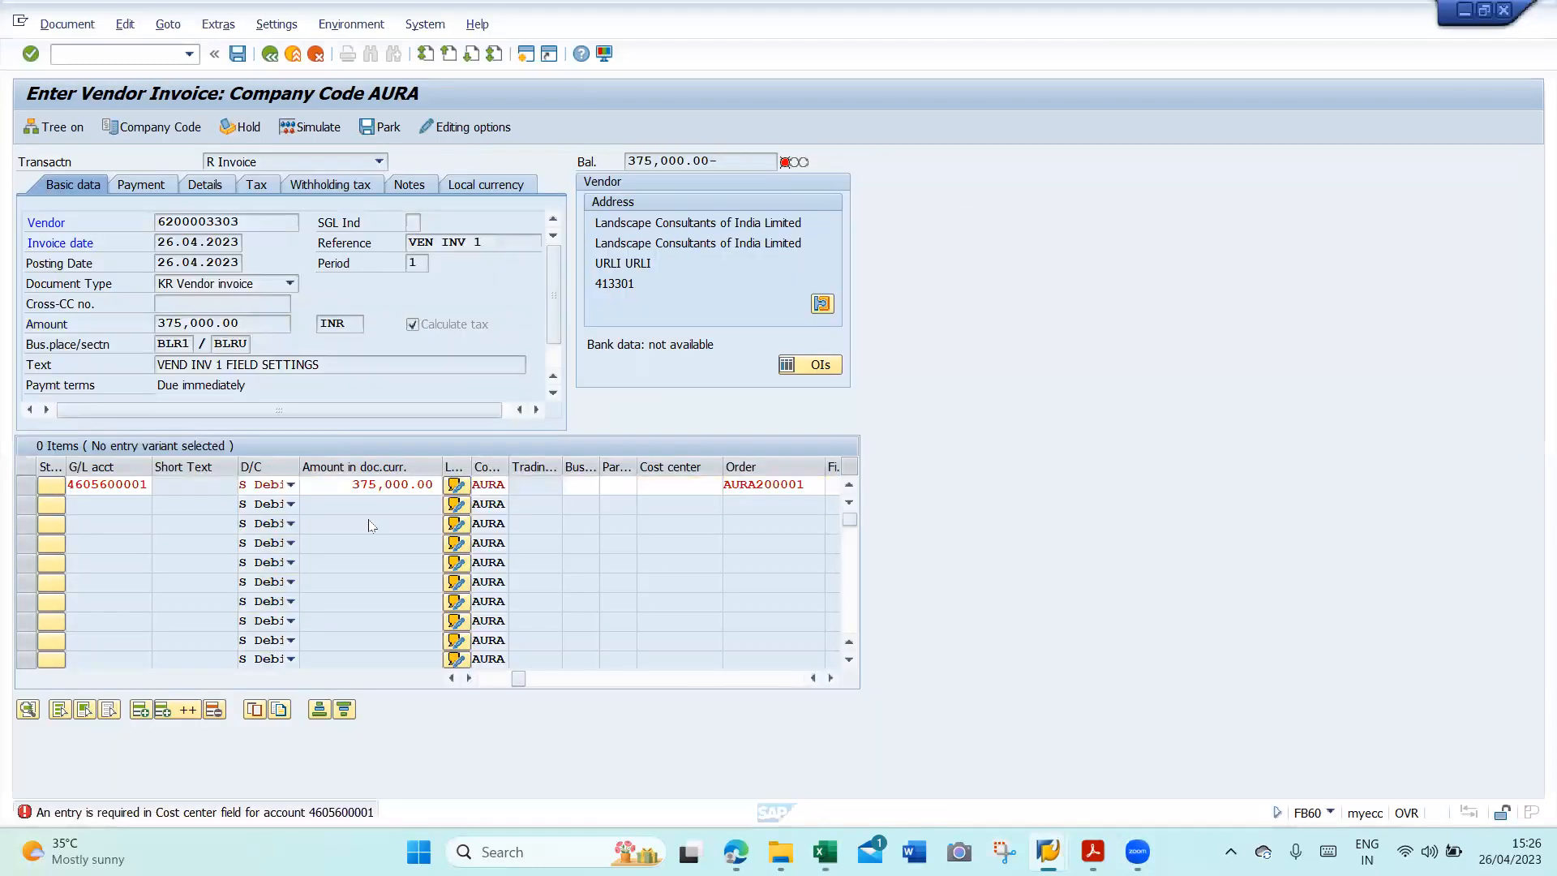
key("alt+Tab")
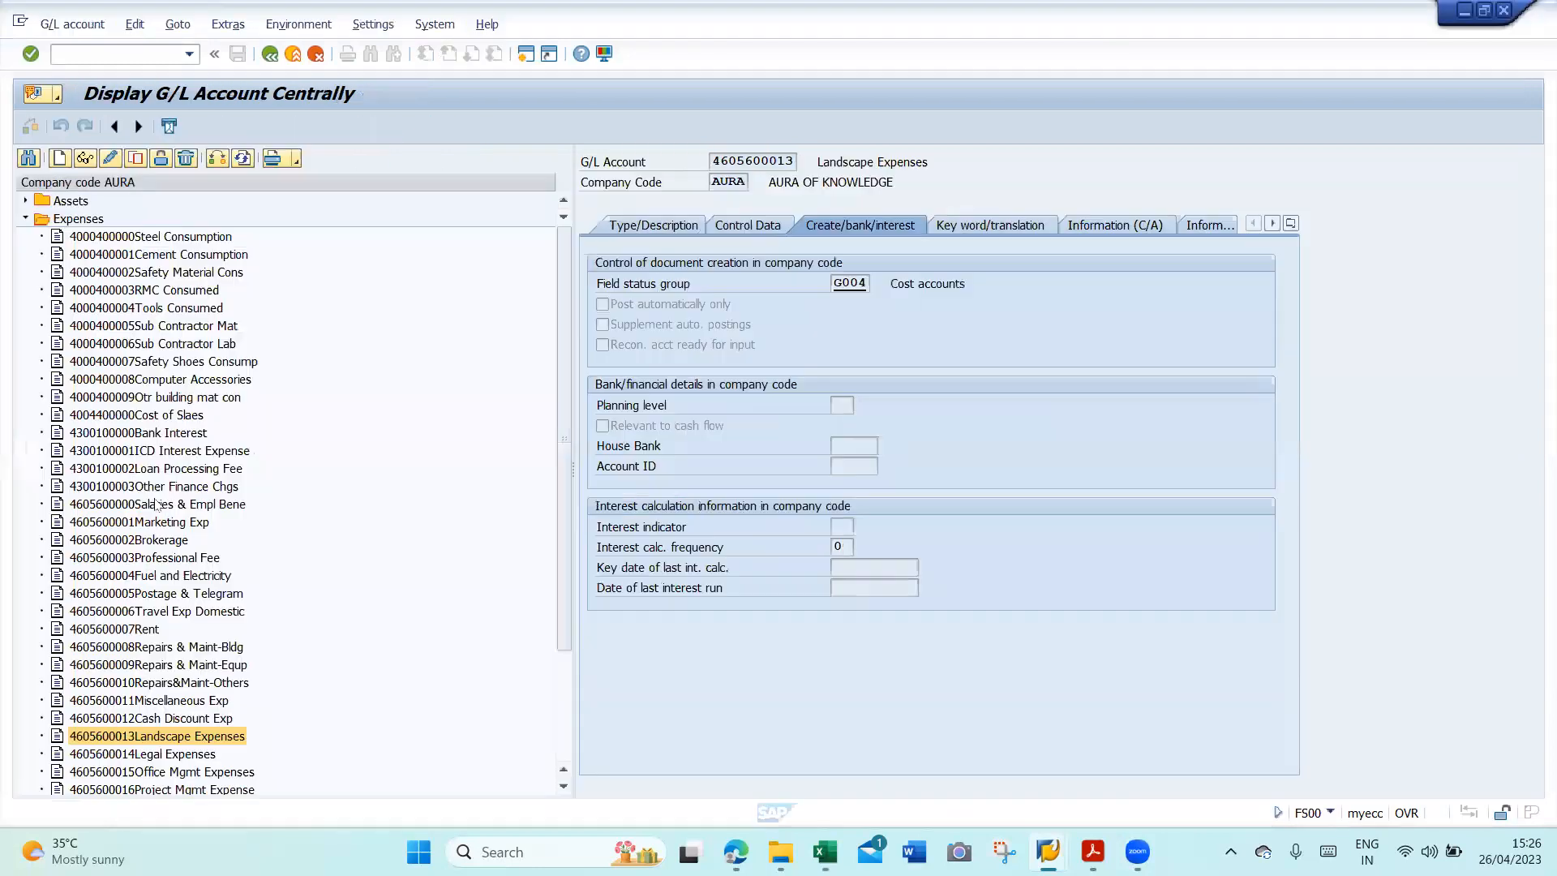
left_click(131, 524)
double_click(130, 524)
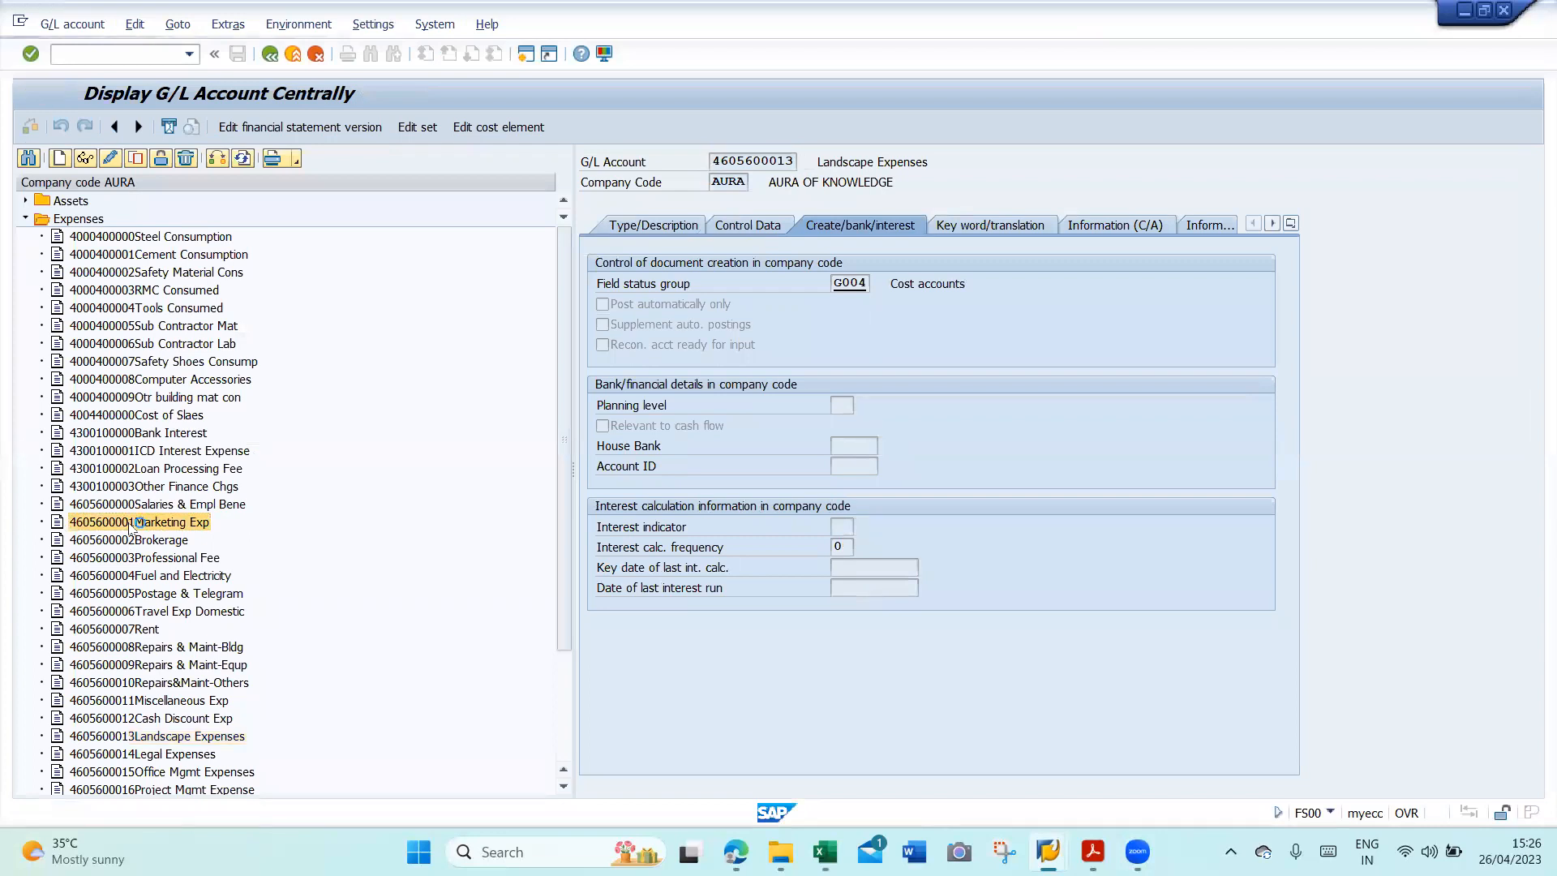
- Set the Marketing Expenses account's field status group to G004 and save the account
left_click(865, 280)
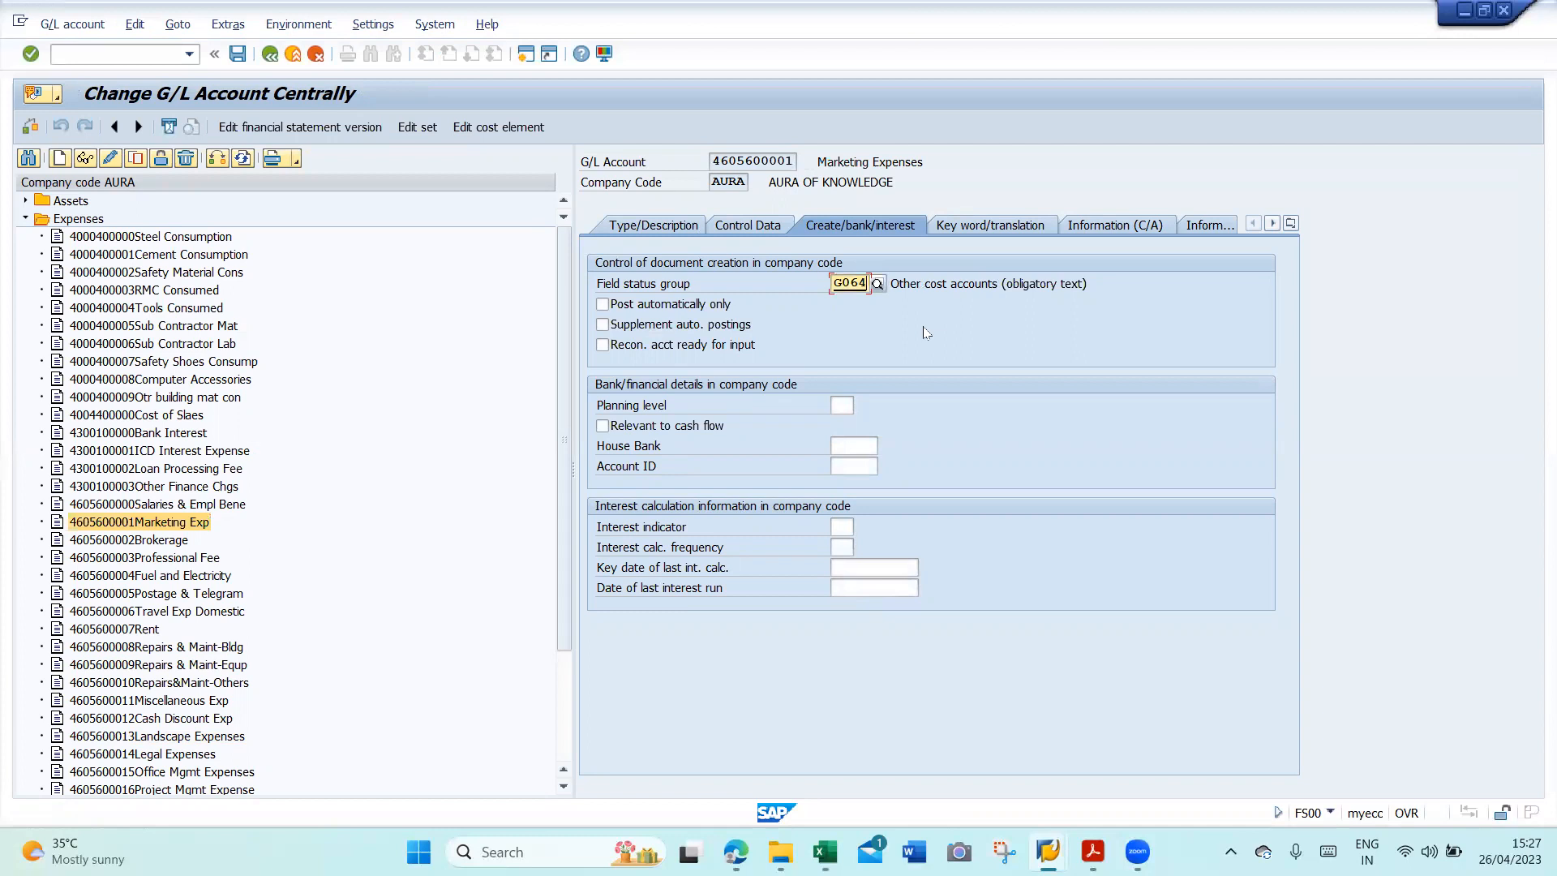
key("BackSpace")
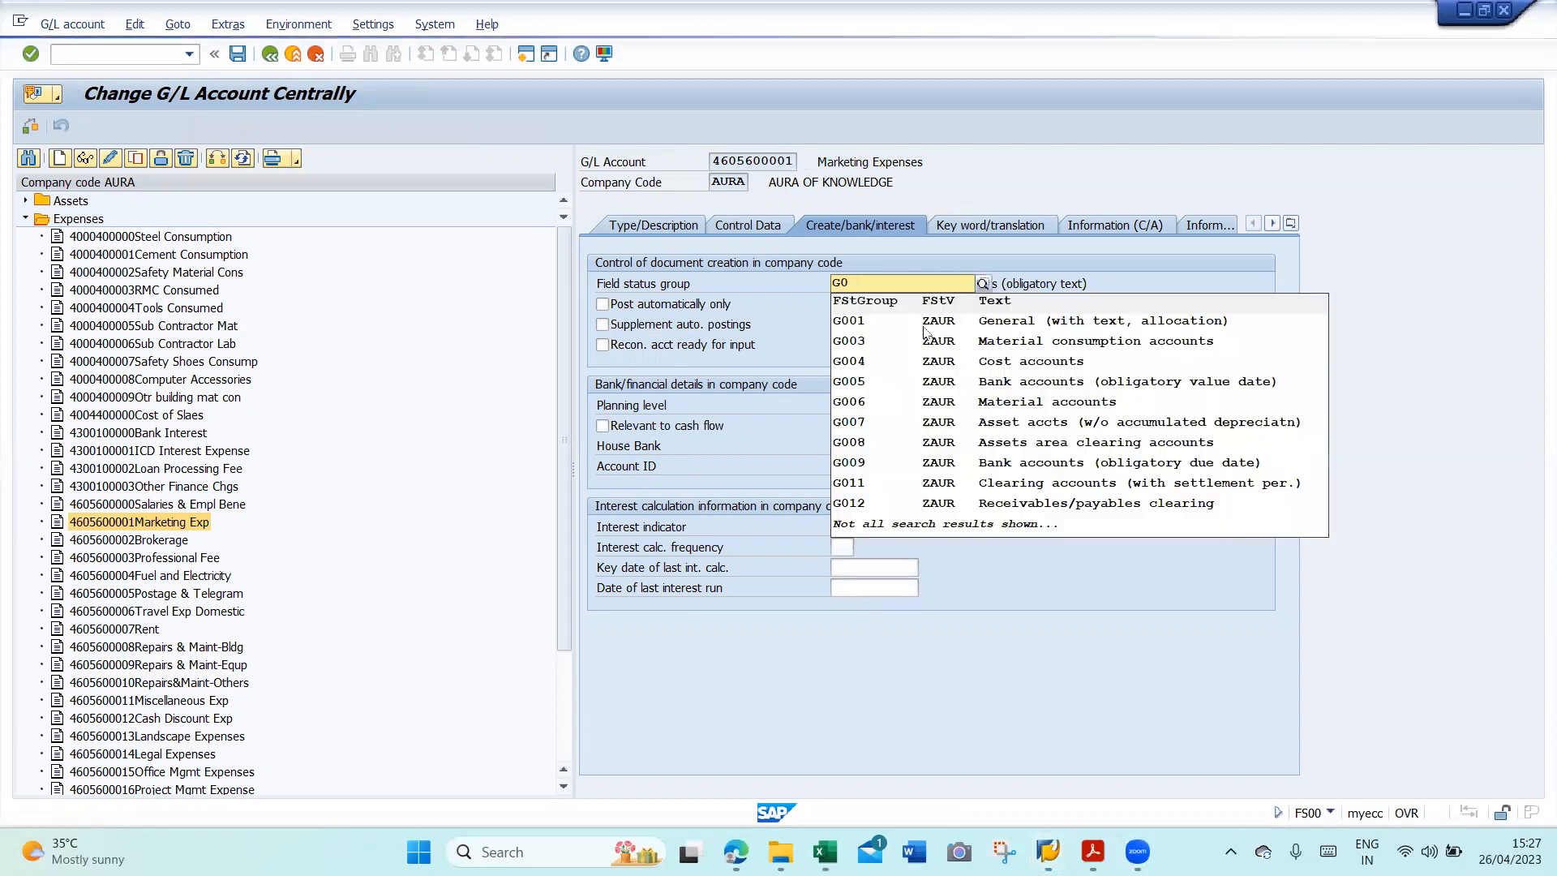
left_click(973, 370)
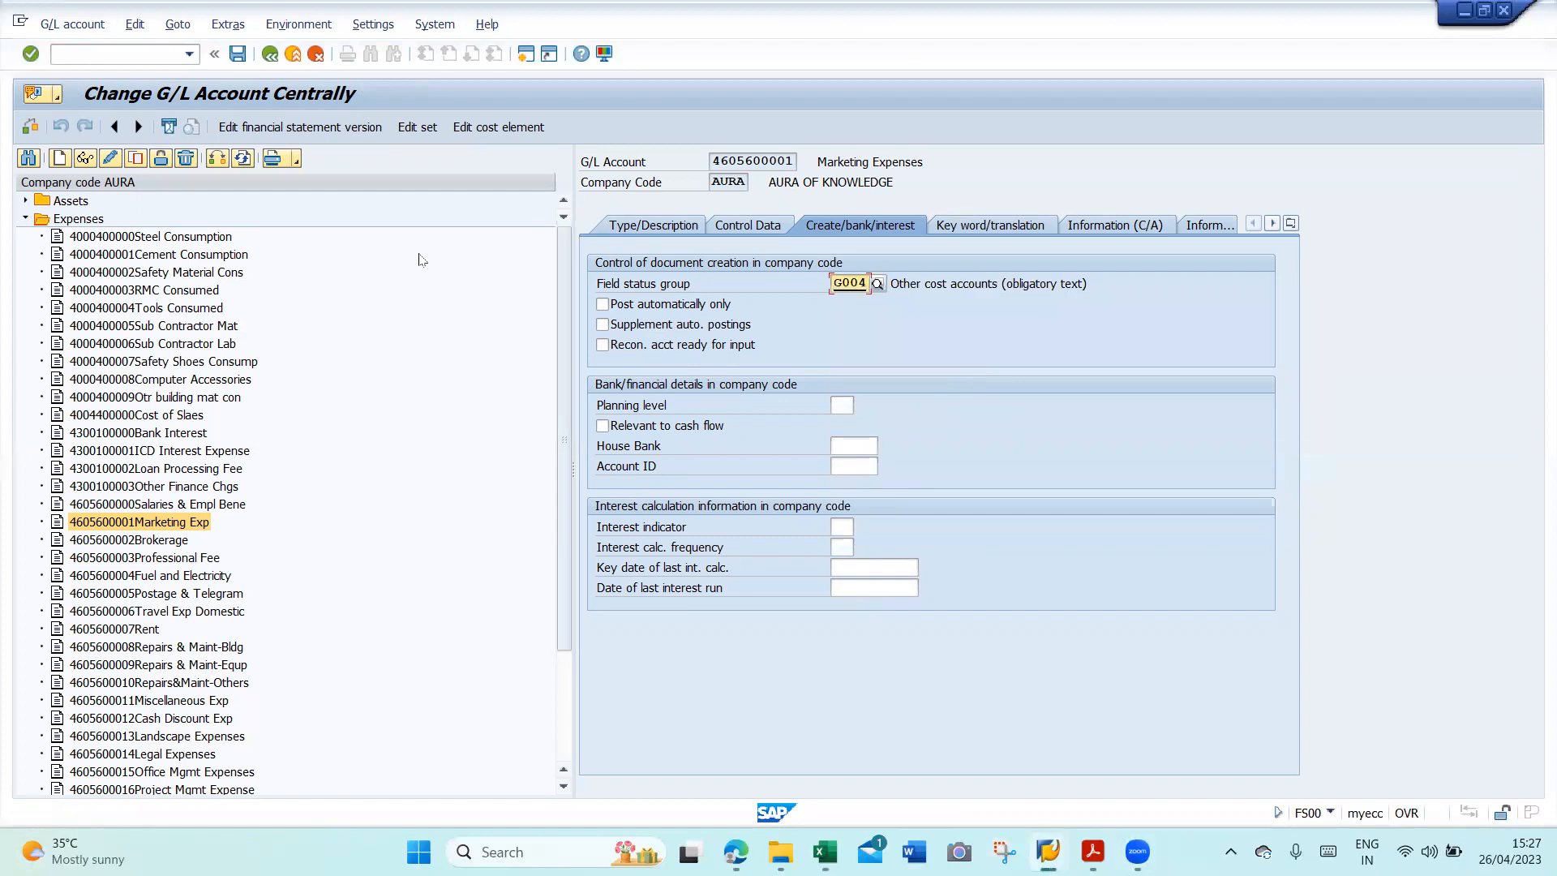
left_click(239, 56)
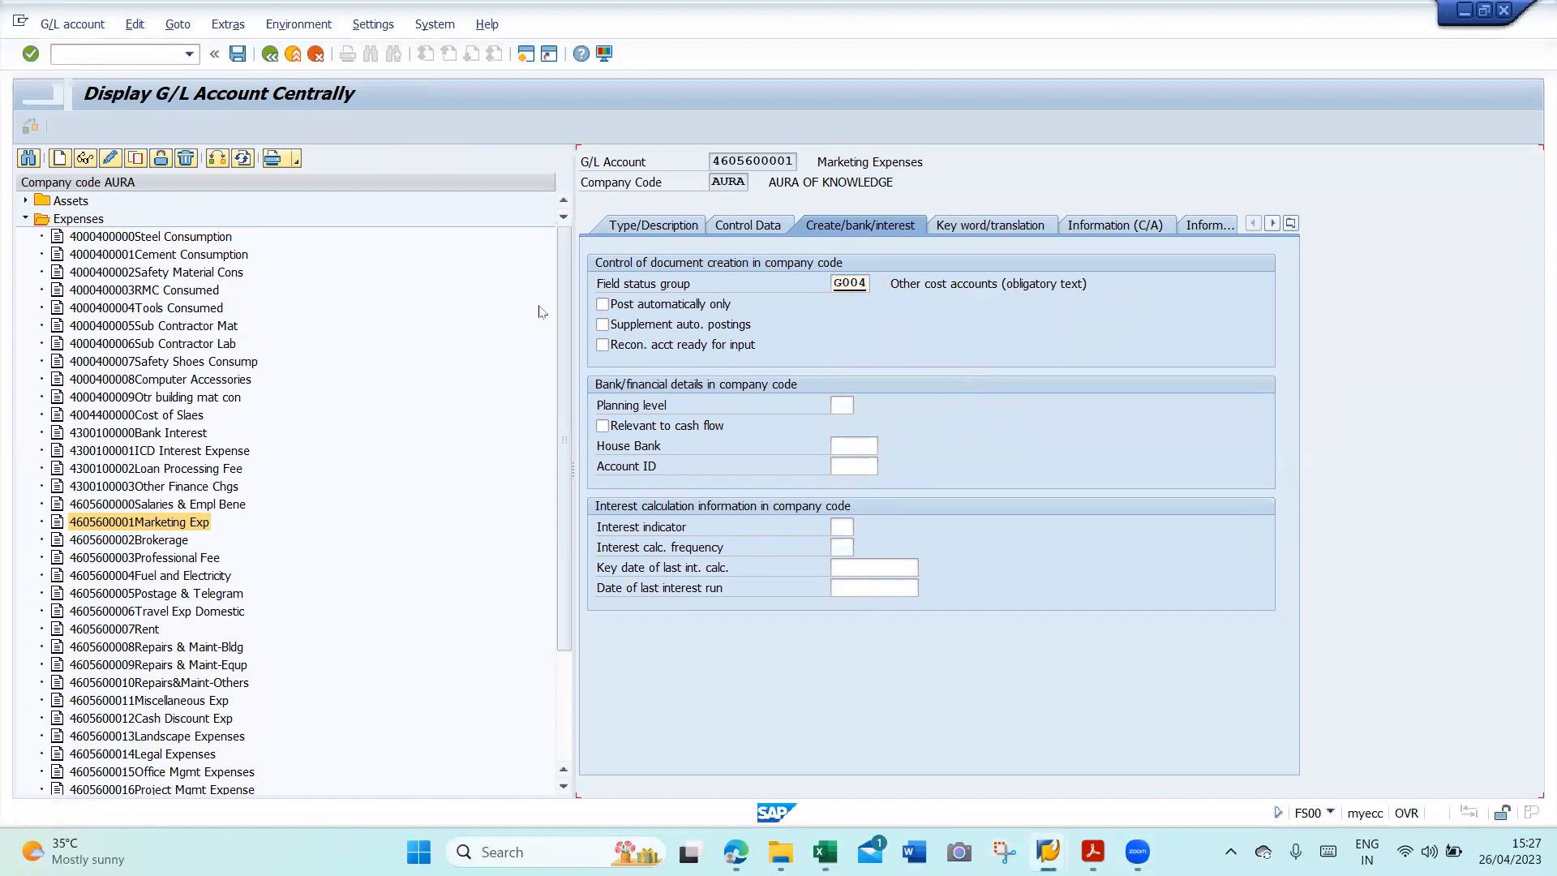
- Switch back to the vendor invoice and delete its Marketing Expenses line item
key("alt+Tab")
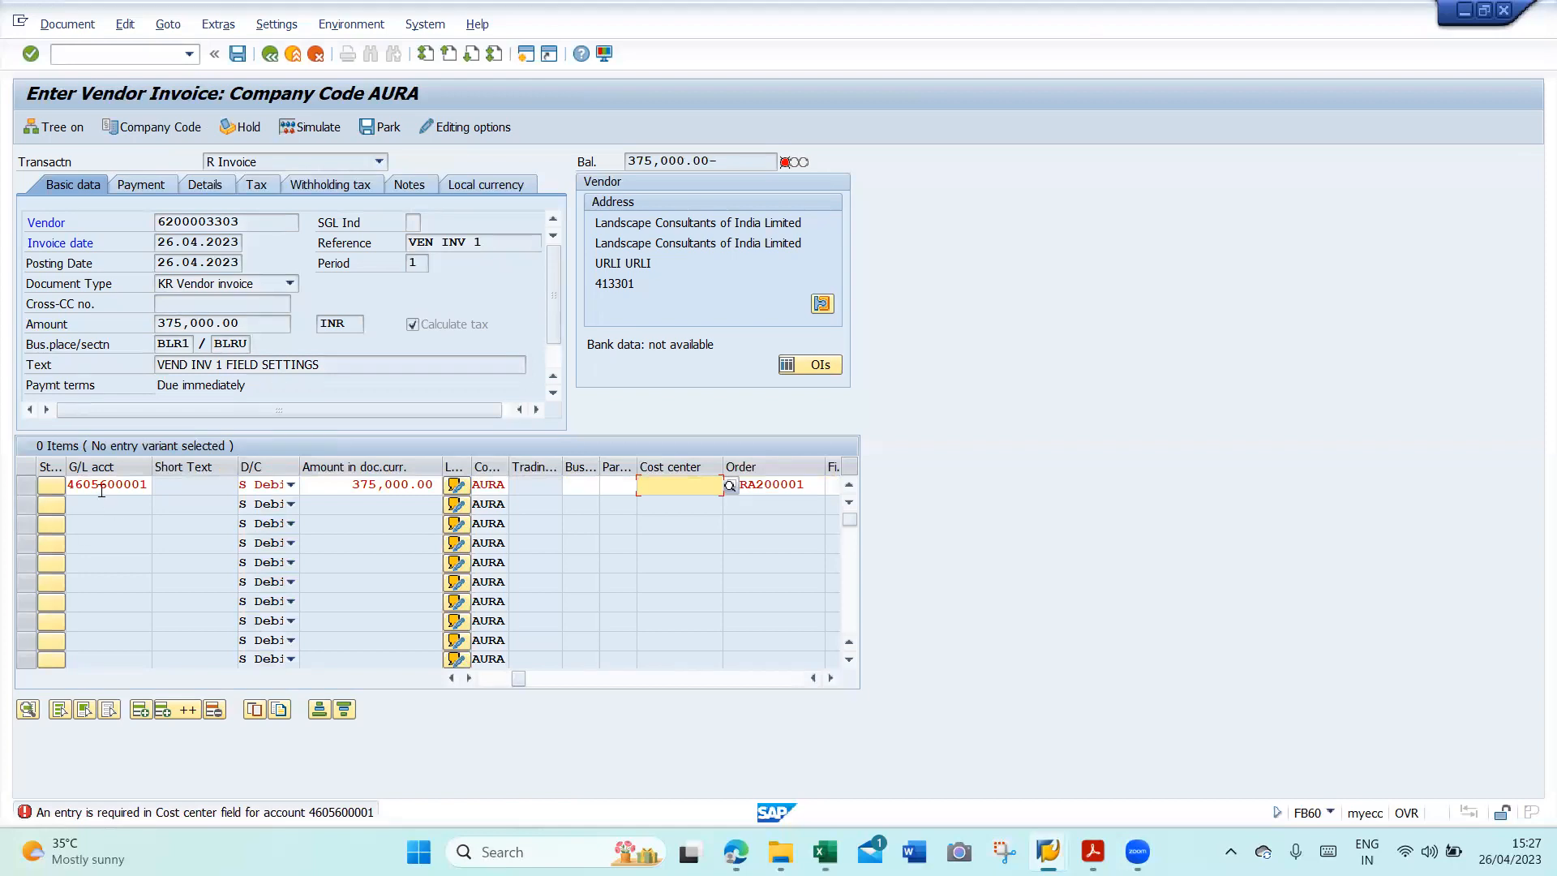
left_click(25, 484)
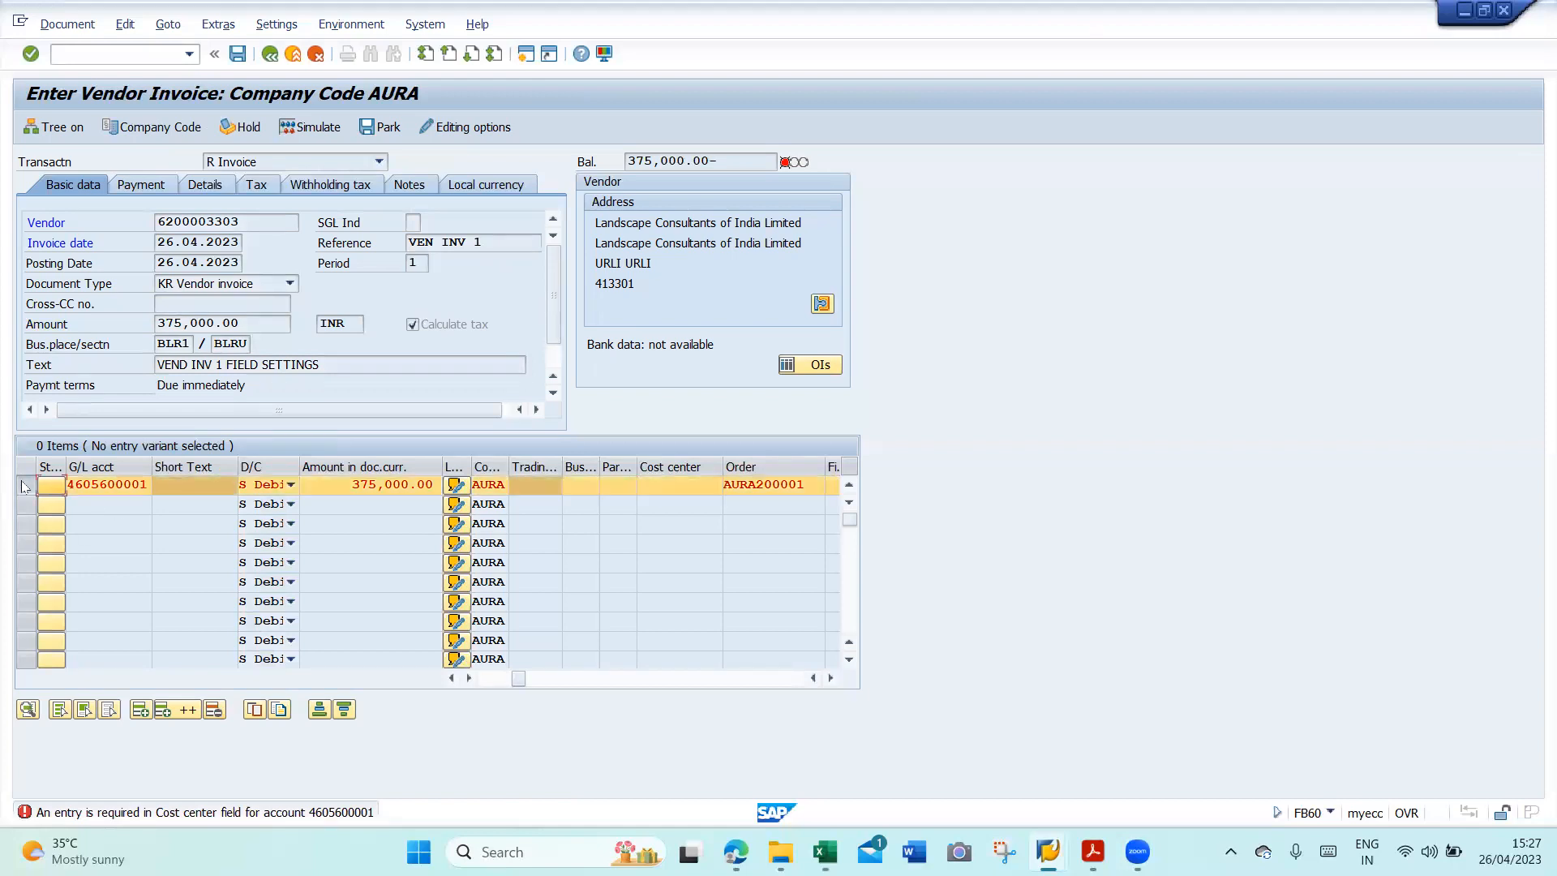
left_click(215, 711)
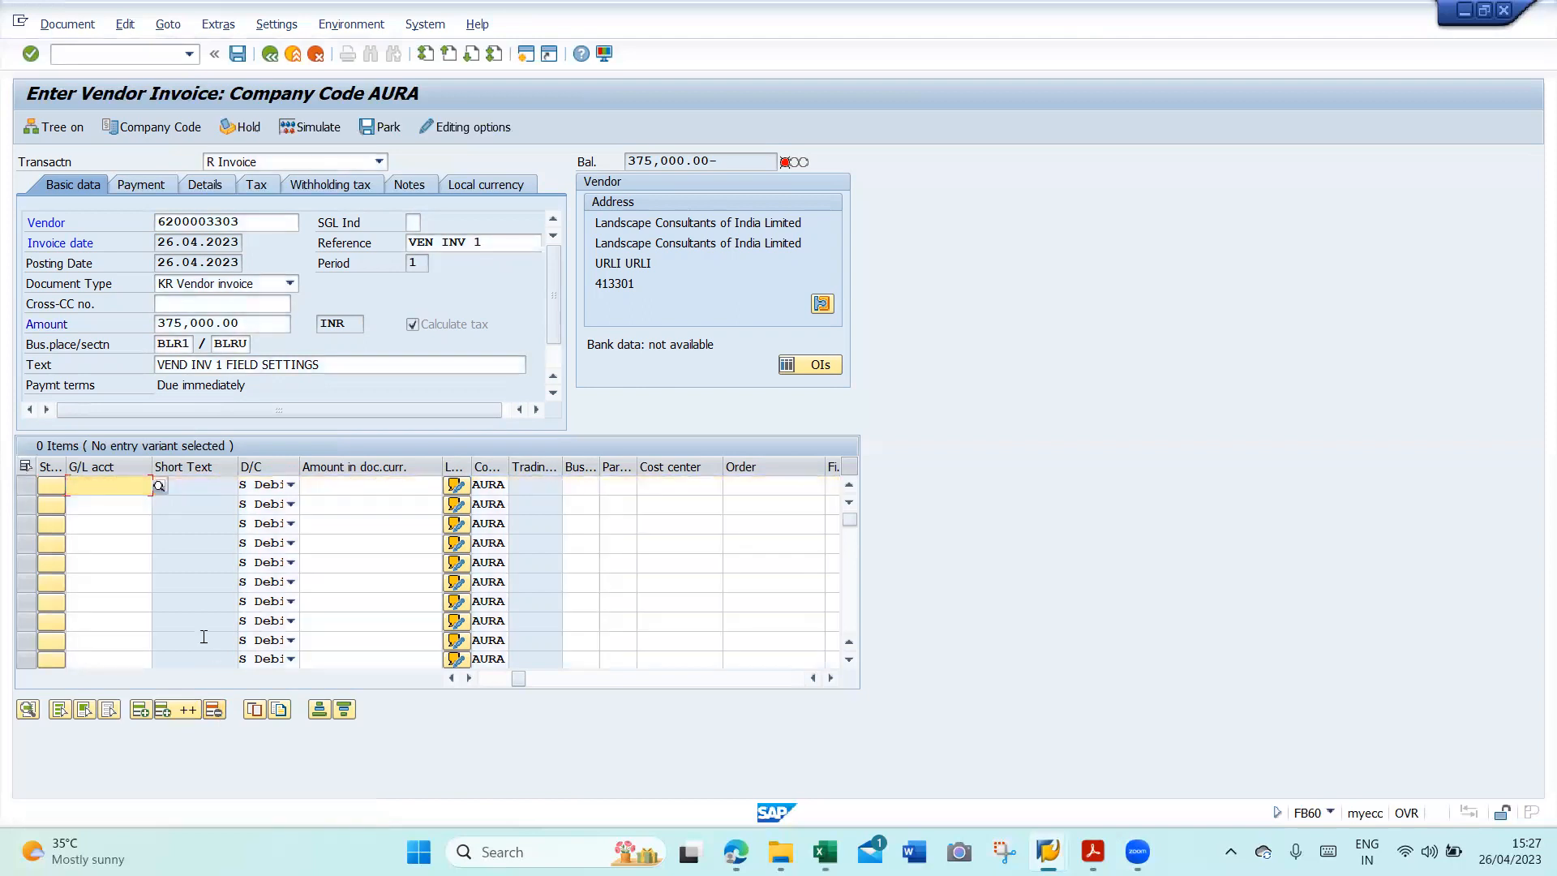
- Re-enter the first line item with the Marketing Expenses account and an amount of 375000
key("Down")
key("Return")
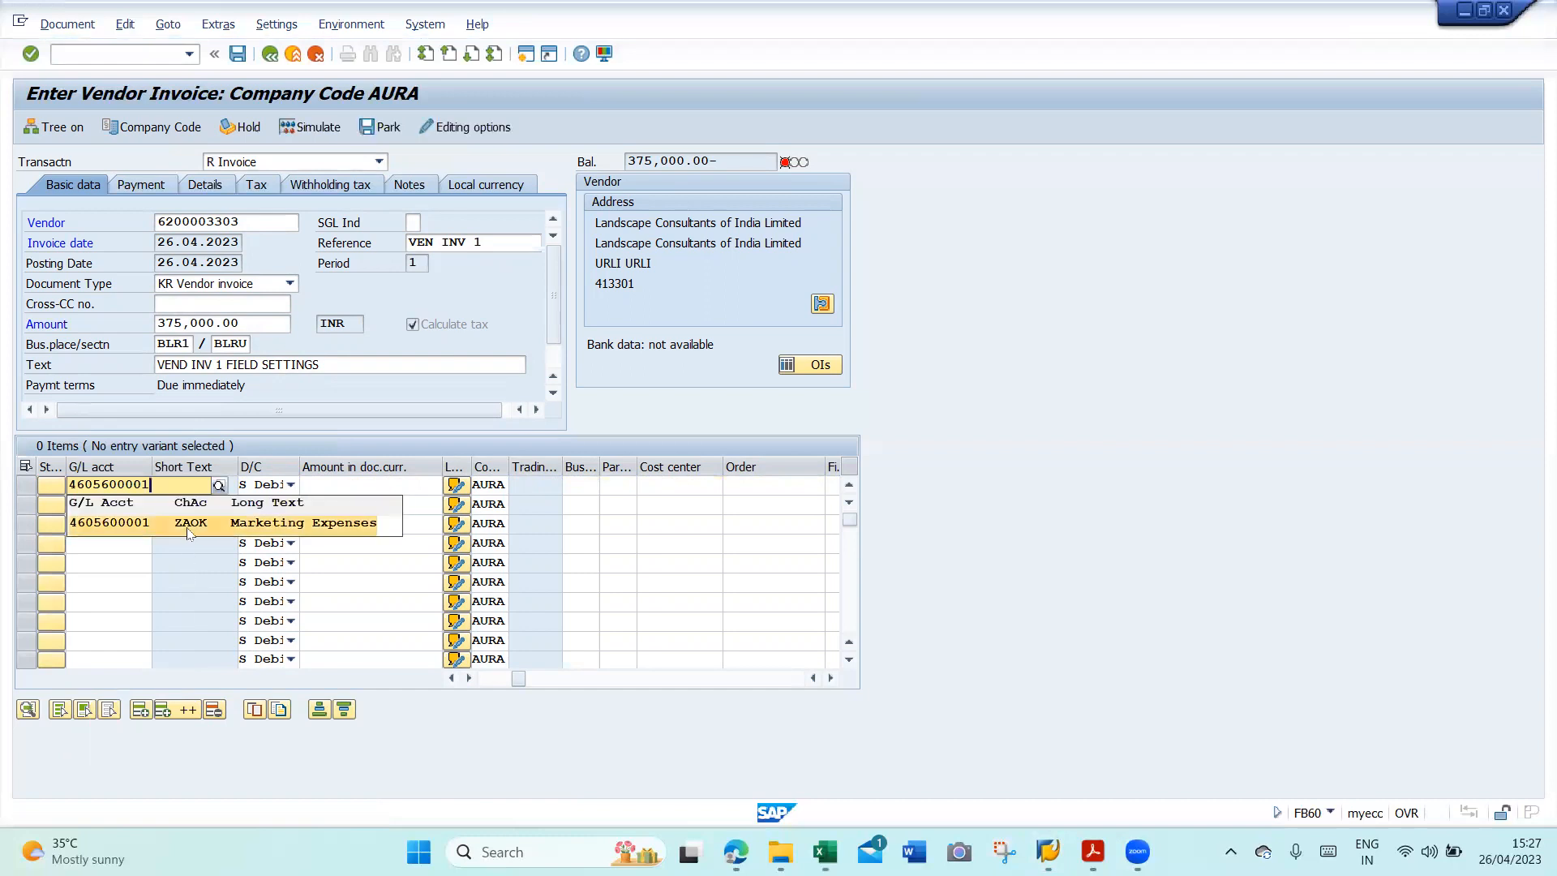
left_click(171, 529)
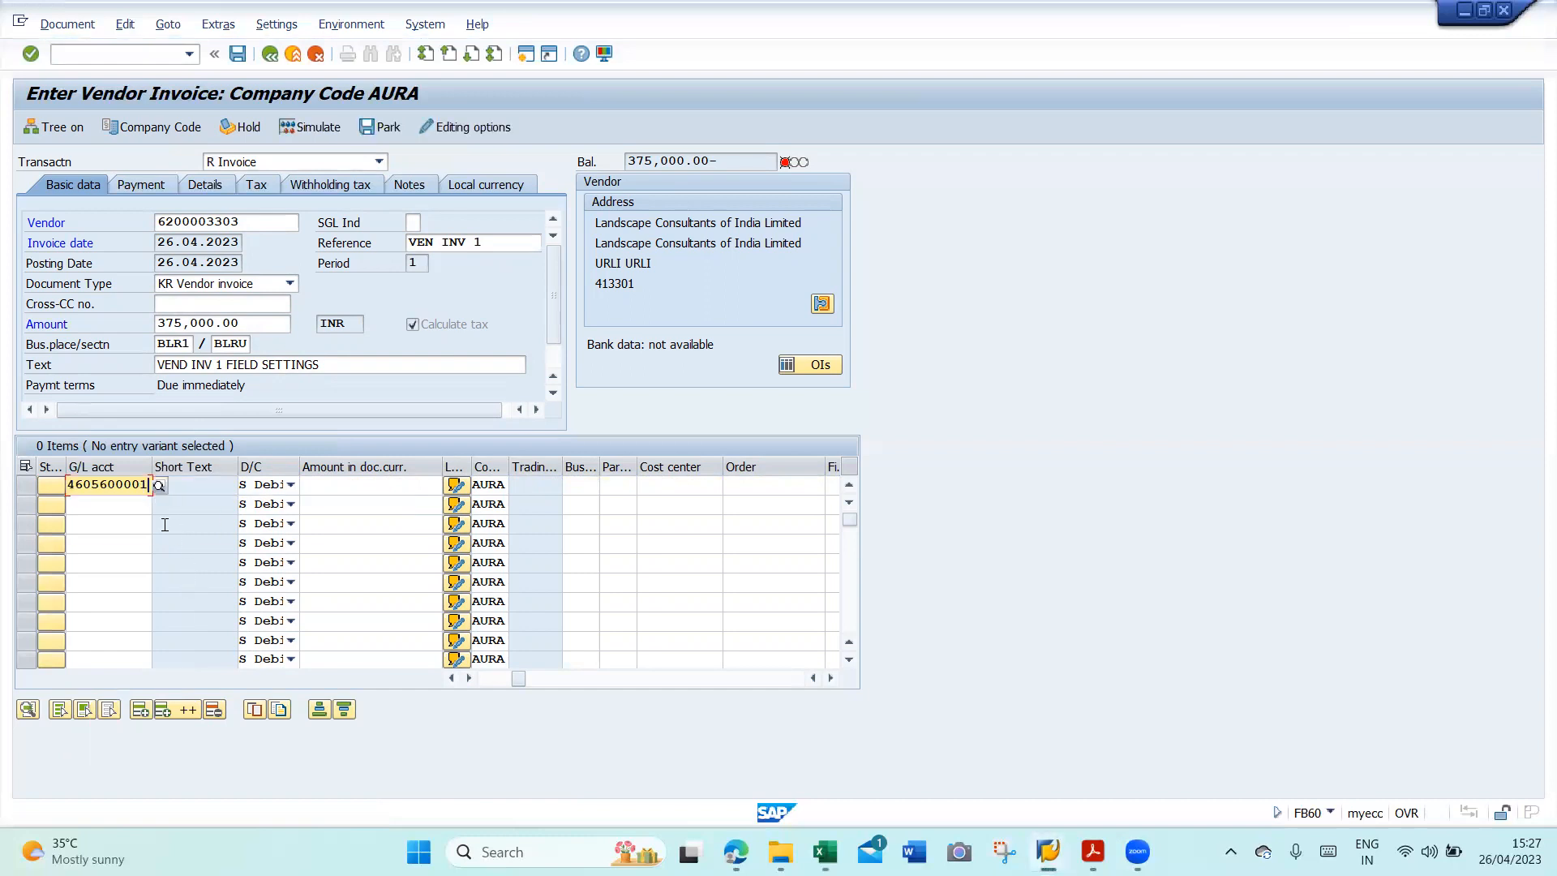
key("Tab")
key("Tab")
type("375000")
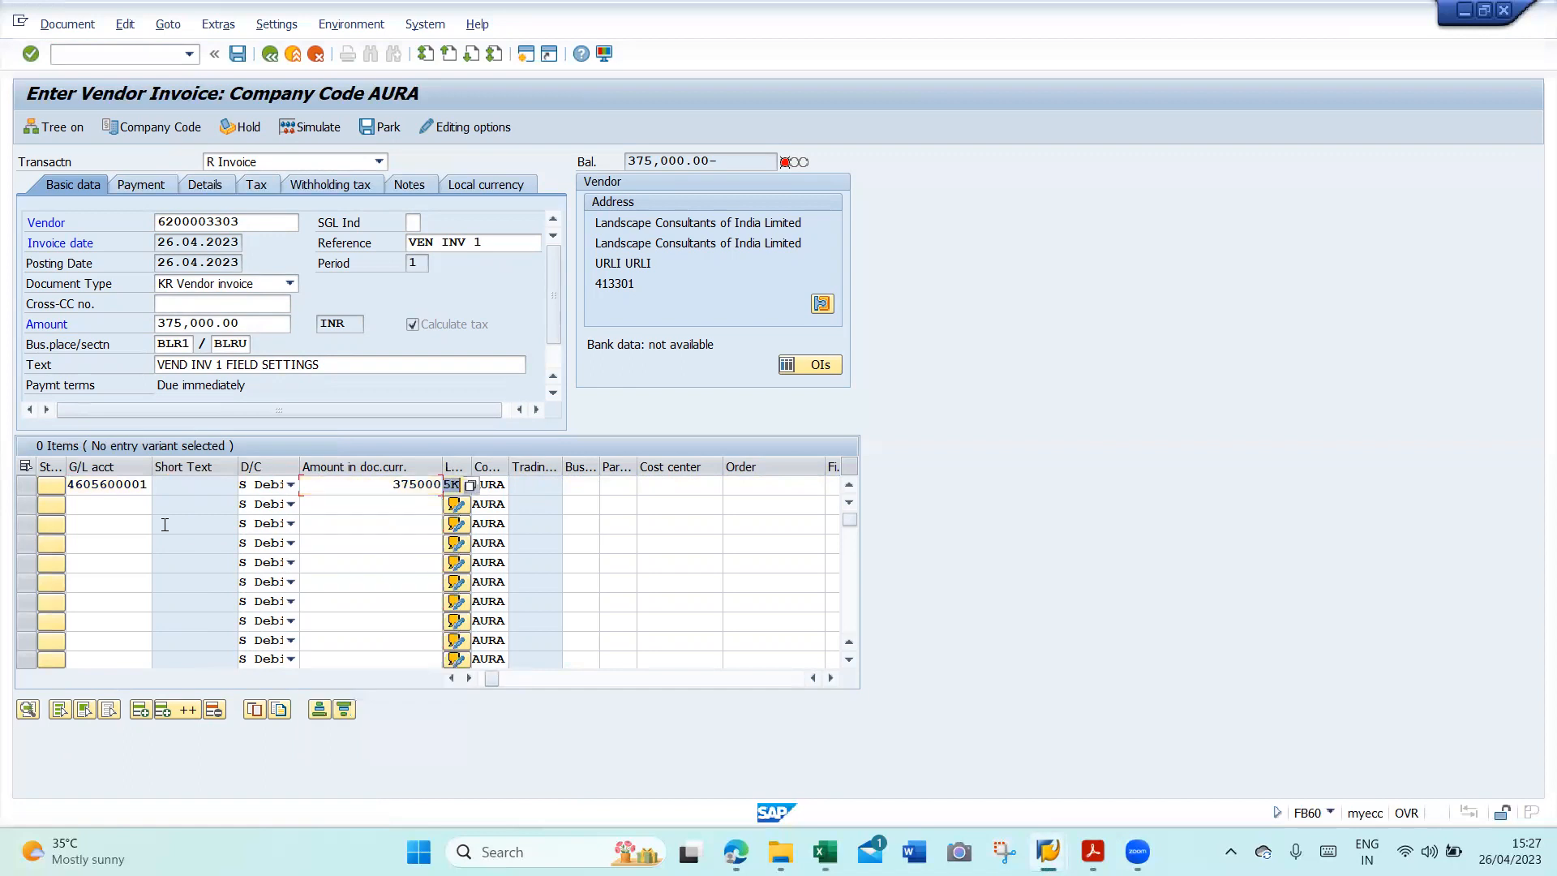
- Set the line item's text to +, assign the internal order and validate the entries
key("Tab")
key("Tab")
key("Tab")
key("Tab")
key("Tab")
key("Tab")
type("+")
key("Tab")
key("Tab")
key("Tab")
key("Tab")
key("Tab")
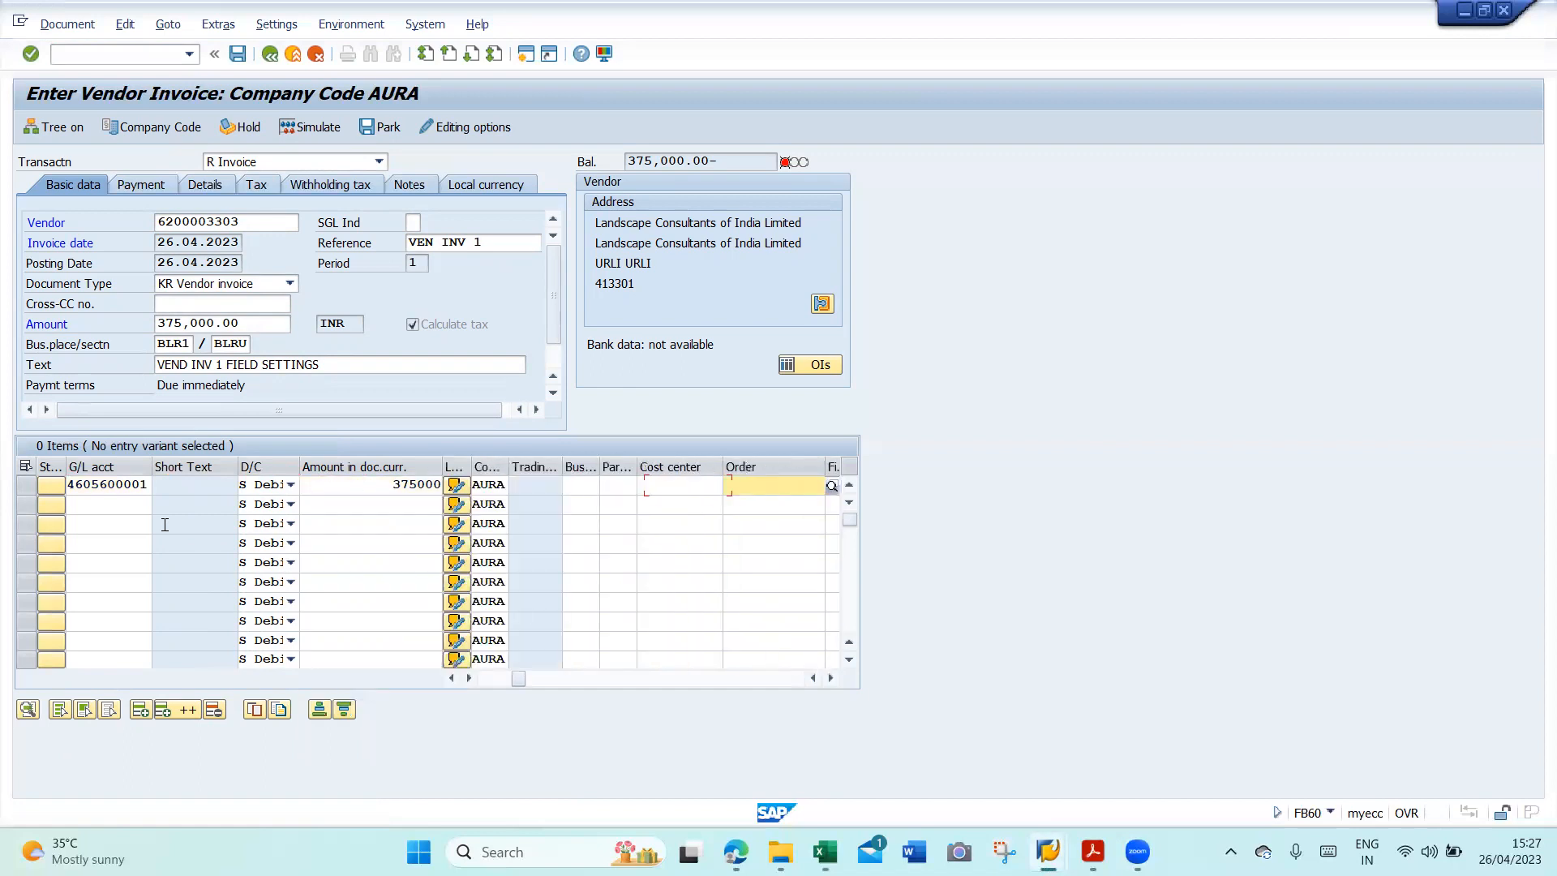
type("AURA200001")
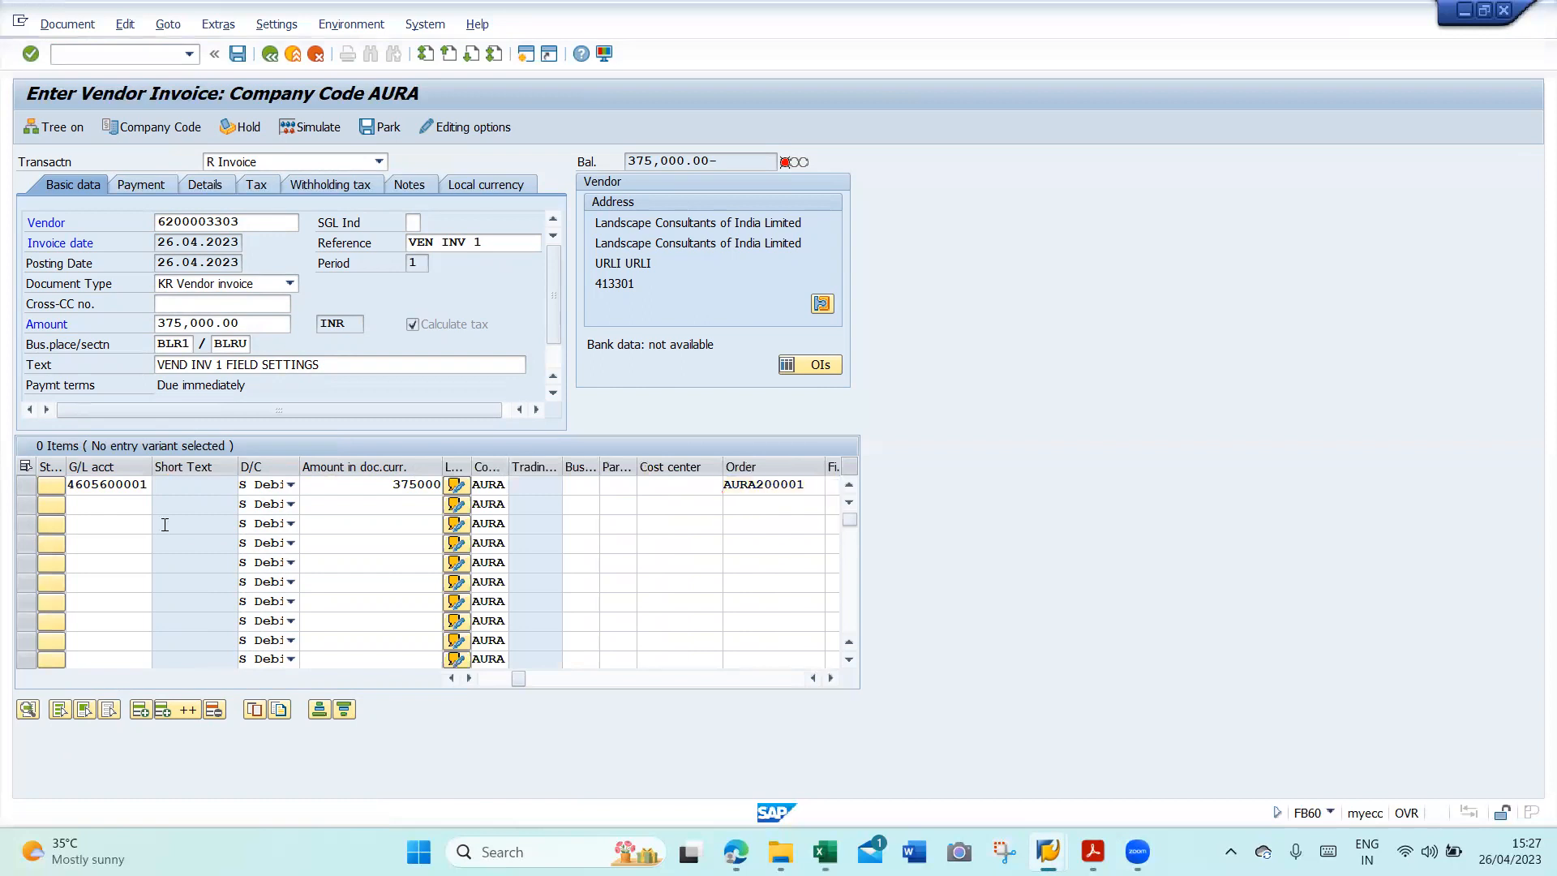
key("Return")
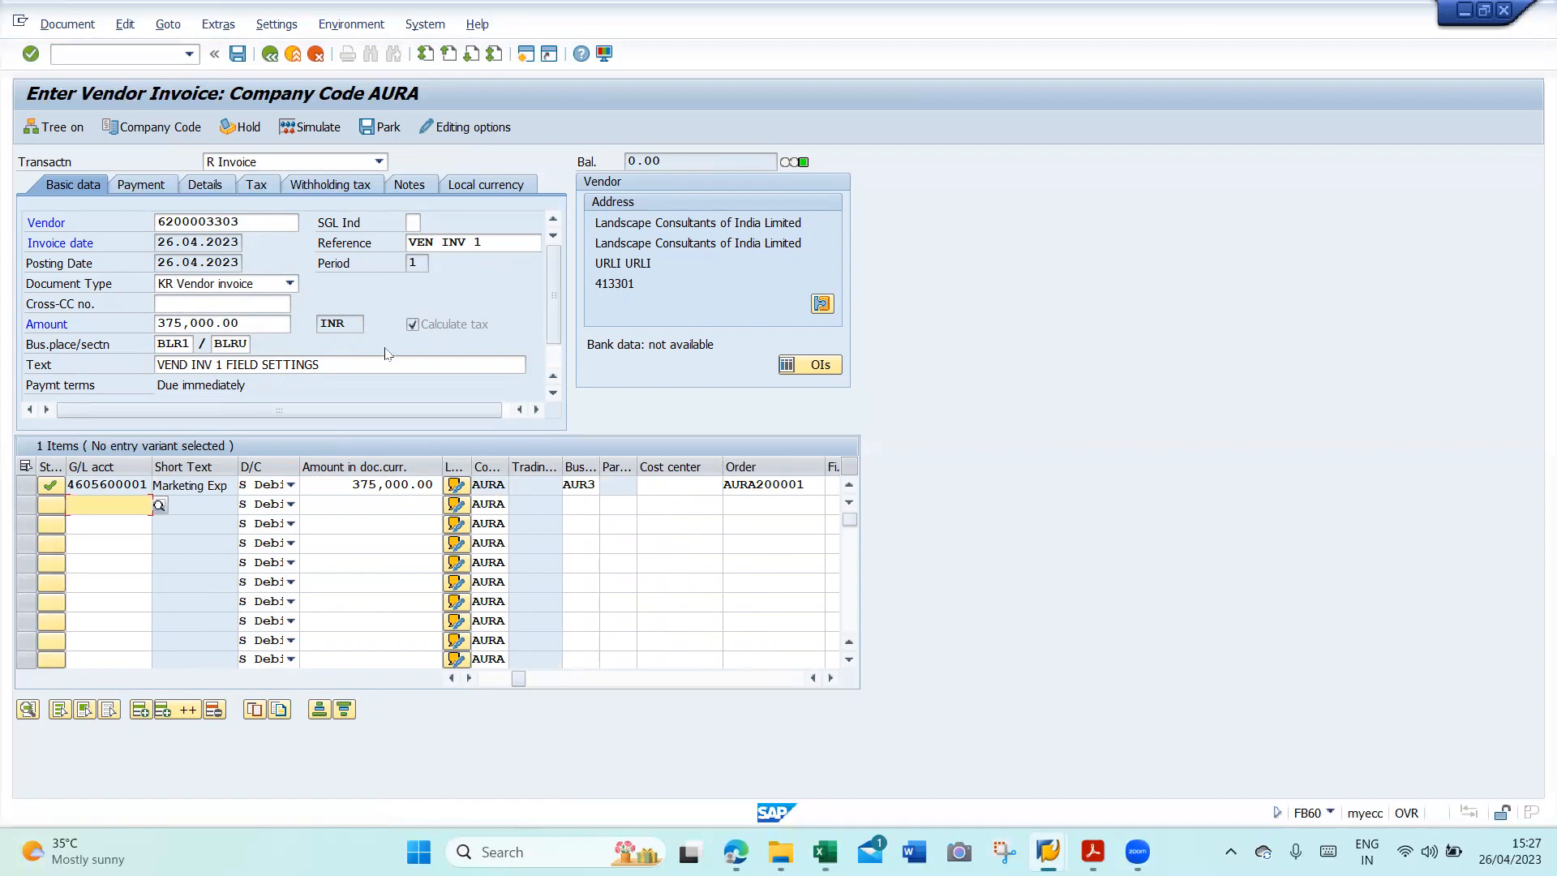
- Simulate the invoice posting, return to the entry screen and check the invoice's tax data
left_click(288, 128)
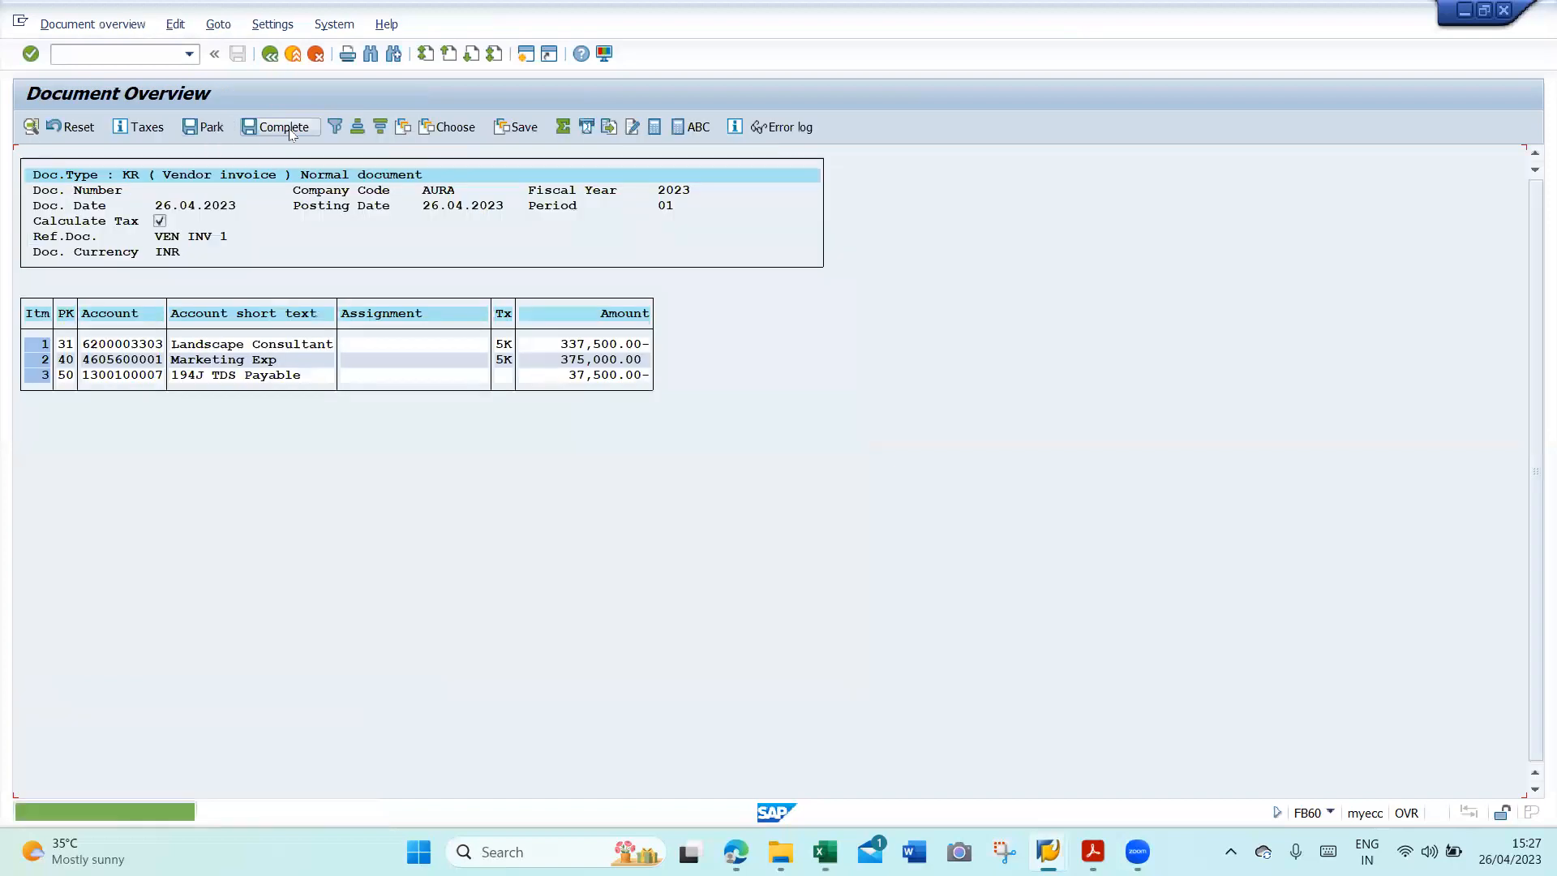
left_click(272, 55)
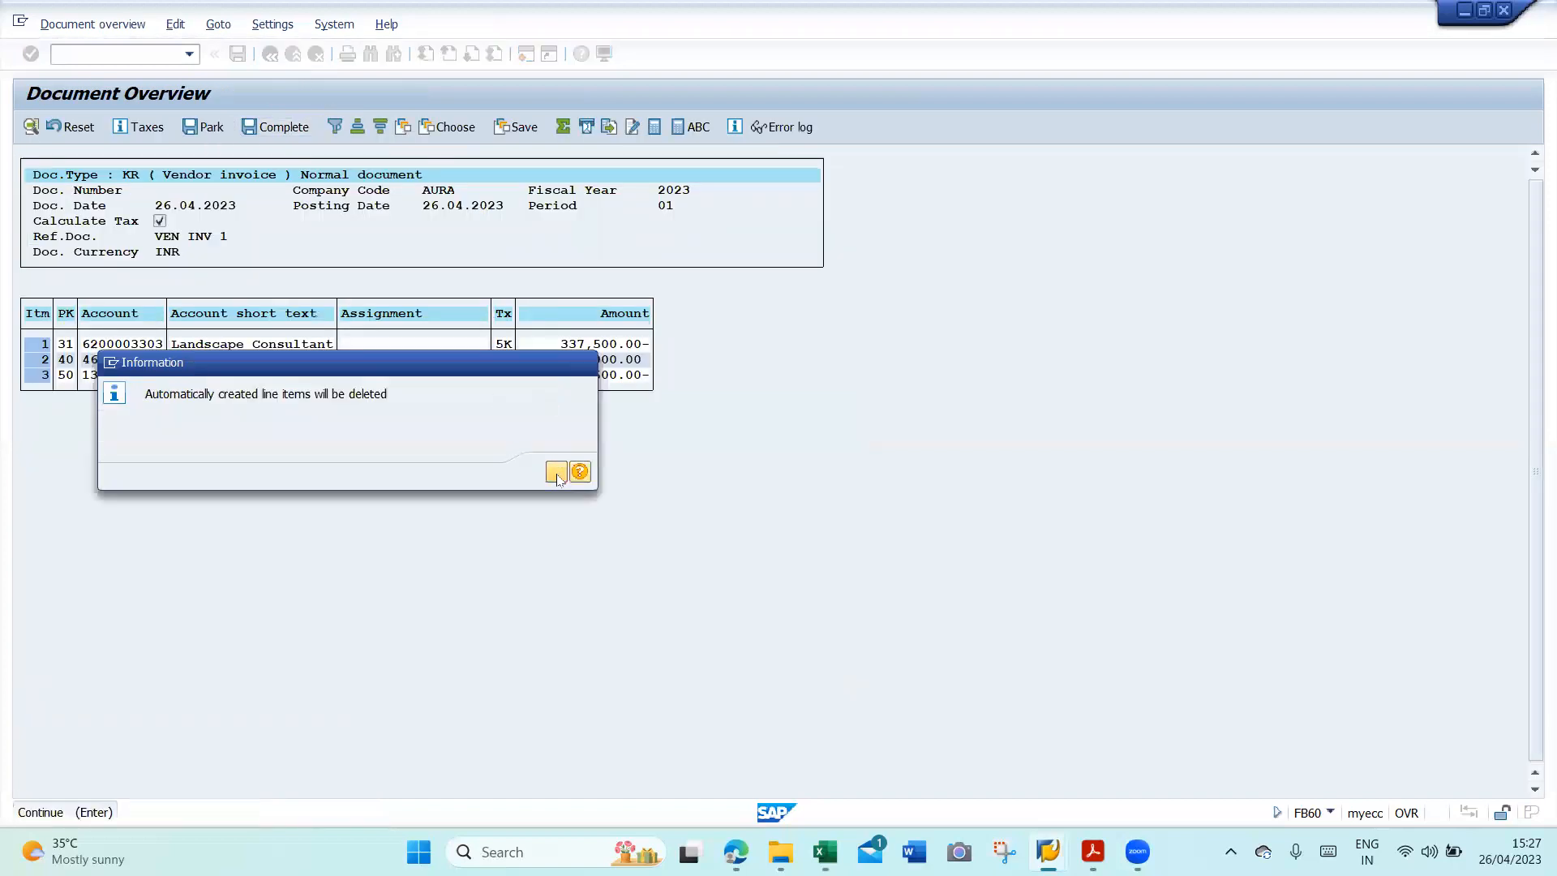
left_click(555, 472)
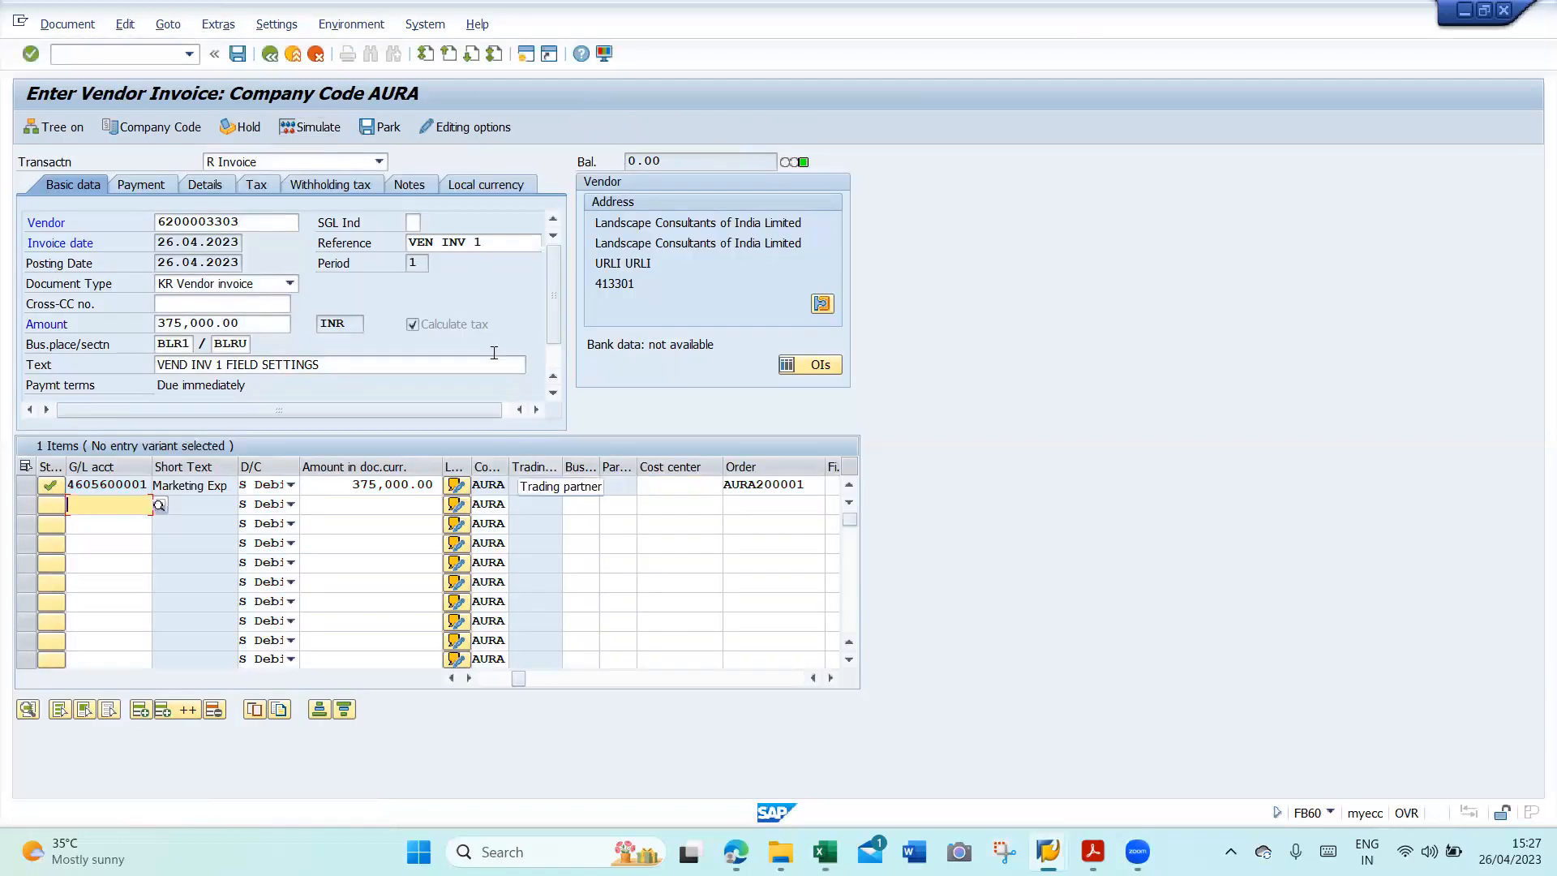
left_click(268, 188)
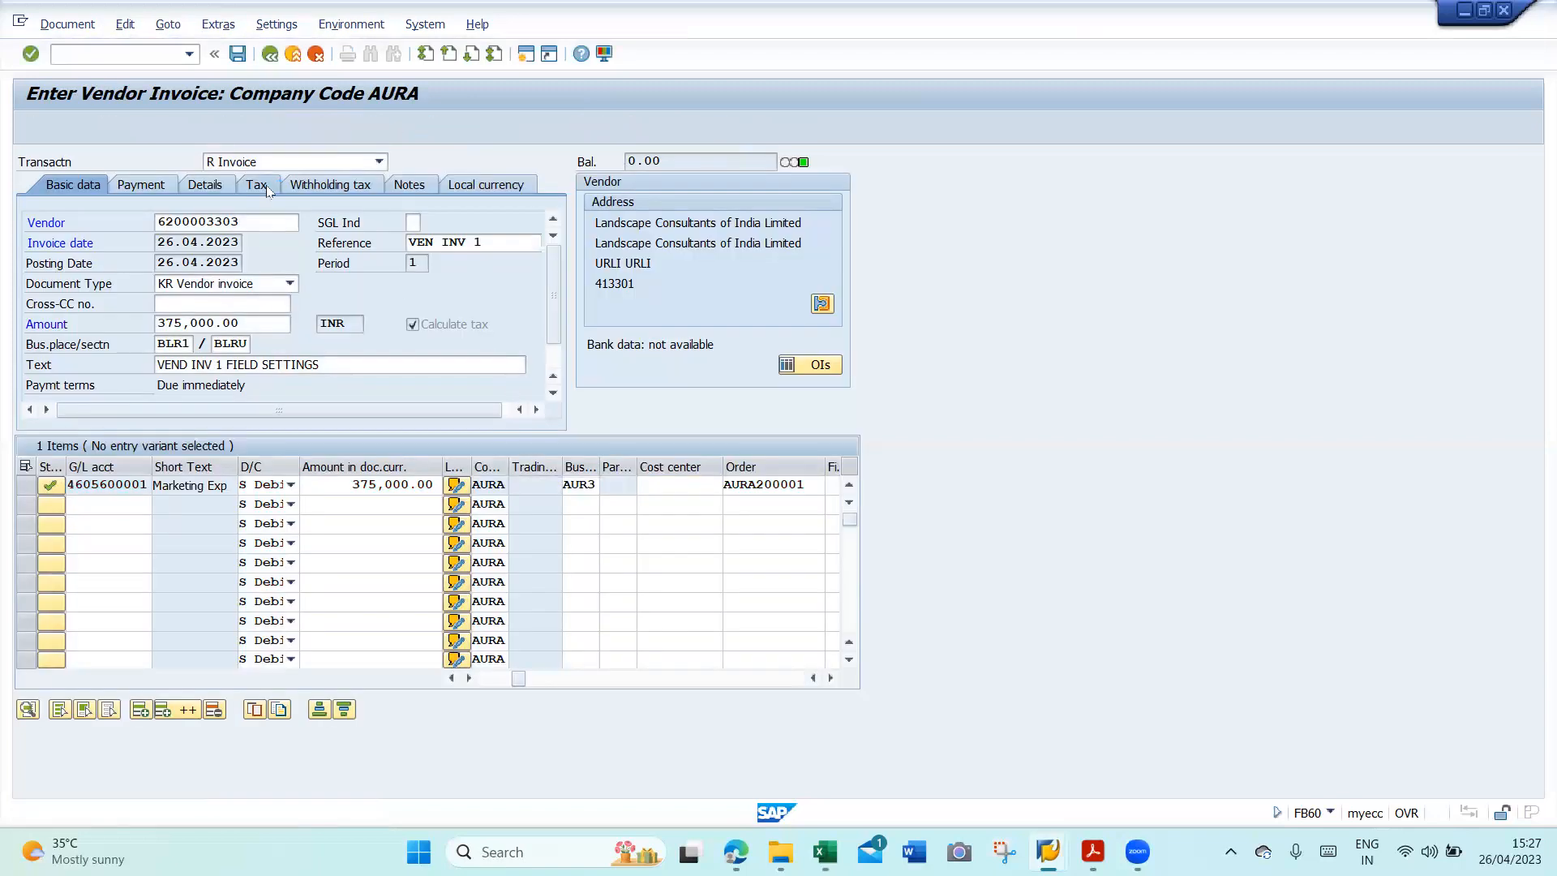
- Exit the unposted invoice without keeping its data and start a new vendor invoice with FB60
left_click(270, 55)
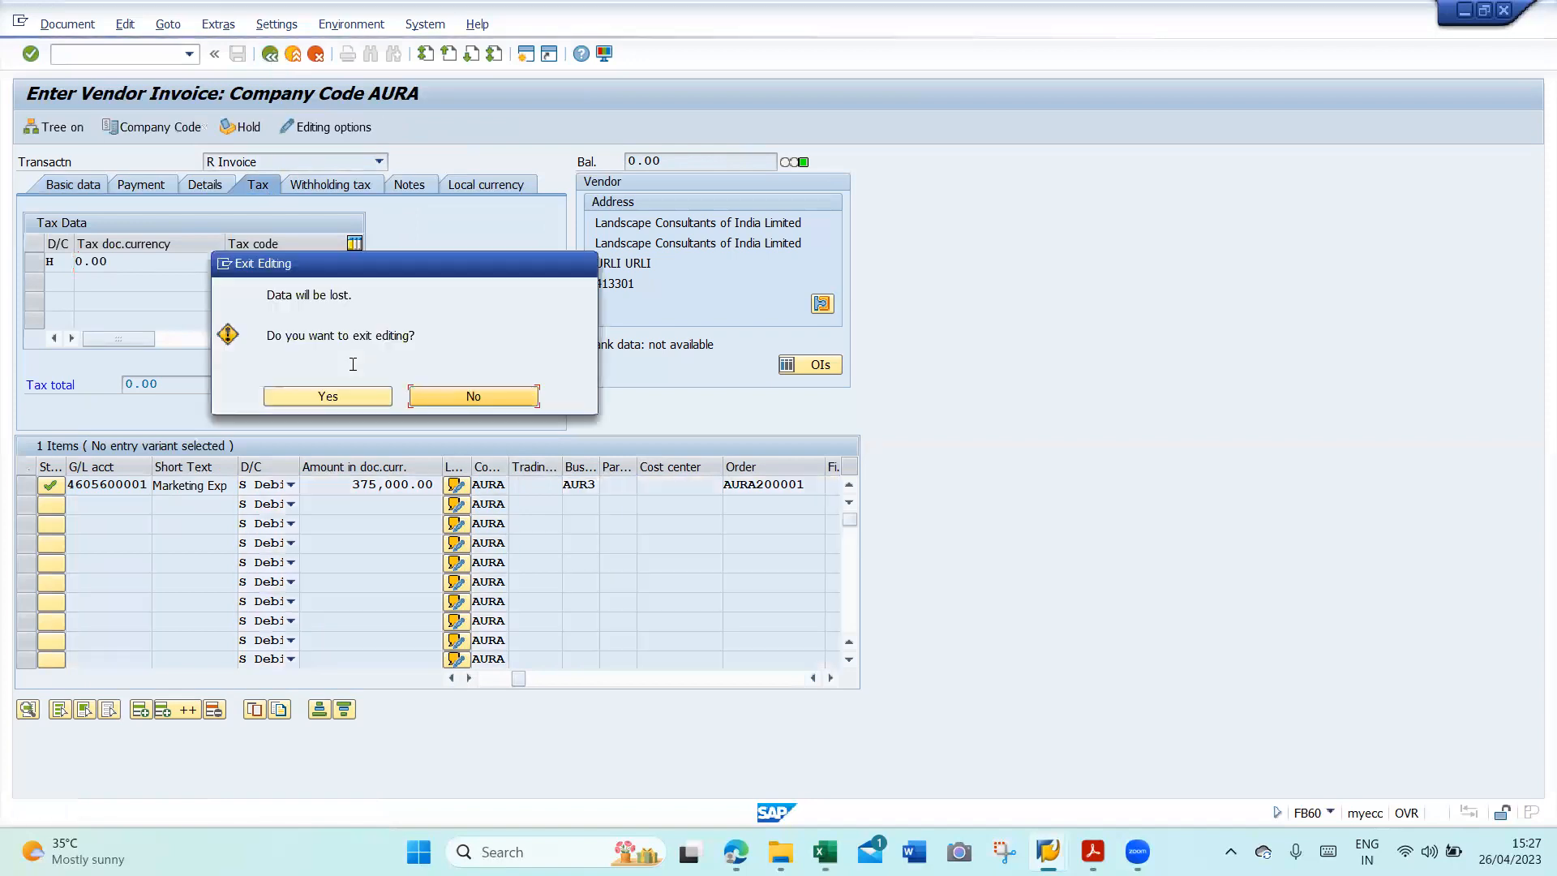
key("Return")
left_click(733, 226)
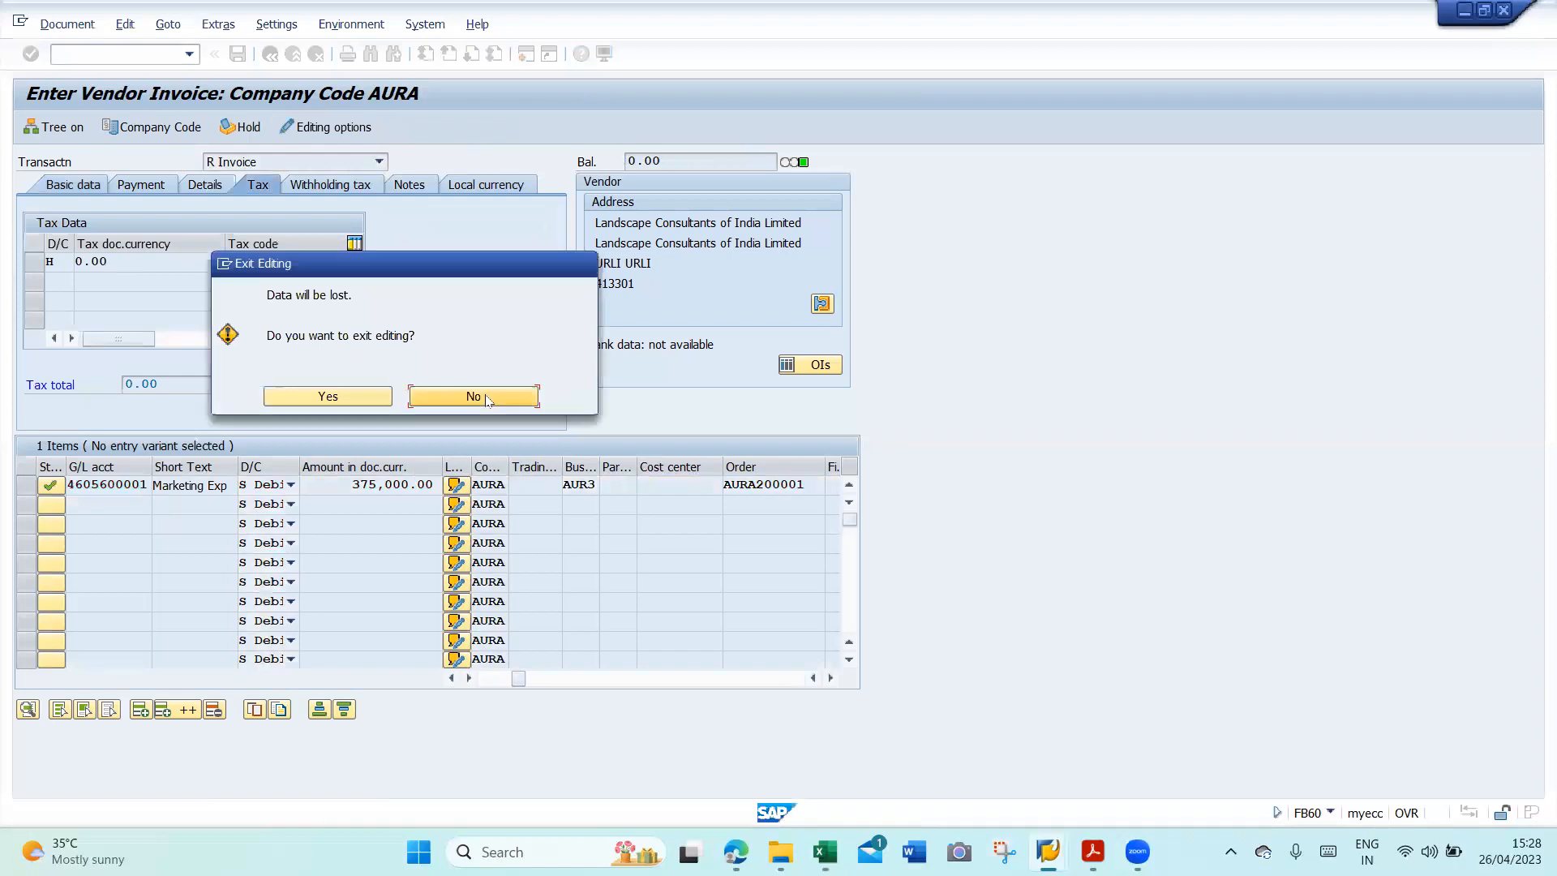
left_click(381, 399)
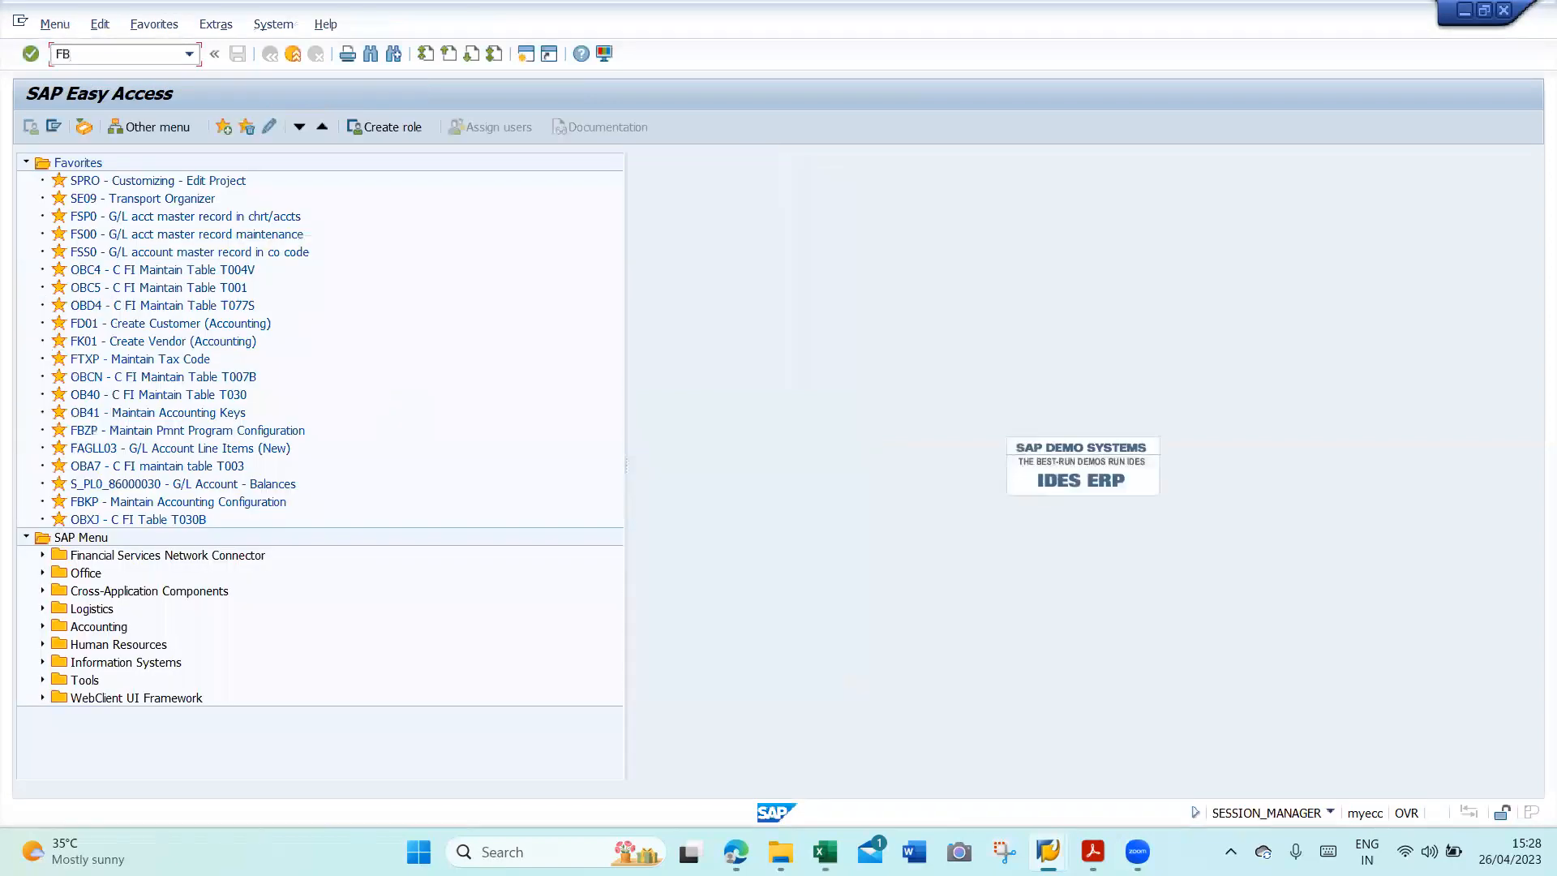
key("Return")
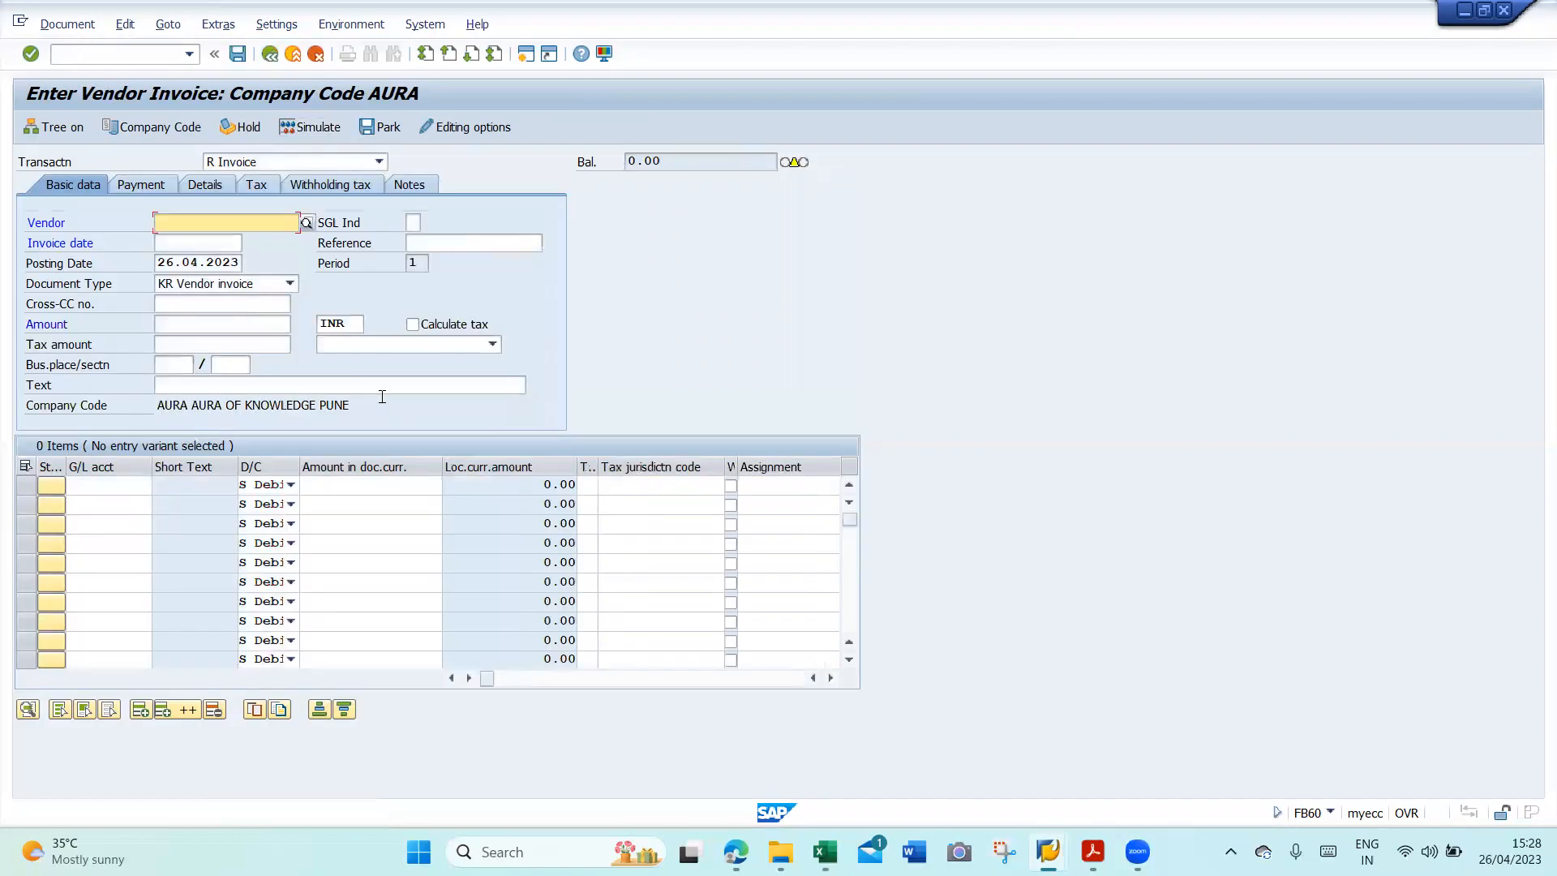
- Fill in the Landscape Consultants vendor number, invoice date 26042023 and reference VEN INV 1
key("Return")
key("Tab")
type("26042023")
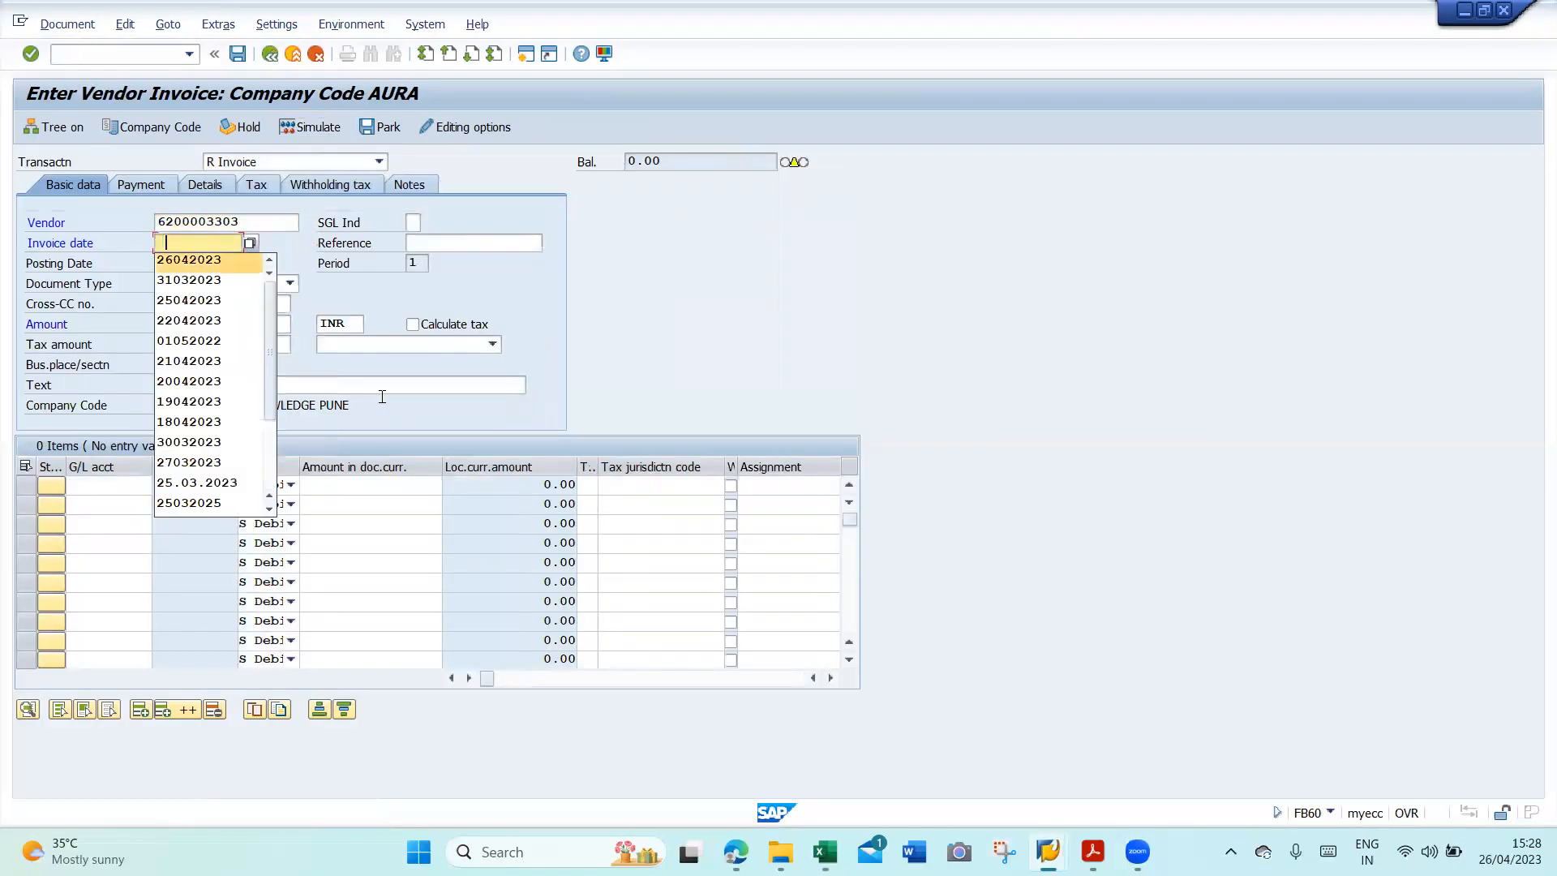
key("Tab")
type("VEN INV 1")
- Set the invoice amount to 375,000 INR, enable tax calculation and confirm the header data
key("Tab")
key("Tab")
key("Tab")
key("Tab")
key("space")
key("Down")
key("Return")
key("Tab")
key("Tab")
key("space")
key("Return")
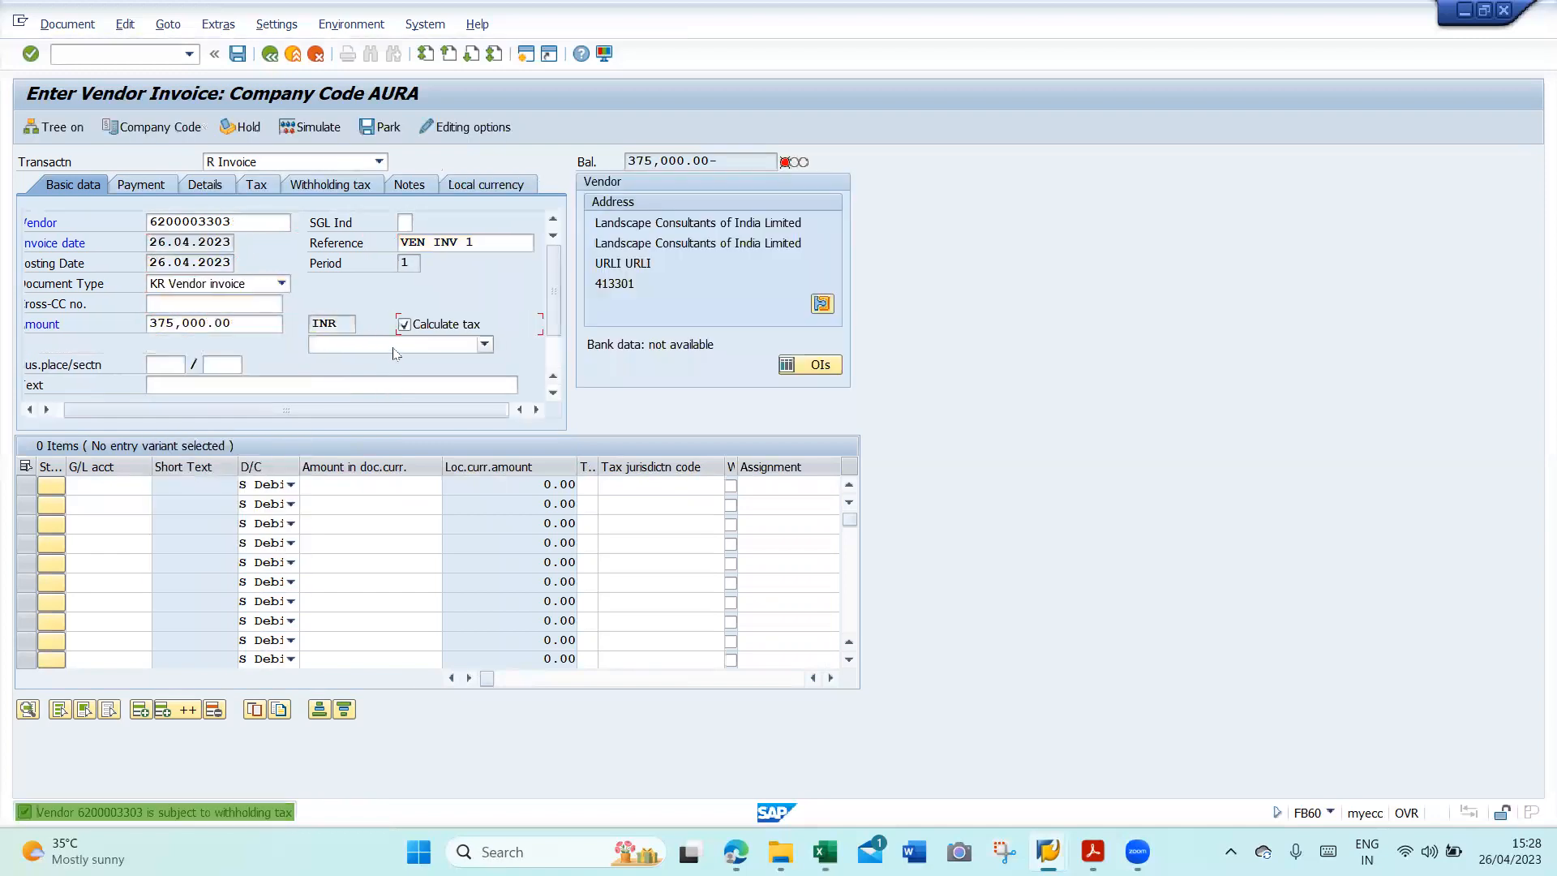
- Set the invoice's tax code to K5 (No ITC CGST 9% + SGST 9%)
left_click(395, 350)
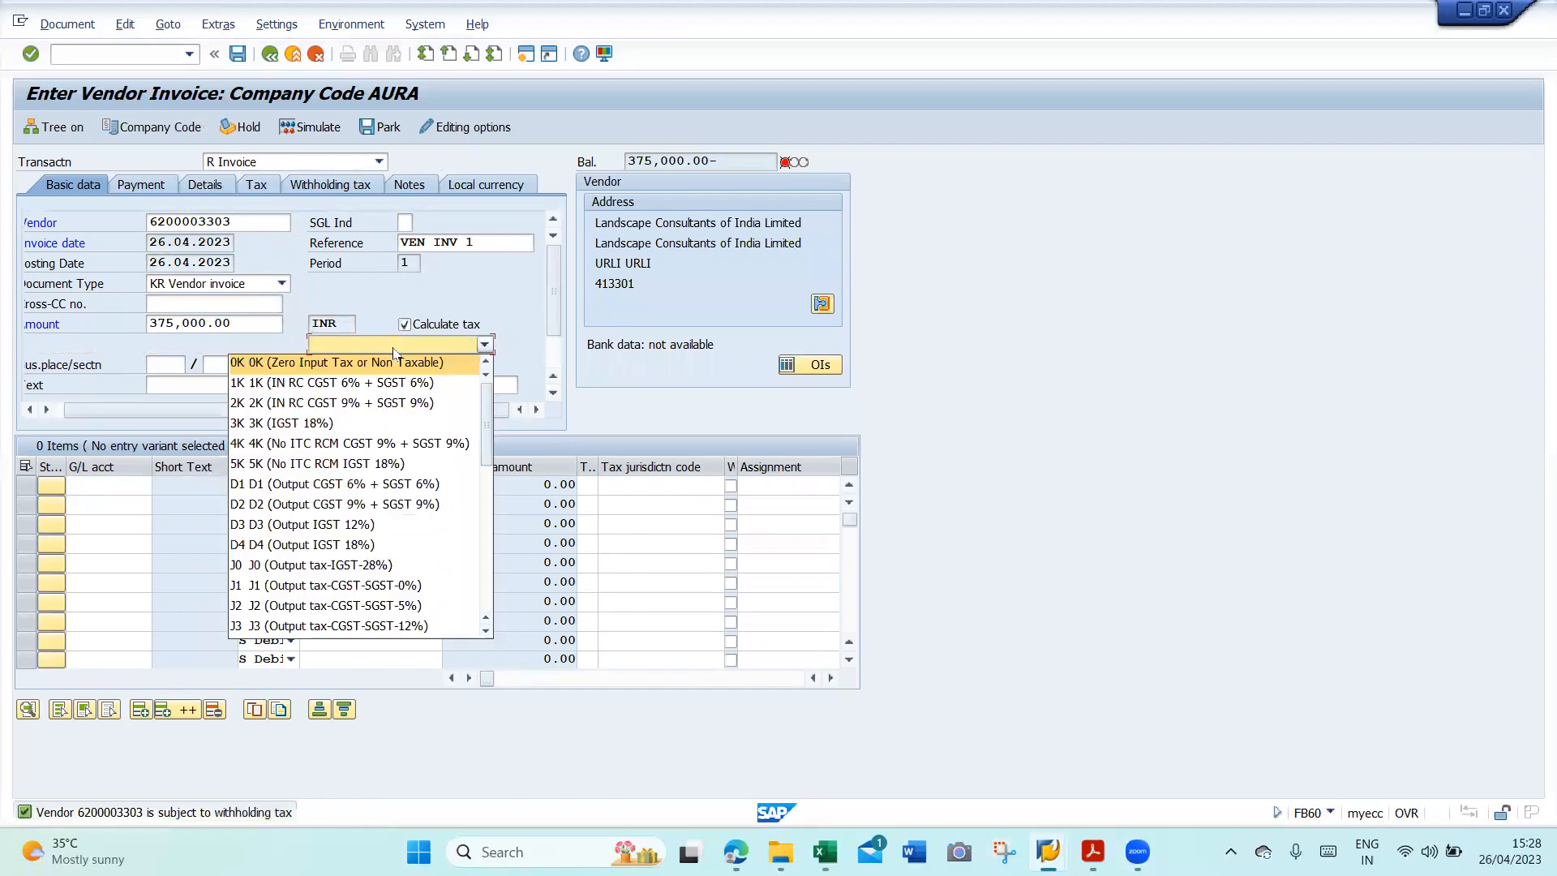
key("Down")
key("Down")
key("Down")
key("Down")
key("Down")
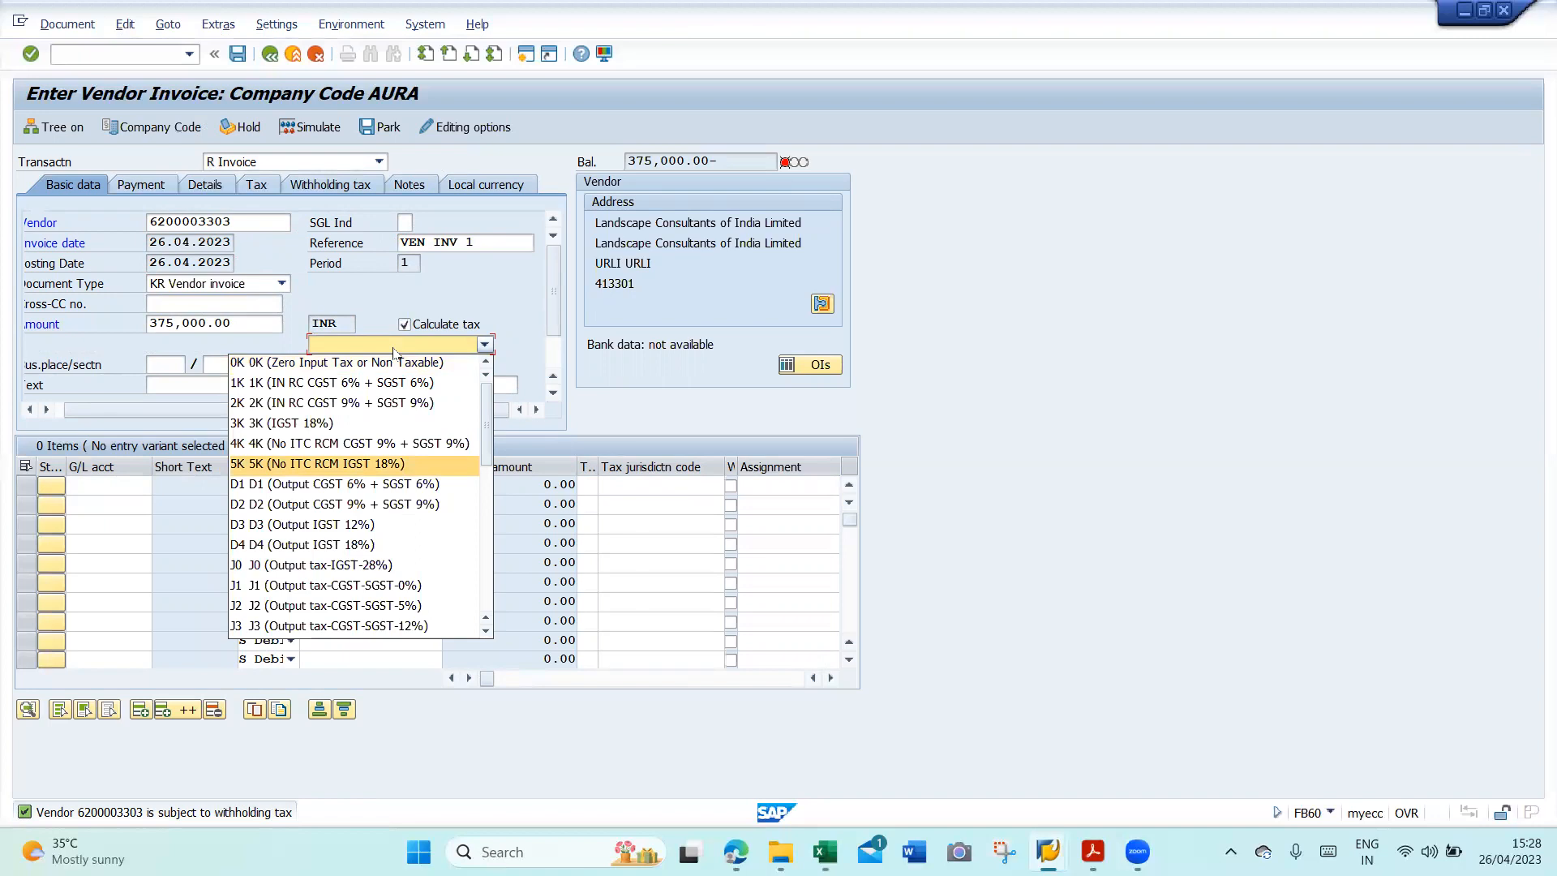
key("Down")
key("Down")
key("Down")
key("Down")
key("Down")
key("Down")
key("Down")
key("Down")
key("Down")
key("Down")
key("Down")
key("Down")
key("Down")
key("Down")
key("Down")
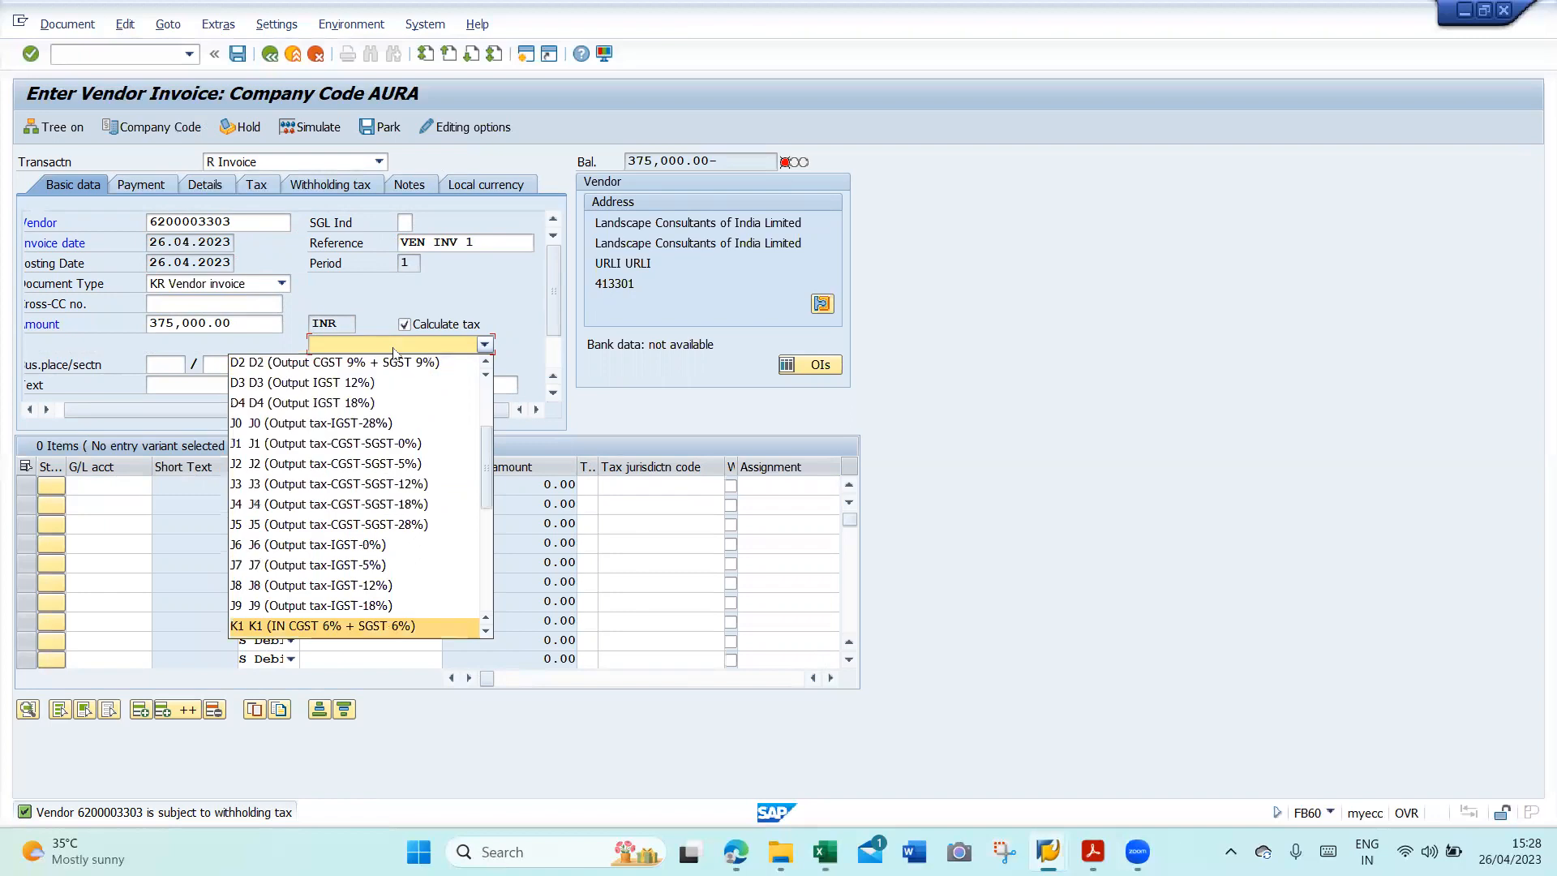
key("Down")
key("Down")
key("Down")
key("Down")
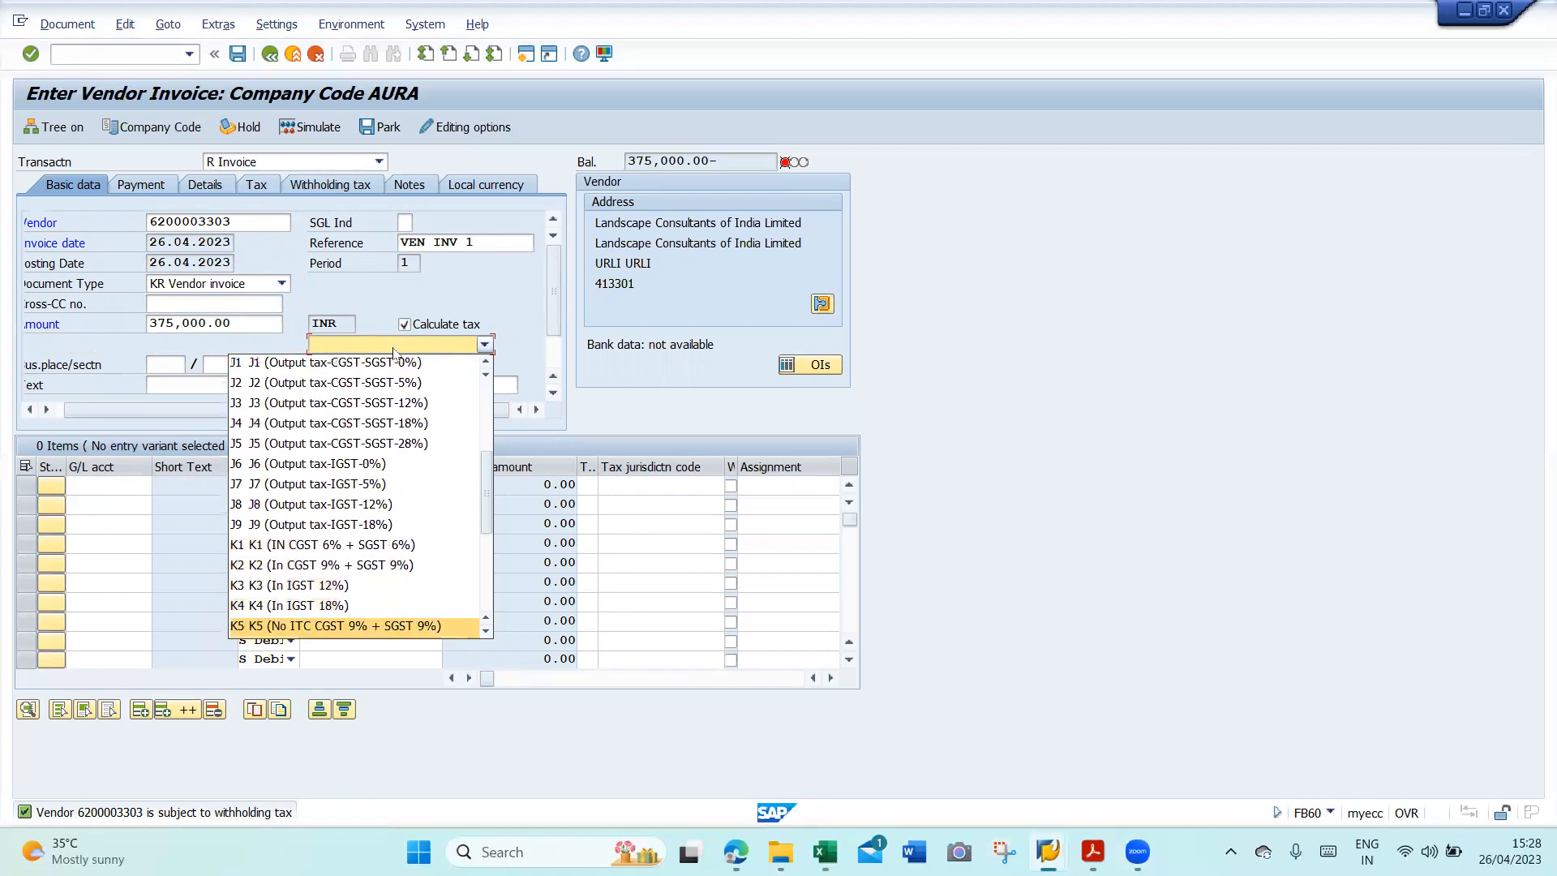
key("Return")
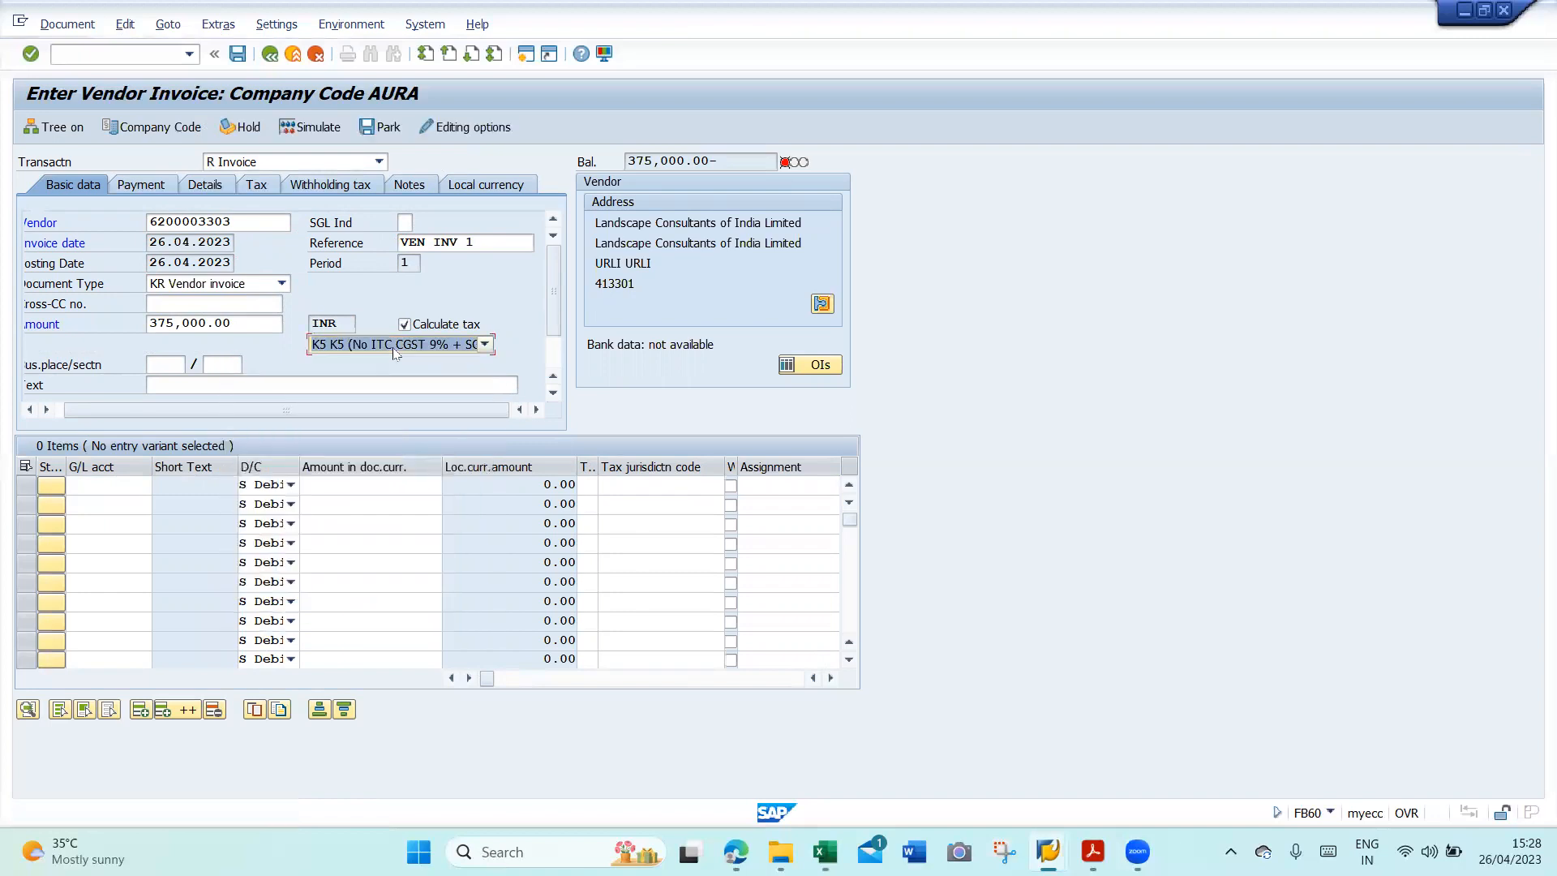
- Set the business place to BLR1, the section to BLRU and the header text to VEND INV 1 FIELD SETTINGS
left_click(166, 364)
type("BLR1")
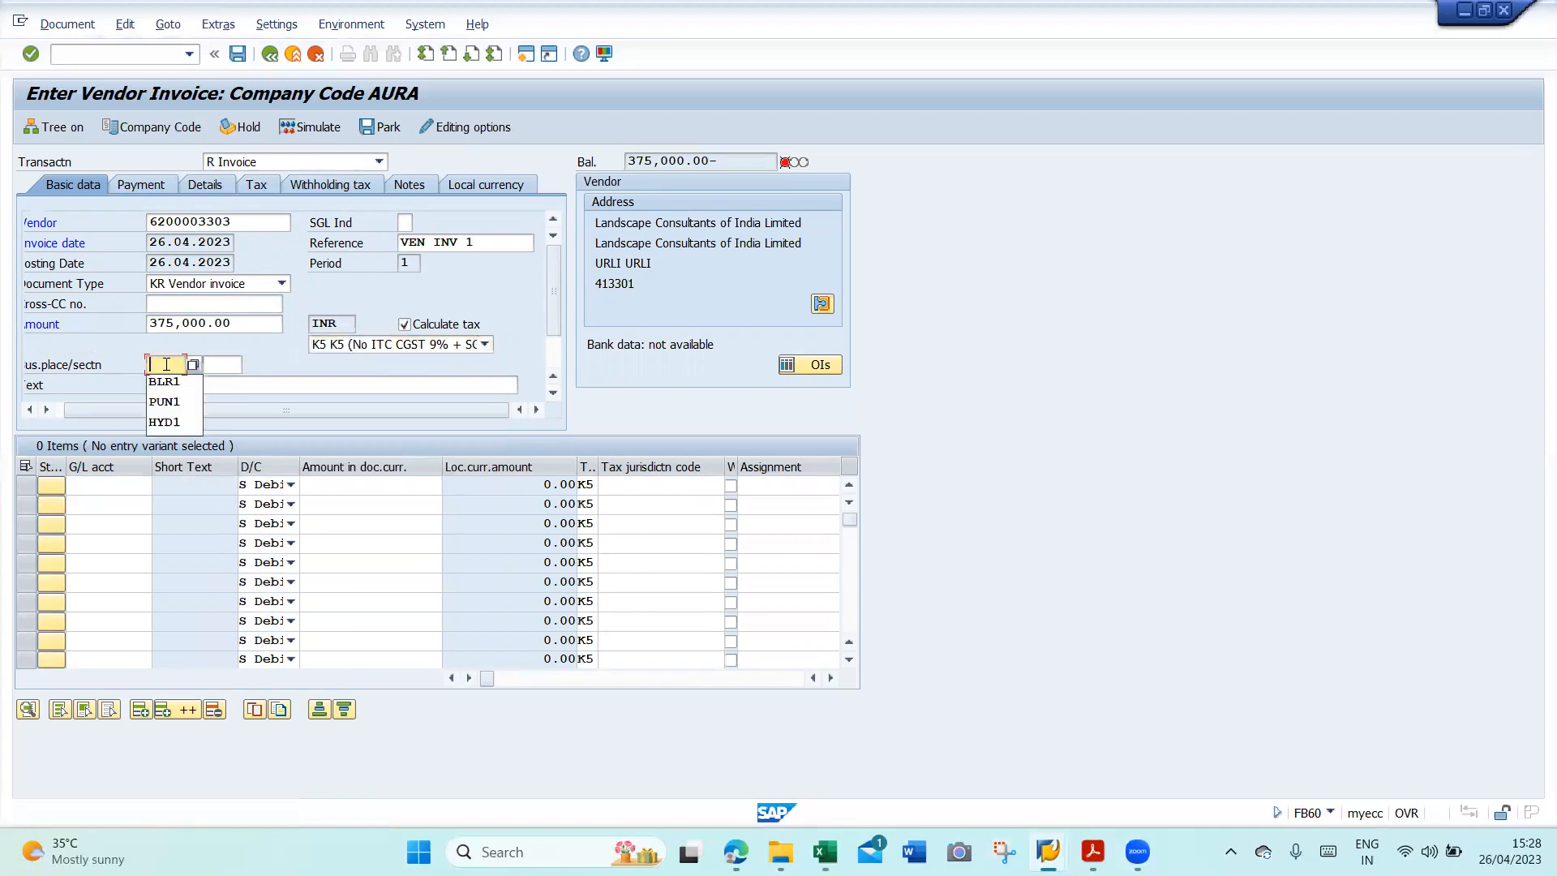
key("Tab")
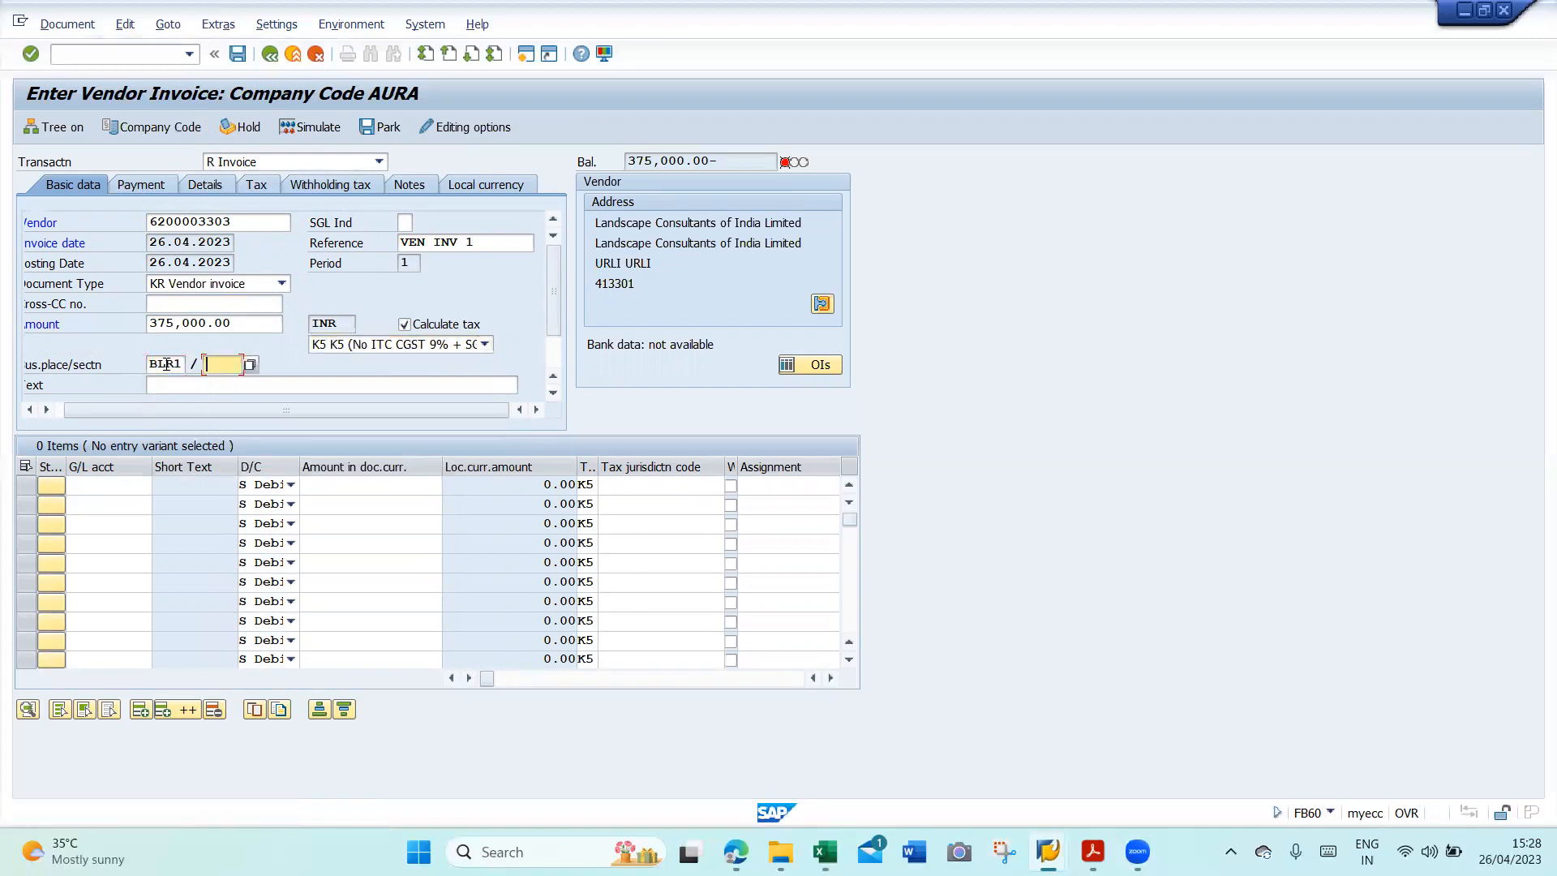
type("BLRU")
key("Tab")
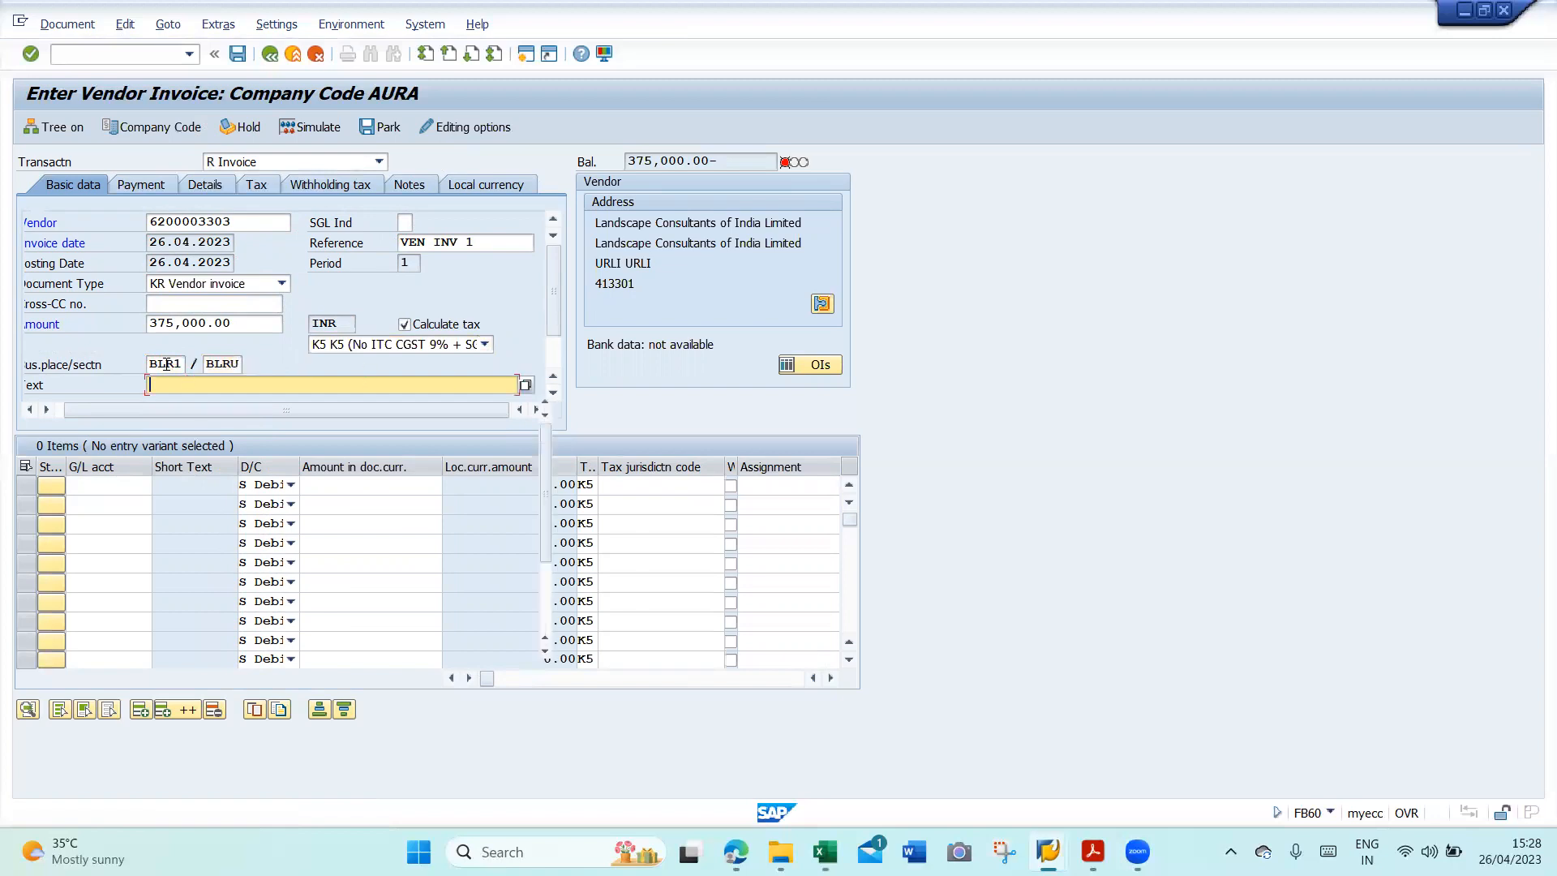
key("Down")
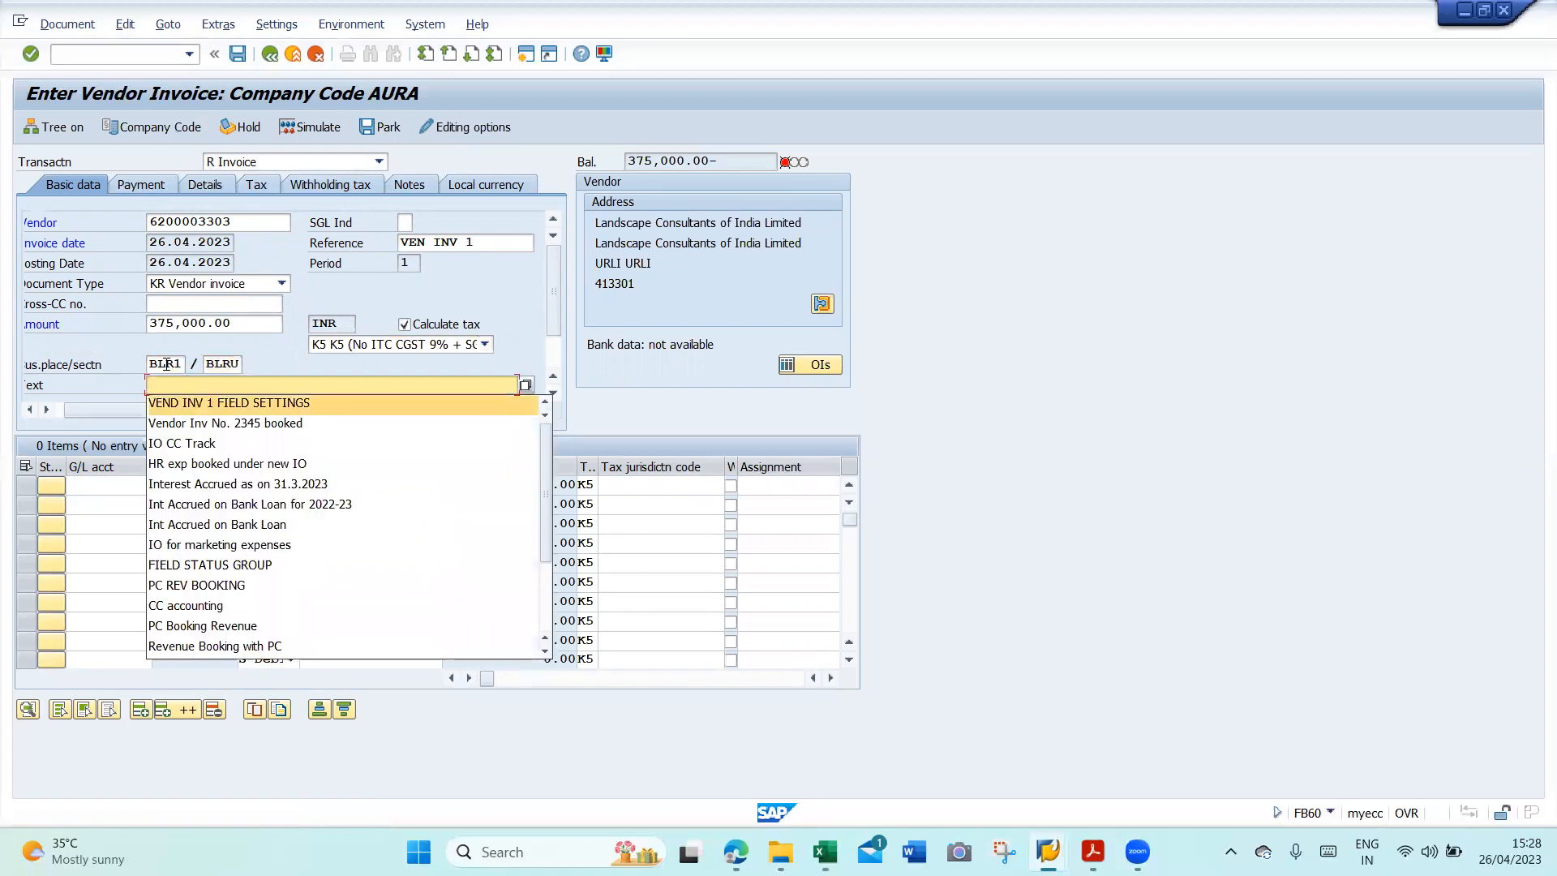
type("VEN")
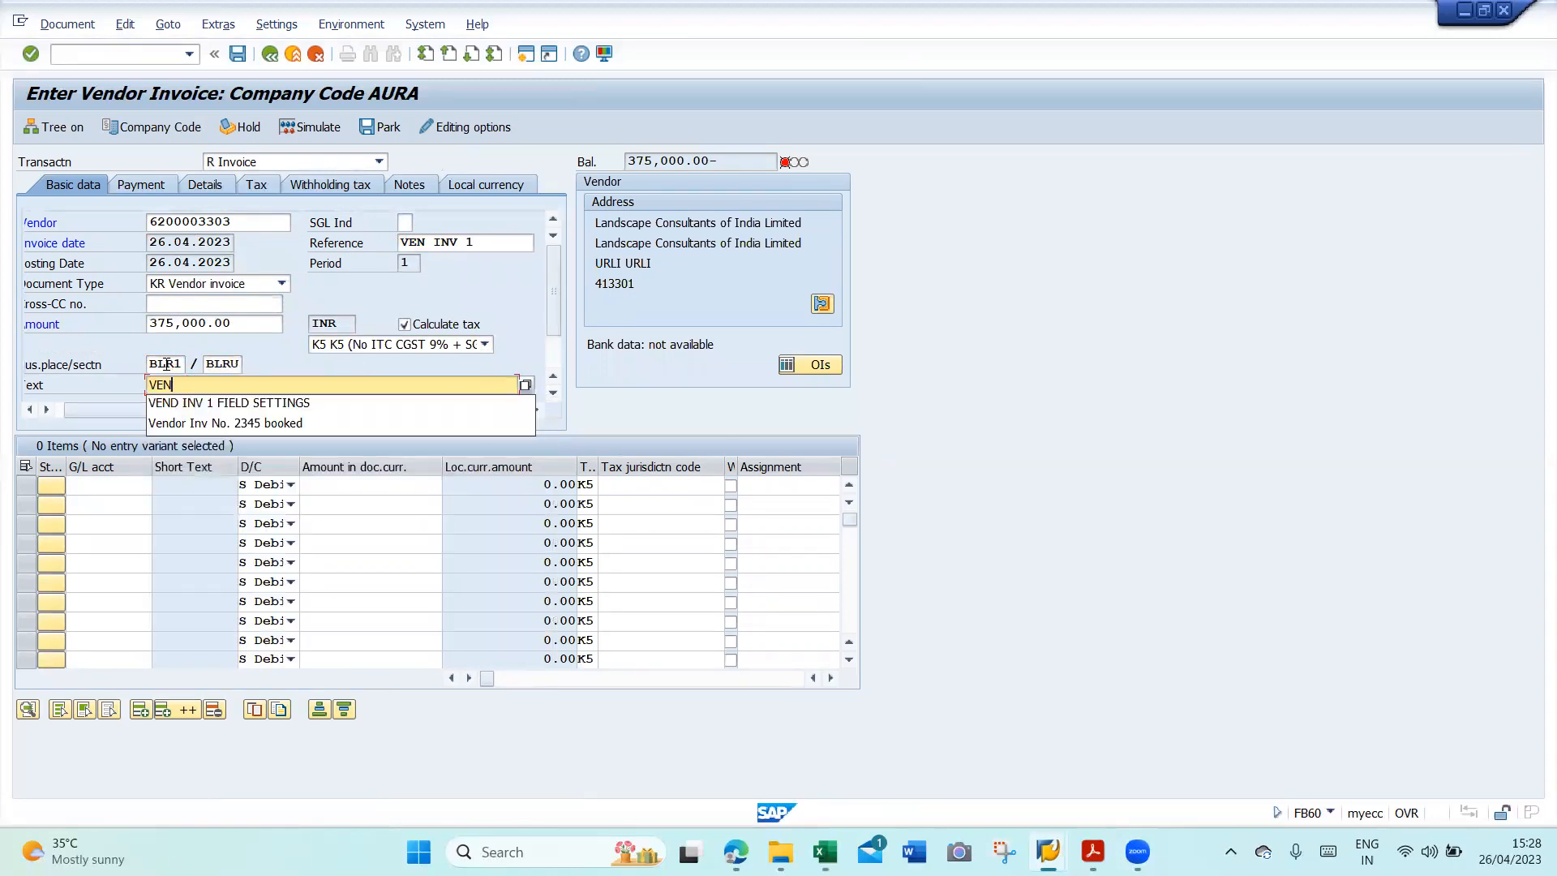
key("Down")
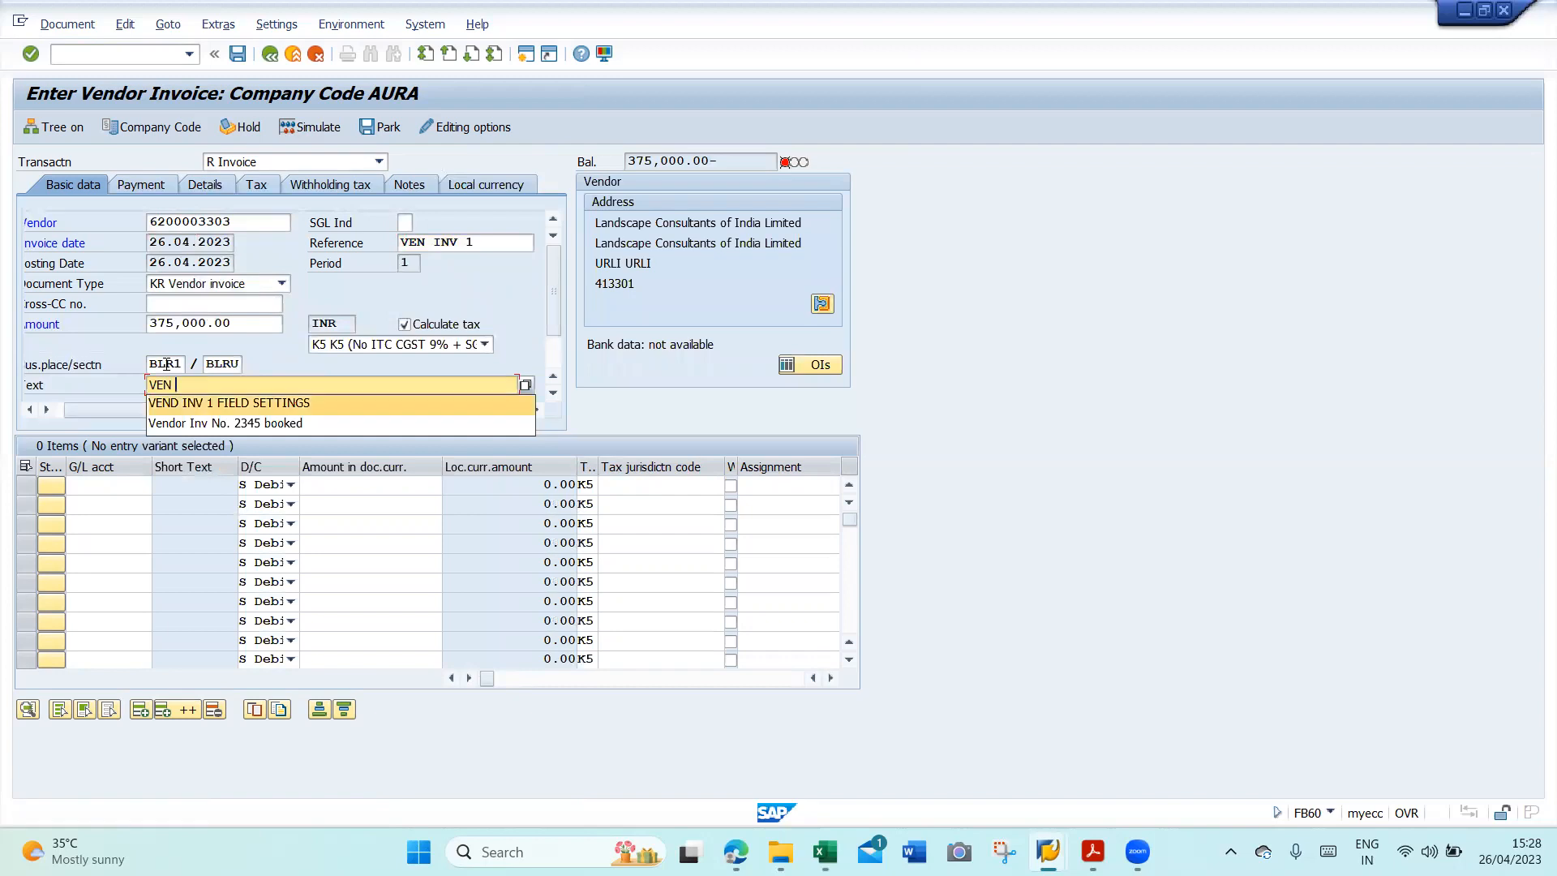
key("Return")
key("Return")
key("Tab")
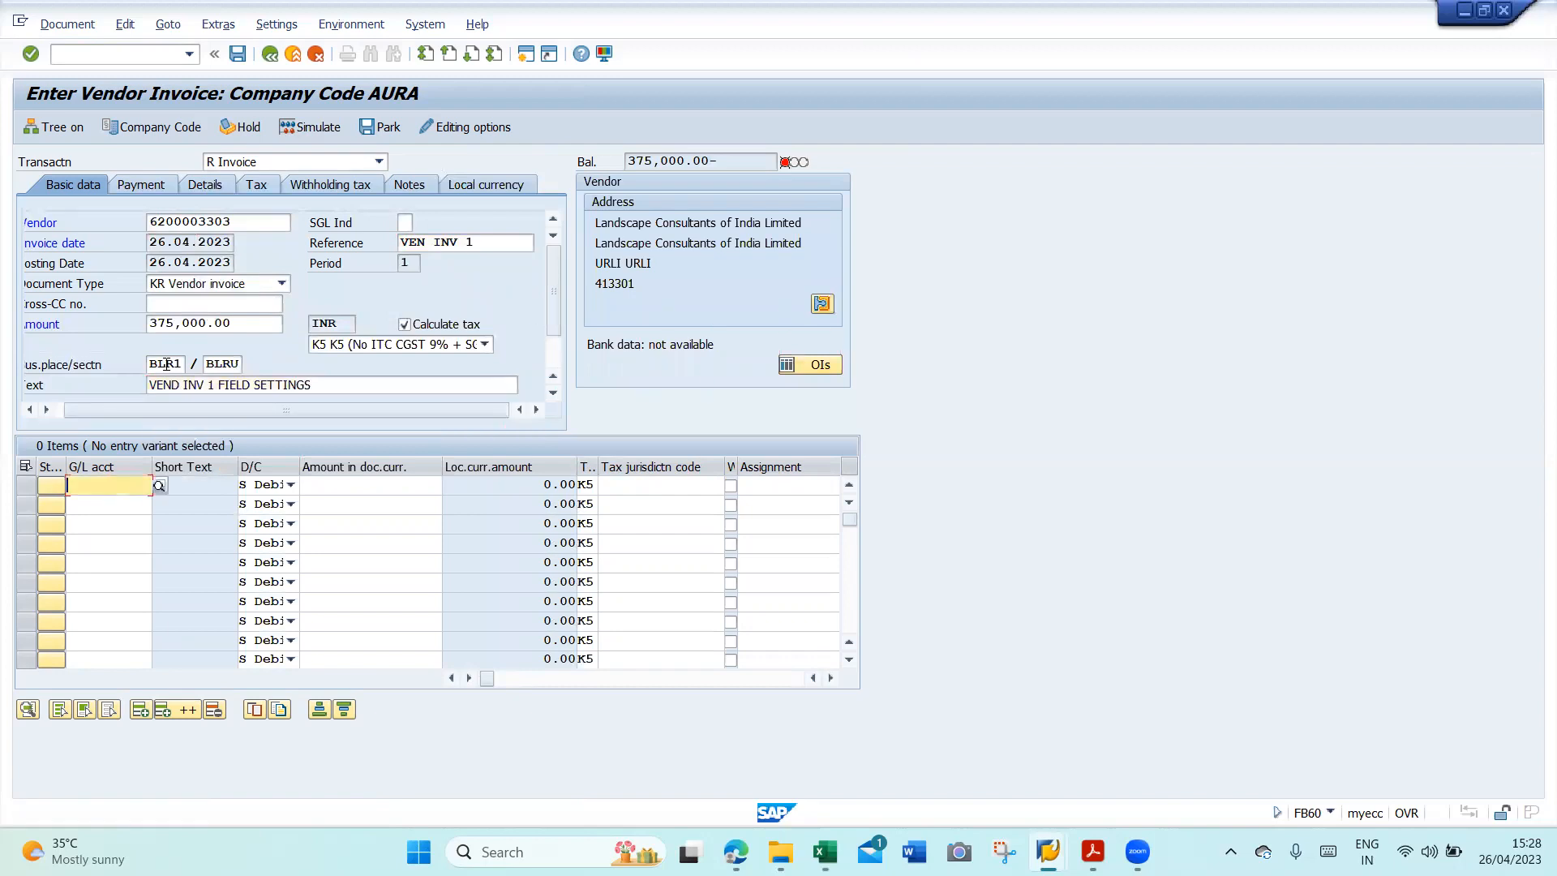
- Enter the Landscape Expenses G/L account in the first line item with an amount of 375000
key("BackSpace")
key("Down")
key("Down")
key("Tab")
key("Tab")
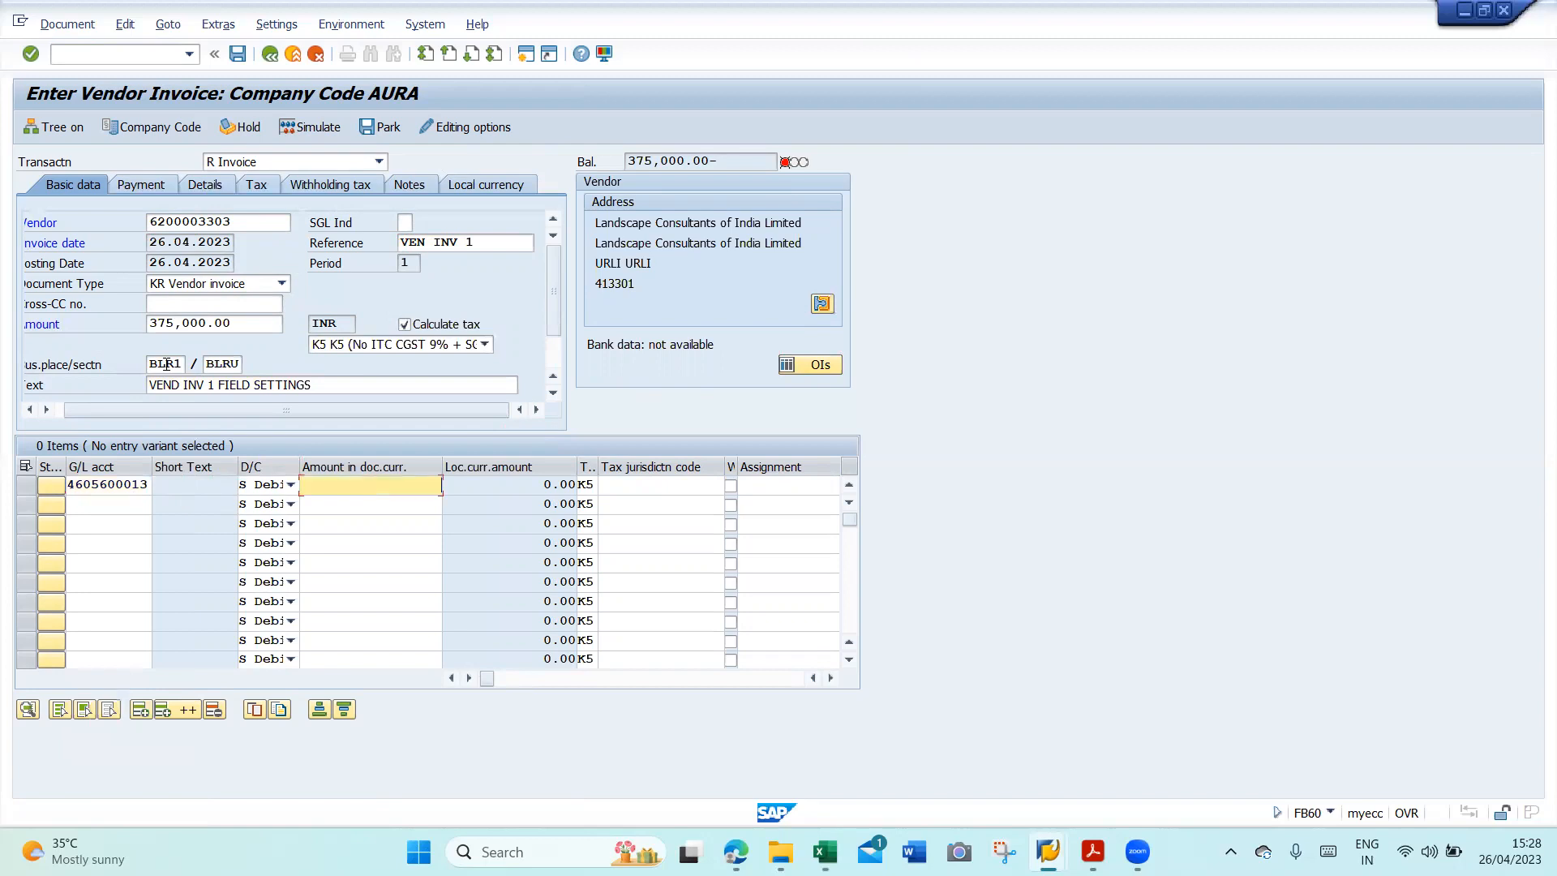
type("375000")
- Assign the Landscape Expenses line to the internal order and confirm the line item
key("Tab")
key("Tab")
key("Tab")
key("Tab")
key("Tab")
key("Tab")
key("Tab")
key("Tab")
key("Tab")
key("Tab")
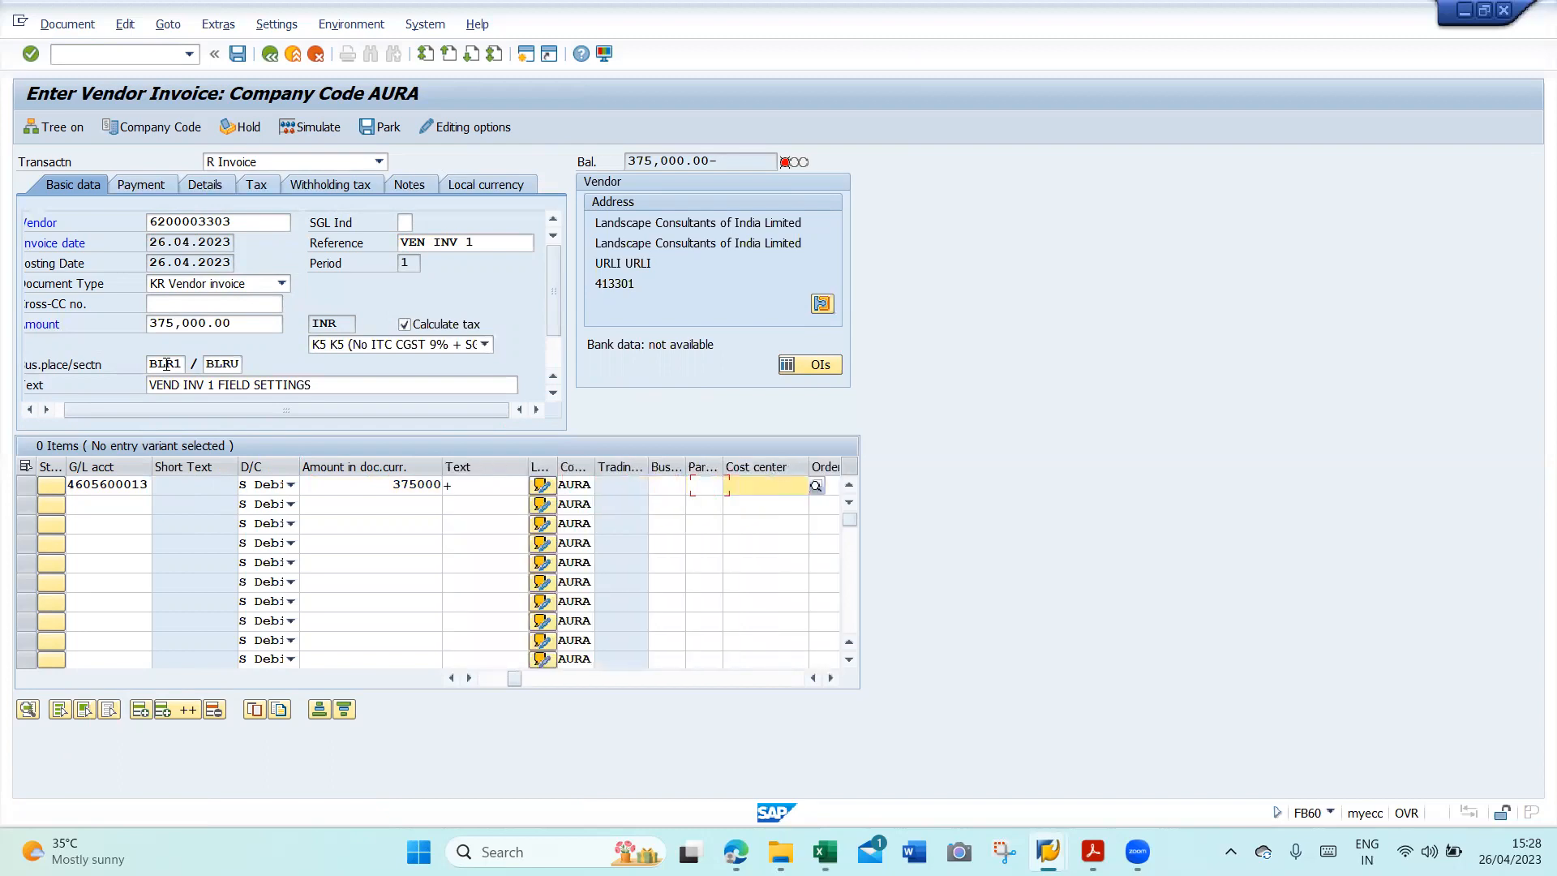
key("Tab")
key("BackSpace")
key("Down")
key("Return")
key("Return")
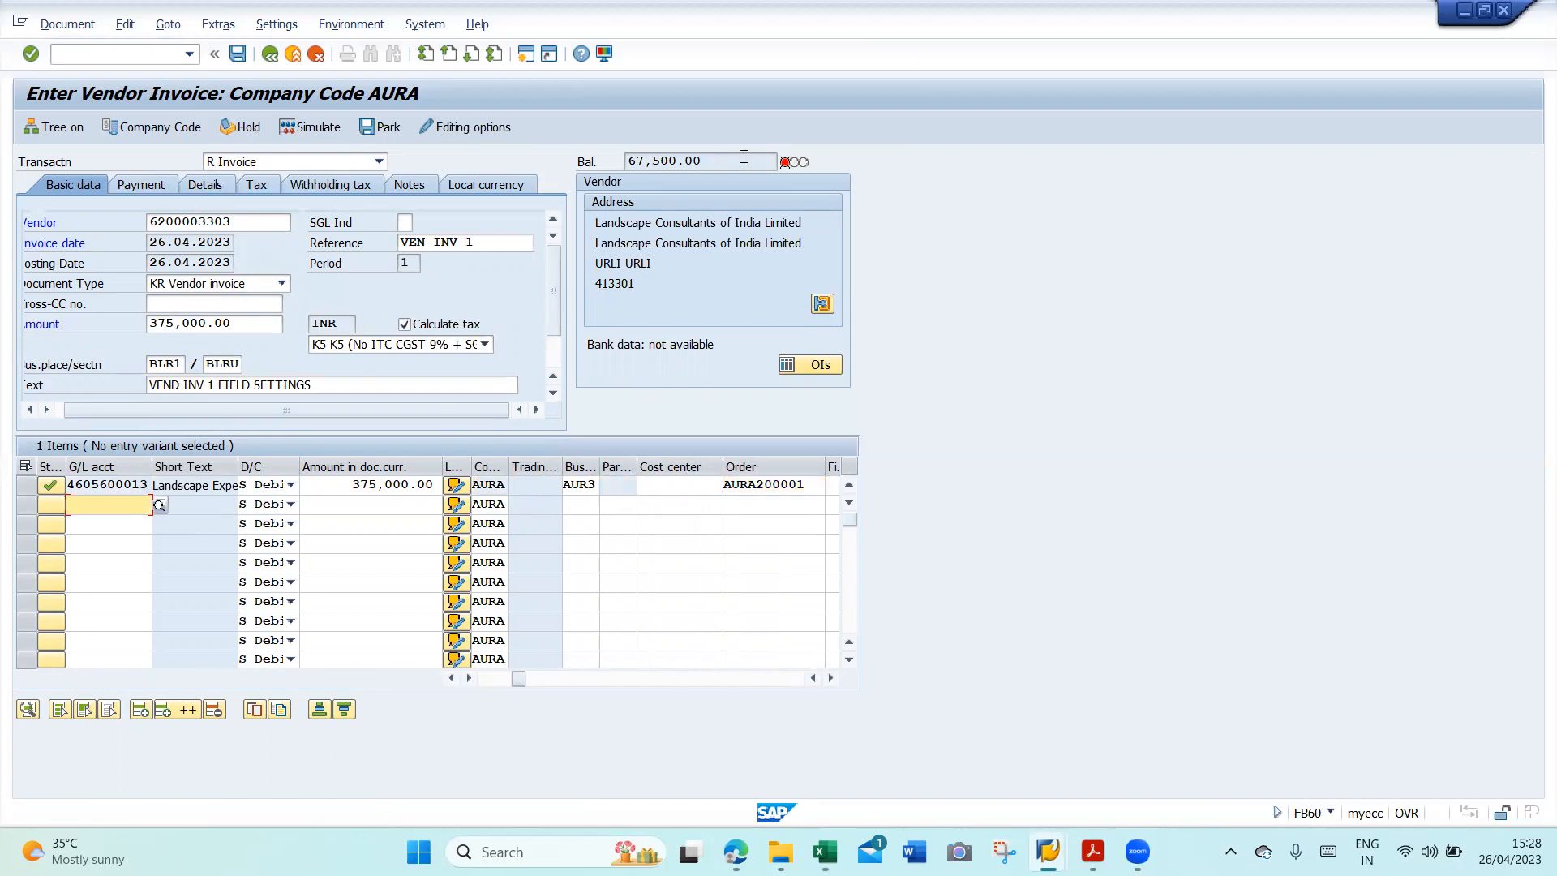
- Set the invoice header amount to 442500 INR and confirm it
left_click(250, 326)
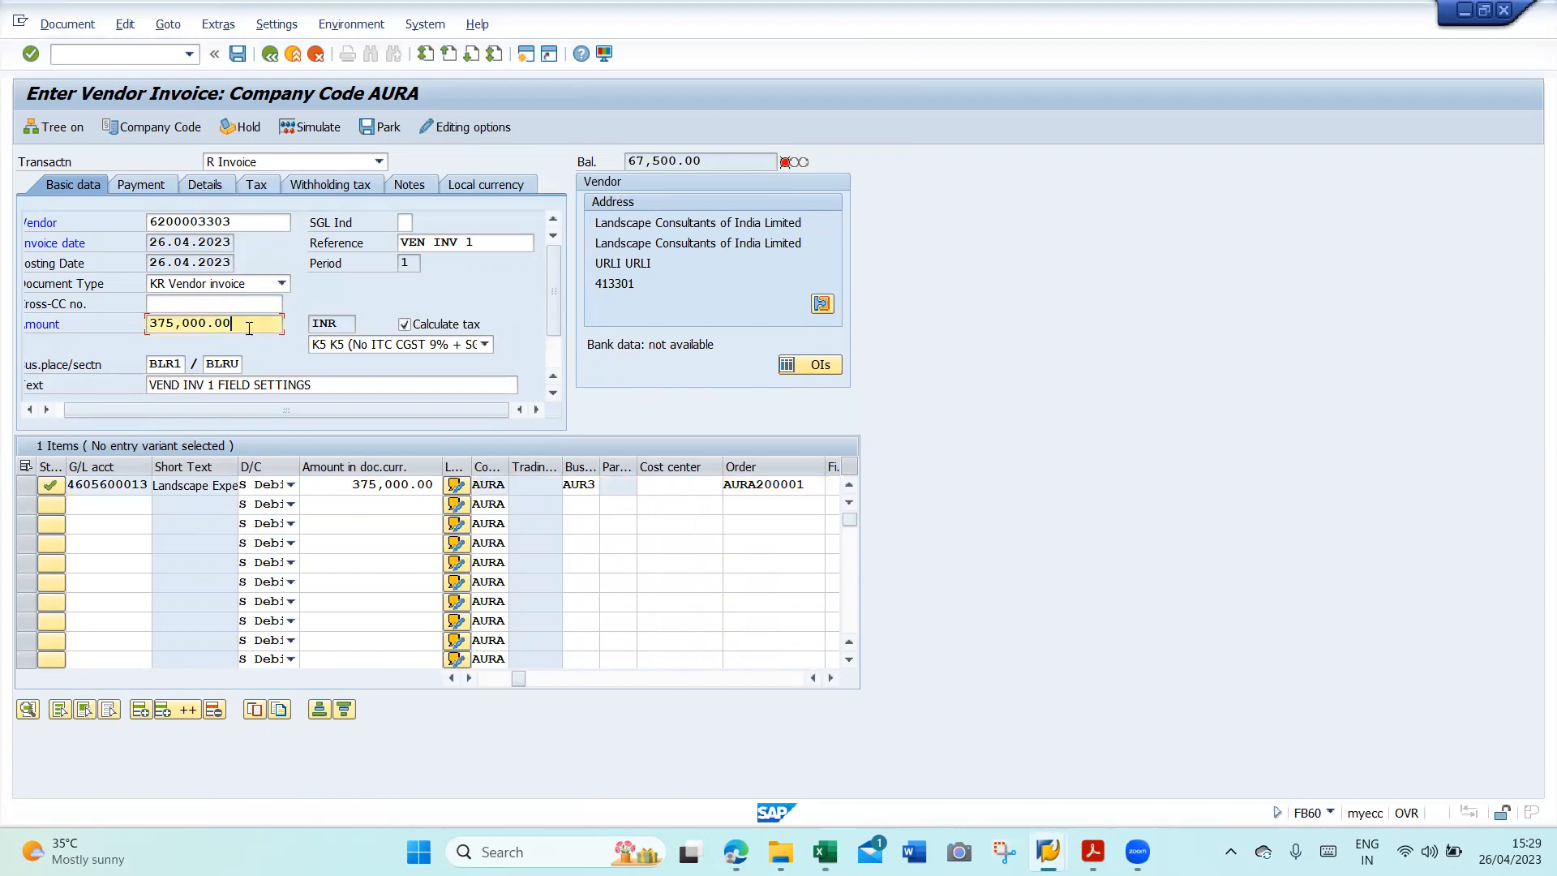
key("BackSpace")
key("BackSpace")
key("BackSpace")
key("BackSpace")
key("BackSpace")
key("BackSpace")
key("BackSpace")
key("BackSpace")
key("BackSpace")
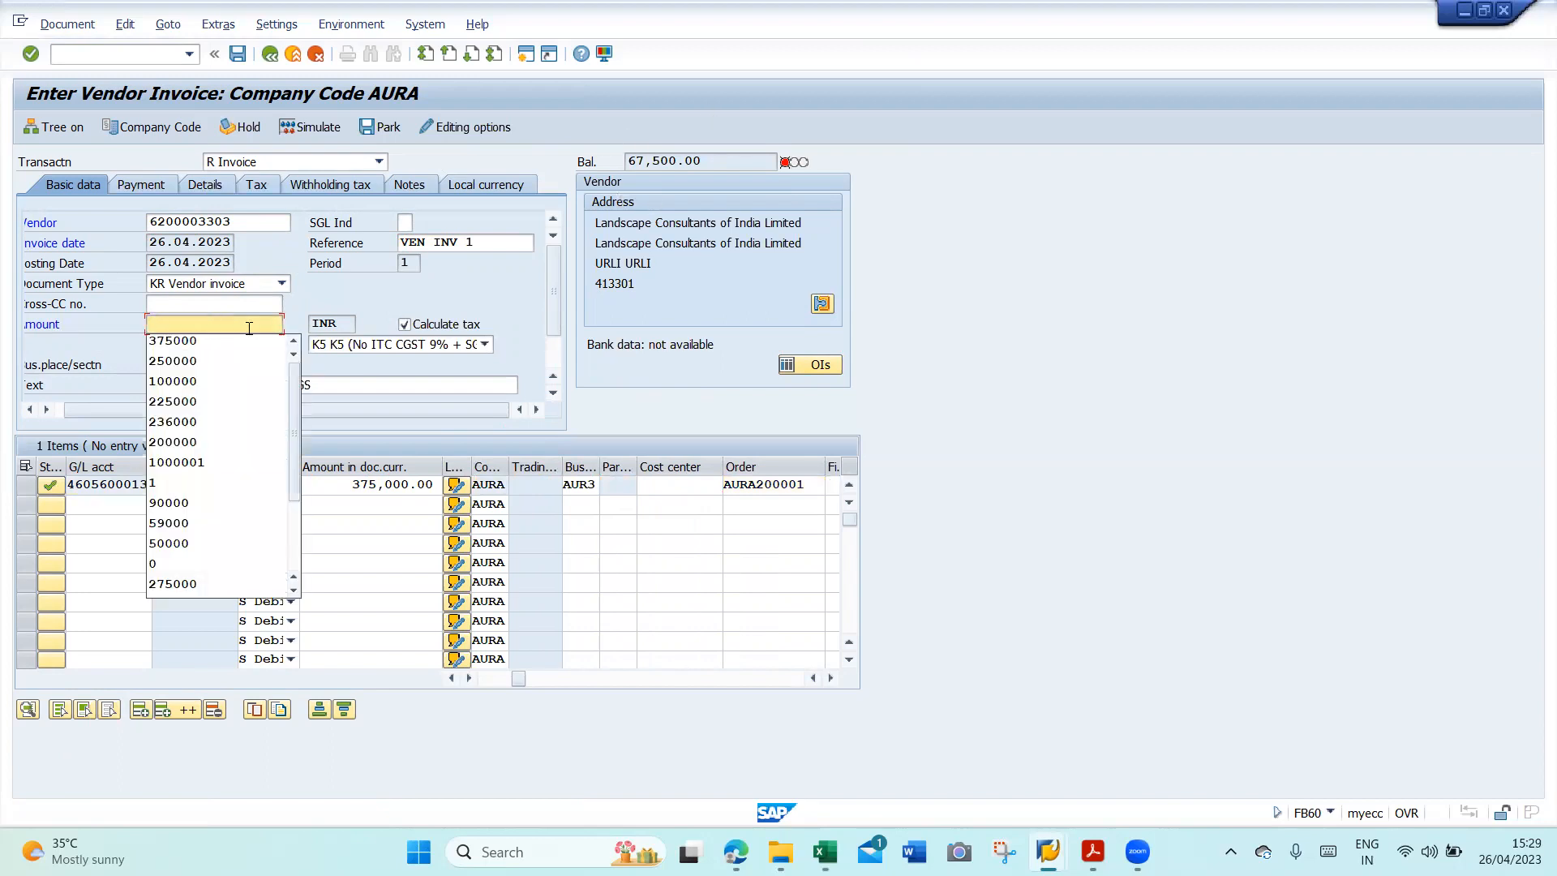
type("442500")
key("Return")
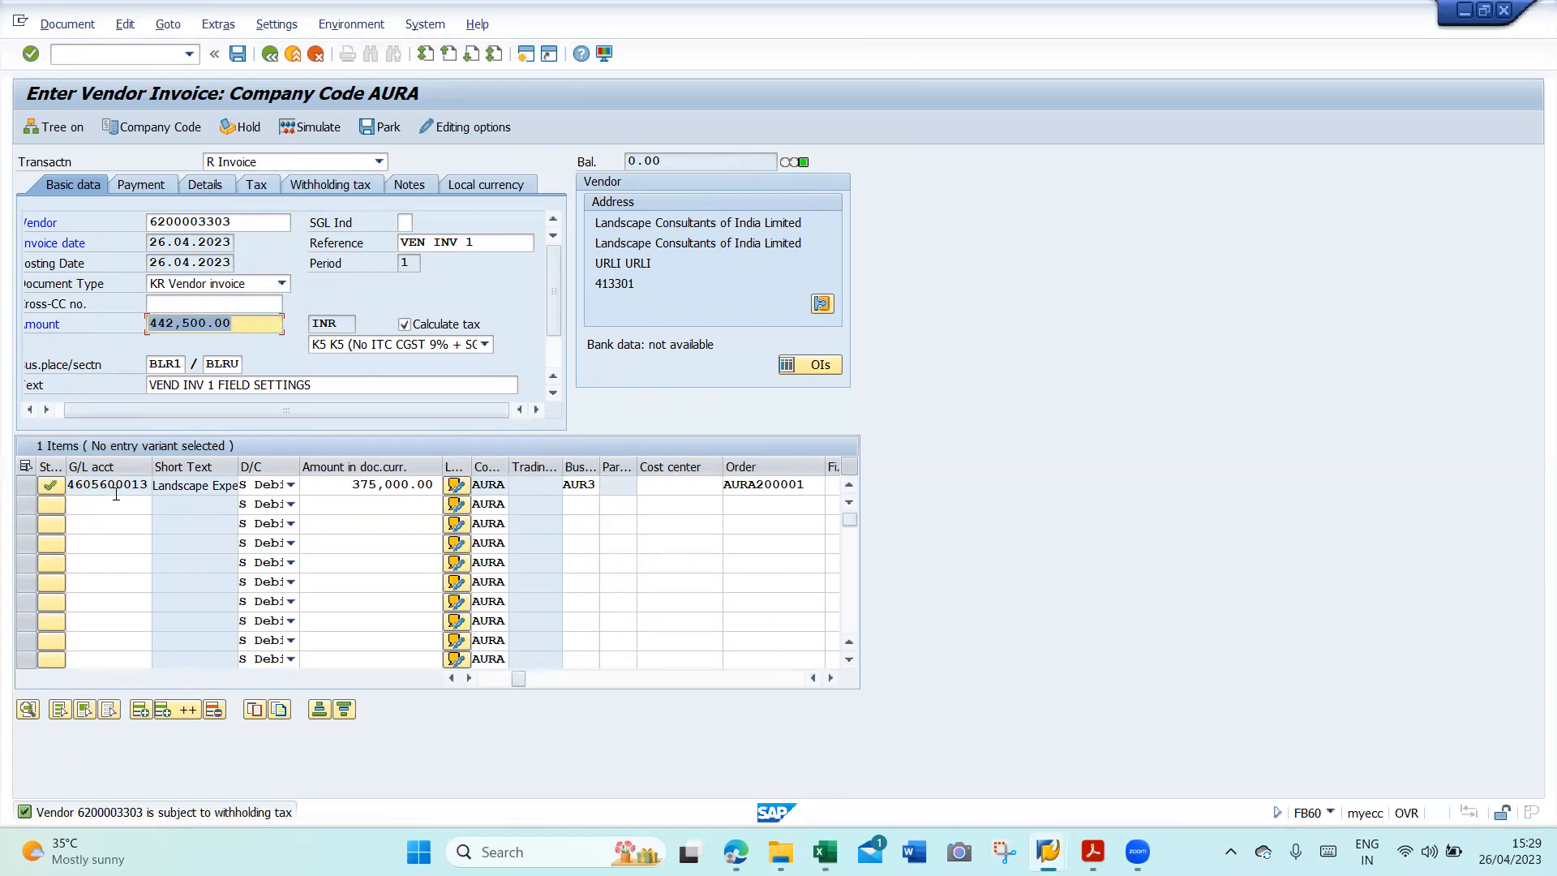
- Review the open G/L account and field status group G004 sessions, and return to the vendor invoice
key("alt+Tab")
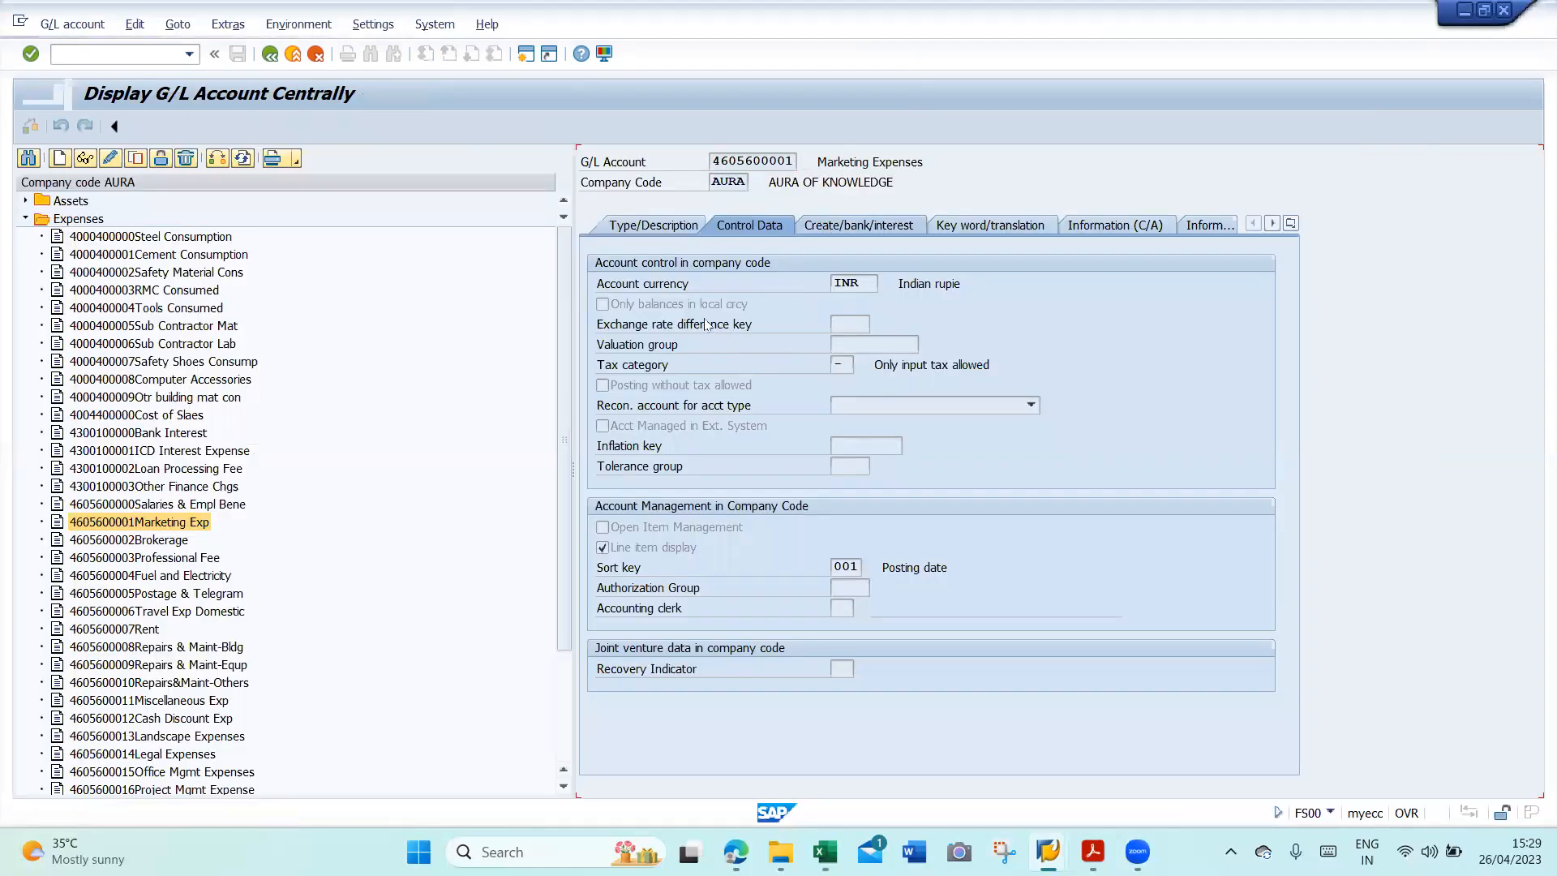
key("alt+Tab")
key("alt+Tab")
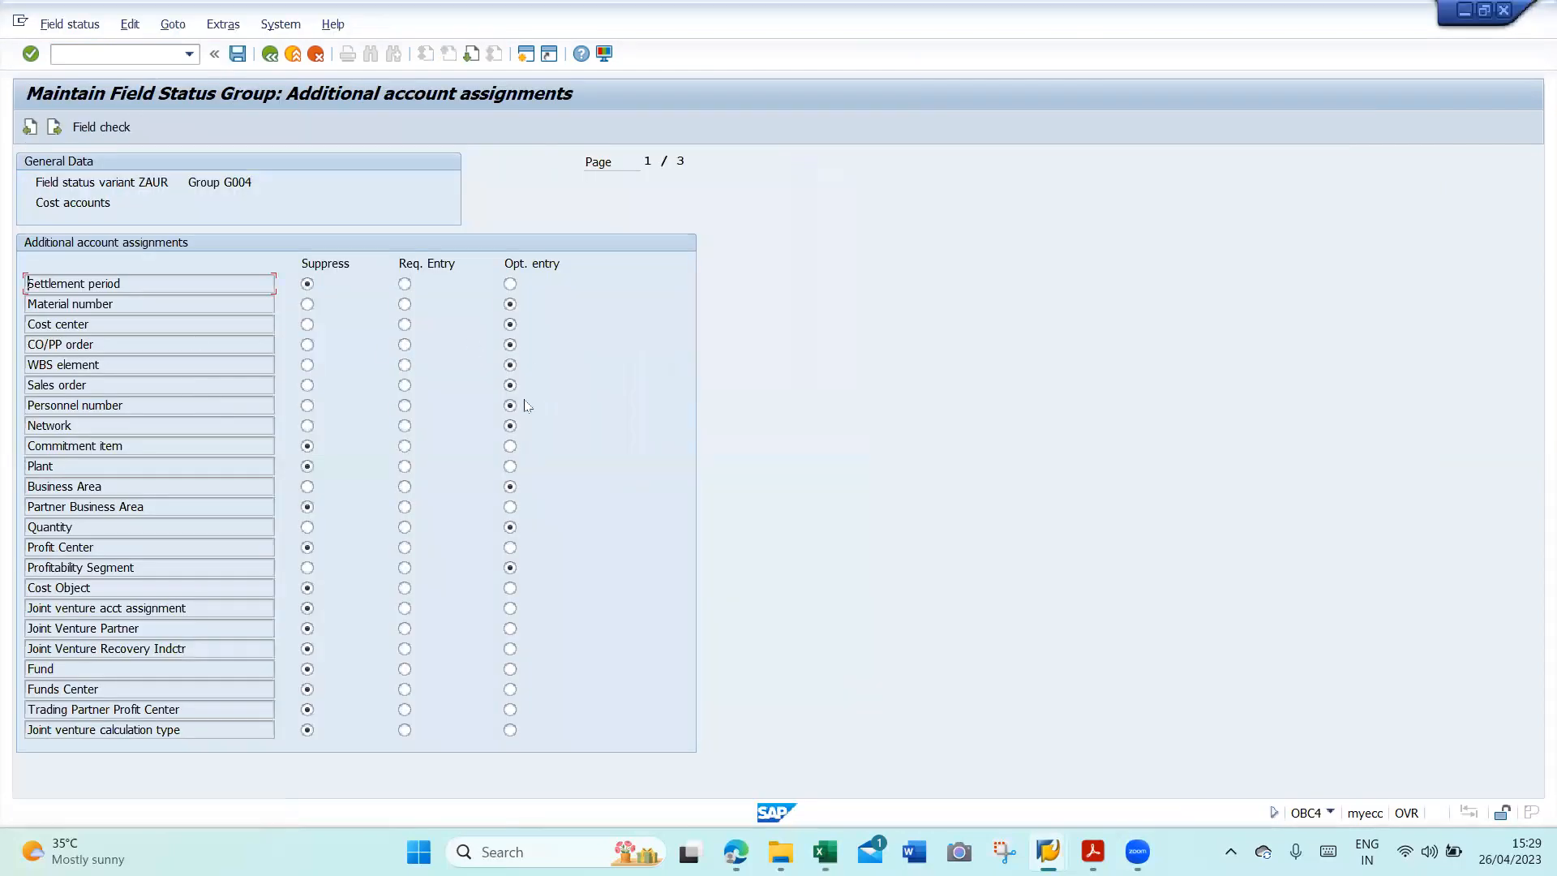
key("alt+Tab")
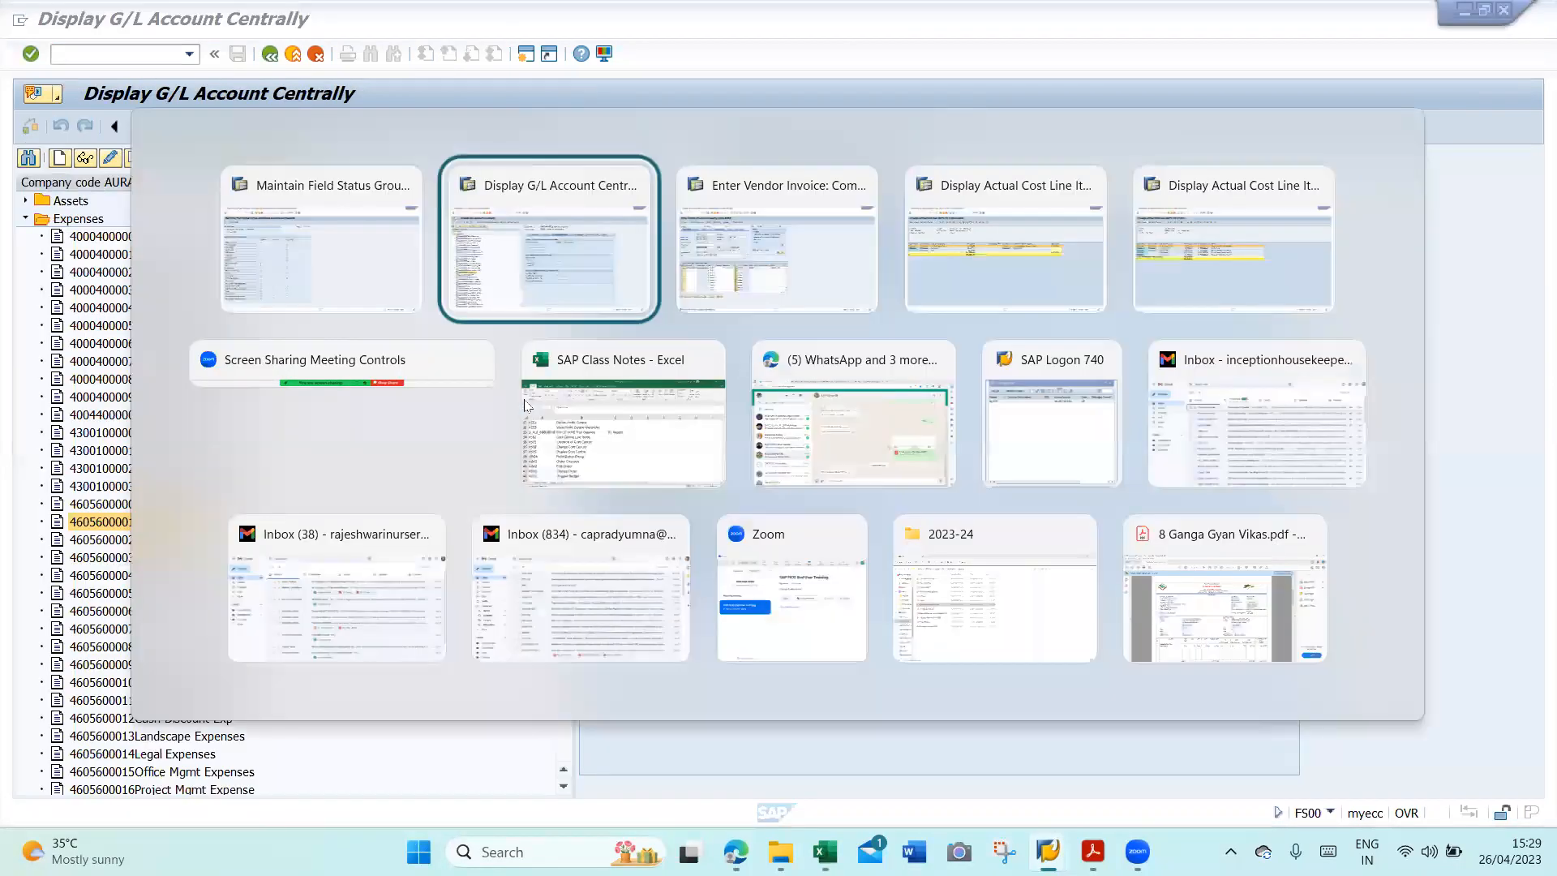
key("alt+Tab")
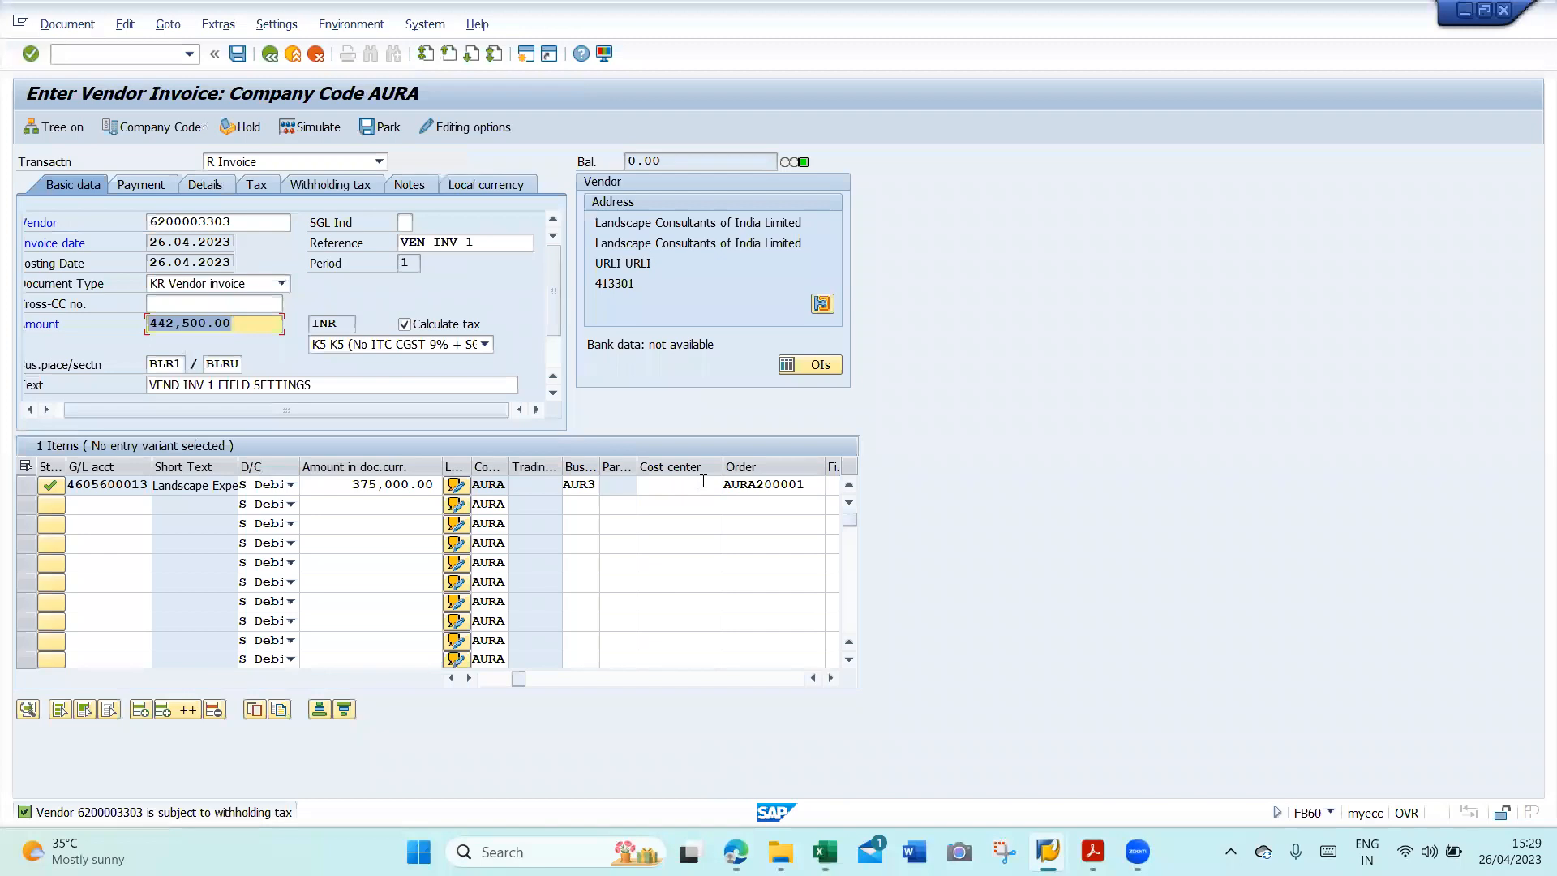
- Simulate the invoice and set the value date of the 194J TDS Payable item to 26042023
left_click(310, 128)
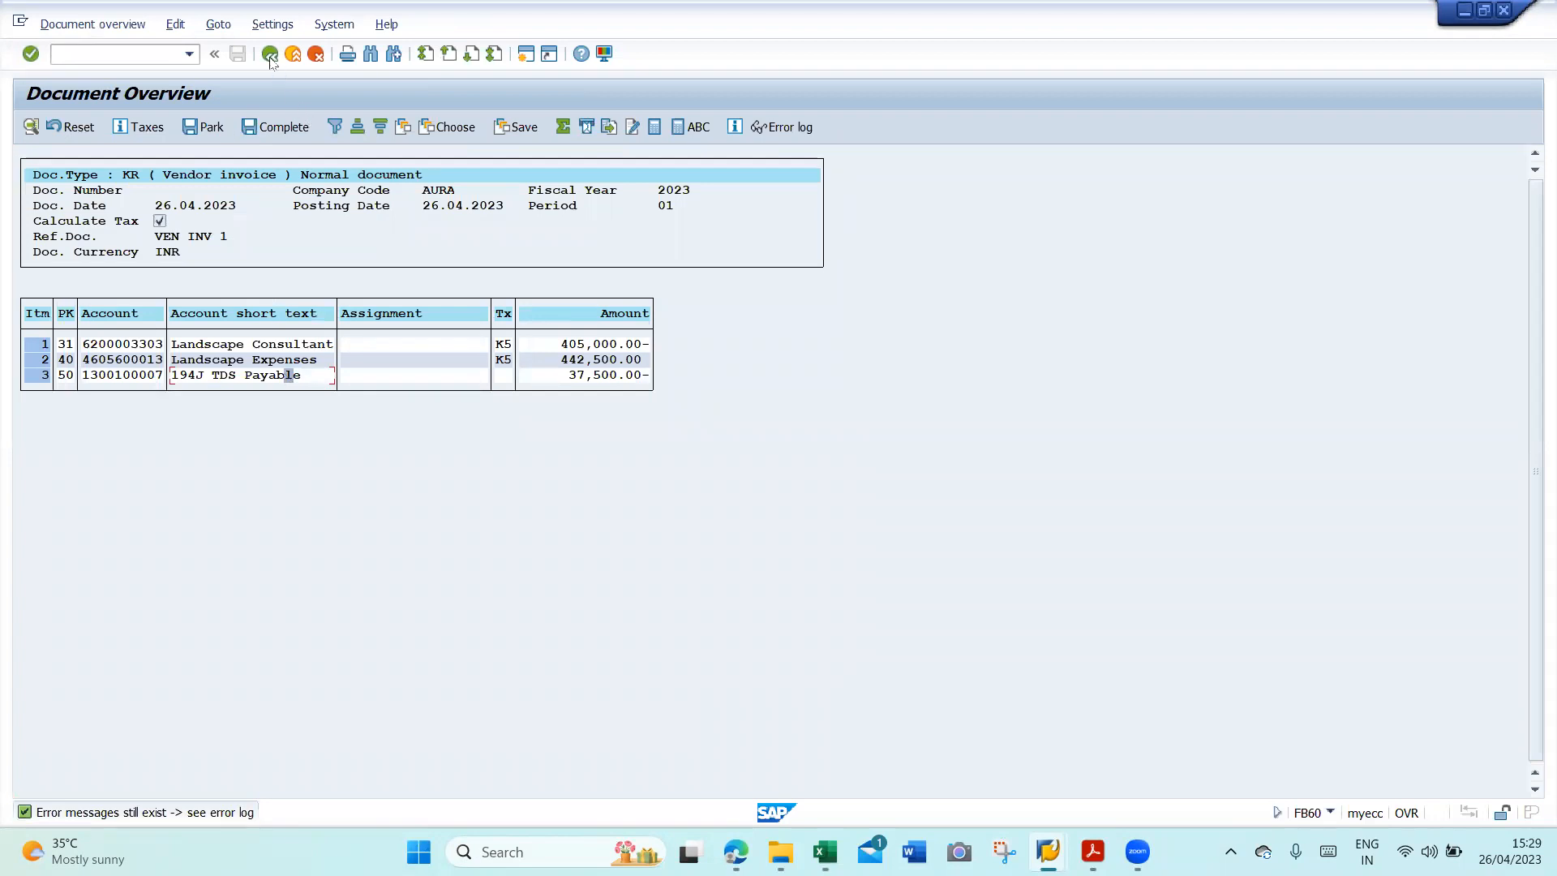
double_click(290, 377)
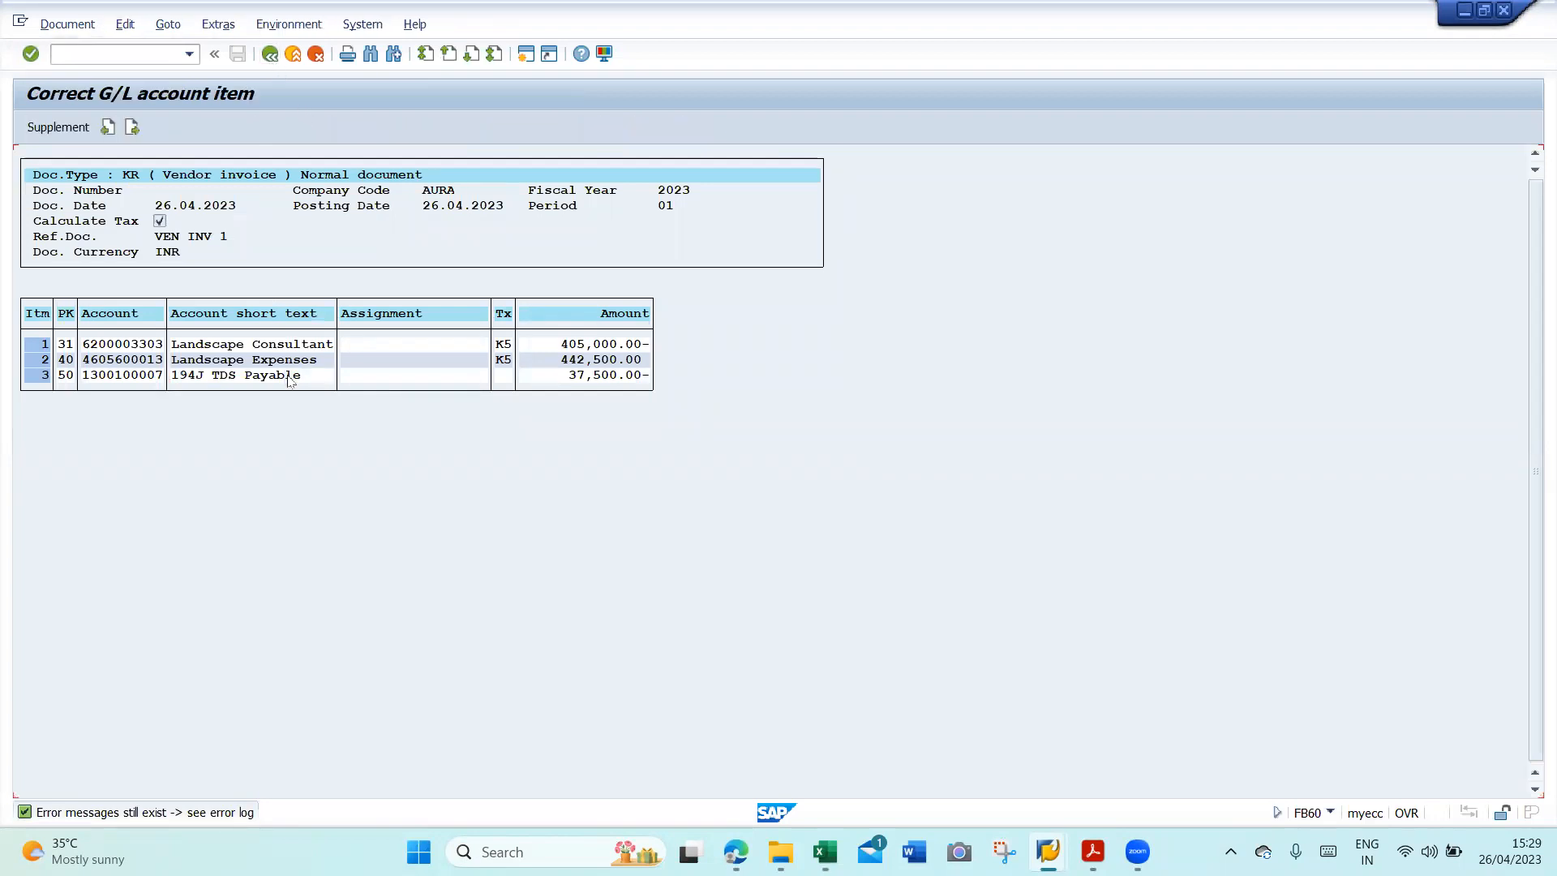
left_click(231, 343)
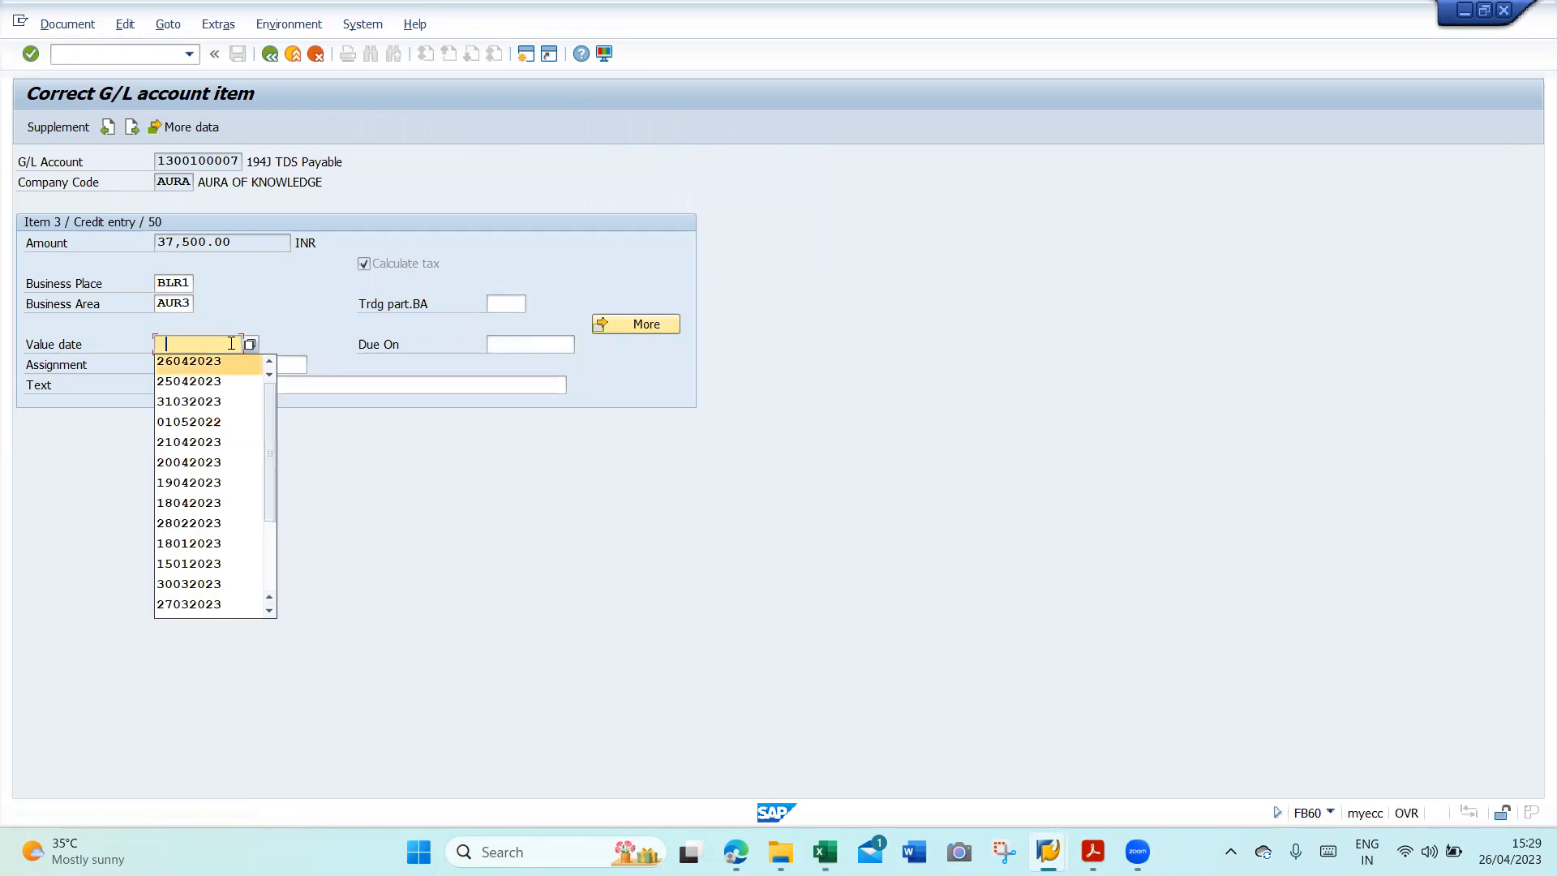
key("Return")
key("Down")
key("Down")
key("Down")
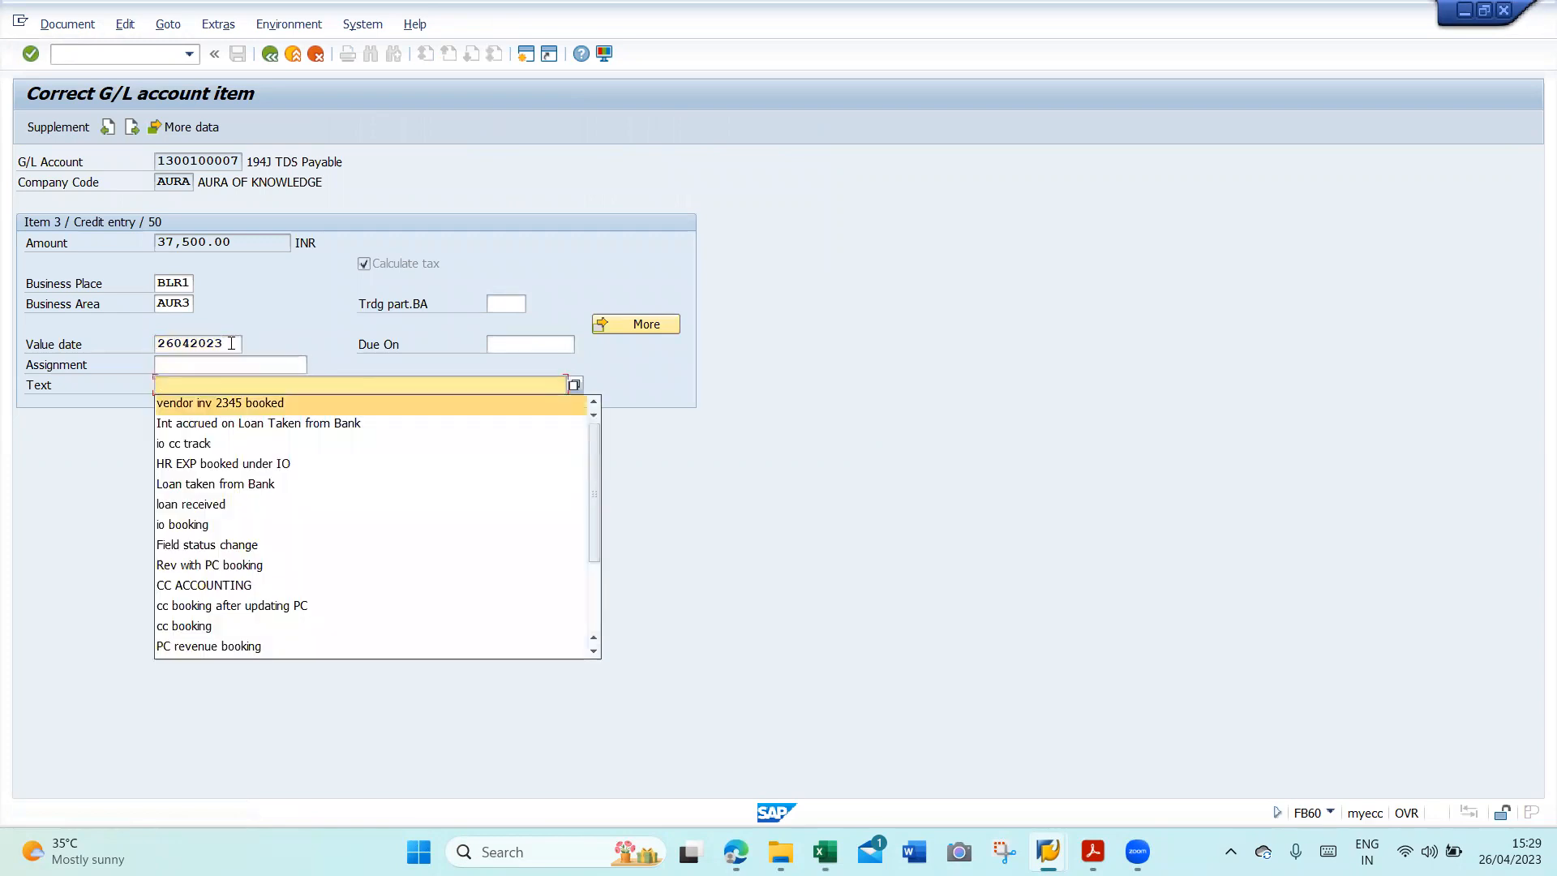
- Enter the text VEN INV 1 FIELD SETTINGS for the TDS item and try to post the invoice
type("VEND")
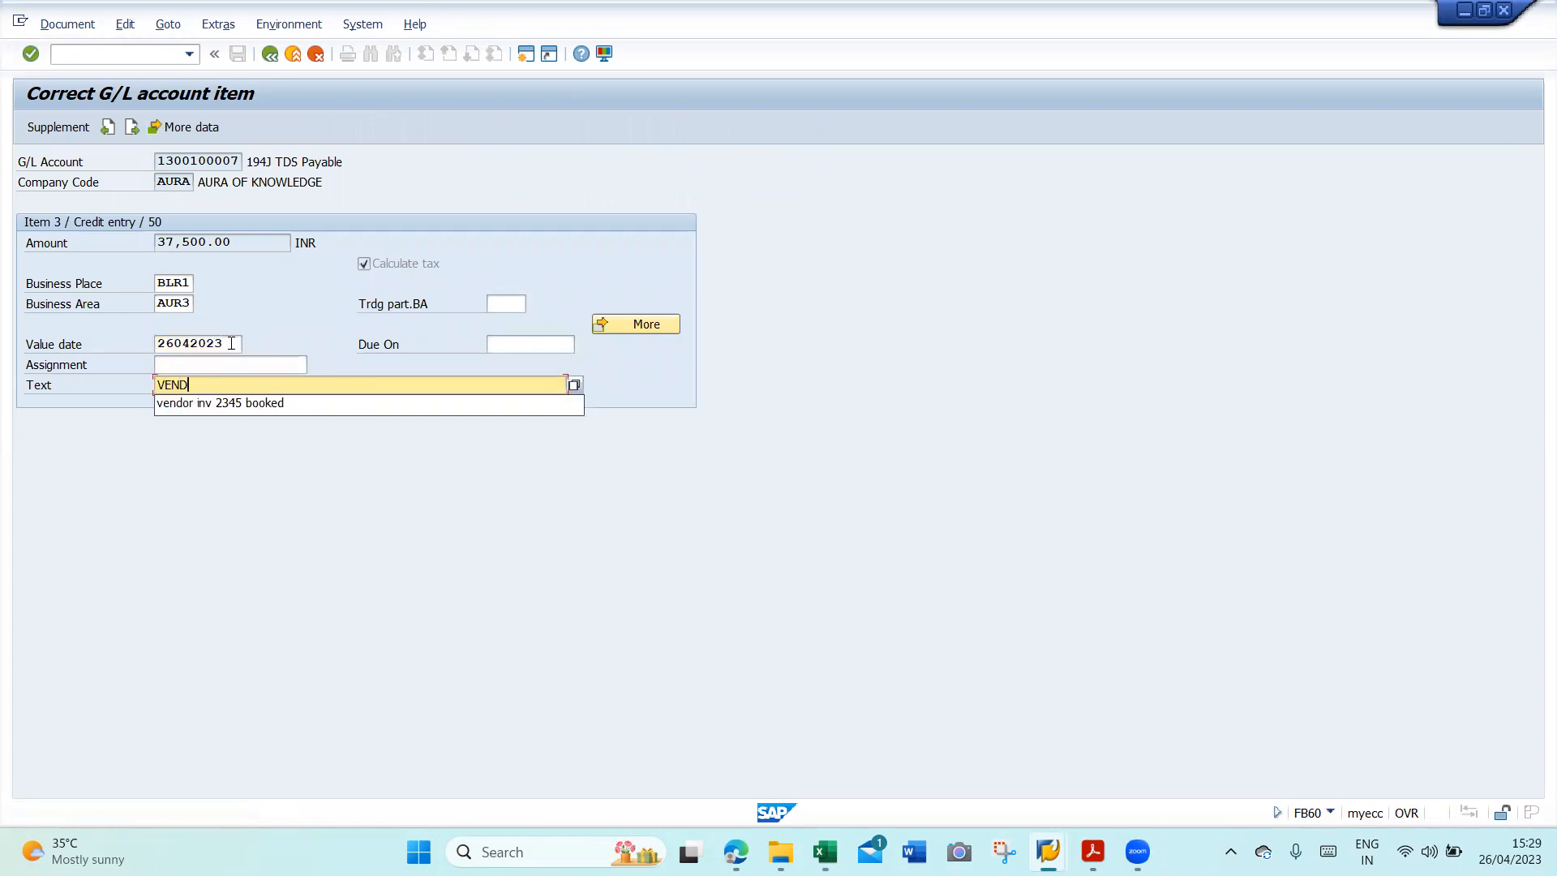
key("BackSpace")
type(" INV")
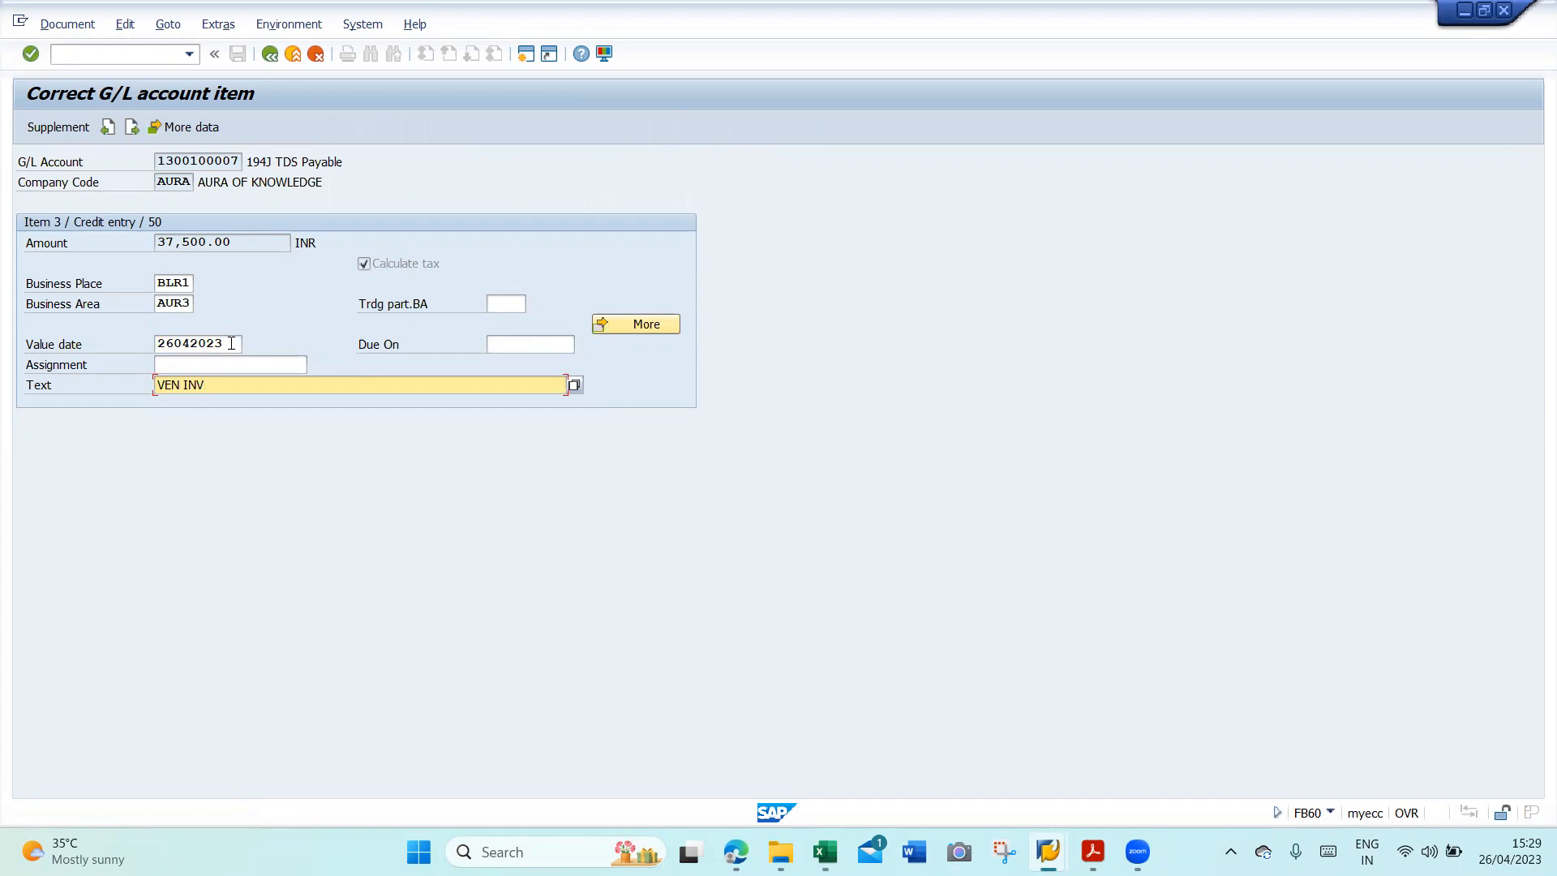
type(" 1 FIELD SETTINGS")
key("Return")
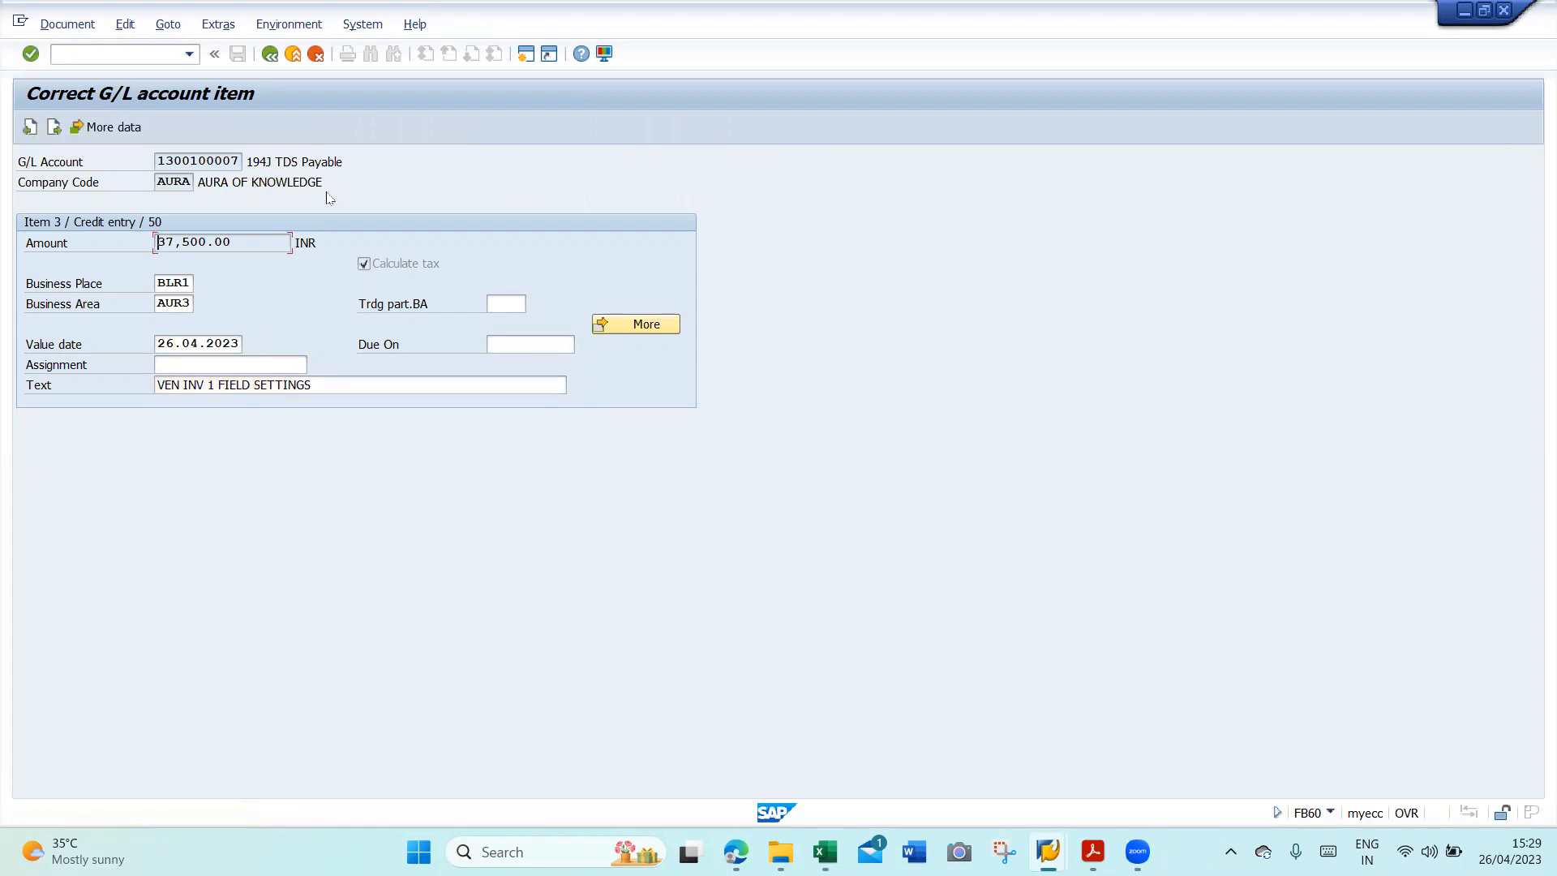
left_click(270, 55)
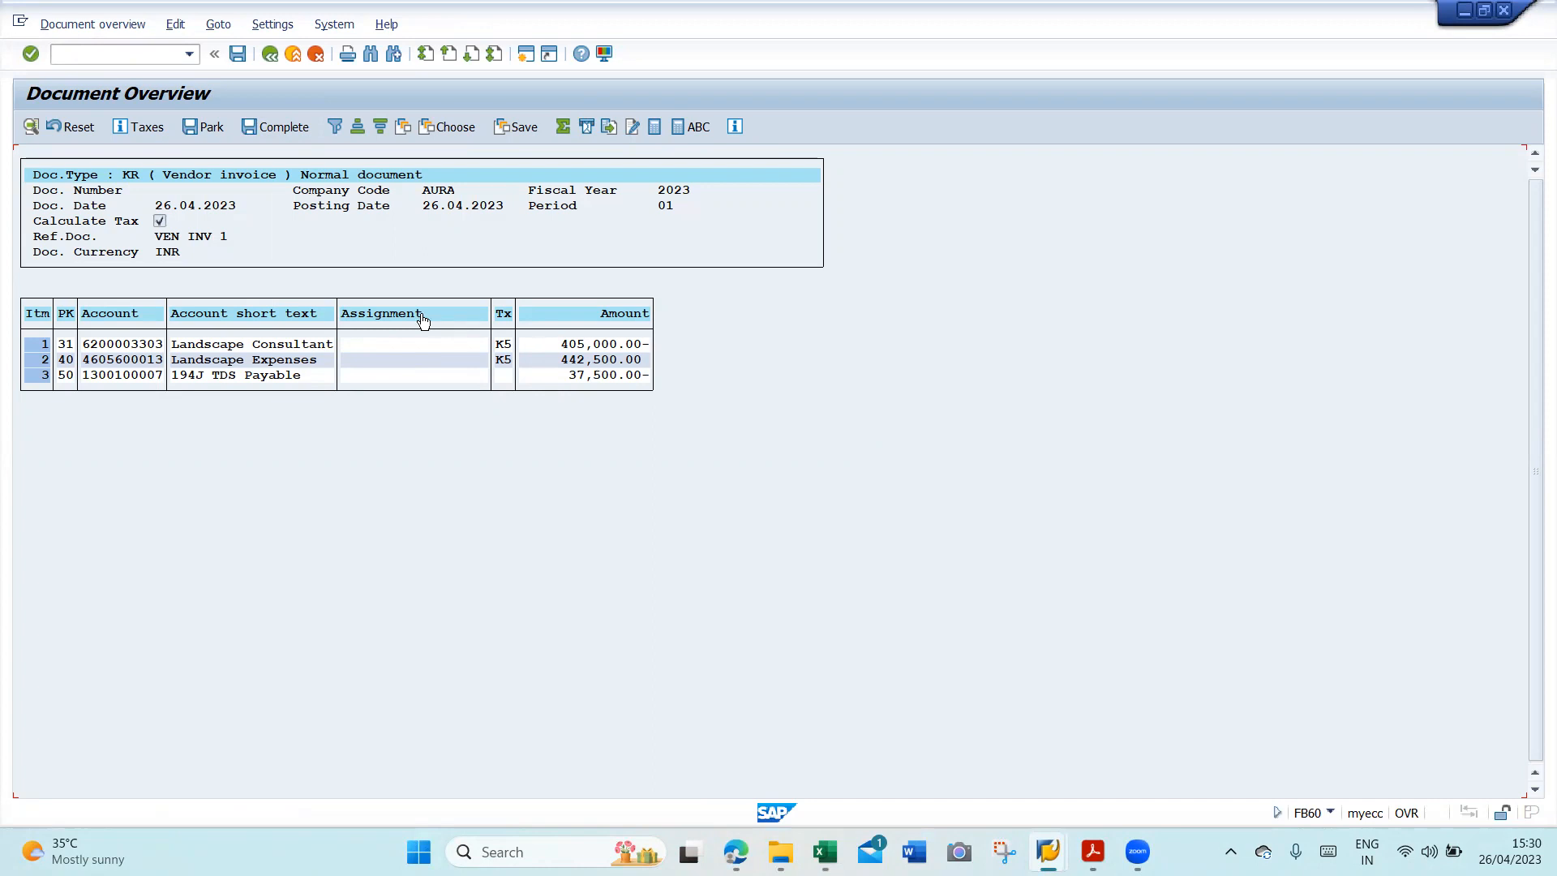
left_click(239, 54)
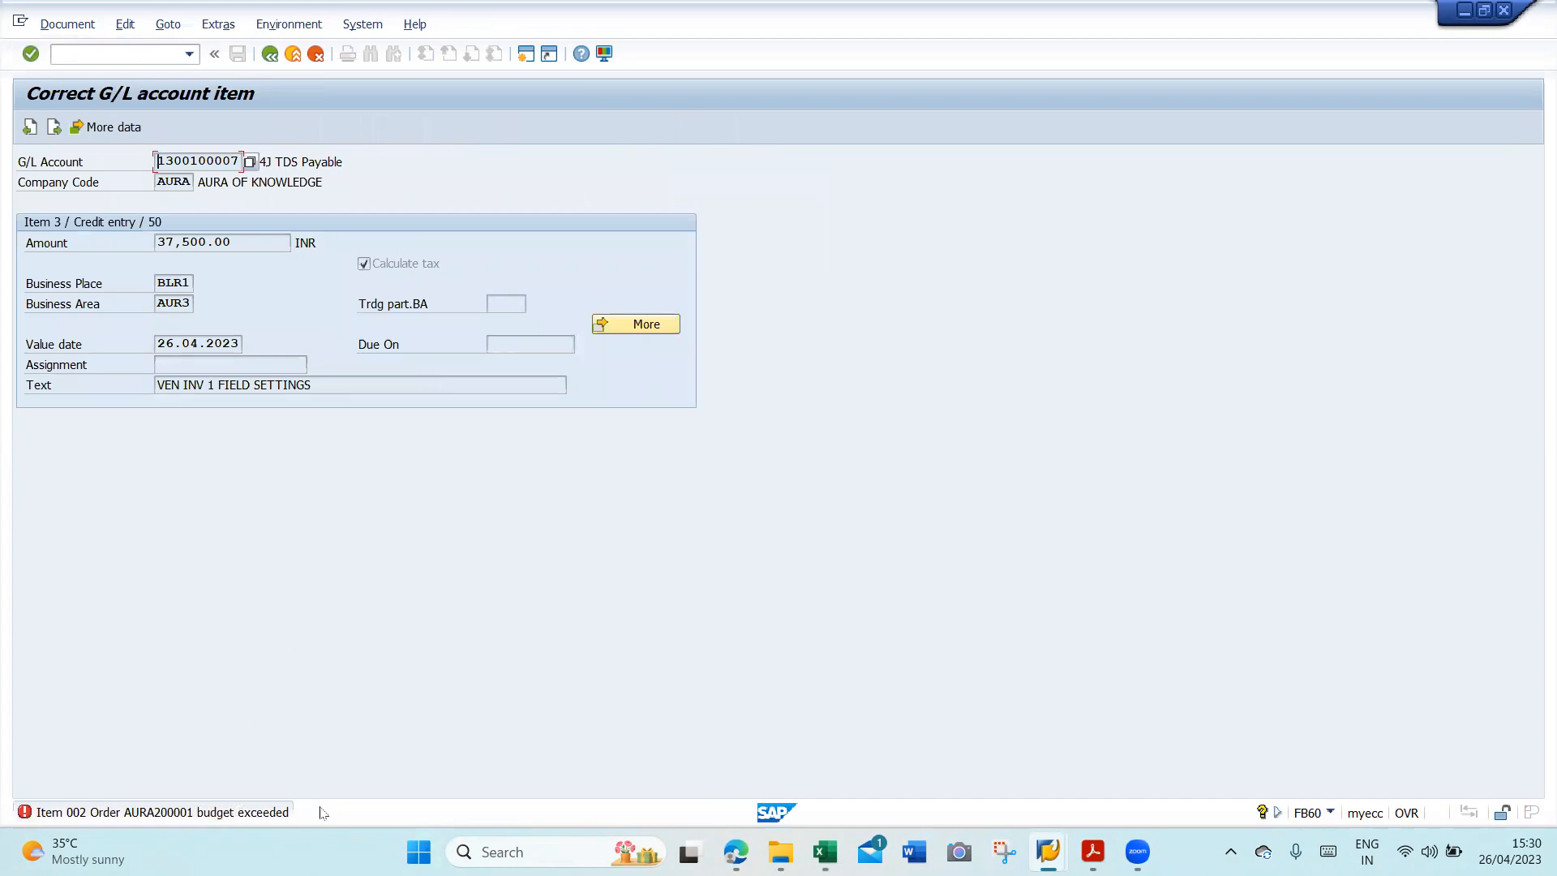
- Start transaction KO22 in a new session and try to open the original budget of the invoice's internal order
left_click(530, 51)
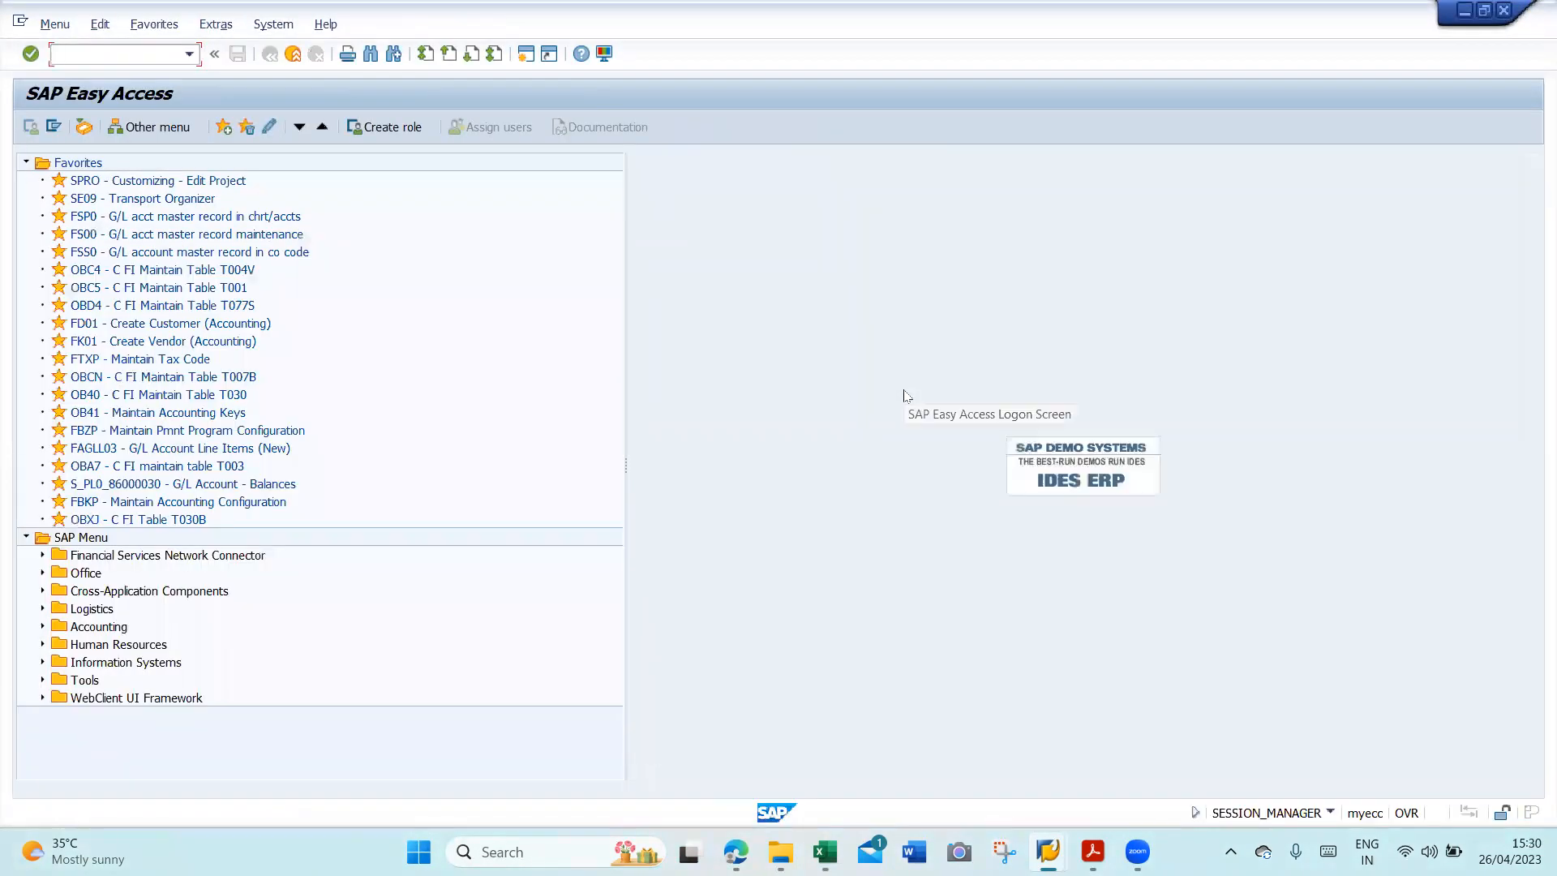
left_click(189, 54)
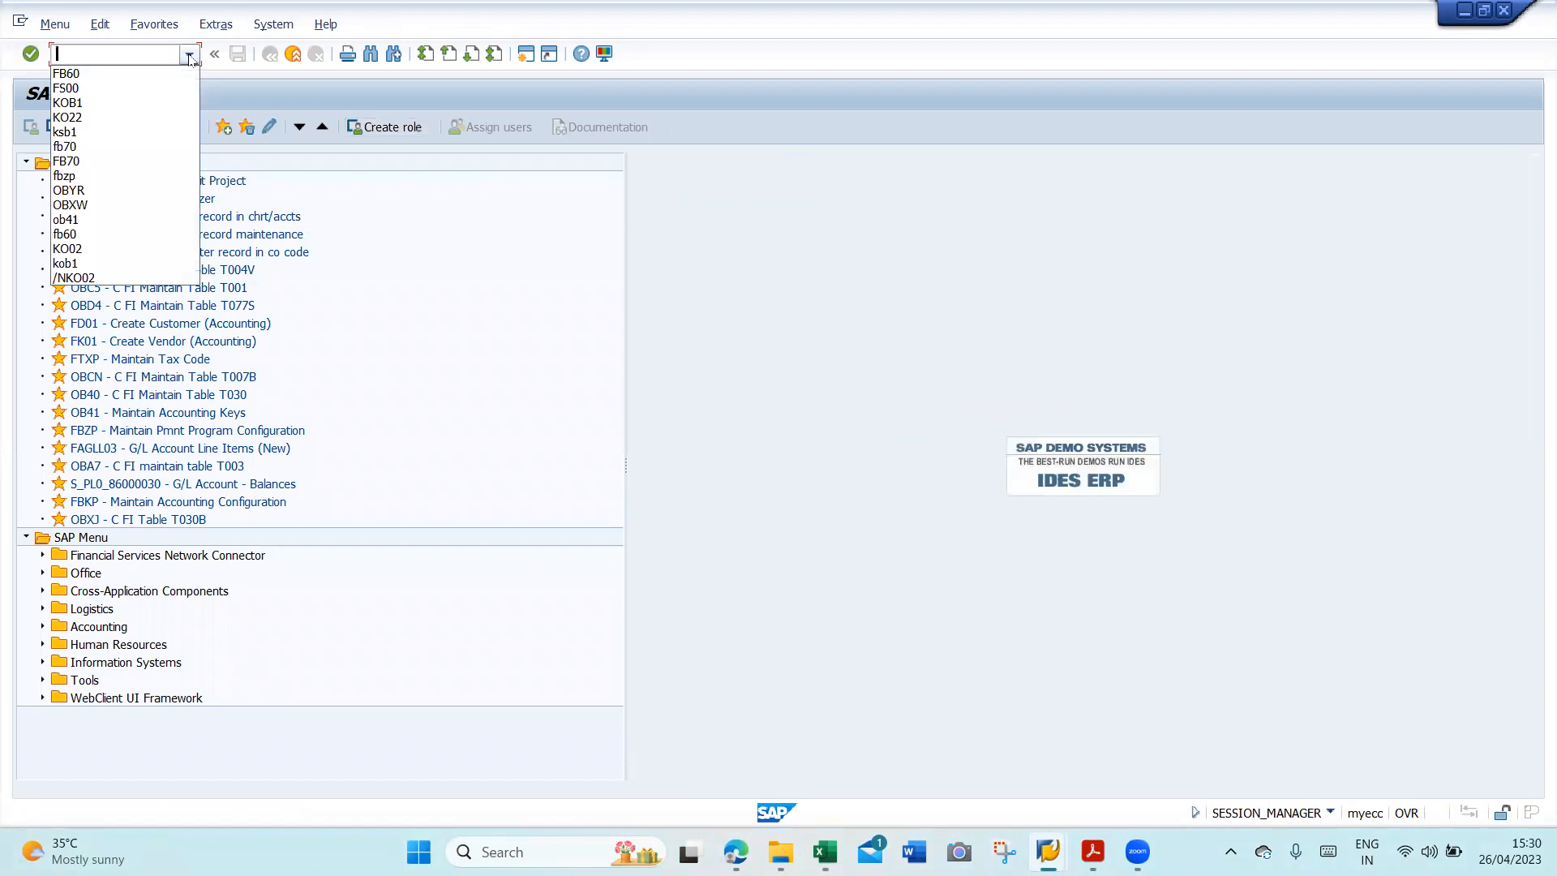
left_click(120, 118)
key("Return")
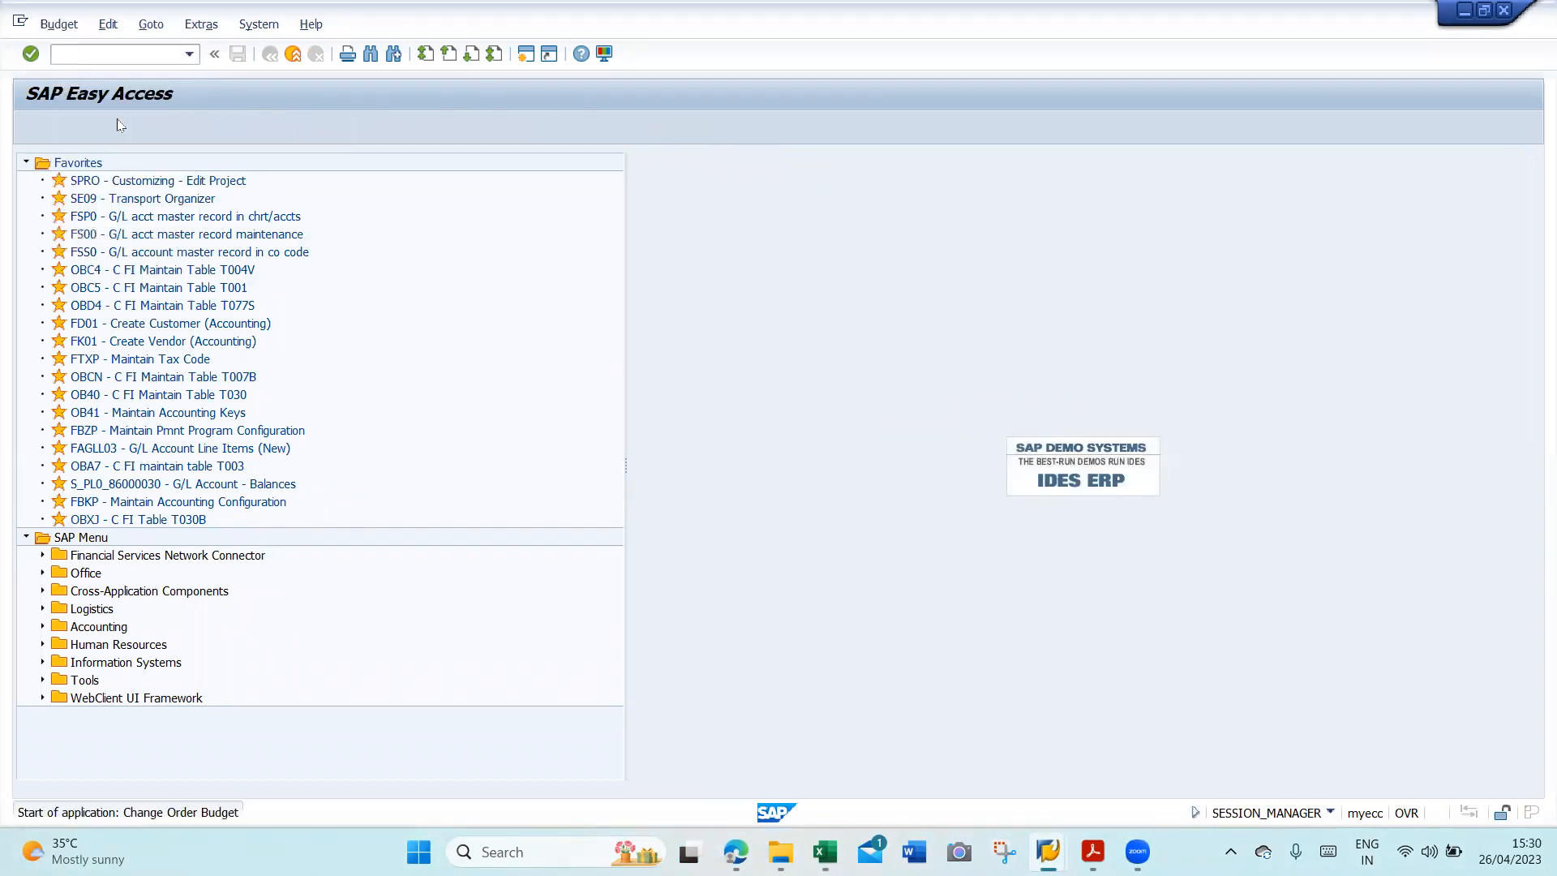
left_click(67, 127)
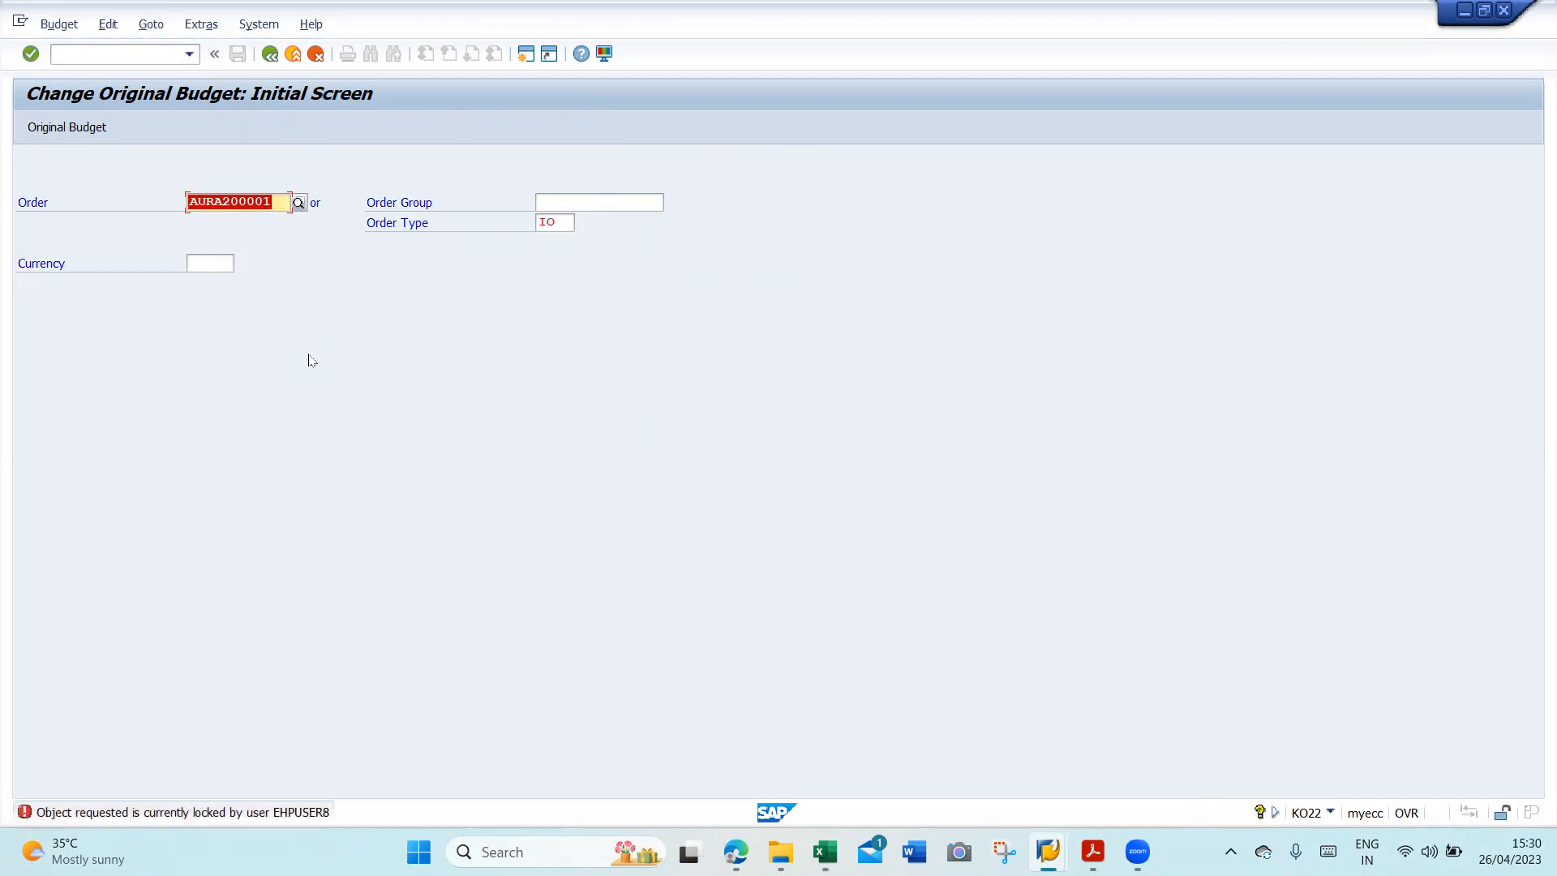
- Discard the simulated vendor invoice and exit its editing so that the internal order is released
key("alt+Tab")
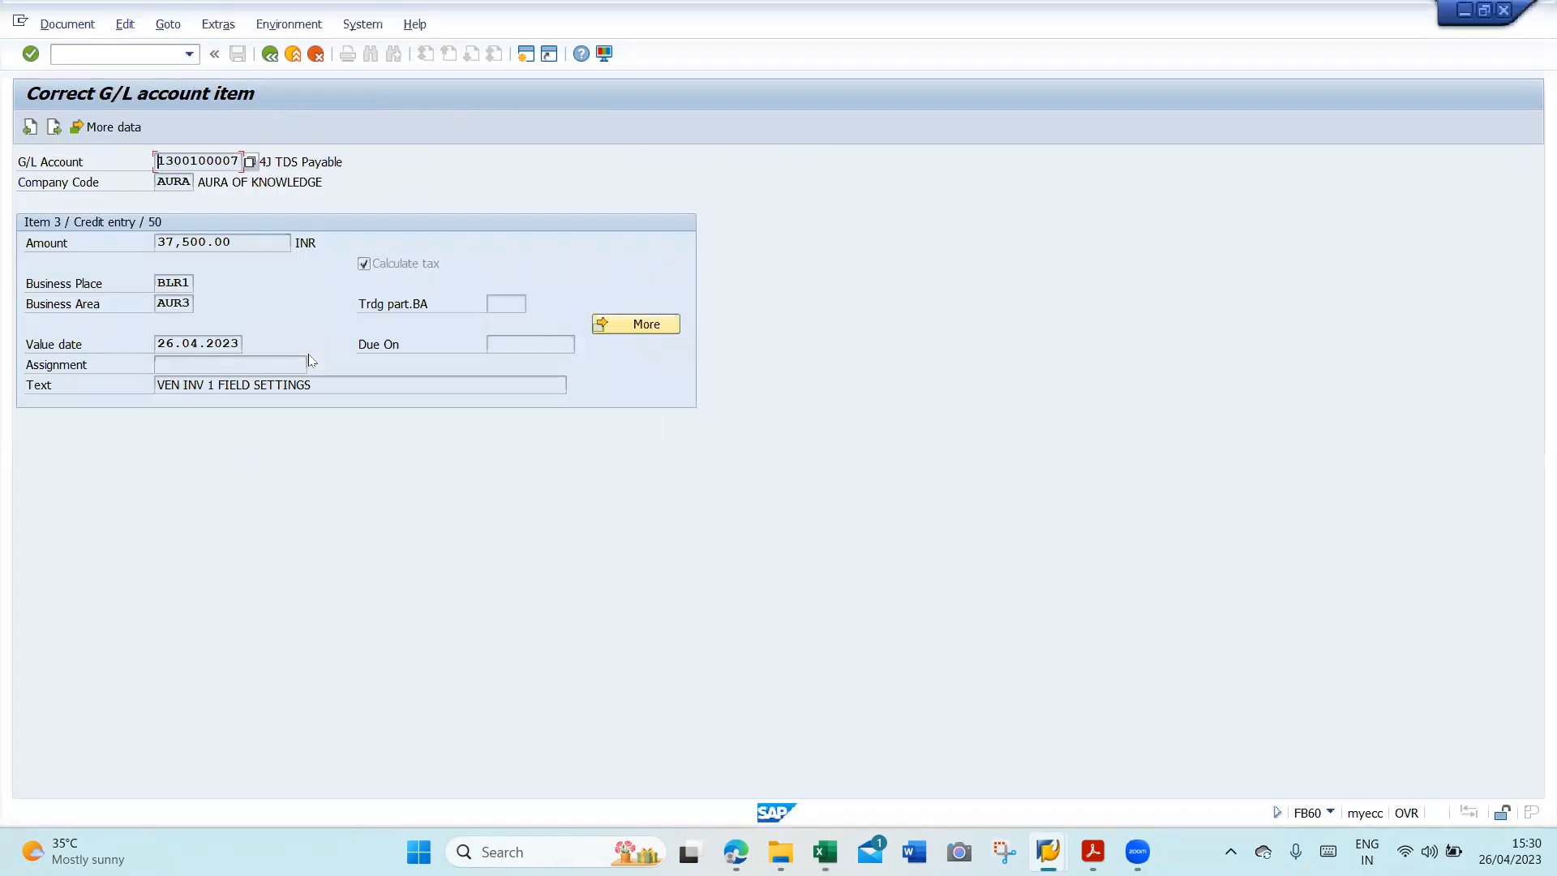
left_click(316, 53)
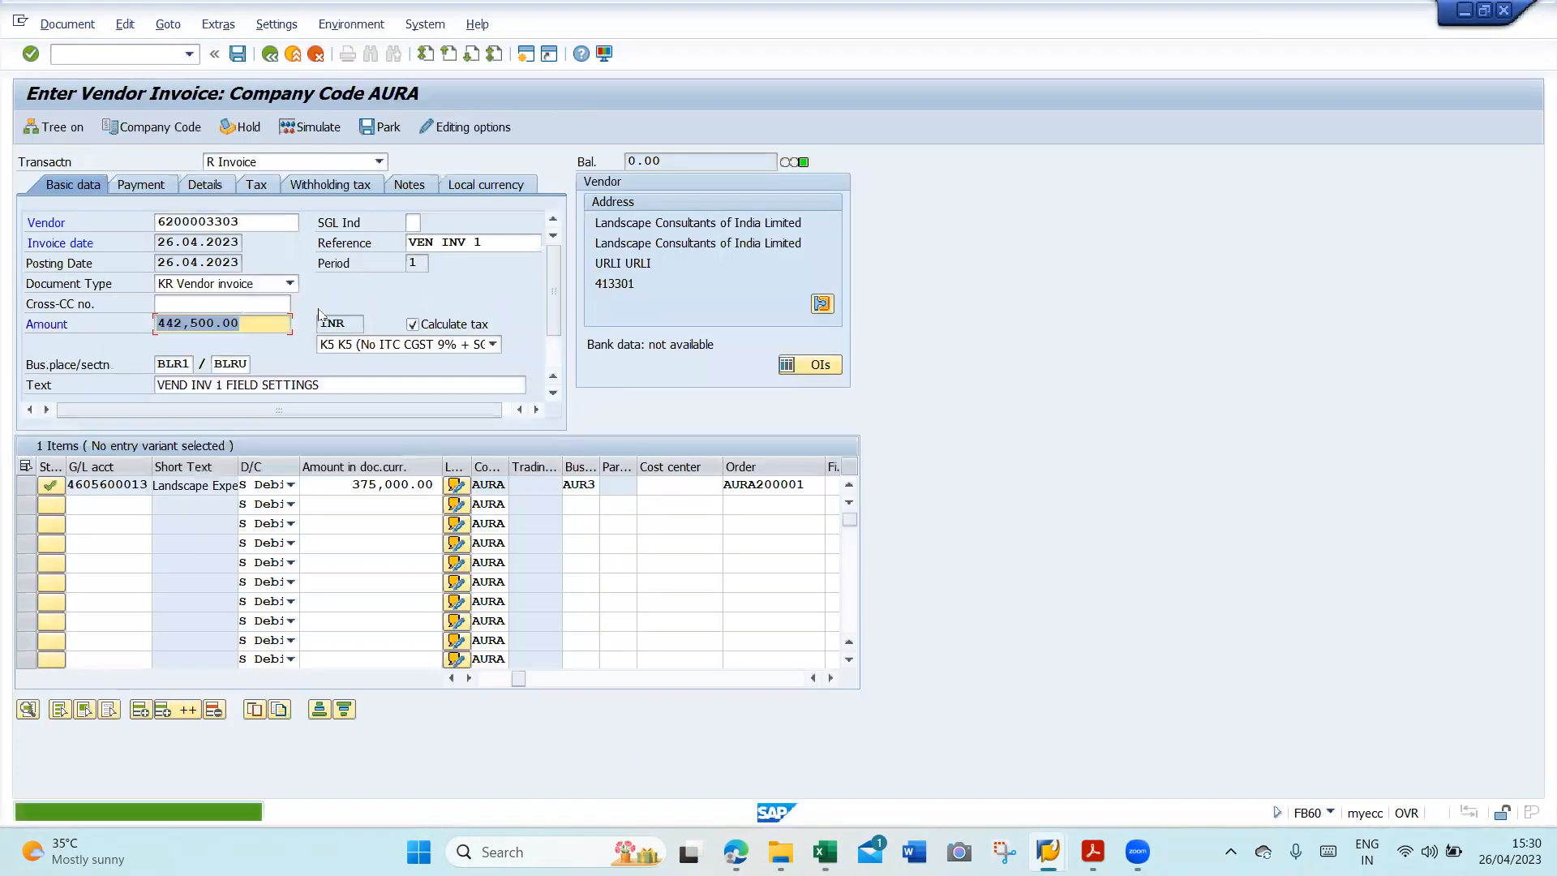
key("alt+Tab")
key("Return")
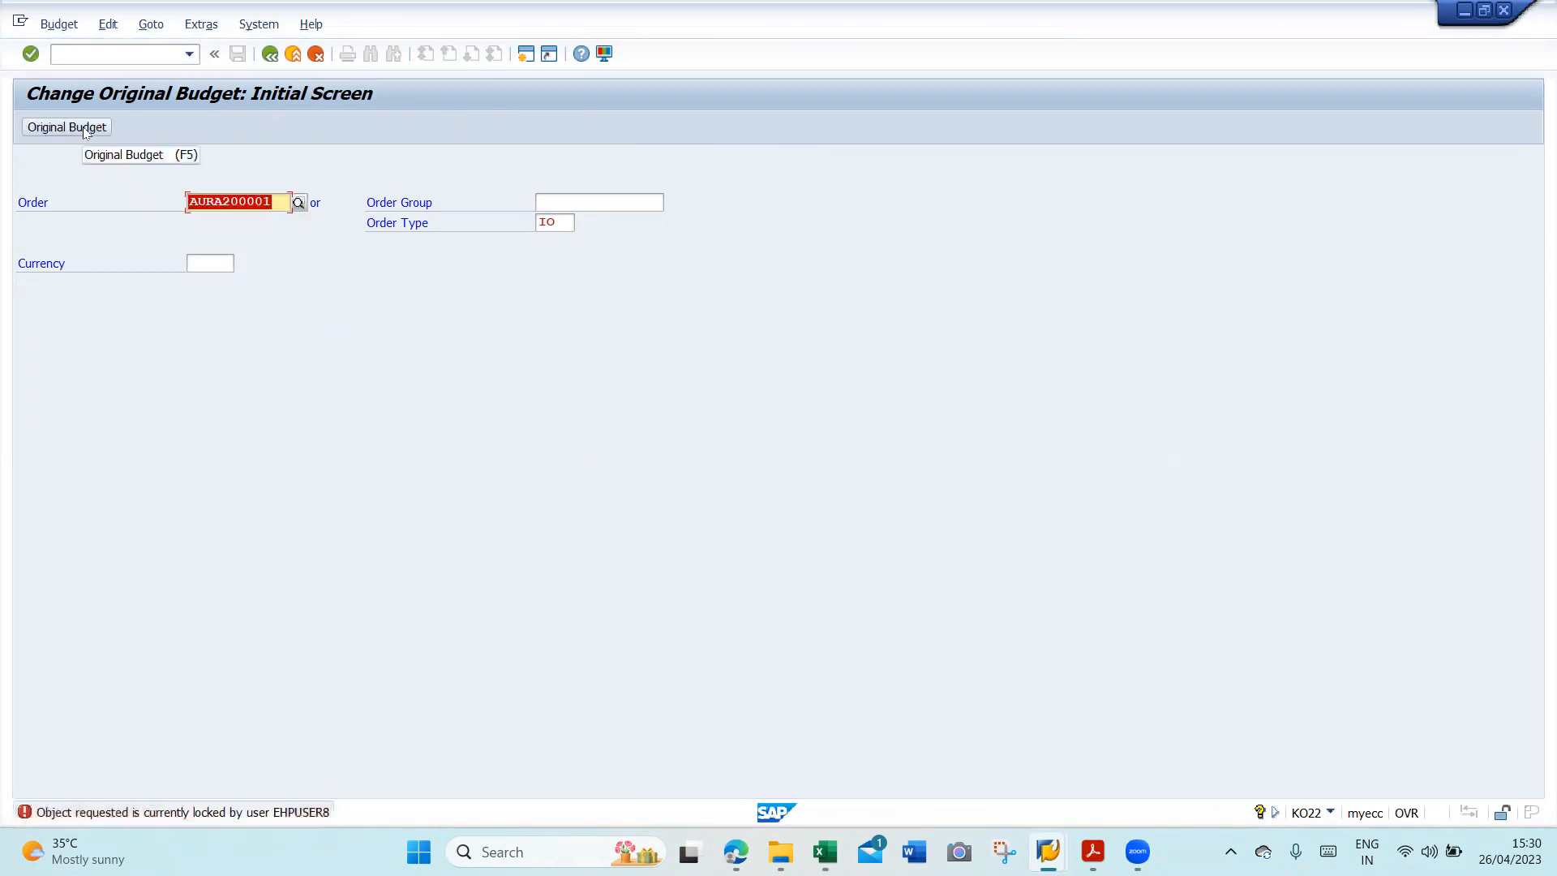
key("alt+Tab")
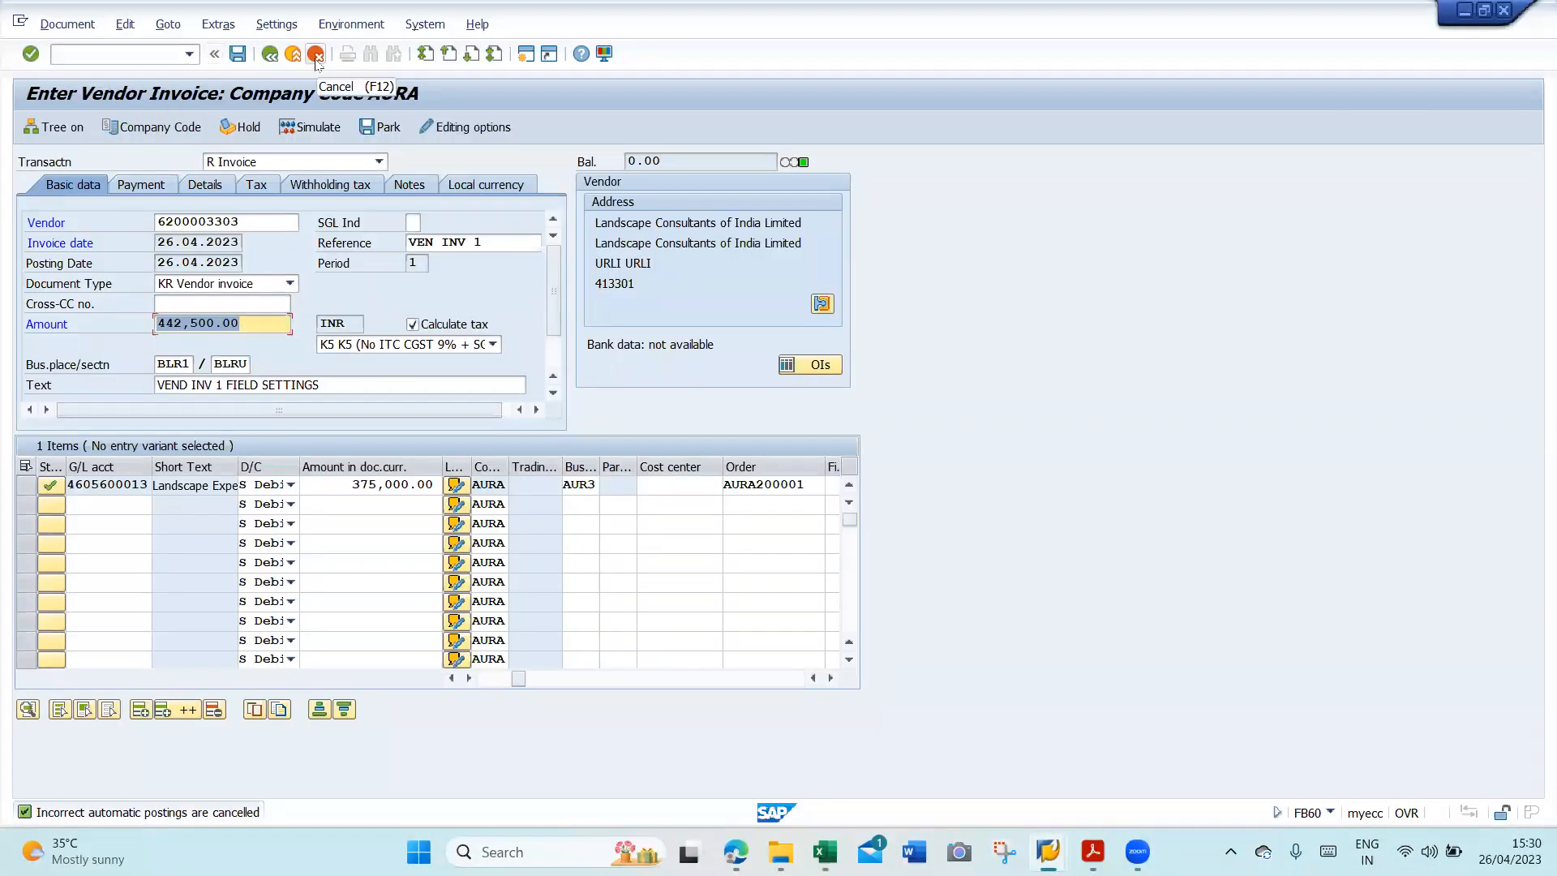
left_click(316, 58)
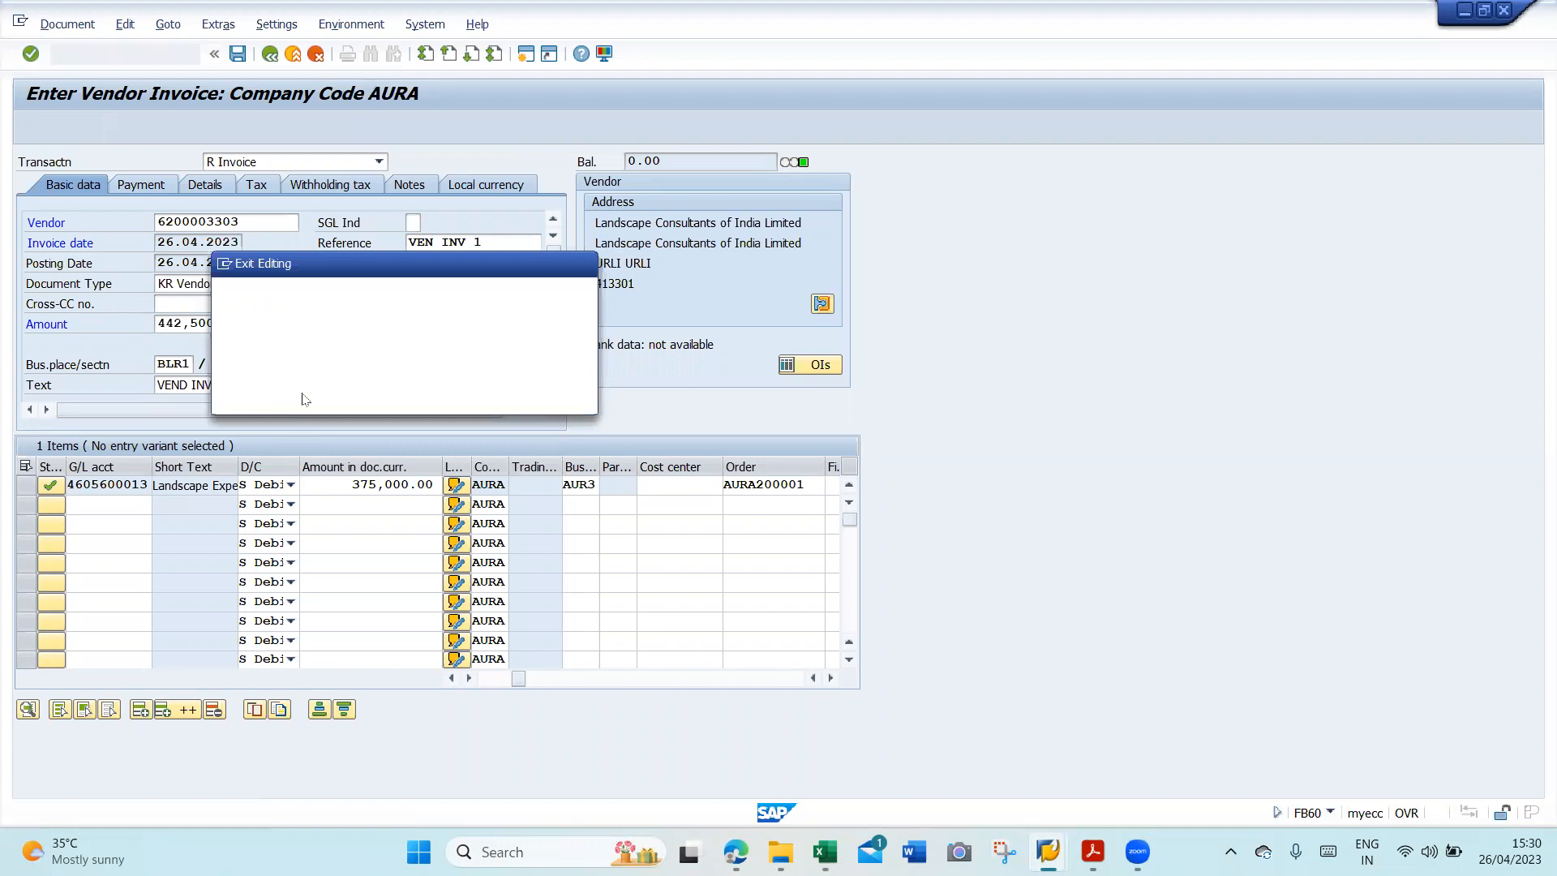
left_click(305, 398)
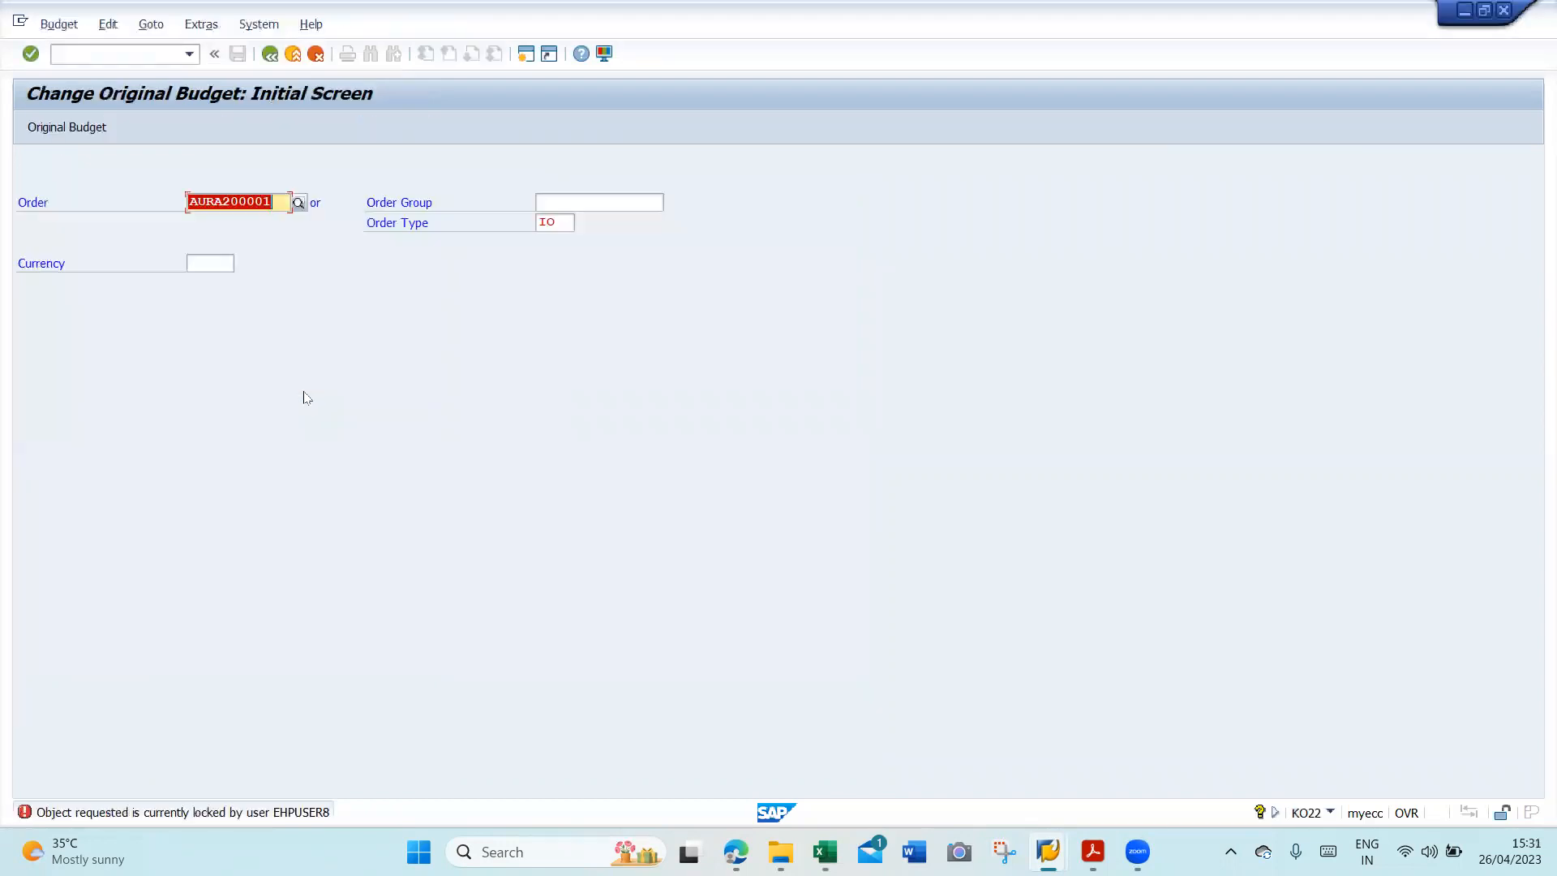
- Open the original budget of the HR Expenses internal order to check its assigned amount, and return to the vendor invoice entry
left_click(70, 130)
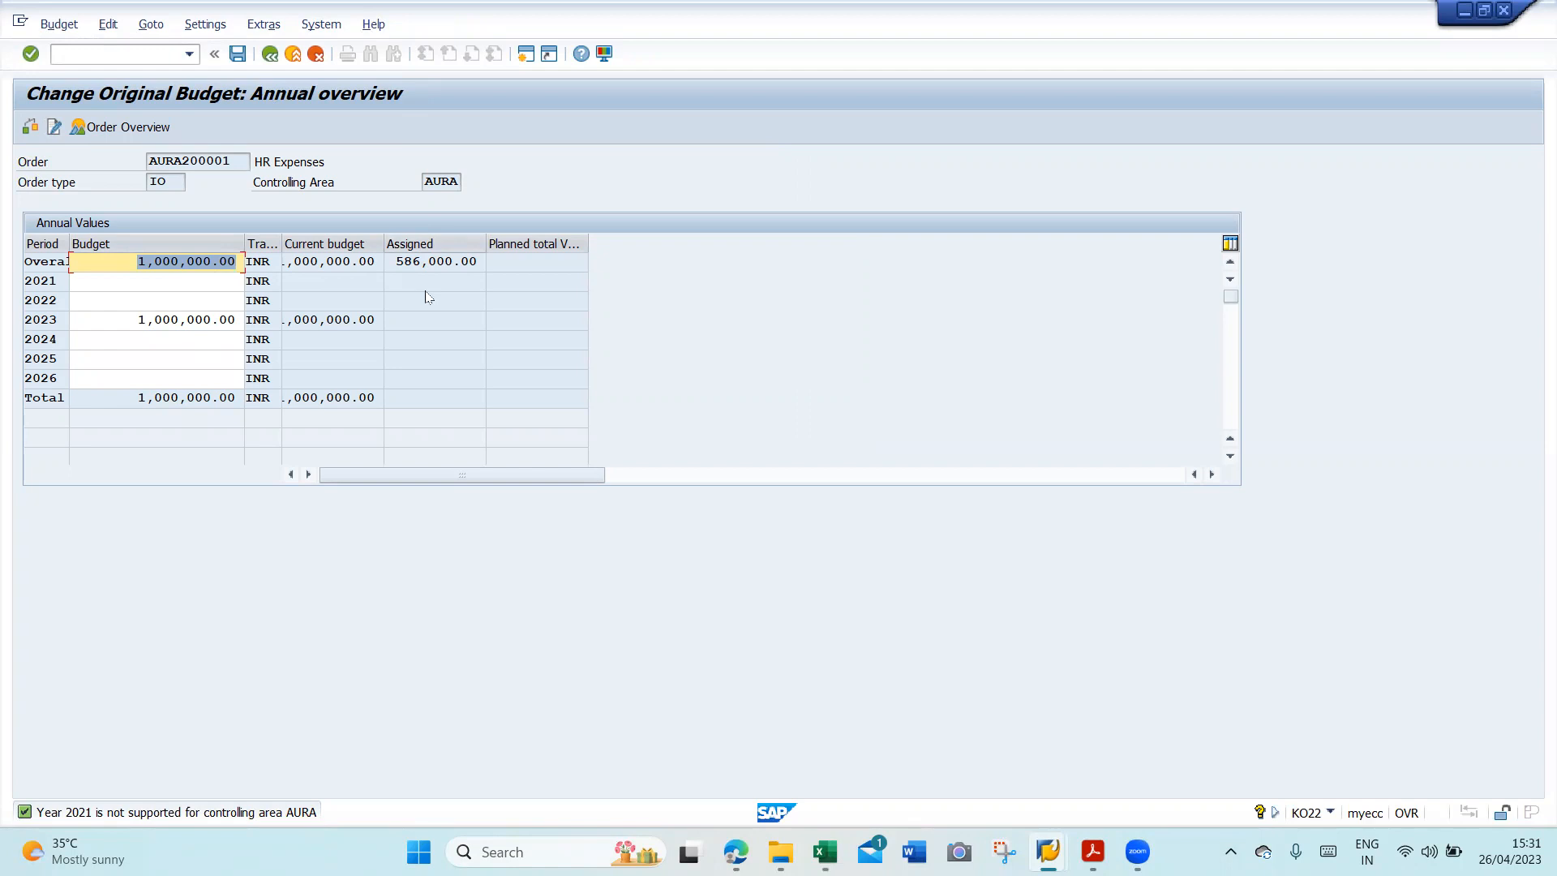
key("alt+Tab")
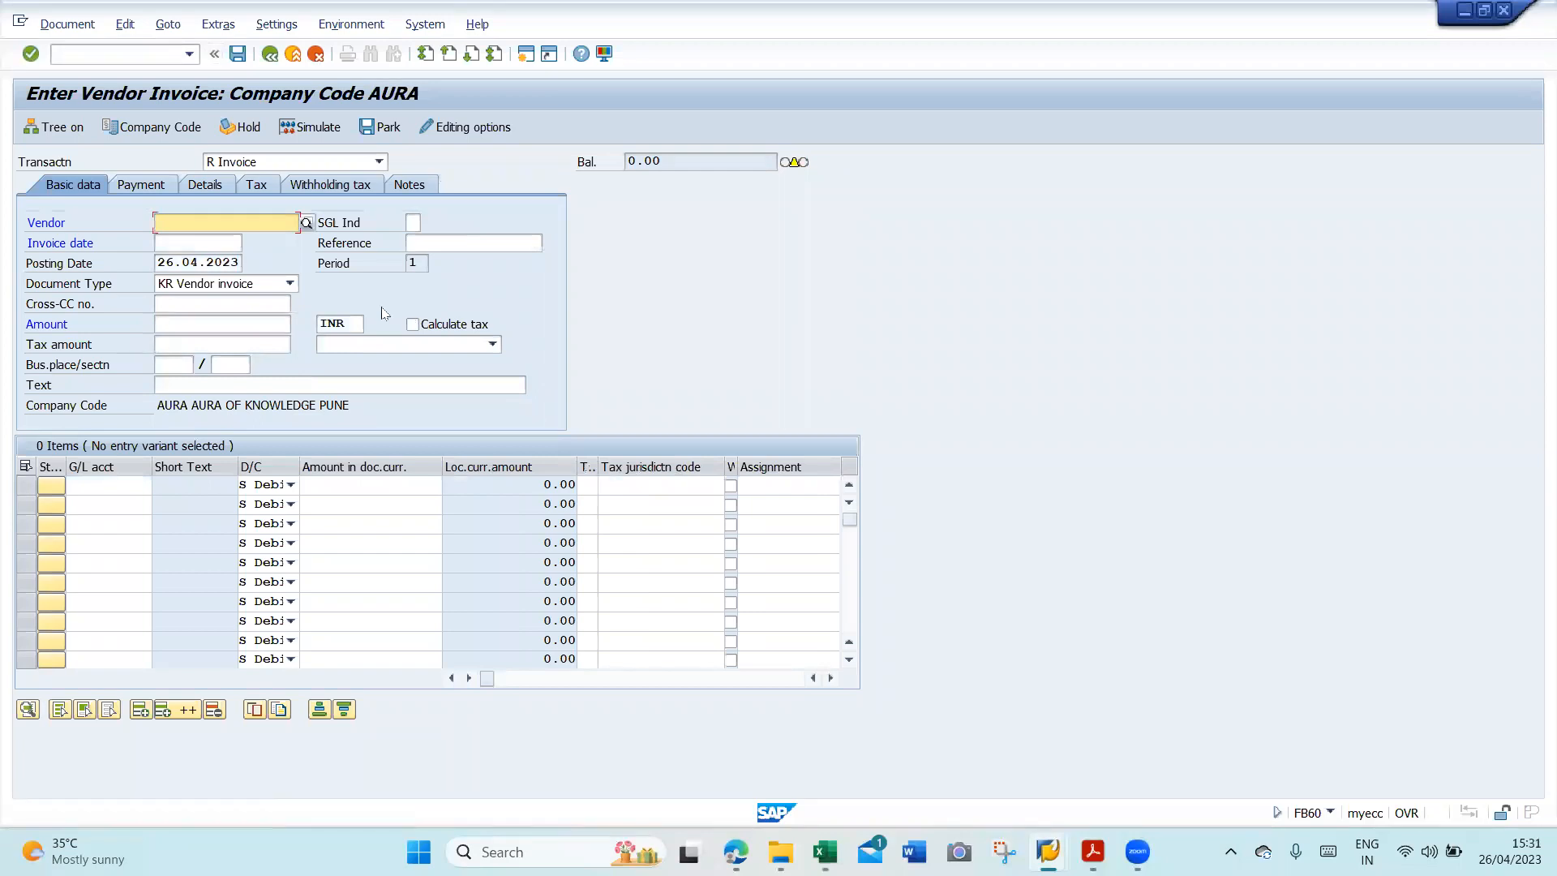
key("alt+Tab")
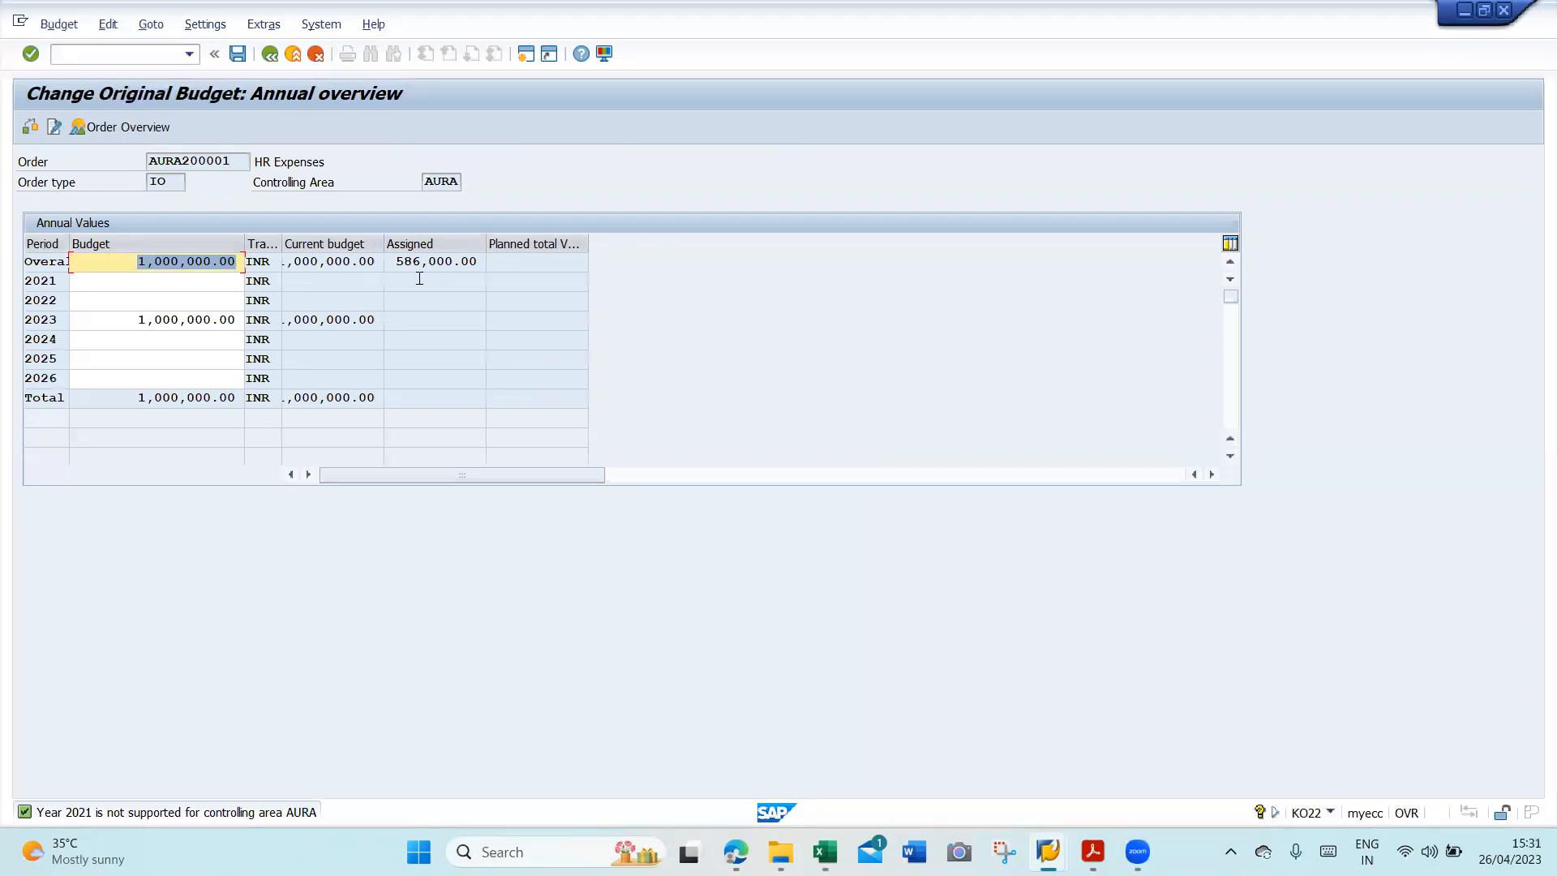
key("alt+Tab")
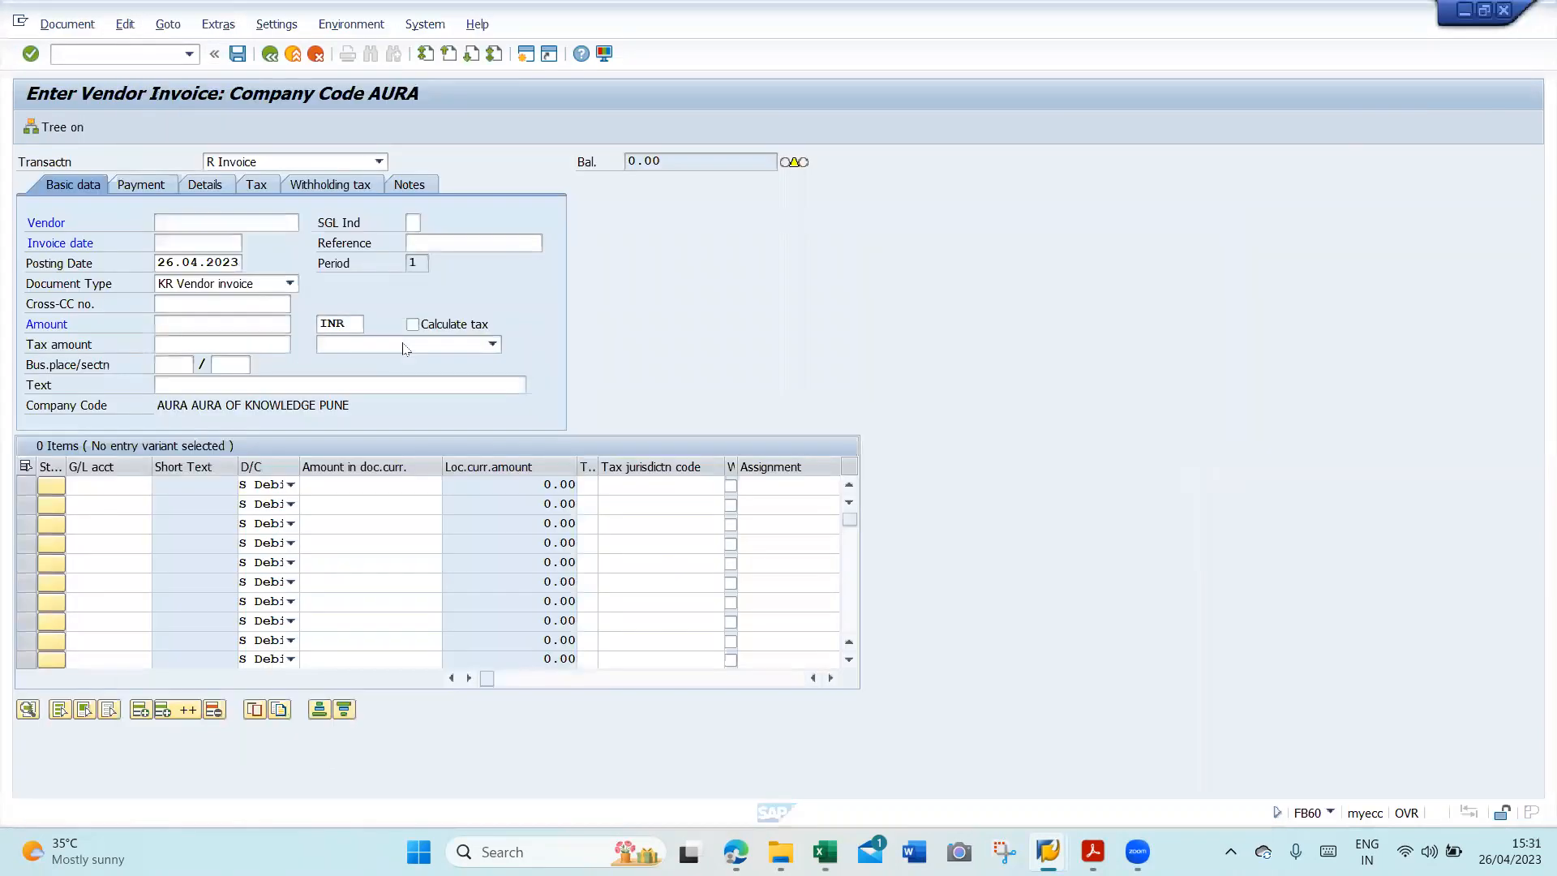
- Enter Landscape Consultants of India Limited as the invoice vendor, invoice date 26042023 and reference VEN INV 1
key("Down")
key("Return")
key("Tab")
key("Tab")
key("Down")
key("Return")
key("Tab")
key("Down")
key("Return")
- Set the invoice amount to 375000 INR and turn on tax calculation
key("Tab")
key("Tab")
key("Tab")
key("Tab")
key("Down")
key("Return")
key("Tab")
key("Tab")
key("space")
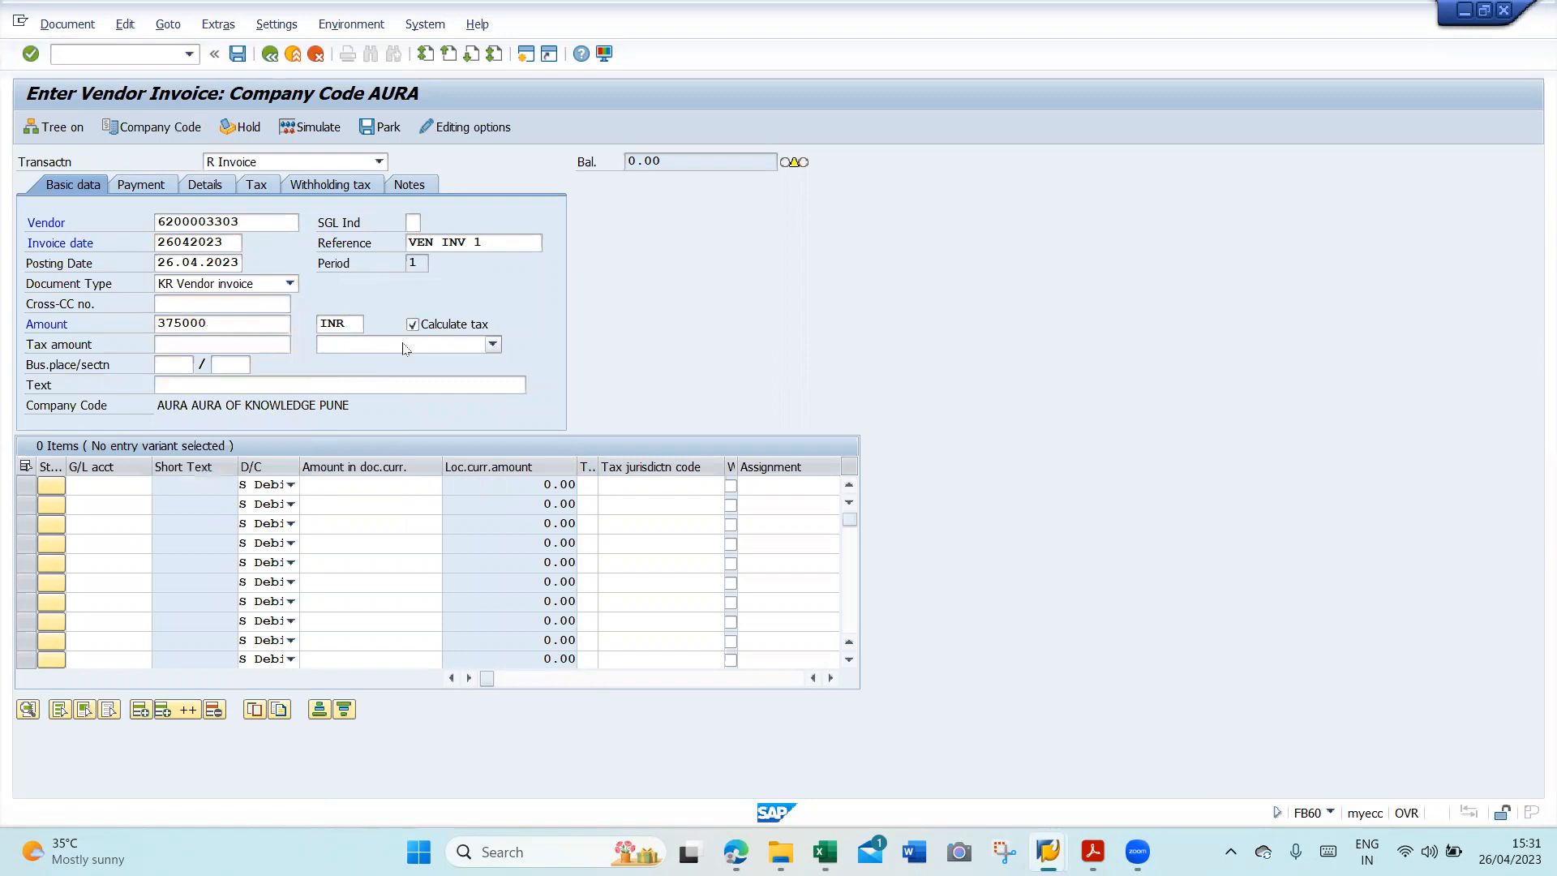
key("Return")
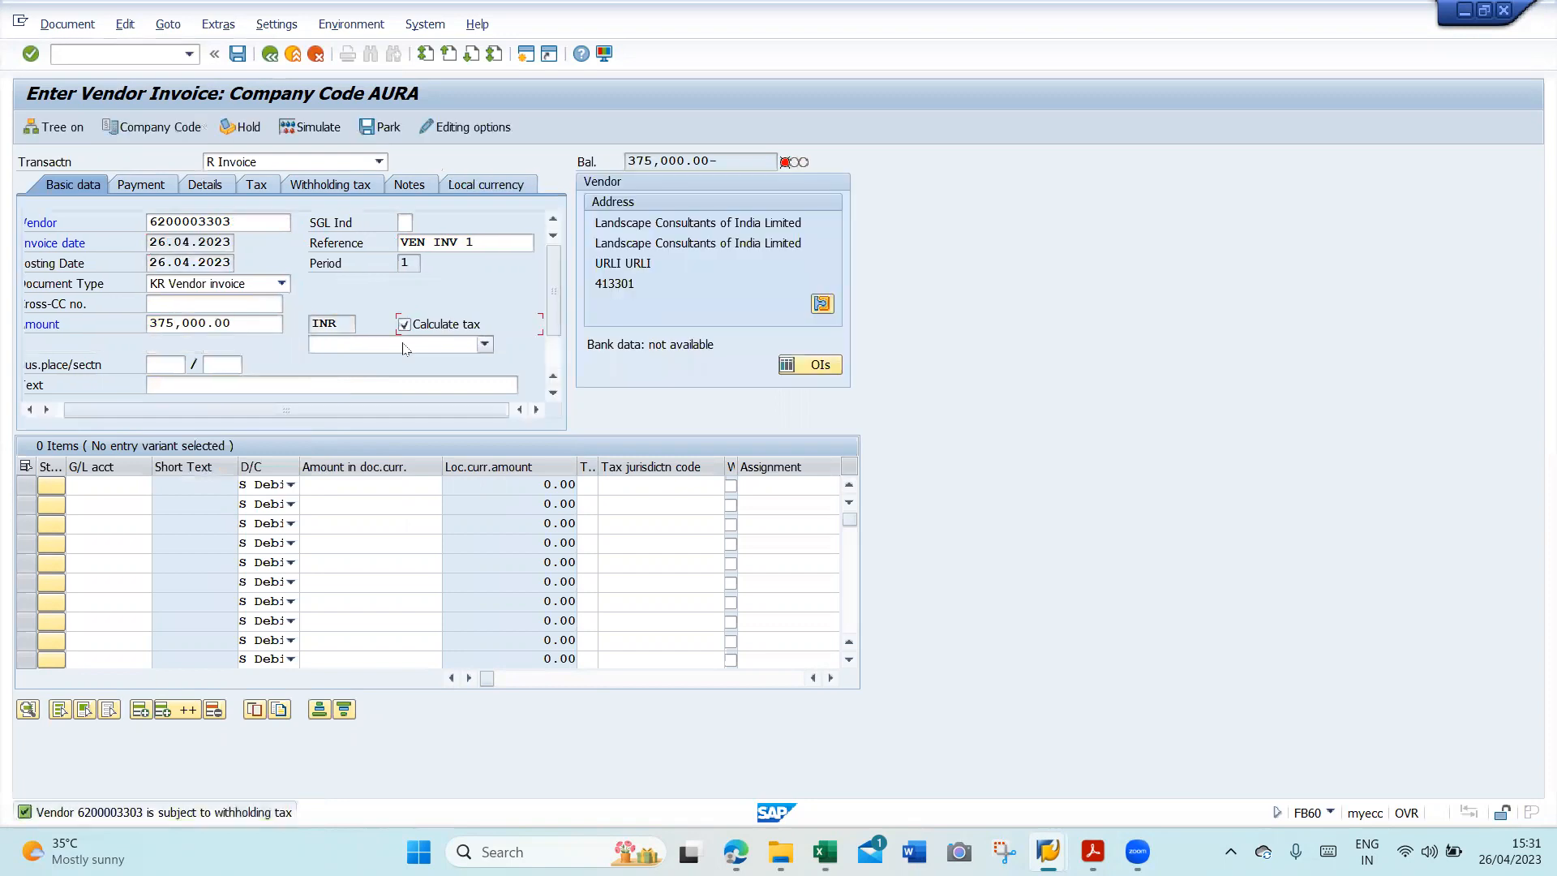
- Set the invoice's tax code to K2 (In CGST 9% + SGST 9%)
left_click(406, 347)
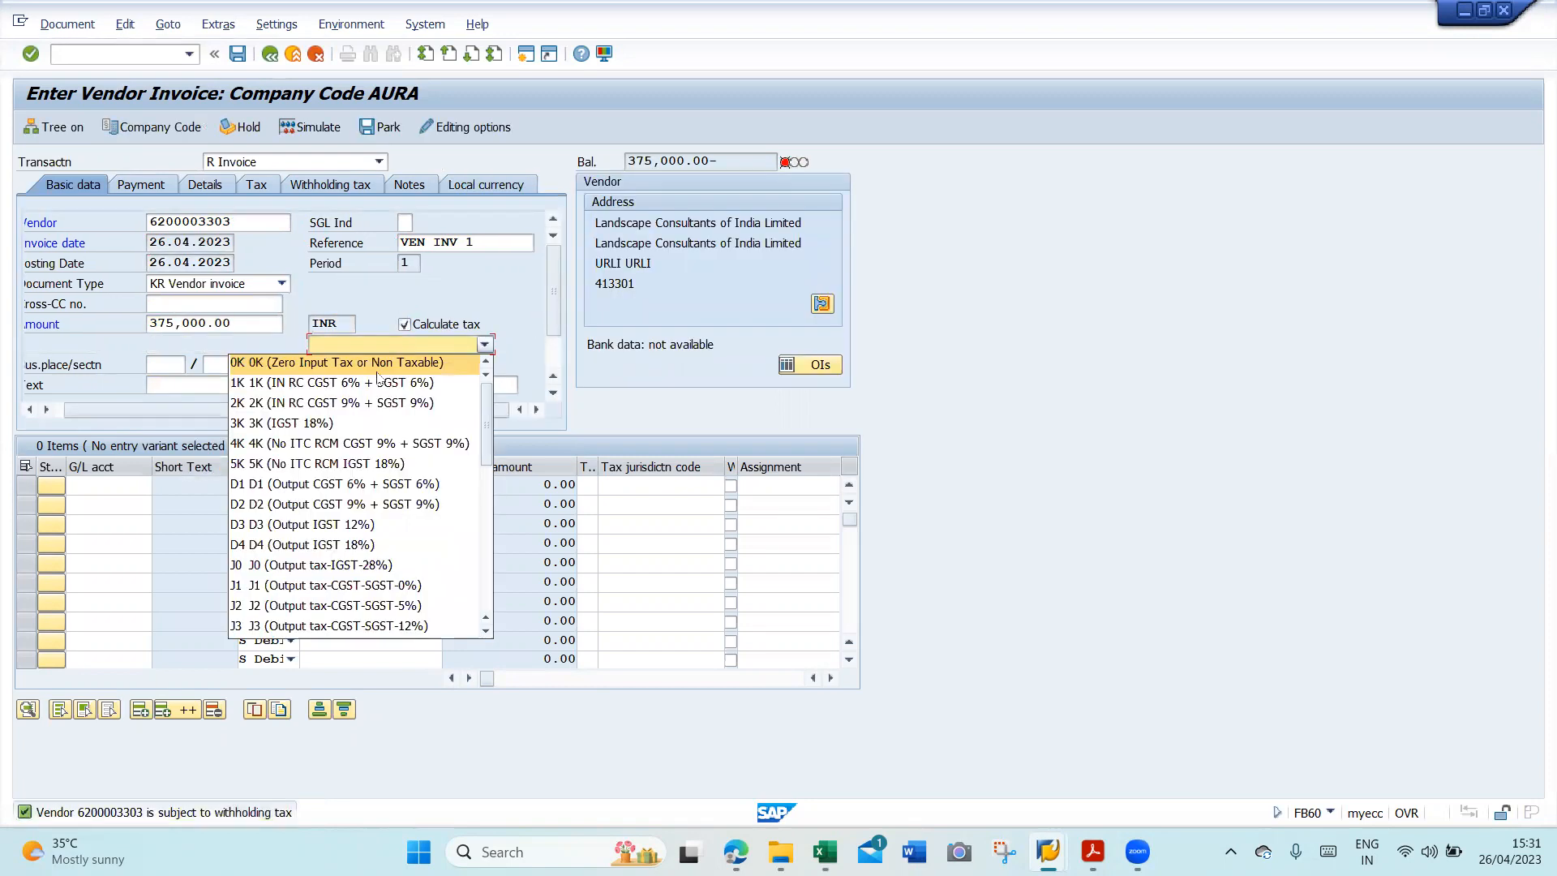
scroll(362, 417, "down", 3)
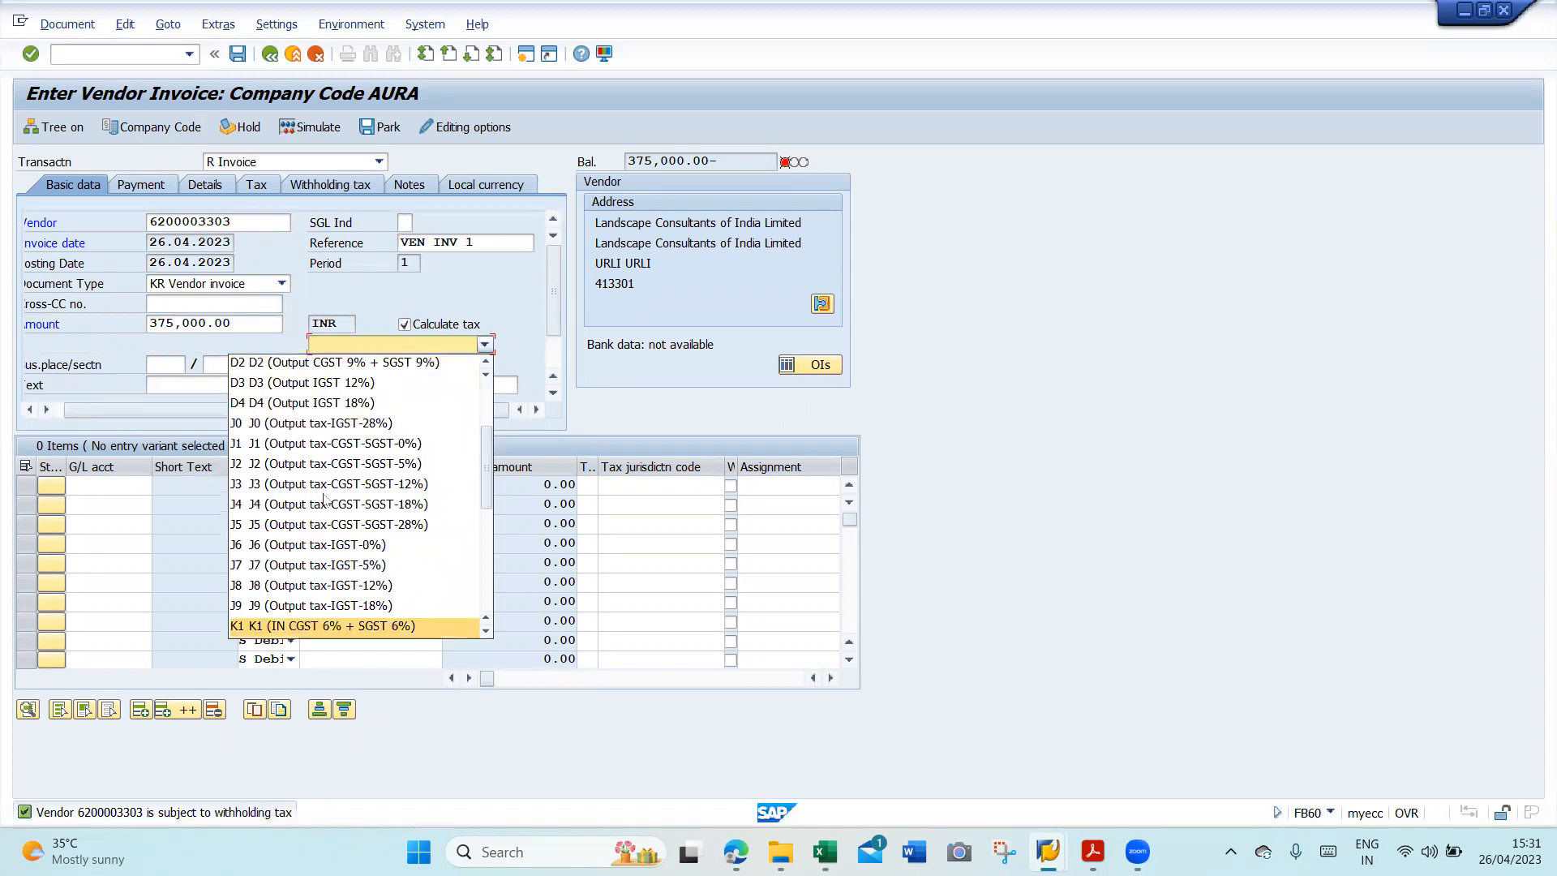
key("Down")
key("Down")
key("Down")
key("Down")
key("Down")
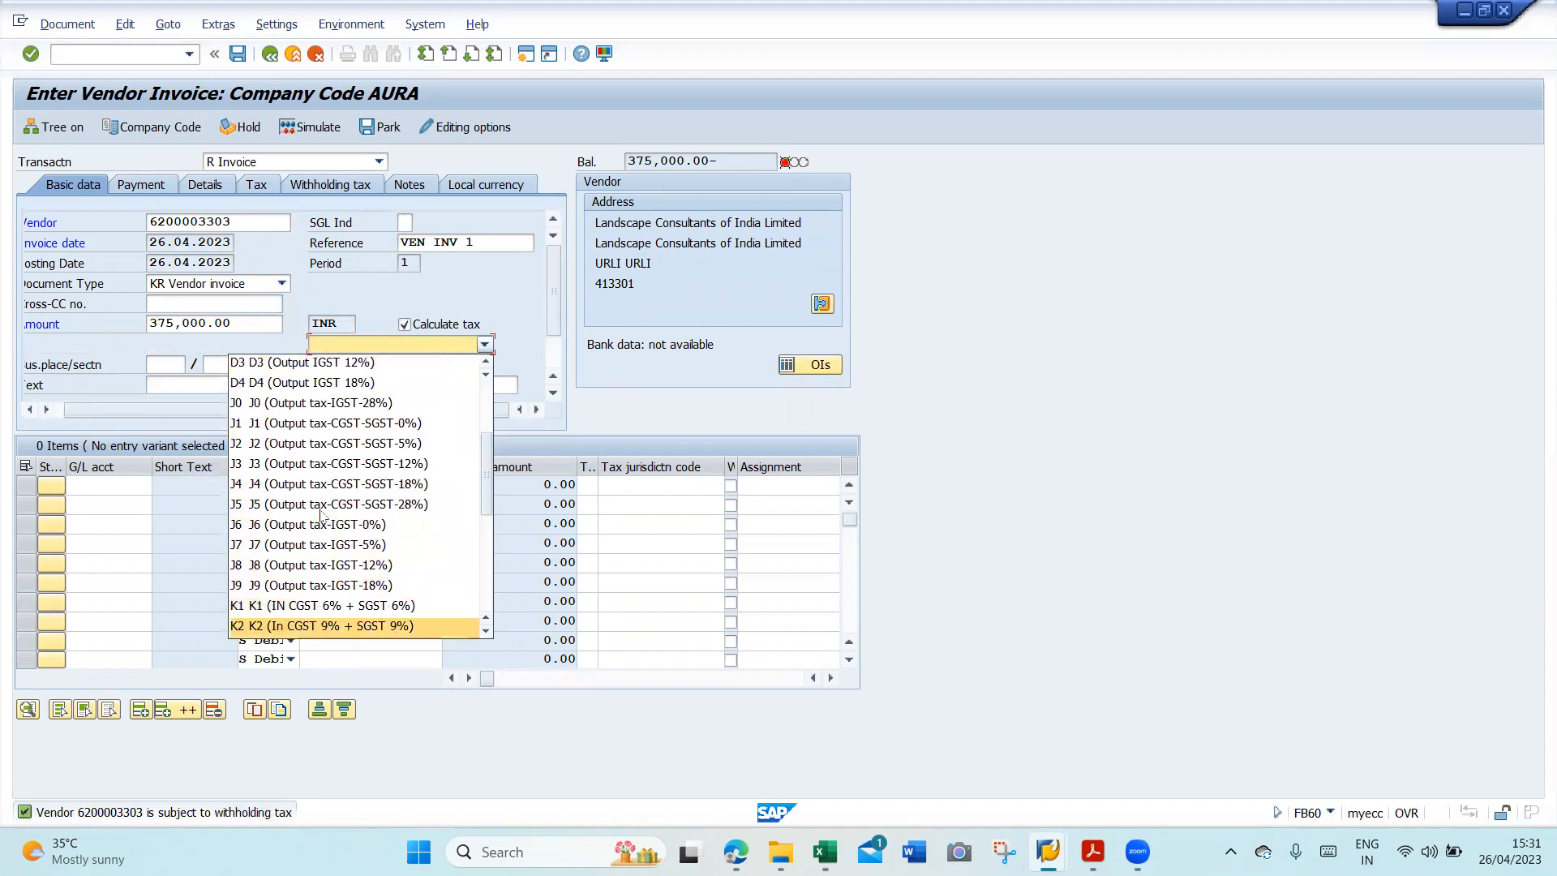
key("Return")
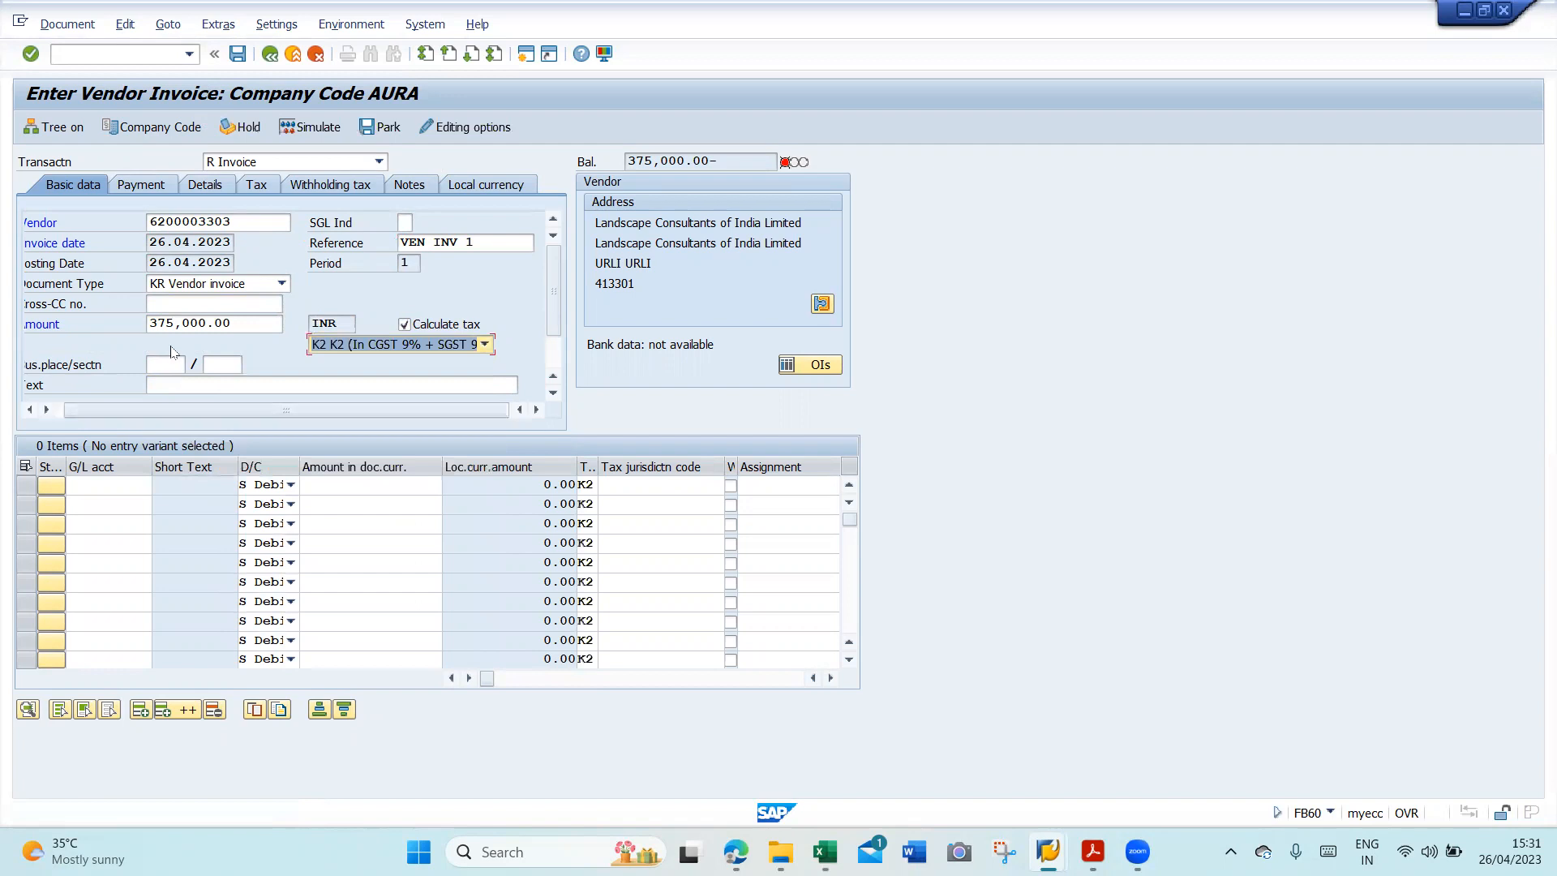
- Enter business place BLR1, section BLRU and the text VEND INV 1 FIELD SETTINGS in the invoice header
left_click(173, 358)
type("BLR1")
key("Tab")
type("BLRU")
key("Tab")
key("Down")
key("Return")
key("Tab")
key("Tab")
key("Tab")
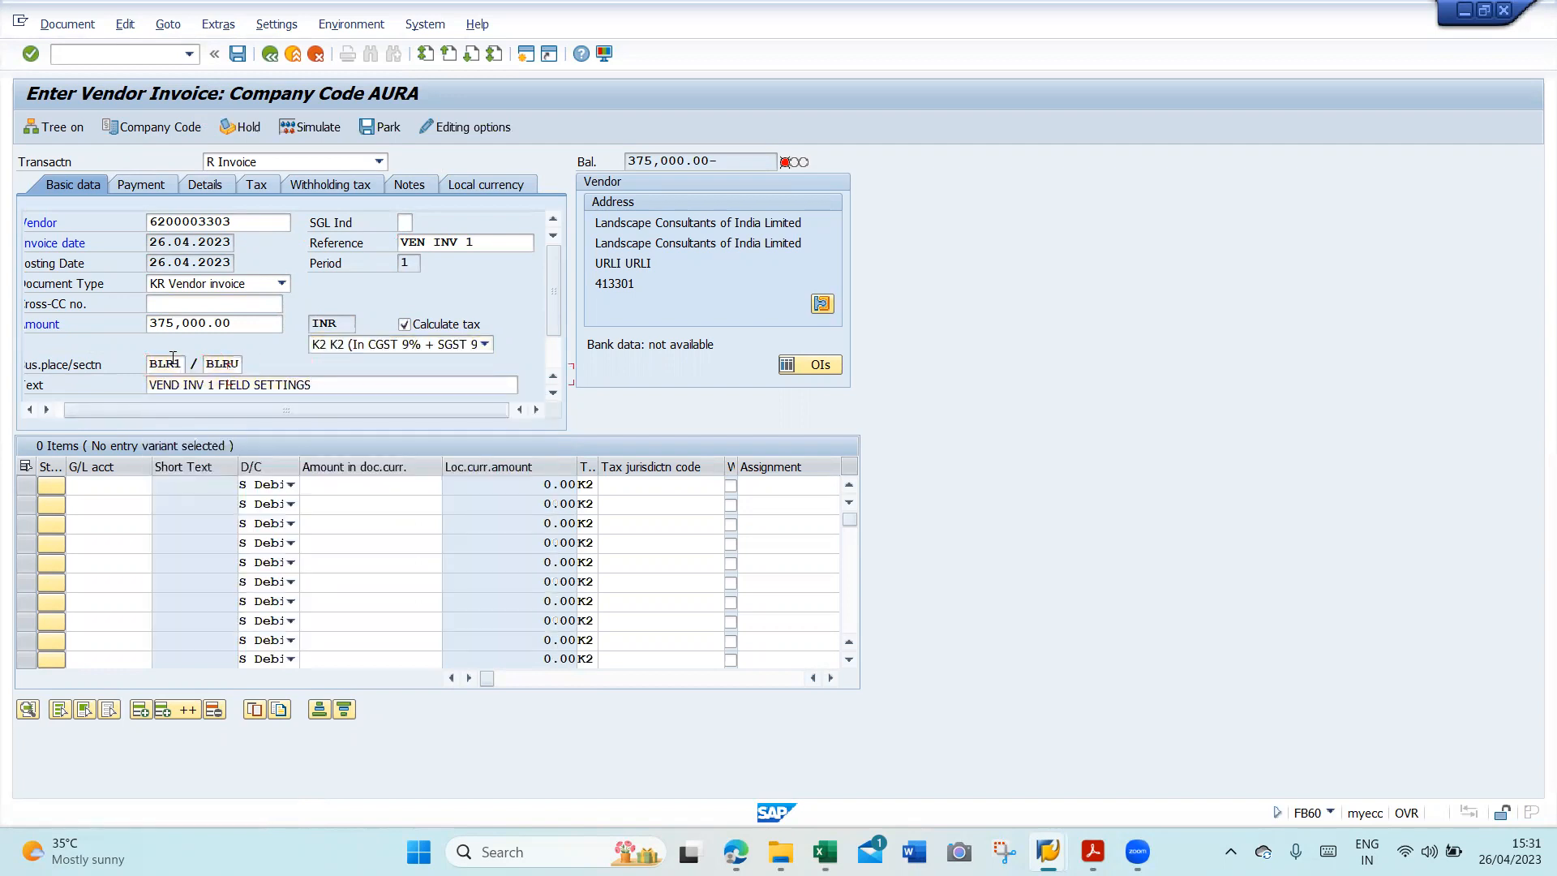
- Add a debit line item for the Landscape Expenses G/L account with an amount of 375000
key("Tab")
key("space")
key("Down")
key("Return")
key("Tab")
key("Tab")
key("space")
key("Down")
key("Return")
key("Tab")
key("Tab")
key("Tab")
key("Tab")
key("Tab")
key("Tab")
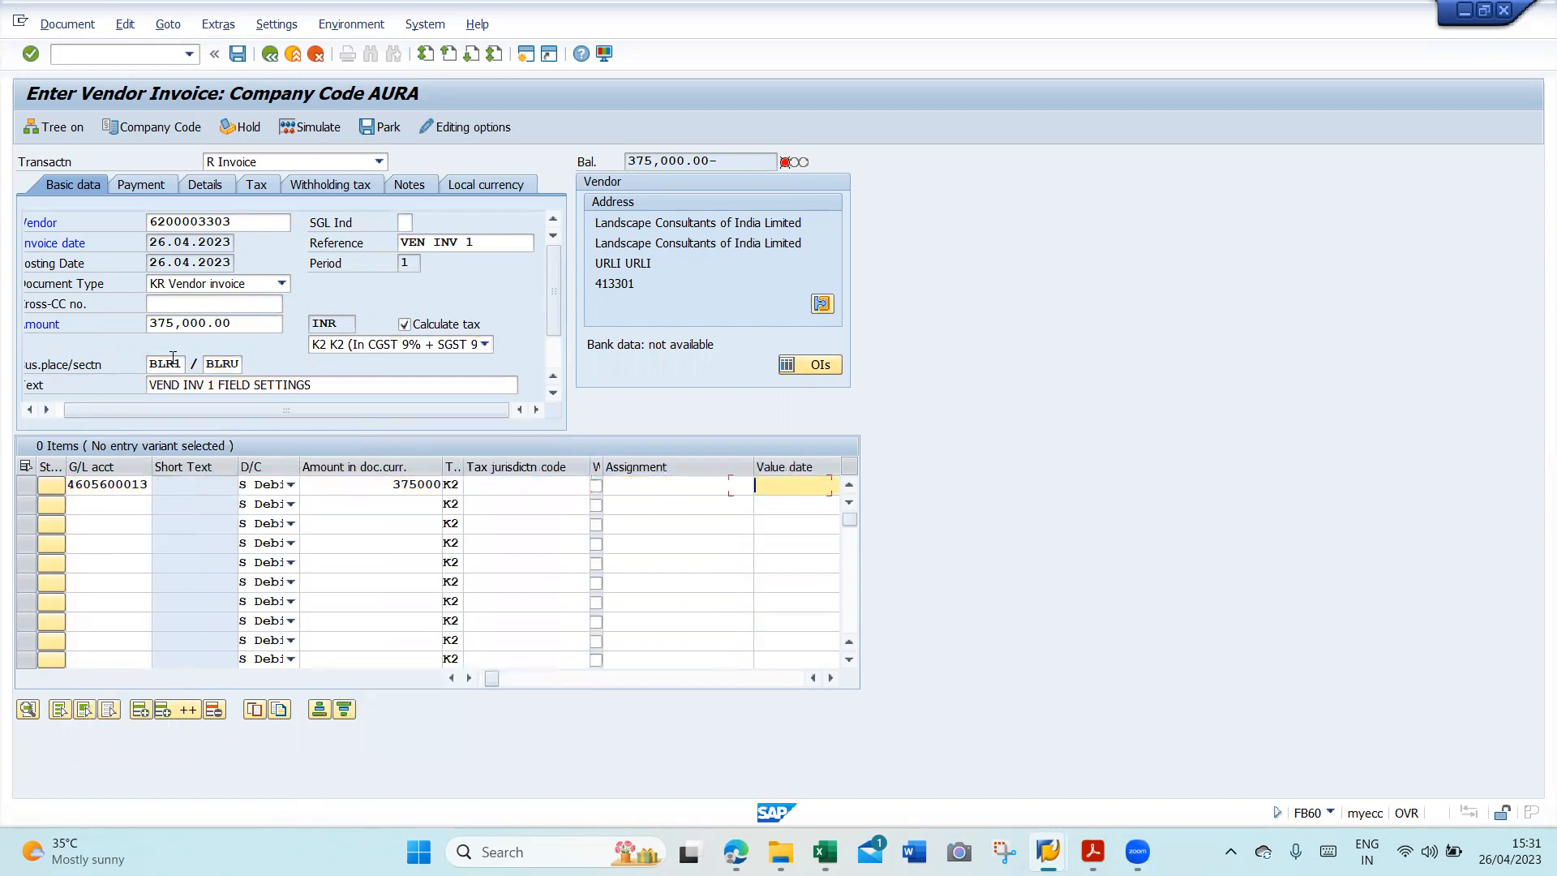
- Give the expense item the text + and the HR Expenses internal order, and try to simulate the invoice
key("Tab")
key("Tab")
key("Tab")
key("Tab")
key("Tab")
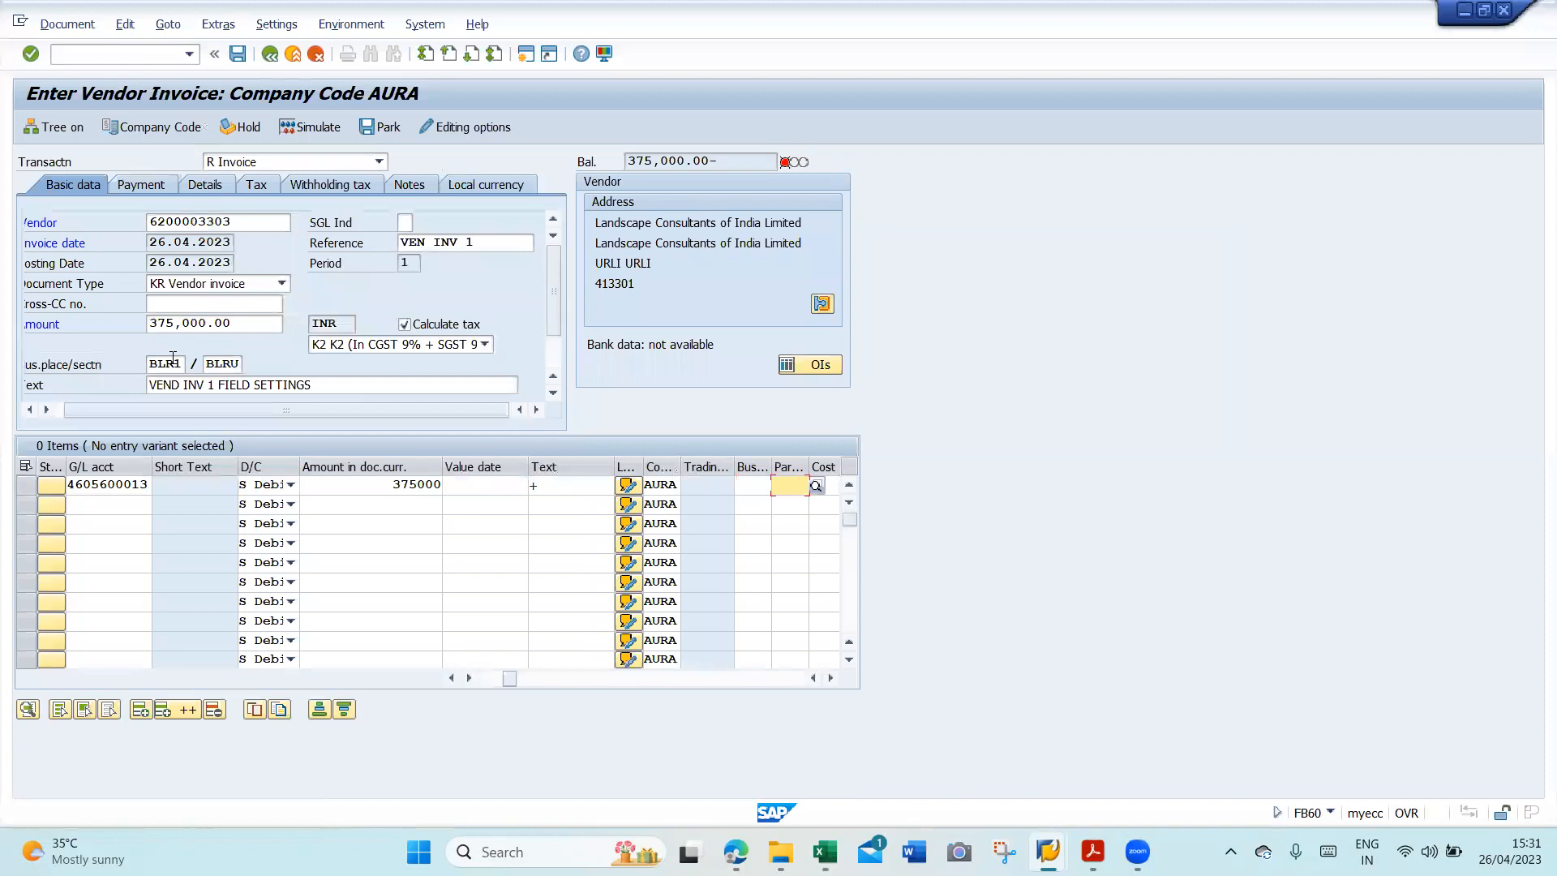
key("space")
key("Down")
key("Return")
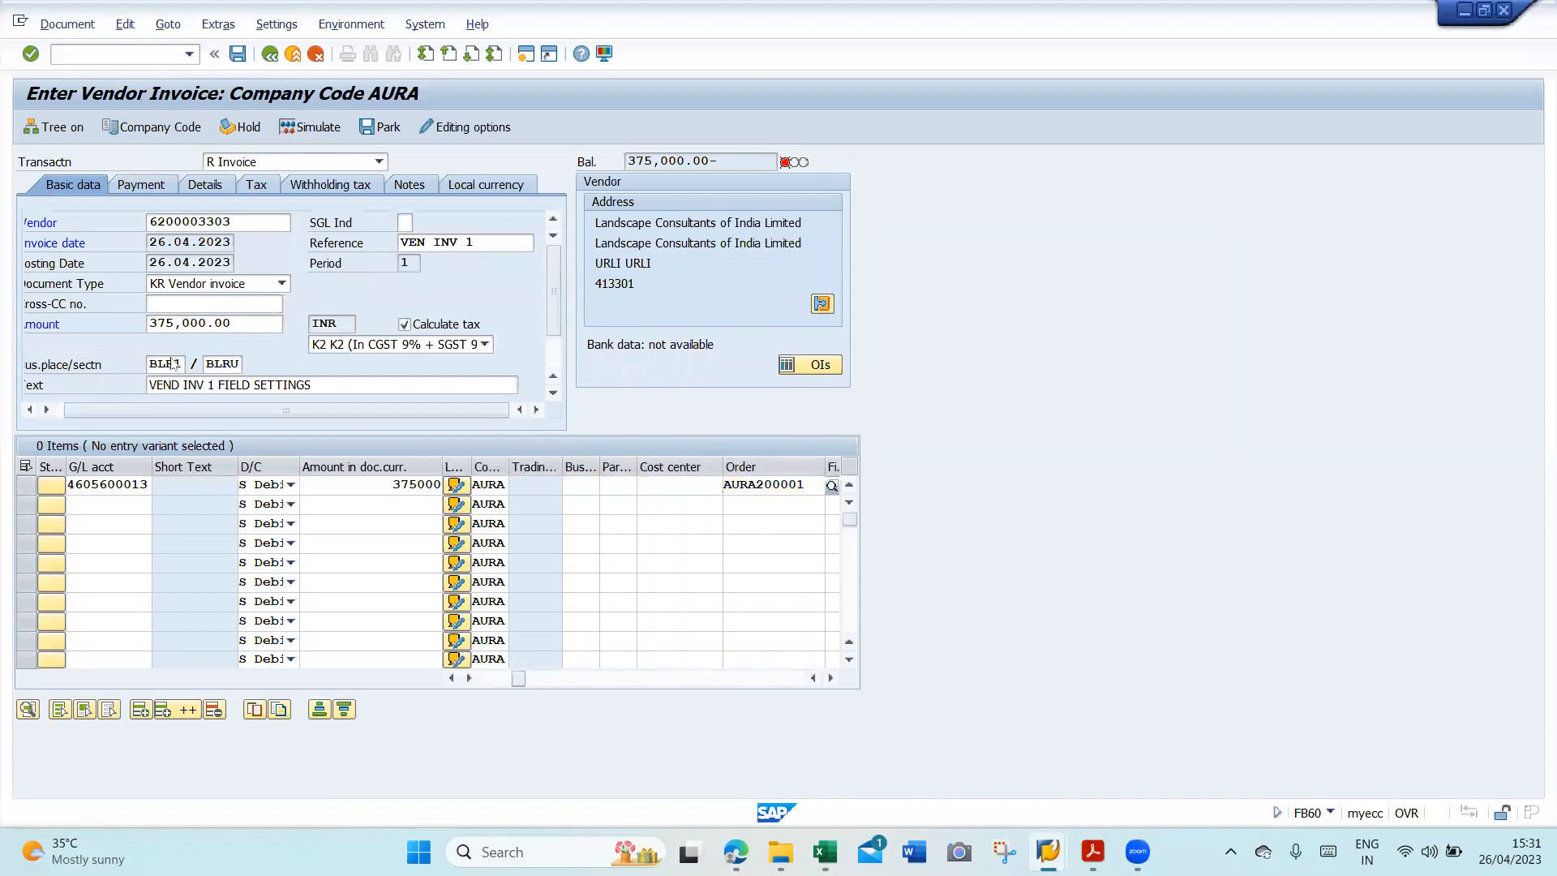
key("Return")
left_click(301, 130)
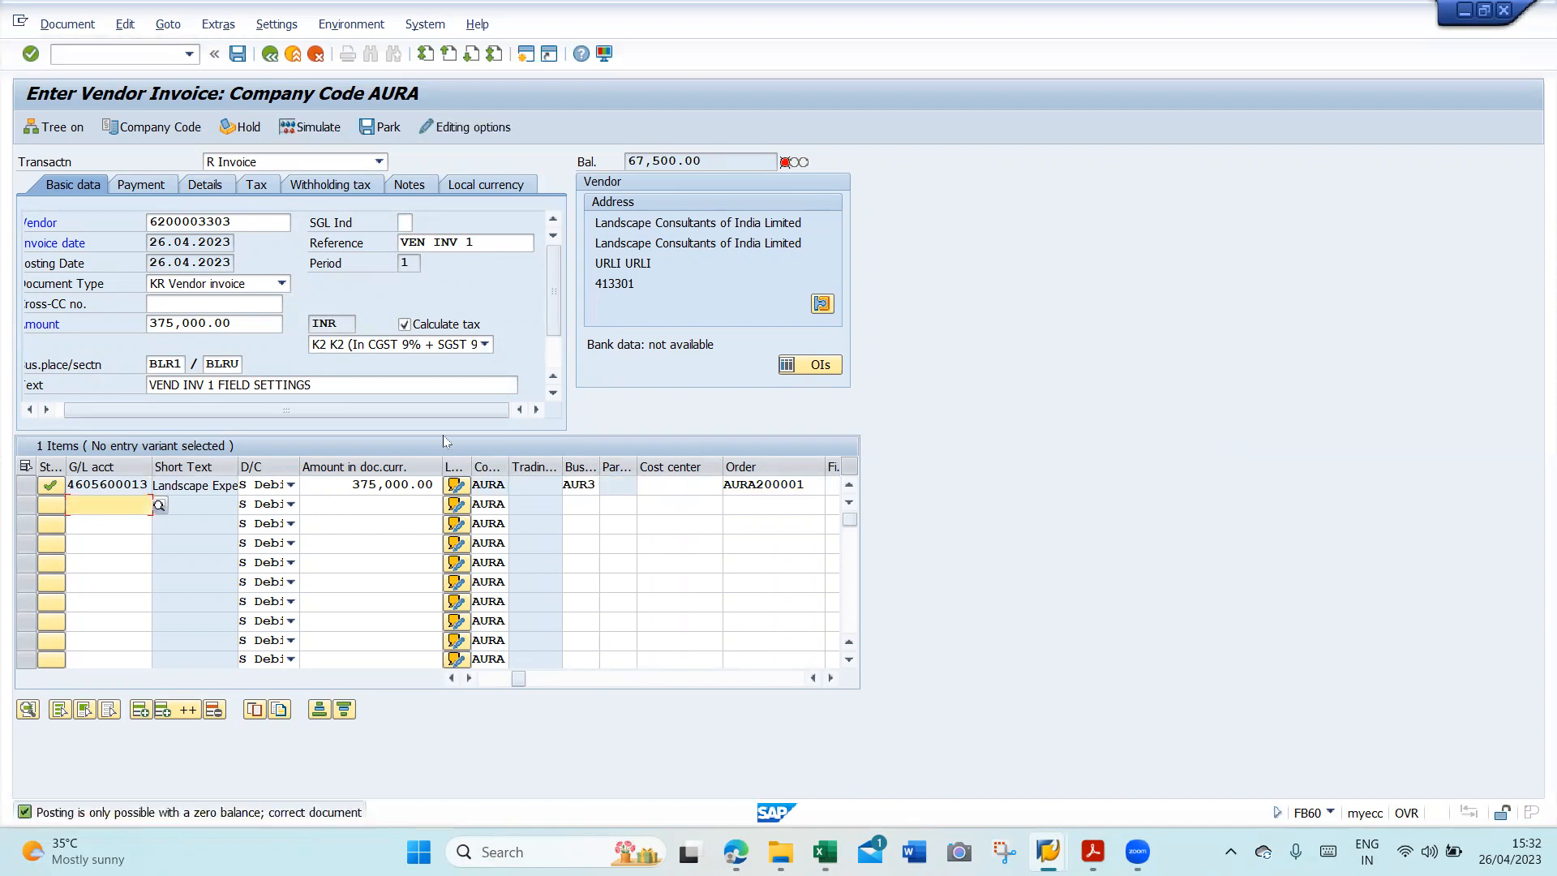
- Replace the invoice amount with * so that it balances including tax, and simulate the invoice
left_click(263, 326)
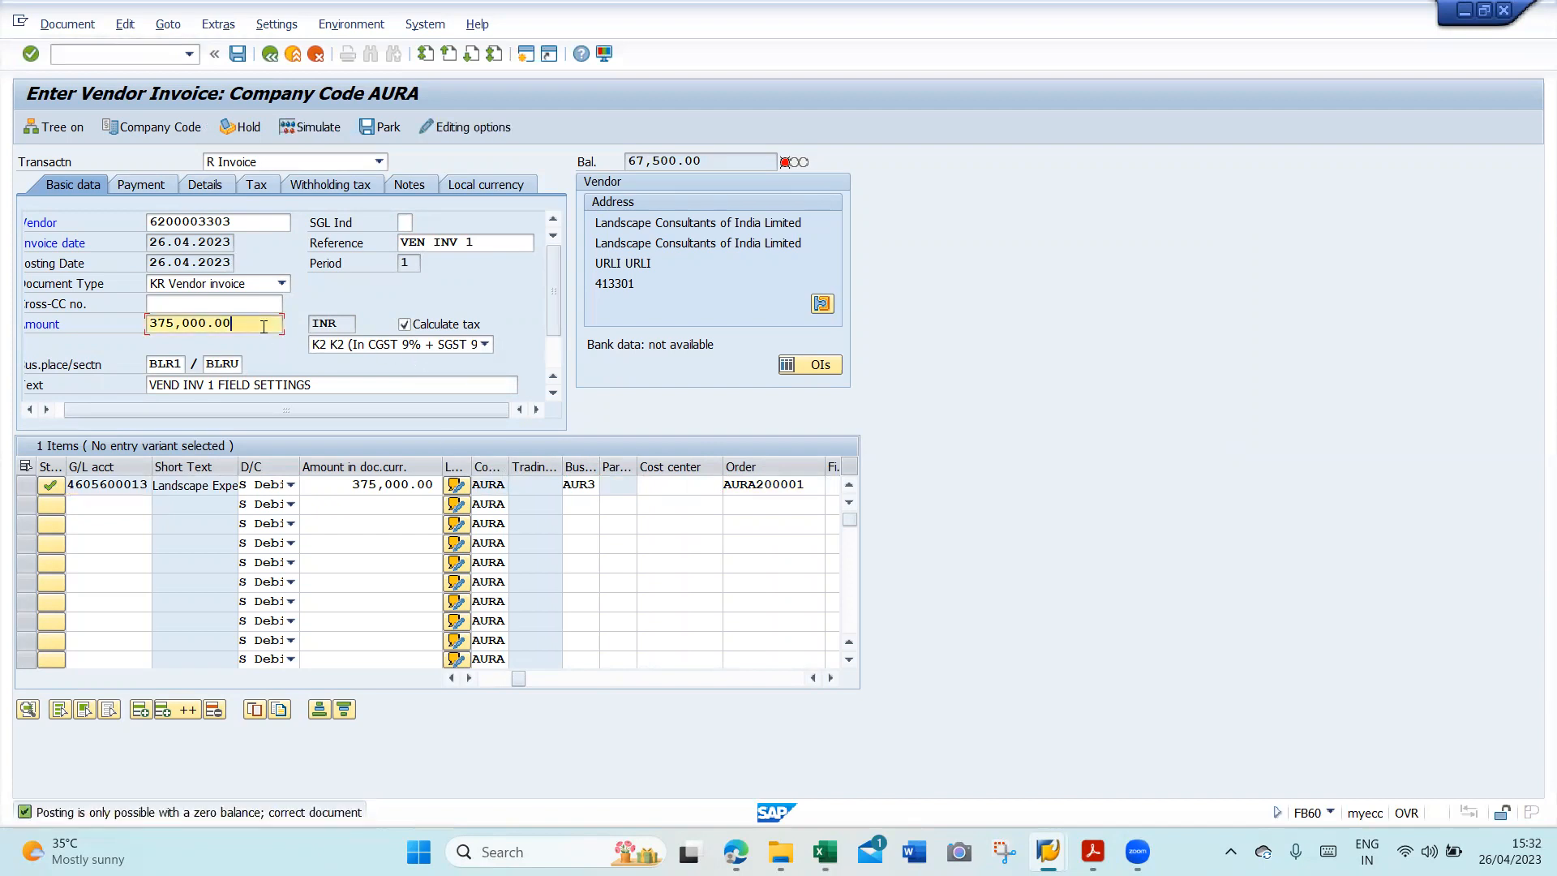
key("BackSpace")
key("BackSpace")
key("BackSpace")
key("BackSpace")
key("BackSpace")
key("BackSpace")
key("BackSpace")
key("BackSpace")
type("*")
key("Return")
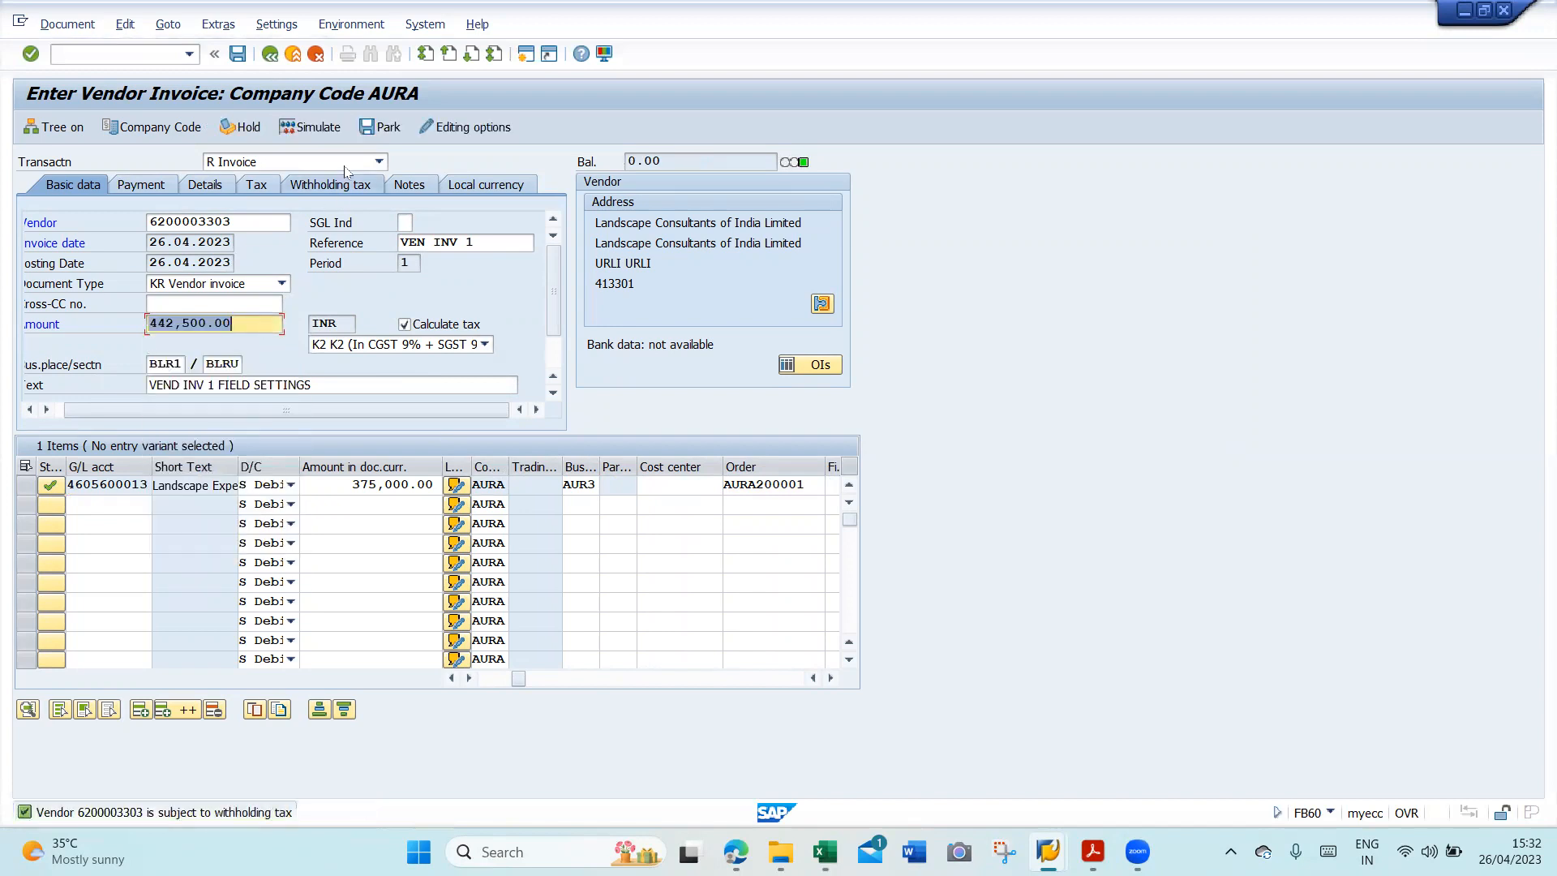
left_click(314, 130)
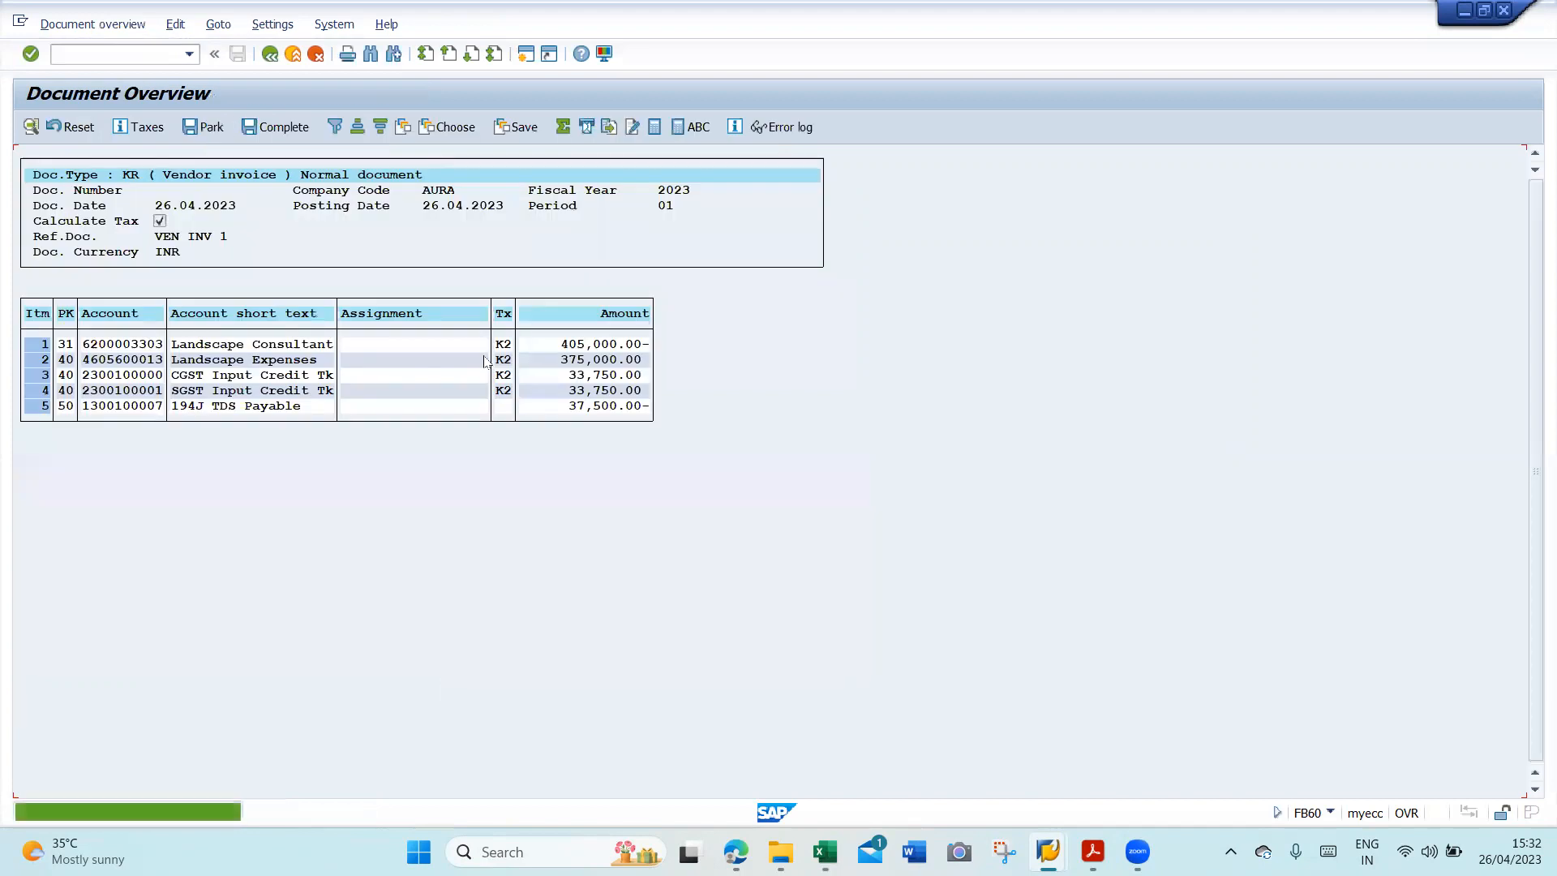
- Enter business area AUR1, value date 26042023 and text VEN INV 1 FIELD SETTINGS for the CGST Input Credit item
double_click(256, 375)
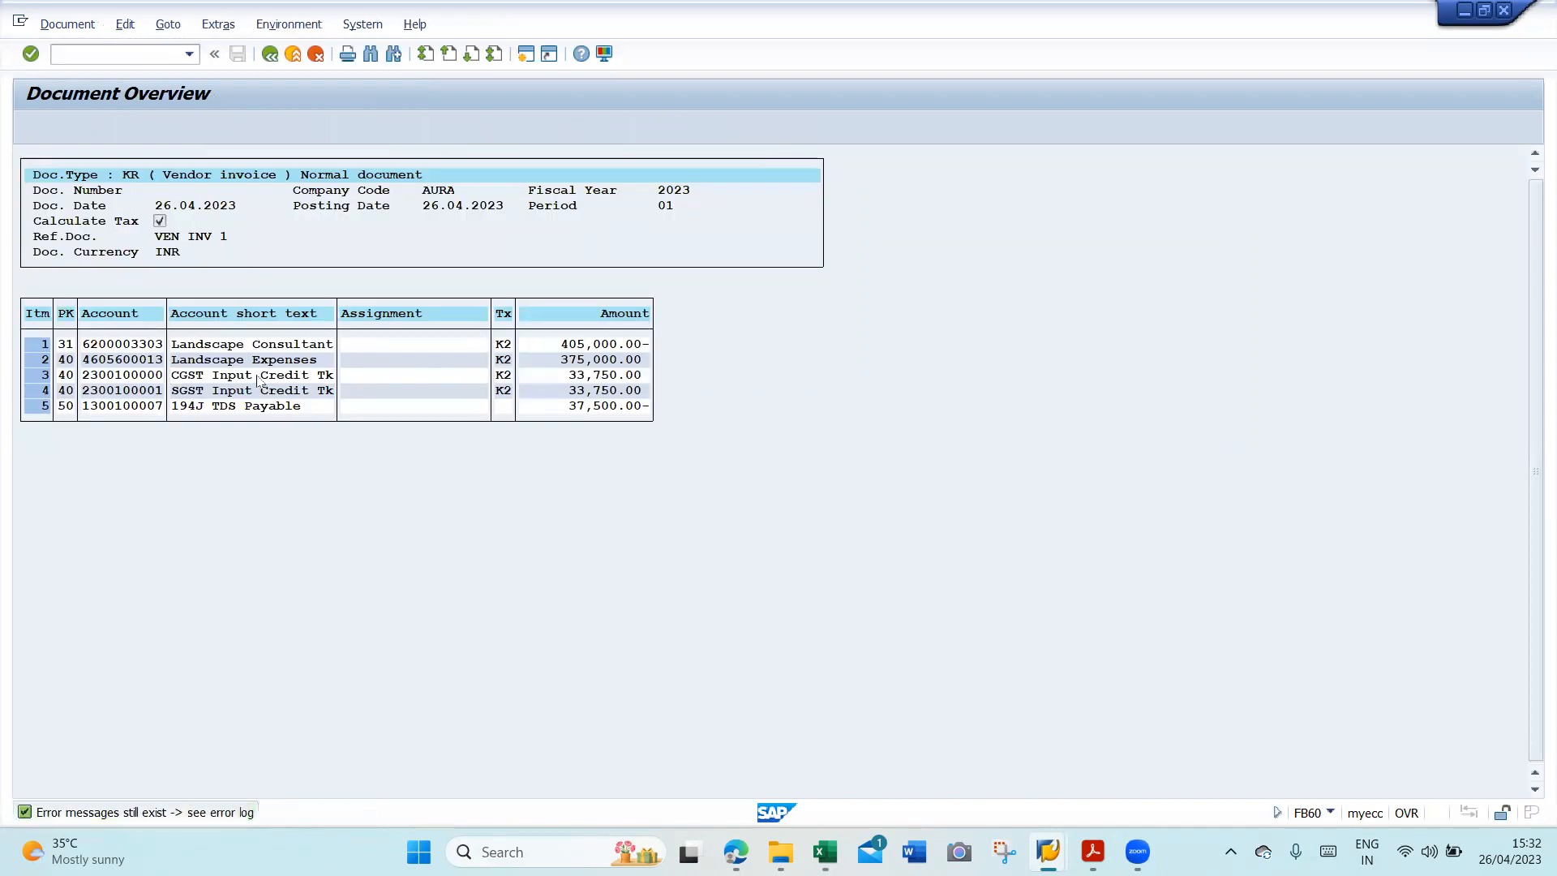
left_click(168, 302)
type("AUR1")
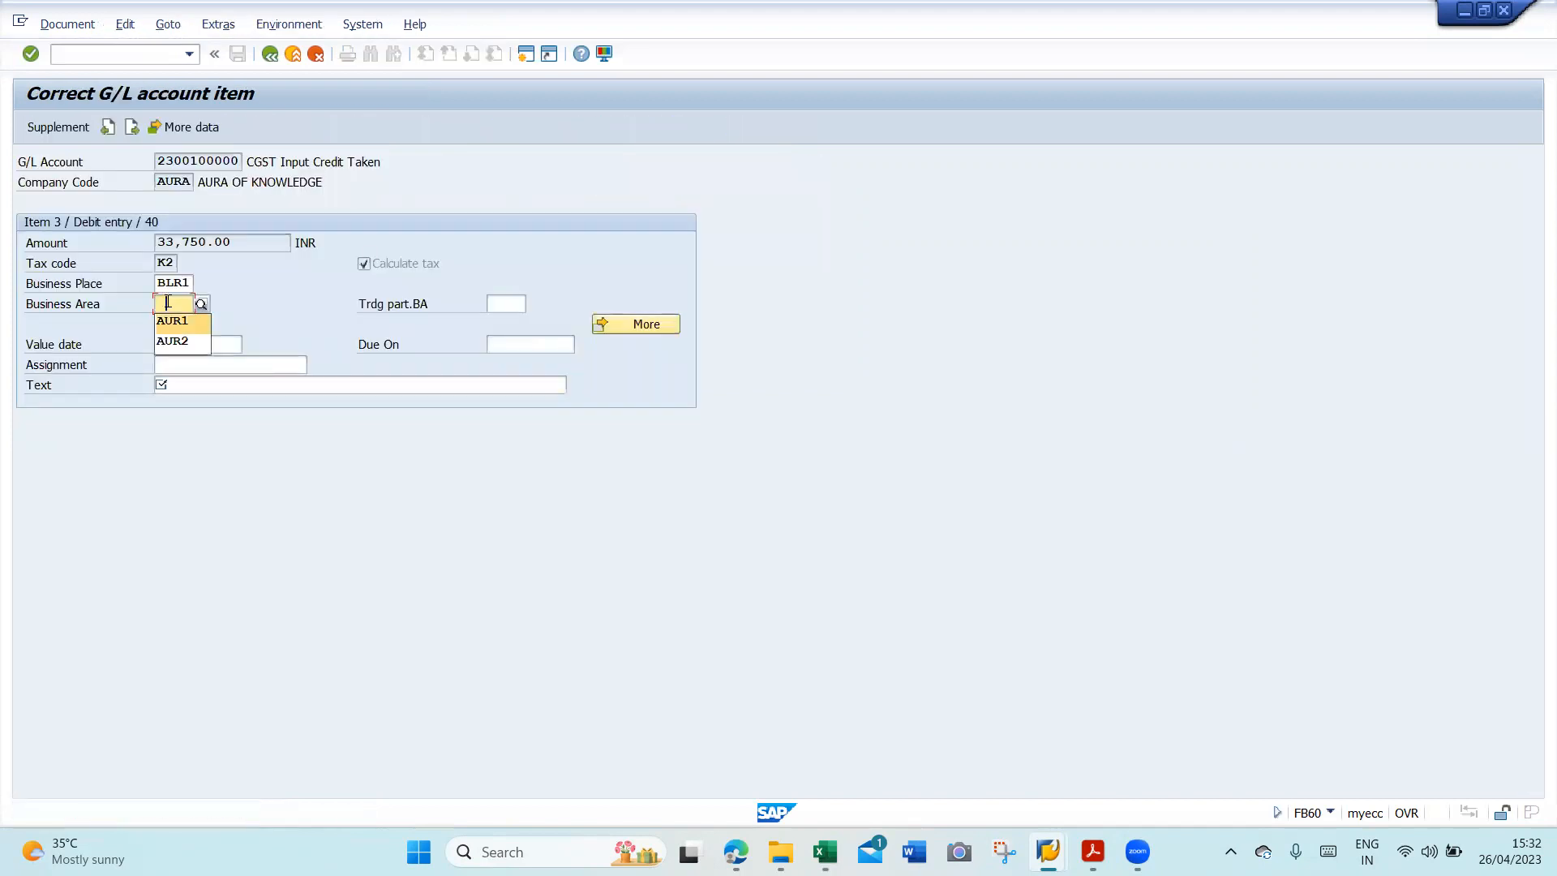
key("Tab")
type("26042023")
key("Tab")
key("Tab")
key("Tab")
type("VEN INV 1 FIELD SETTINGS")
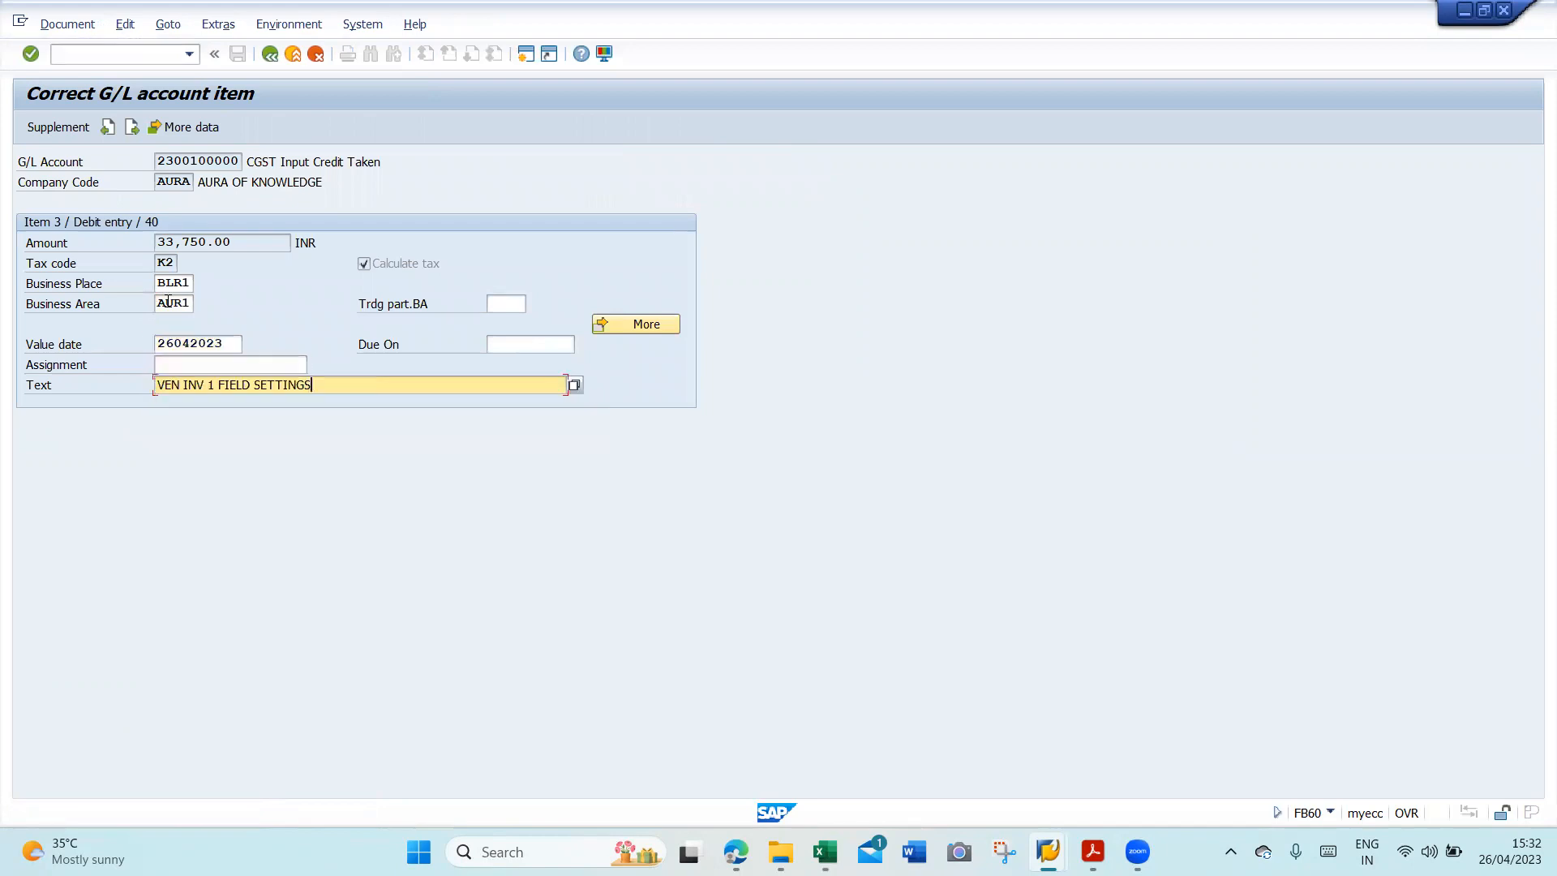
- Complete the SGST Input Credit item with business area AUR1, value date 26042023 and text VEN INV 1 FIELD SETTINGS
left_click(129, 128)
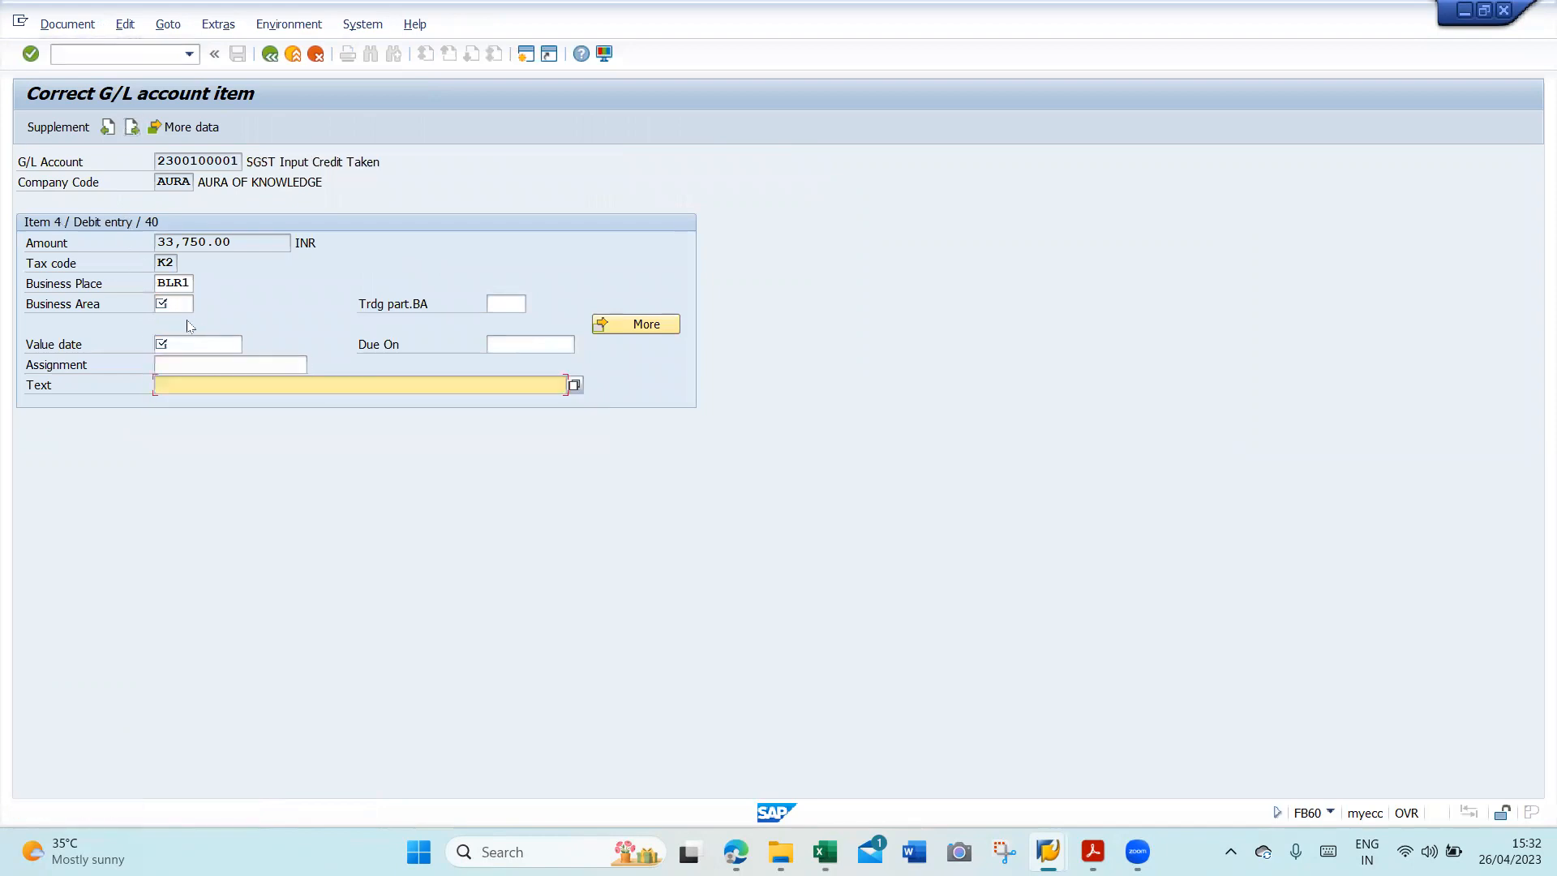
left_click(171, 302)
type("AUR1")
key("Tab")
type("26042023")
key("Tab")
key("Tab")
type("VEN INV 1 FIELD SETTINGS")
key("Return")
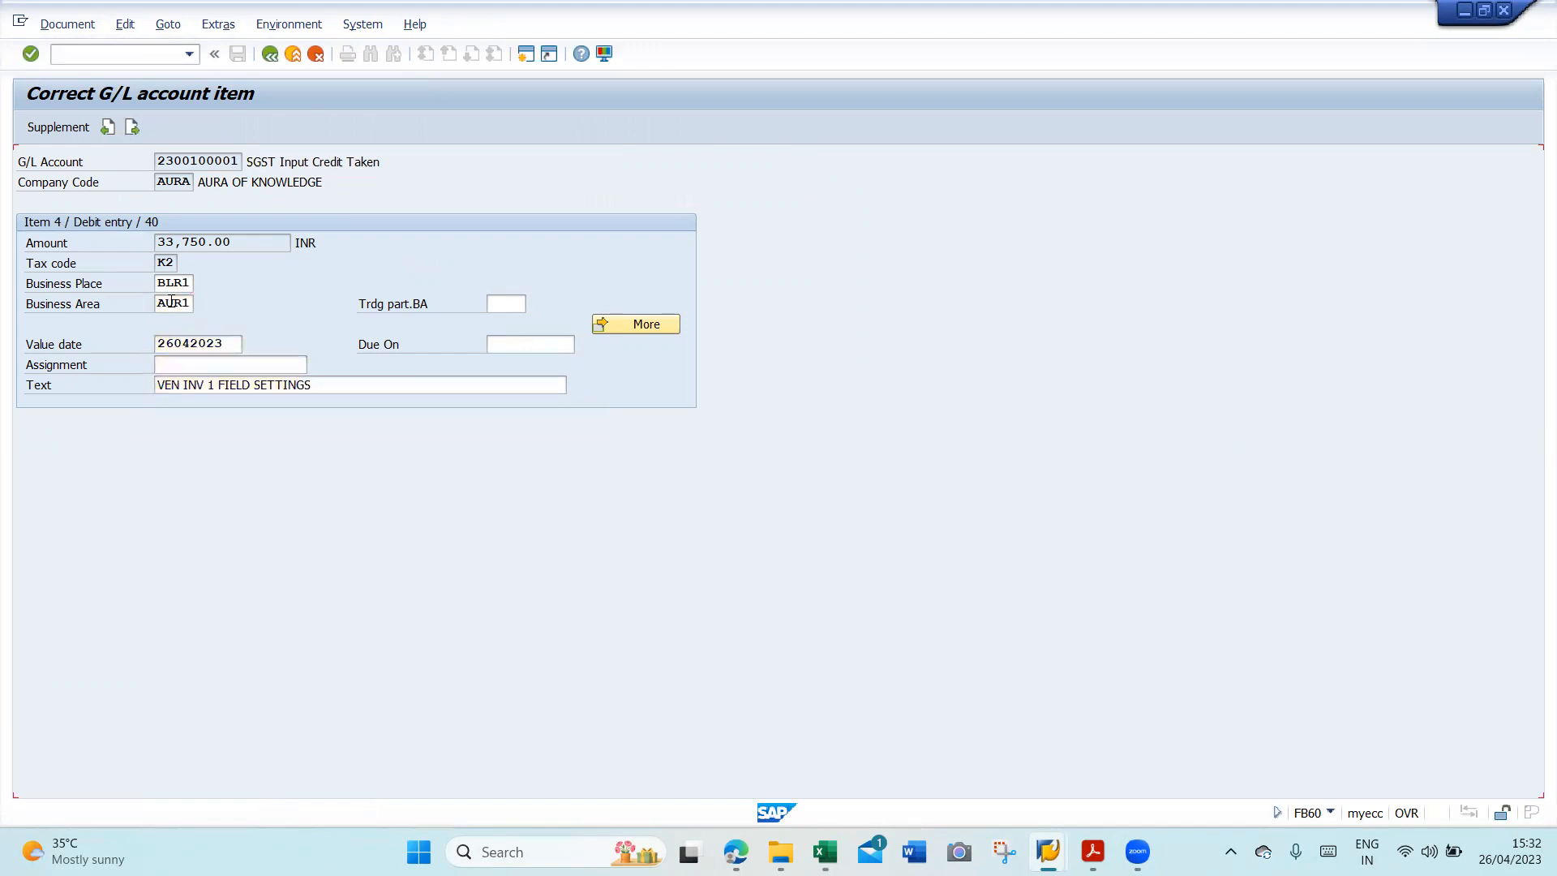
- Set the 194J TDS Payable item's value date to 26042023 and its text to VEN INV 1 FIELD SETTINGS
left_click(131, 128)
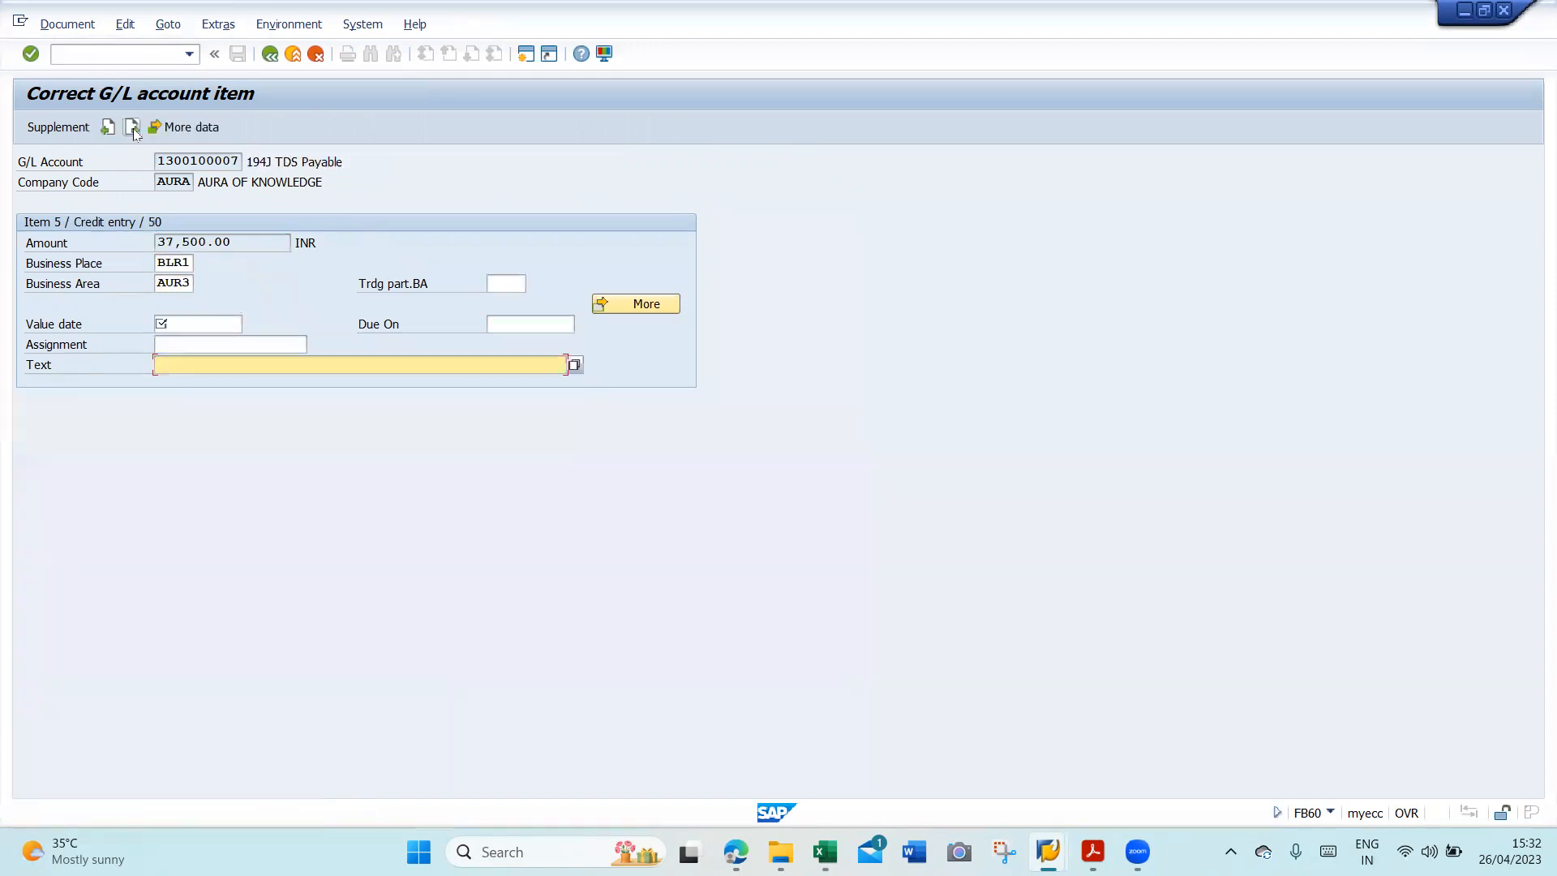
type("26042023")
key("Tab")
key("Tab")
type("VEN INV 1 FIELD SETTINGS")
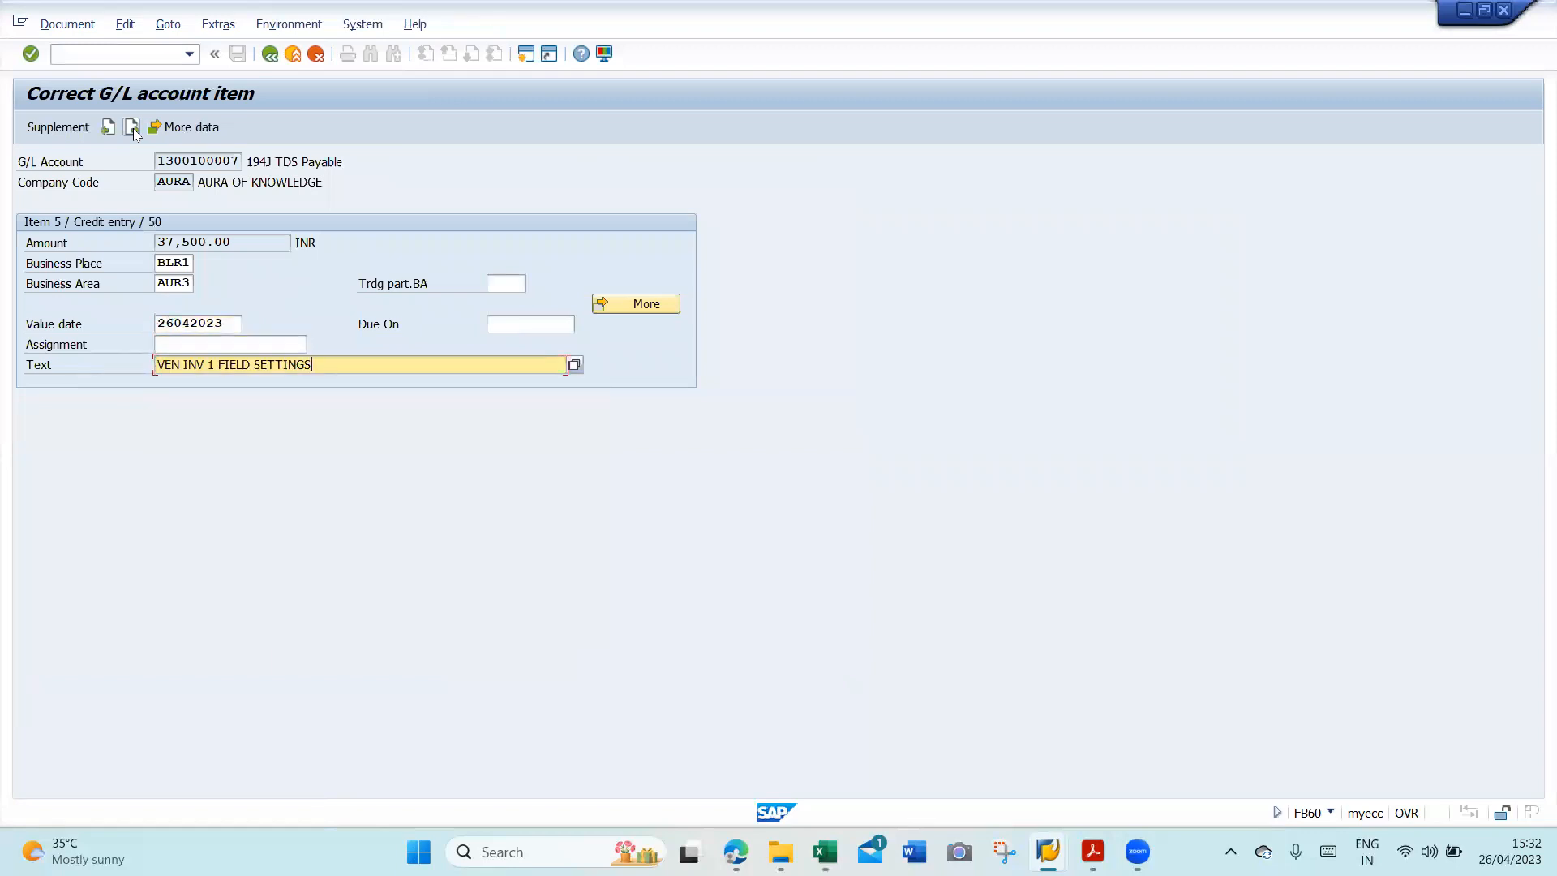
left_click(132, 127)
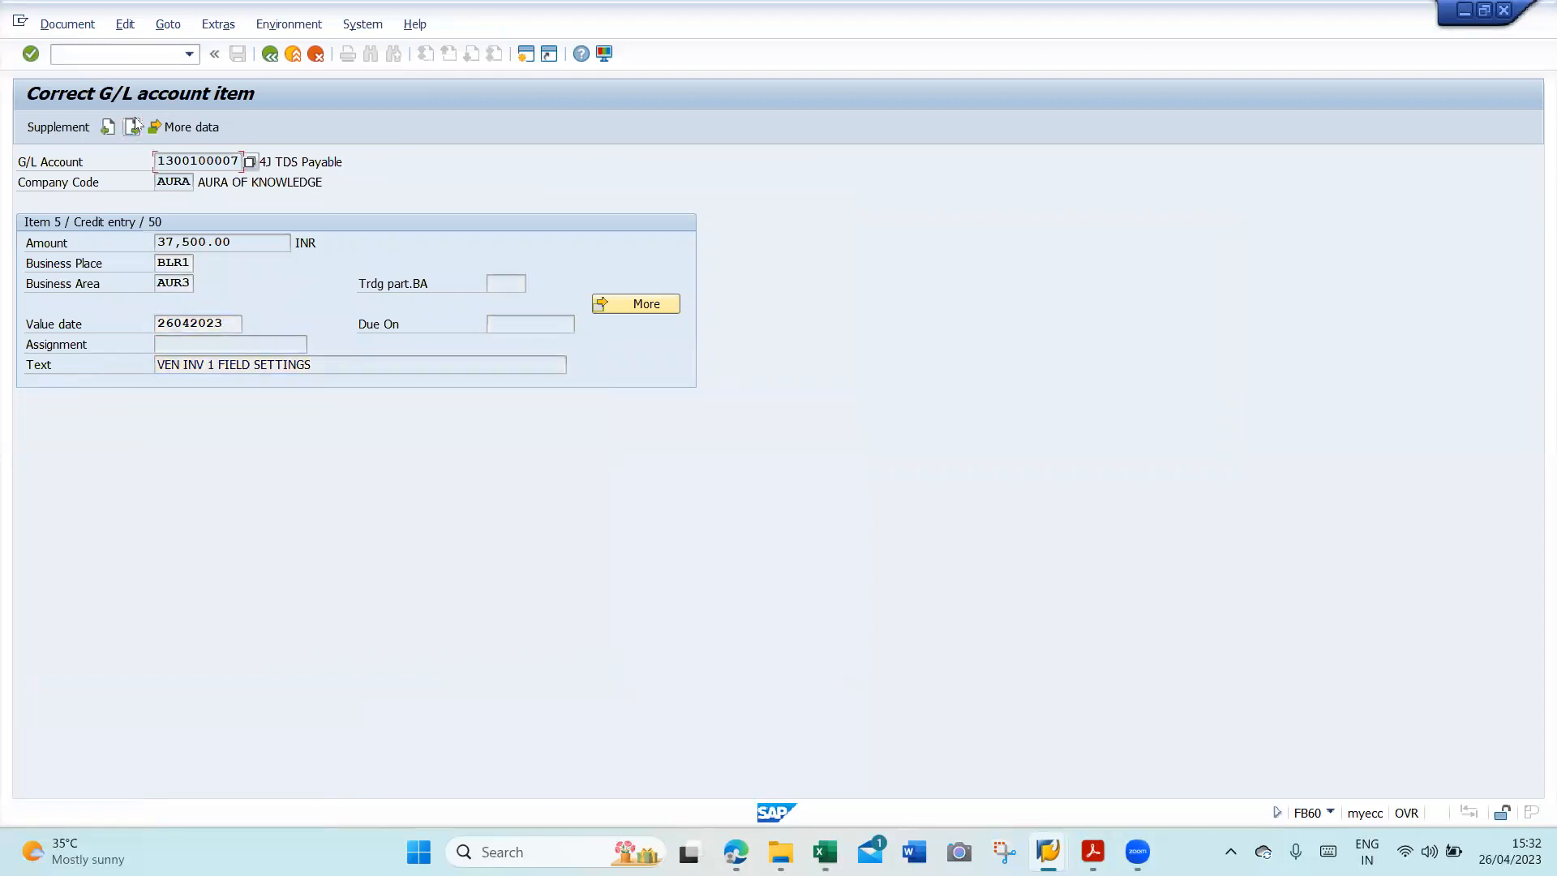
- Return to the document overview and try to post the vendor invoice
left_click(269, 54)
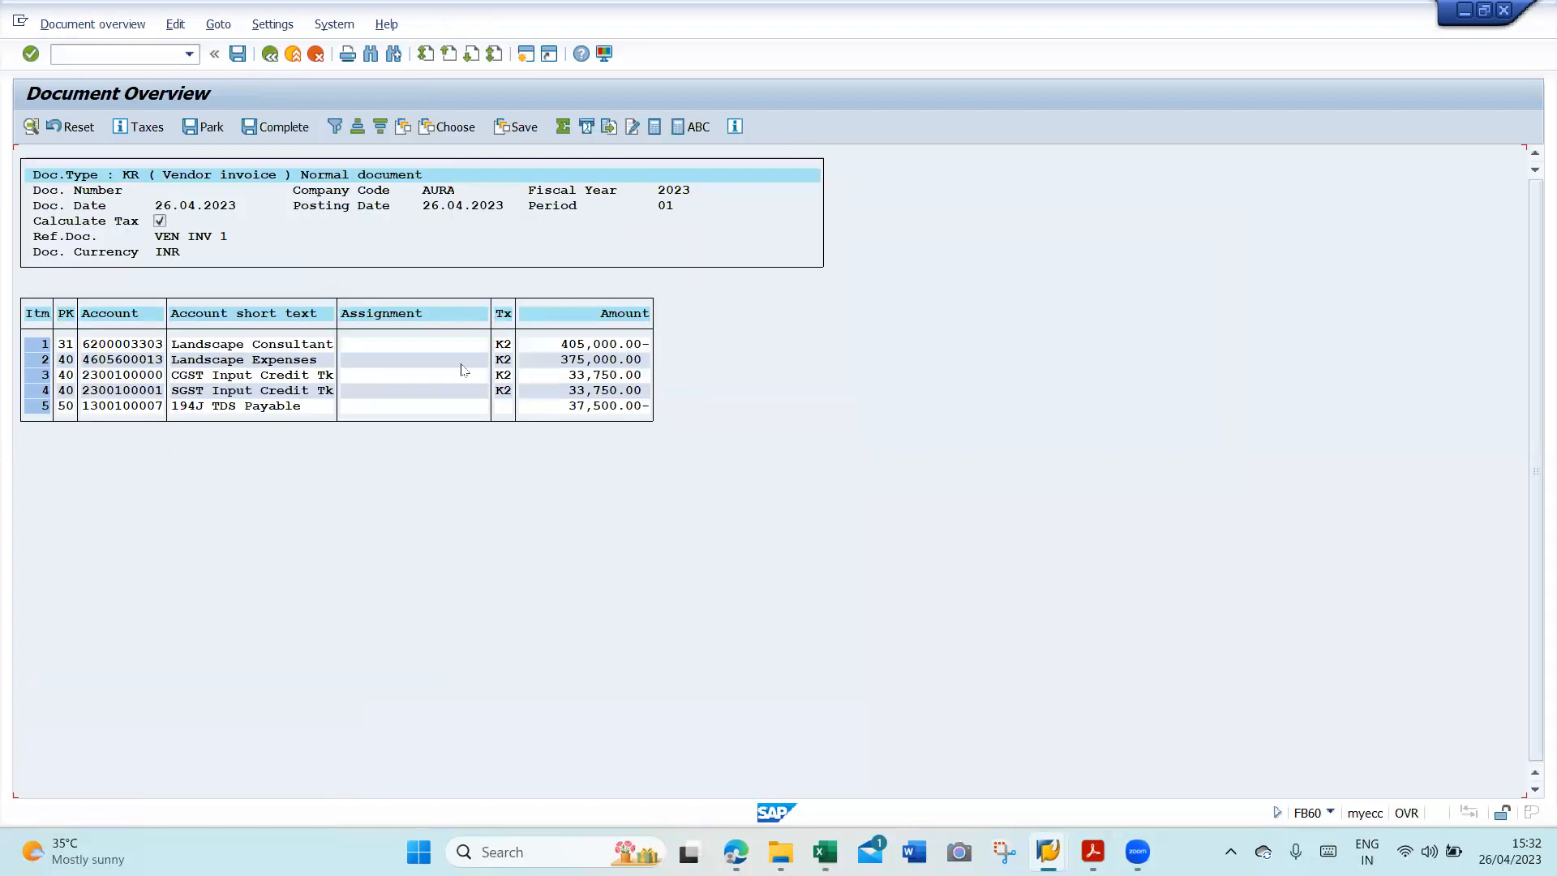
left_click(238, 54)
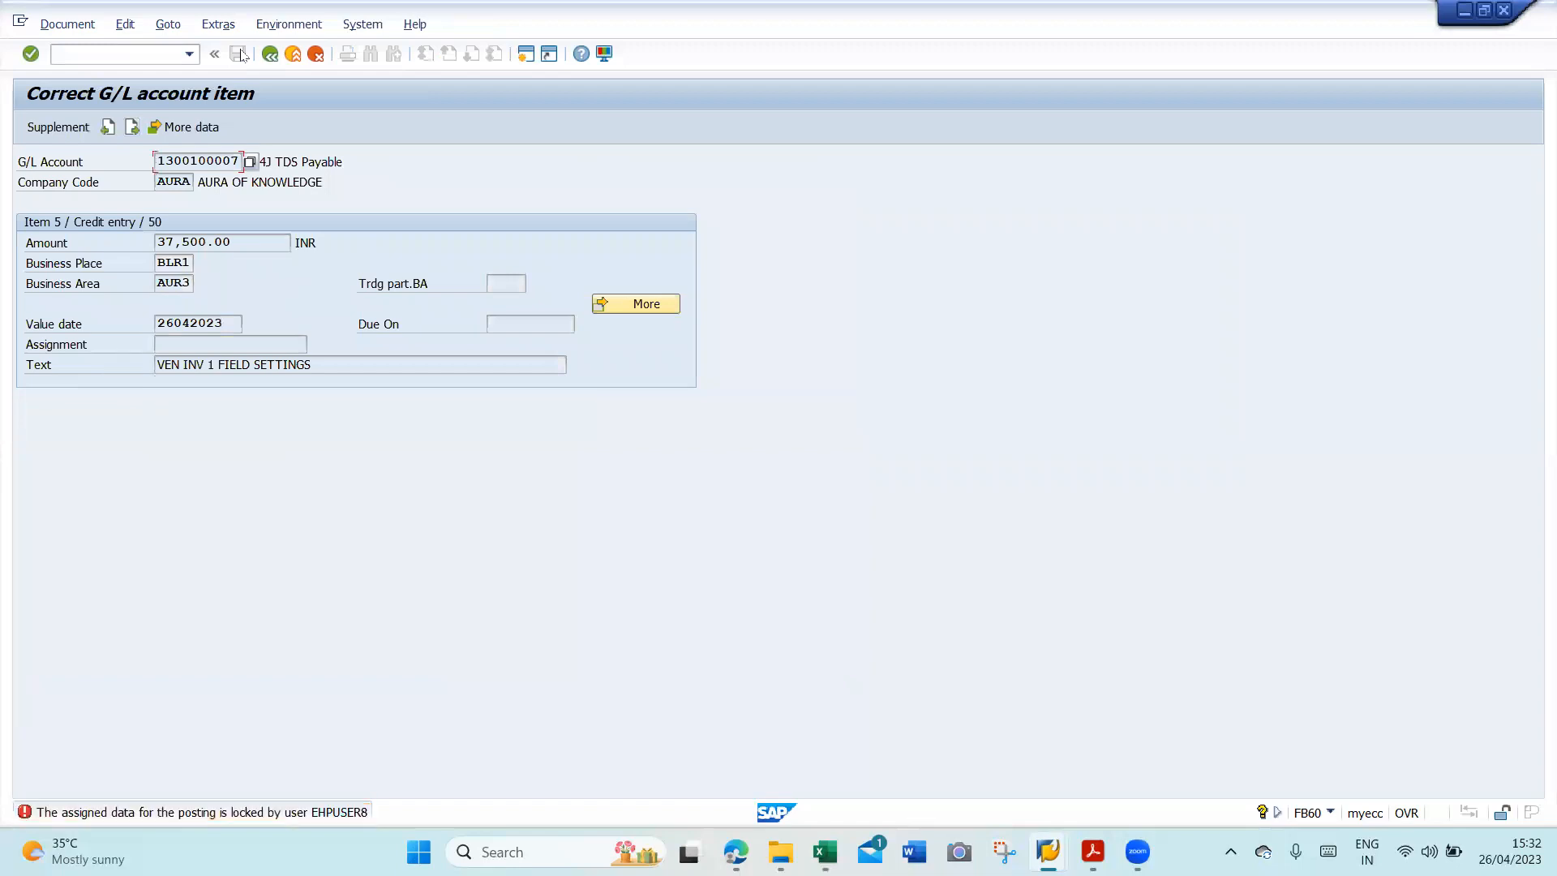
key("alt+Tab")
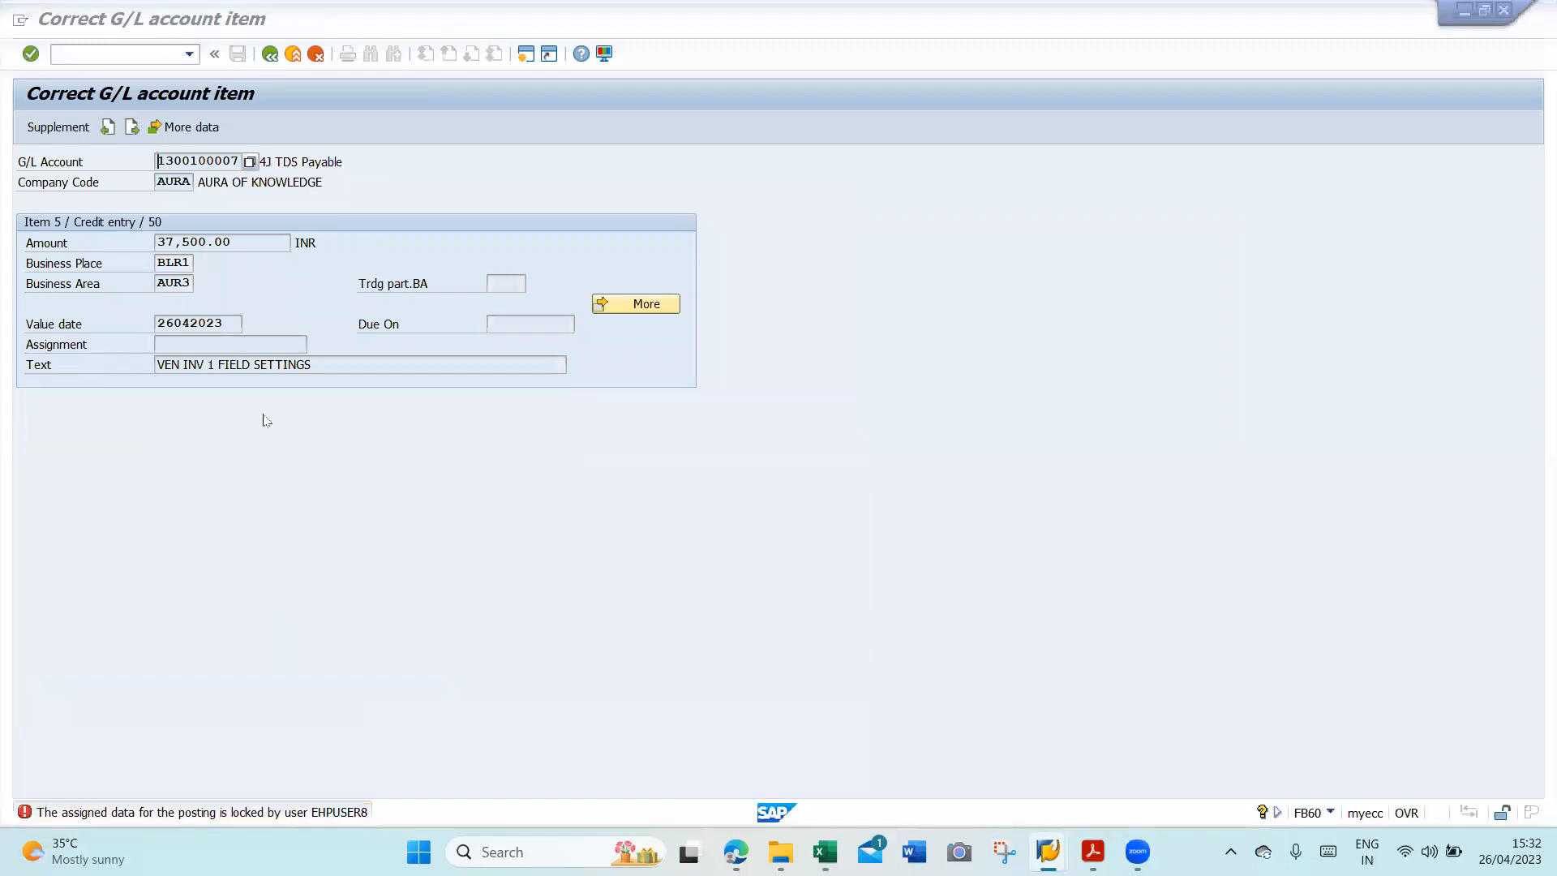
- Exit the order budget transaction to release its lock, and simulate the vendor invoice again
left_click(293, 54)
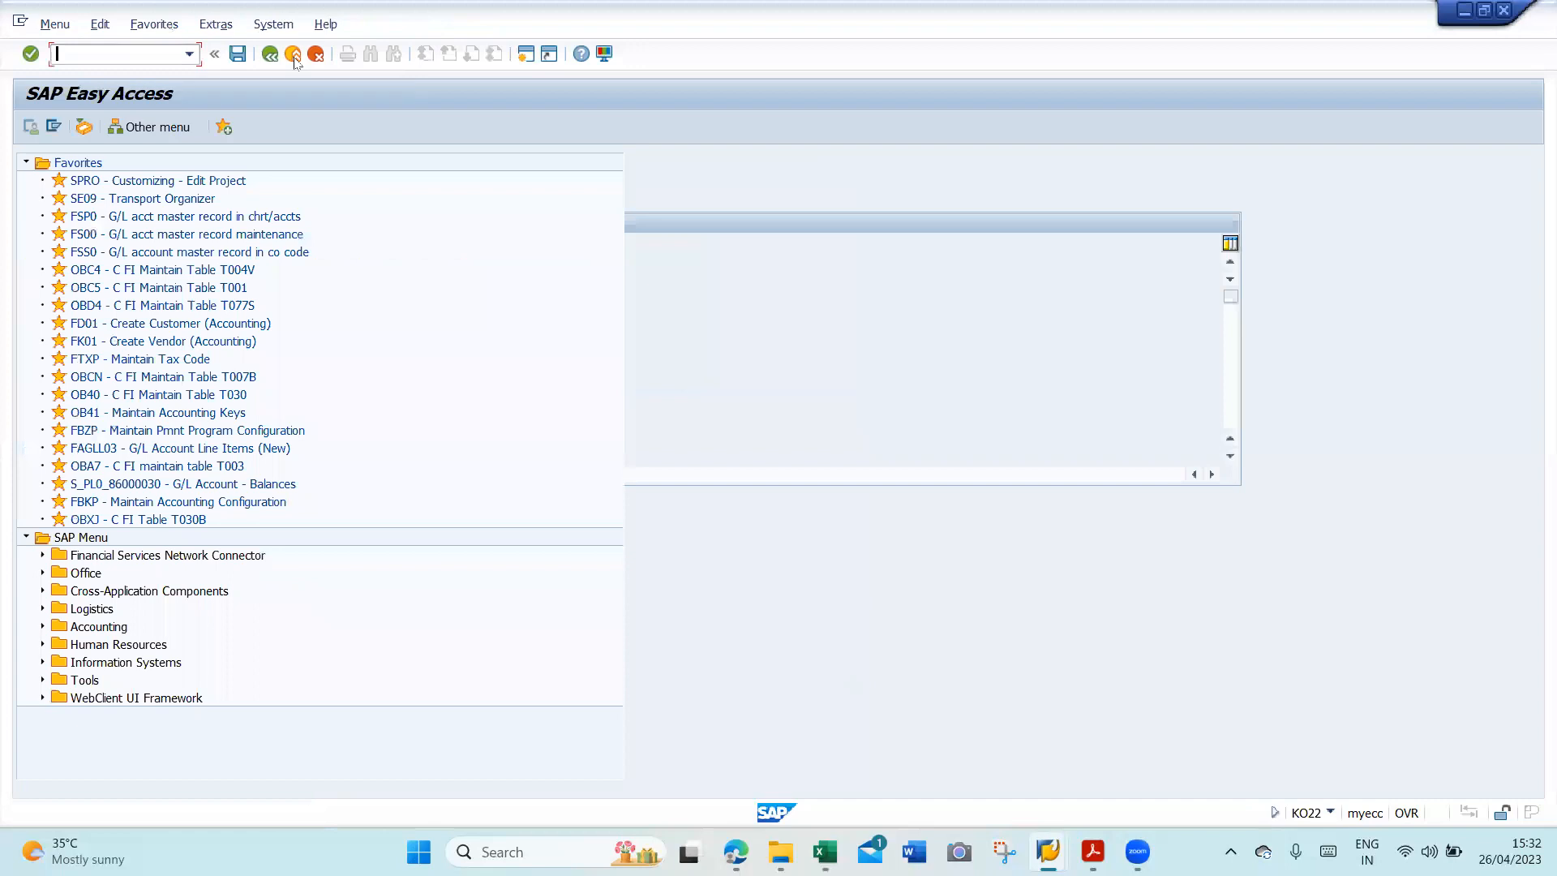
key("alt+Tab")
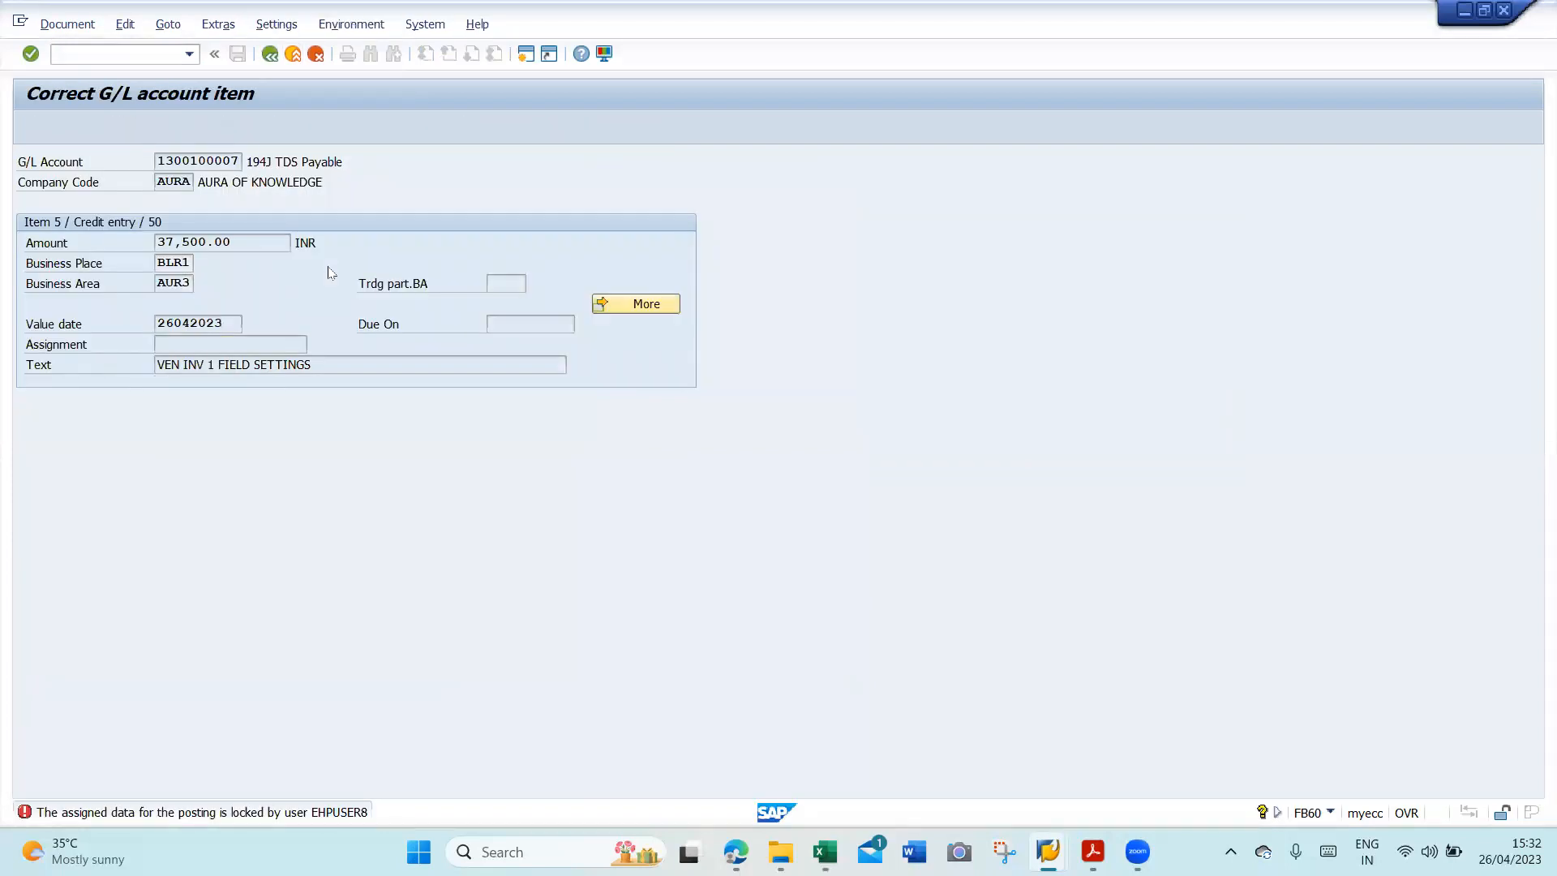
key("F3")
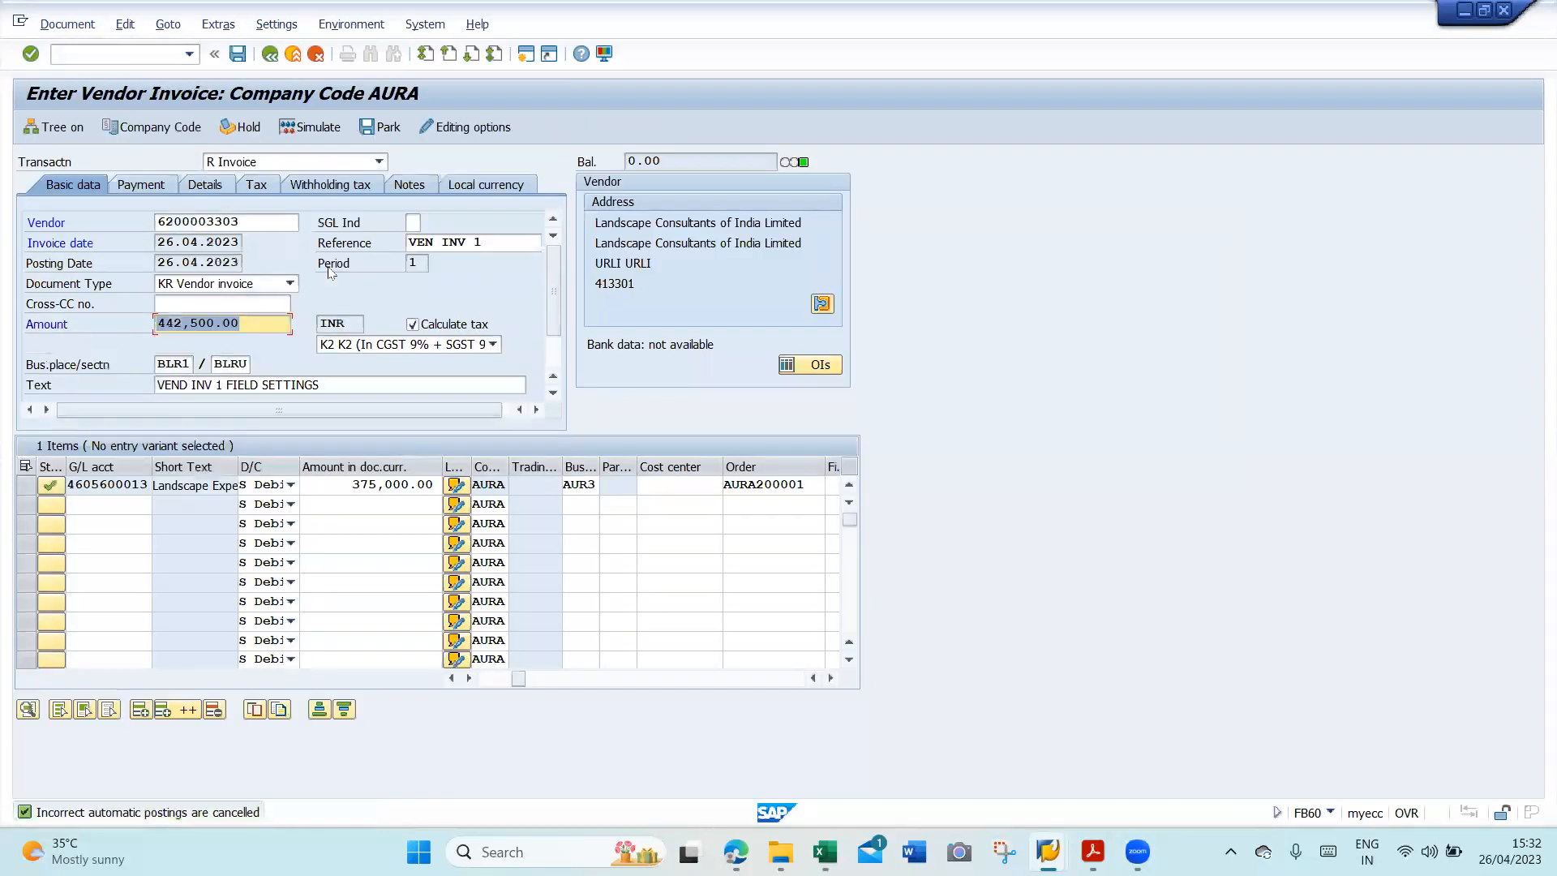
left_click(310, 127)
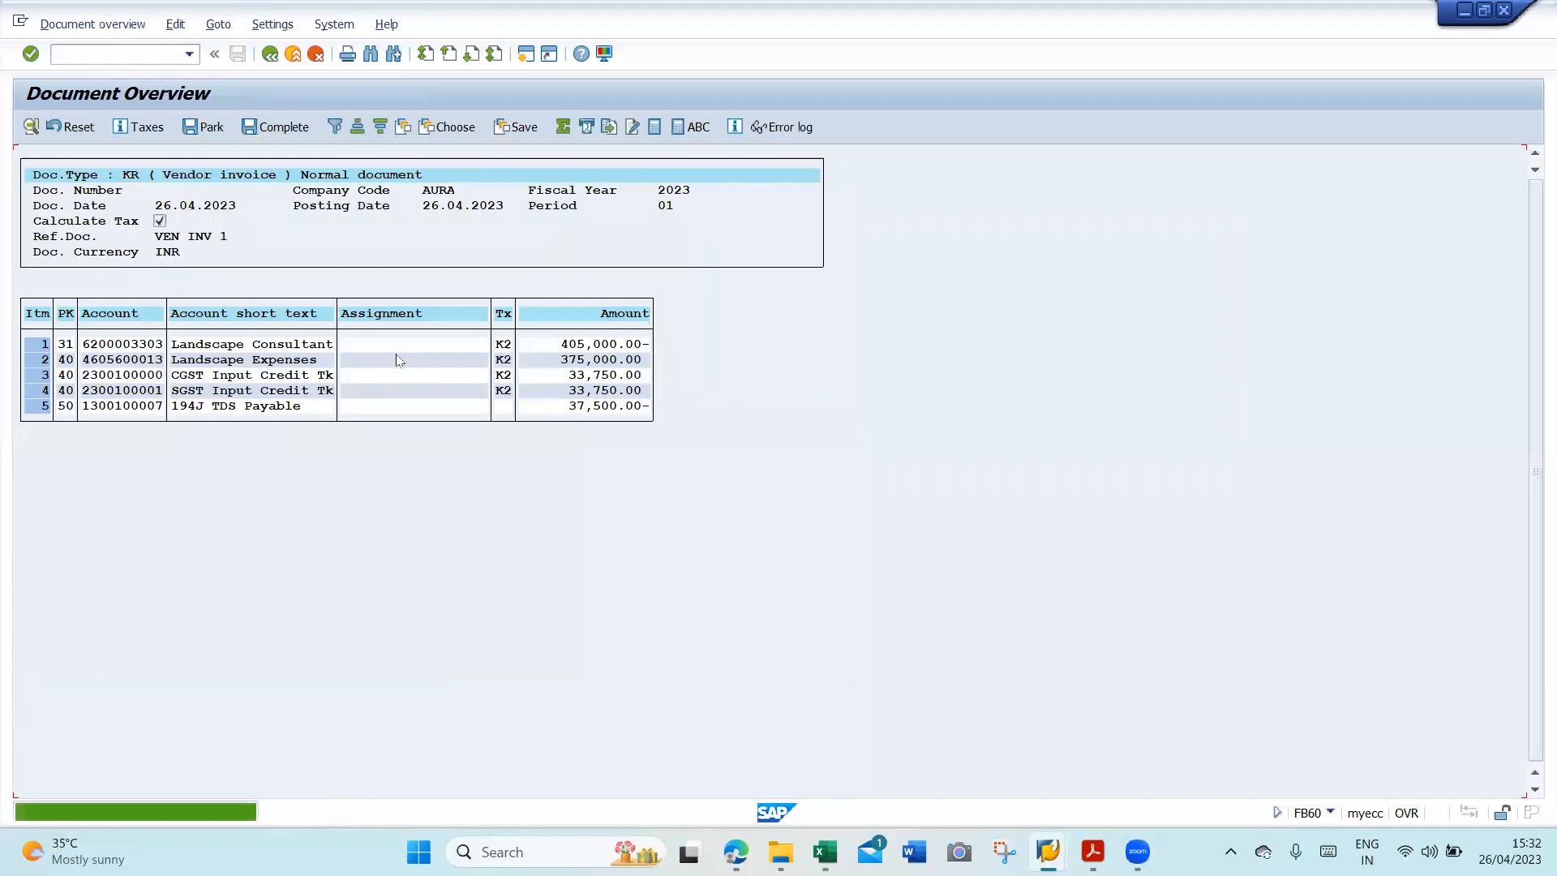
- Set the 194J TDS Payable item's value date to 26.04.2023 and its text to VEN INV 1 FIELD SETTINGS, returning to the document overview
double_click(257, 406)
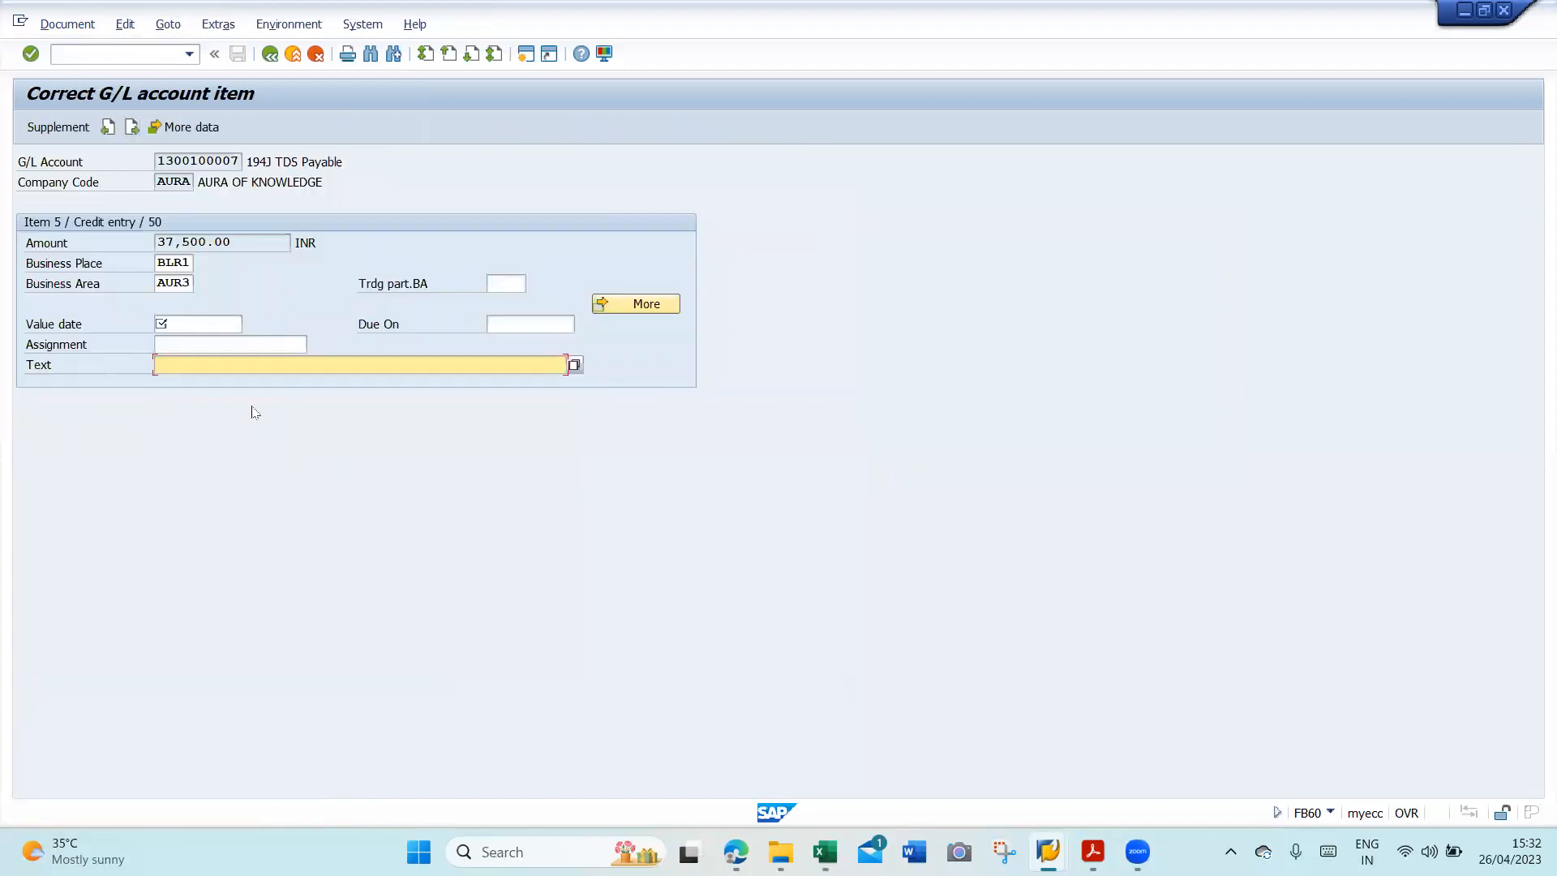
left_click(184, 324)
key("Return")
key("Tab")
key("Tab")
key("Tab")
type("VEN INV 1 FIELD SETTINGS")
key("Return")
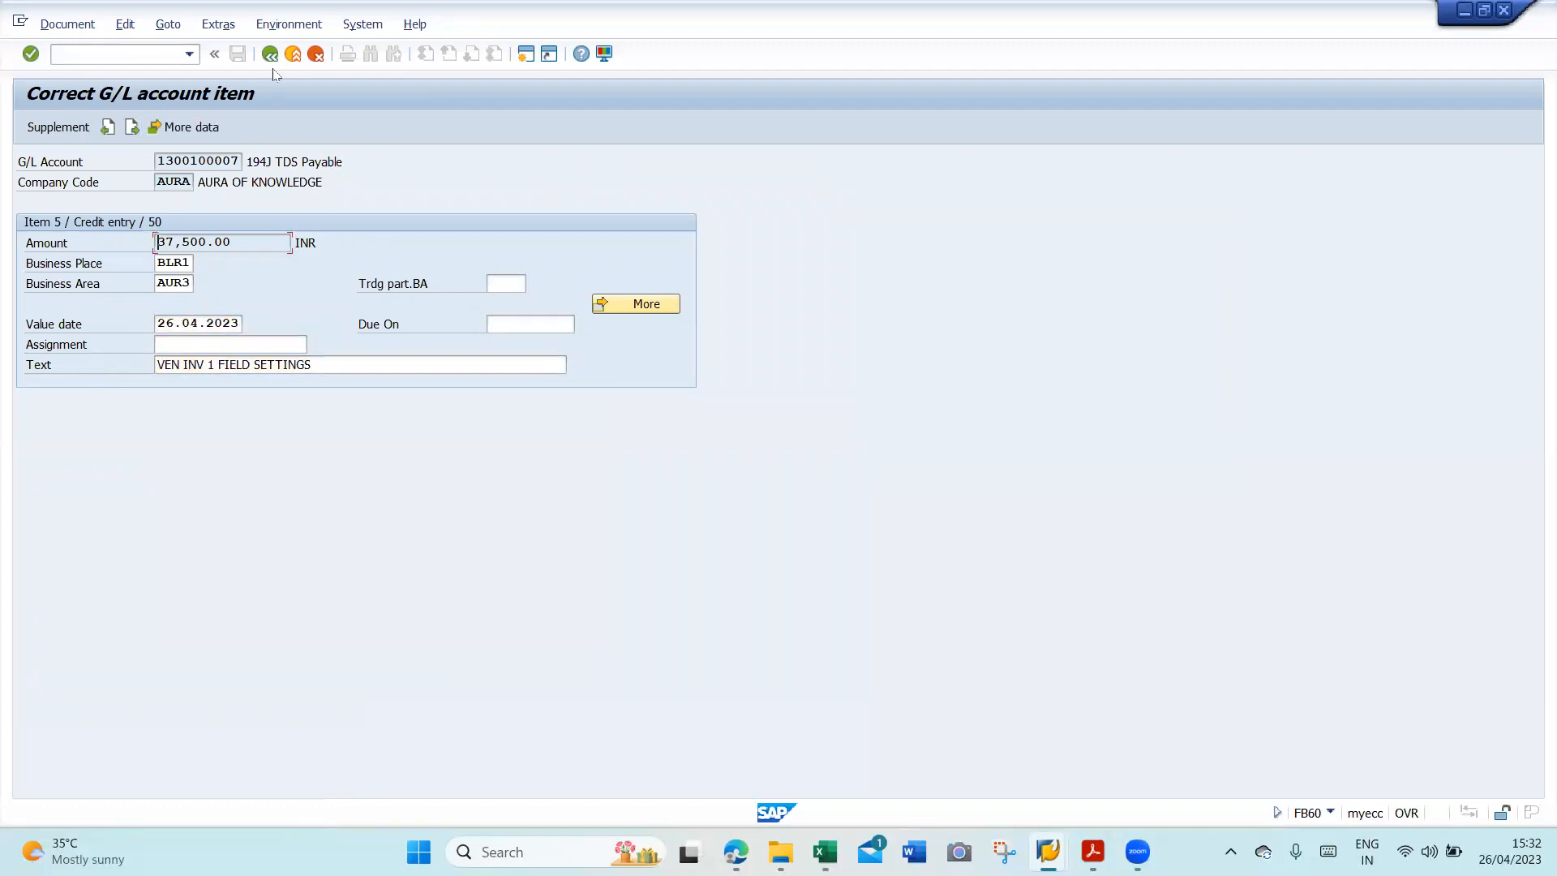
left_click(271, 55)
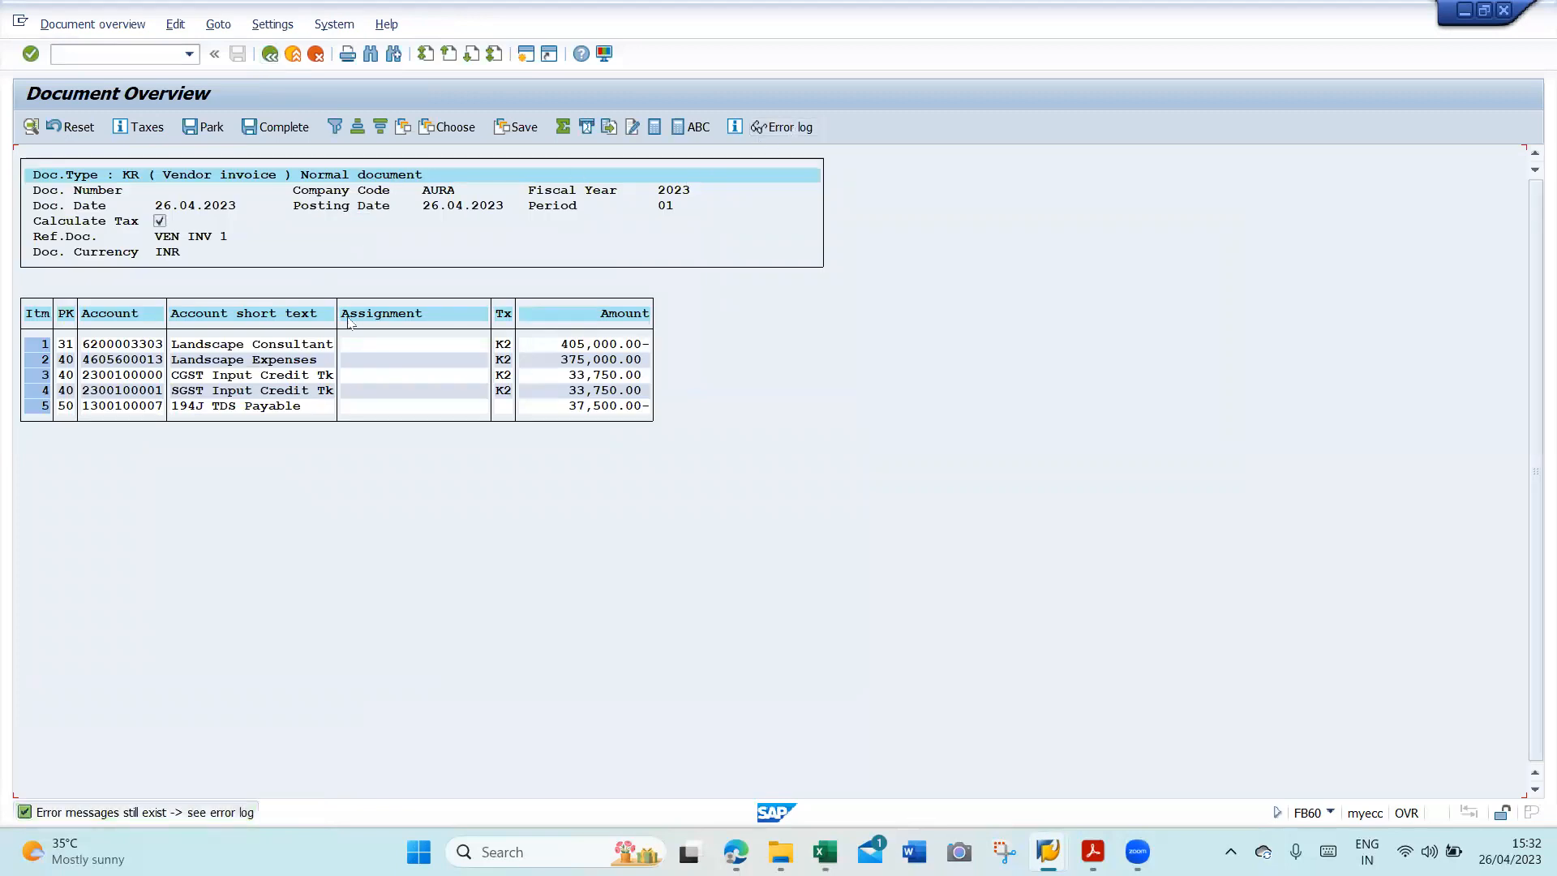
- Fill in the CGST Input Credit item with business area AUR1, value date 26042023 and text VEN INV 1 FIELD SETTINGS
double_click(247, 375)
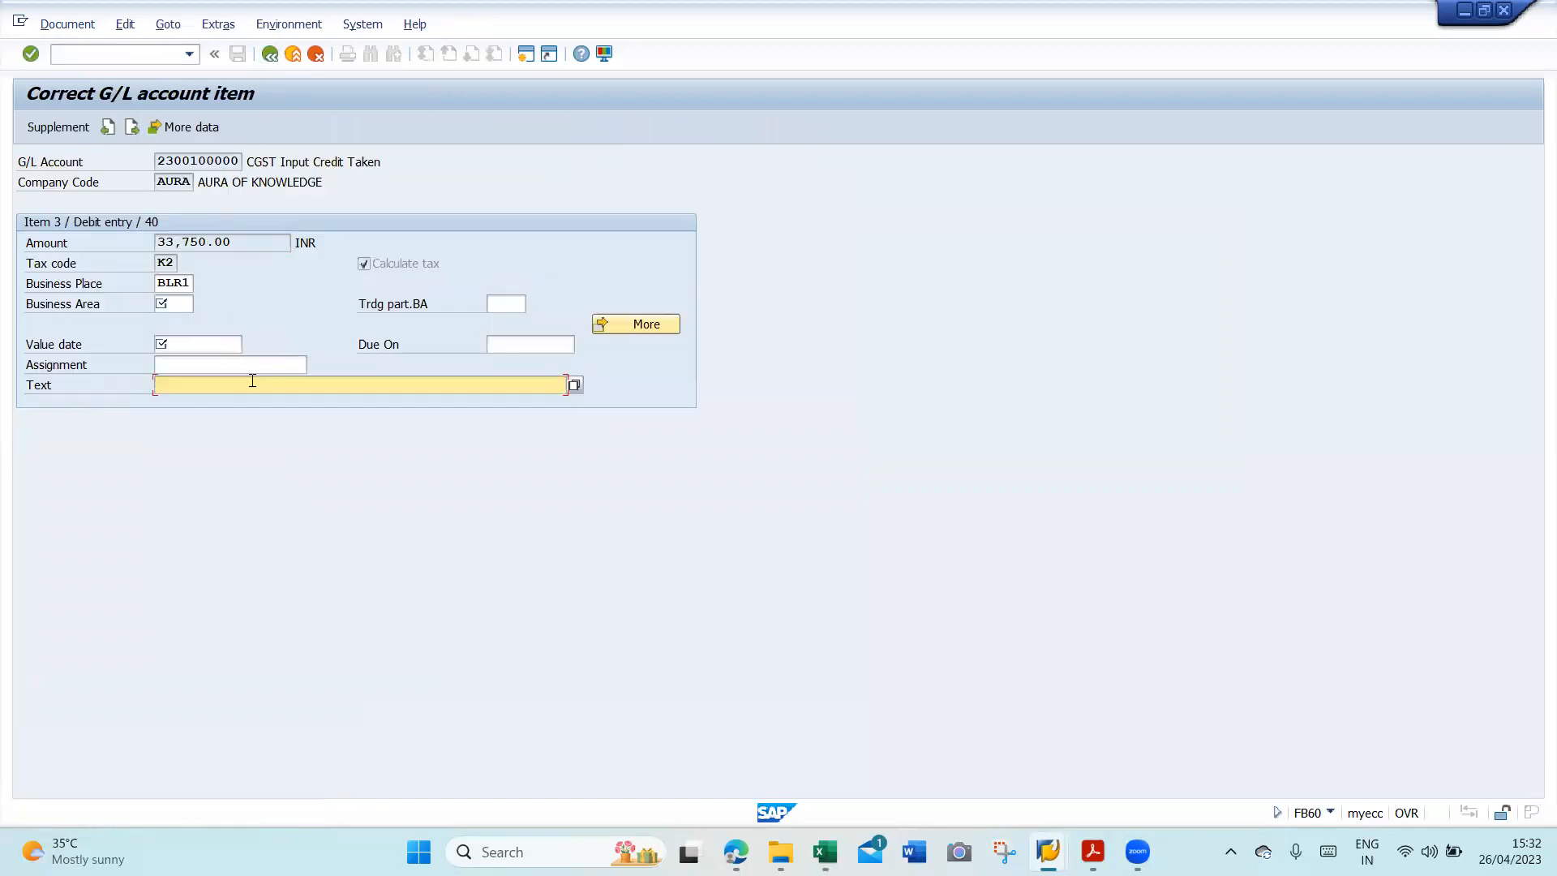
left_click(174, 303)
type("AUR1")
key("Tab")
type("26042023")
key("Tab")
key("Tab")
key("Down")
key("Return")
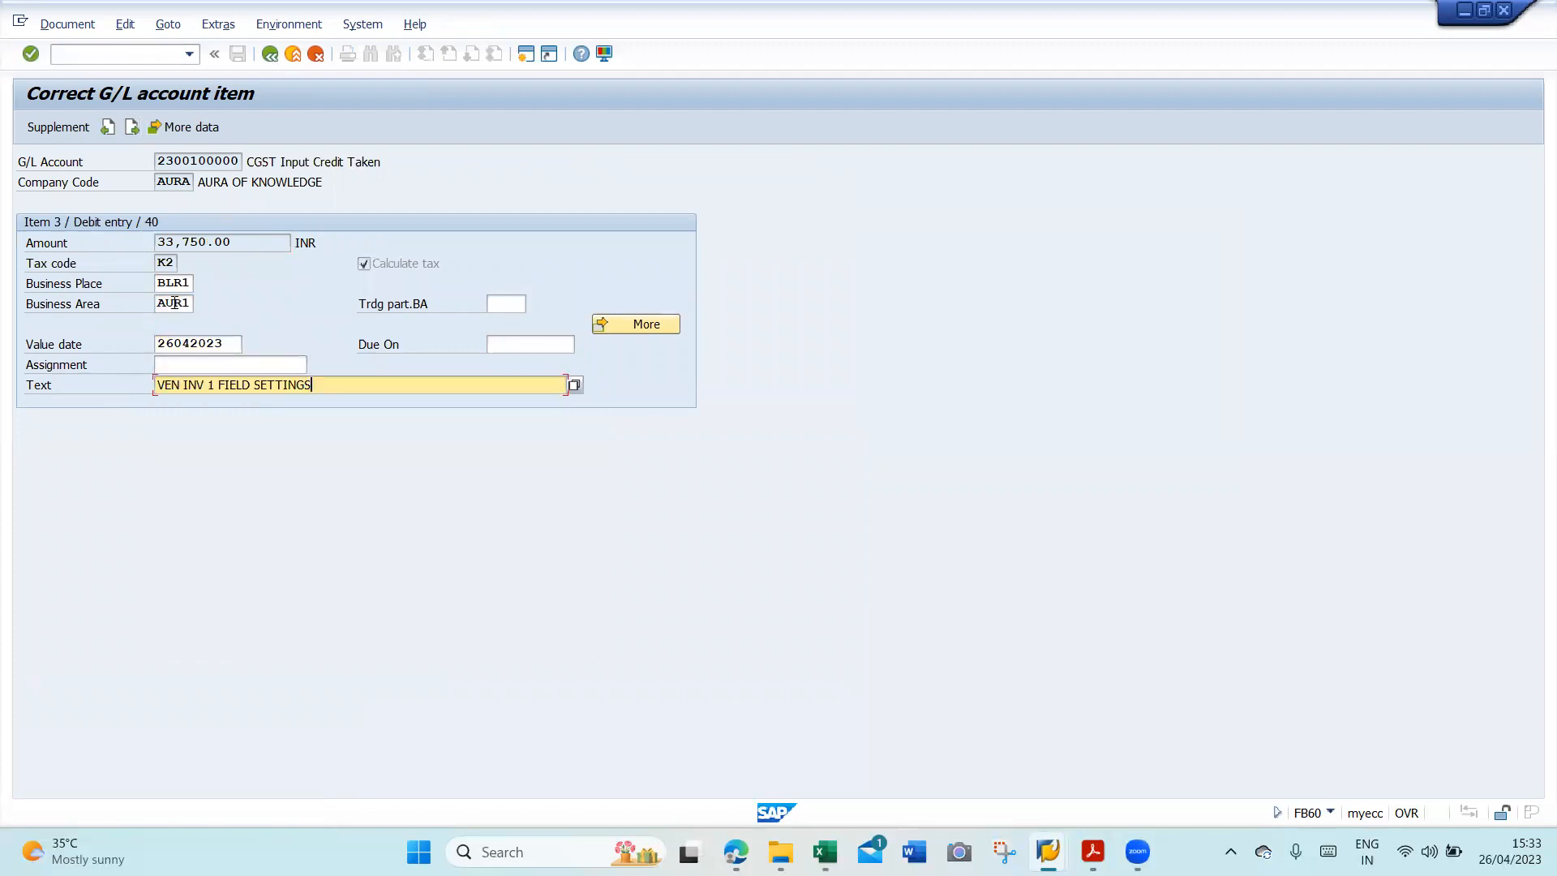
- Fill in the SGST Input Credit item with business area AUR1, value date 26042023 and text VEN INV 1 FIELD SETTINGS
left_click(131, 127)
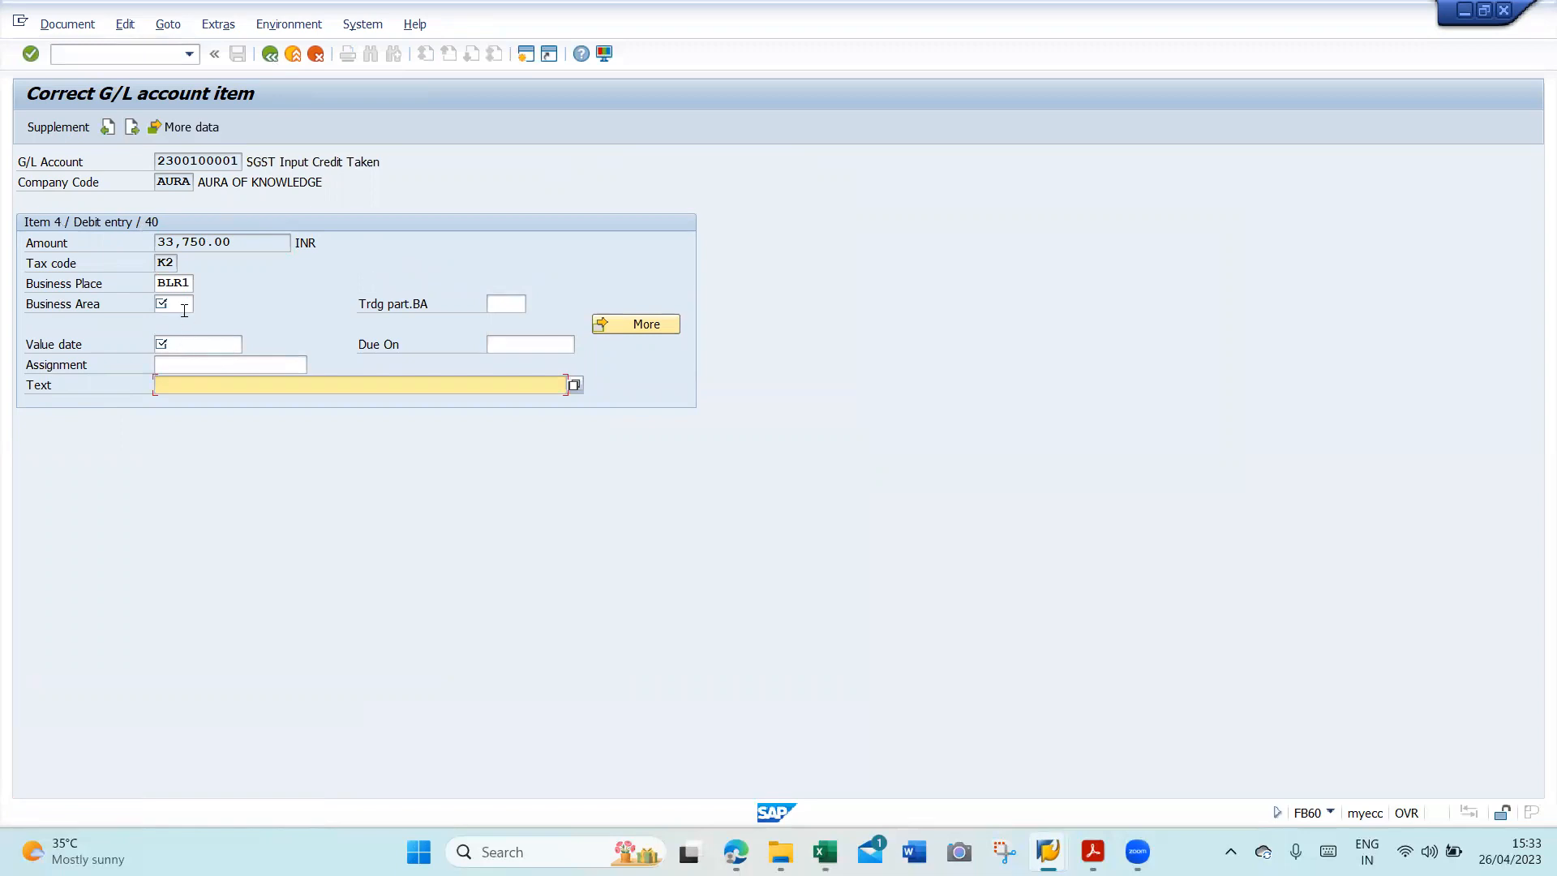
left_click(175, 305)
type("AUR1")
key("Tab")
type("26042023")
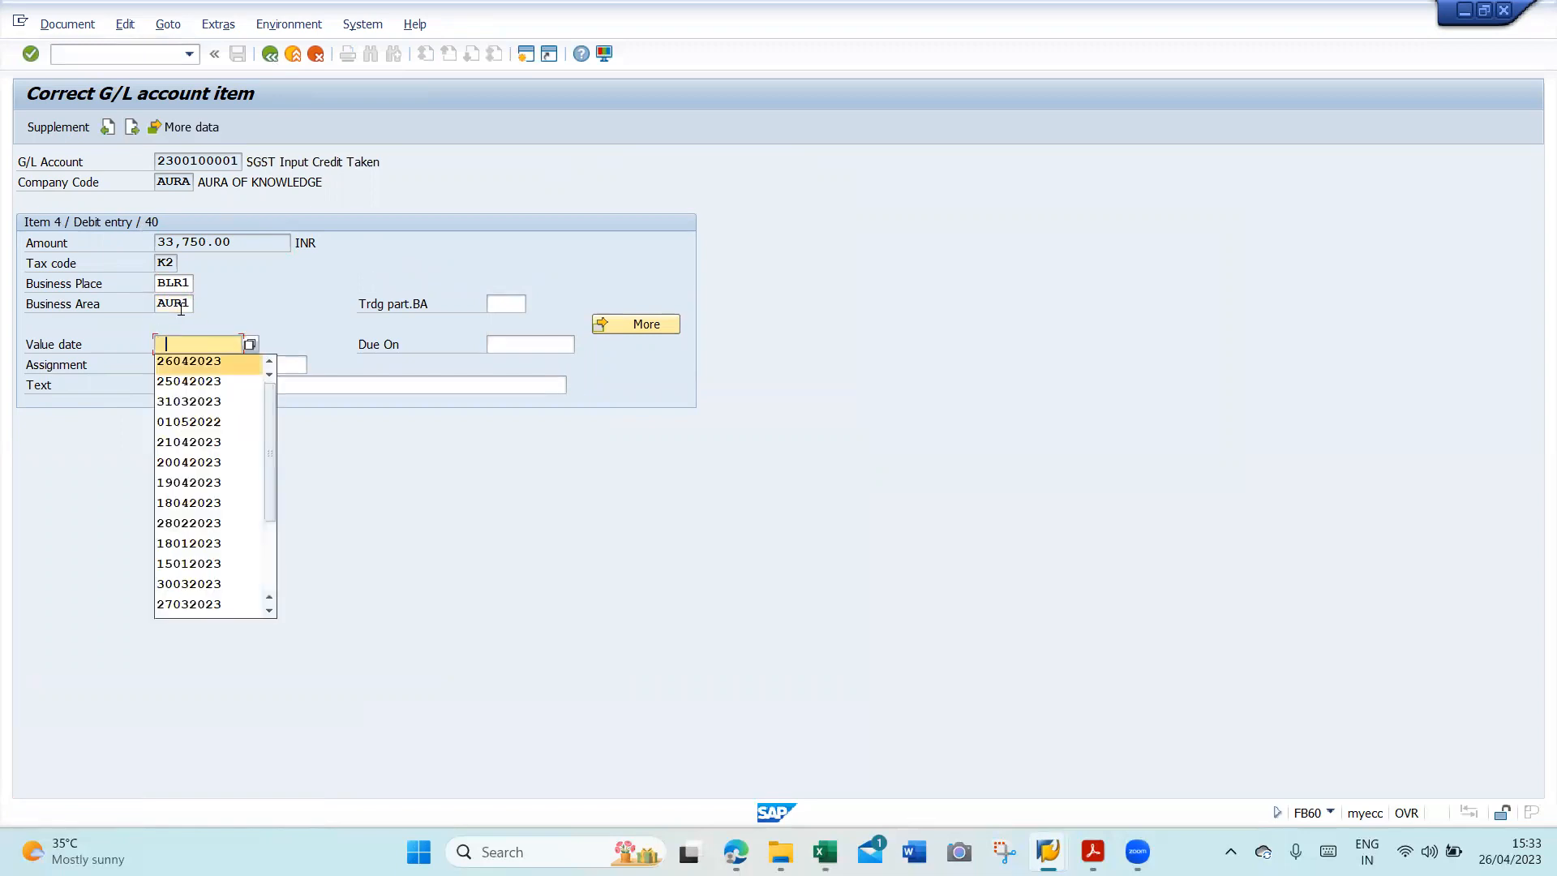
key("Tab")
key("Tab")
key("Down")
key("Return")
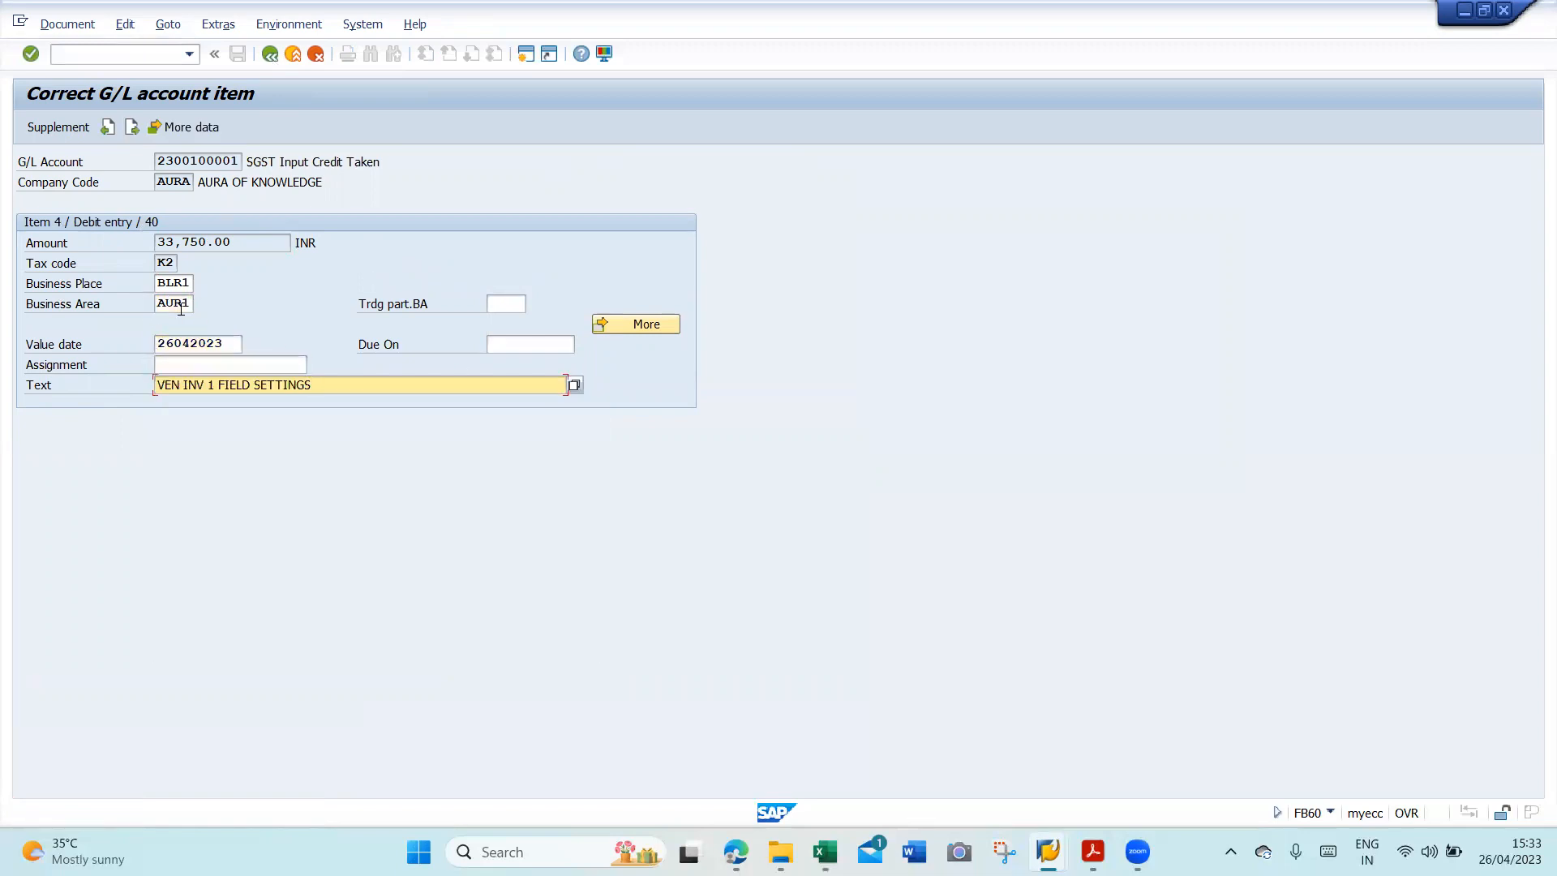
key("Return")
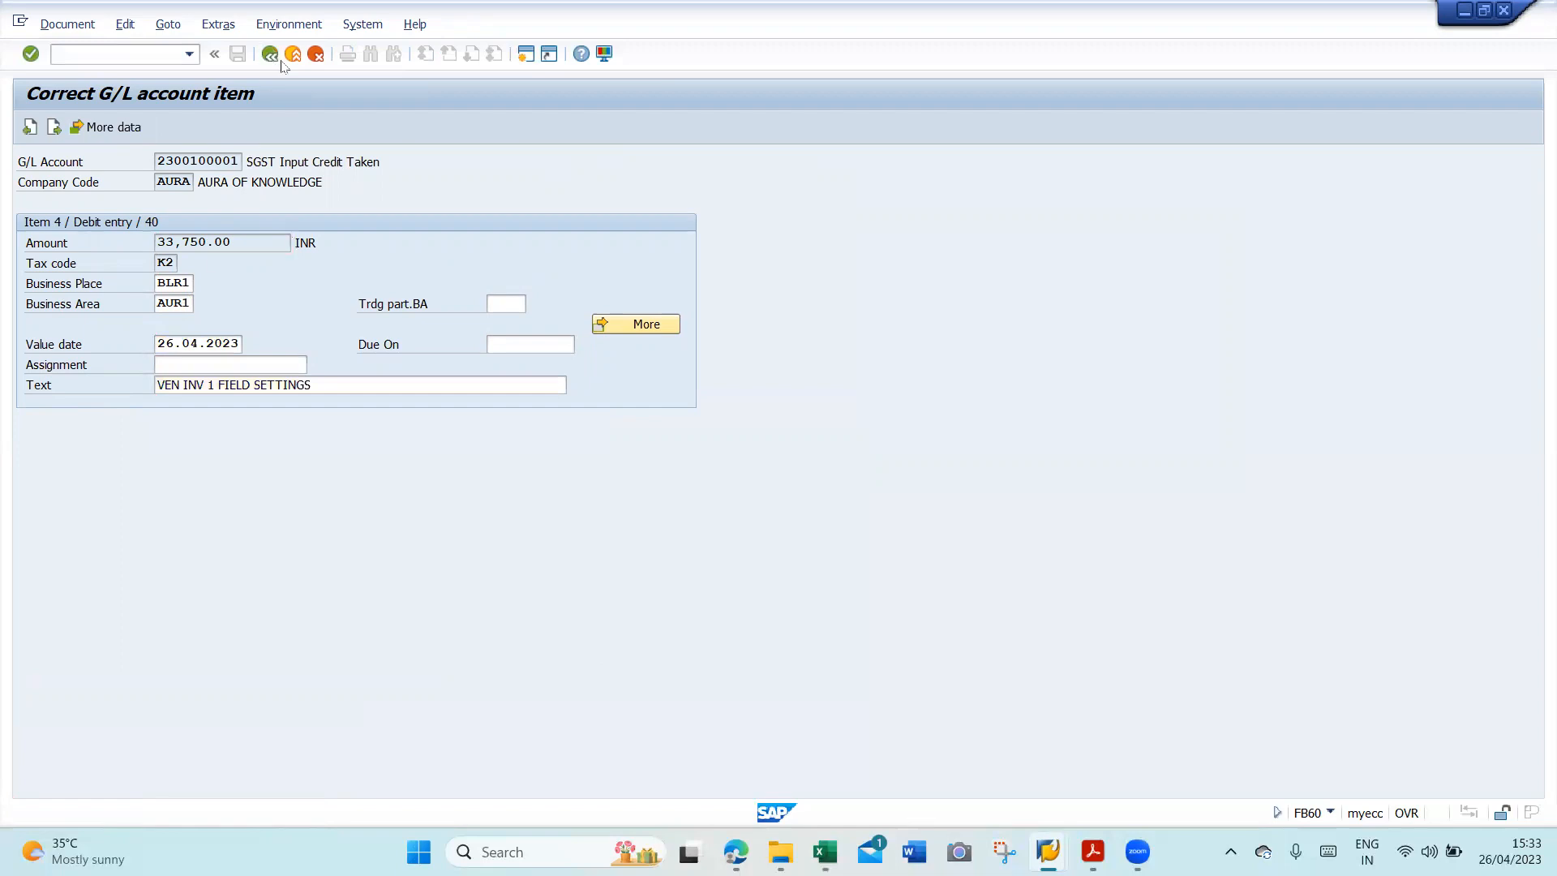
- Leave the simulated document overview and post the vendor invoice
left_click(271, 54)
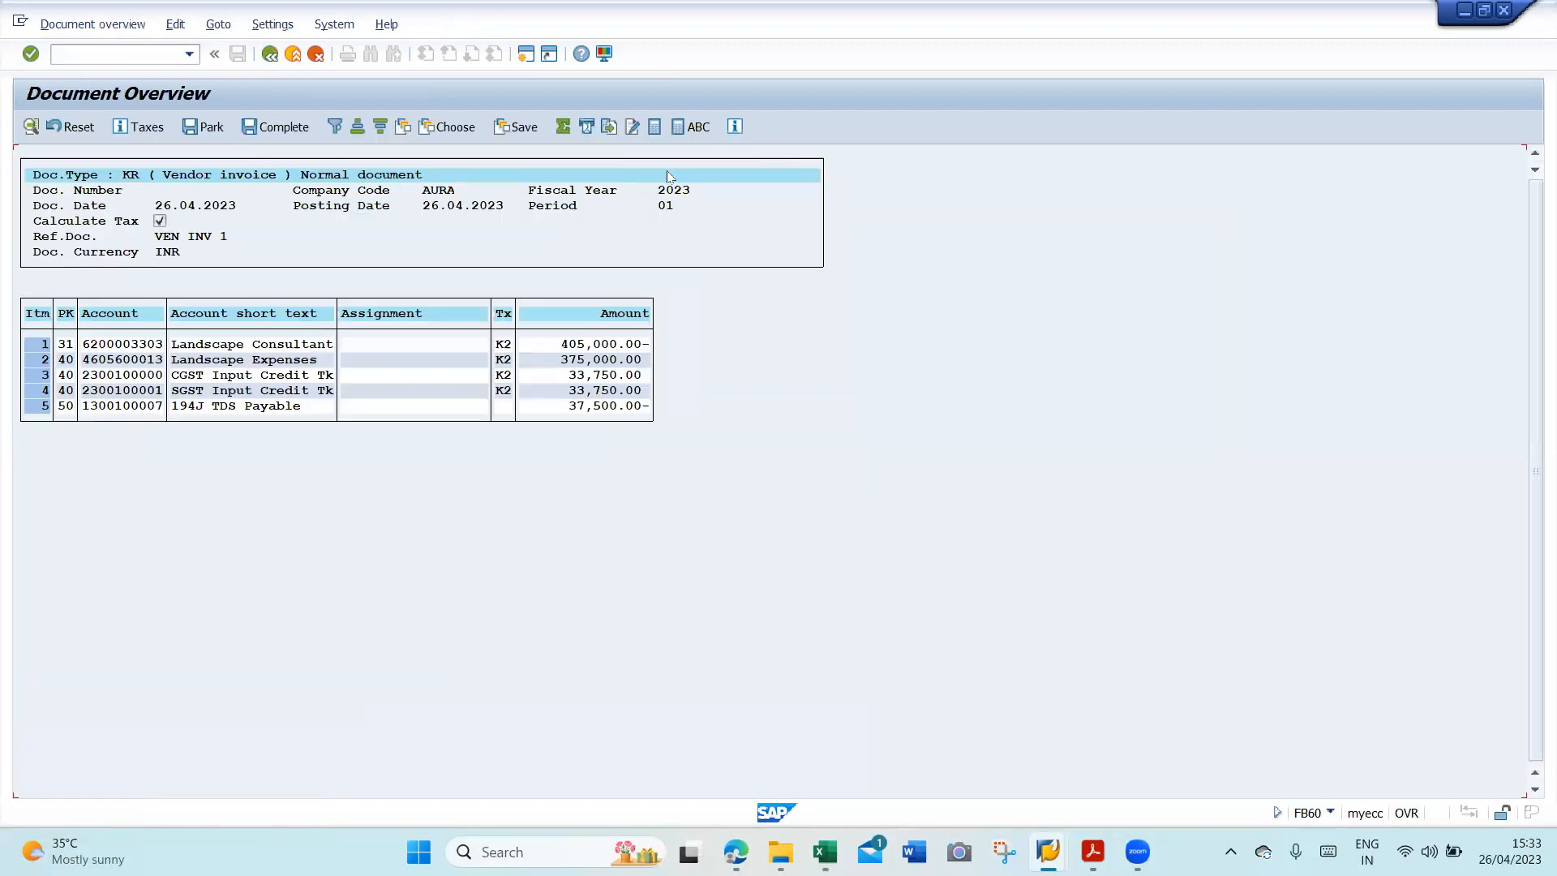
left_click(270, 55)
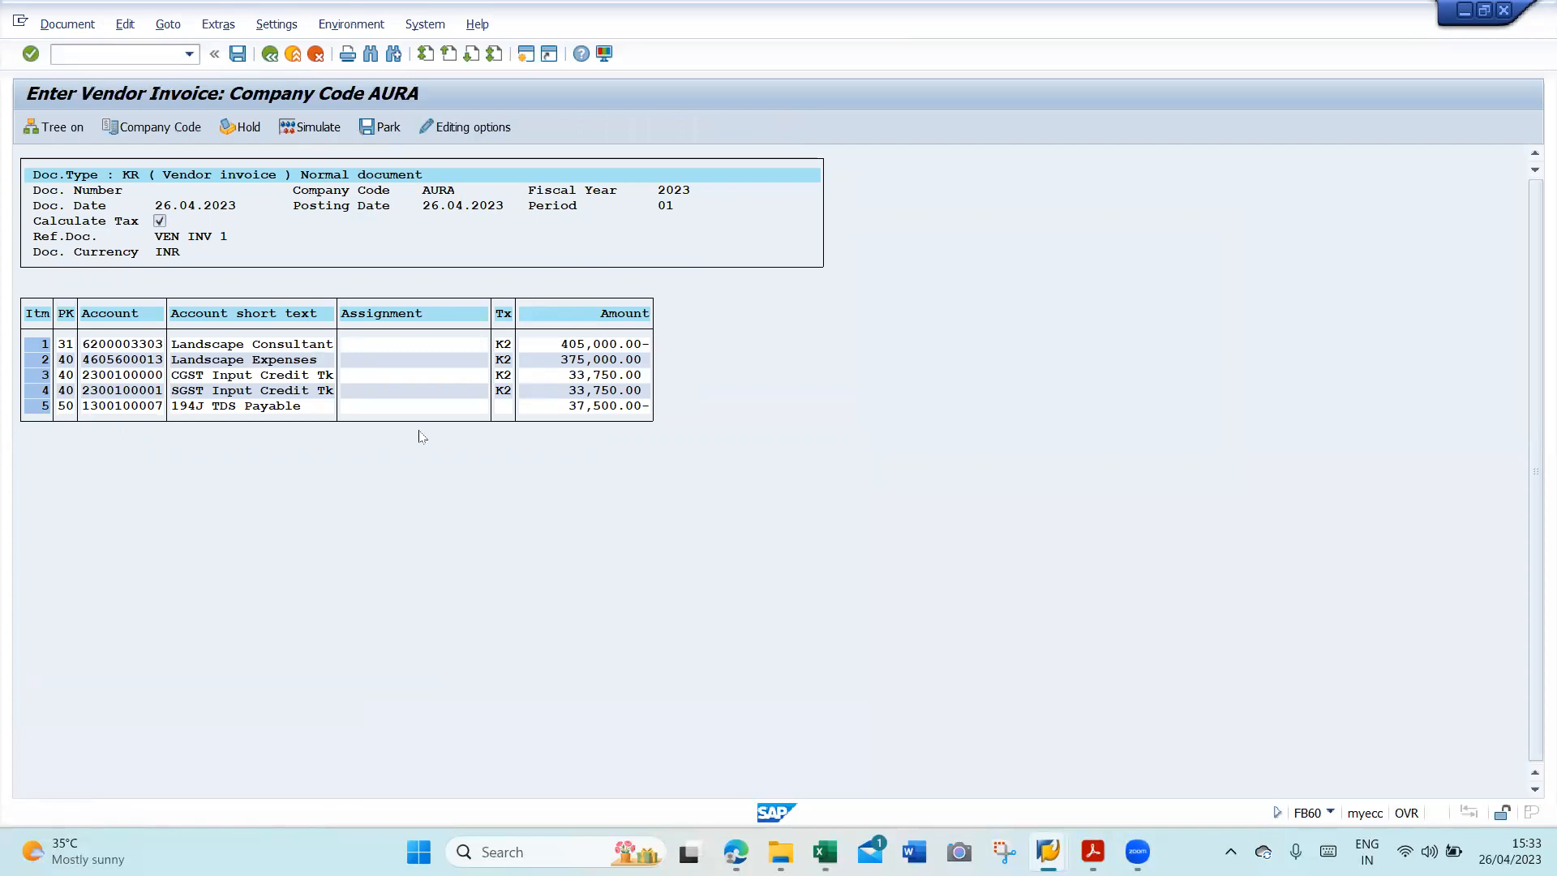
key("ctrl+s")
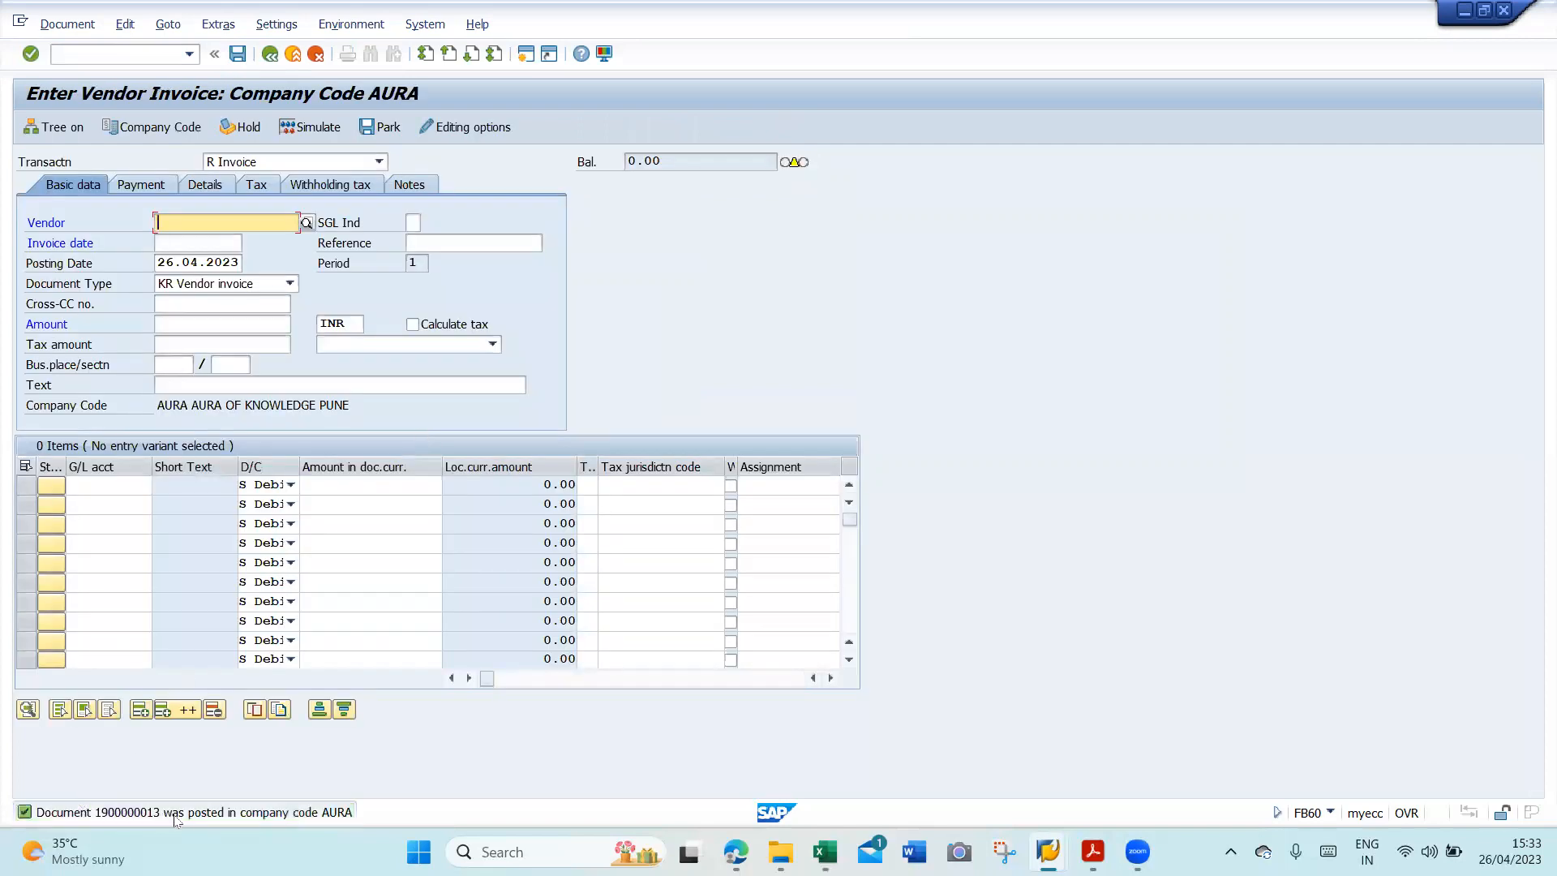
- Reopen the original budget overview of order AURA200001 in KO22 to check its assigned amount
key("alt+Tab")
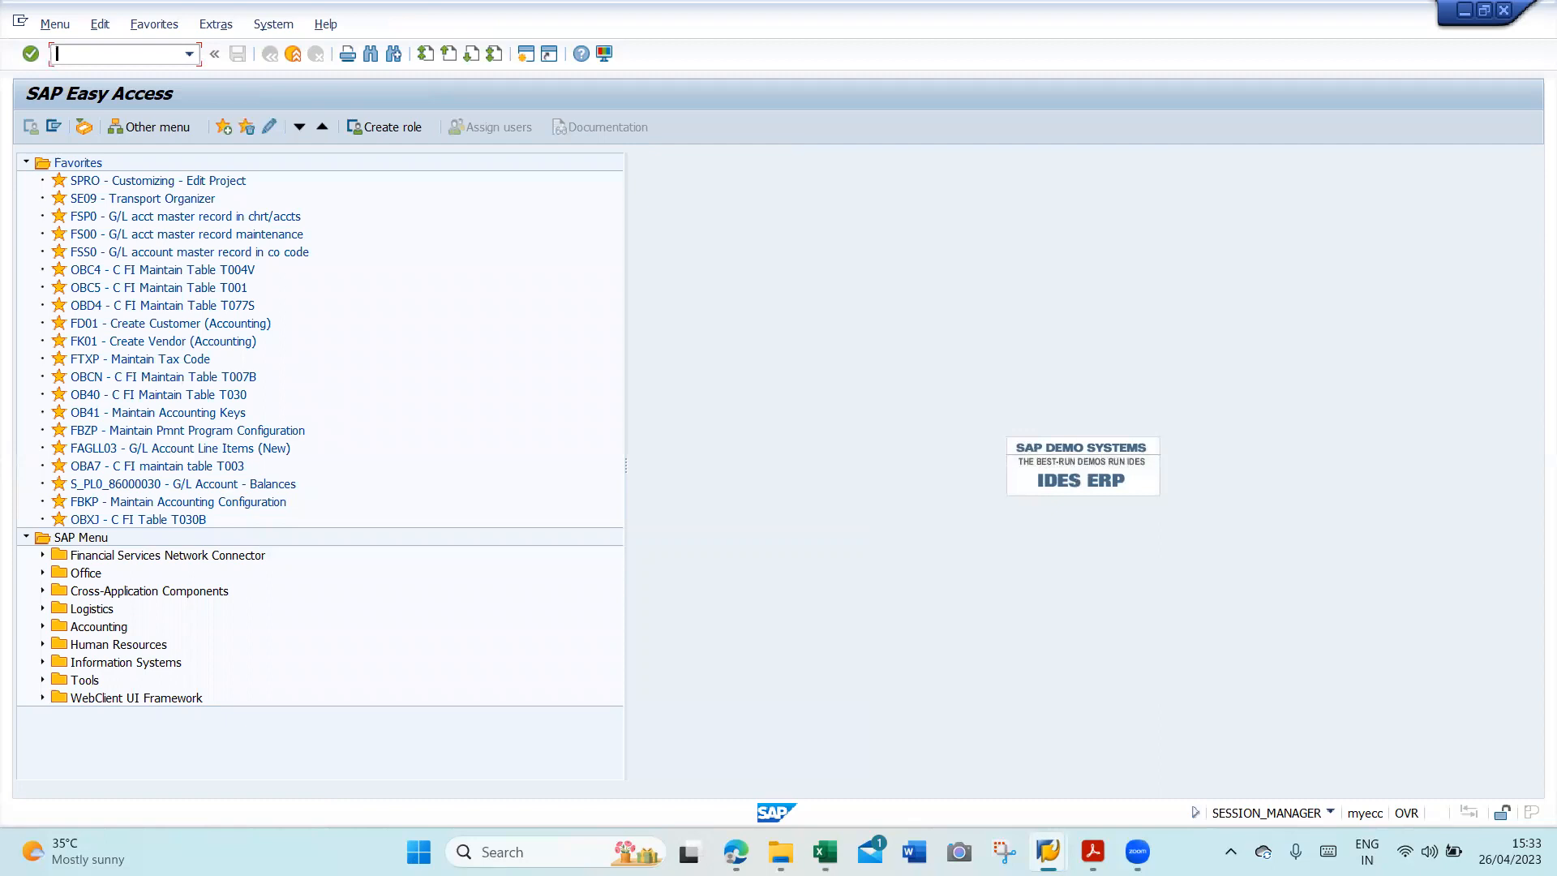
key("Return")
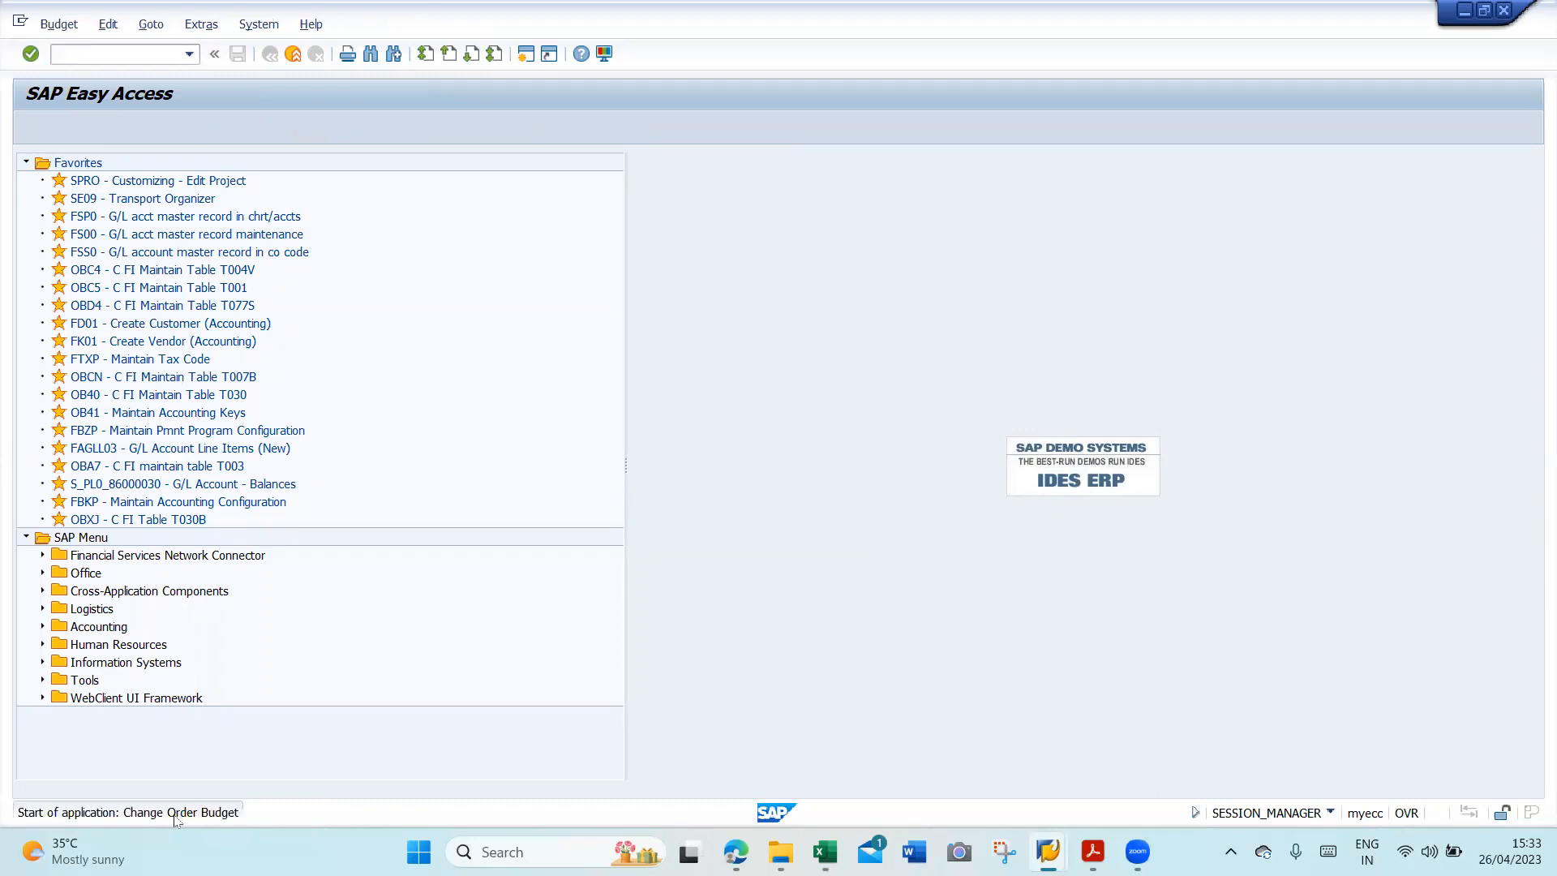
left_click(70, 130)
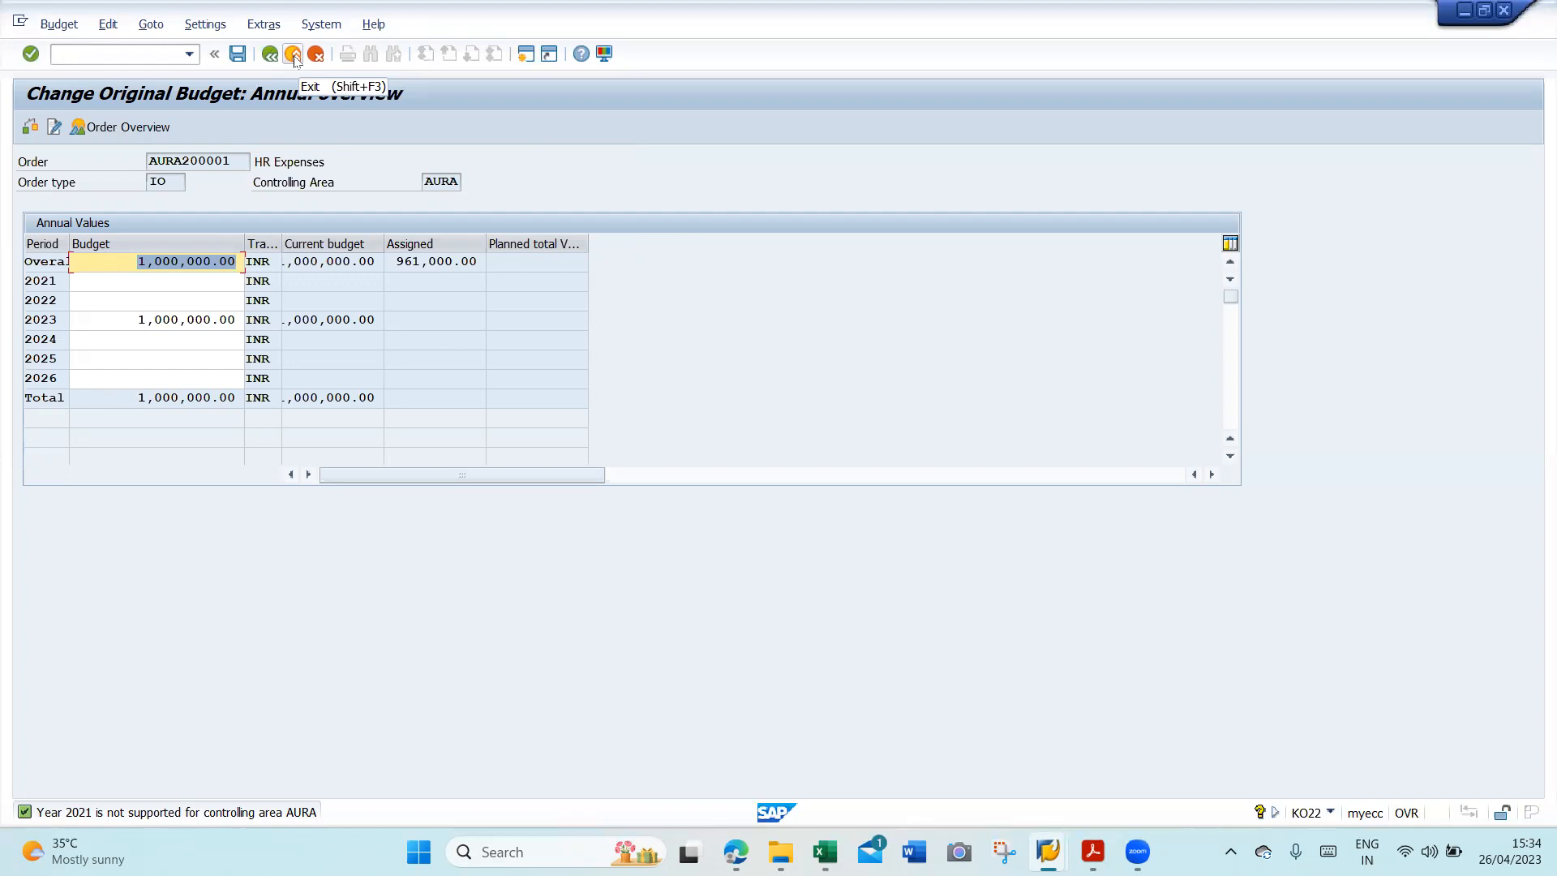
- Switch to the KOB1 session and rerun the actual cost line item report for order AURA200001
key("alt+Tab")
key("alt+Tab")
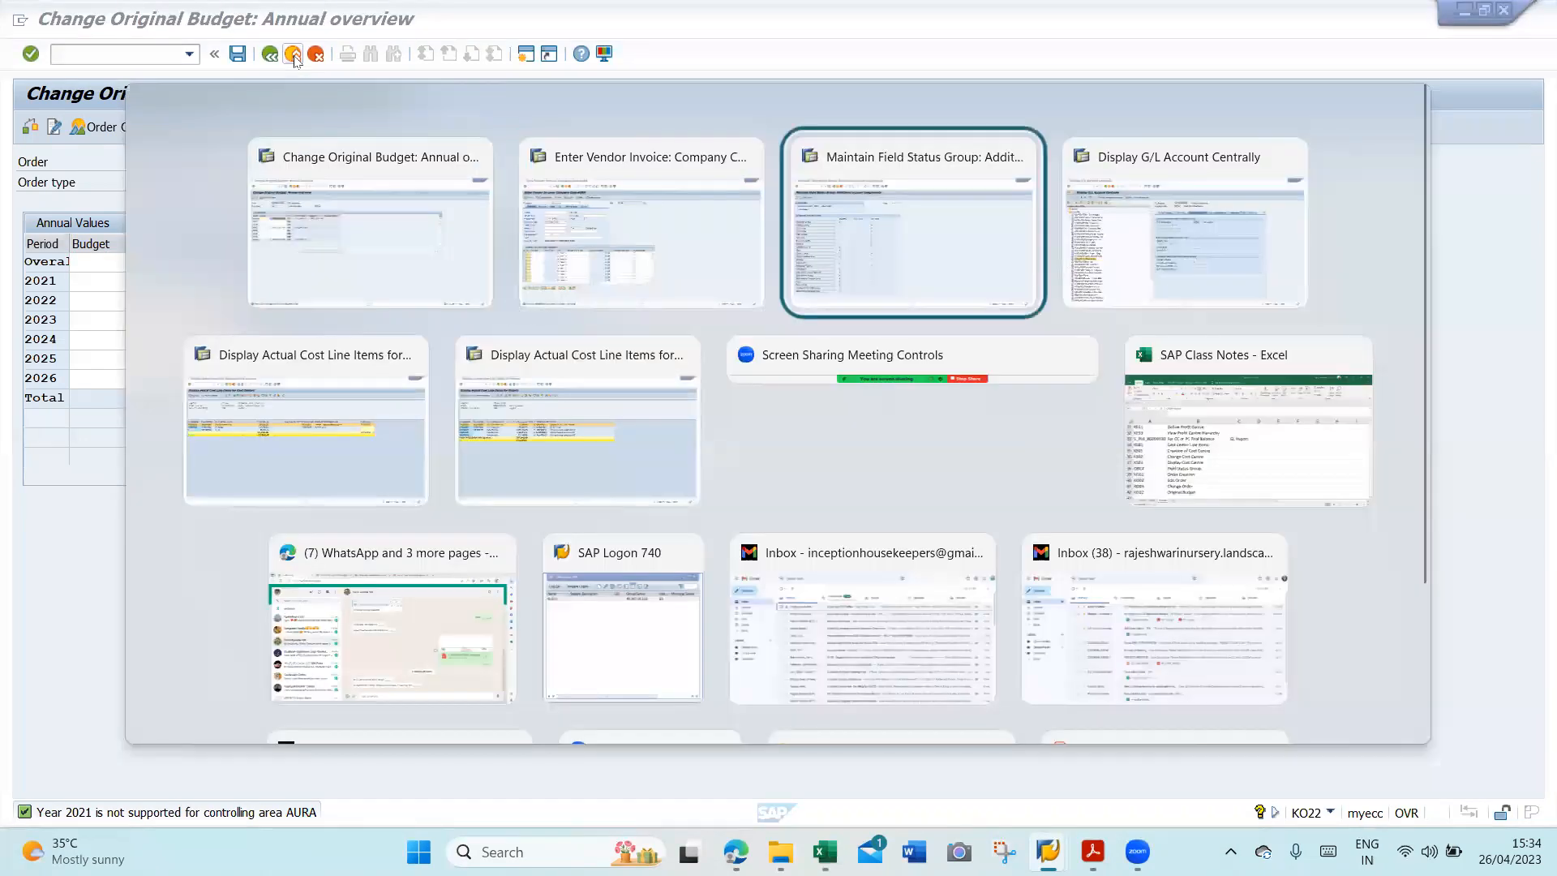
key("alt+Tab")
key("alt+Tab")
key("alt+Tab")
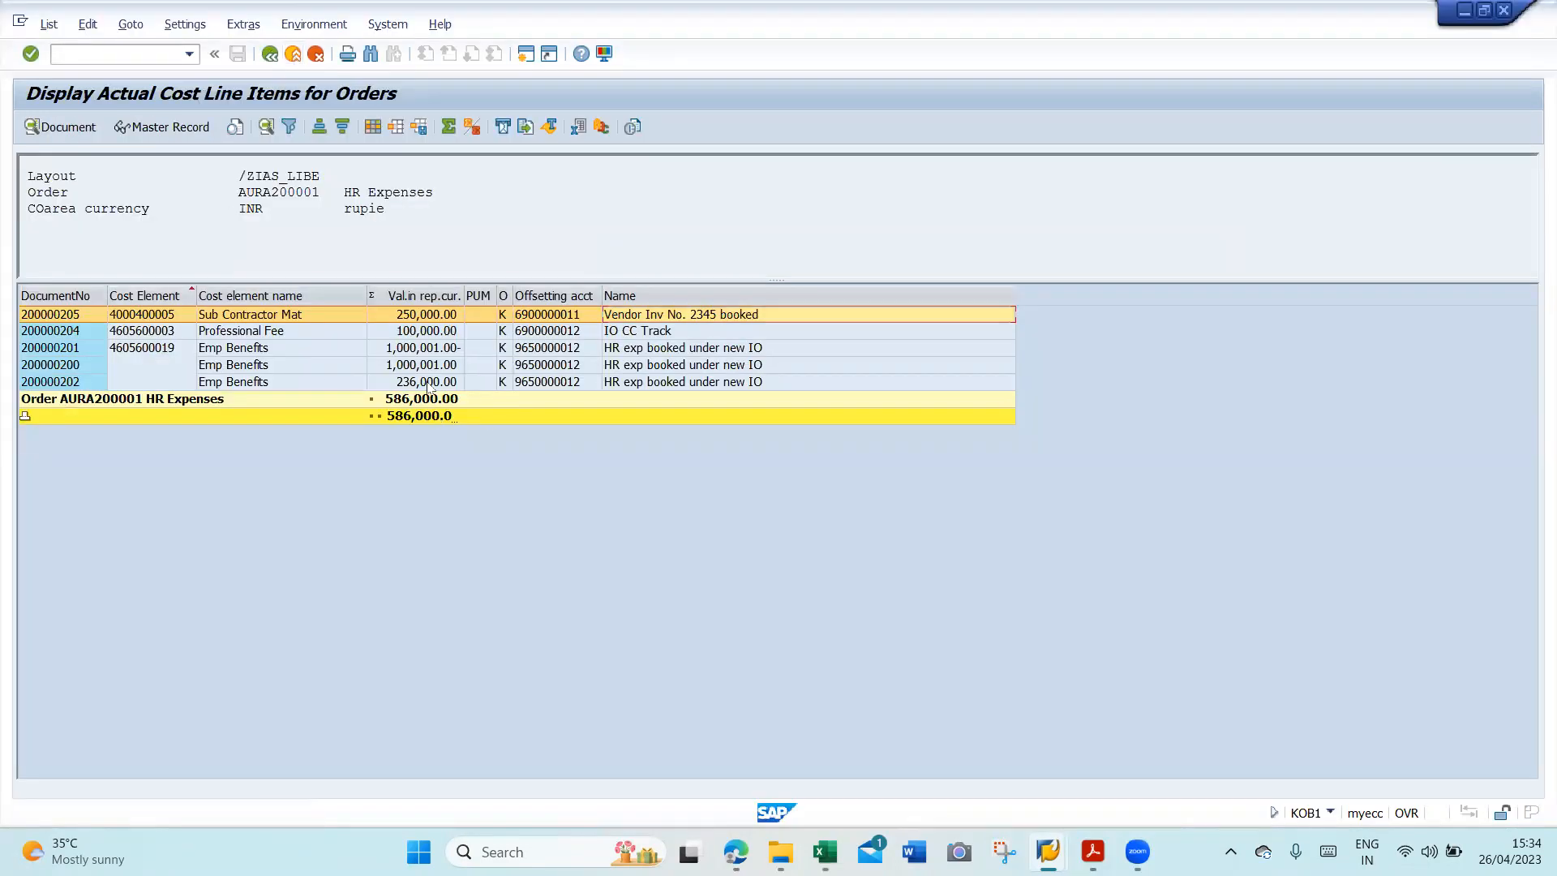
left_click(270, 57)
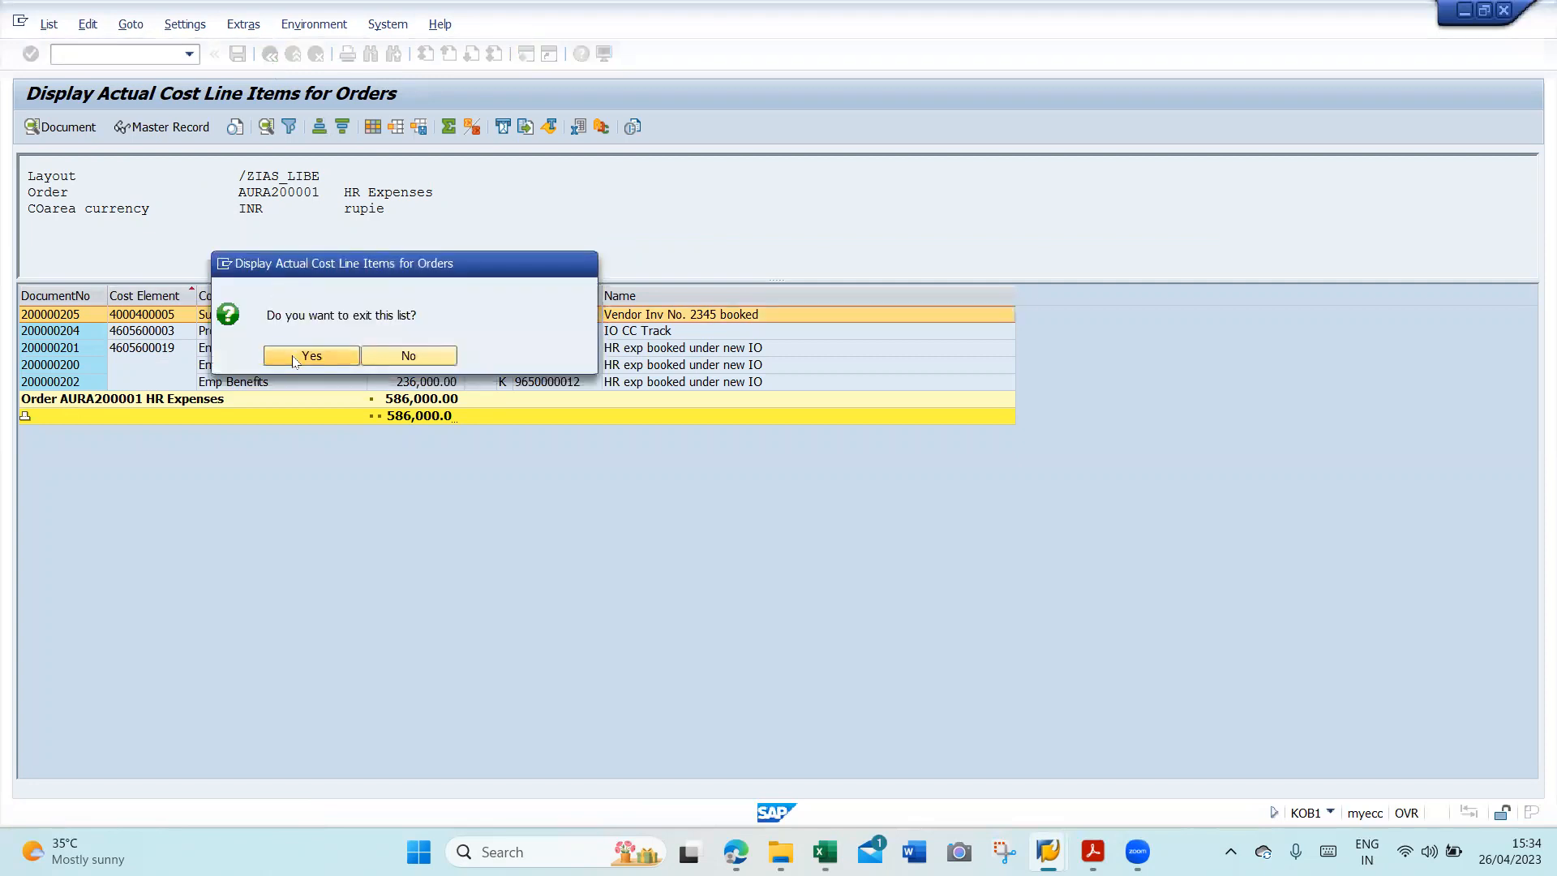
left_click(294, 356)
left_click(30, 126)
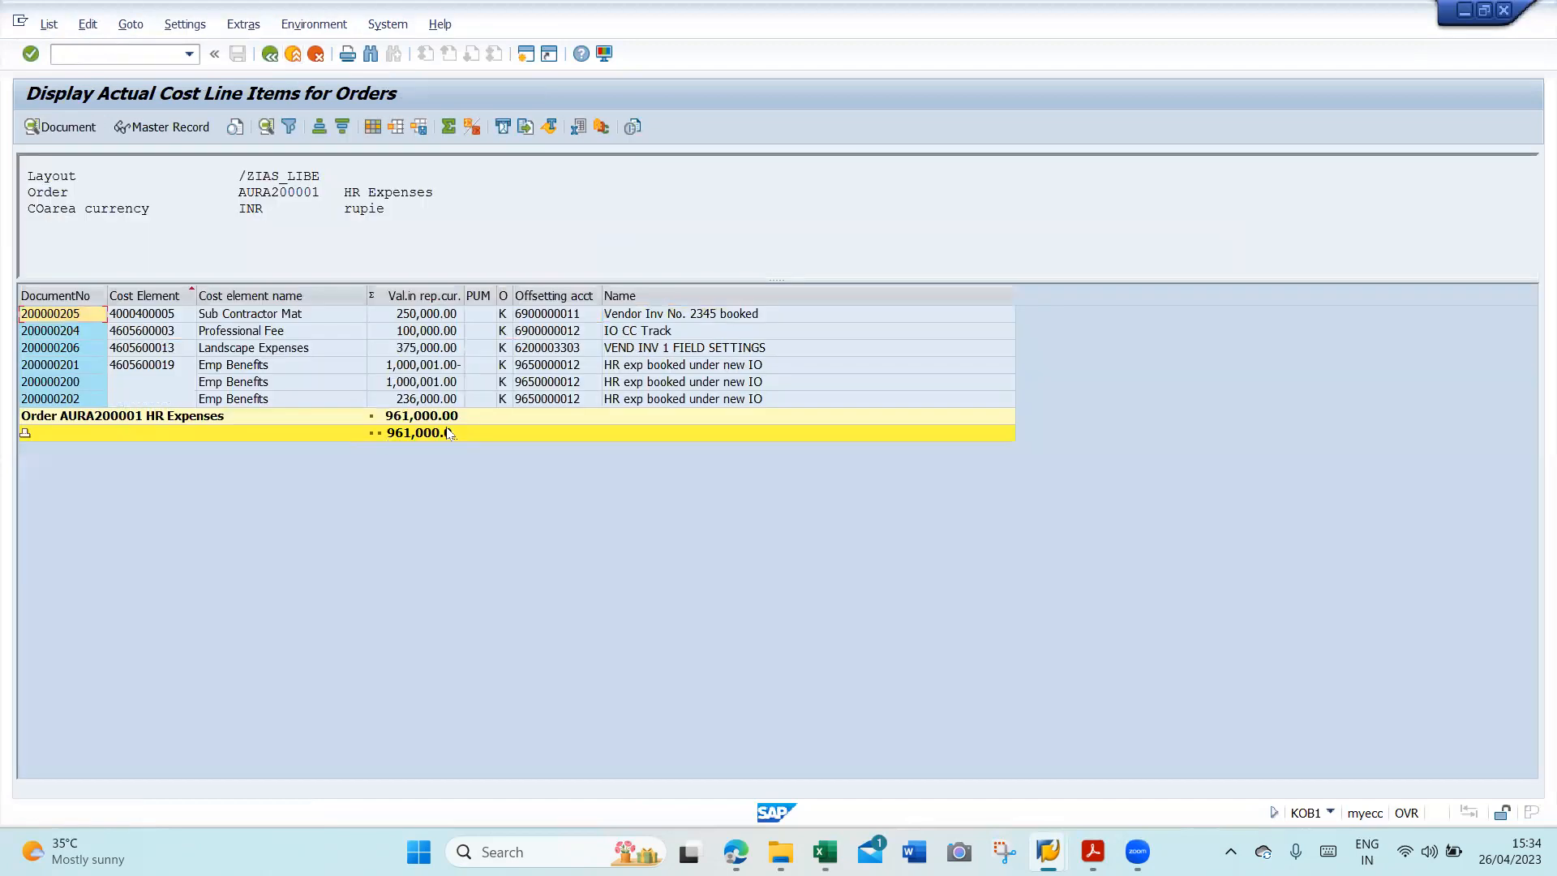
key("alt+Tab")
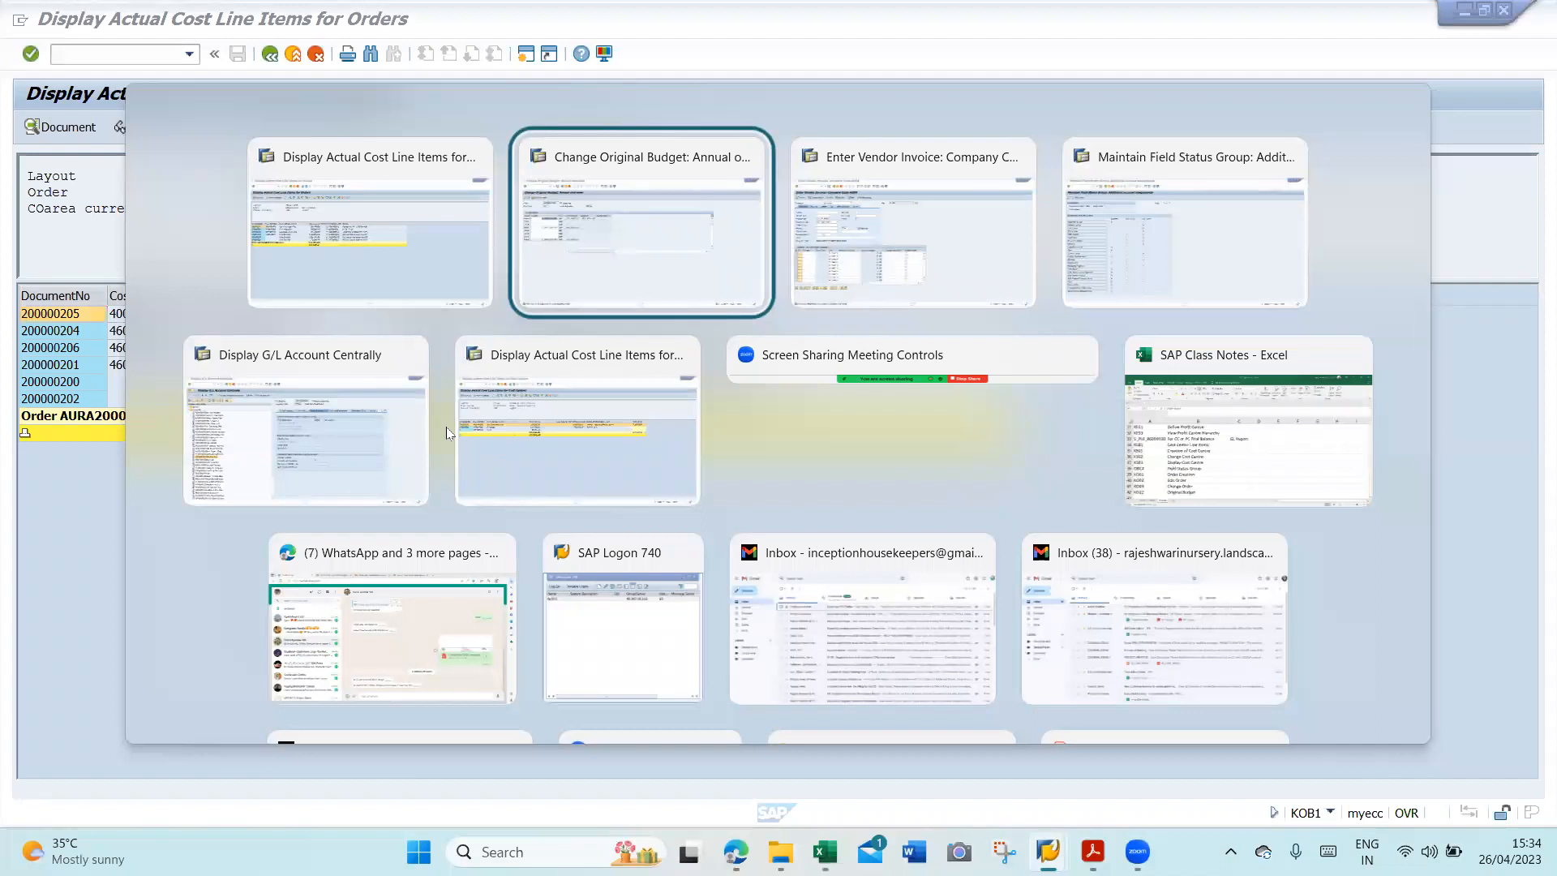
left_click(487, 430)
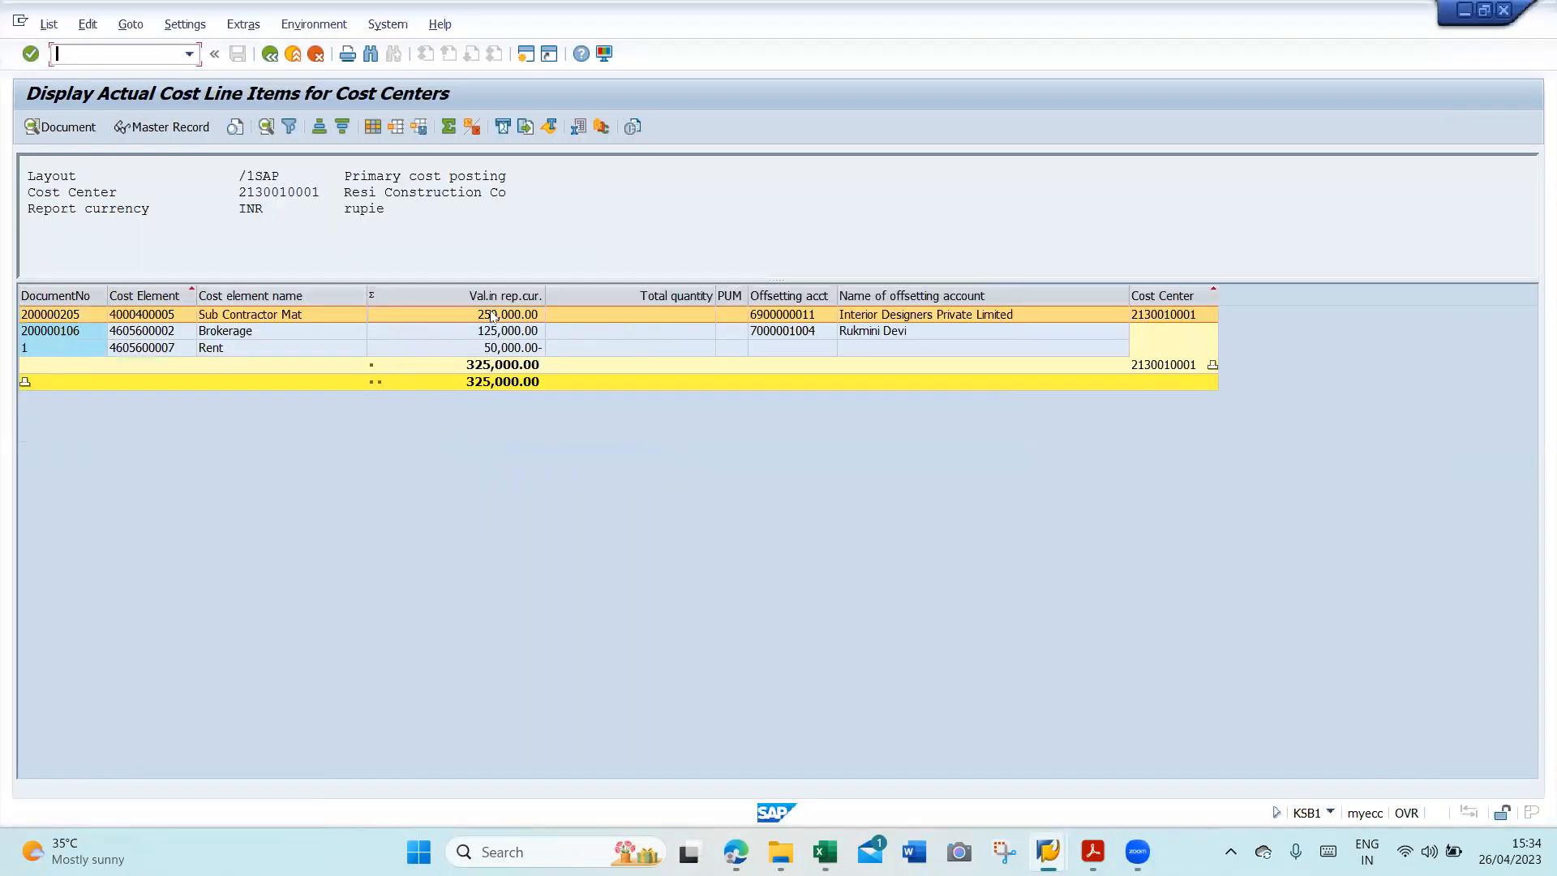
left_click(270, 55)
left_click(313, 355)
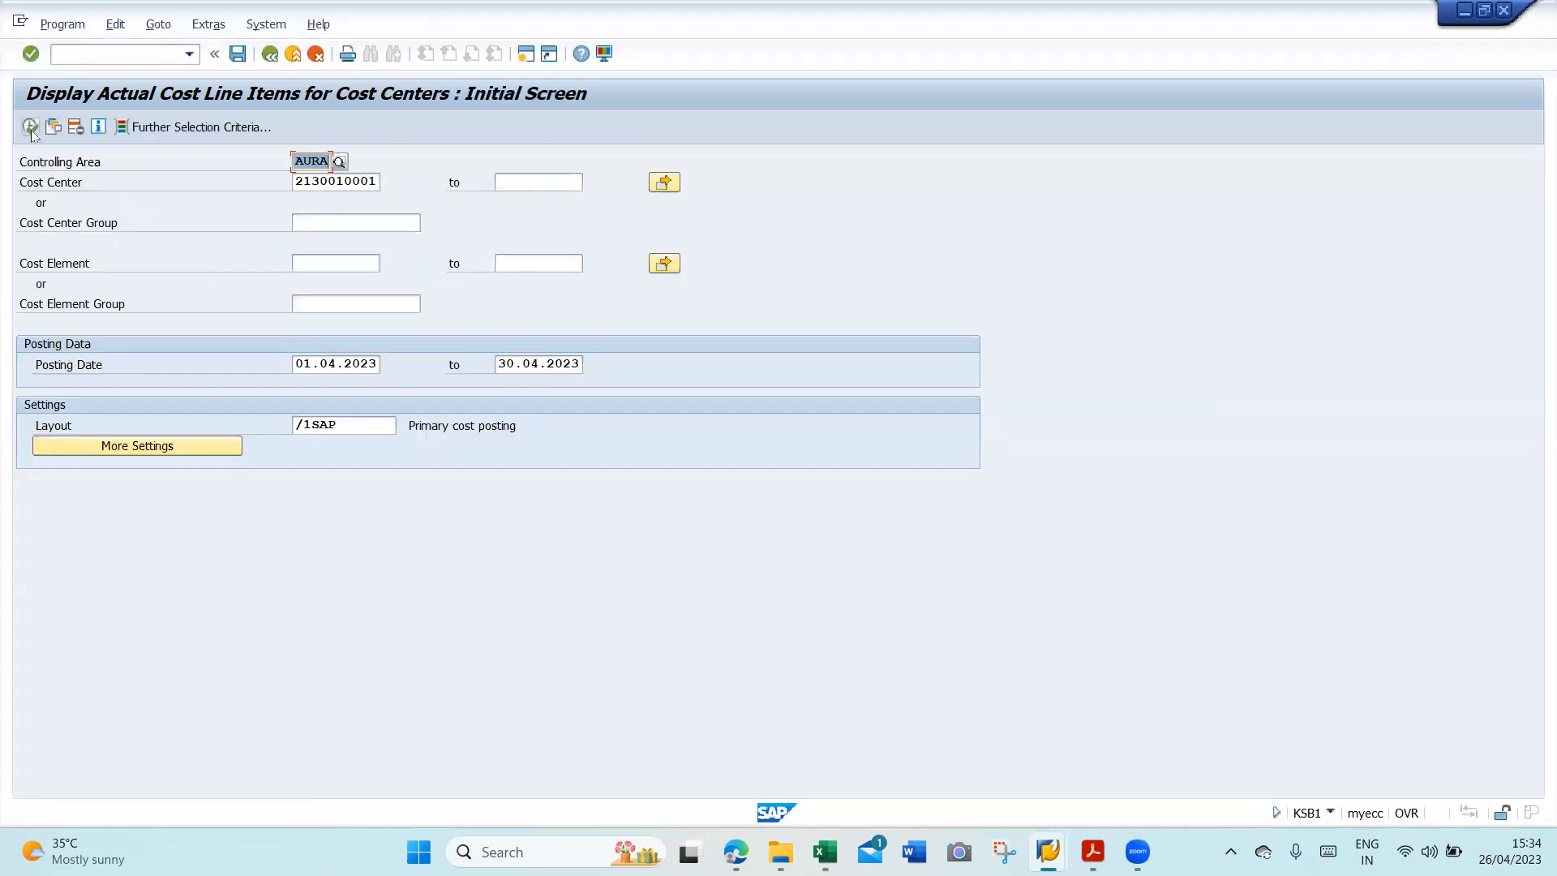
left_click(30, 127)
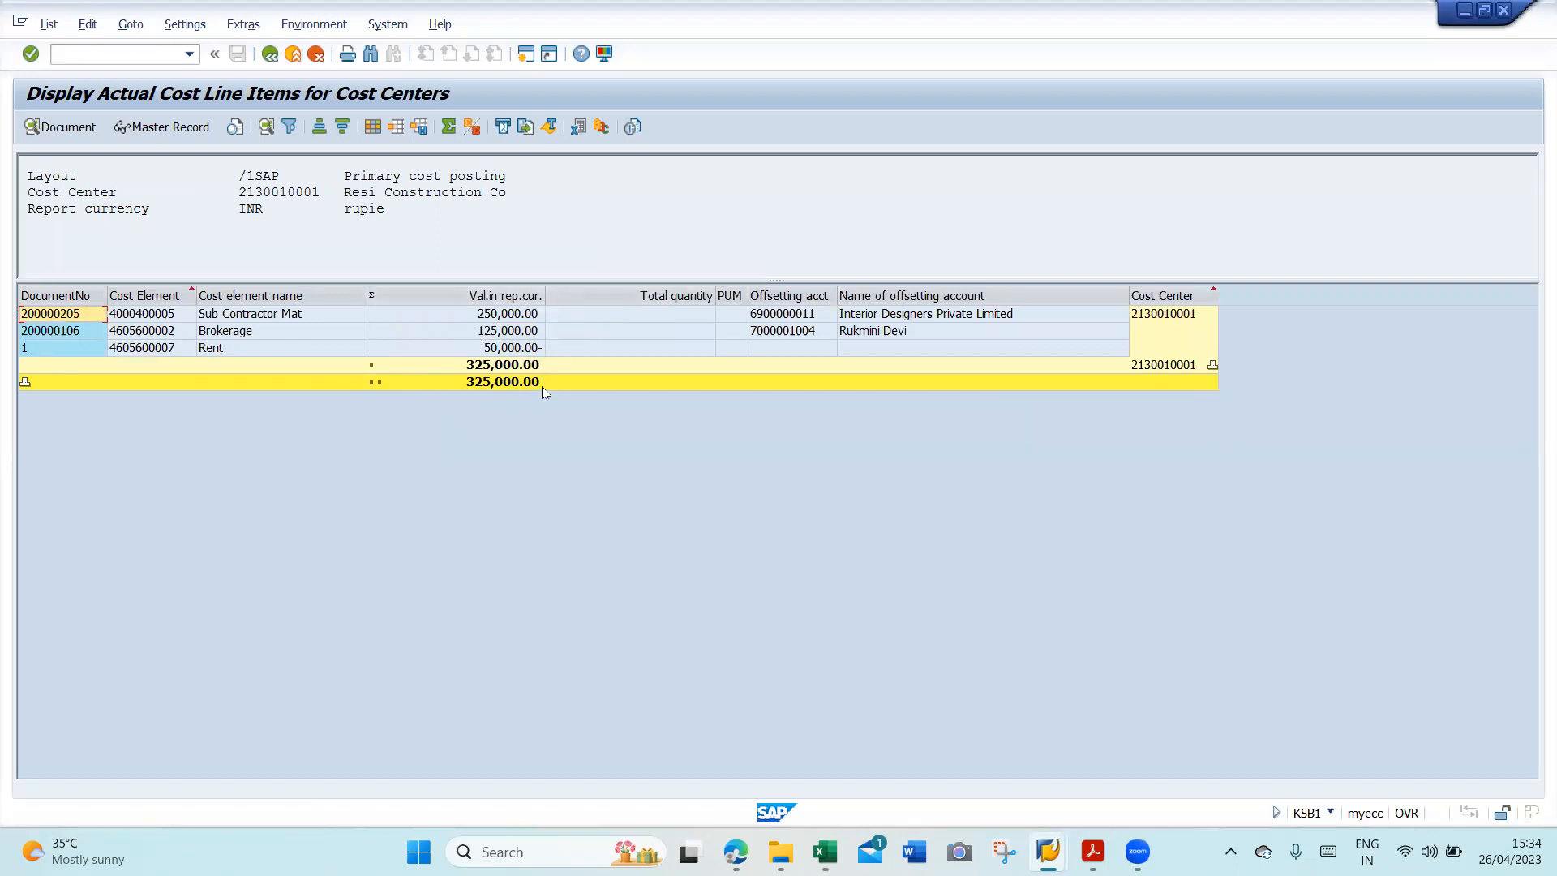
- Clear the cost center restriction and run the KSB1 line item report for all cost centers in controlling area AURA
left_click(270, 53)
left_click(313, 357)
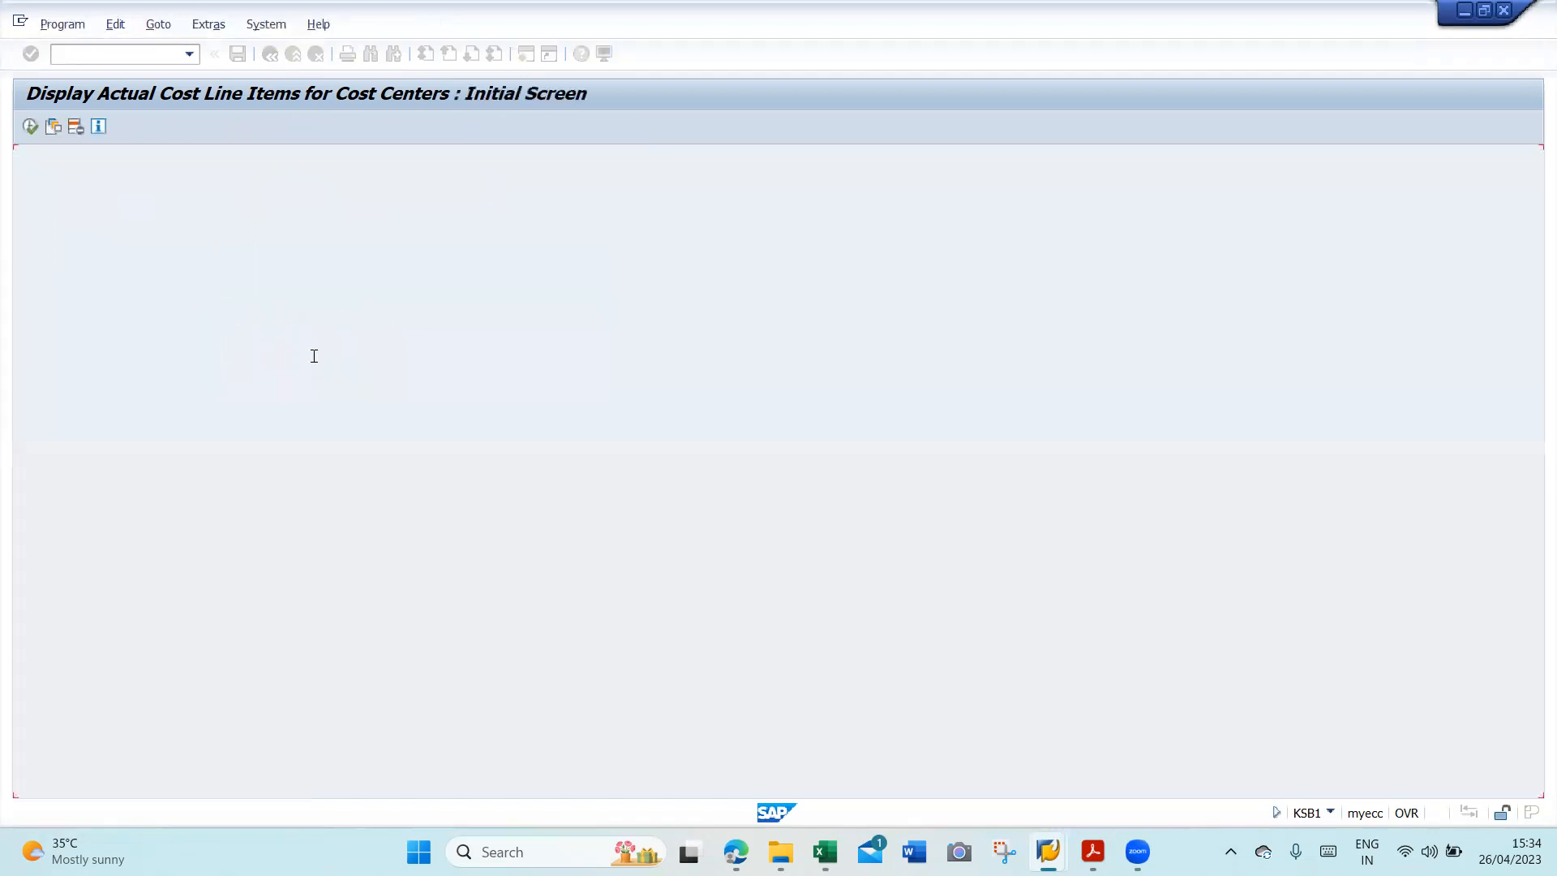
key("Tab")
key("Delete")
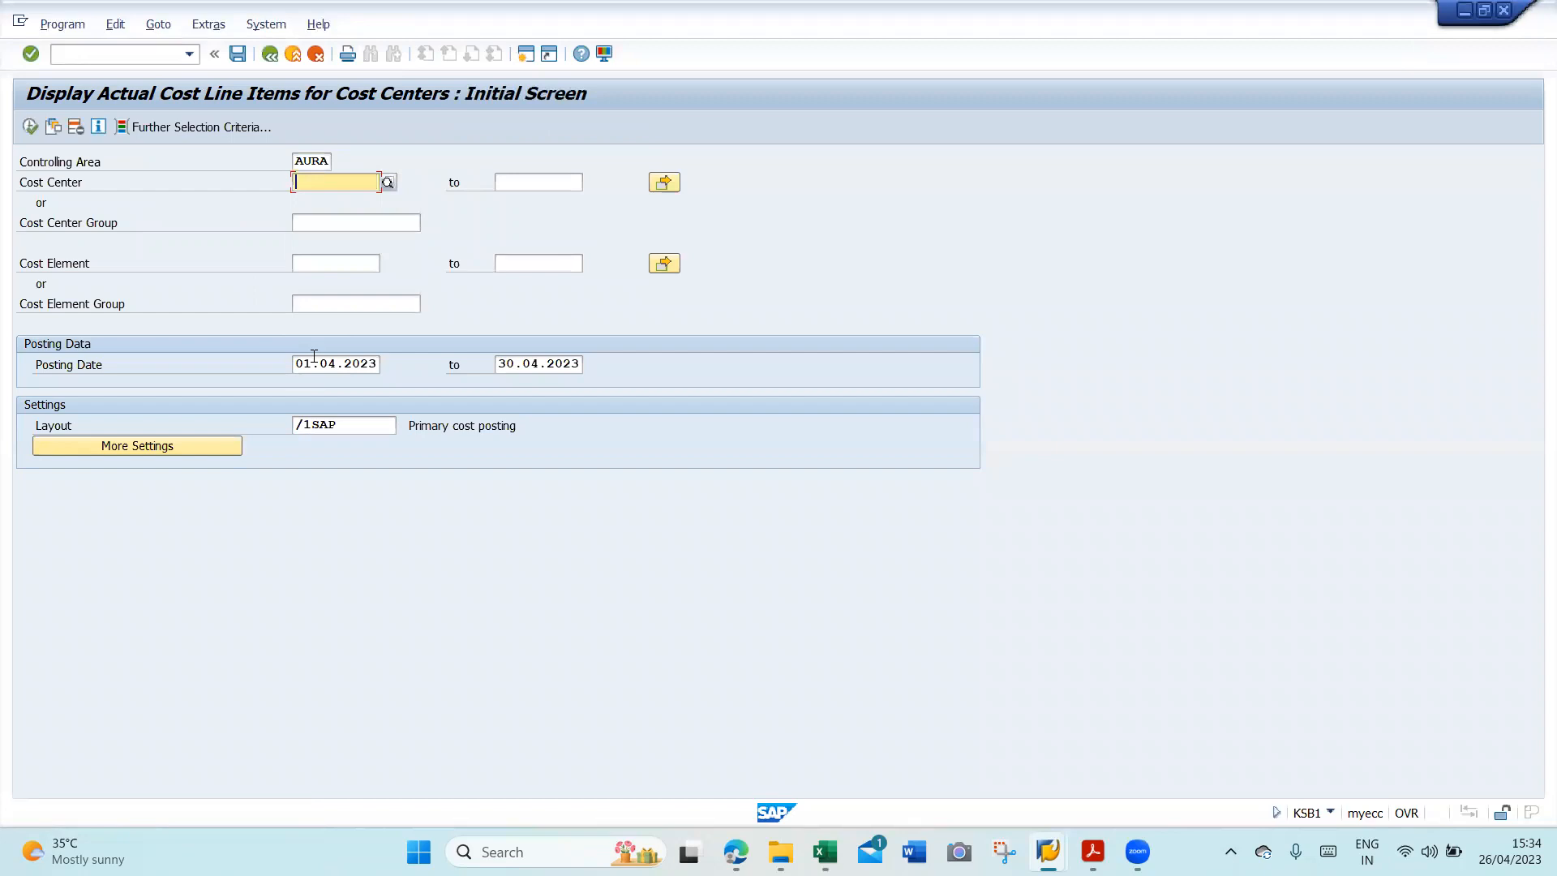
left_click(30, 127)
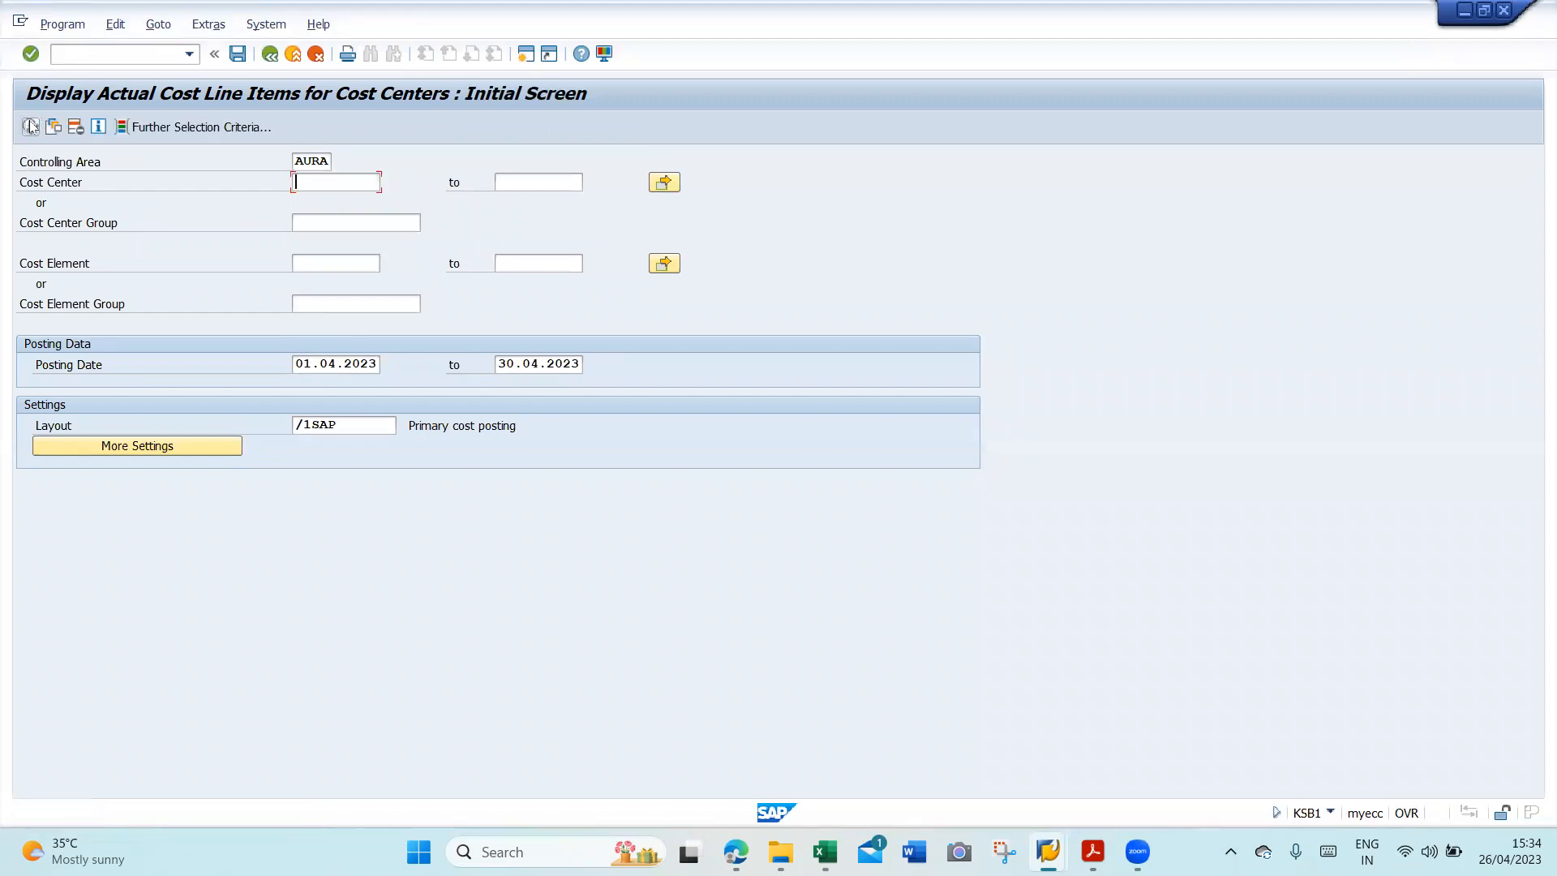
left_click(30, 126)
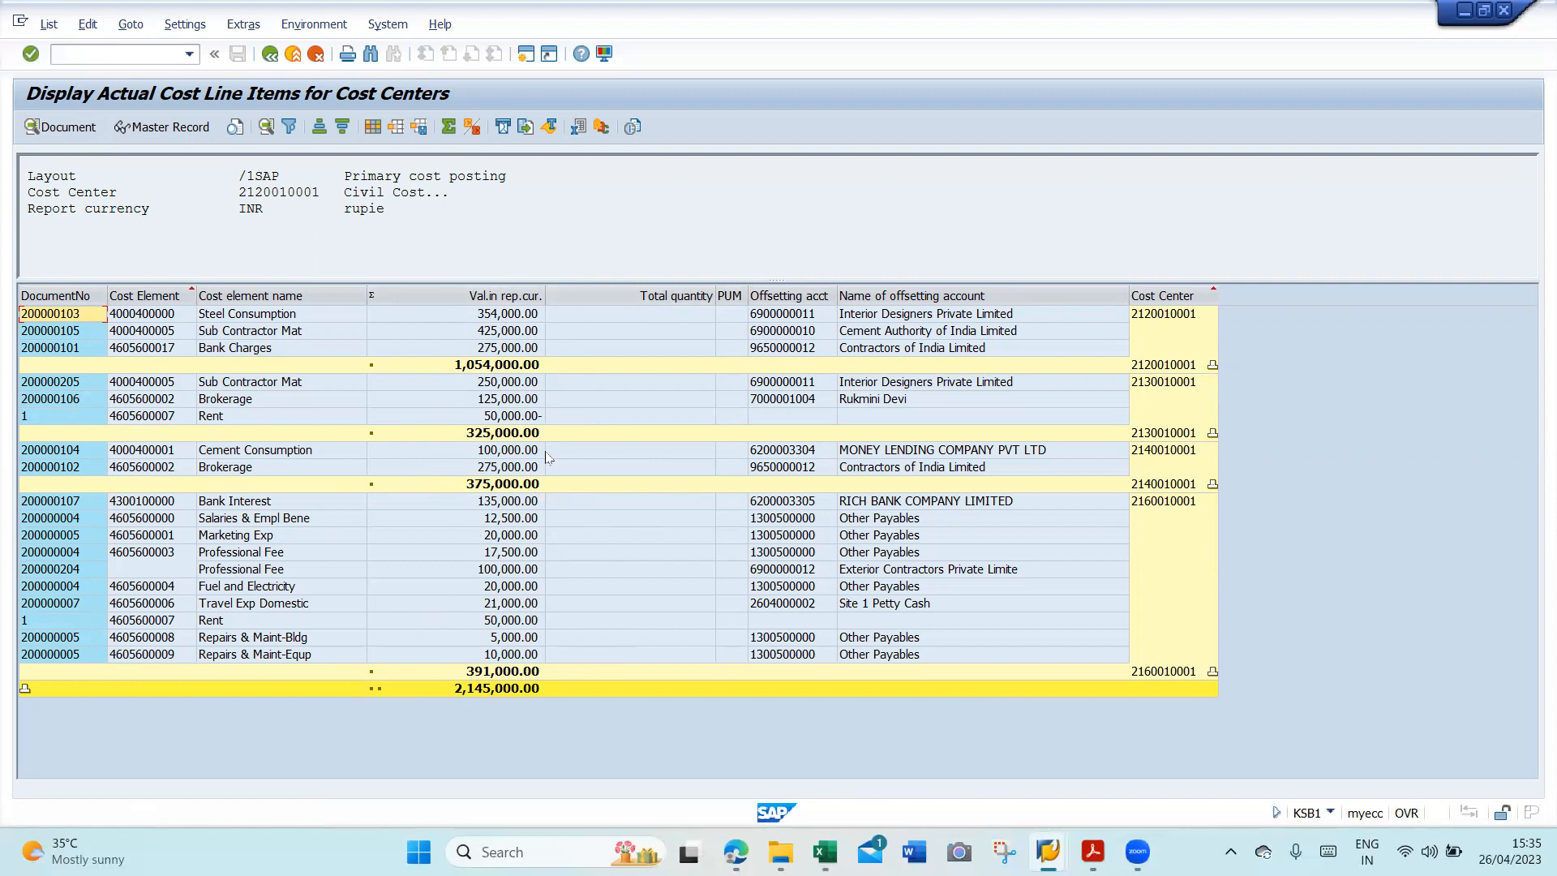
- Compare the line items of order AURA200001 with its annual budget overview, and exit the budget transaction
key("alt+Tab")
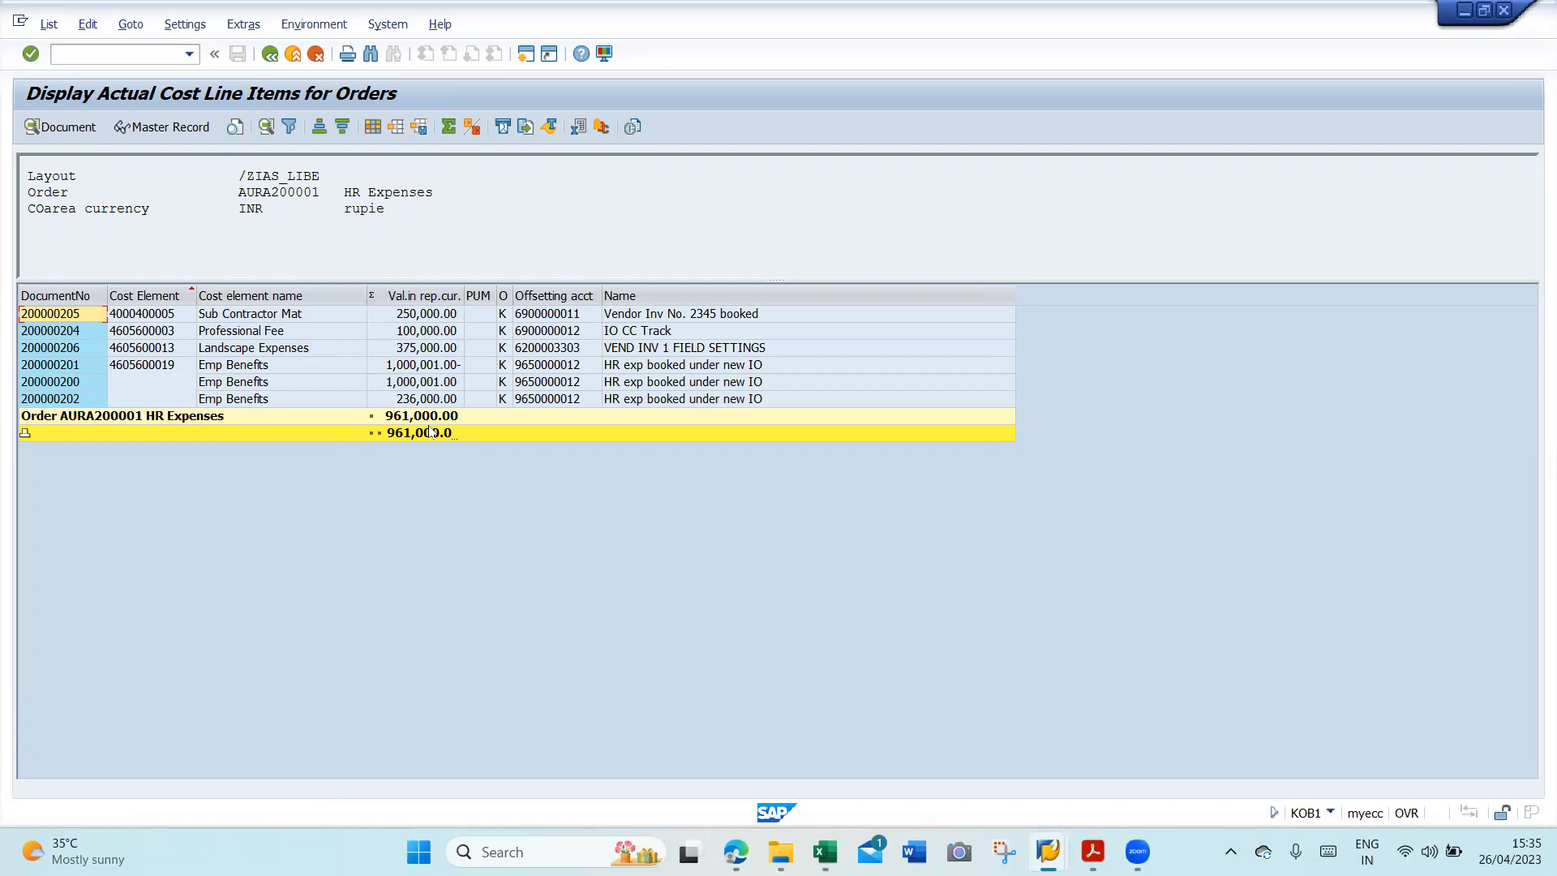
key("alt+Tab")
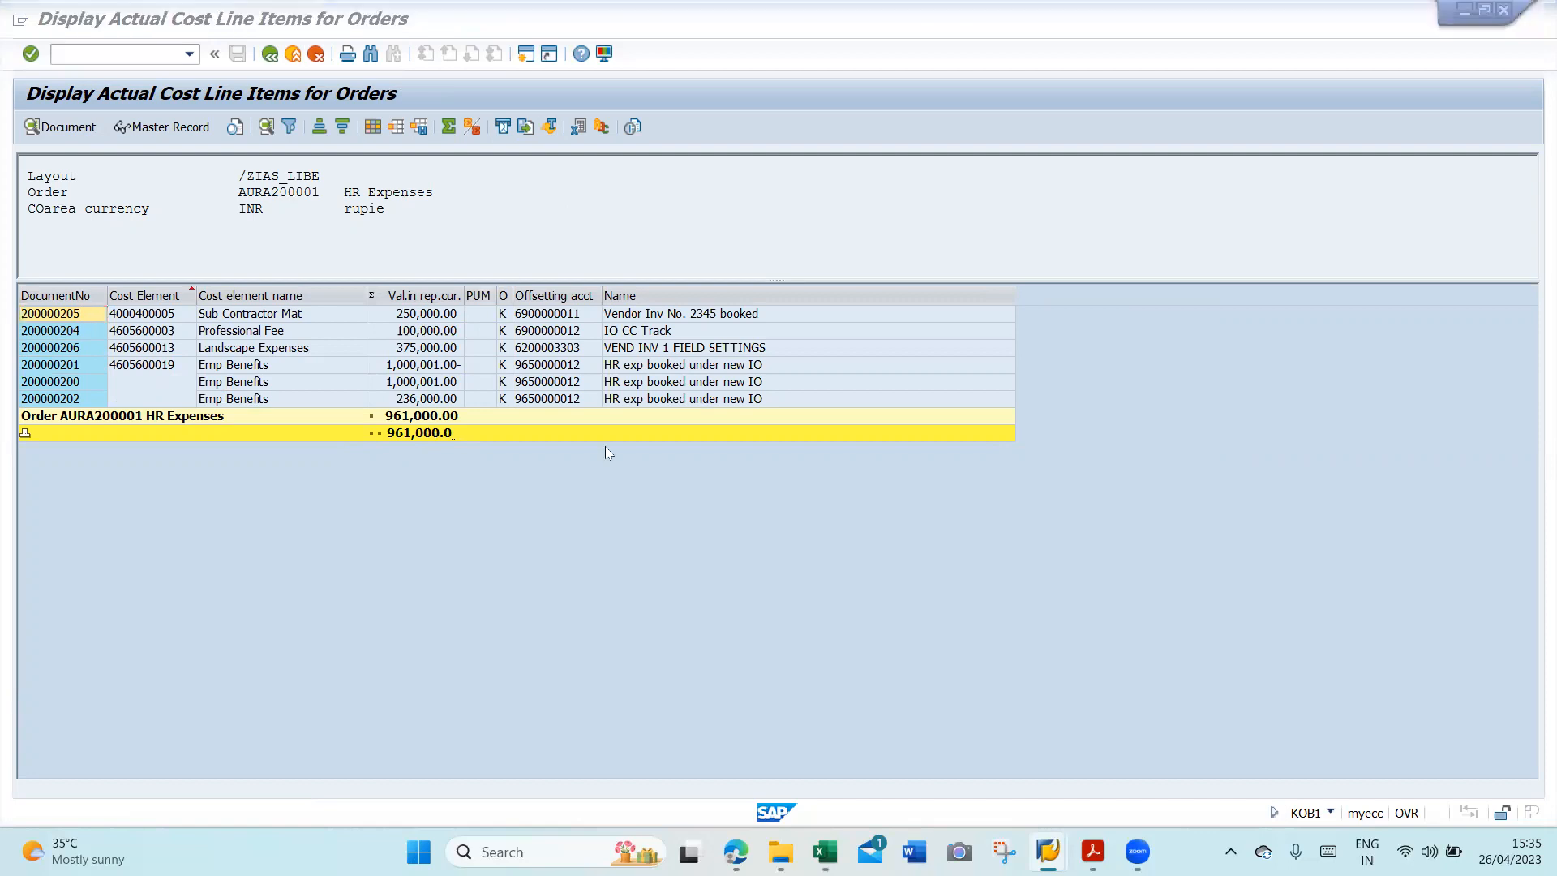
key("alt+Tab")
key("alt+Tab")
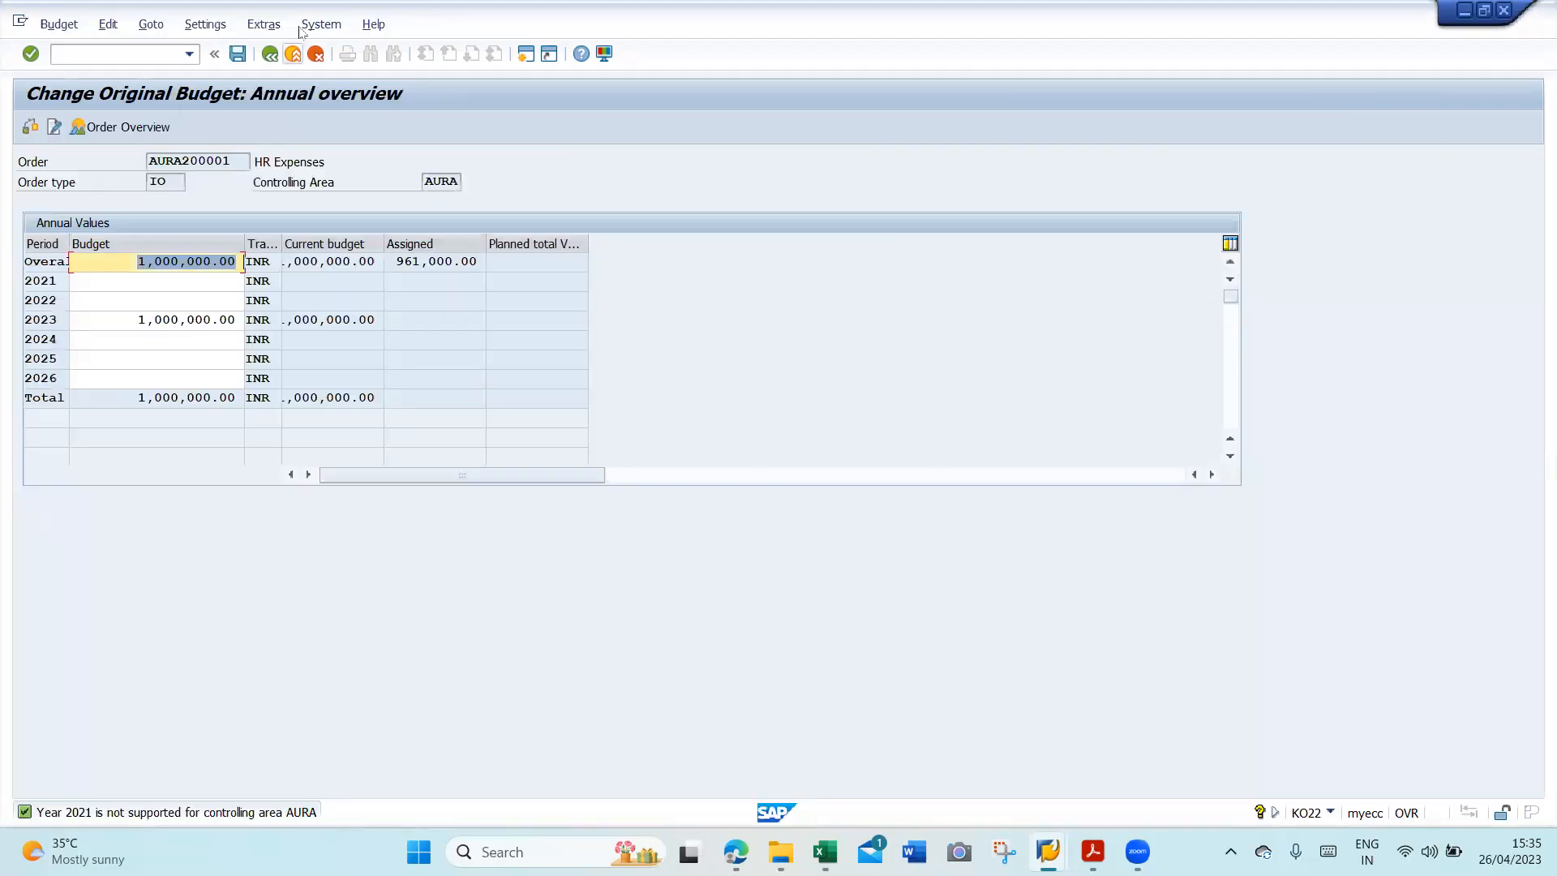
left_click(295, 54)
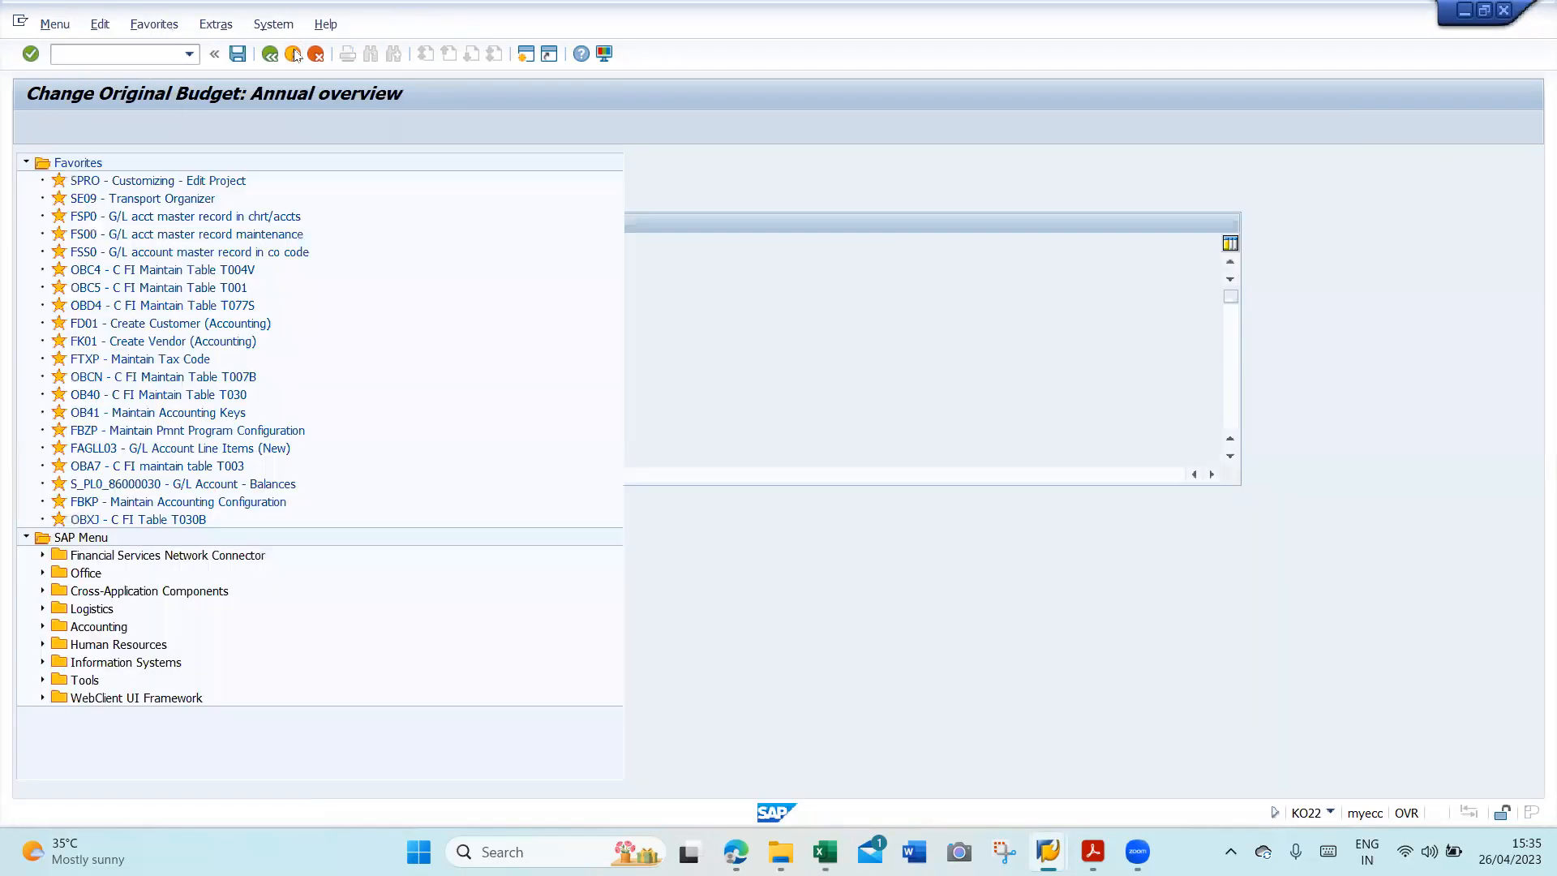
- Open the KB11N transaction for entering manual cost repostings from the actual postings of internal orders
left_click(27, 163)
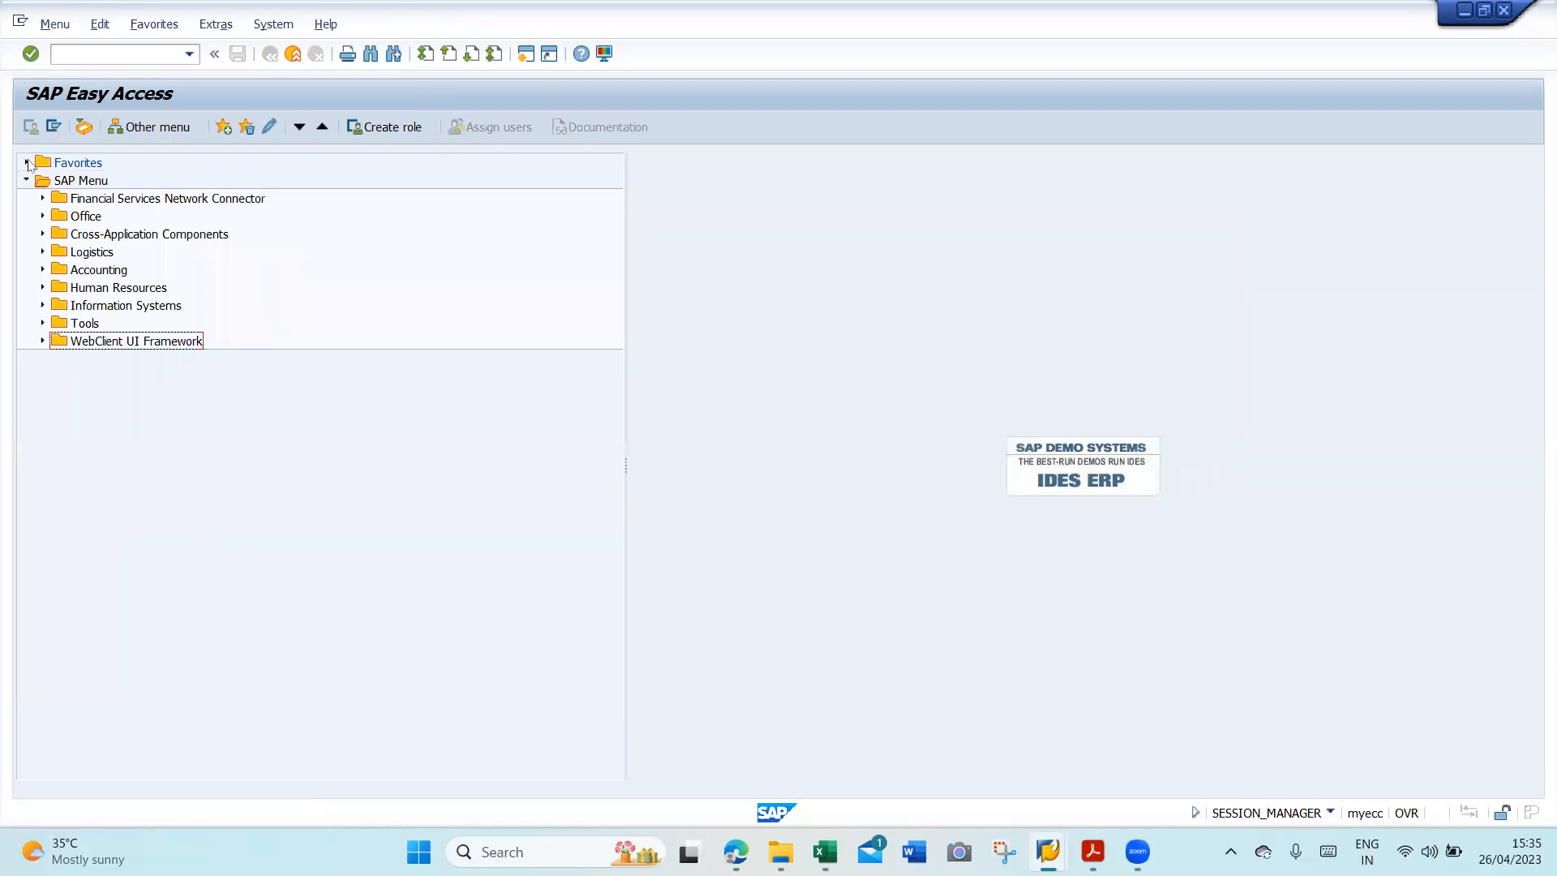
left_click(44, 269)
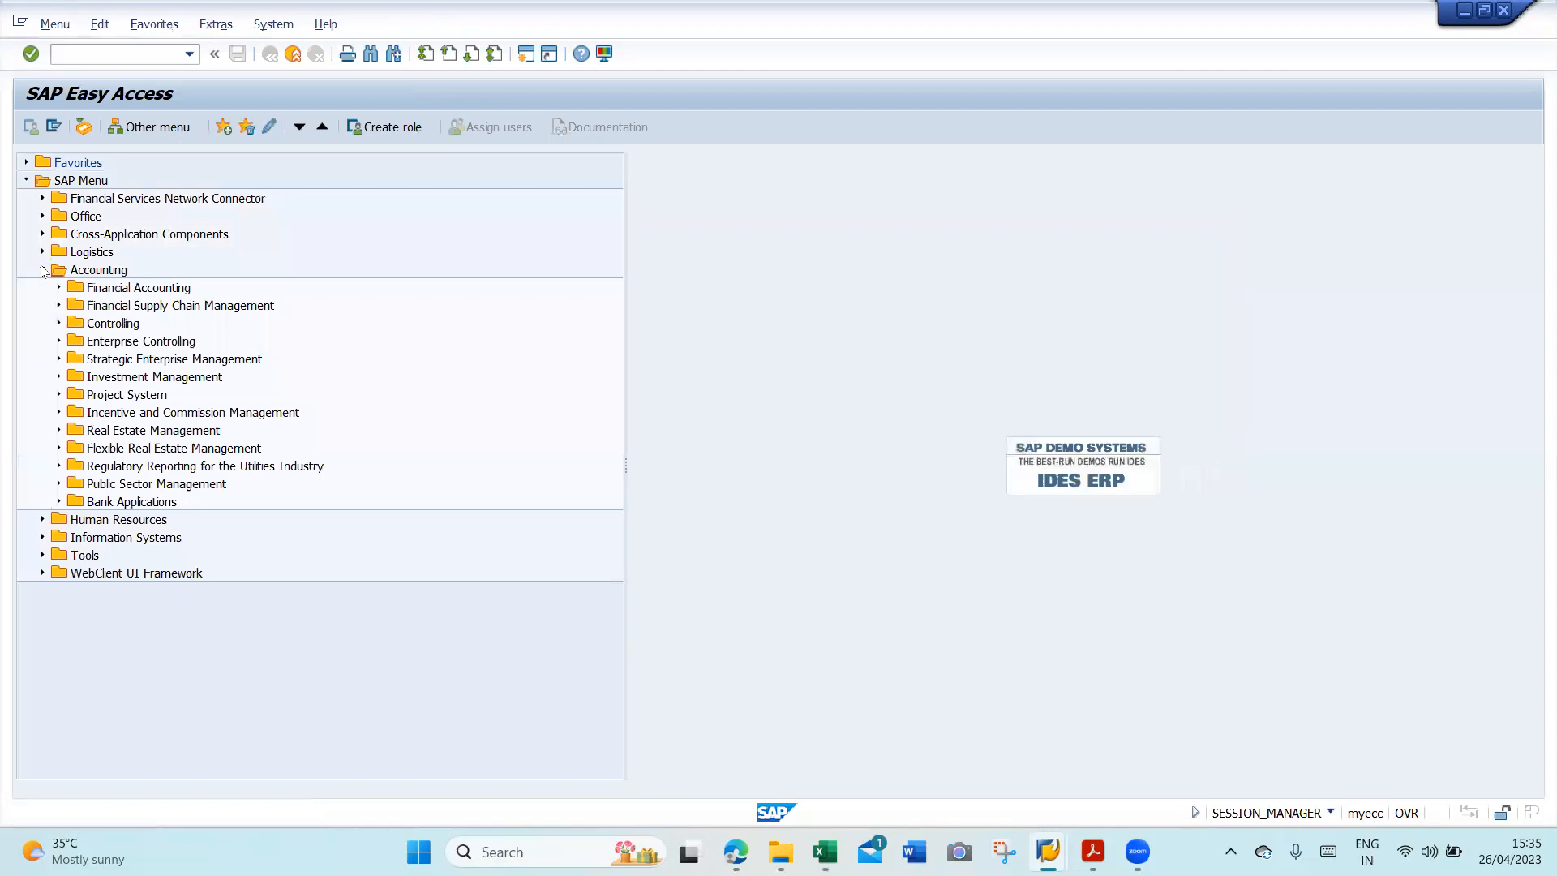
left_click(57, 324)
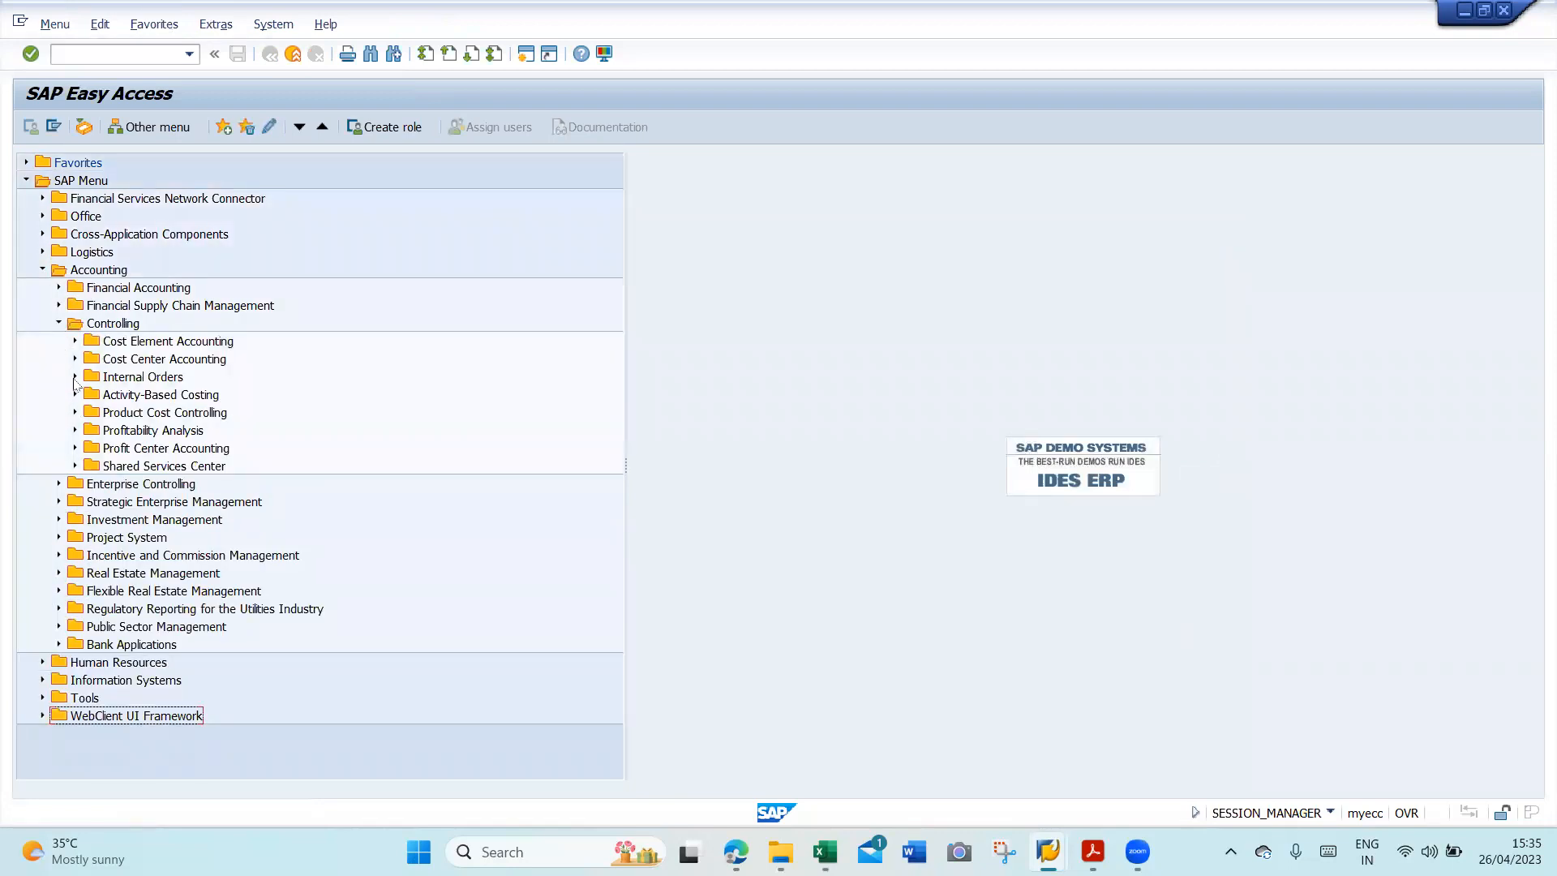
left_click(75, 377)
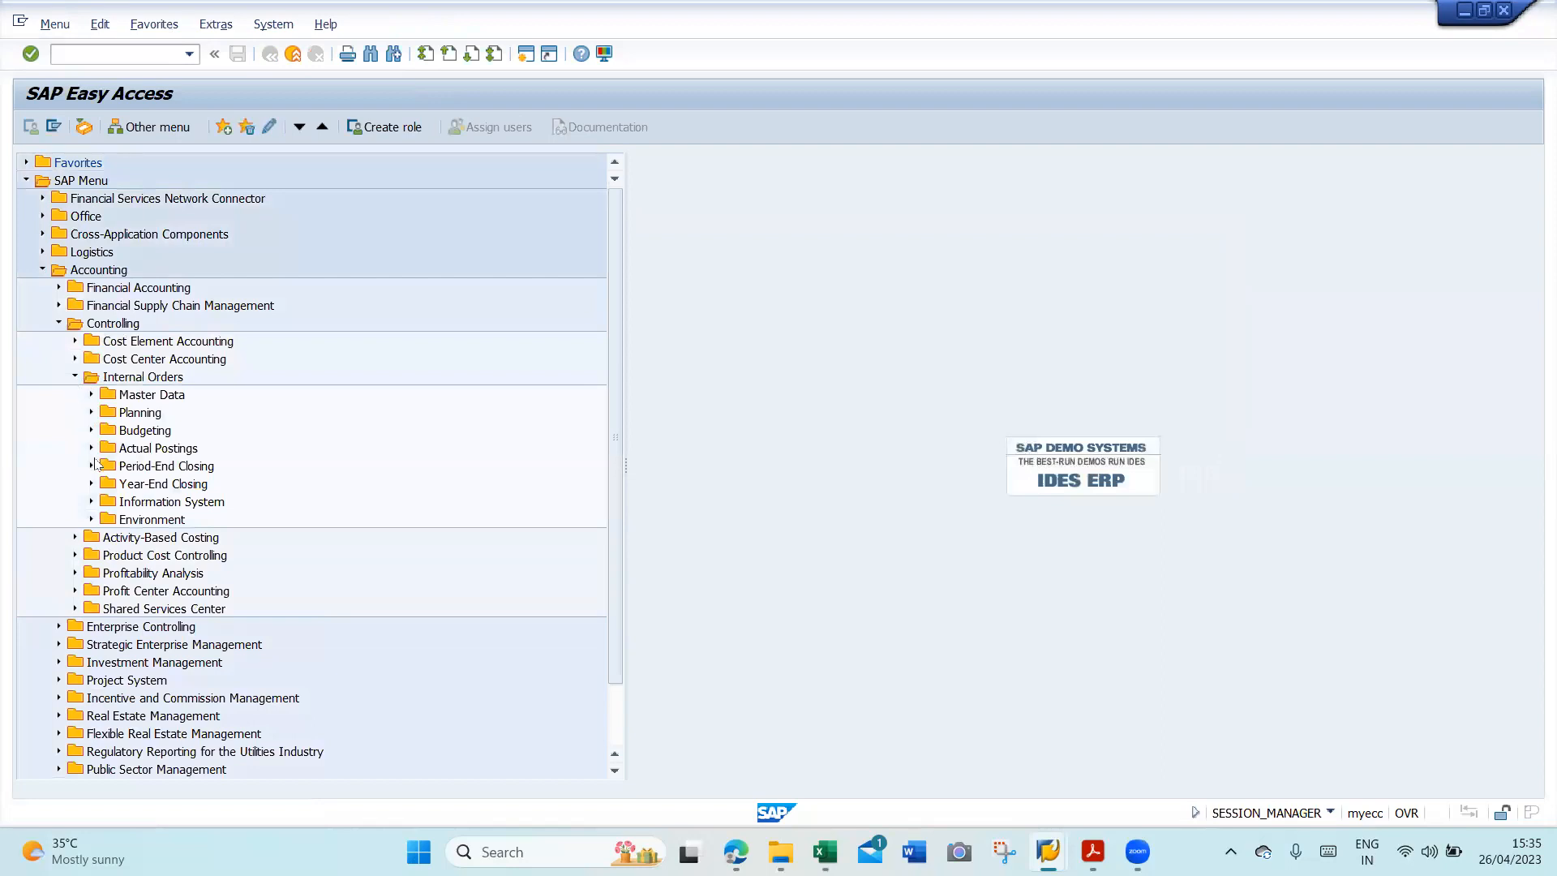
left_click(91, 450)
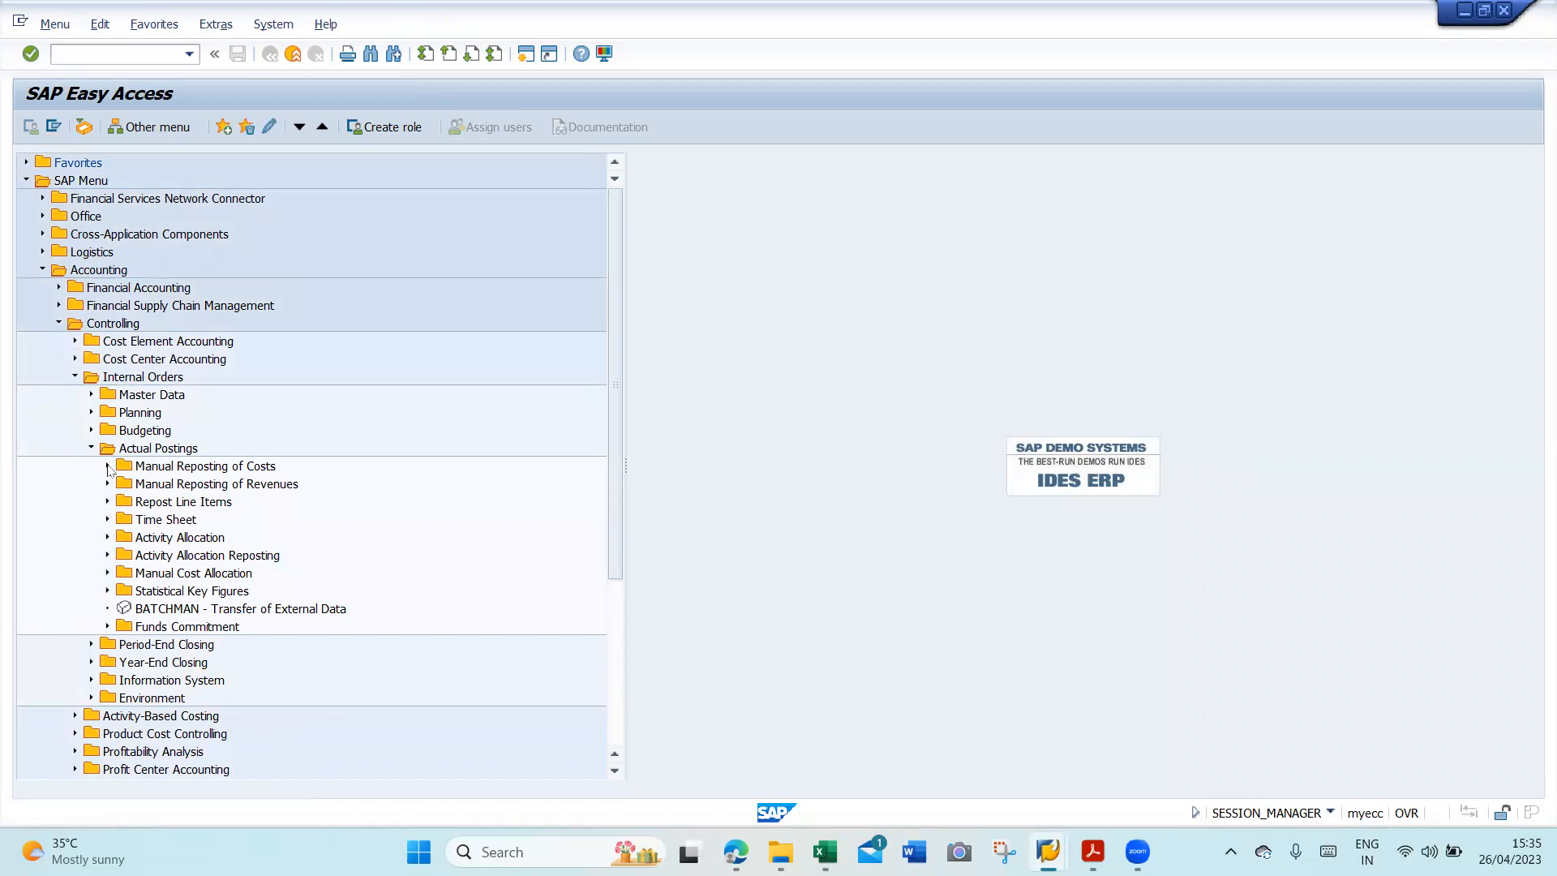
left_click(108, 467)
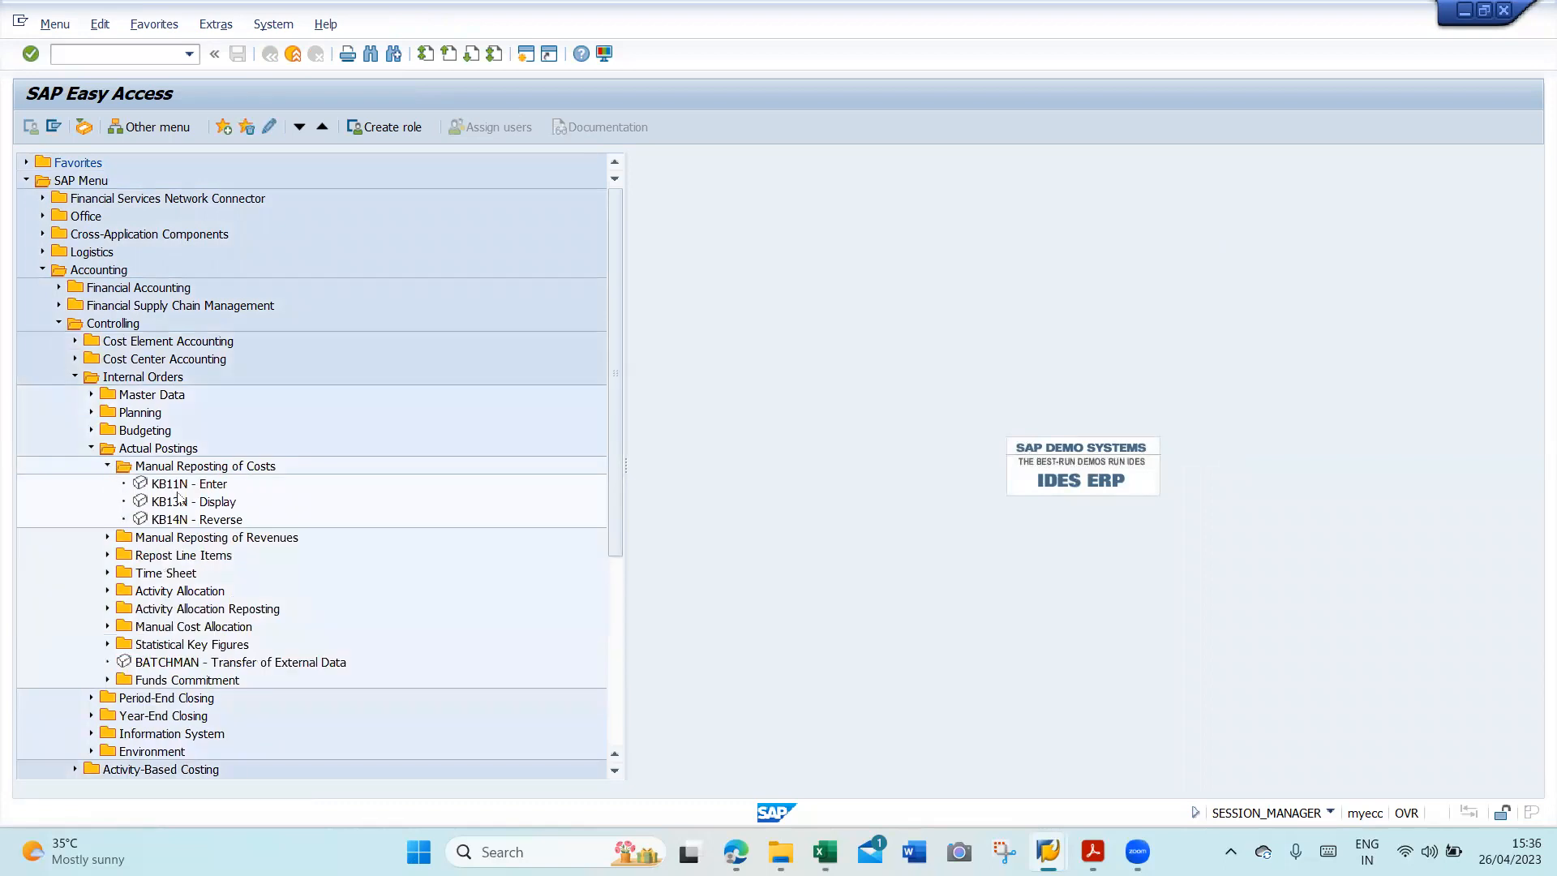
double_click(184, 487)
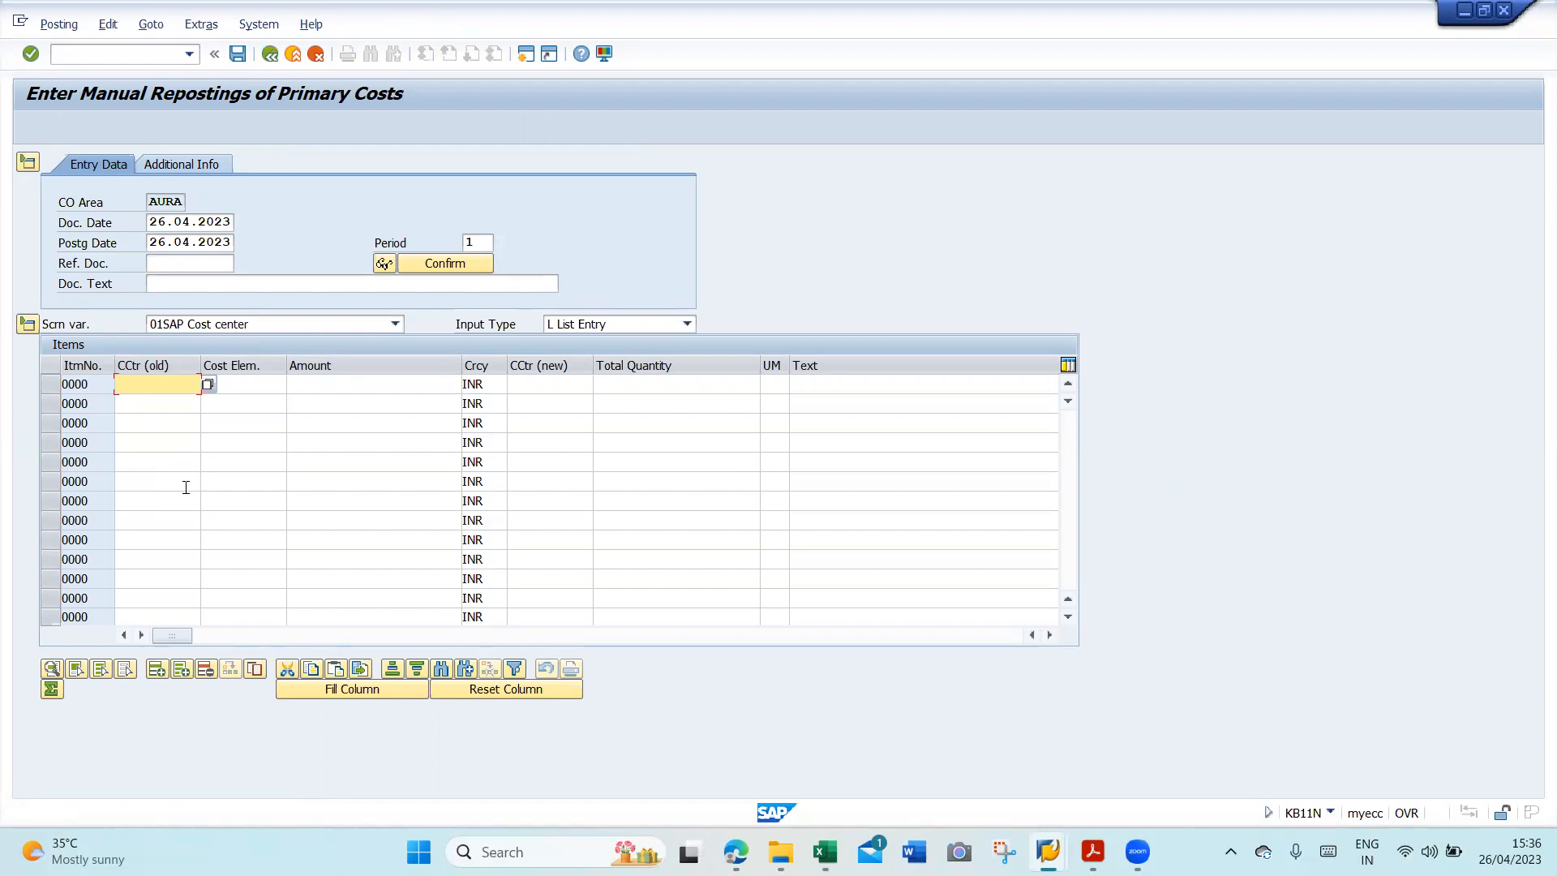
- Check the total of order AURA200001 in the KOB1 session and enter COST ALLOCATION OF HR EXPENSES as the reposting's document text
key("alt+Tab")
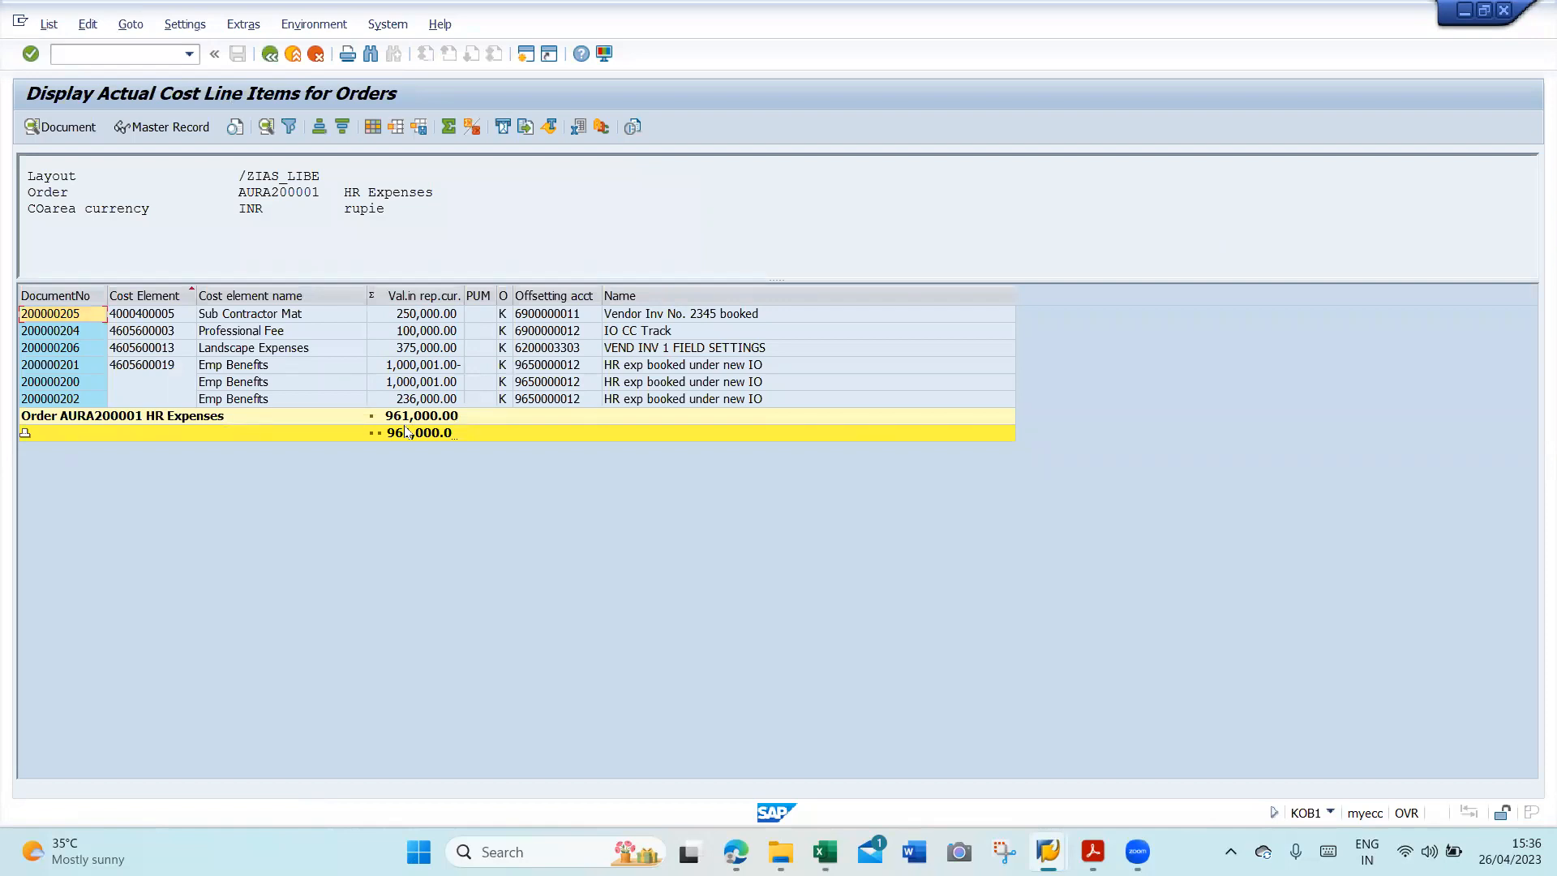
key("alt+Tab")
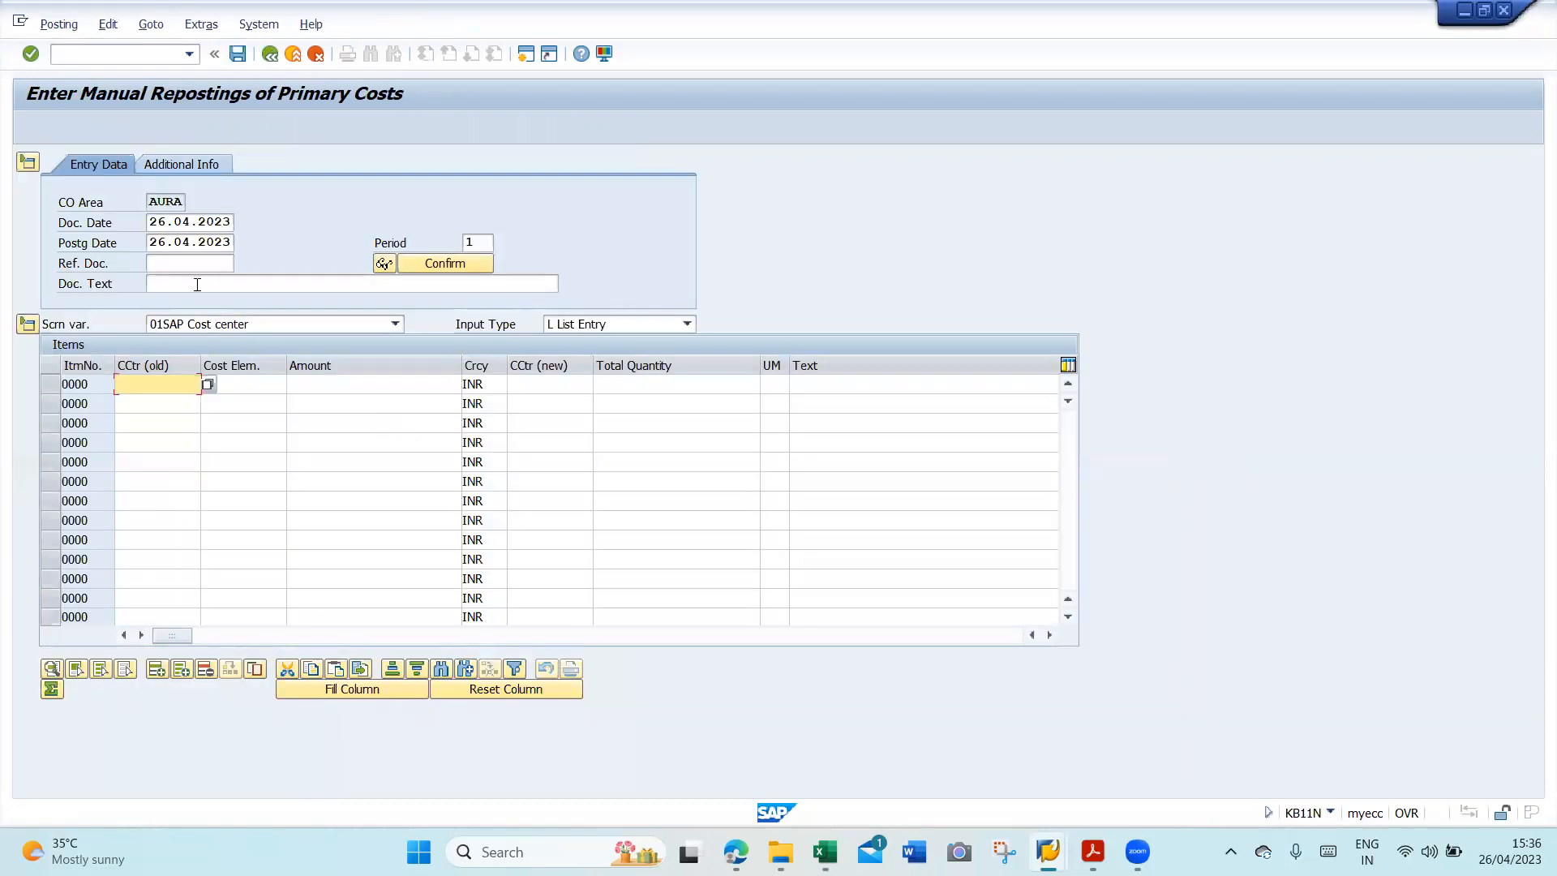
left_click(197, 284)
type("COS")
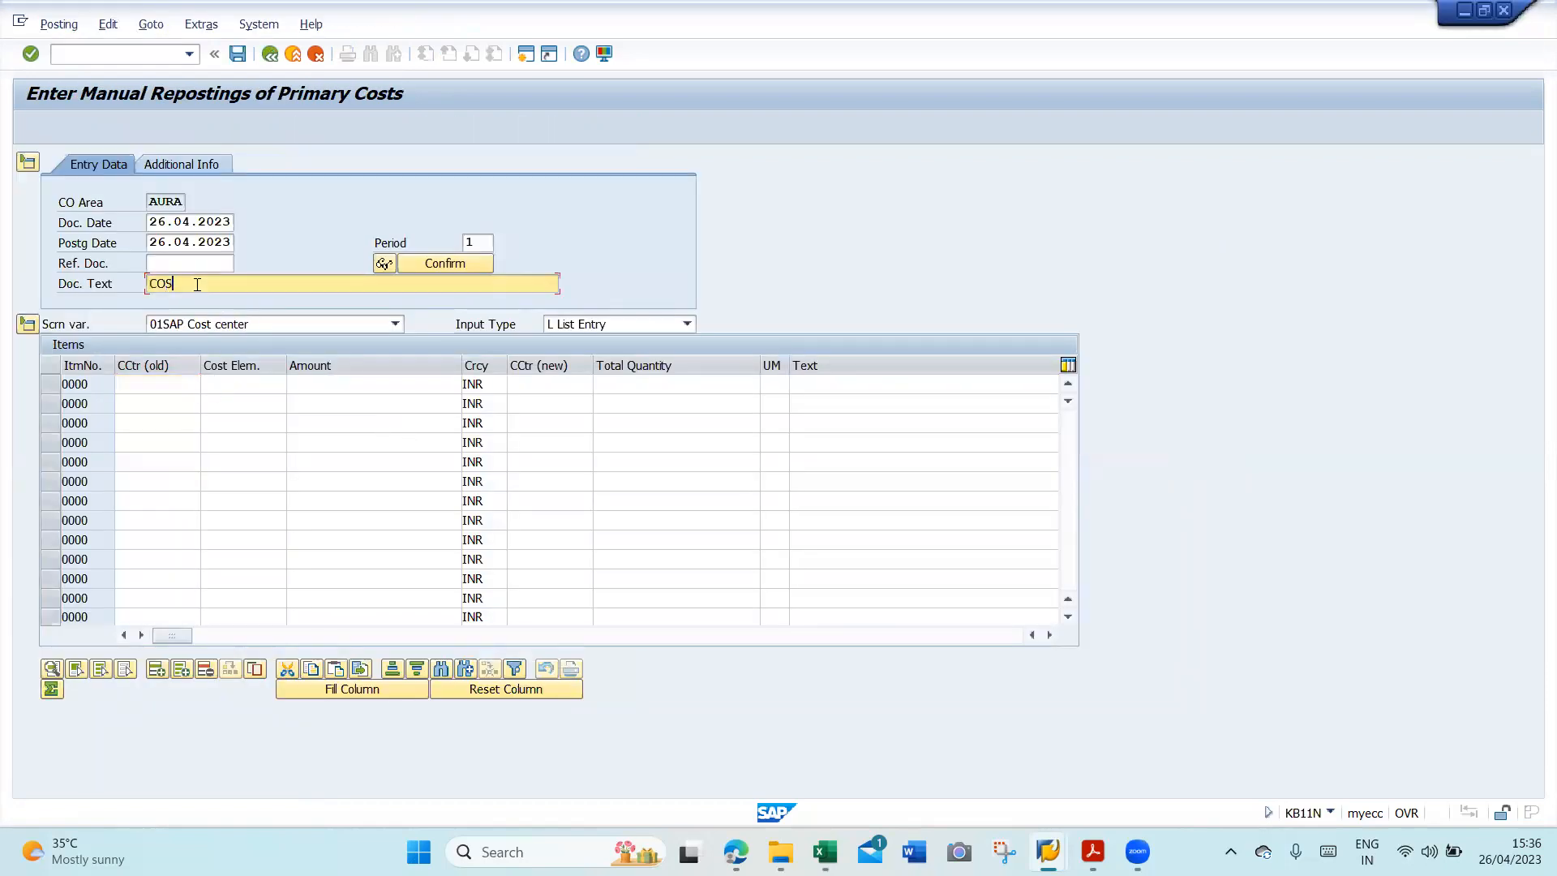
type("T ALLOCATION OF HR EXPENSES")
left_click(162, 384)
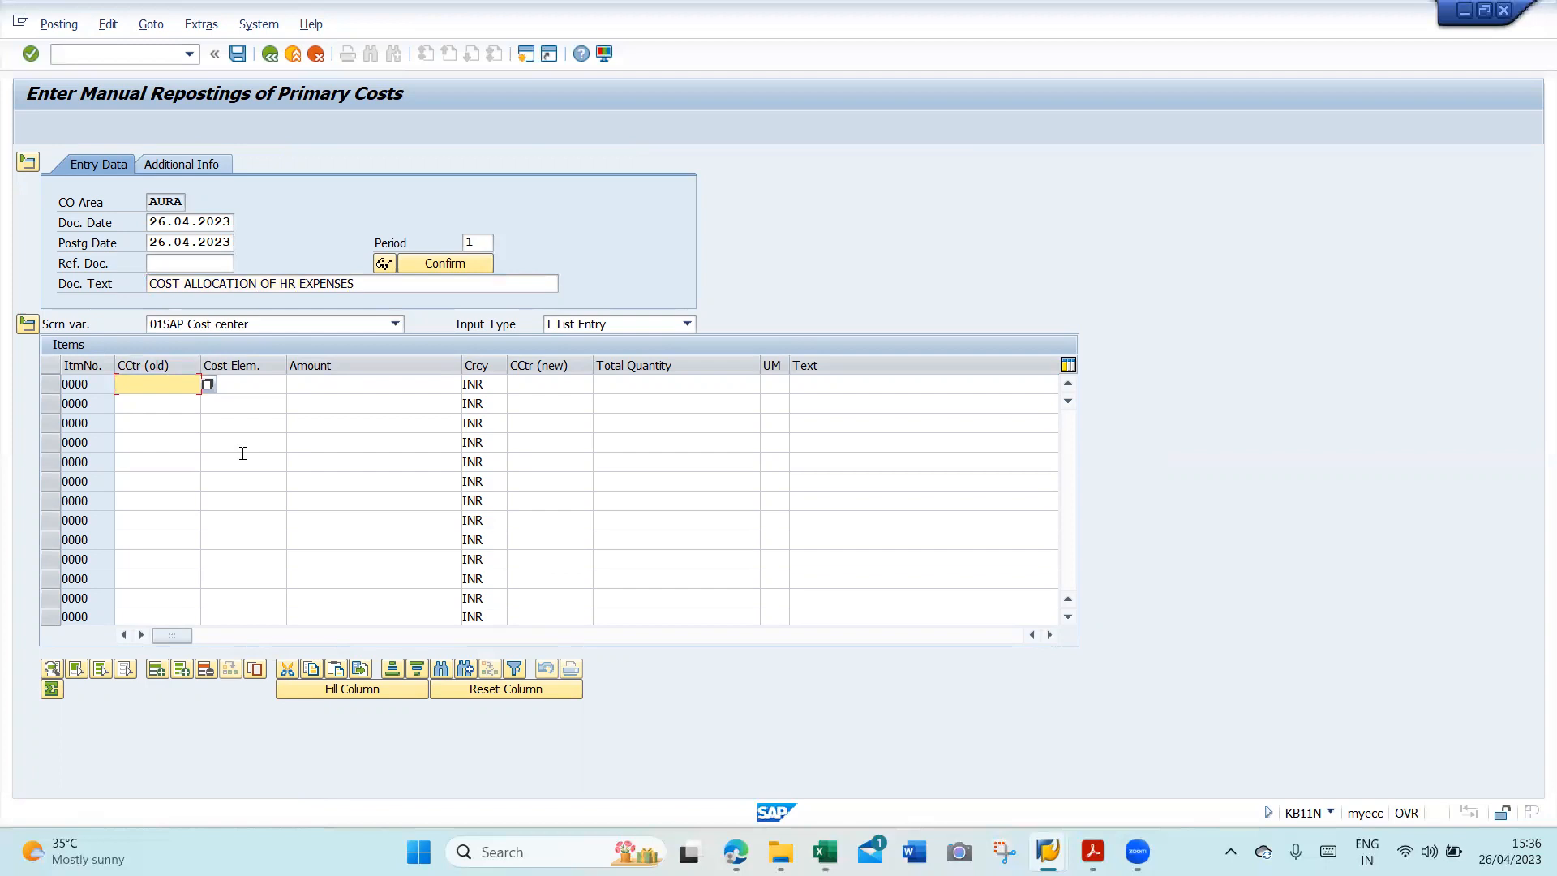
- Review the KOB1 line items of order AURA200001 and try to open an additional session from there
key("alt+Tab")
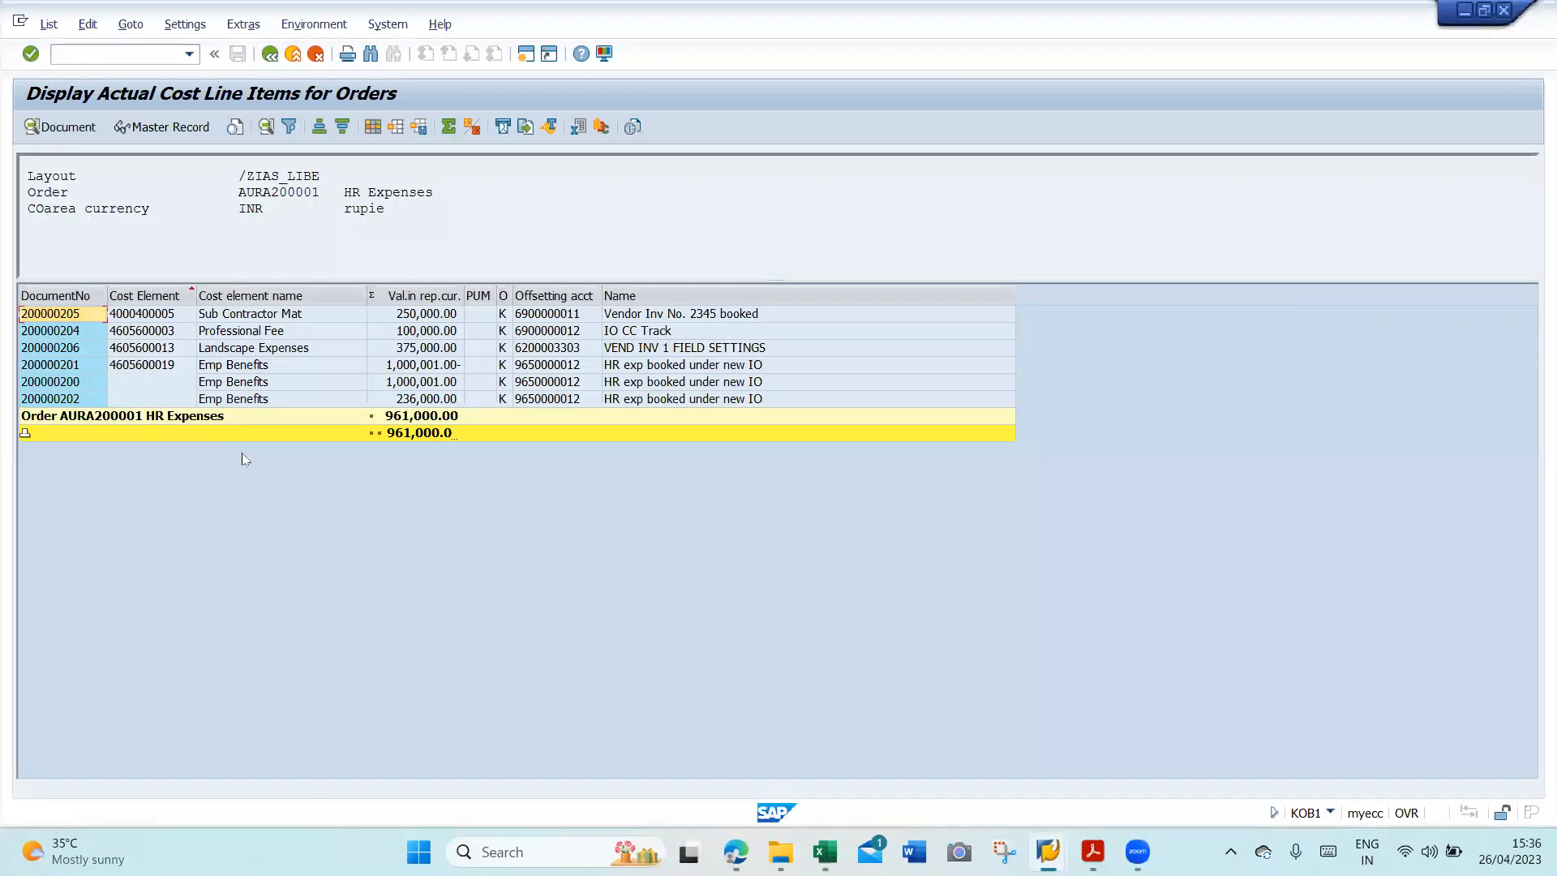
key("alt+Tab")
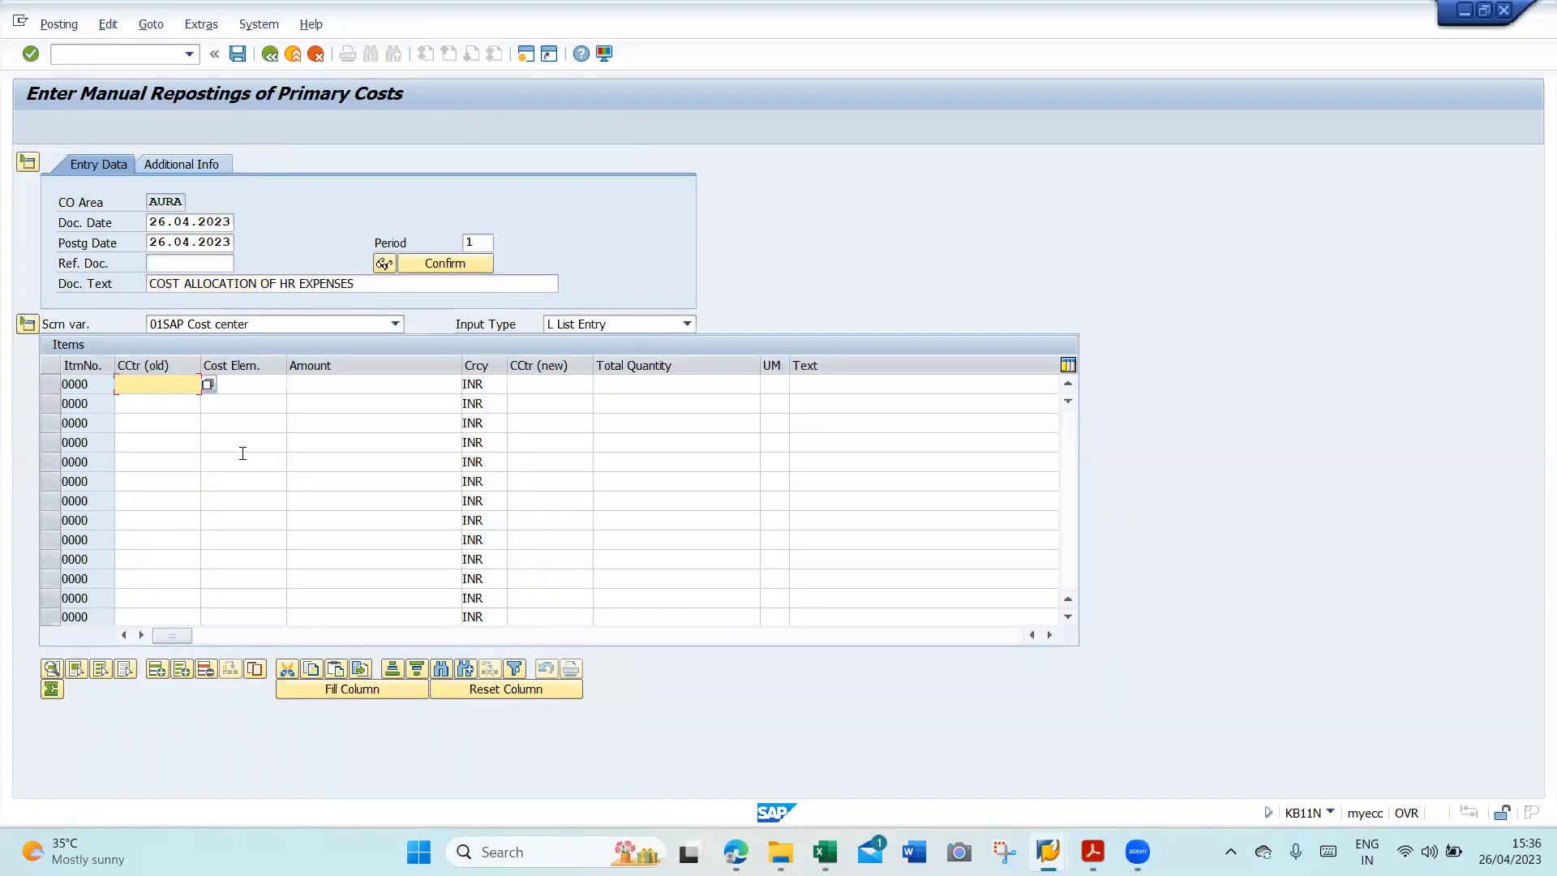
key("alt+Tab")
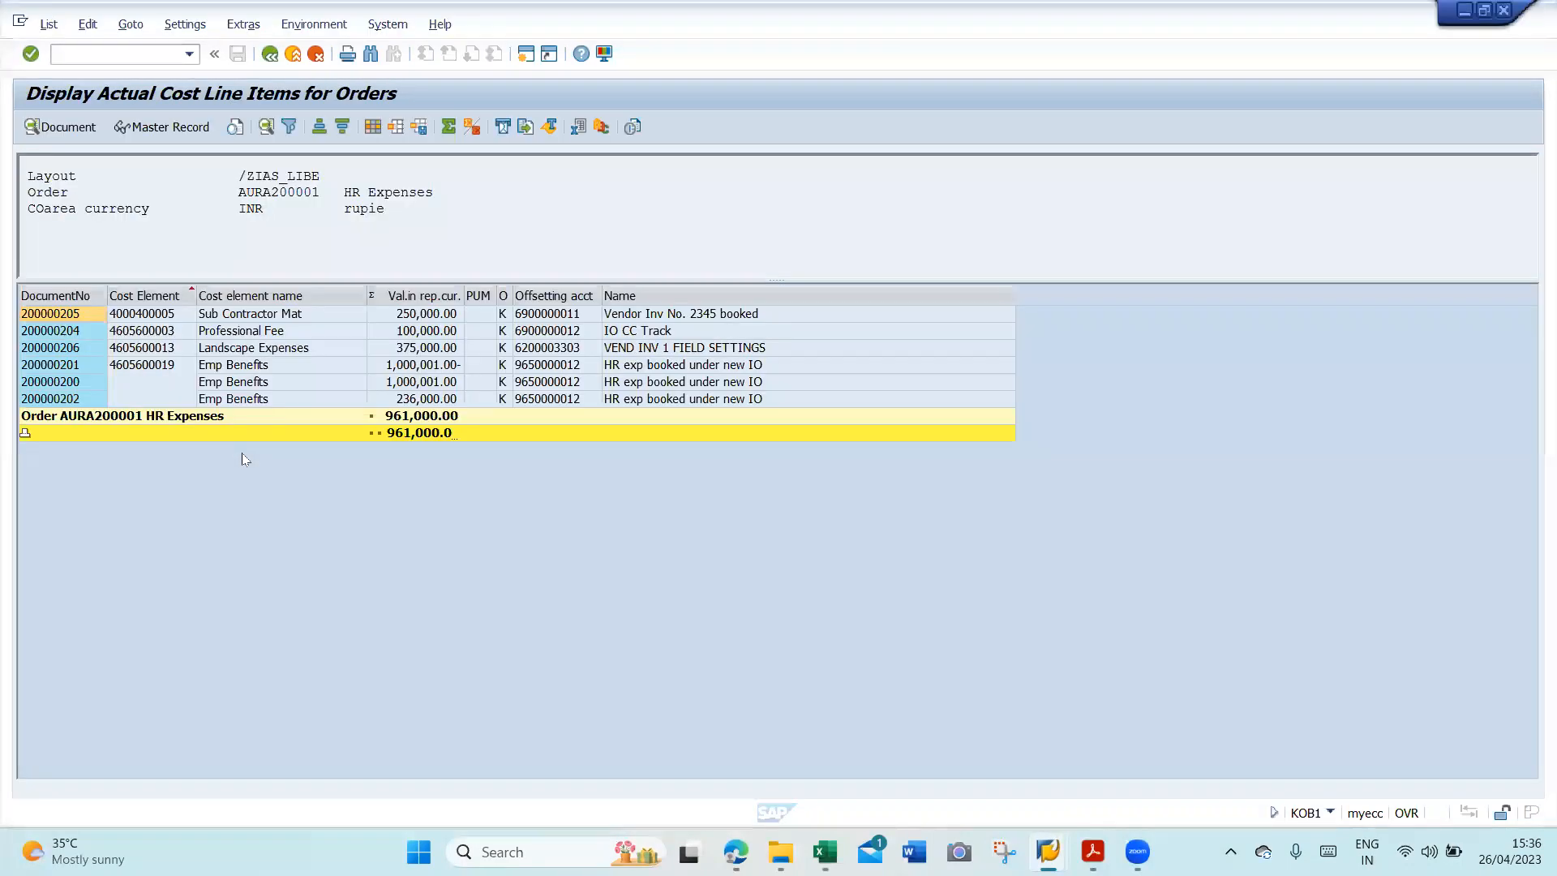
double_click(279, 193)
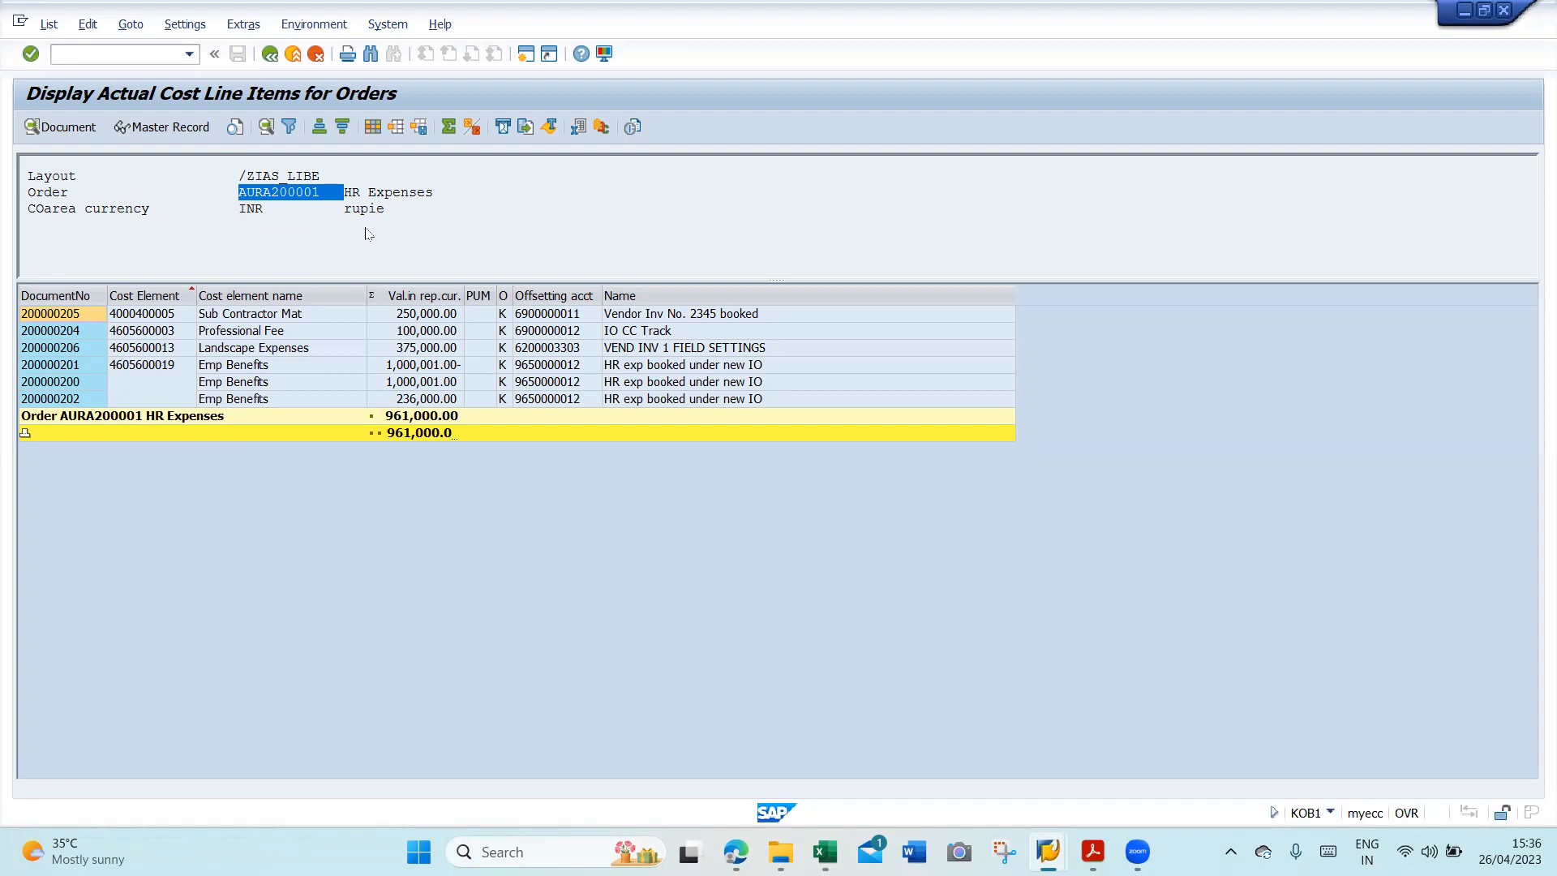
left_click(526, 54)
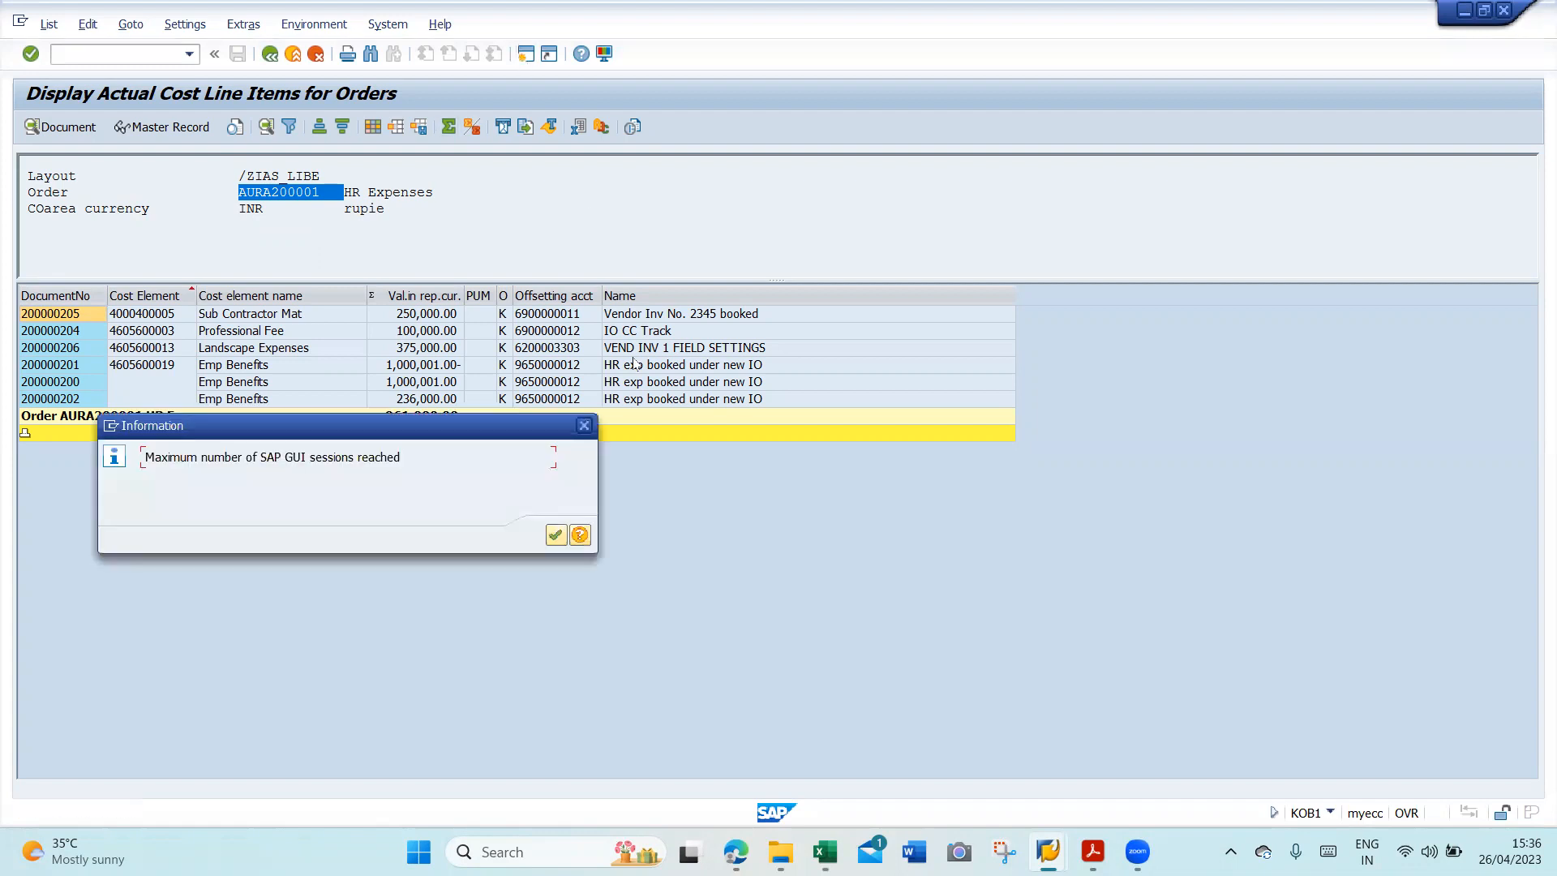
left_click(556, 534)
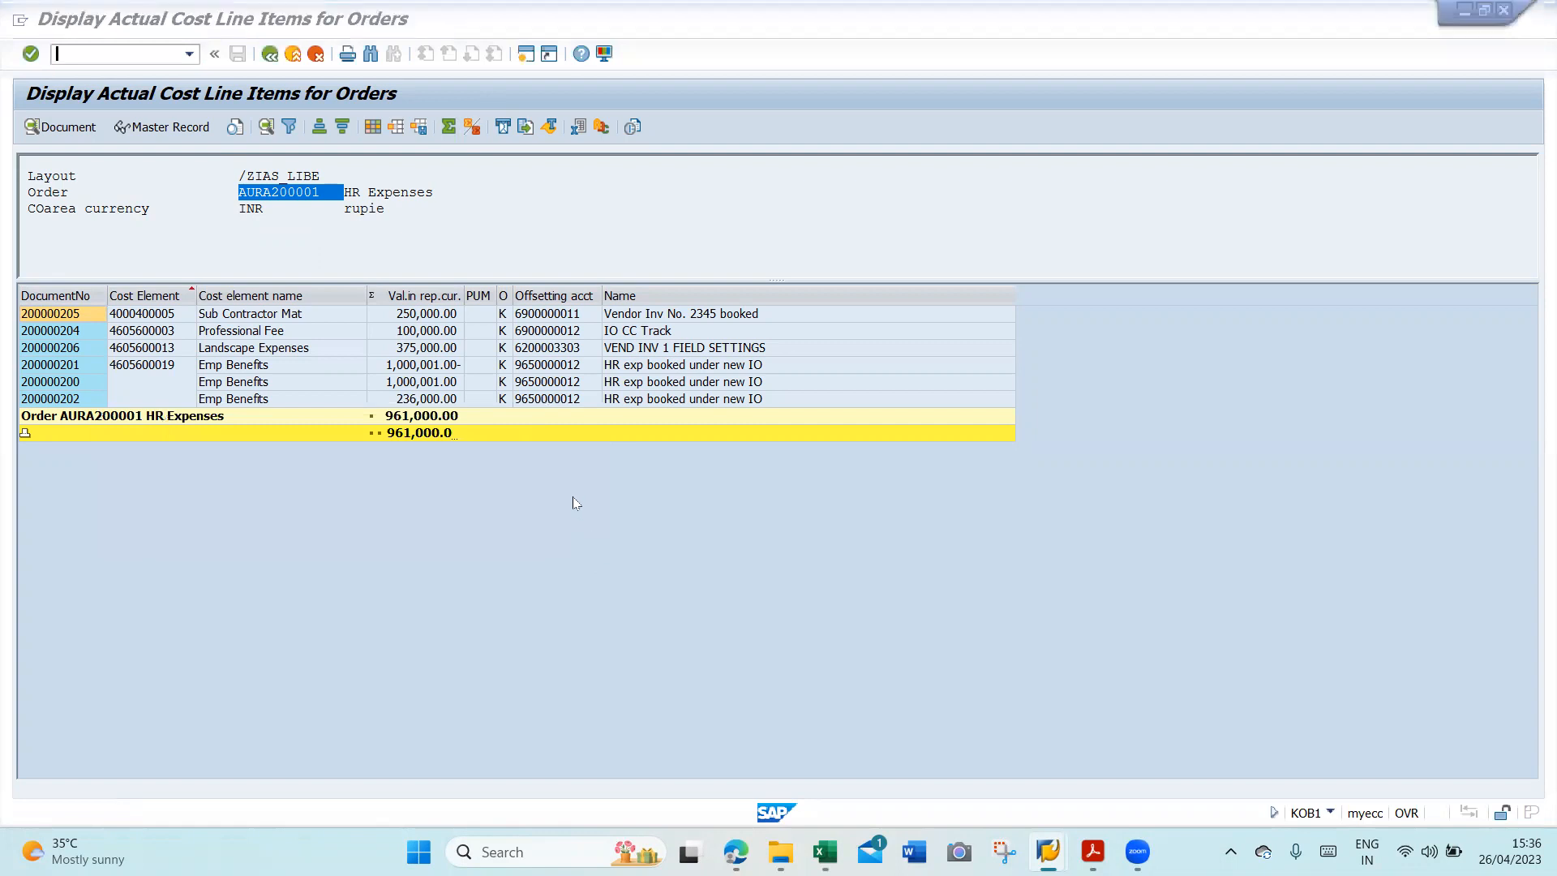
- Switch to the FB60 session and exit the empty vendor invoice without posting
key("alt+Tab")
key("alt+Tab")
key("alt+Tab")
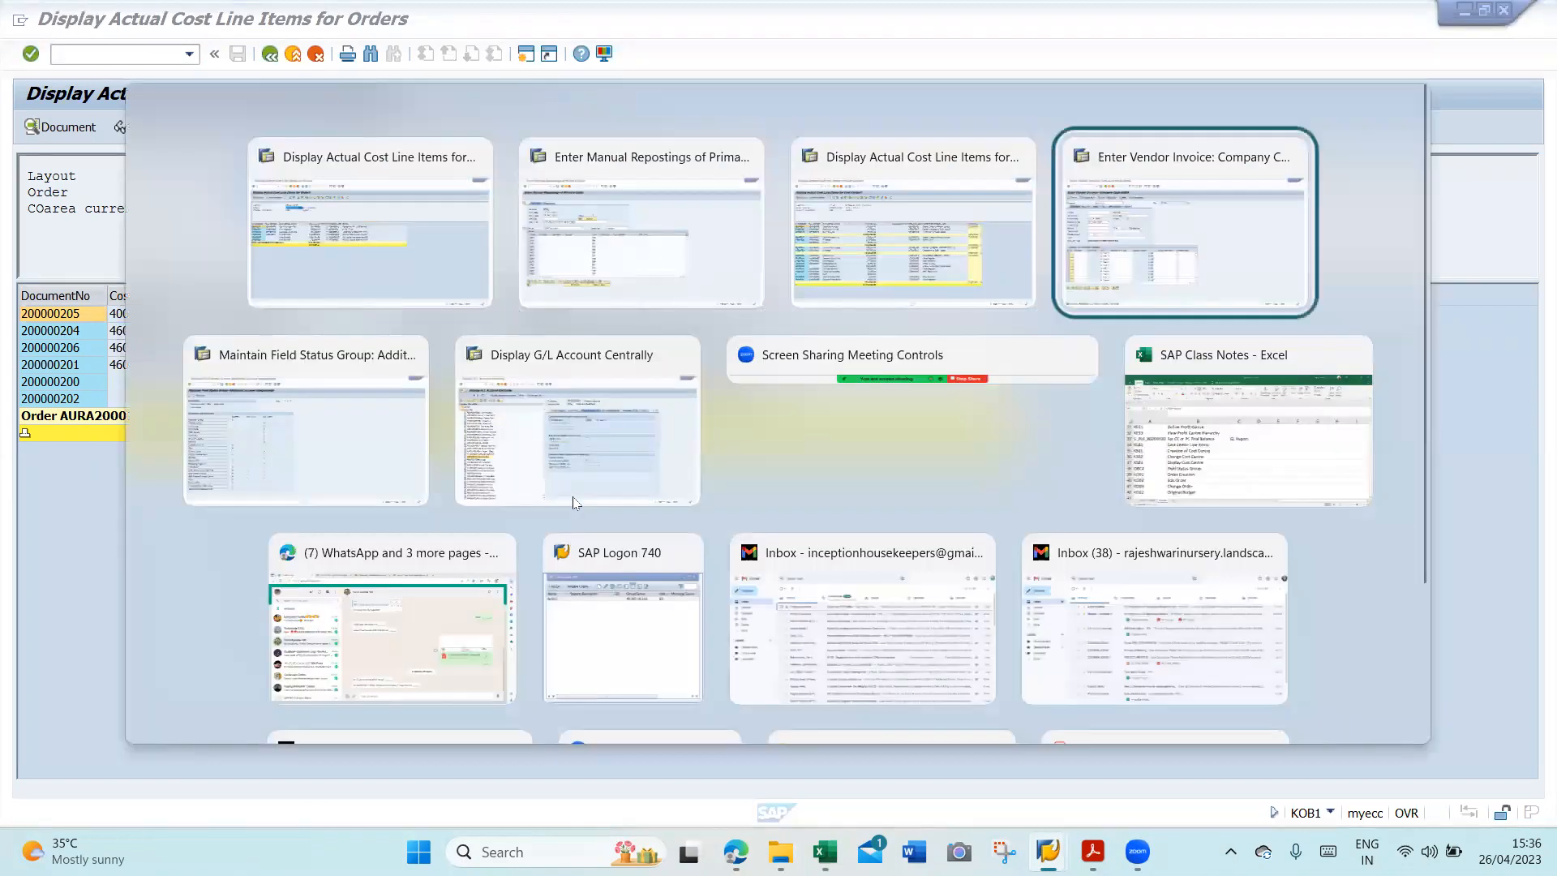
left_click(296, 57)
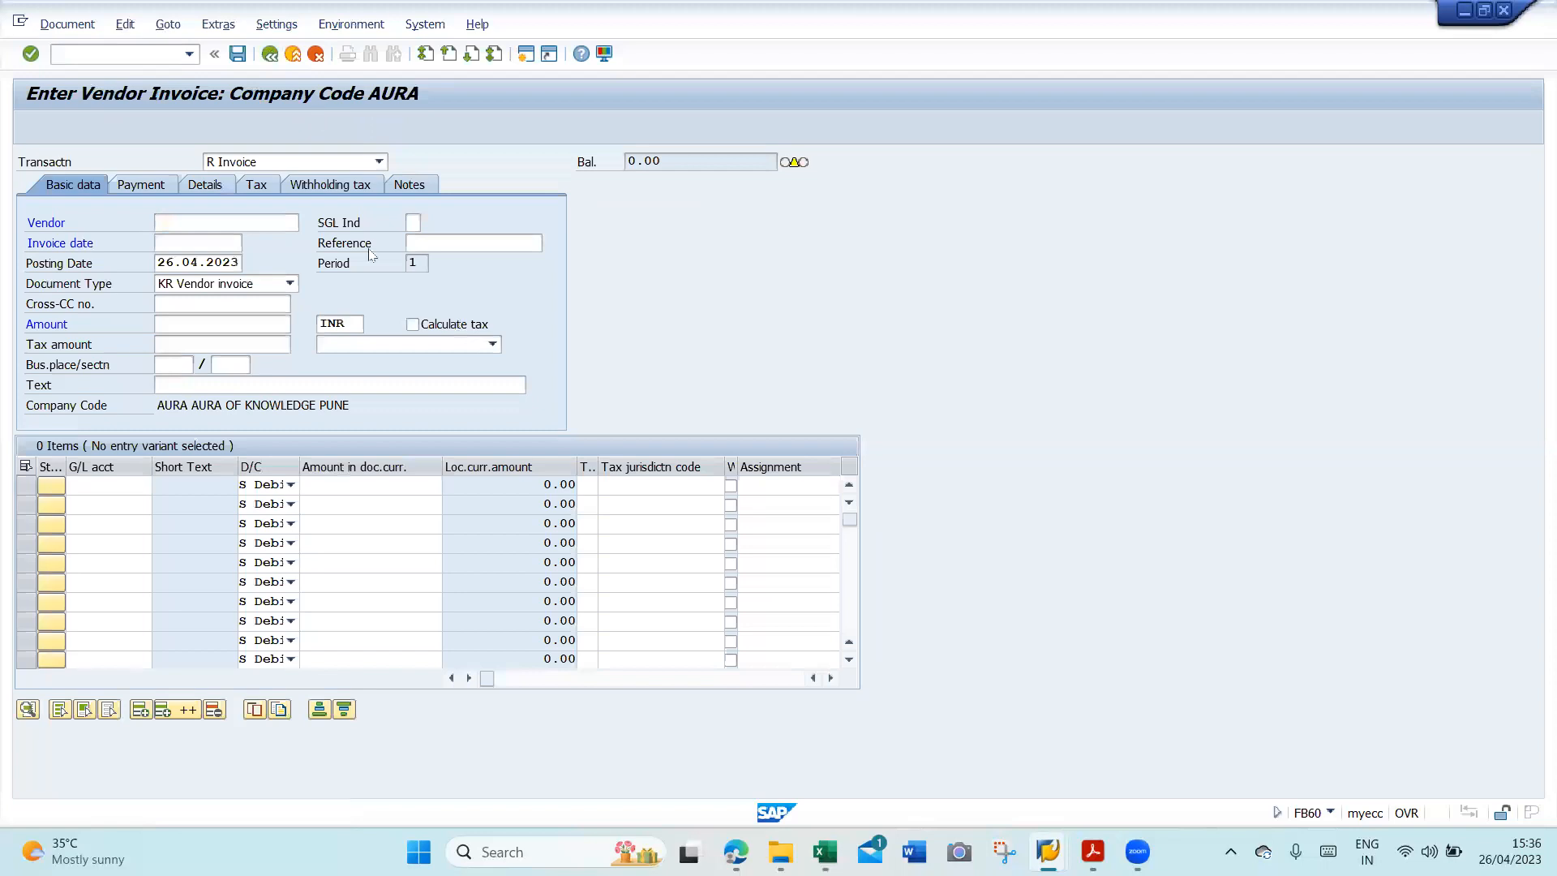
left_click(327, 395)
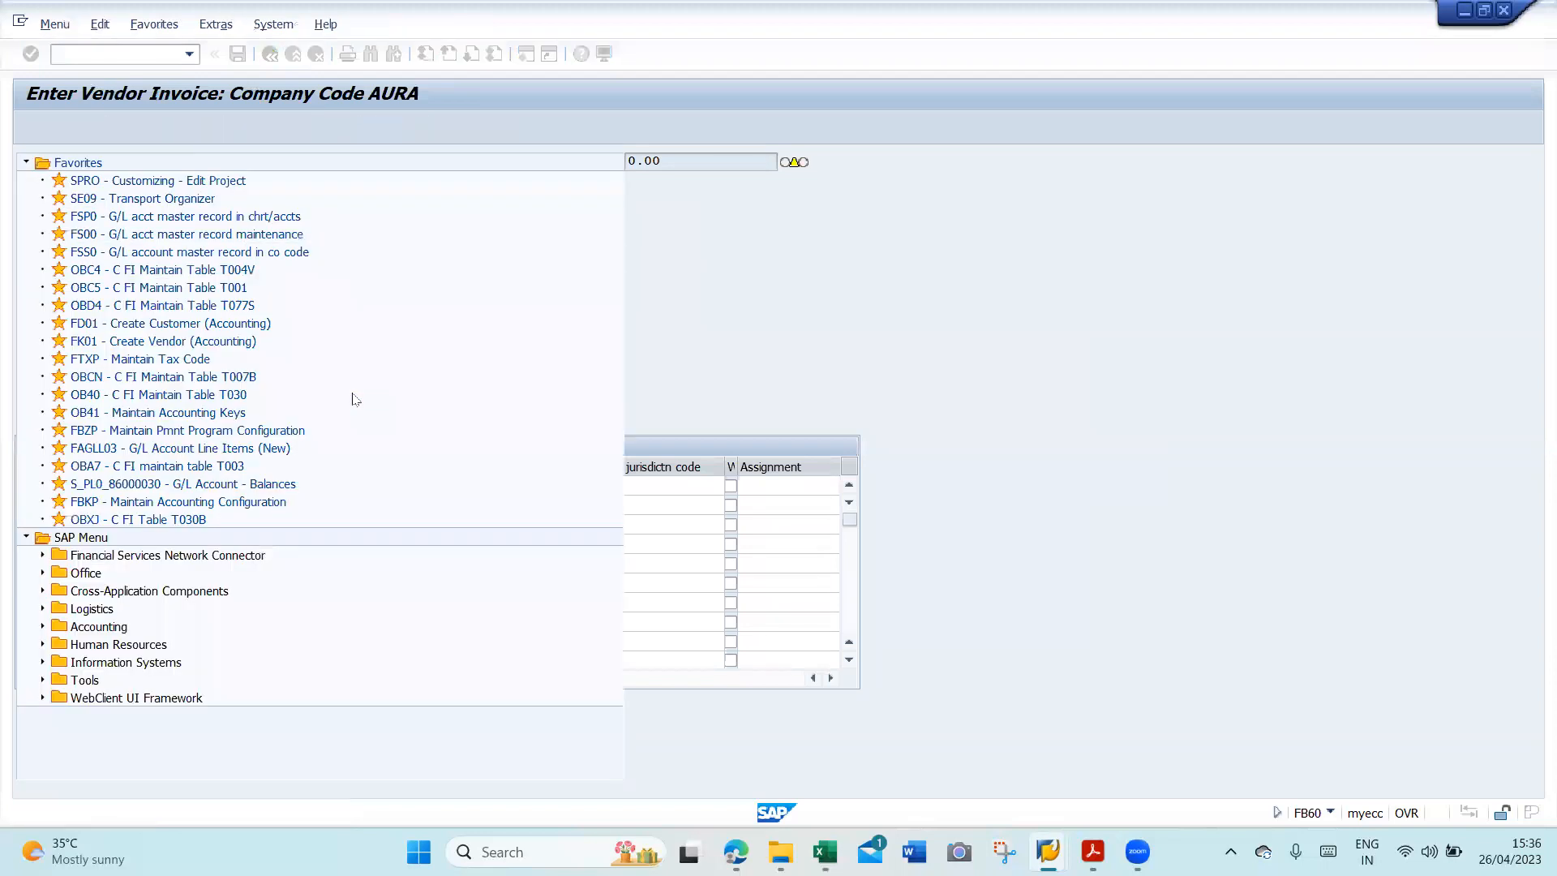
- Use the freed session to start KO03 and display the master data of internal order AURA200001
key("alt+Tab")
key("alt+Tab")
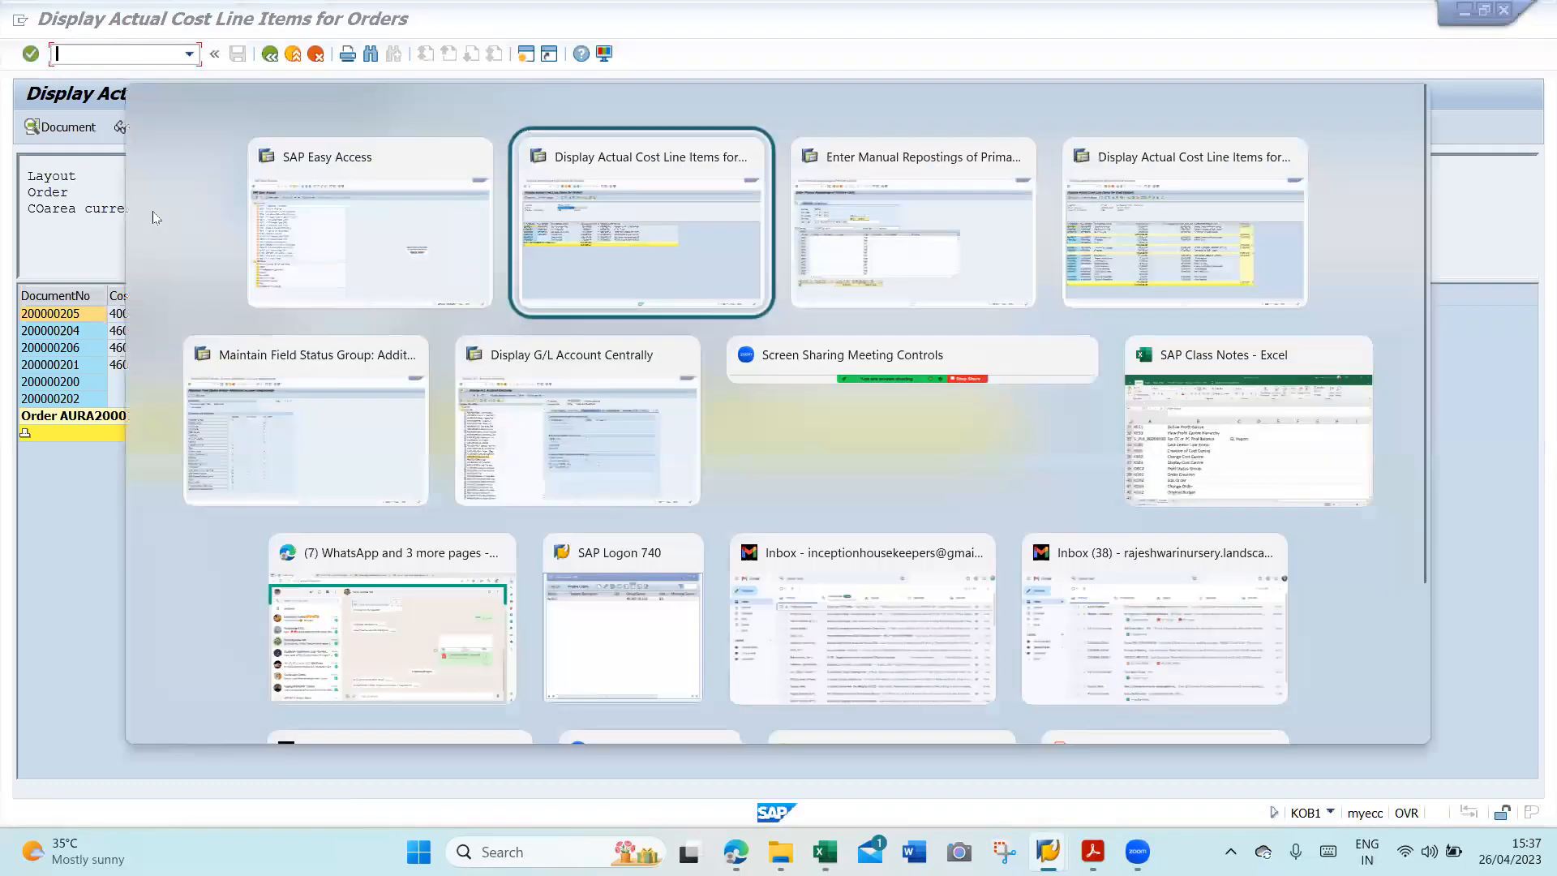
key("alt+Tab")
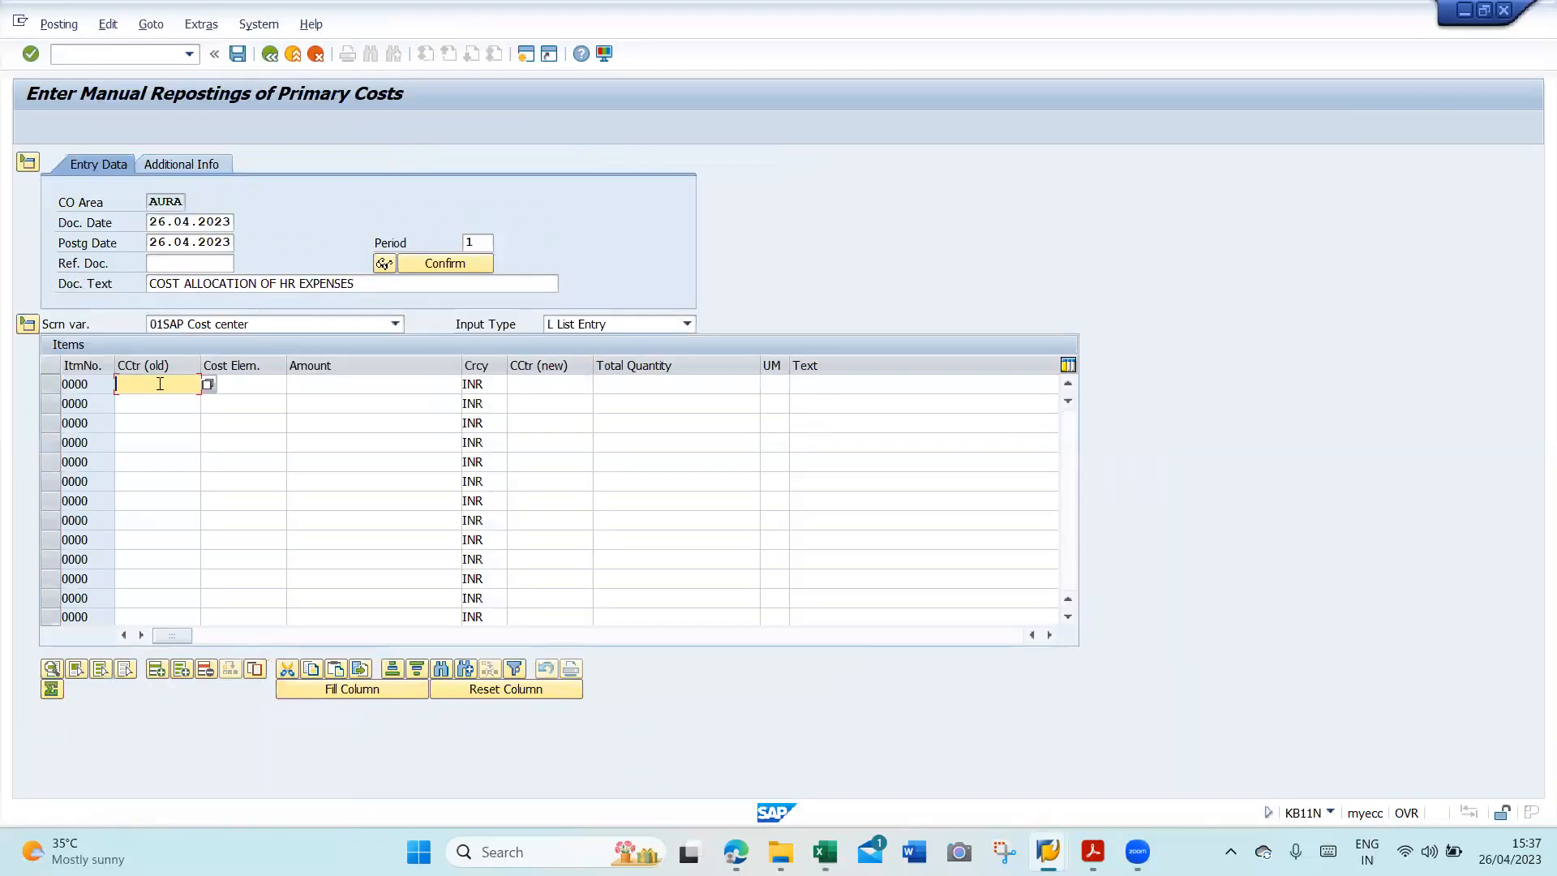
key("alt+Tab")
key("alt+Tab")
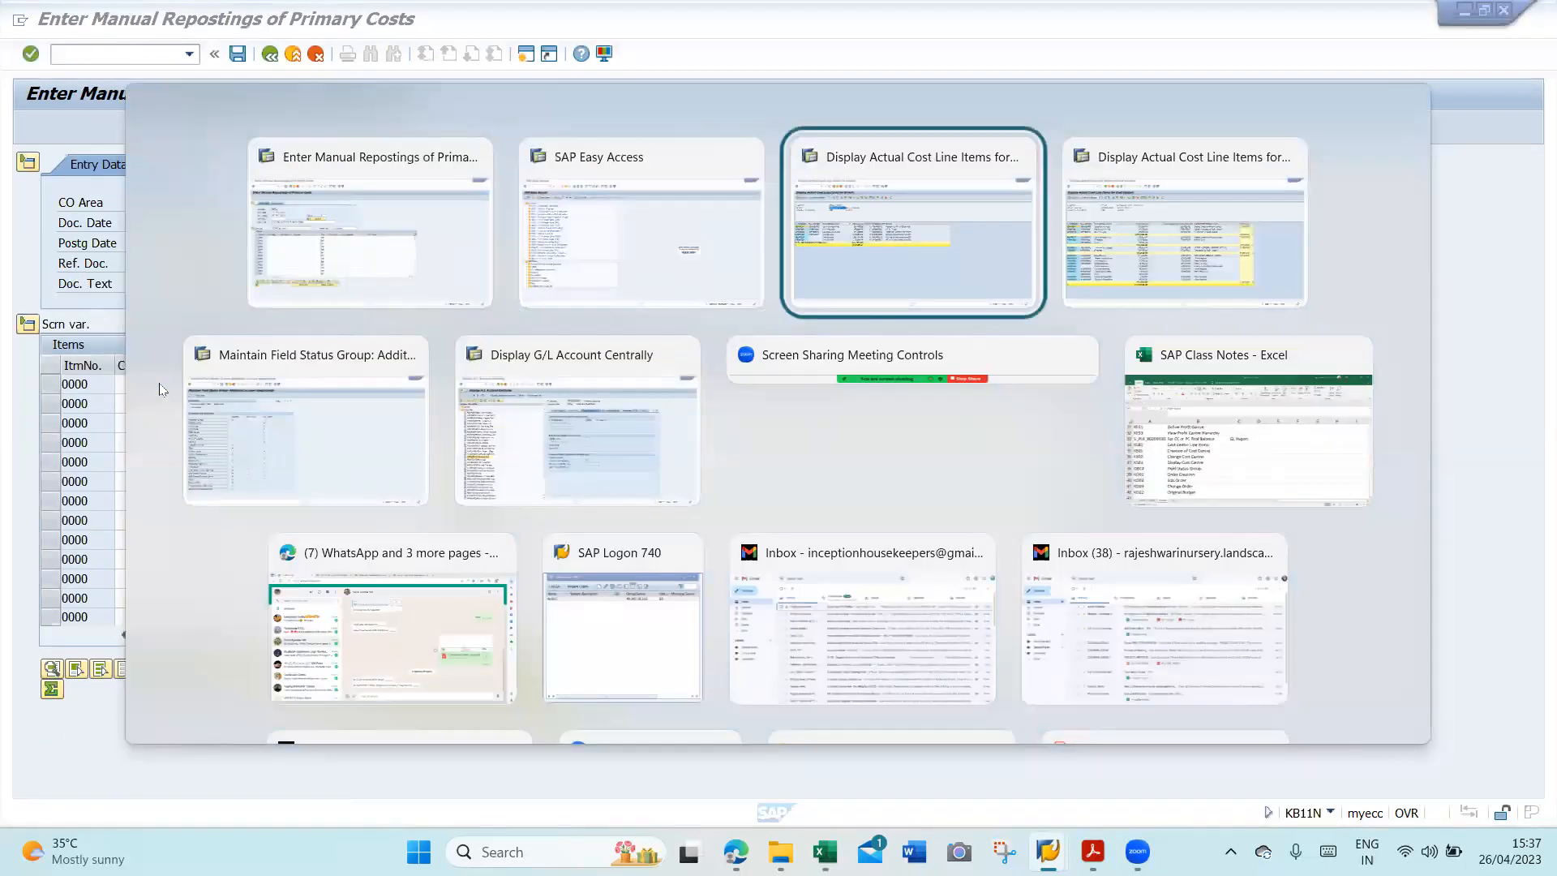
key("alt+shift+Tab")
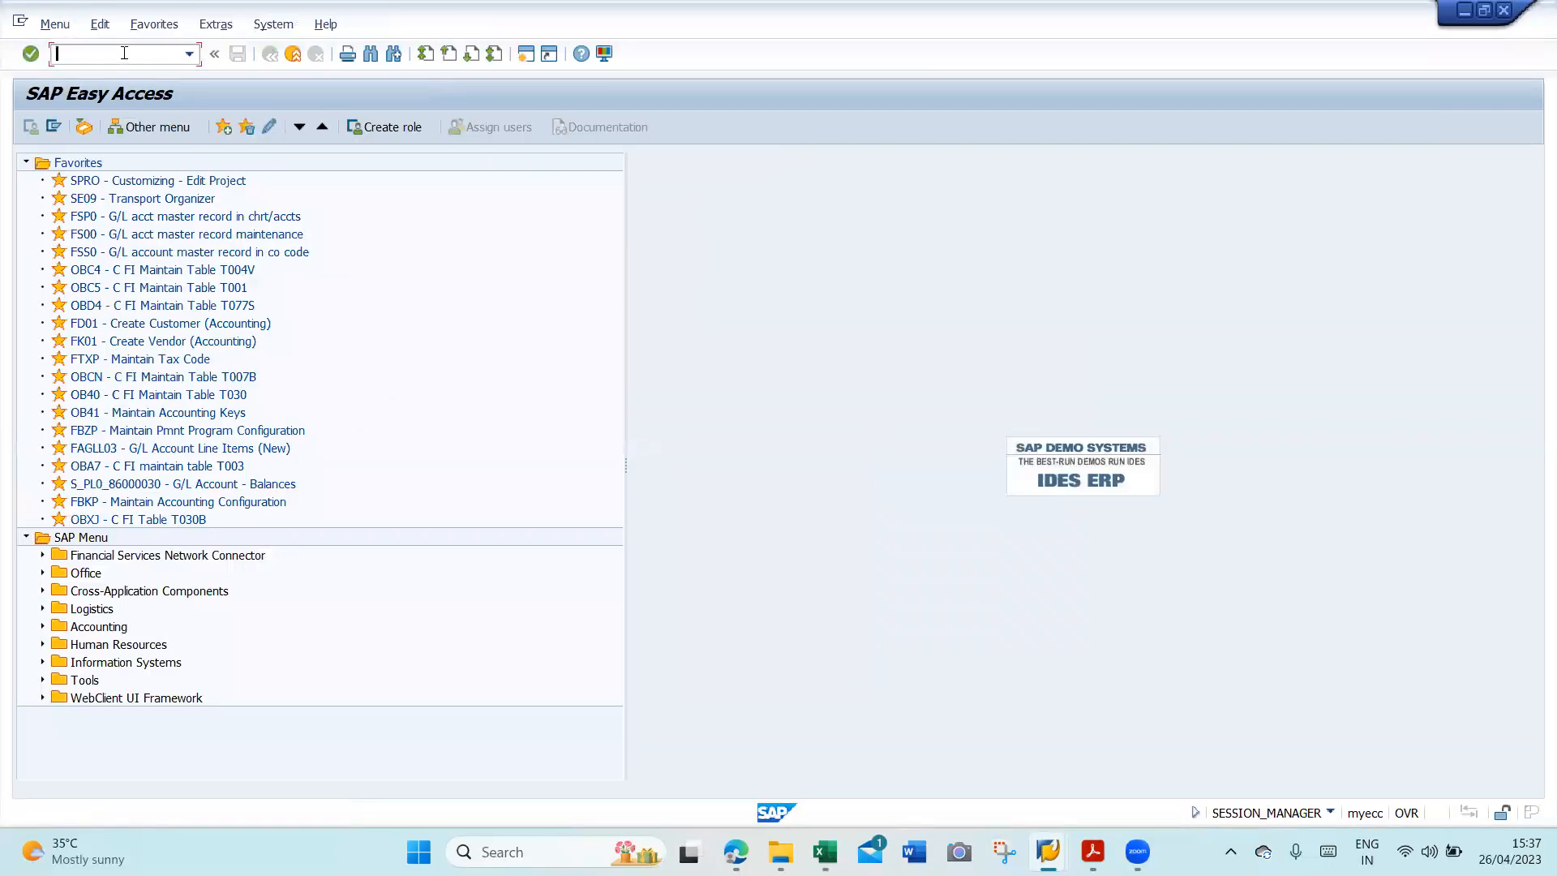
type("KO")
type("08")
key("BackSpace")
type("3")
key("Return")
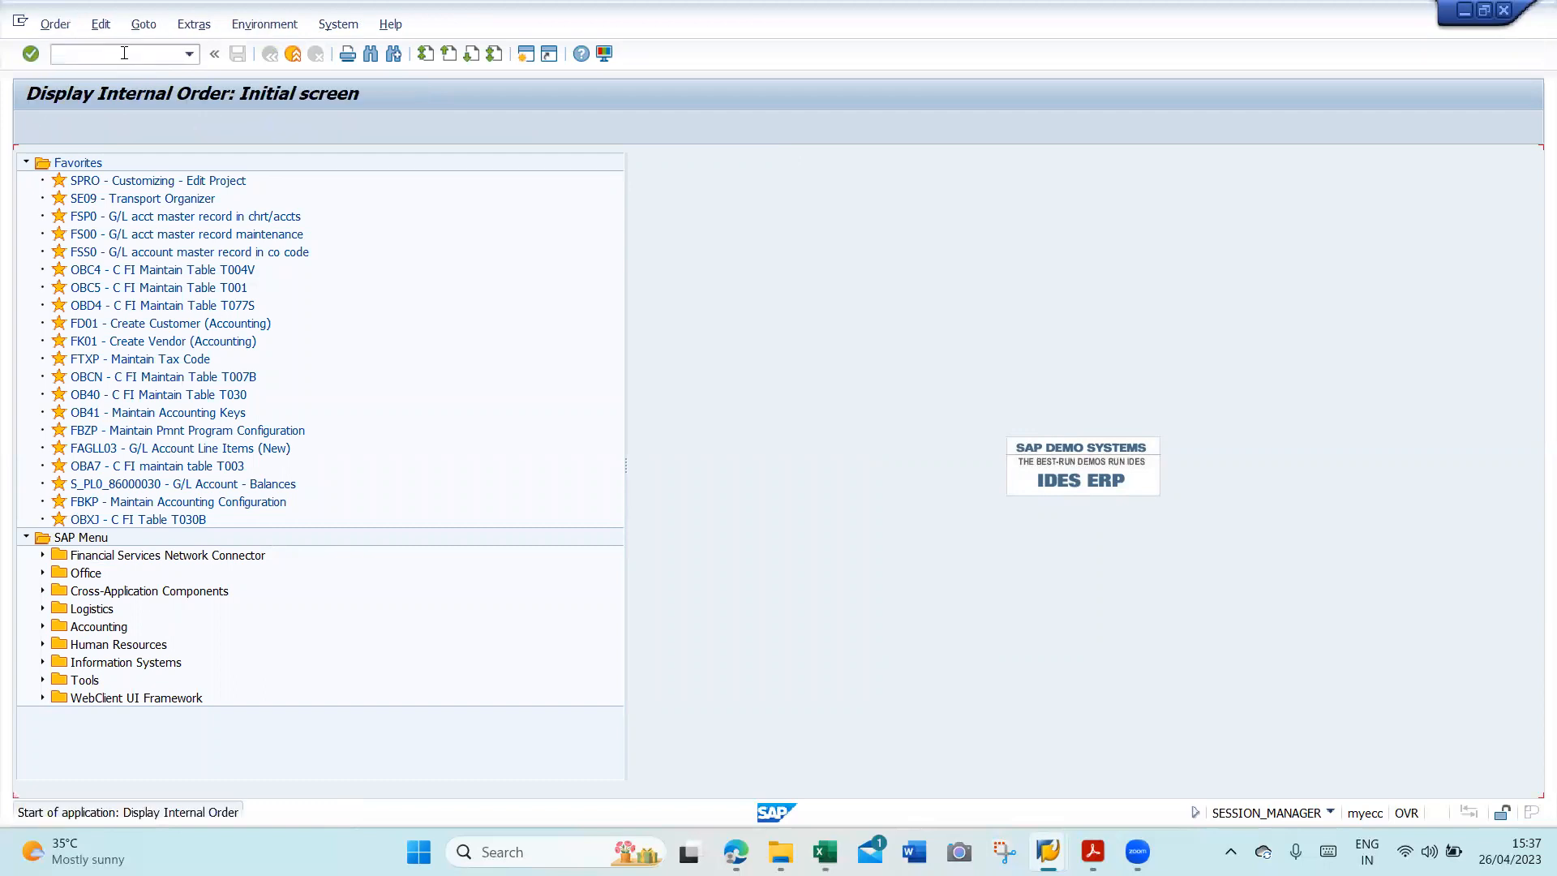
key("Return")
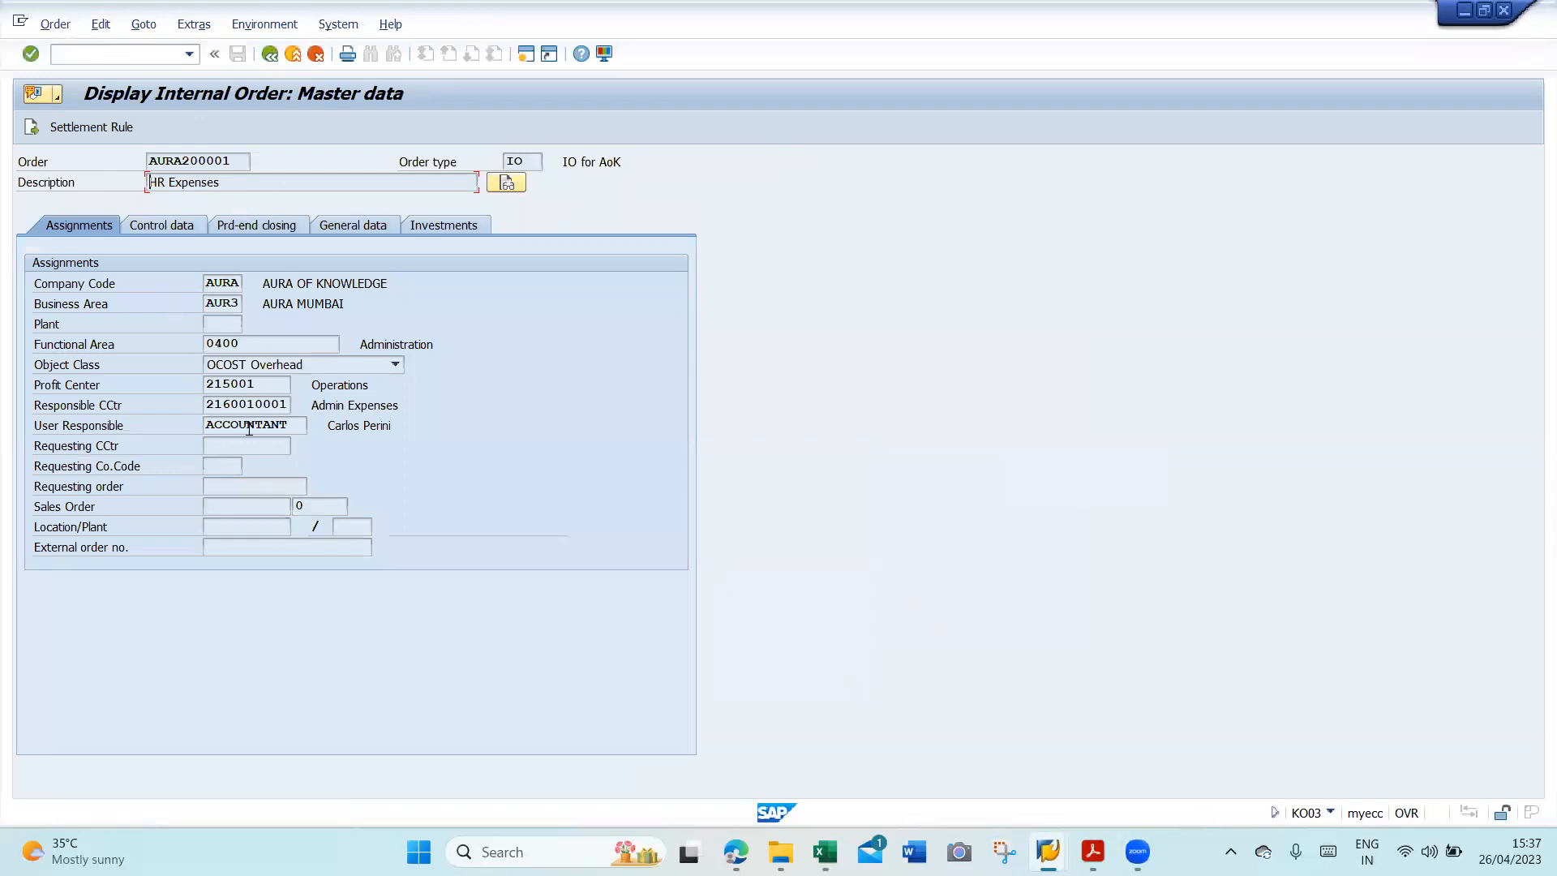
left_click(208, 403)
left_click_drag(208, 403, 290, 403)
key("ctrl+c")
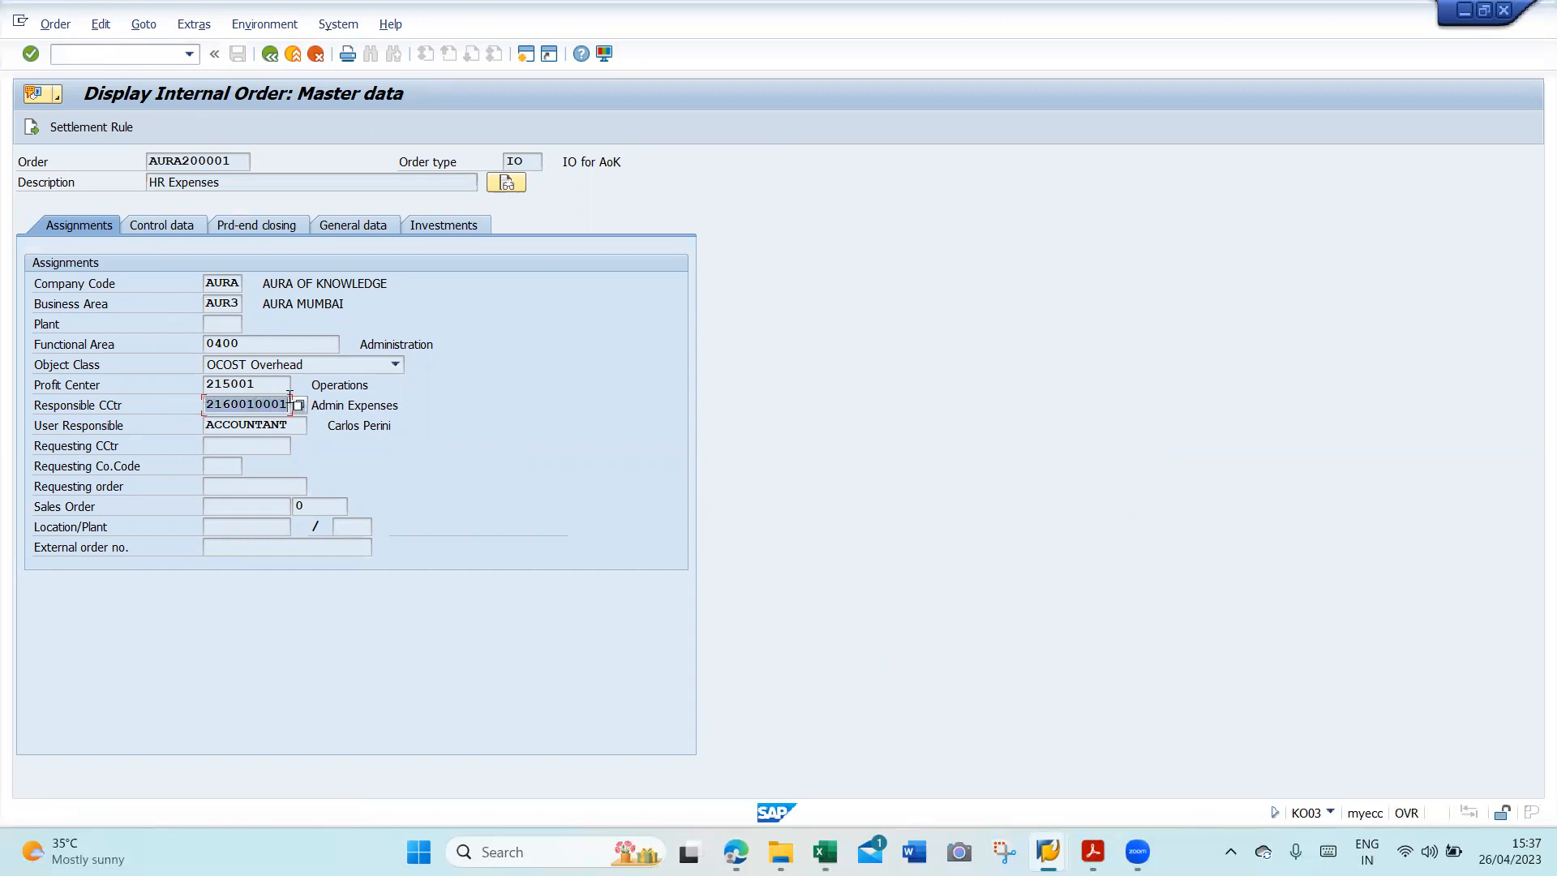
left_click(290, 403)
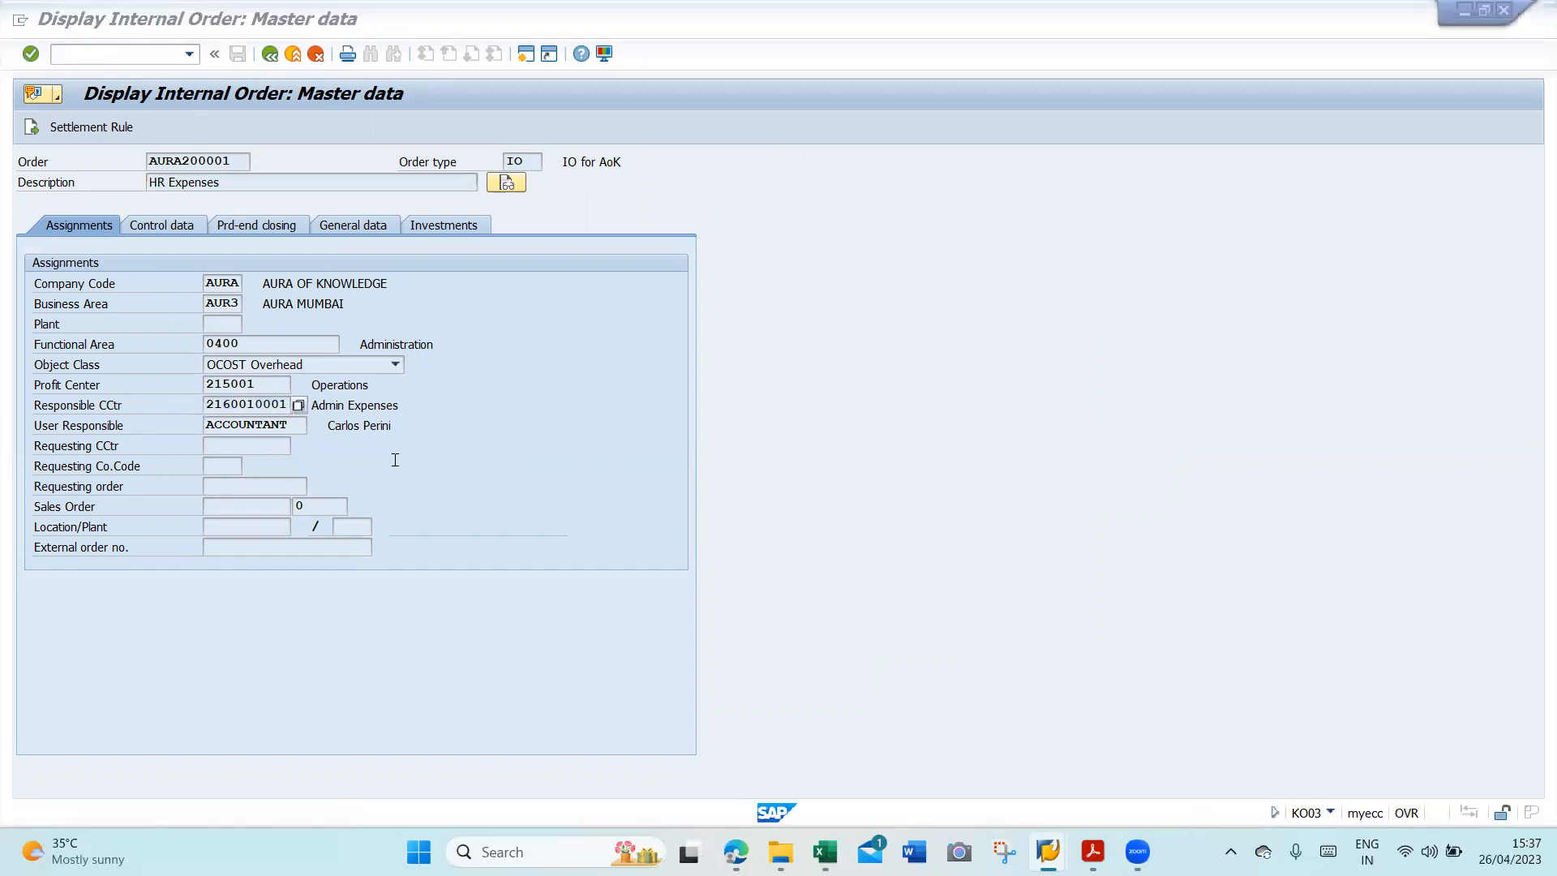
key("alt+Tab")
key("ctrl+v")
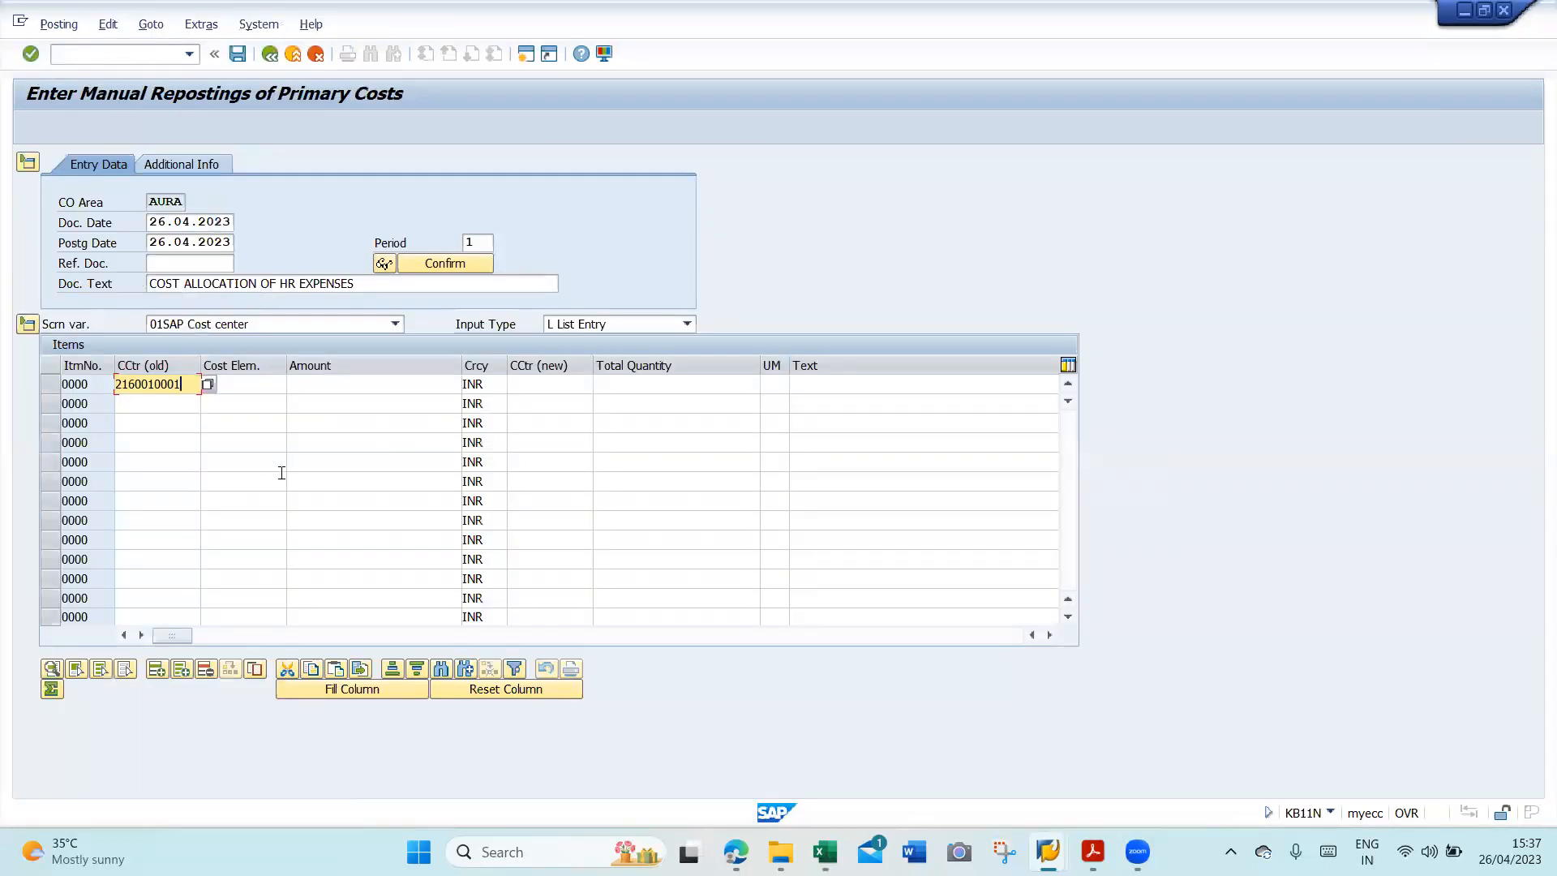
key("Tab")
key("alt+Tab")
key("alt+Tab")
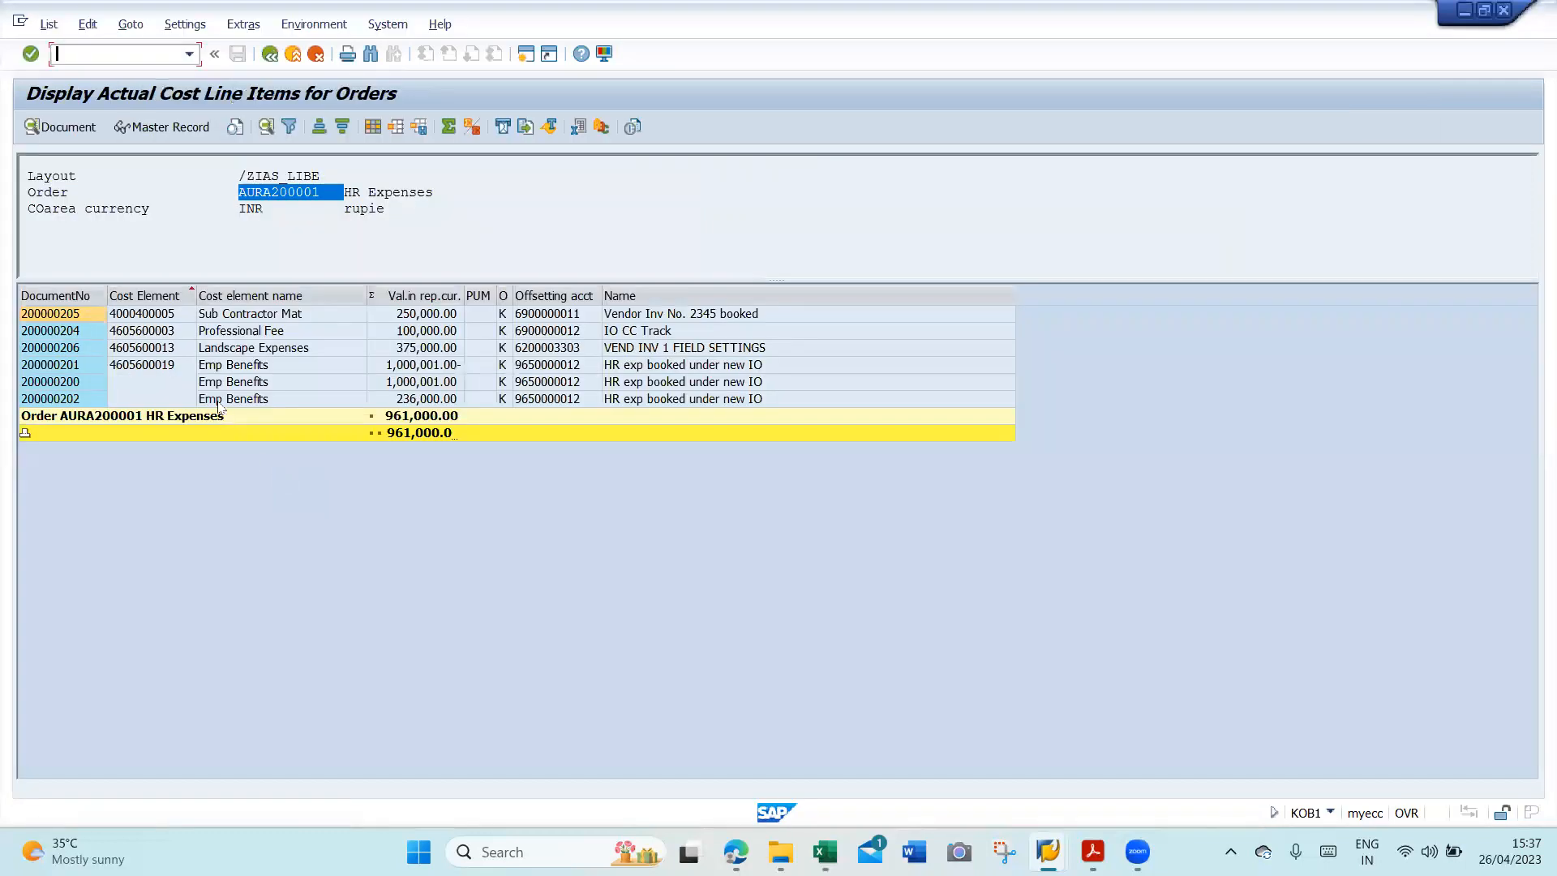
left_click(164, 318)
left_click(165, 320)
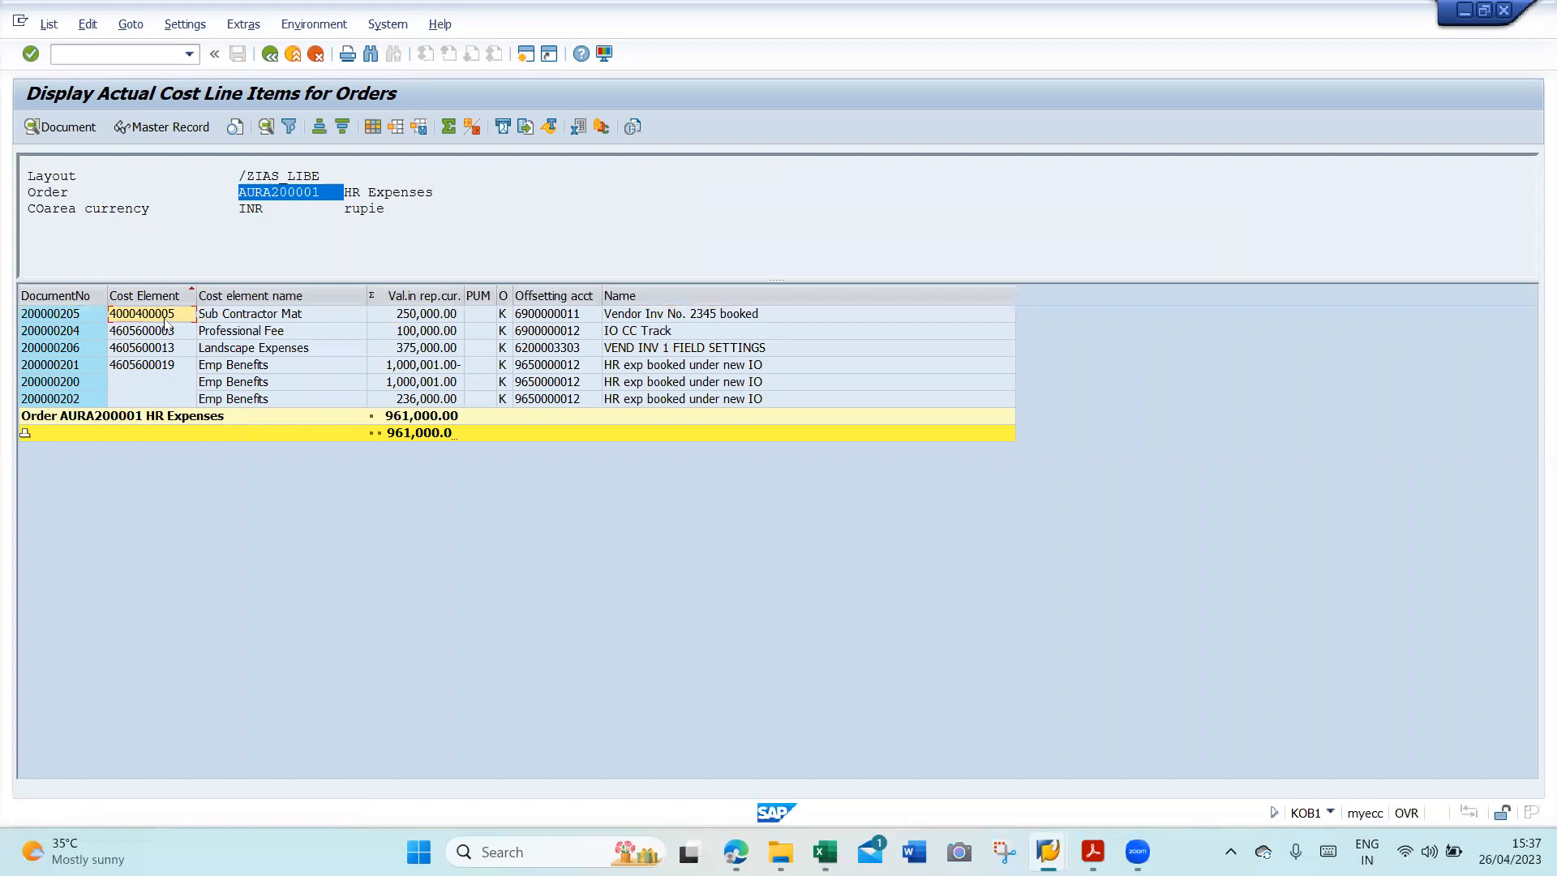
left_click_drag(164, 320, 167, 367)
key("ctrl+c")
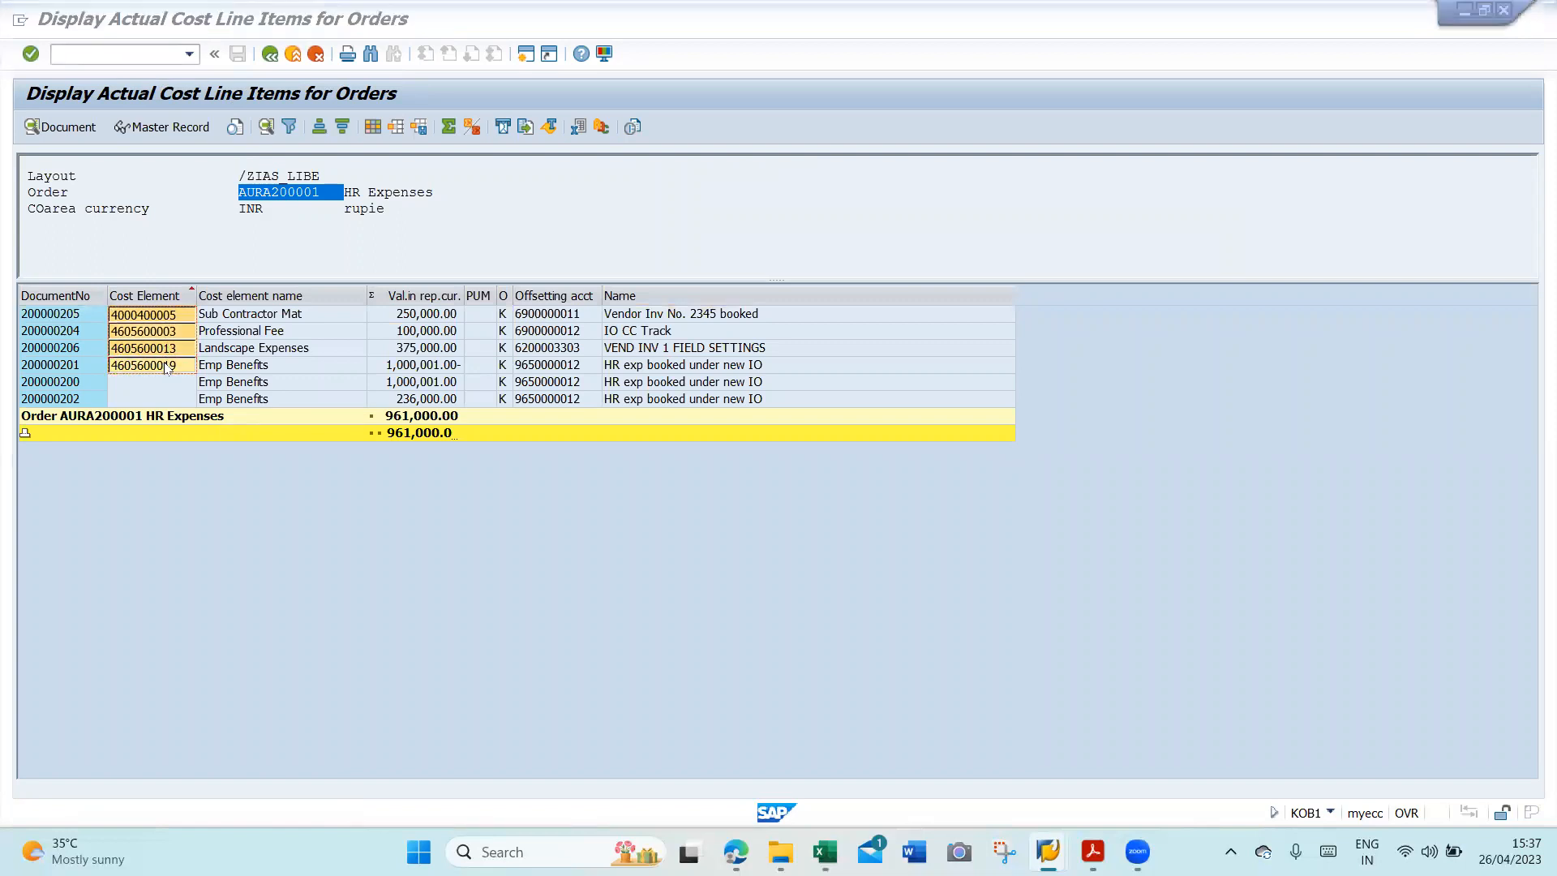
key("alt+Tab")
key("ctrl+v")
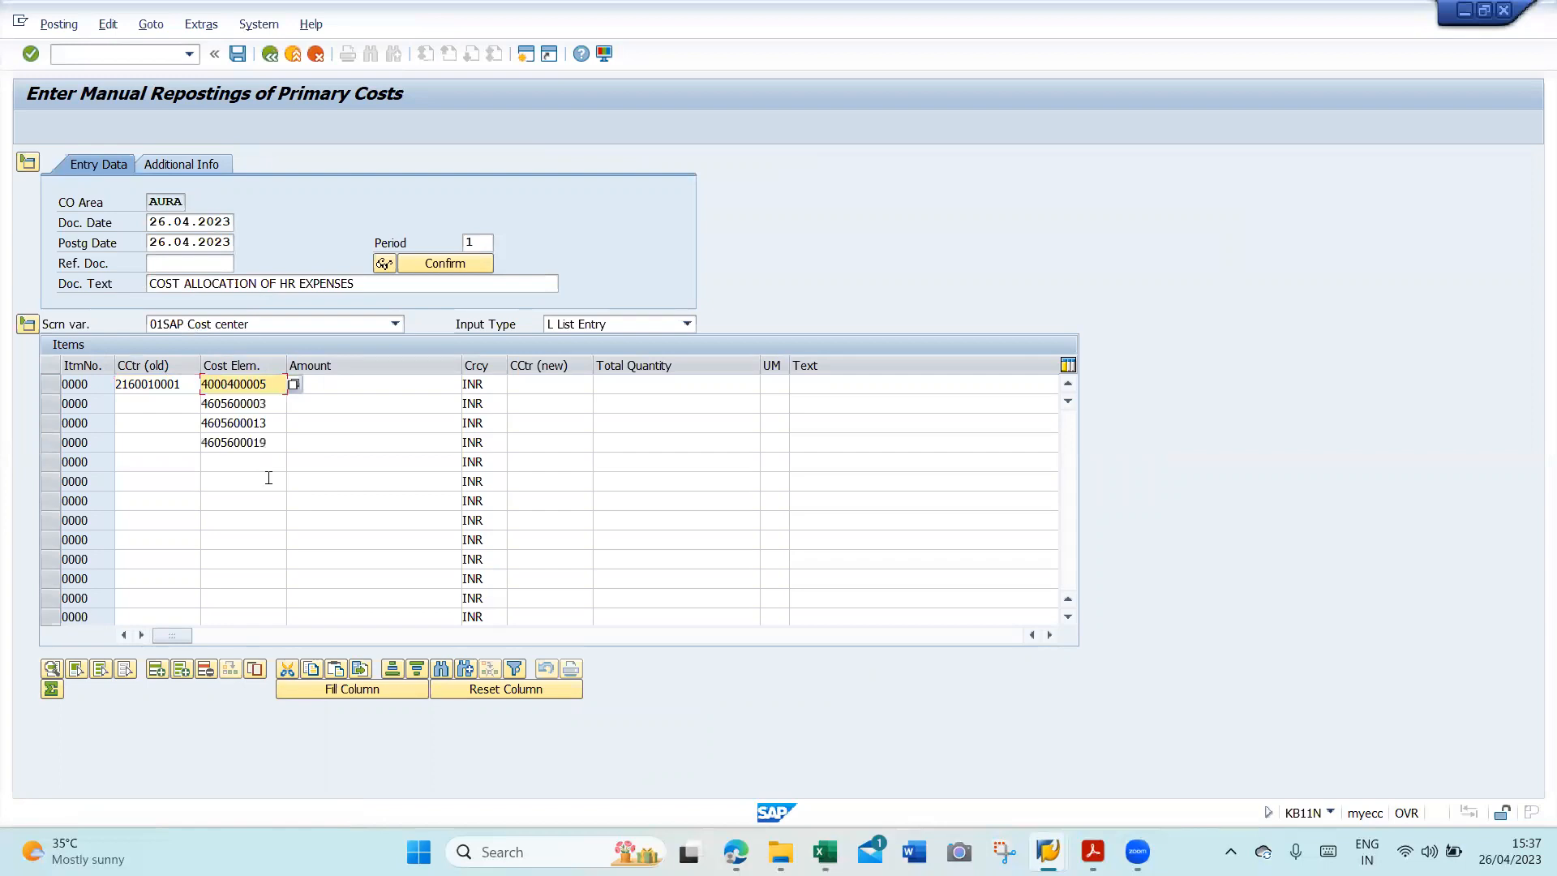
left_click(187, 383)
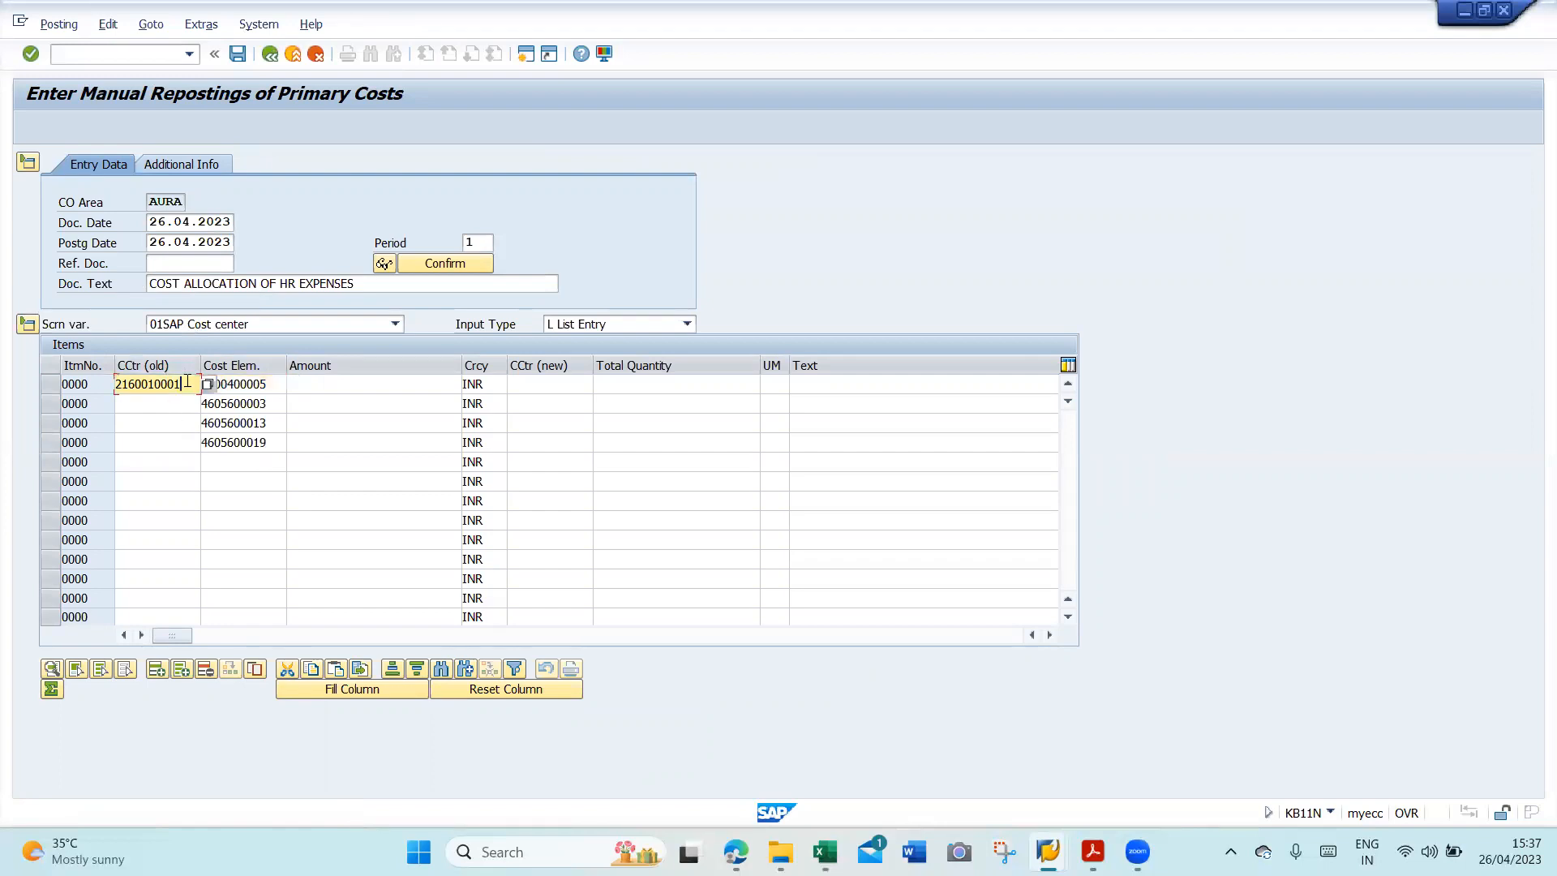
key("shift+Left")
key("shift+Left")
key("shift+Left")
key("shift+Left")
key("shift+Left")
key("shift+Left")
key("shift+Left")
key("shift+Left")
key("shift+Left")
key("shift+Left")
key("ctrl+c")
key("Down")
key("ctrl+v")
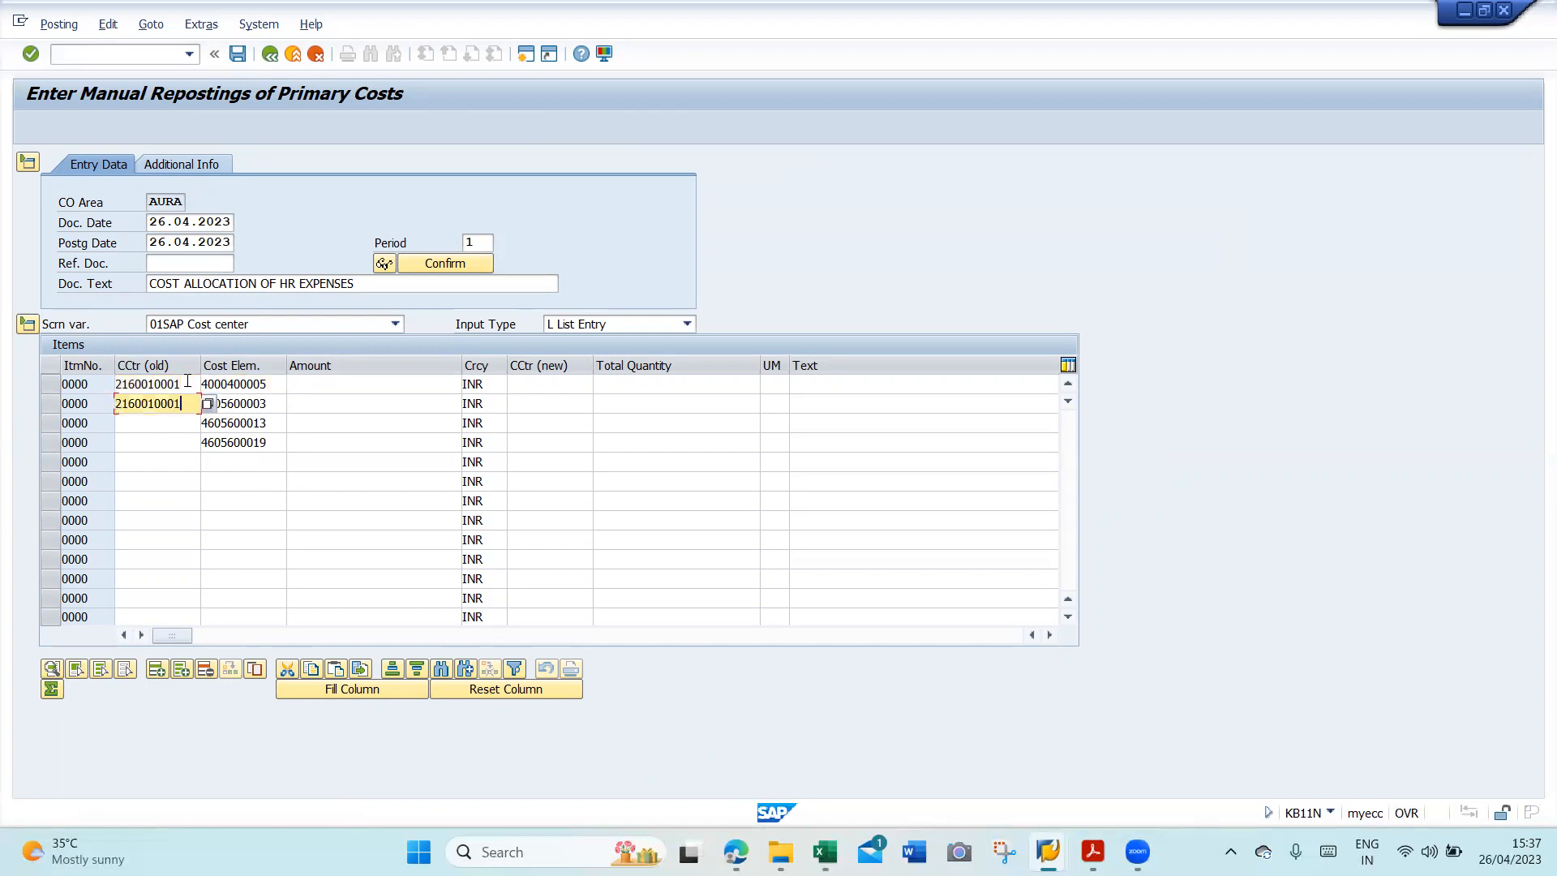
key("Down")
key("ctrl+v")
key("Down")
key("ctrl+v")
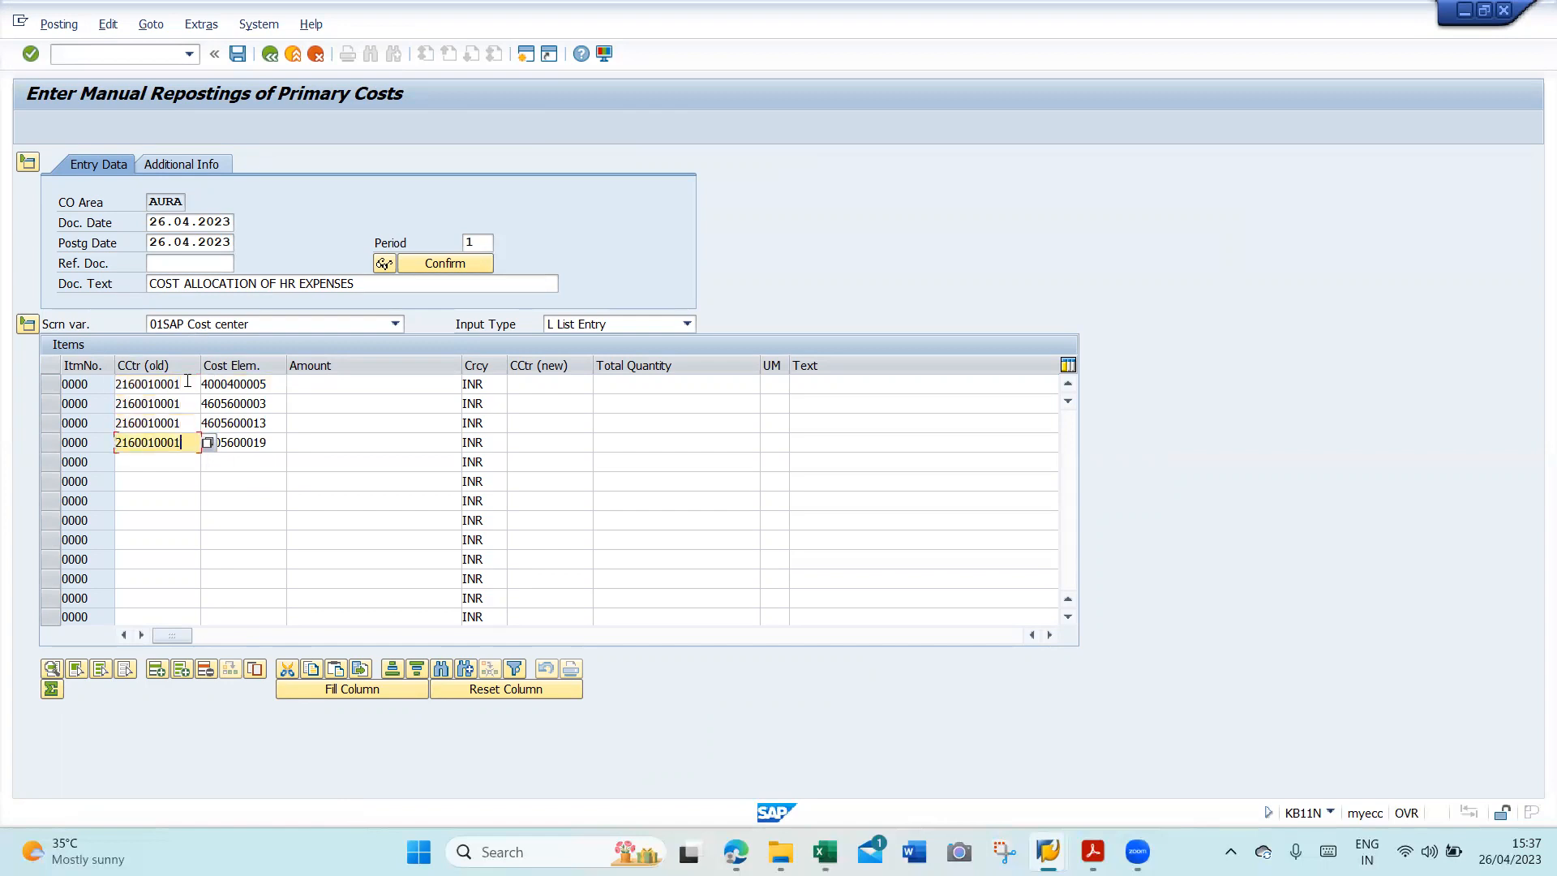
- Copy the amounts 250,000.00, 100,000.00 and 375,000.00 from the KOB1 line item list into the first three reposting items
left_click(337, 383)
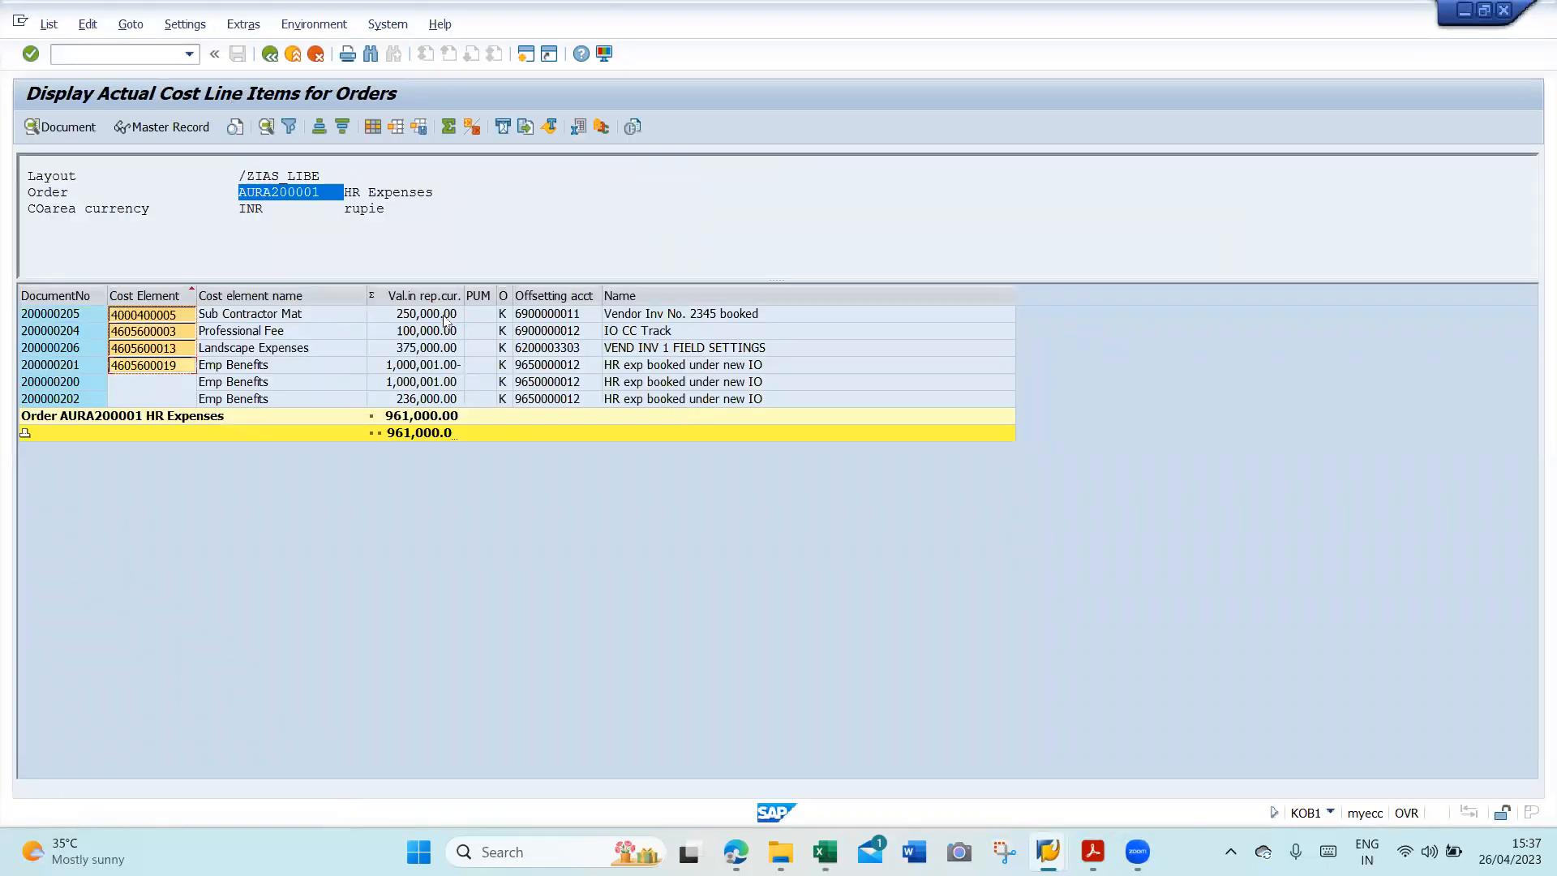
left_click(443, 317)
left_click(444, 317)
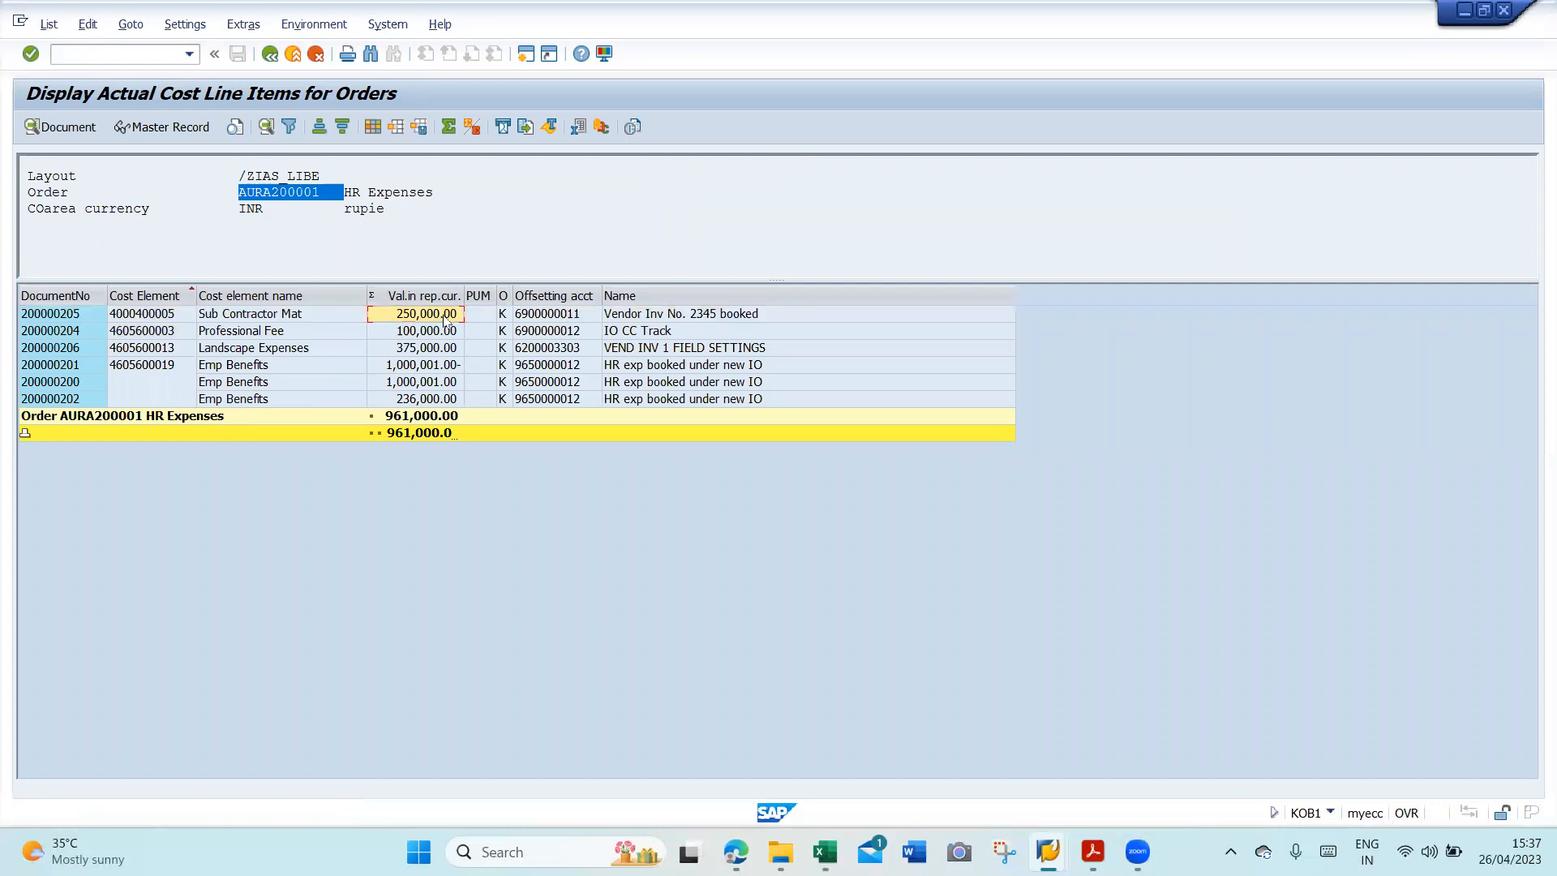
left_click_drag(443, 320, 446, 353)
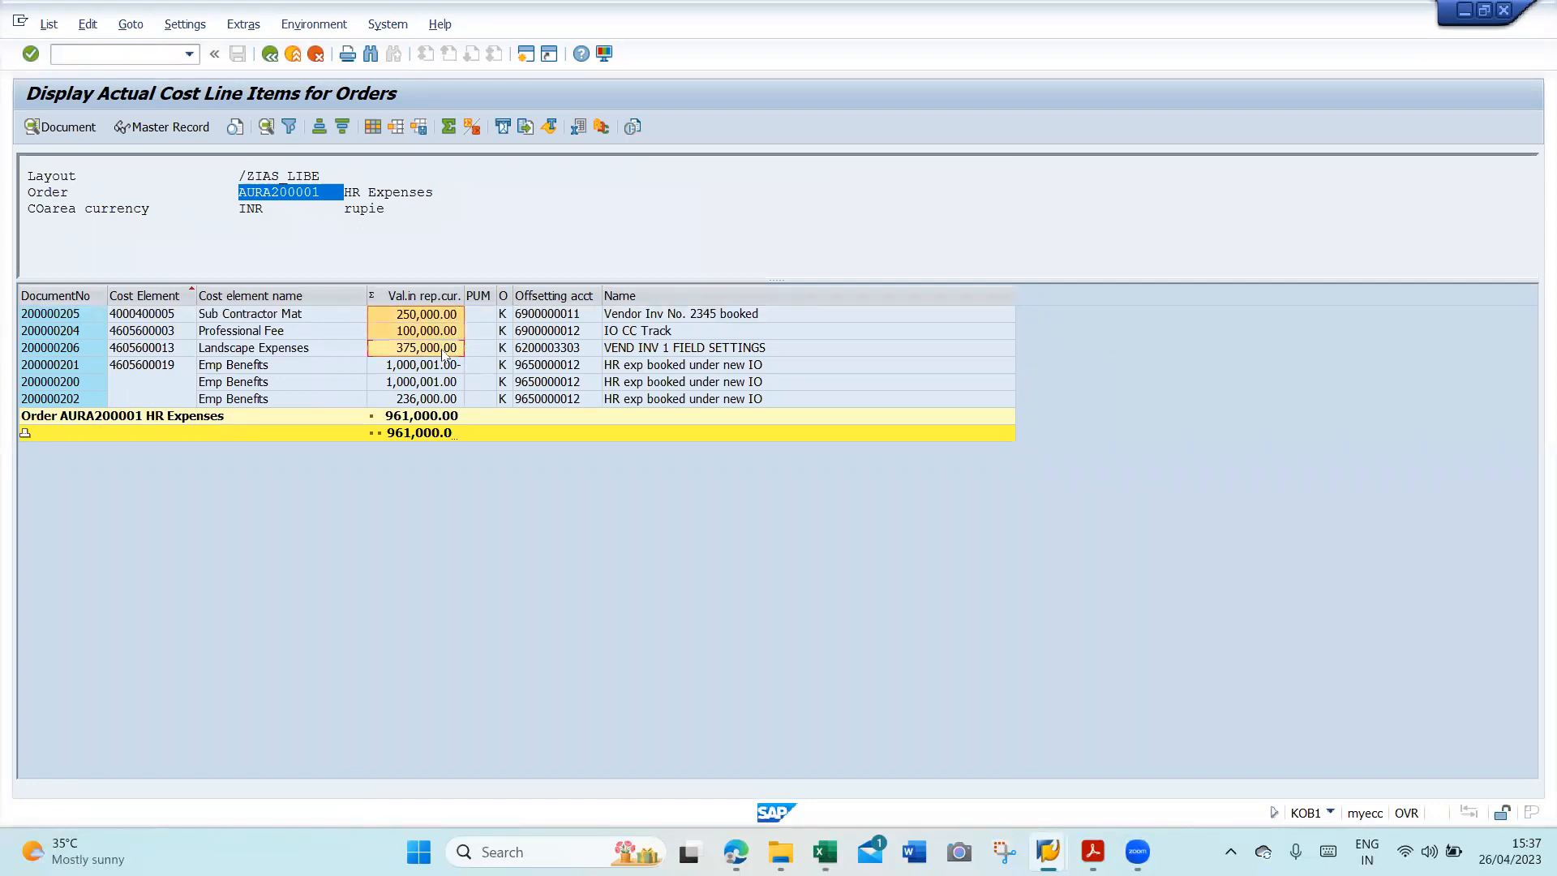
key("alt+Tab")
left_click(424, 391)
key("ctrl+v")
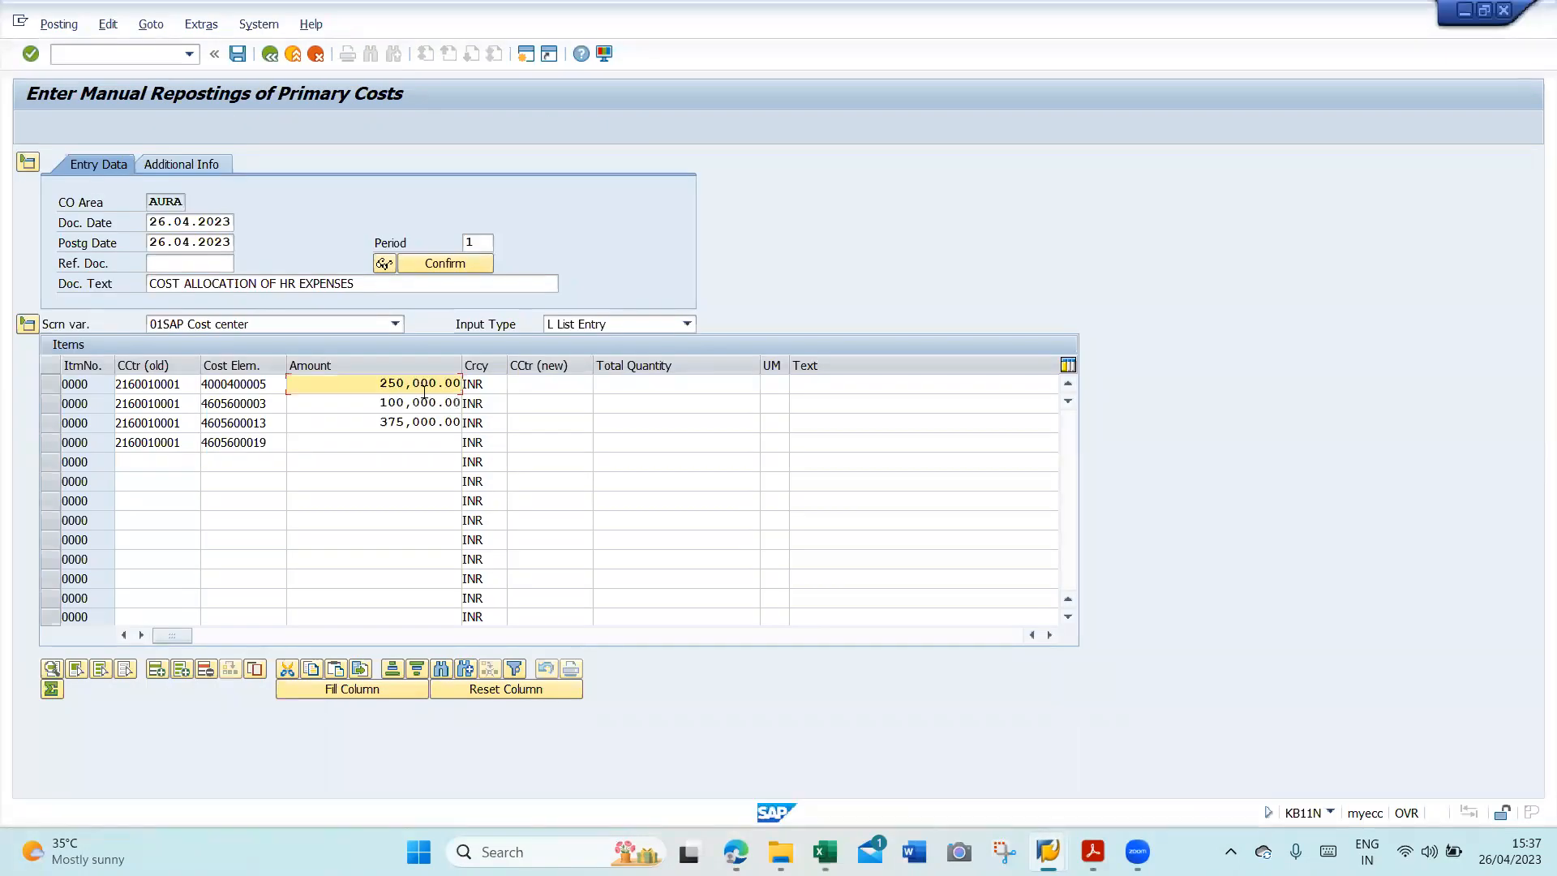
- Check the Emp Benefits amounts in the KOB1 list and enter 236000 as the fourth reposting item's amount
left_click(408, 440)
key("alt+Tab")
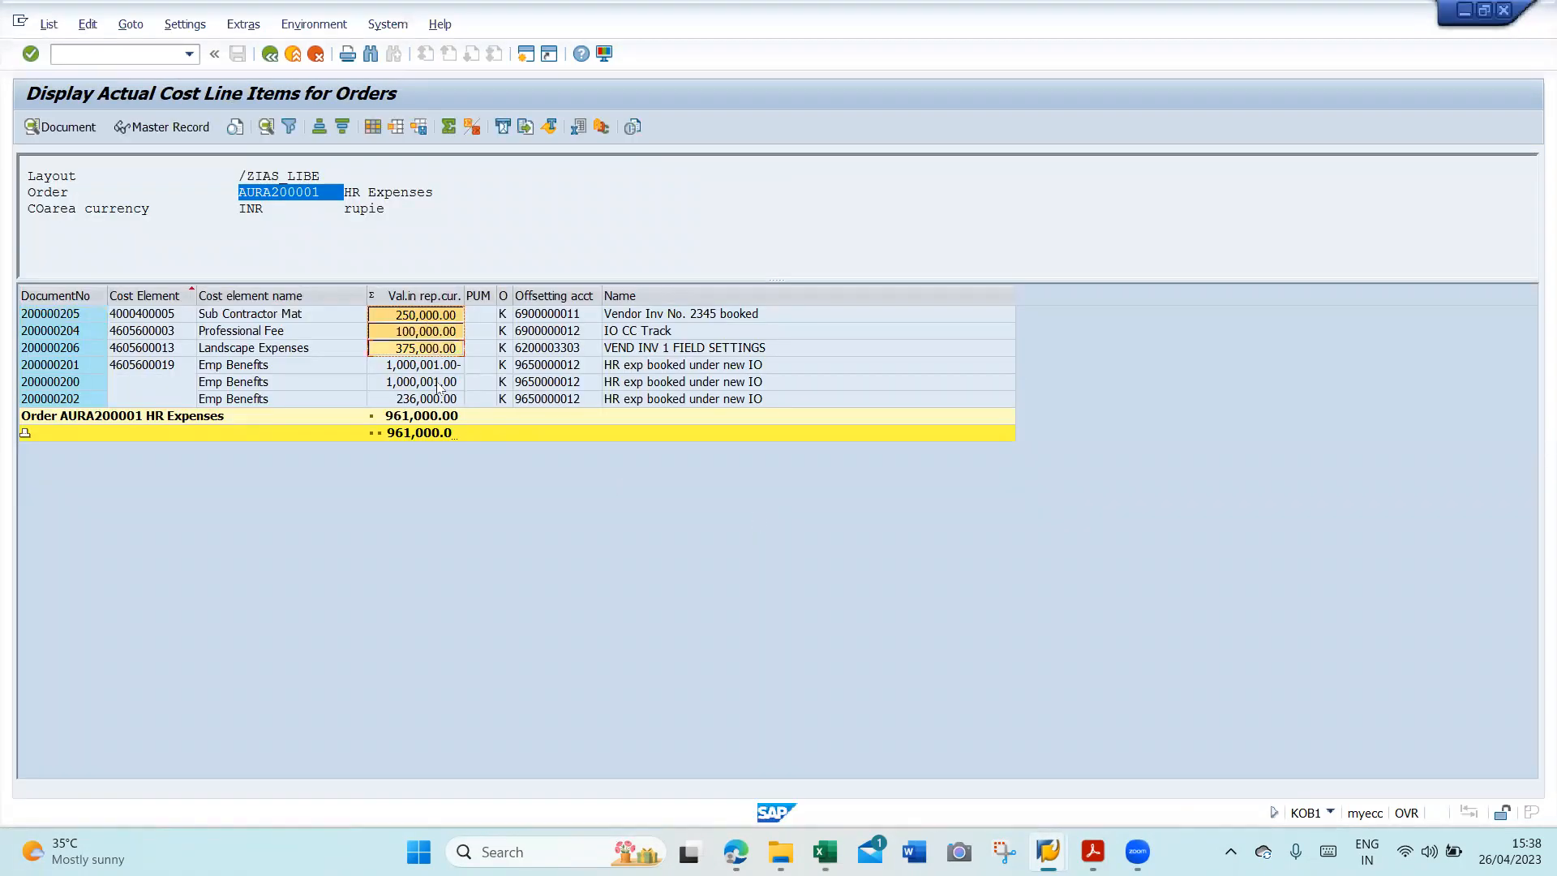
key("alt+Tab")
type("236000")
key("Tab")
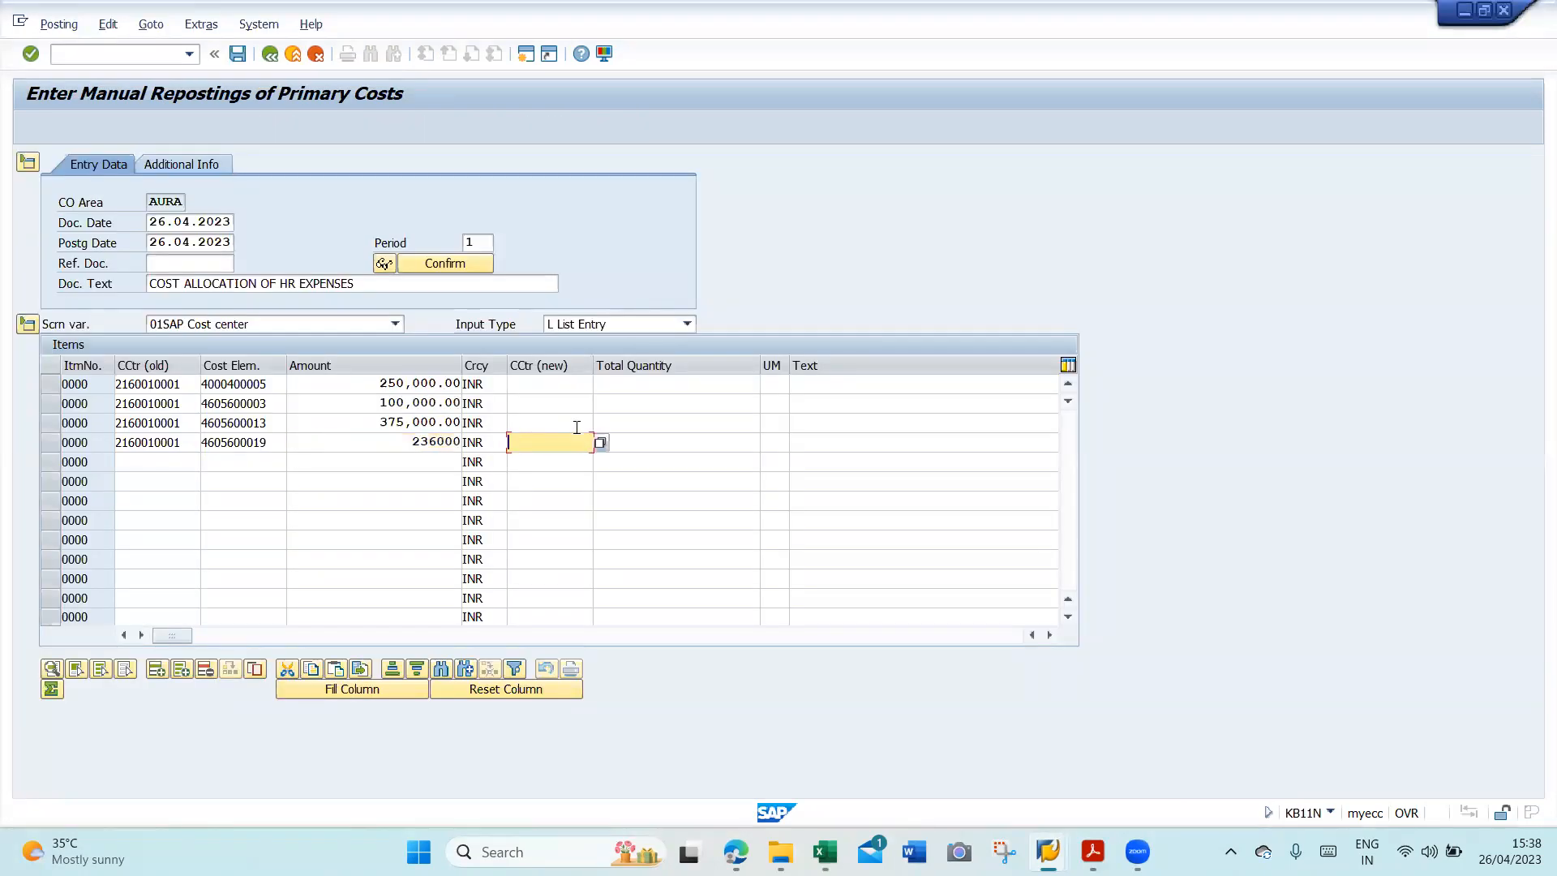
key("Up")
key("Up")
key("Up")
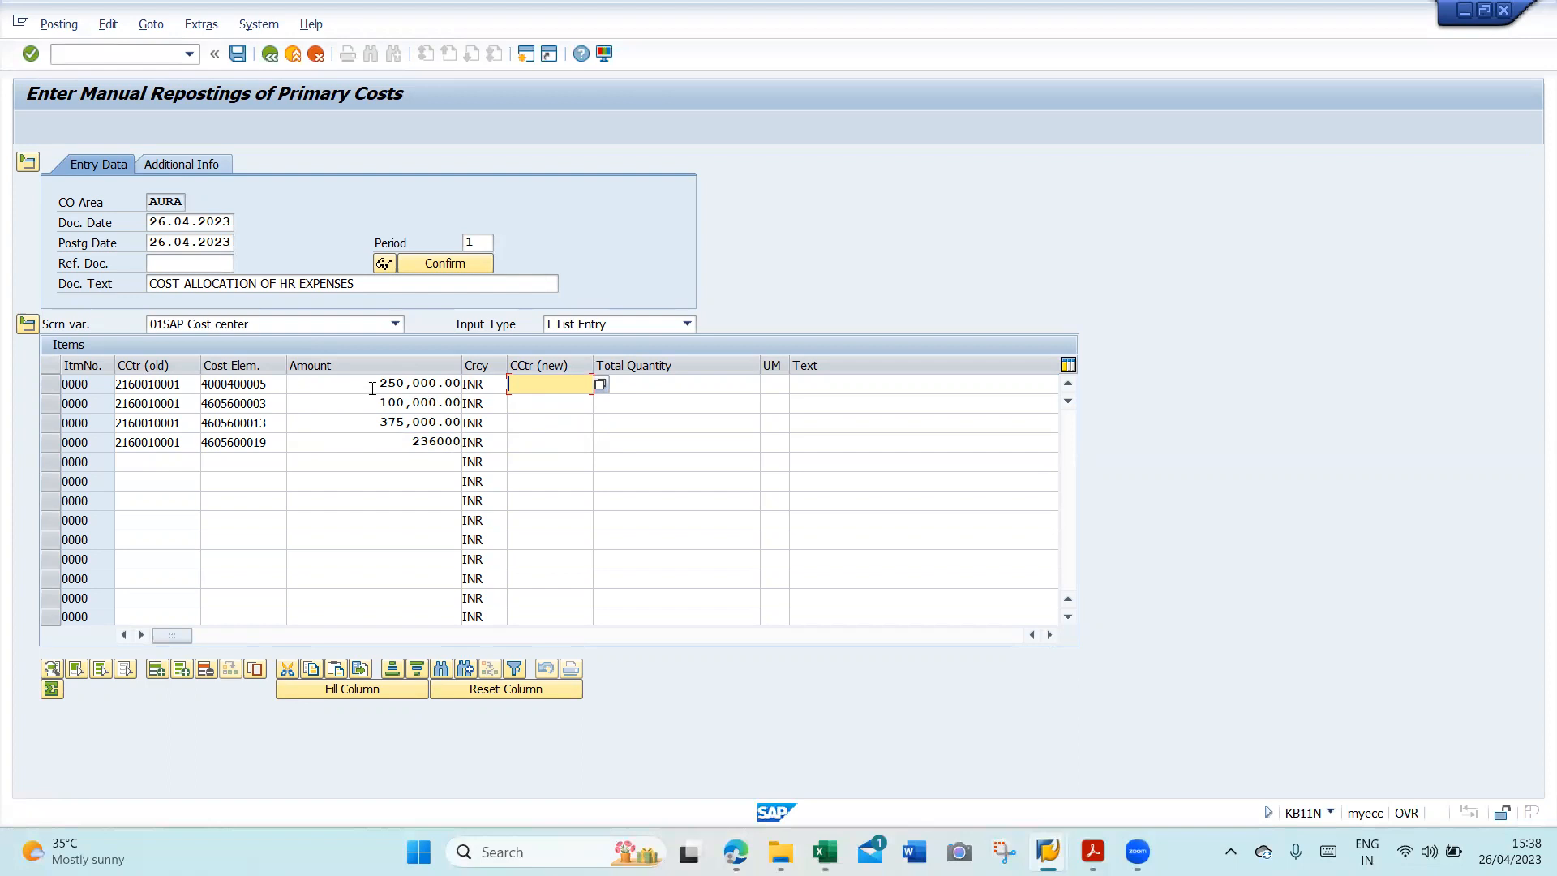
key("F4")
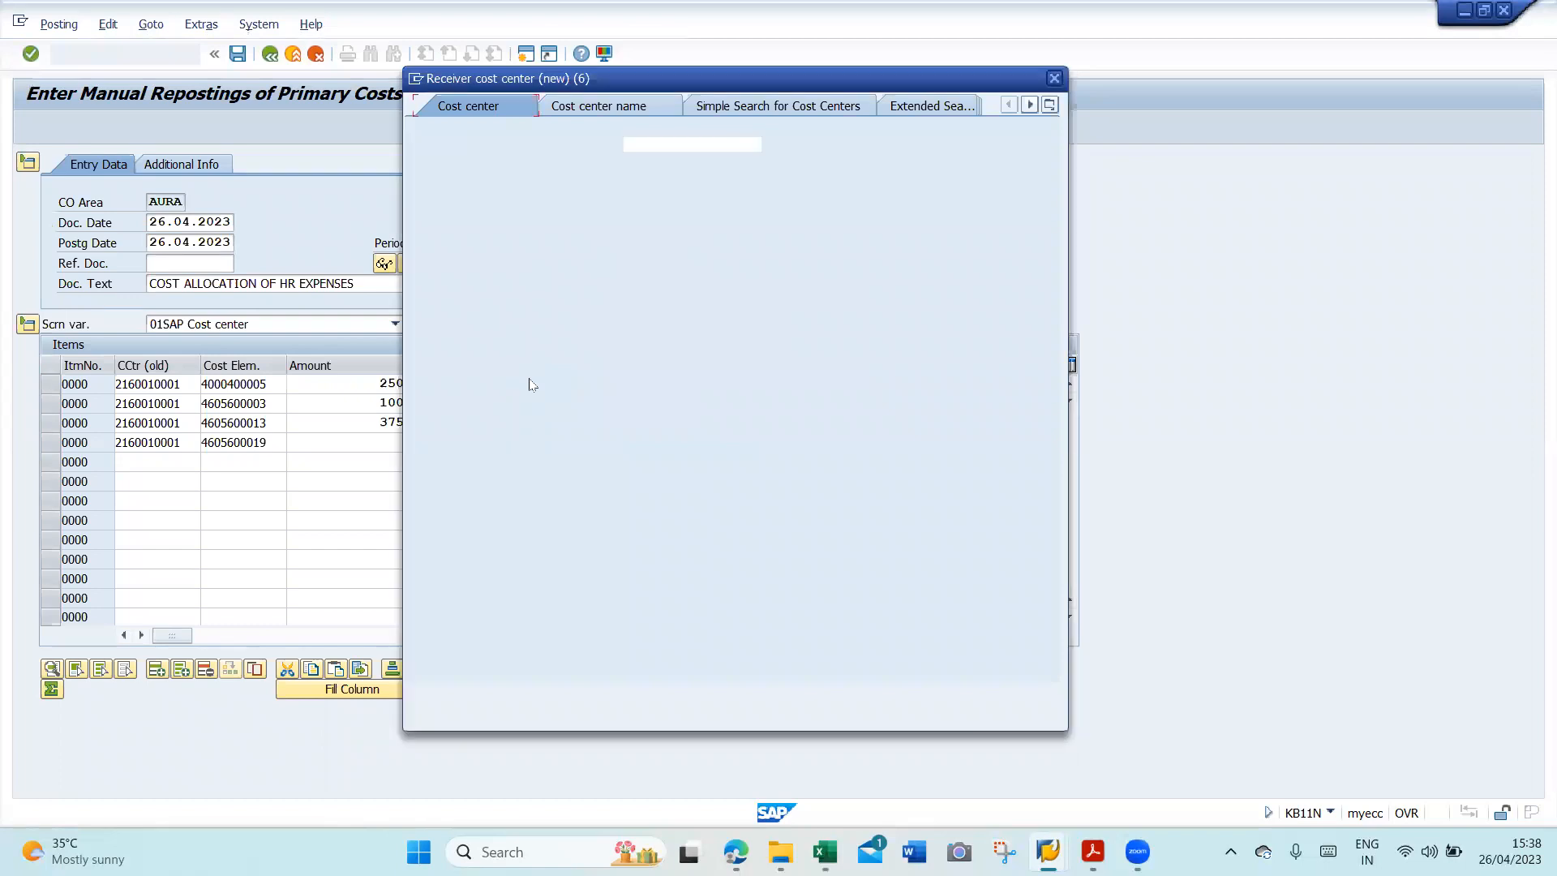
key("Return")
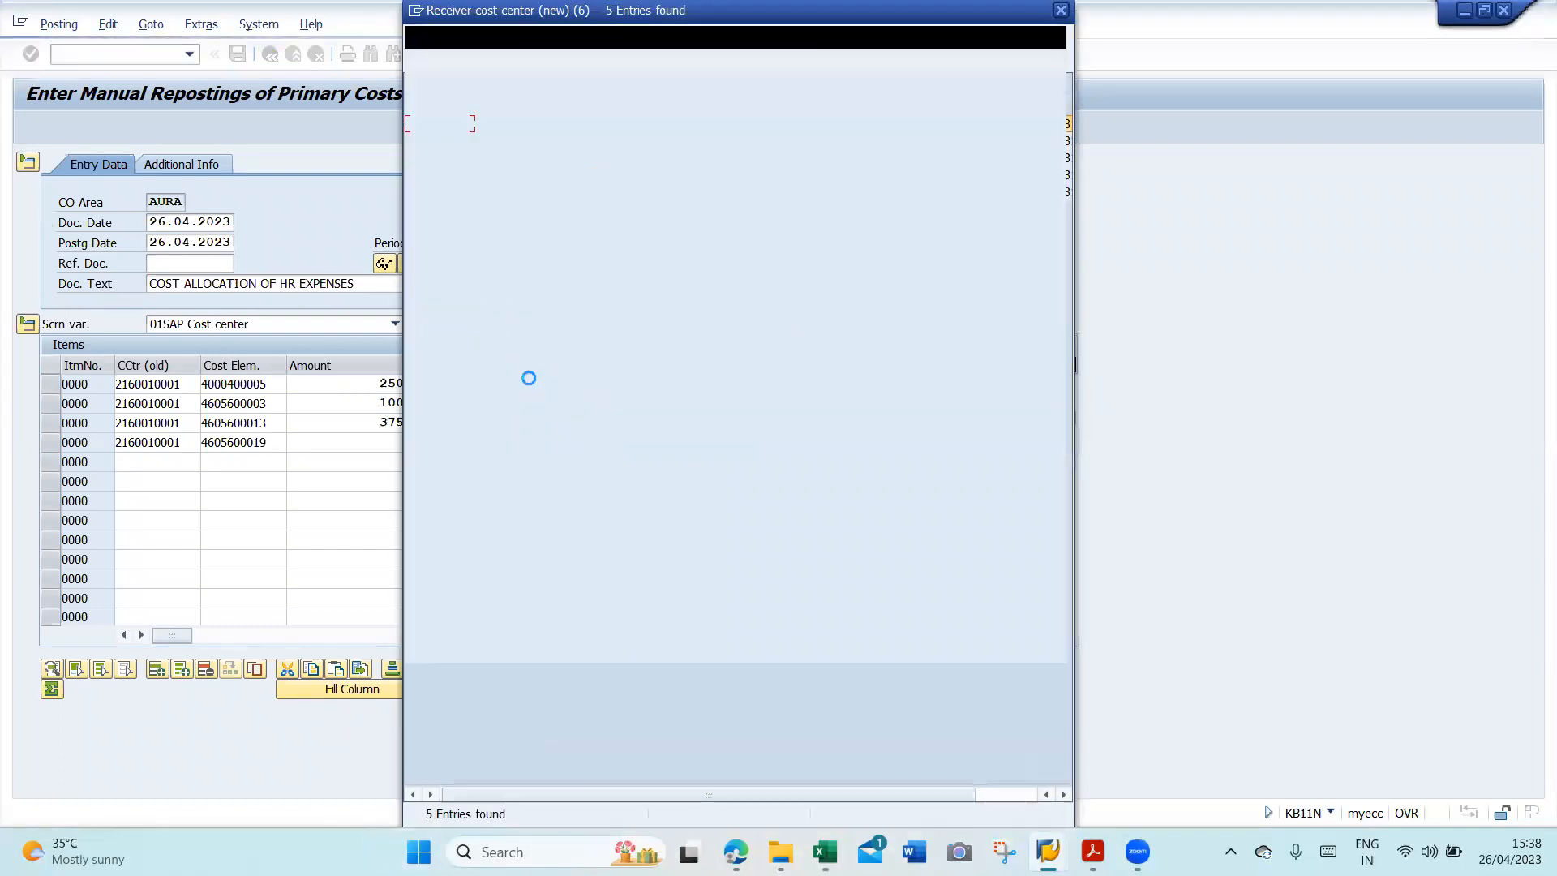
double_click(810, 129)
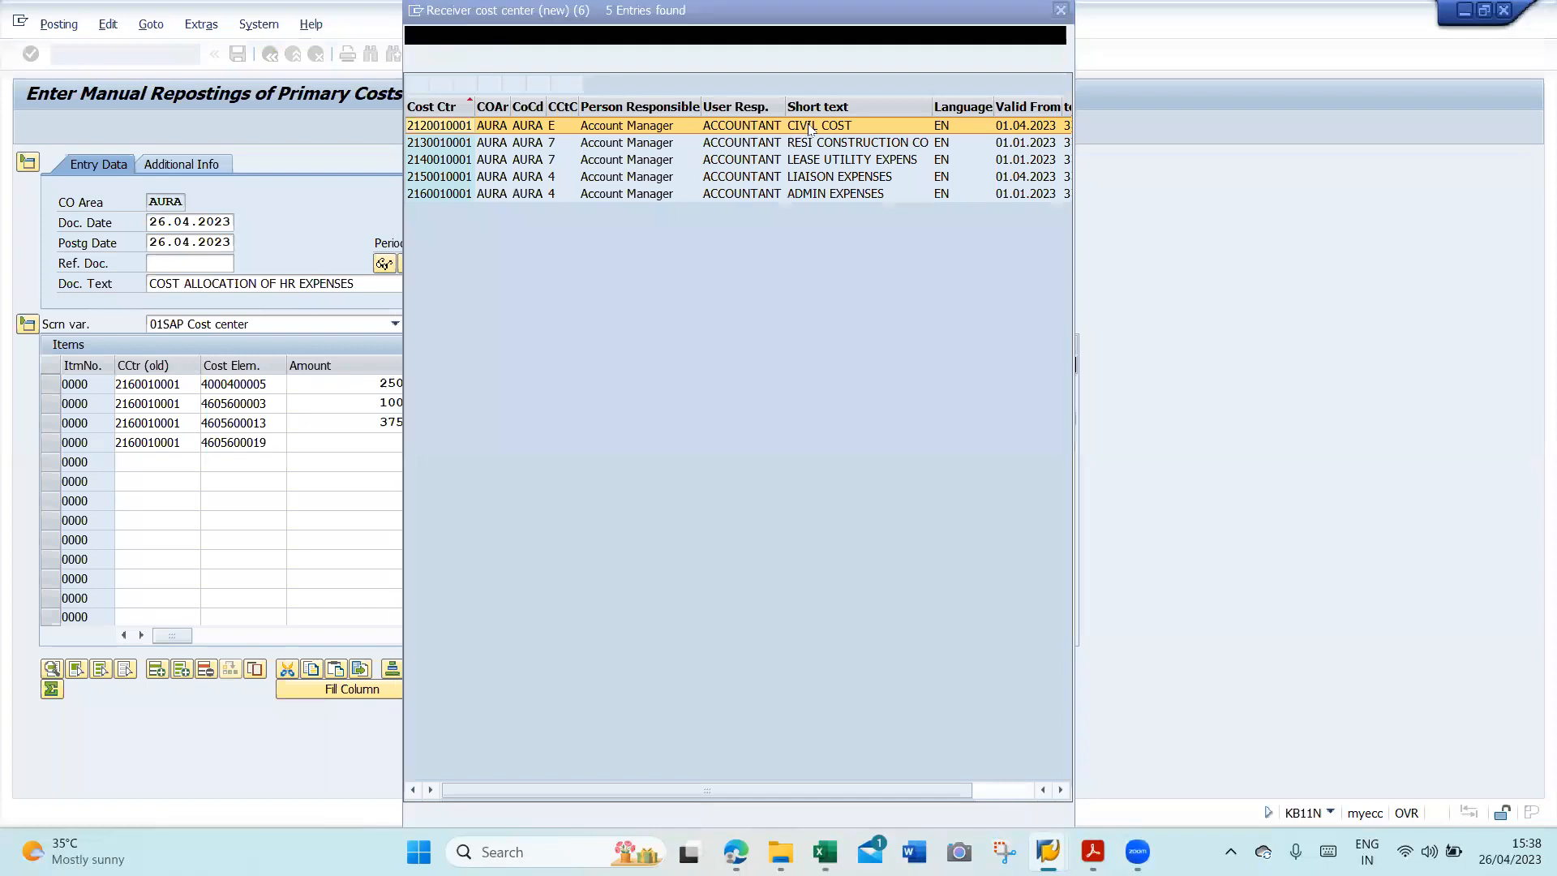
double_click(809, 128)
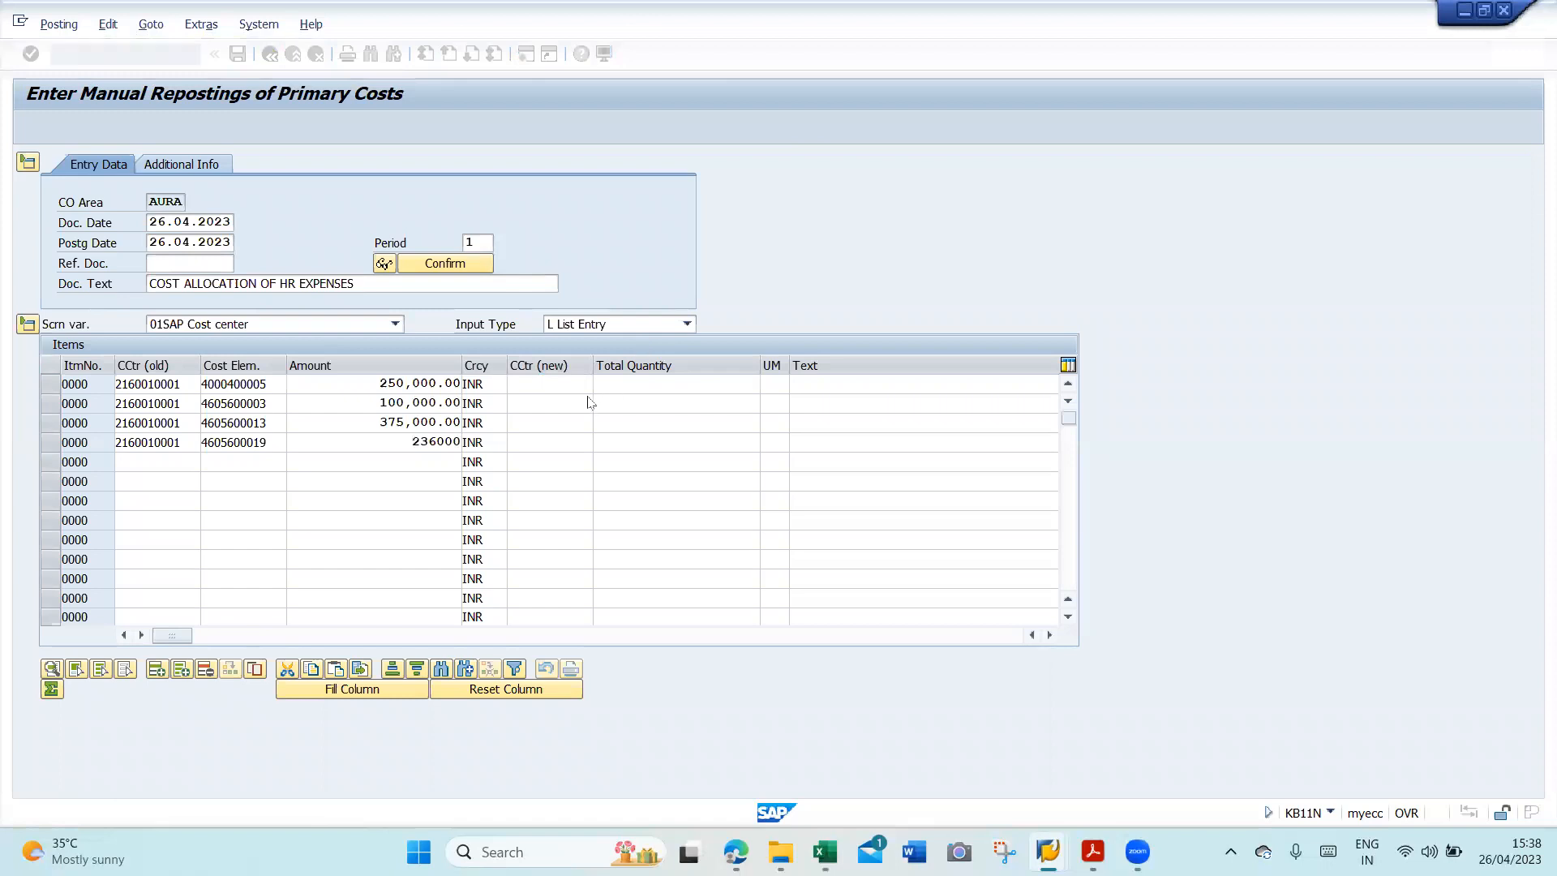
left_click(379, 382)
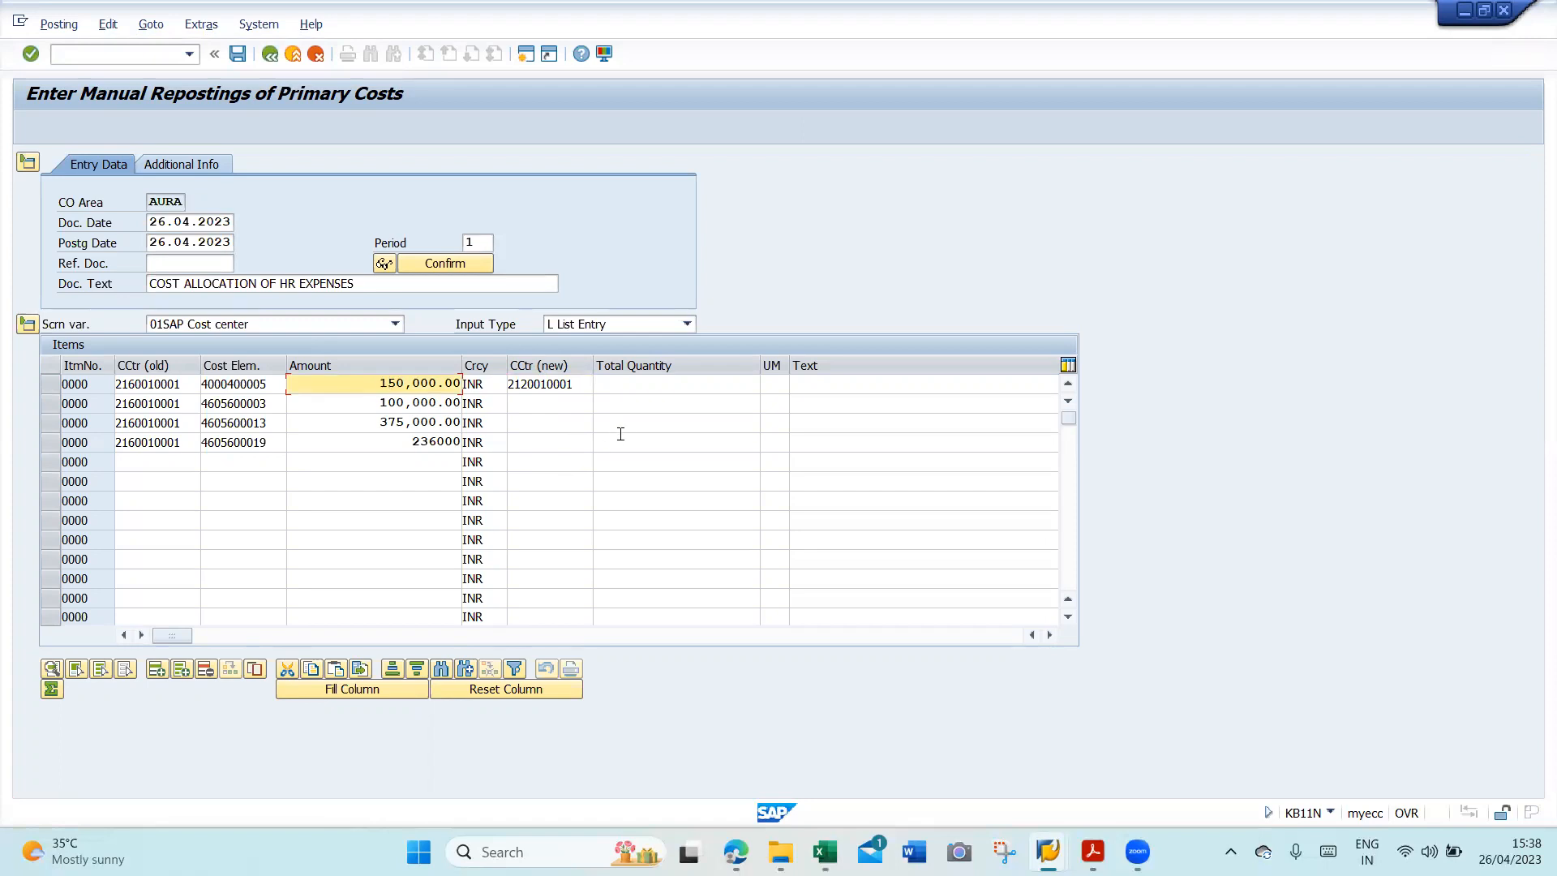
left_click(575, 408)
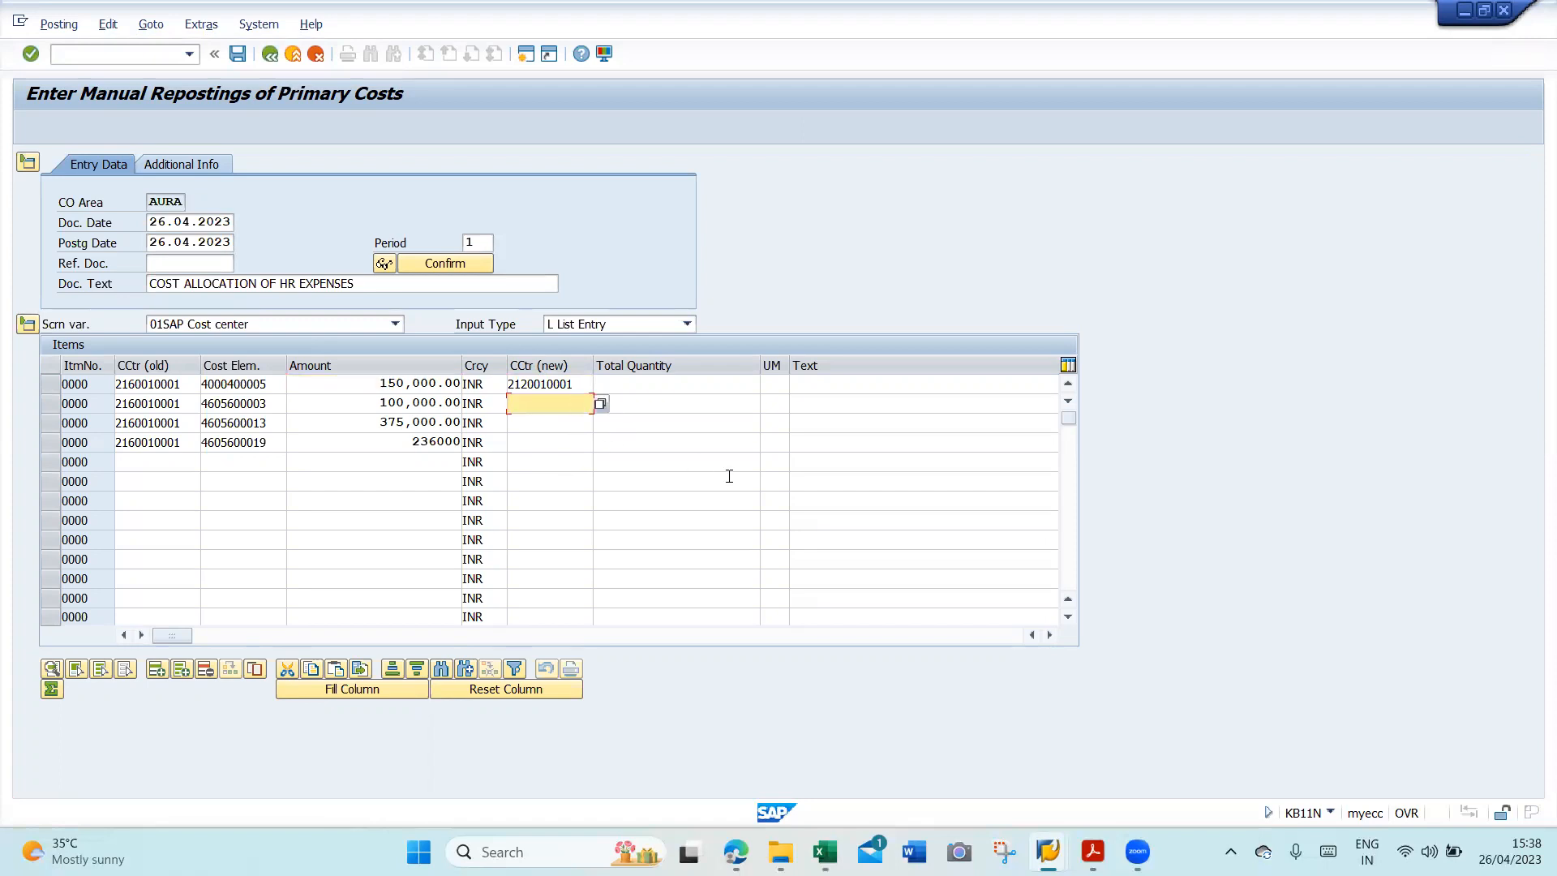
left_click(118, 384)
key("shift+Right")
key("shift+Right")
key("shift+Right")
key("shift+Right")
key("shift+Right")
key("shift+Right")
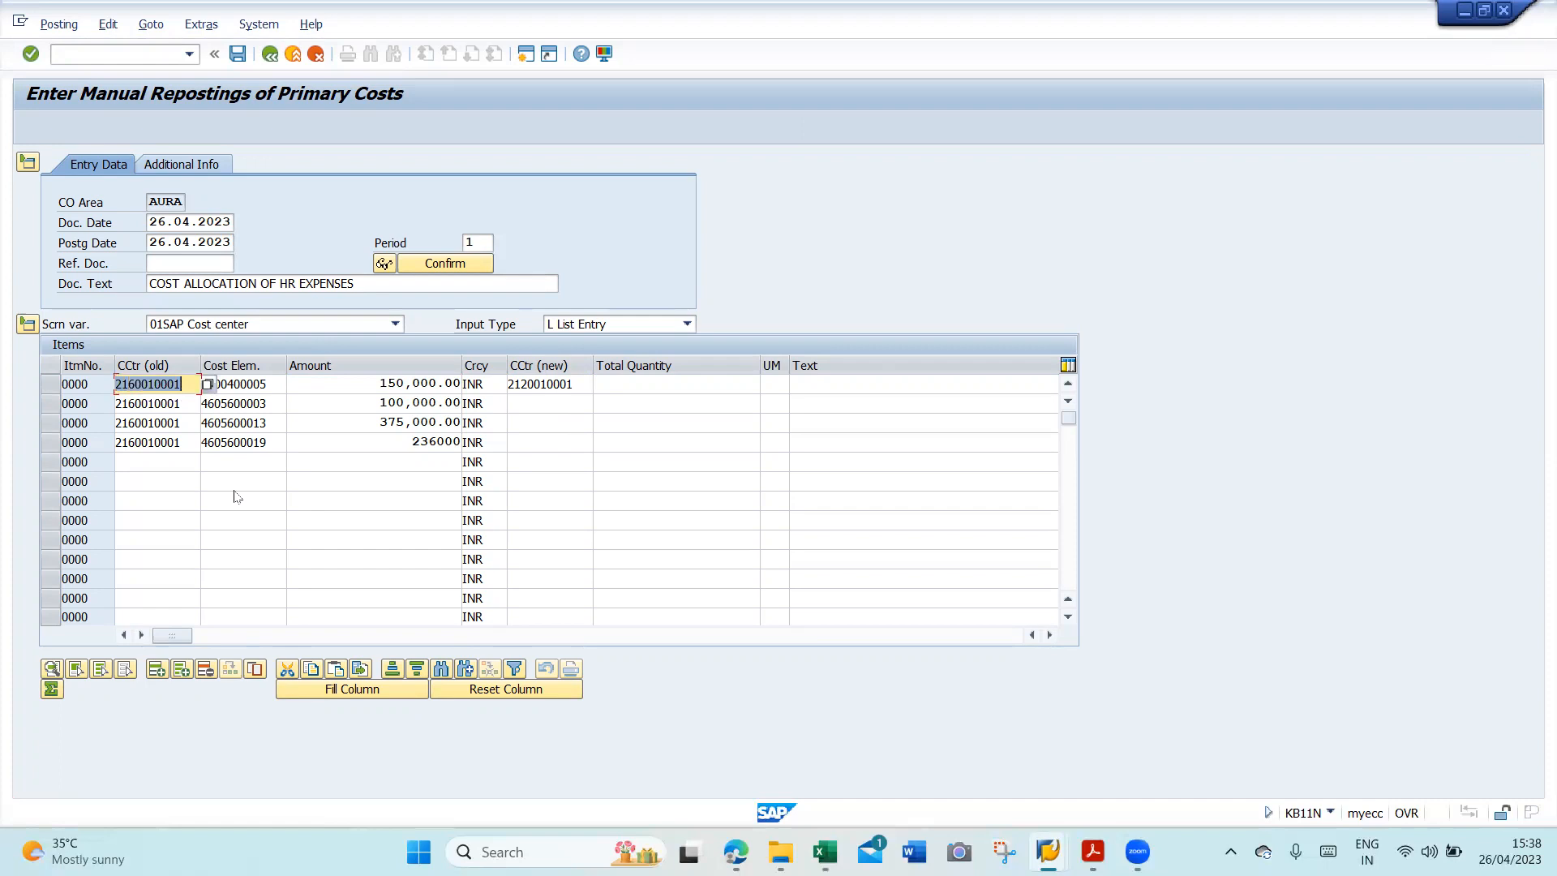
key("Down")
key("Down")
key("Down")
key("Down")
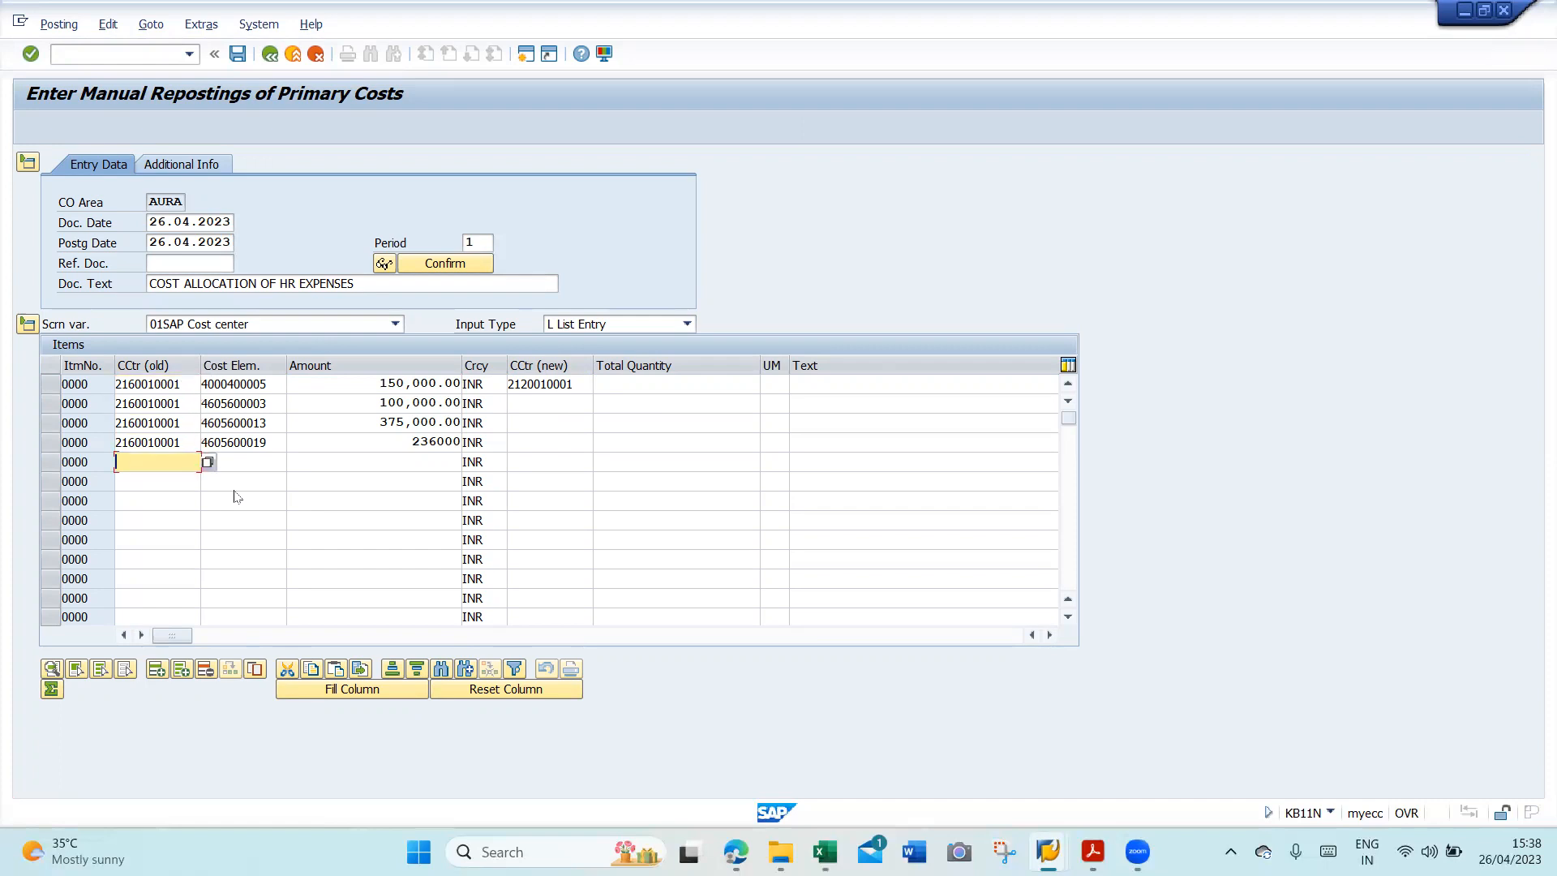
key("ctrl+v")
key("Tab")
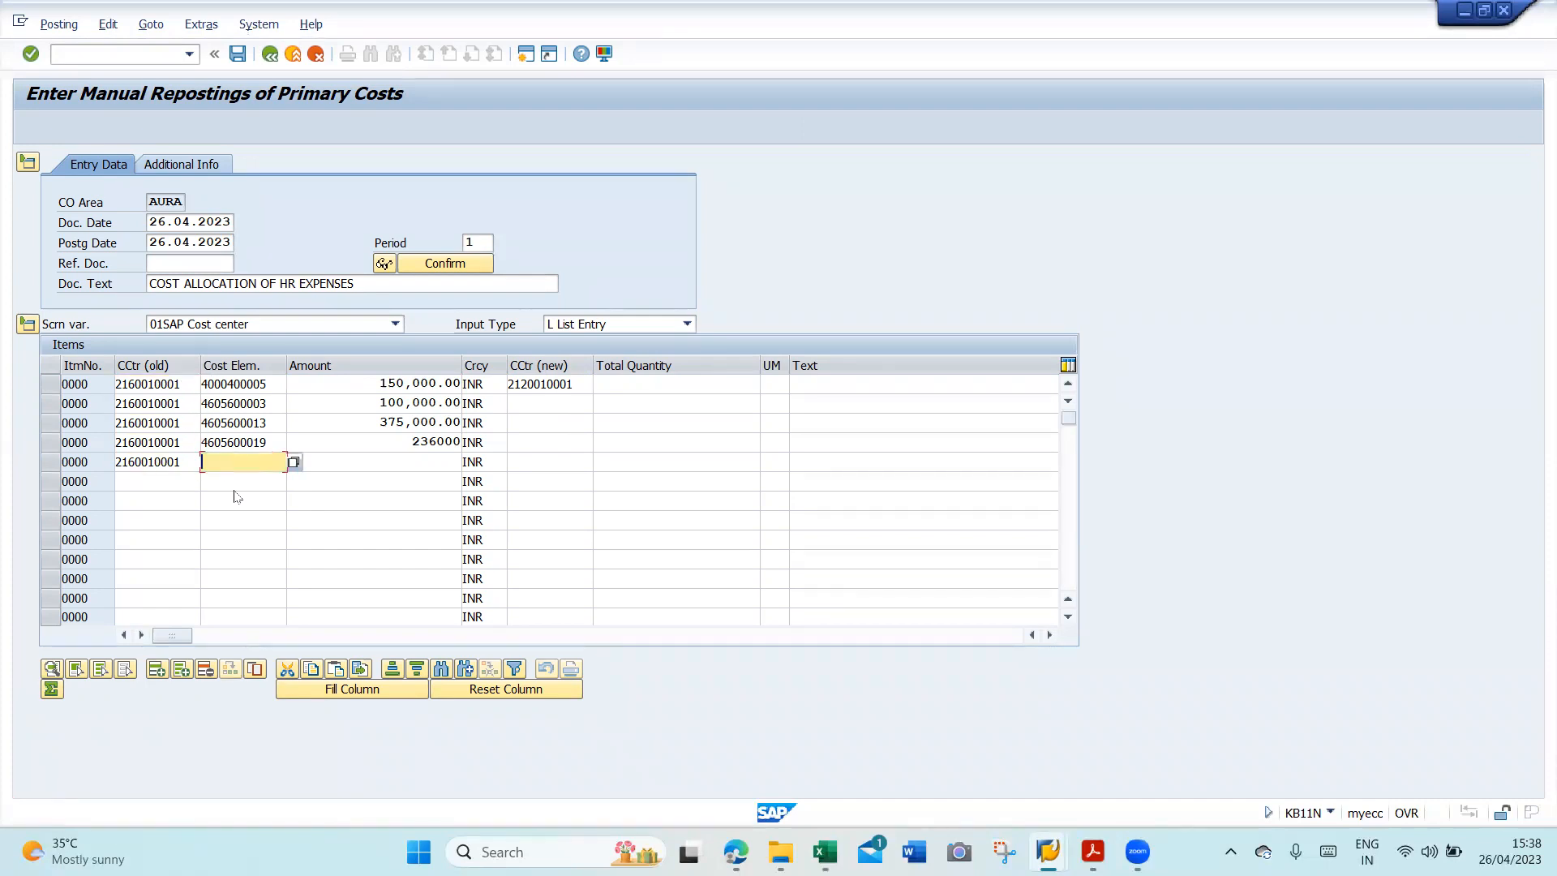
key("Up")
key("Up")
key("Up")
key("Up")
key("shift+Right")
key("shift+Right")
key("shift+Right")
key("shift+Right")
key("shift+Right")
key("shift+Right")
key("shift+Right")
key("shift+Right")
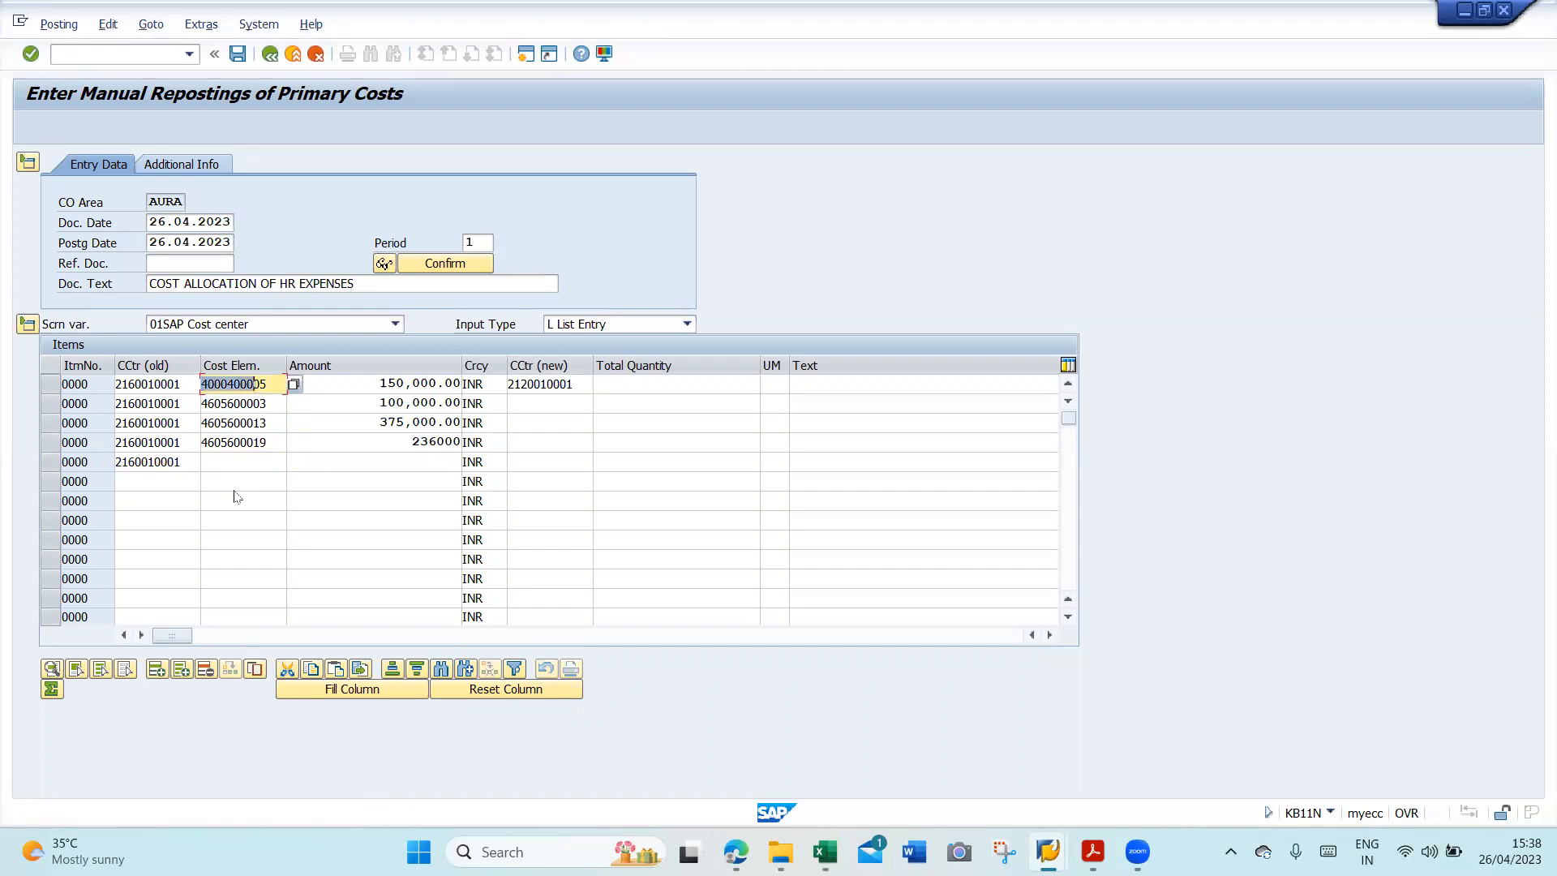
key("Down")
key("Down")
key("Down")
key("Down")
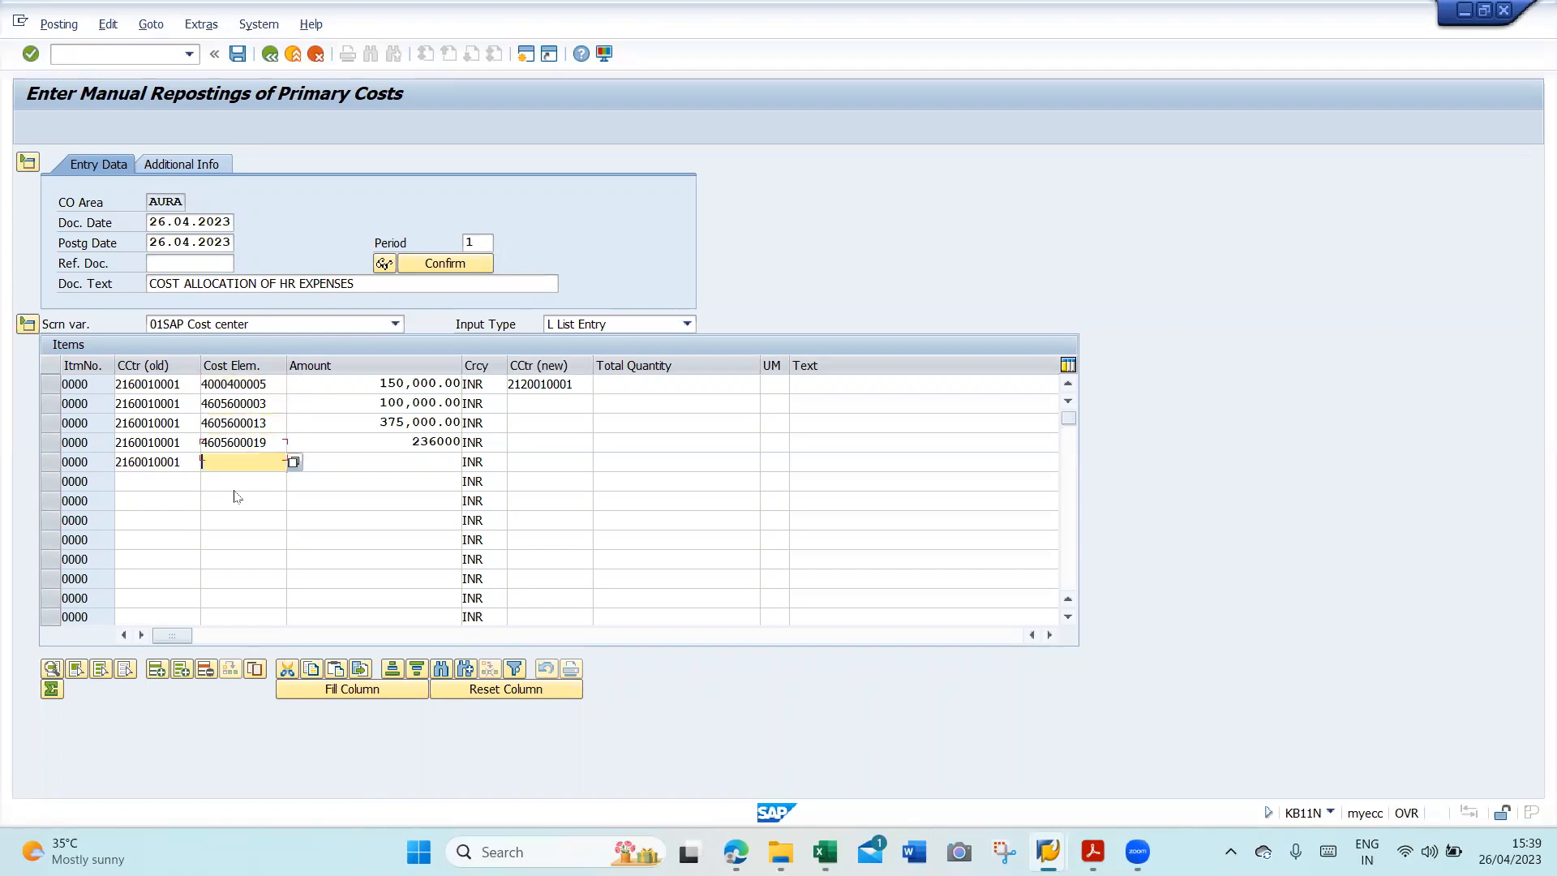
key("ctrl+v")
key("Tab")
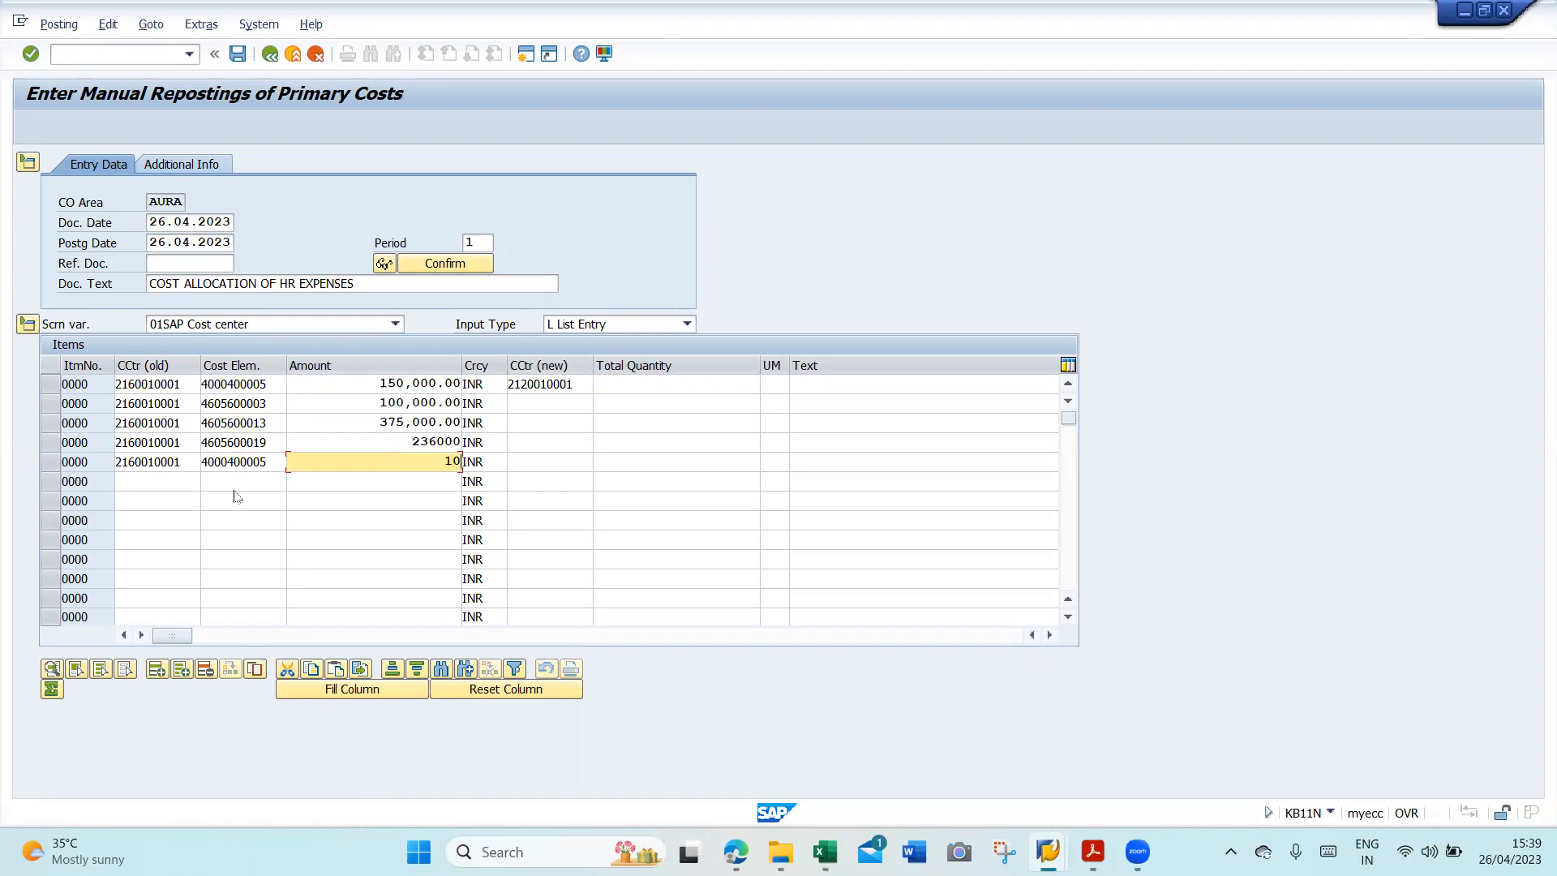
type("100000")
key("Tab")
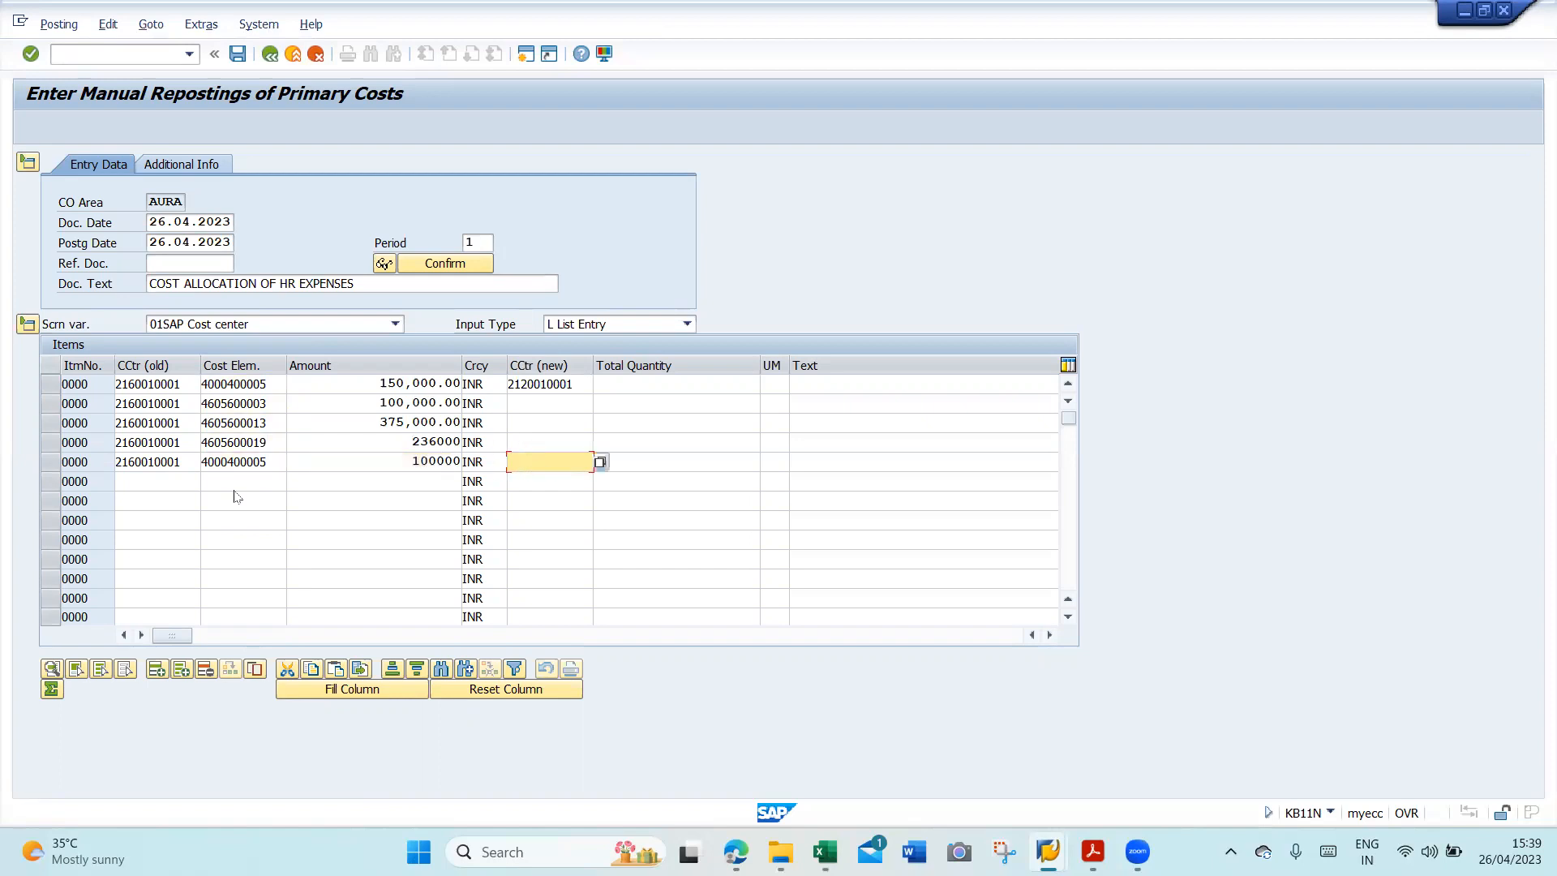
key("F4")
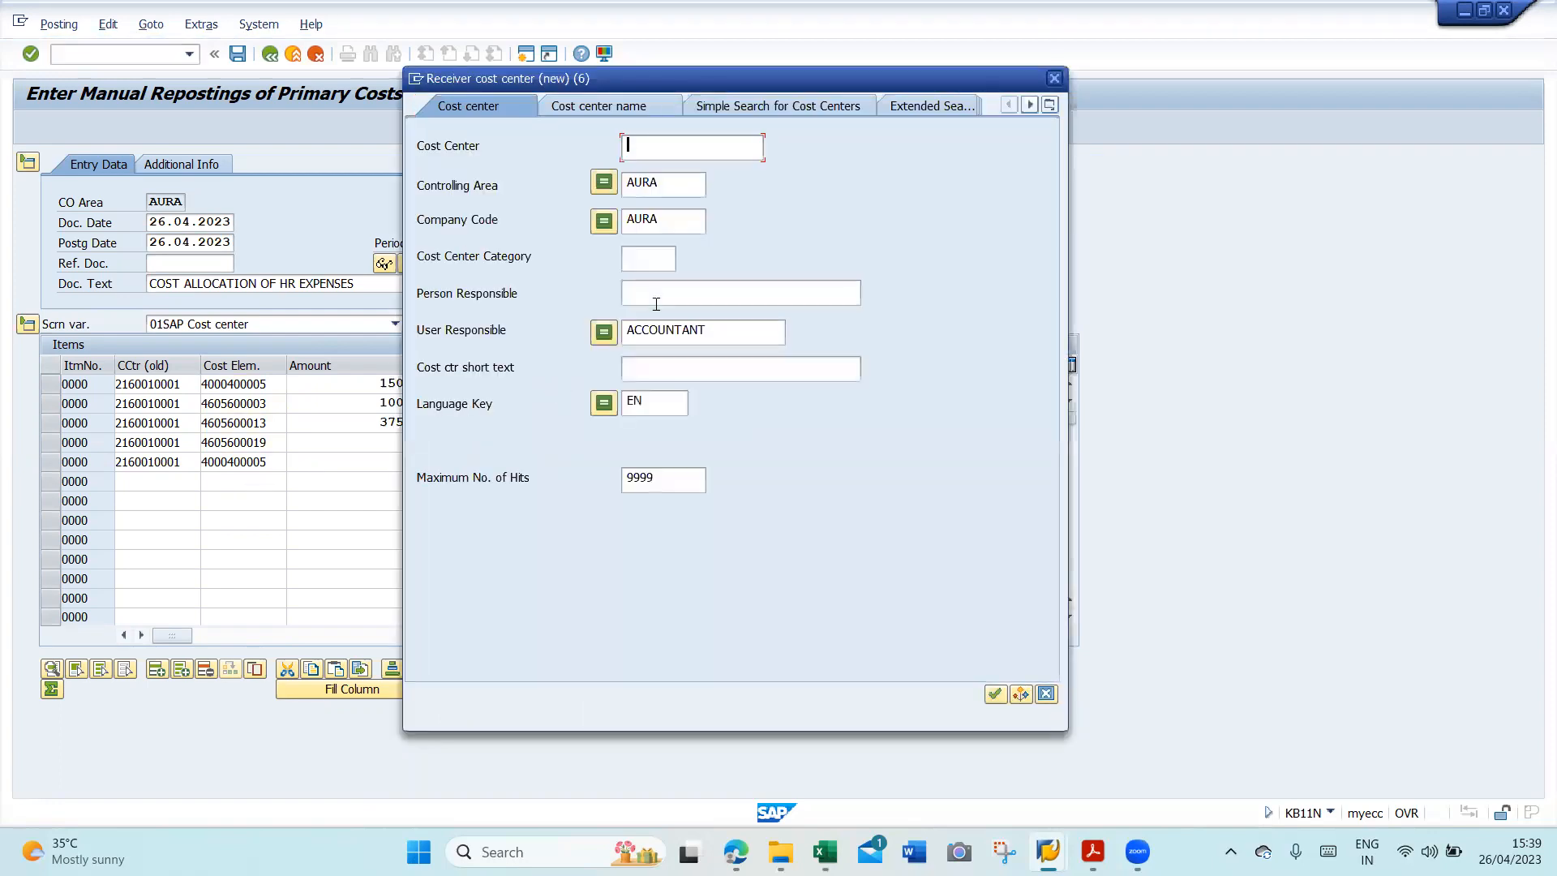
key("Return")
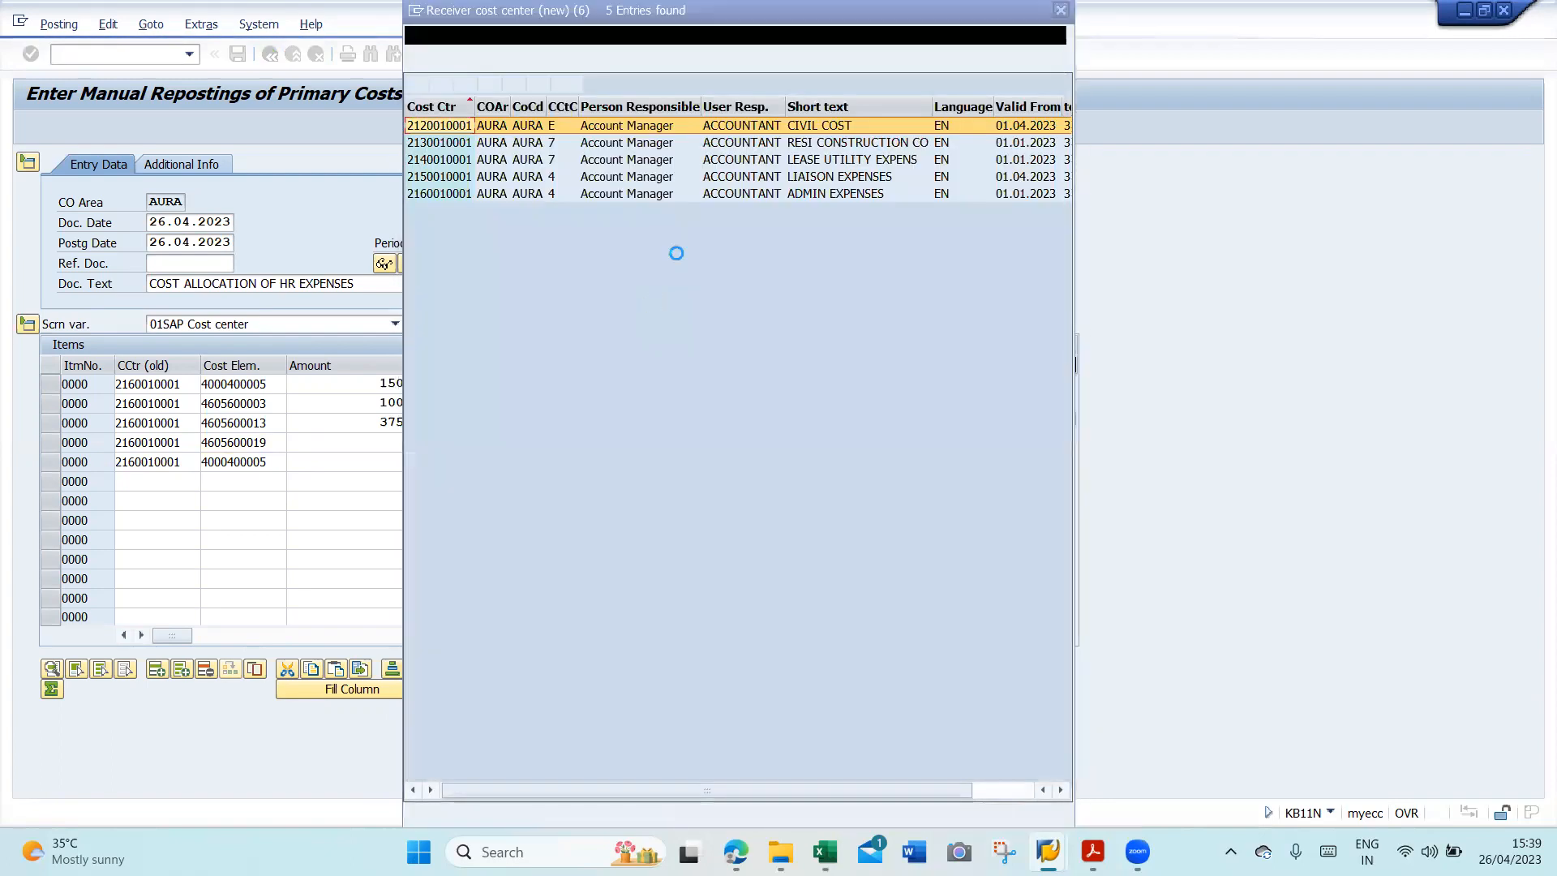
double_click(830, 141)
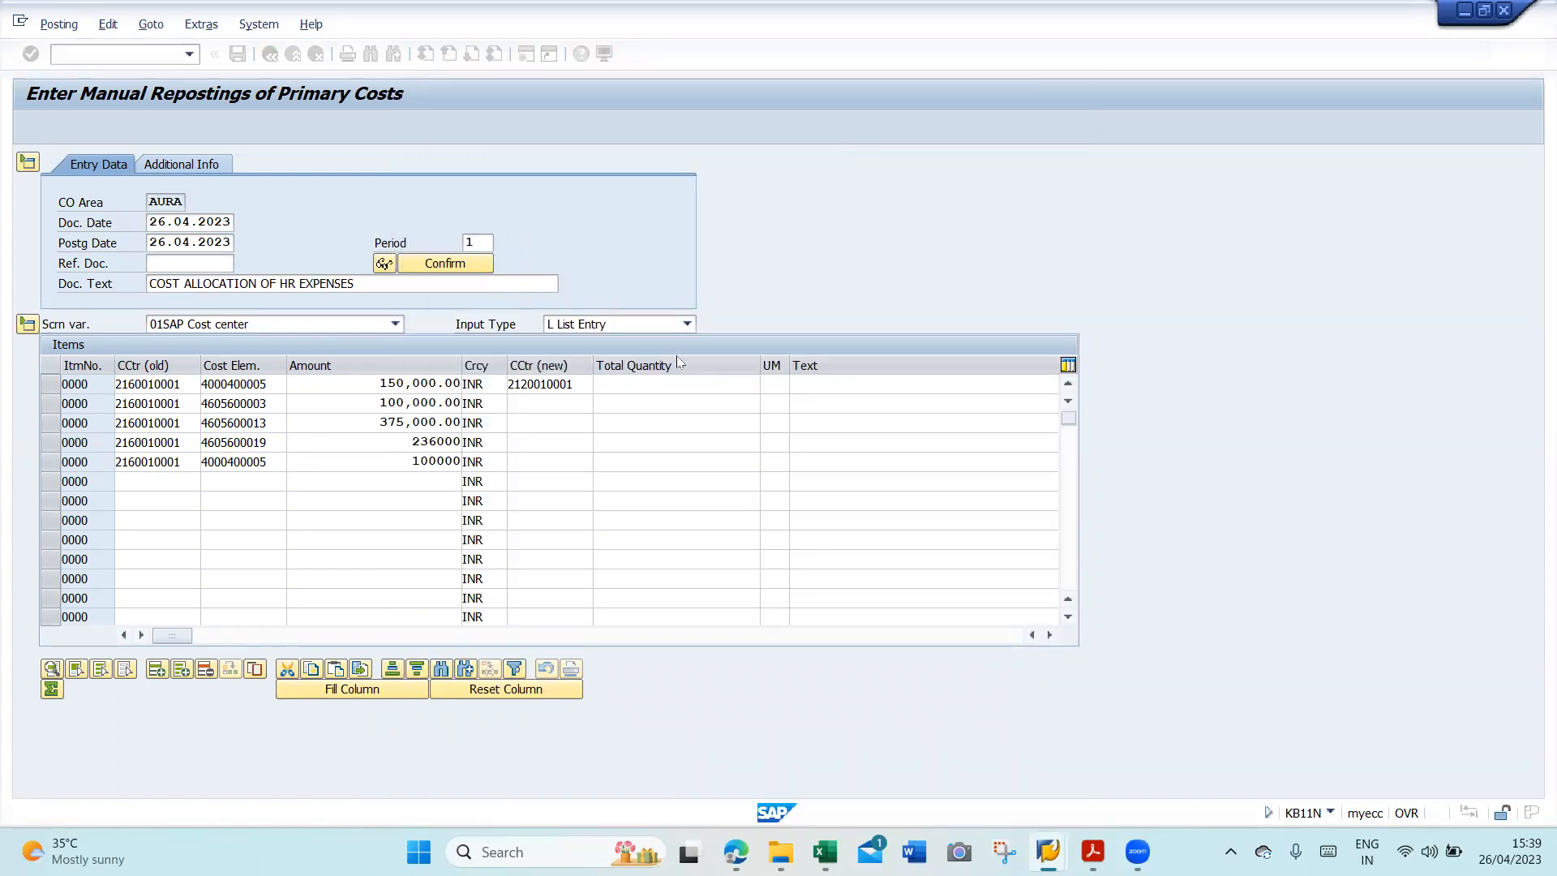
left_click(552, 402)
key("F4")
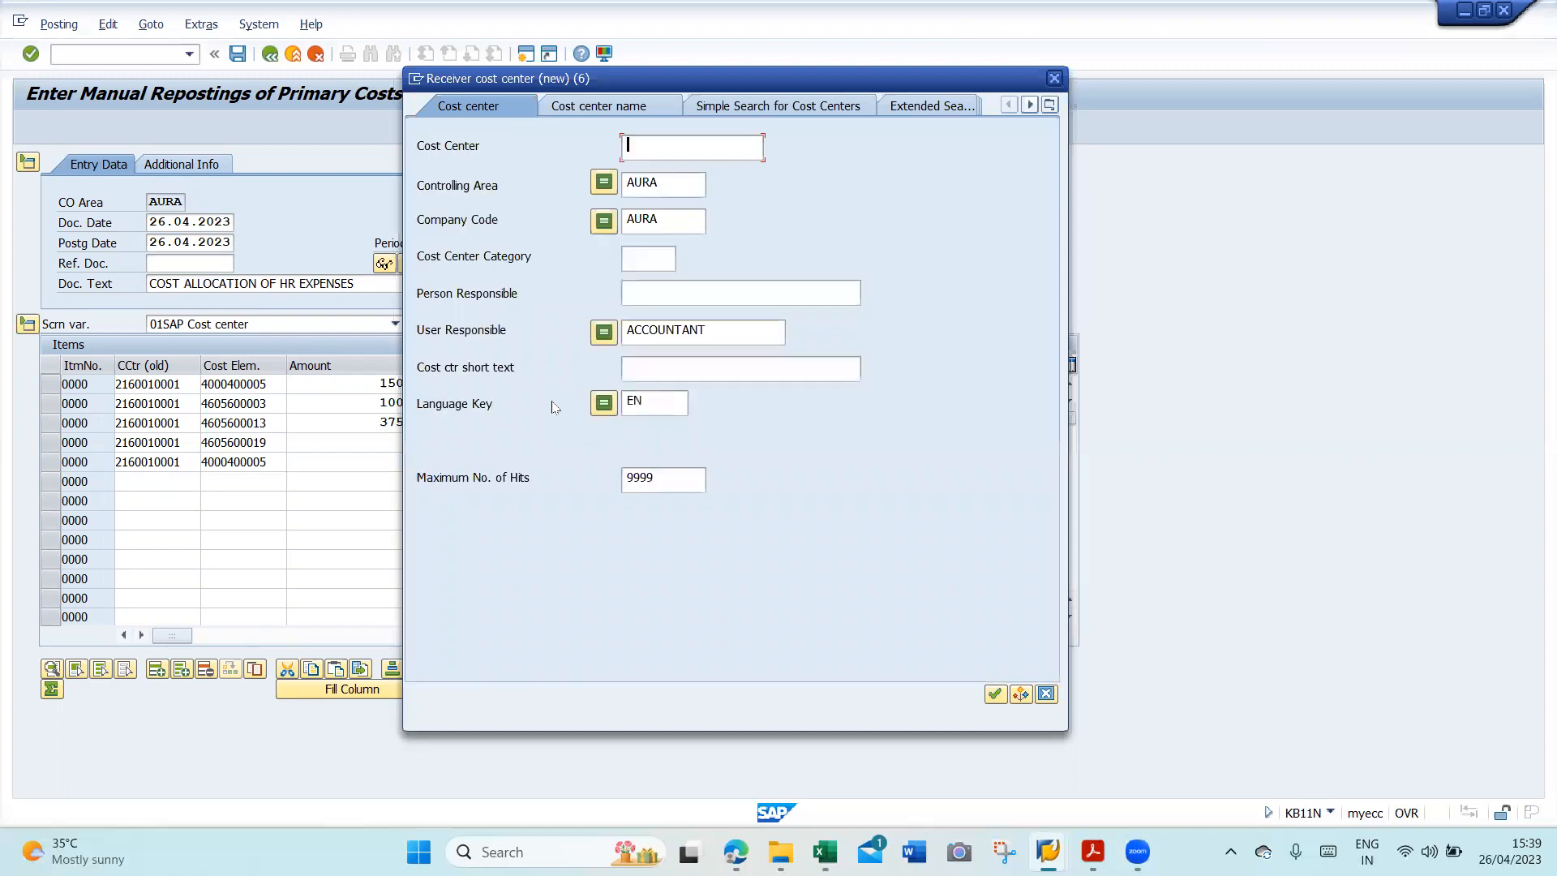
key("Return")
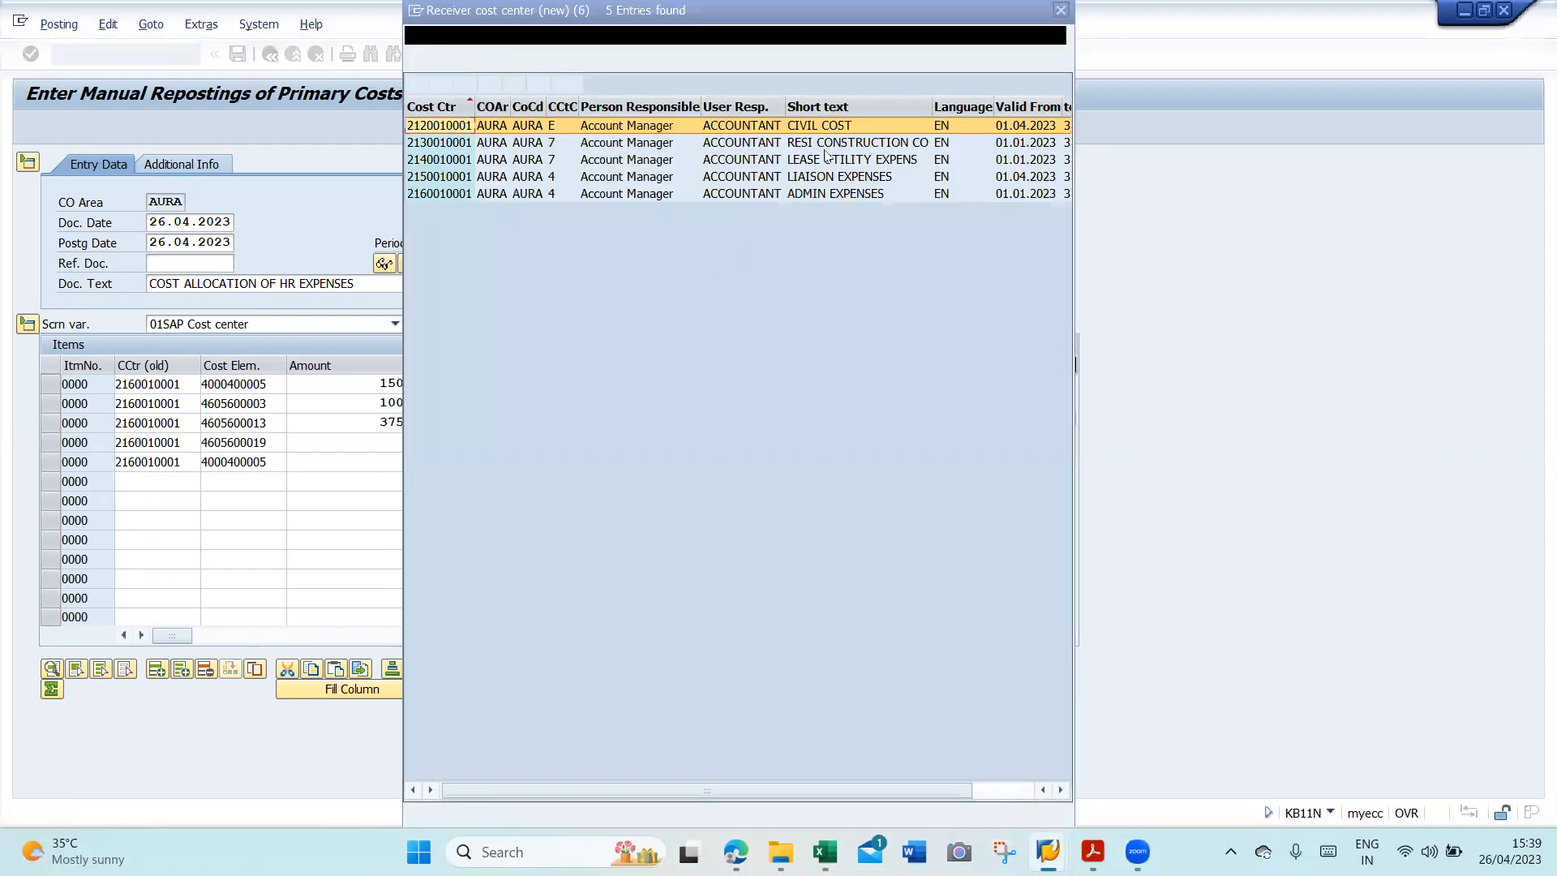
double_click(821, 146)
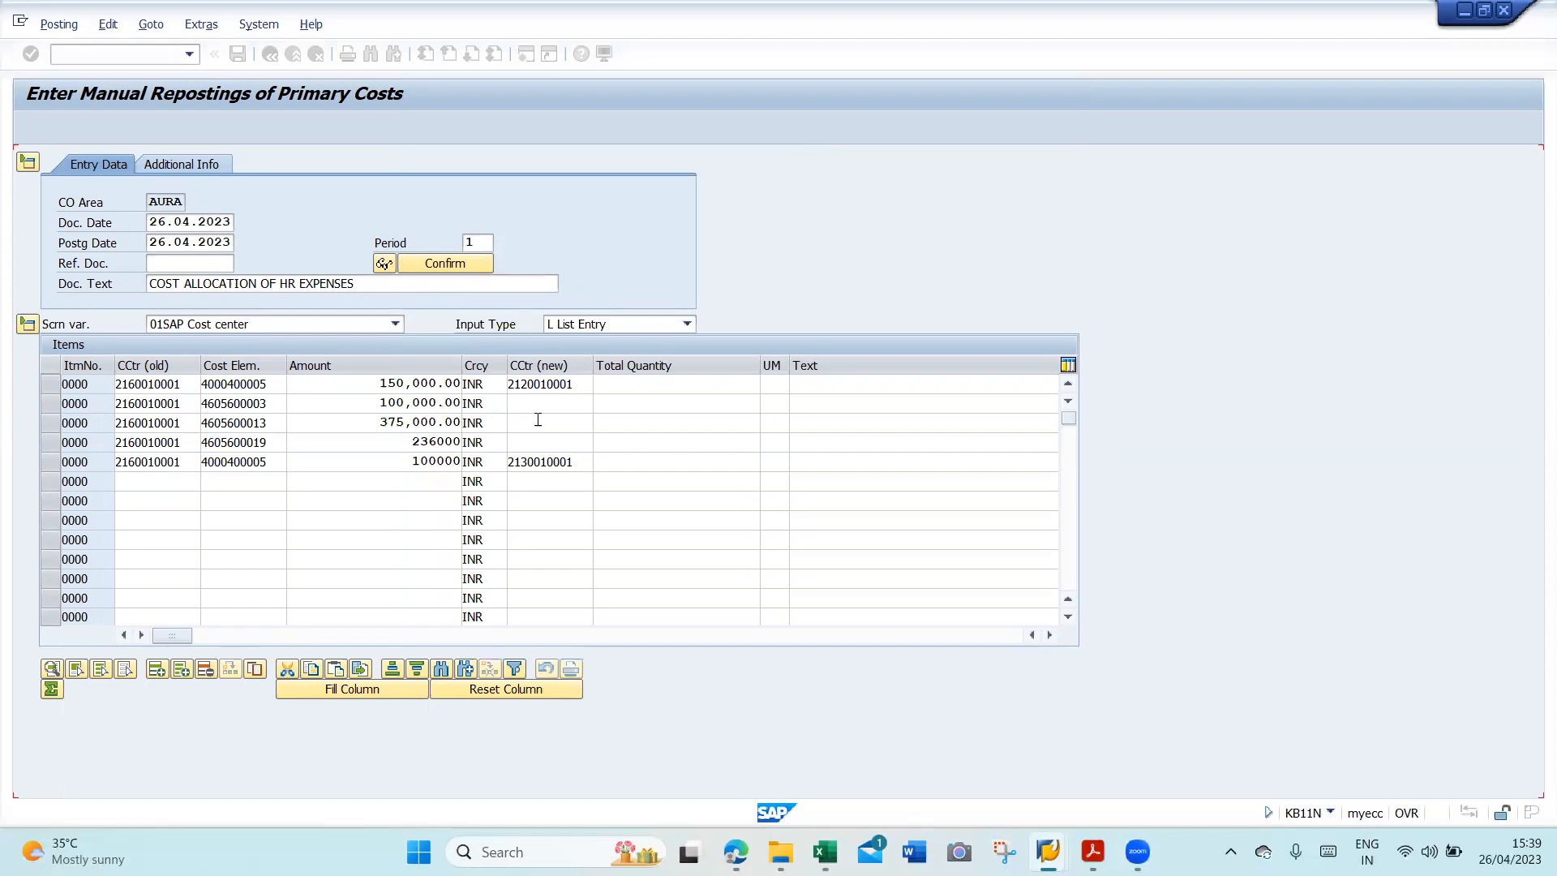
left_click(538, 424)
key("F4")
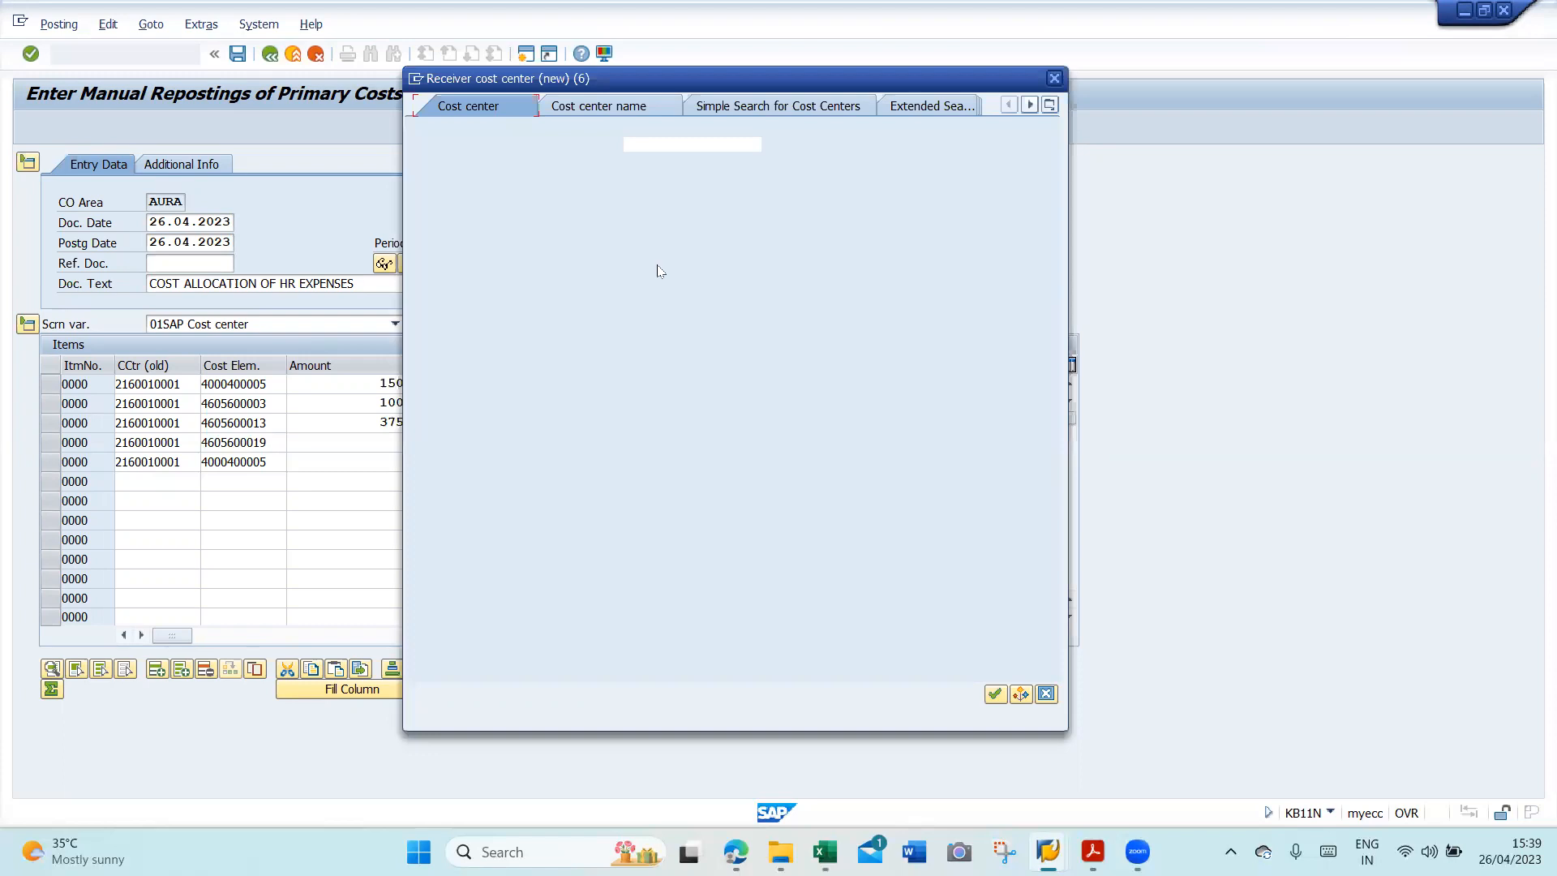
key("Return")
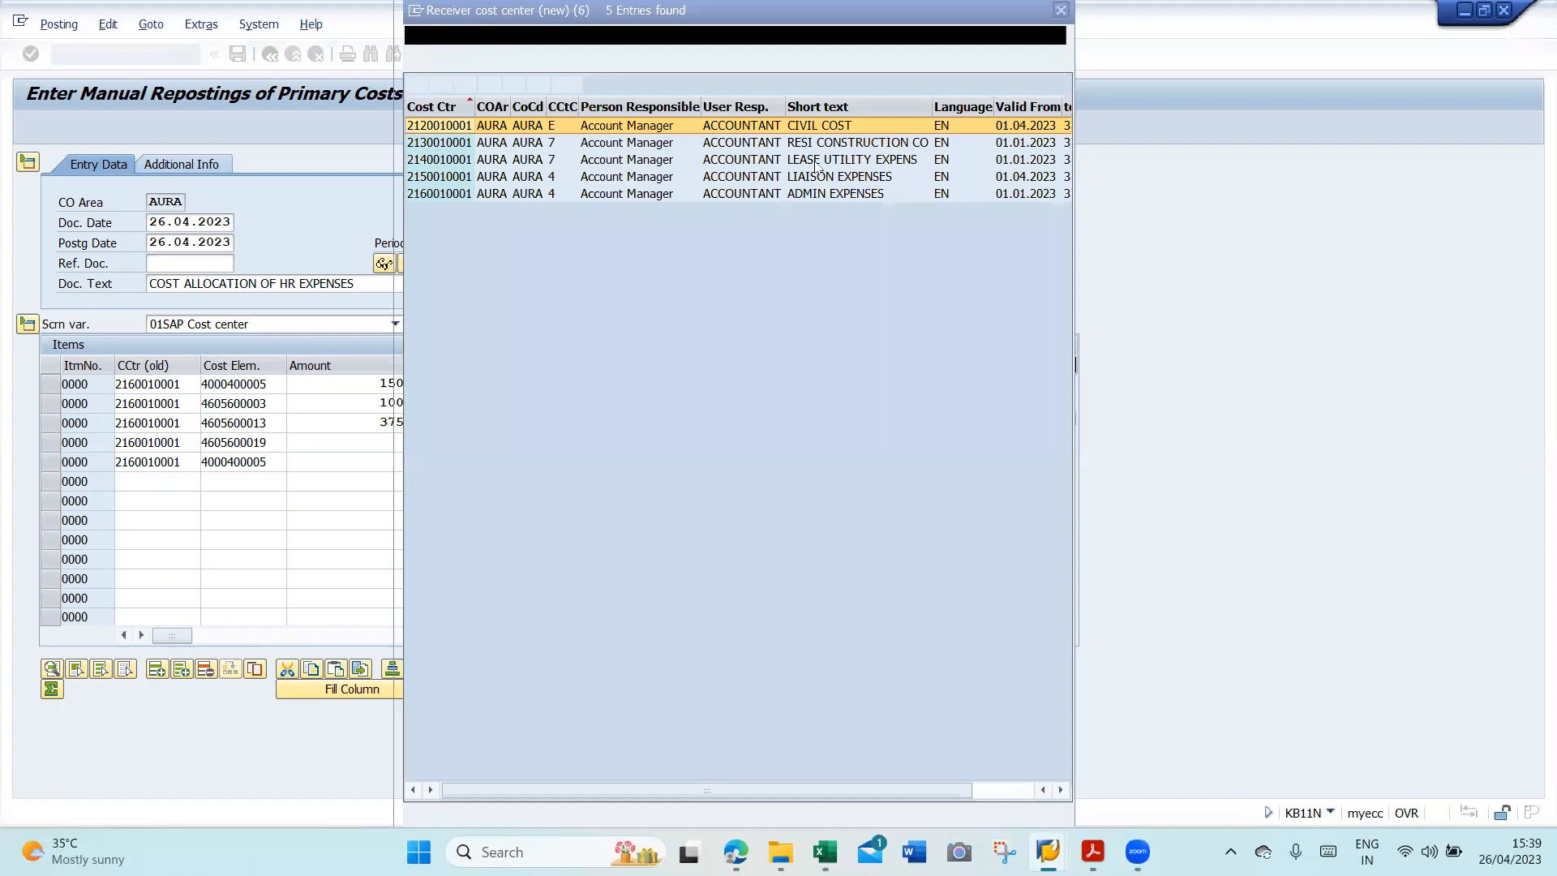
double_click(820, 161)
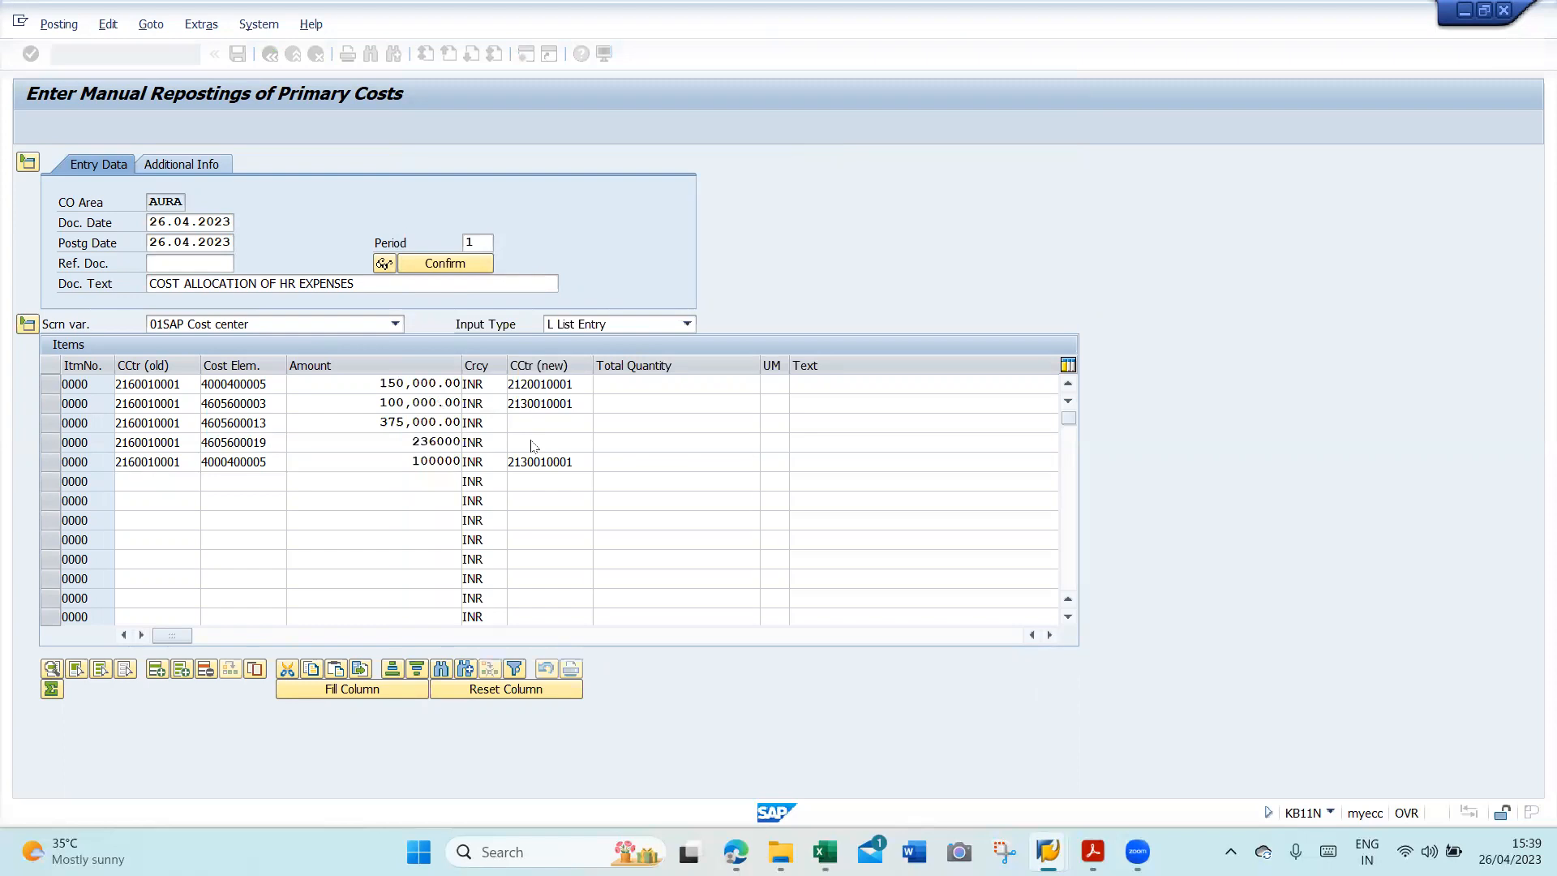
left_click(533, 442)
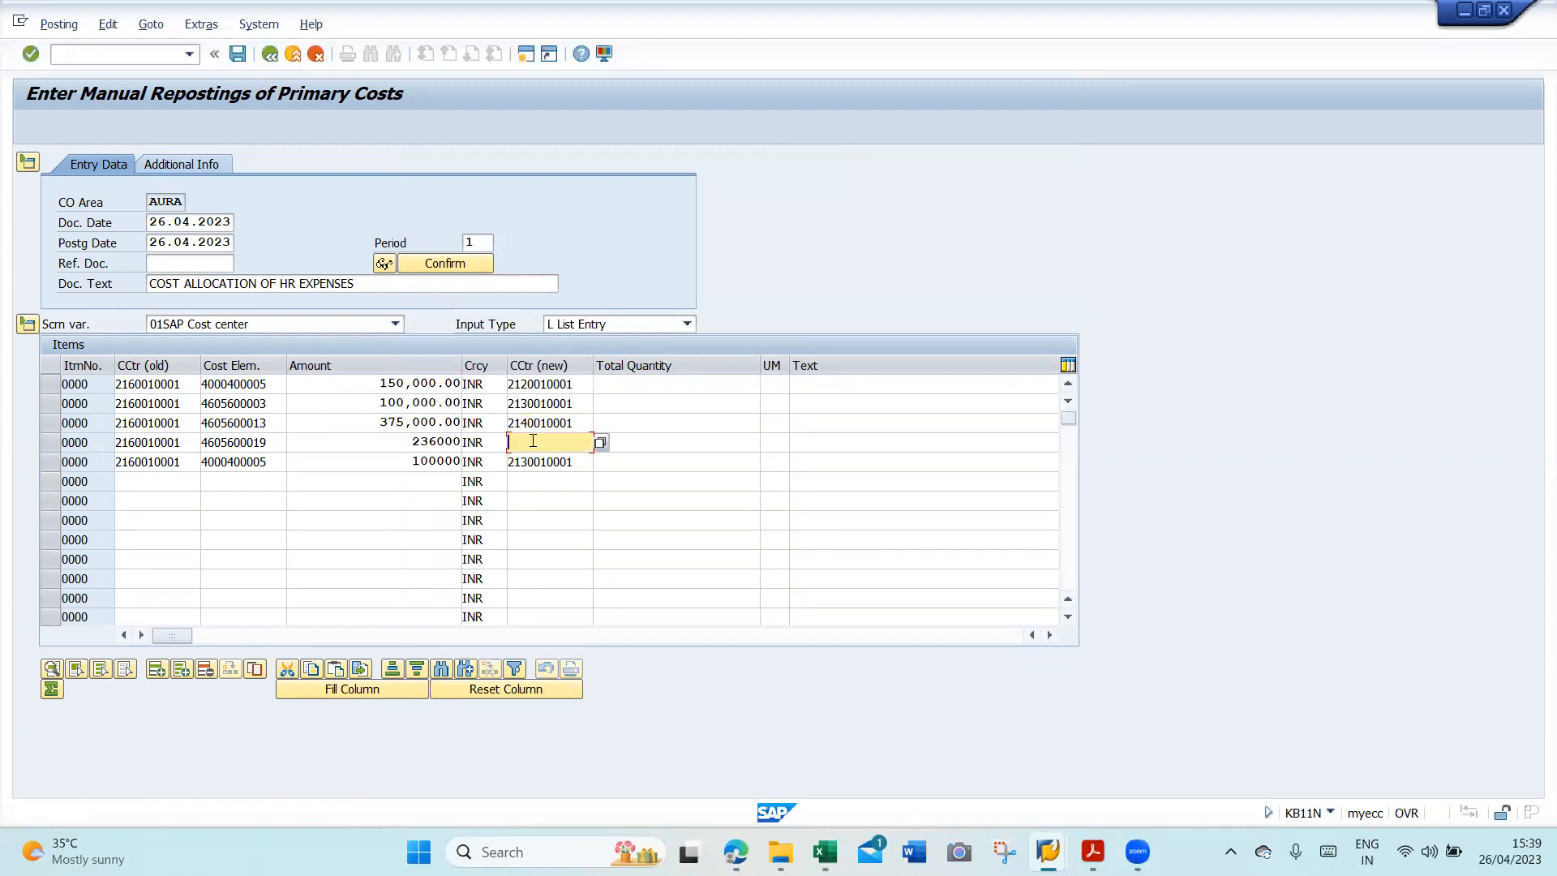
key("F4")
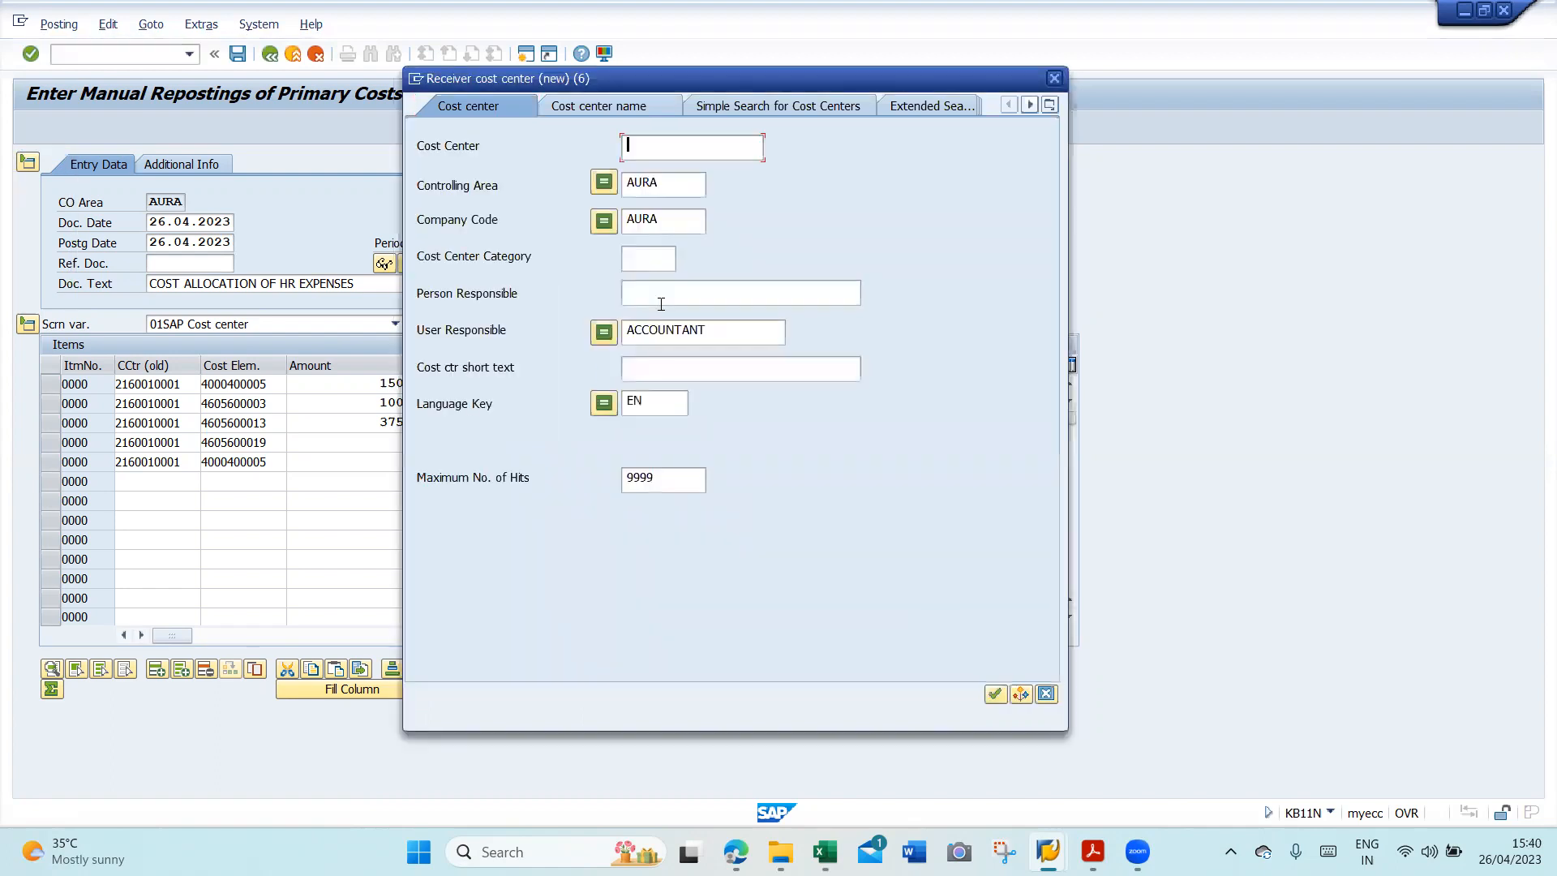
key("Return")
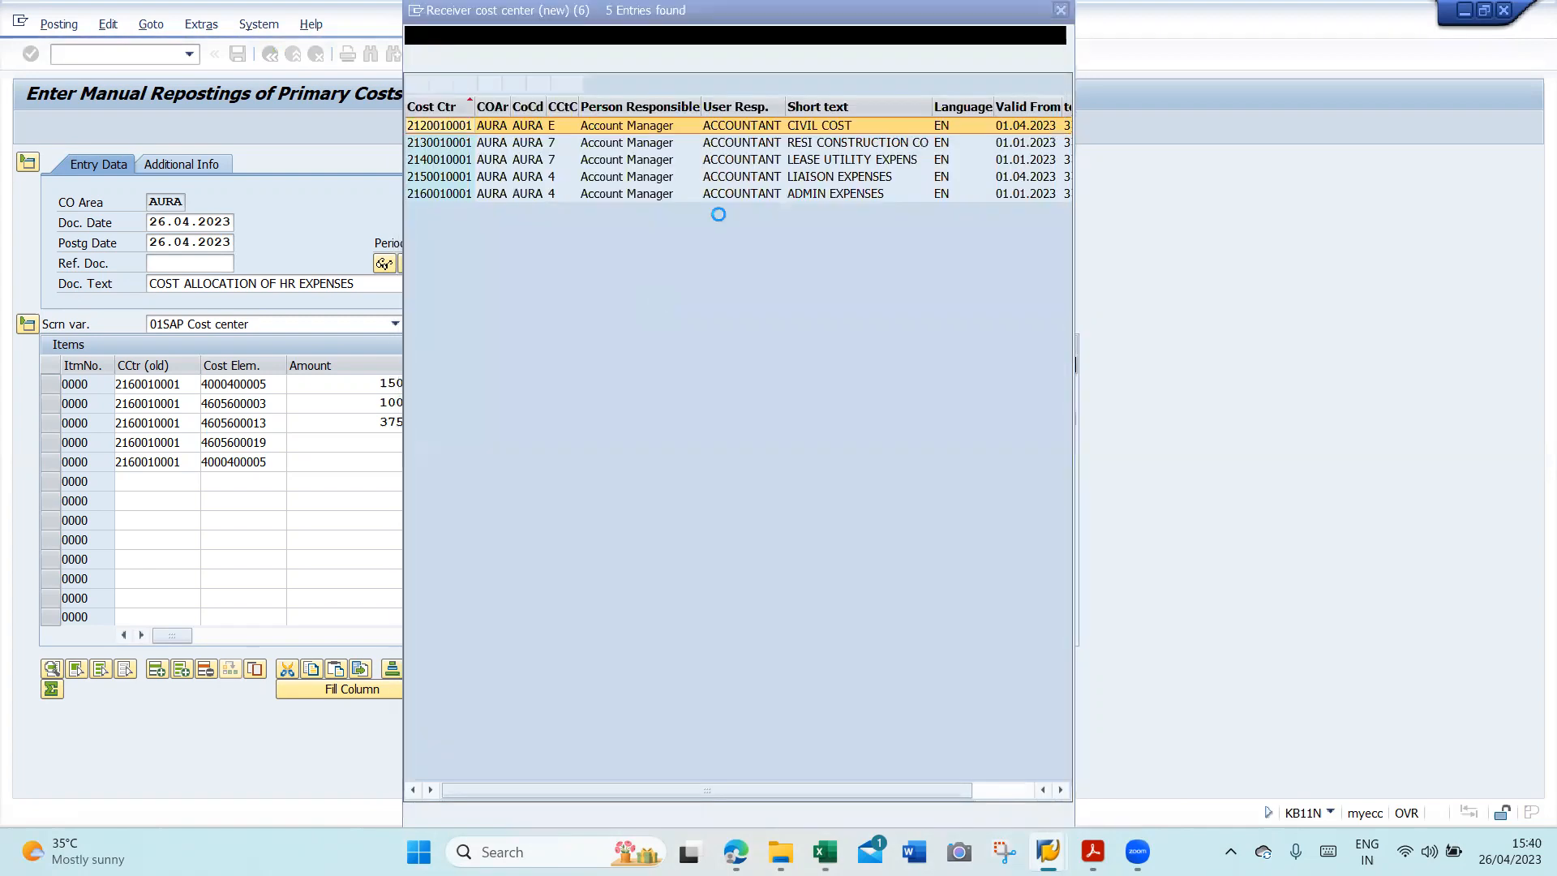
double_click(800, 177)
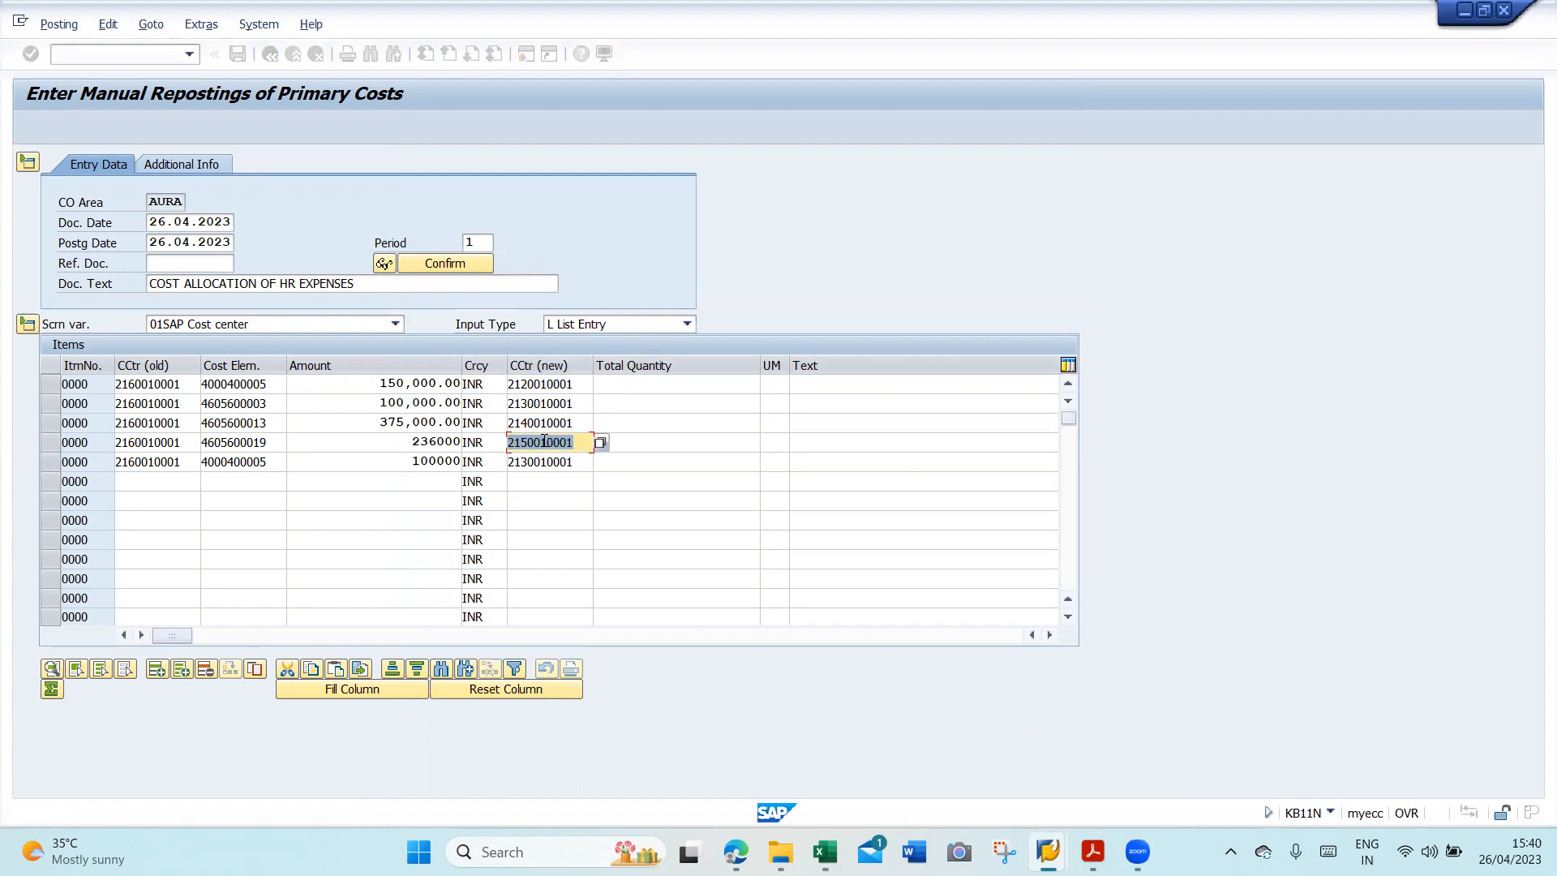
- Enter the item text HR COST COST ALLOCATED for the first item
key("Tab")
key("Tab")
key("Tab")
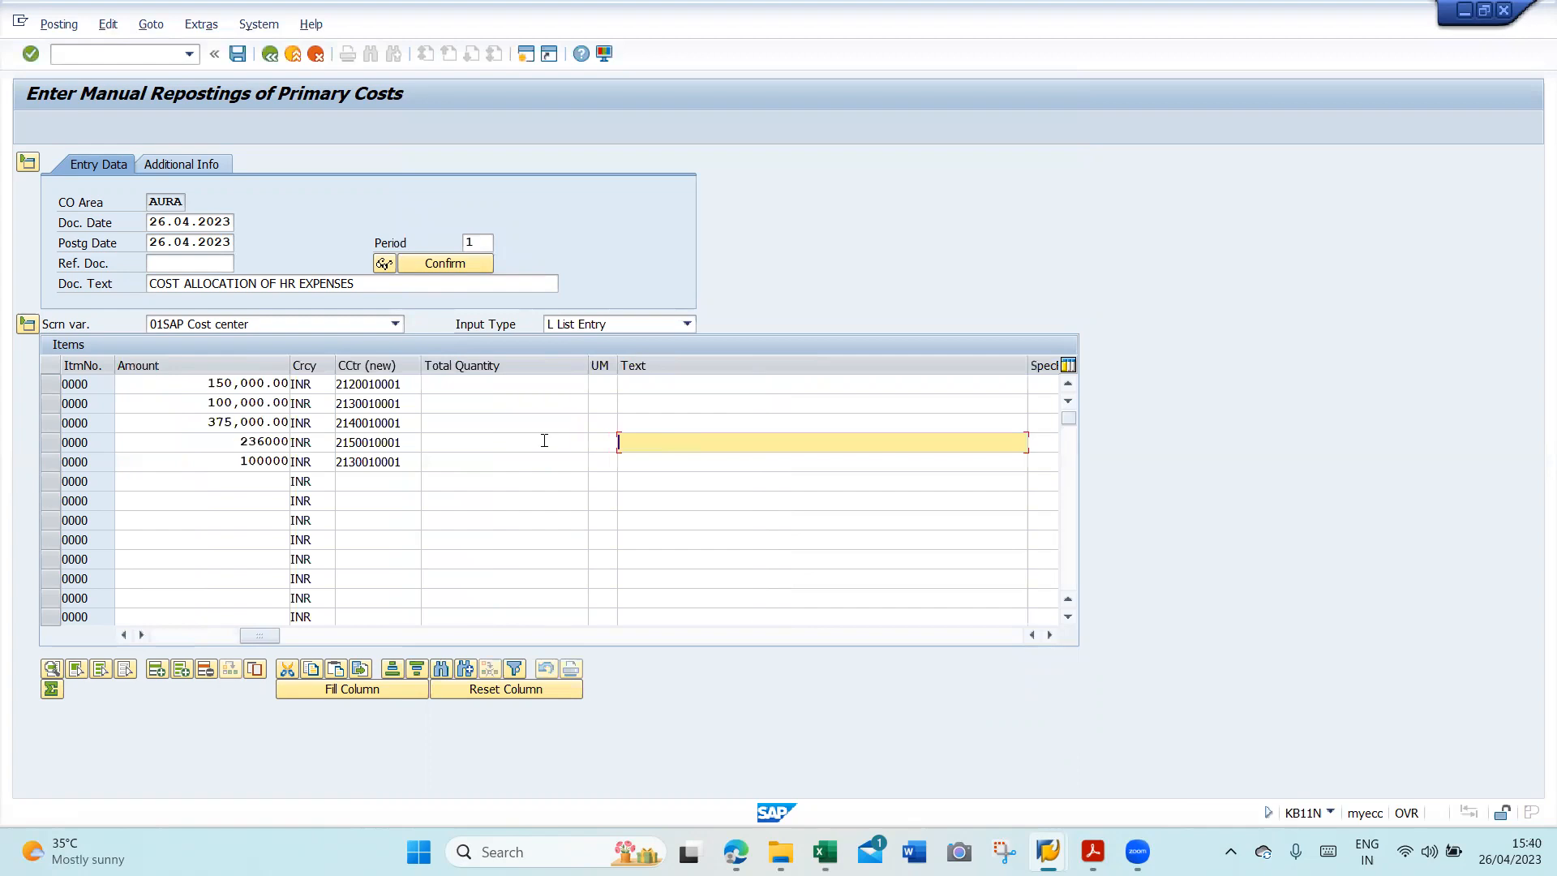
key("Up")
key("Up")
key("Up")
type("COST ALLOCATED ")
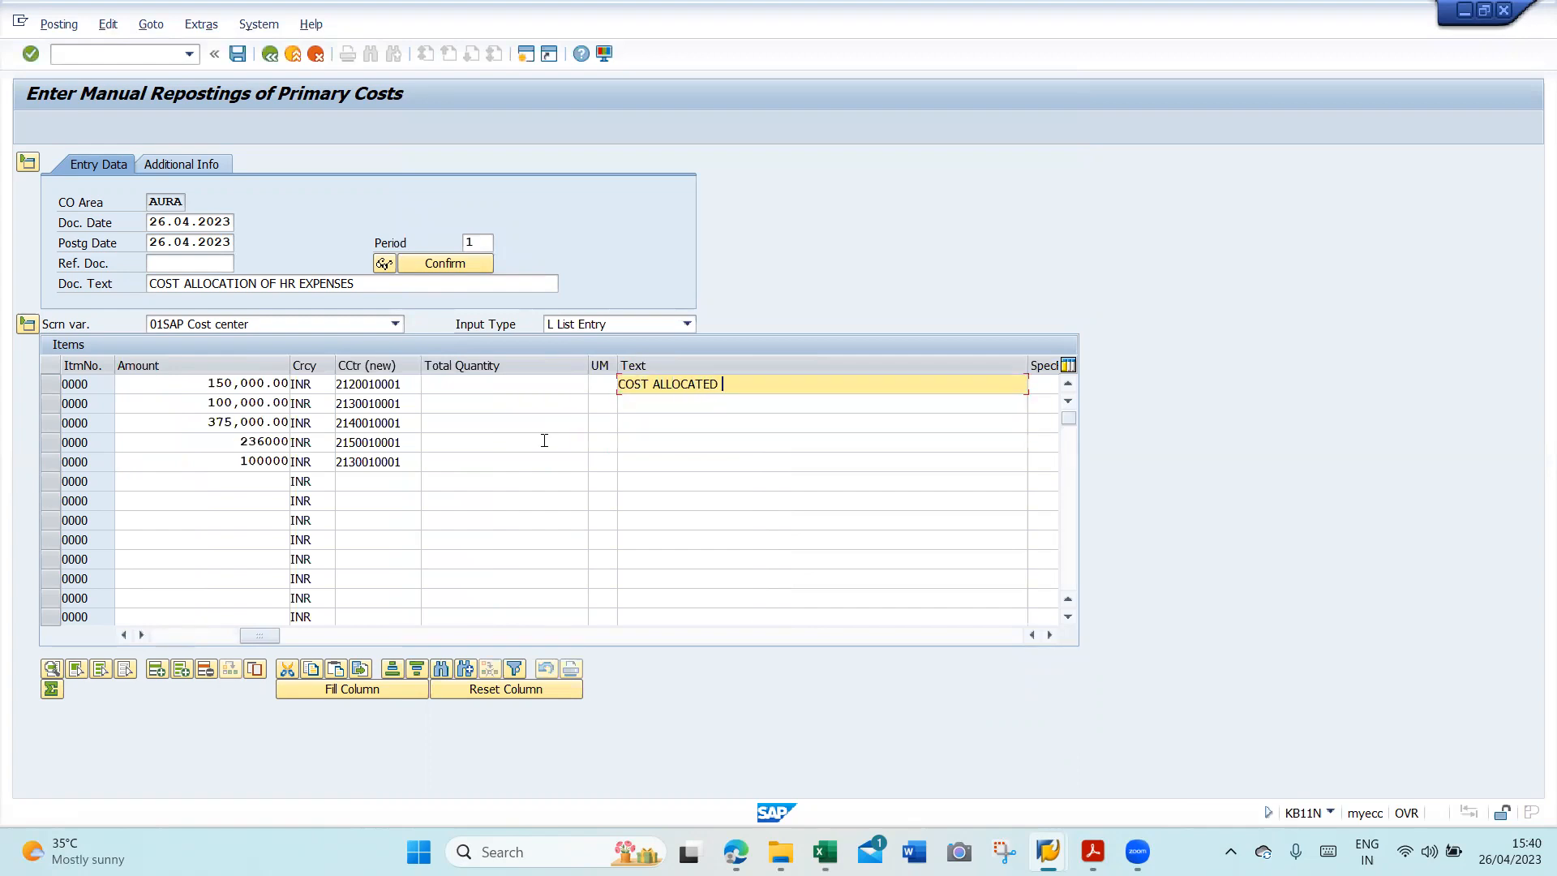
type("OF ")
type("HR COST")
- Copy the first item's text into the text of the second through fifth items
key("shift+Right")
key("shift+Right")
key("shift+Right")
key("shift+Right")
key("shift+Right")
key("shift+Right")
key("shift+Right")
key("shift+Right")
key("shift+Right")
key("shift+Right")
key("shift+Right")
key("shift+Right")
key("shift+Right")
key("shift+Right")
key("shift+Right")
key("shift+Right")
key("shift+Right")
key("shift+Right")
key("shift+Right")
key("shift+Right")
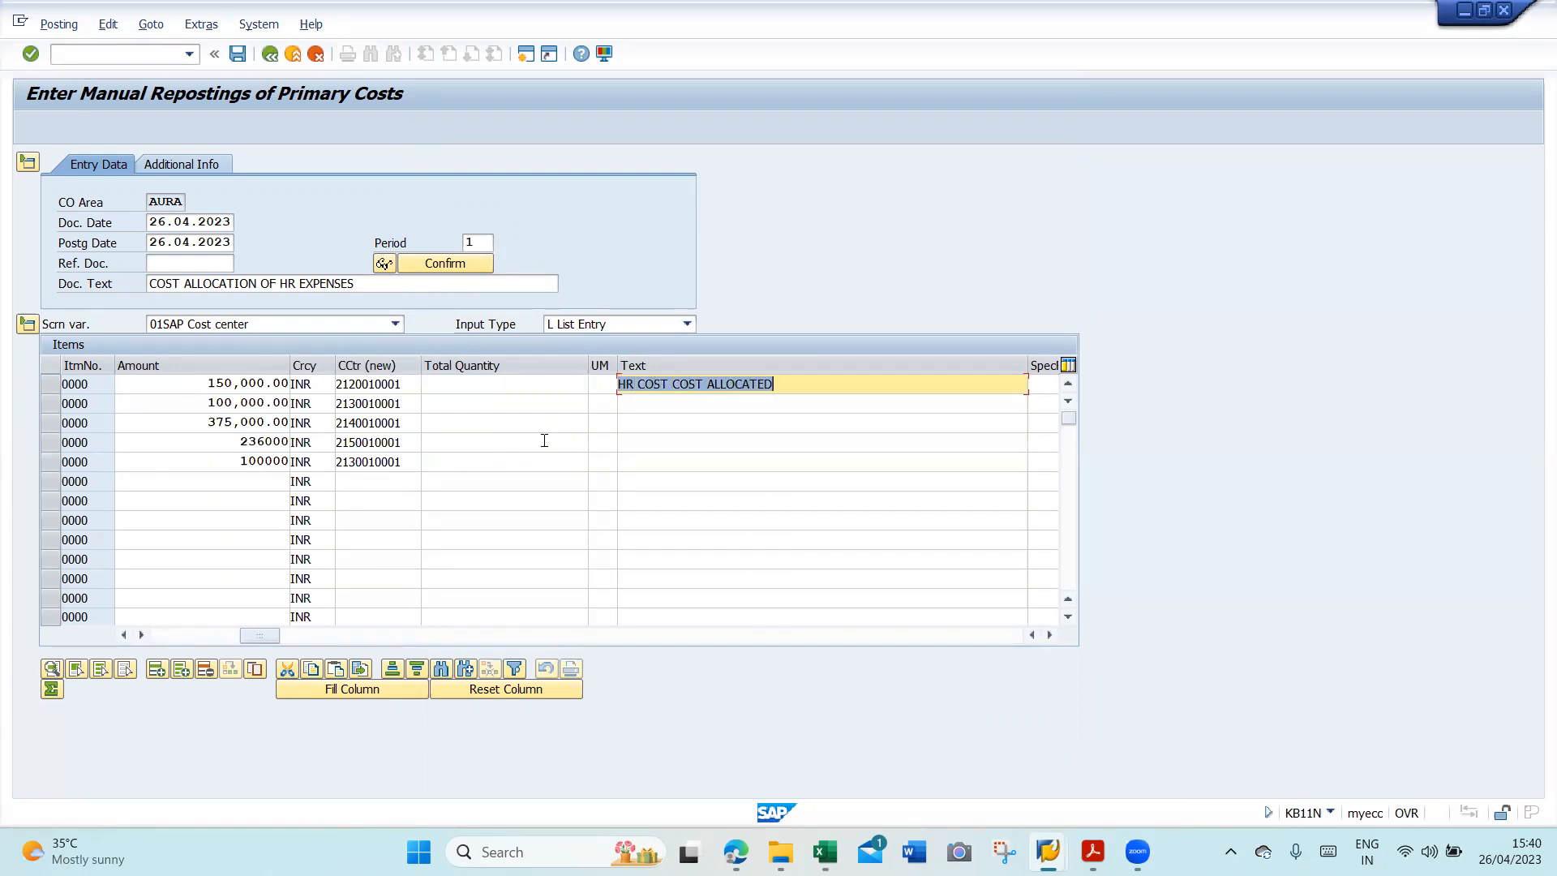
key("ctrl+c")
key("Down")
key("ctrl+v")
key("Down")
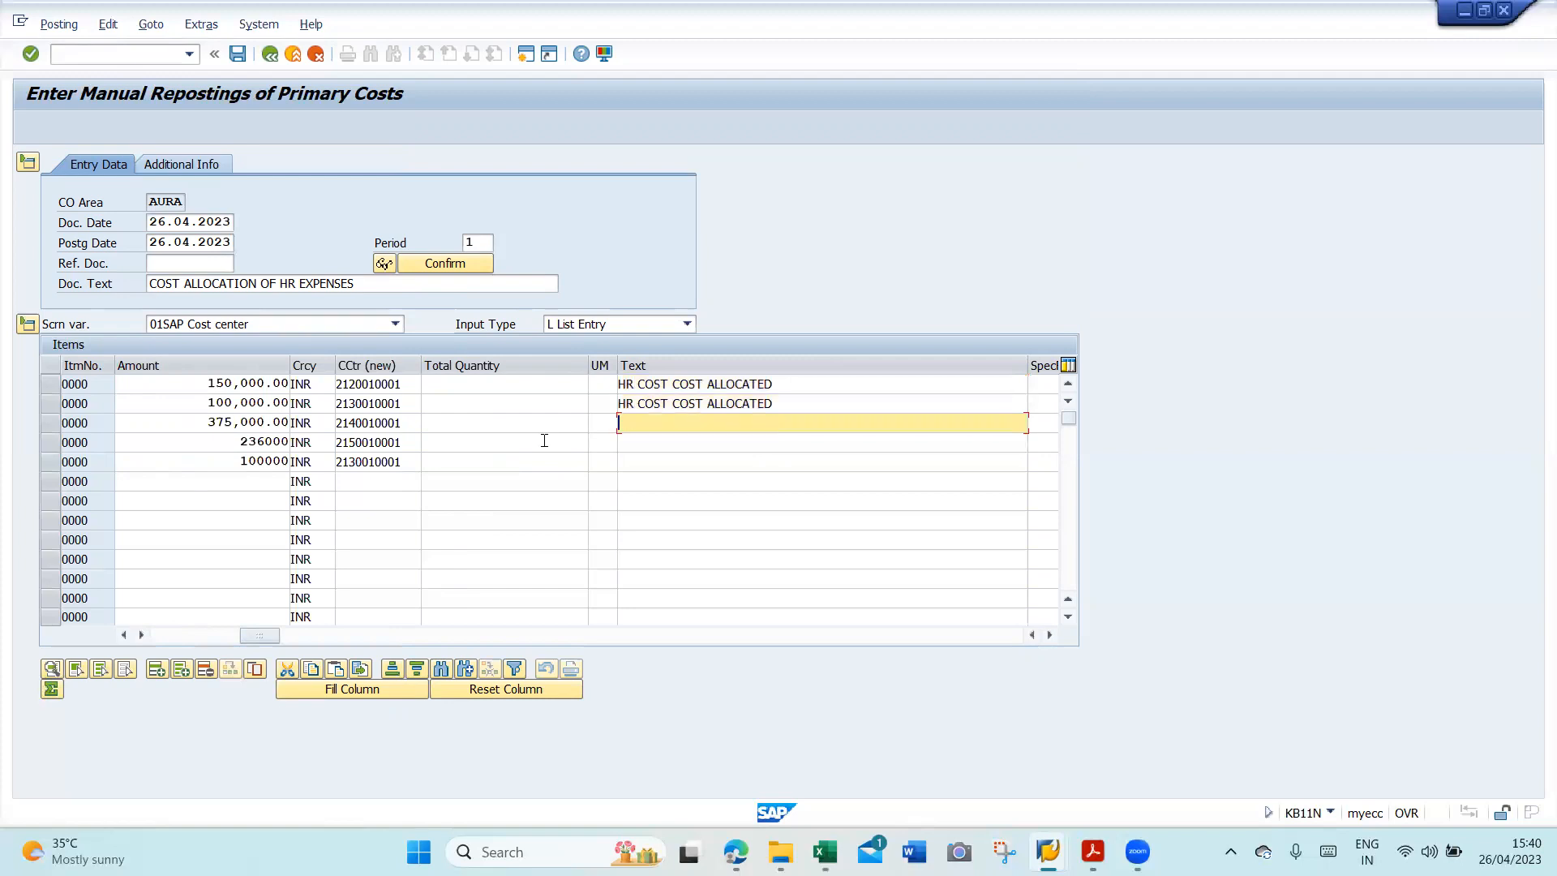
key("ctrl+v")
key("Down")
key("ctrl+v")
key("Down")
key("ctrl+v")
- Validate the five reposting items and post the document
key("Tab")
key("Tab")
key("Tab")
key("Tab")
key("Tab")
key("Tab")
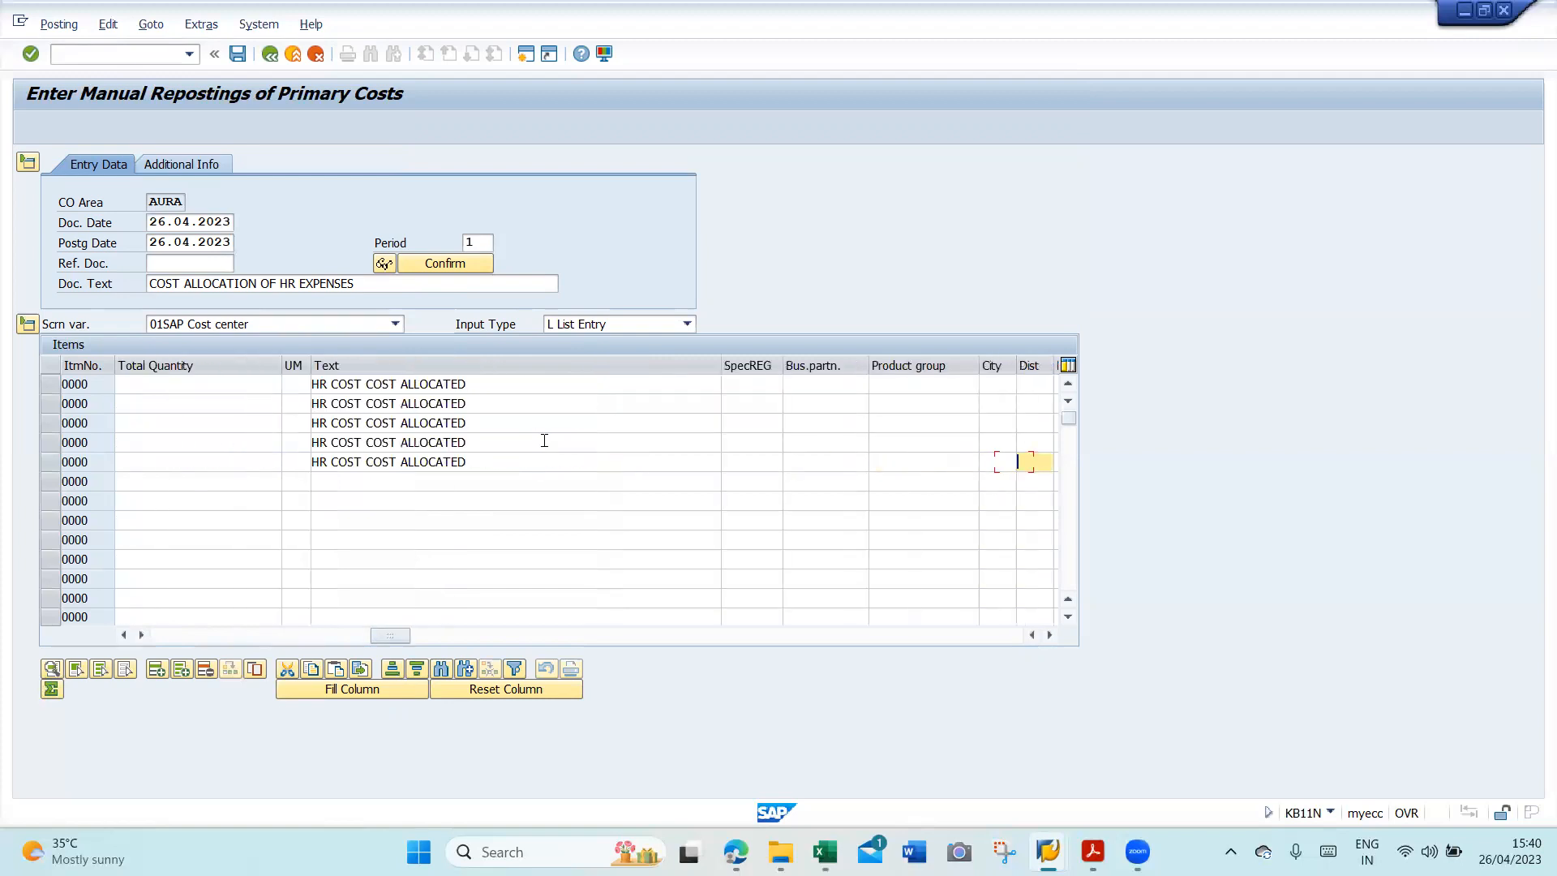
key("Return")
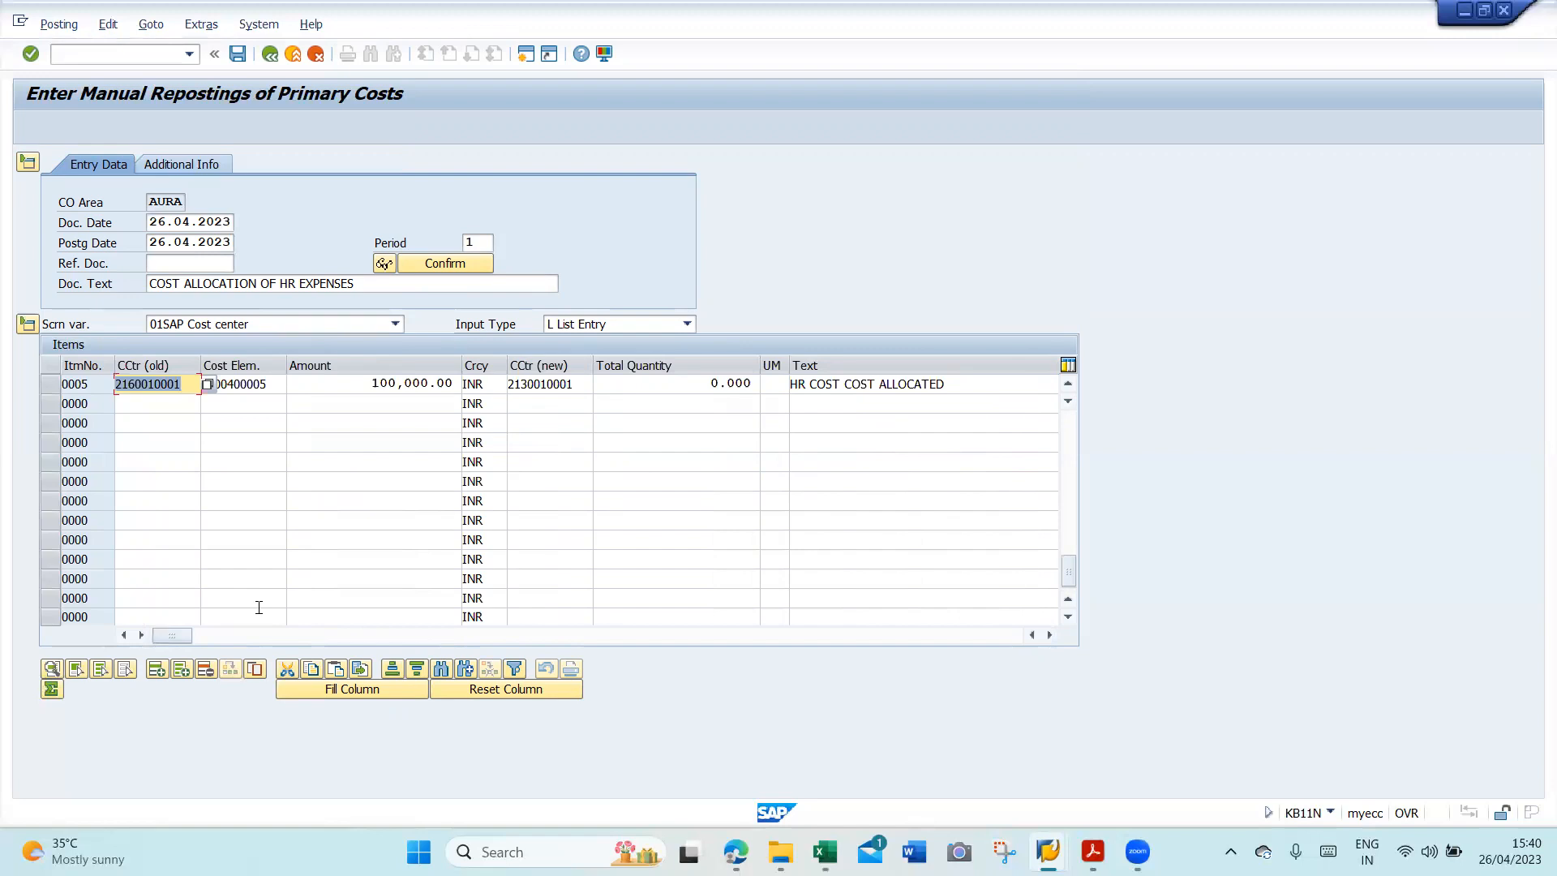
scroll(1053, 423, "up", 2)
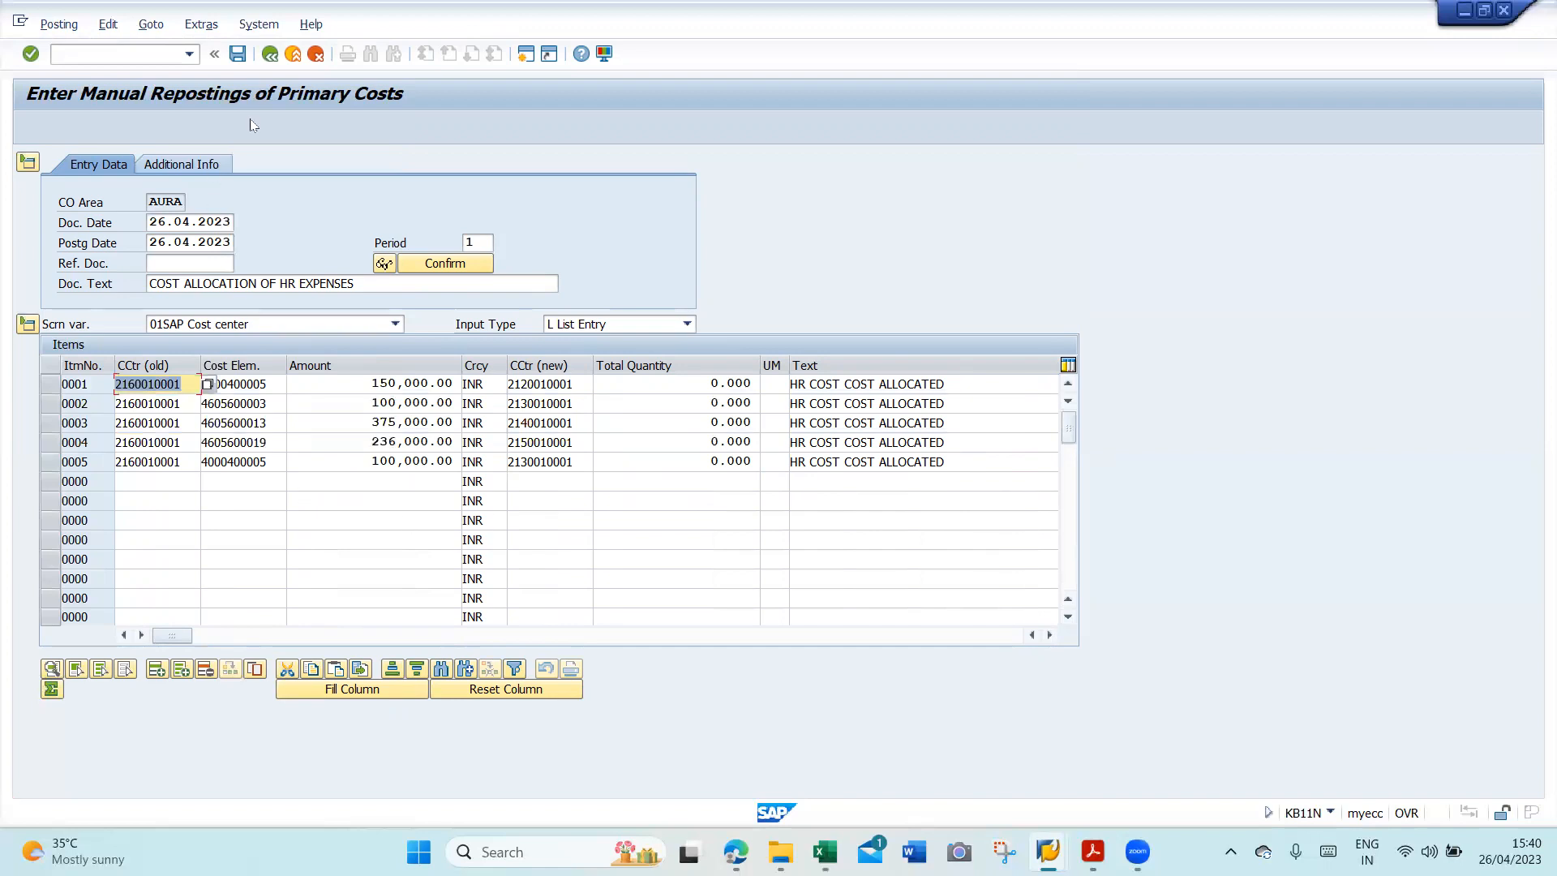
left_click(238, 54)
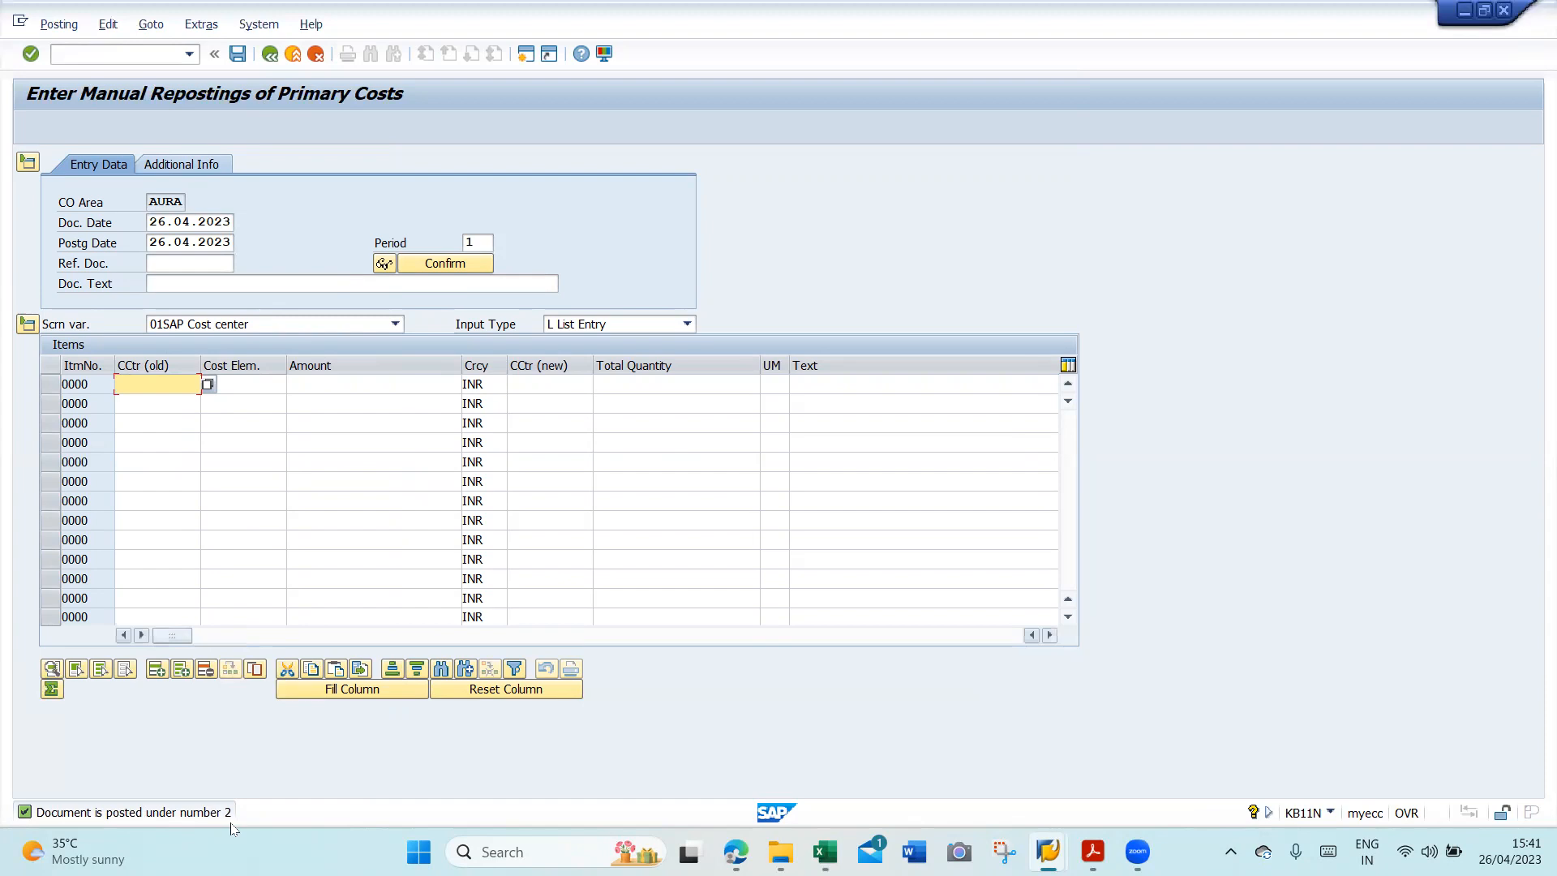
- Switch to the order line item report and rerun it for AURA200001 to check the order's actual costs
key("alt+Tab")
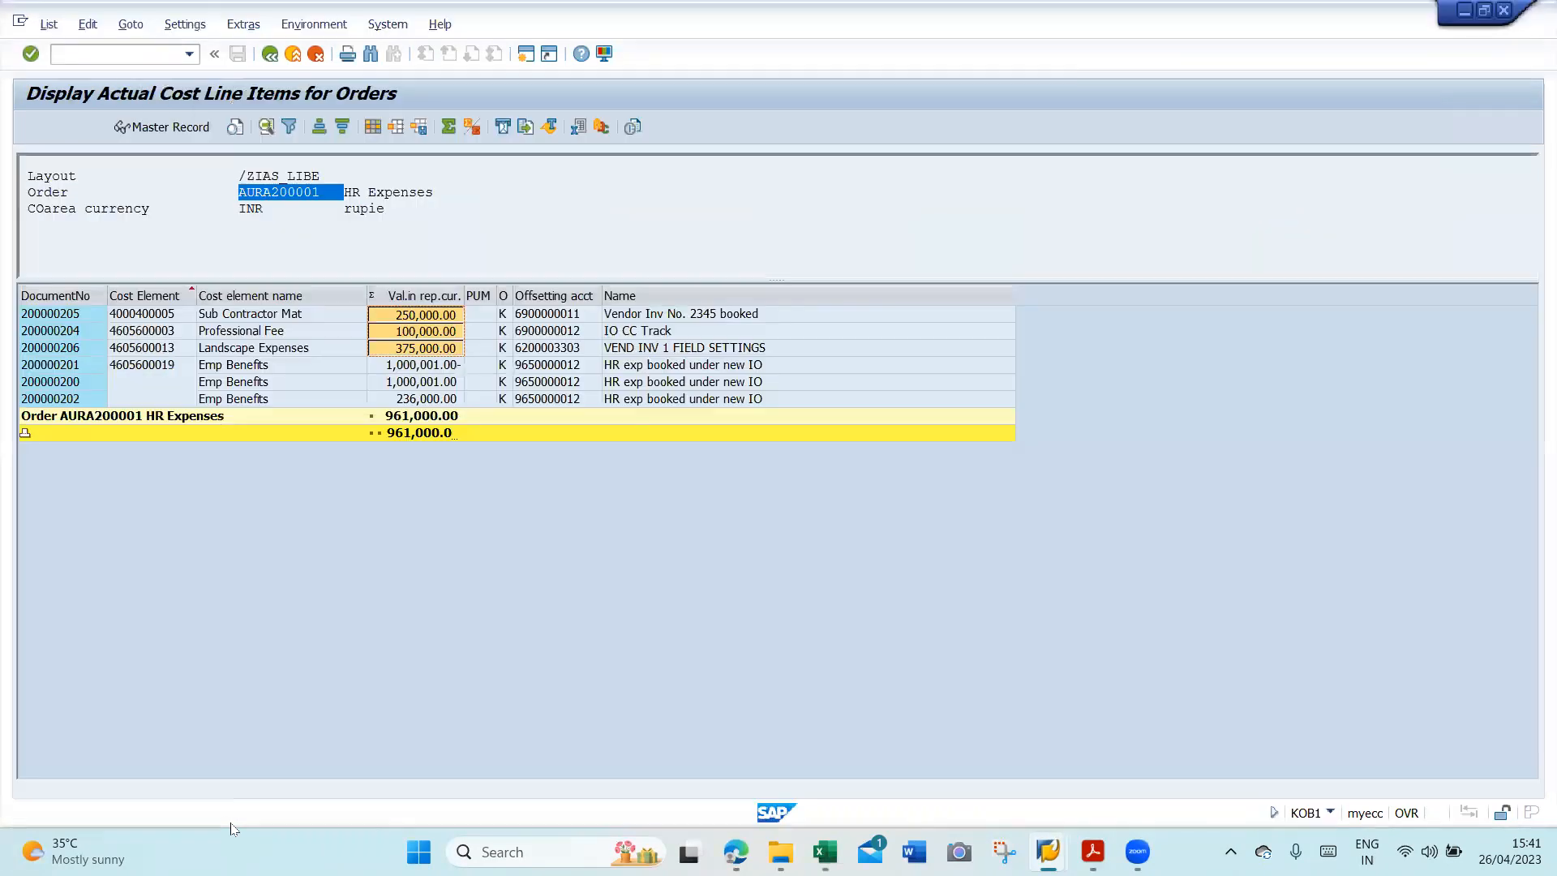
left_click(48, 24)
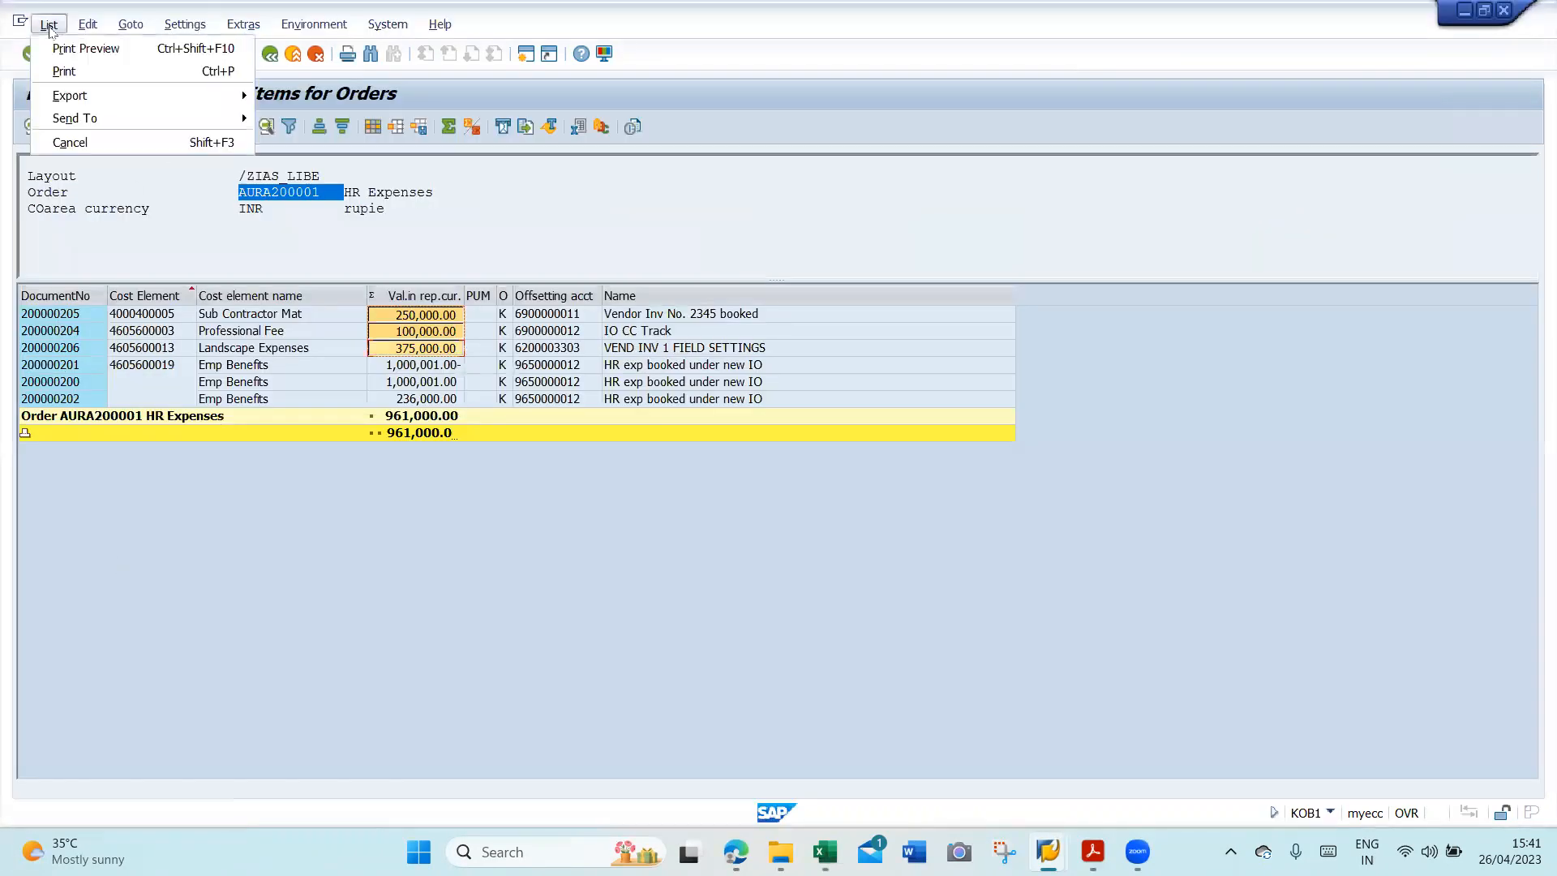
left_click(258, 526)
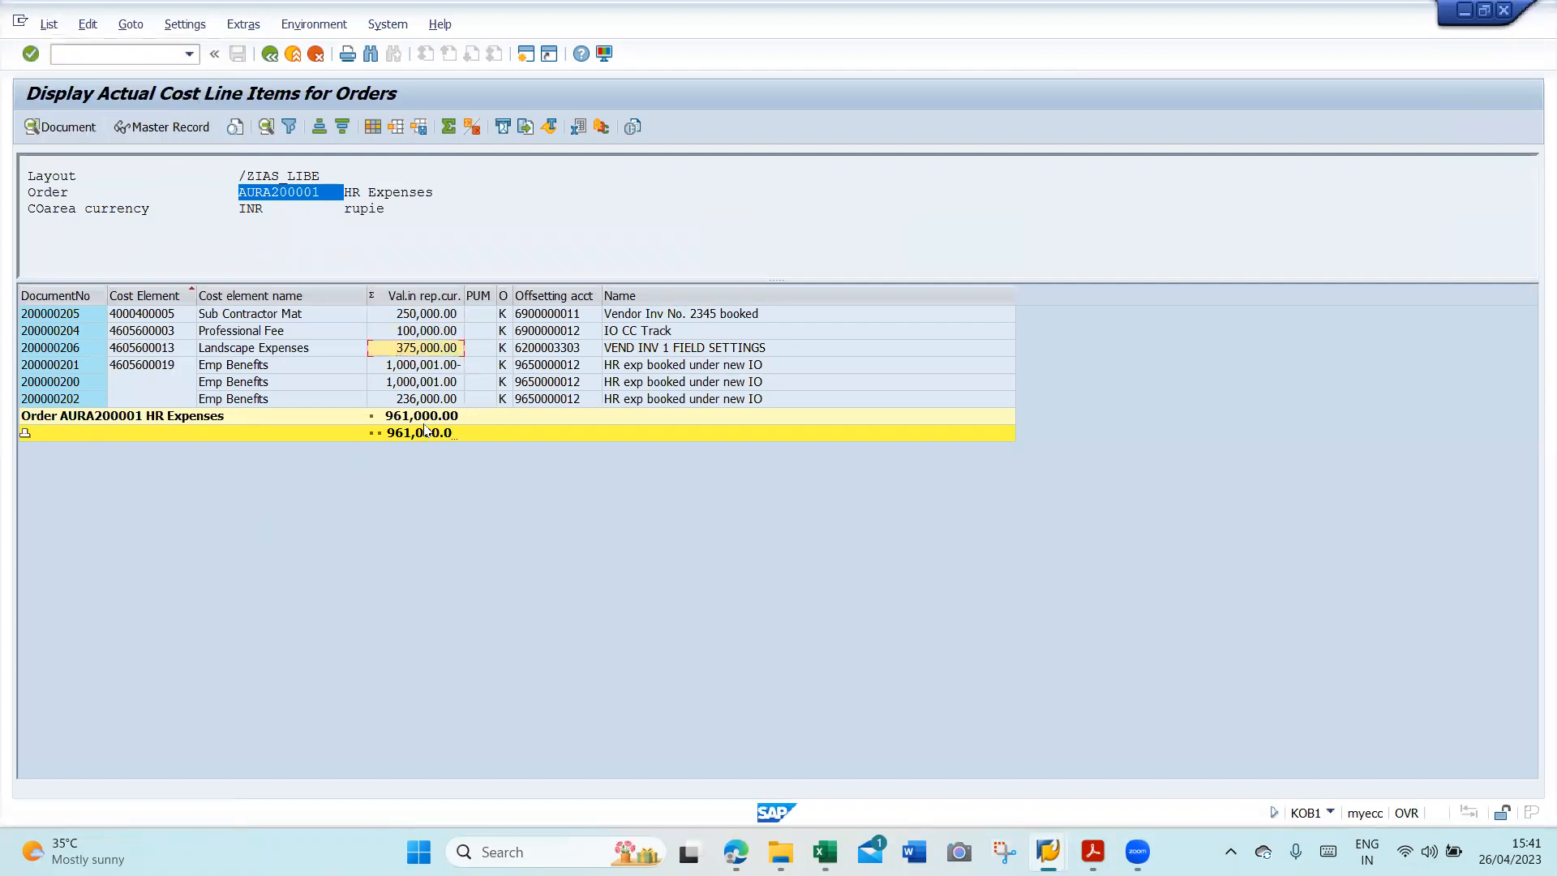
left_click(270, 54)
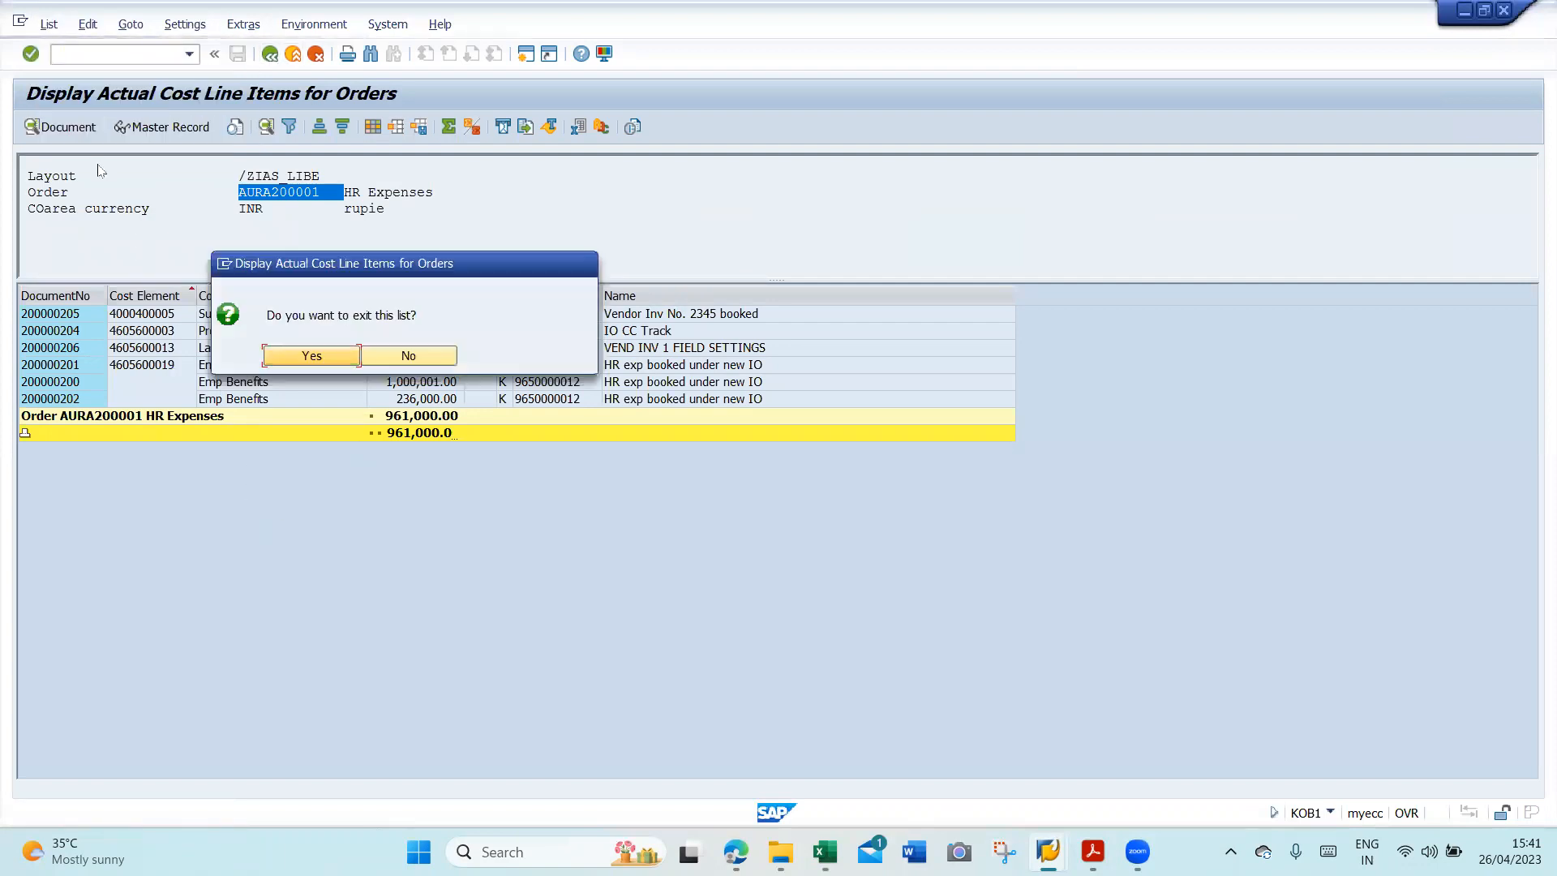
left_click(280, 357)
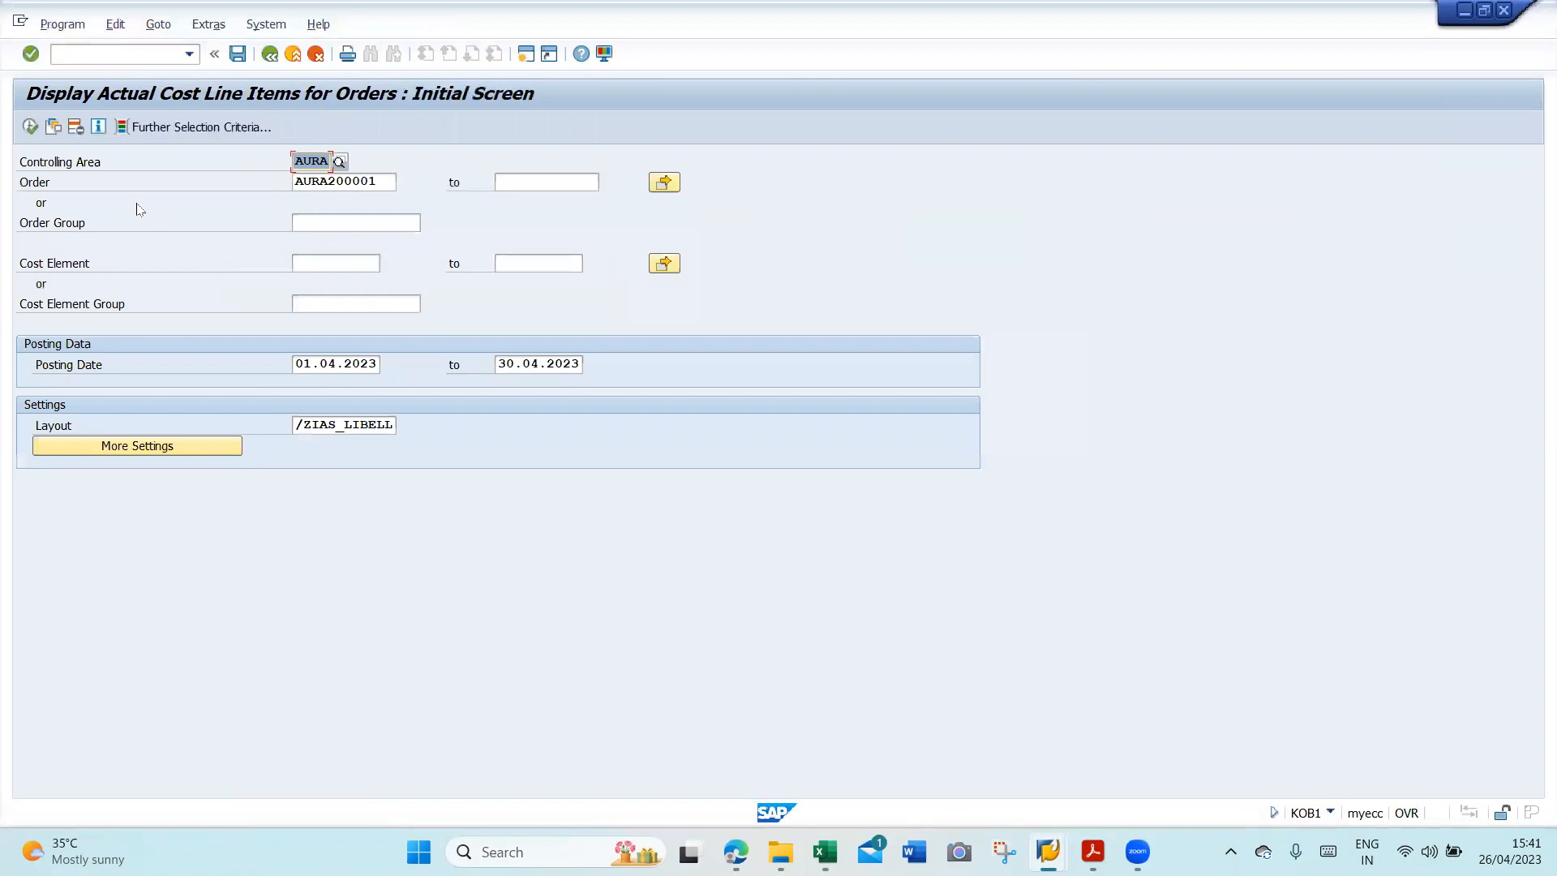
left_click(30, 127)
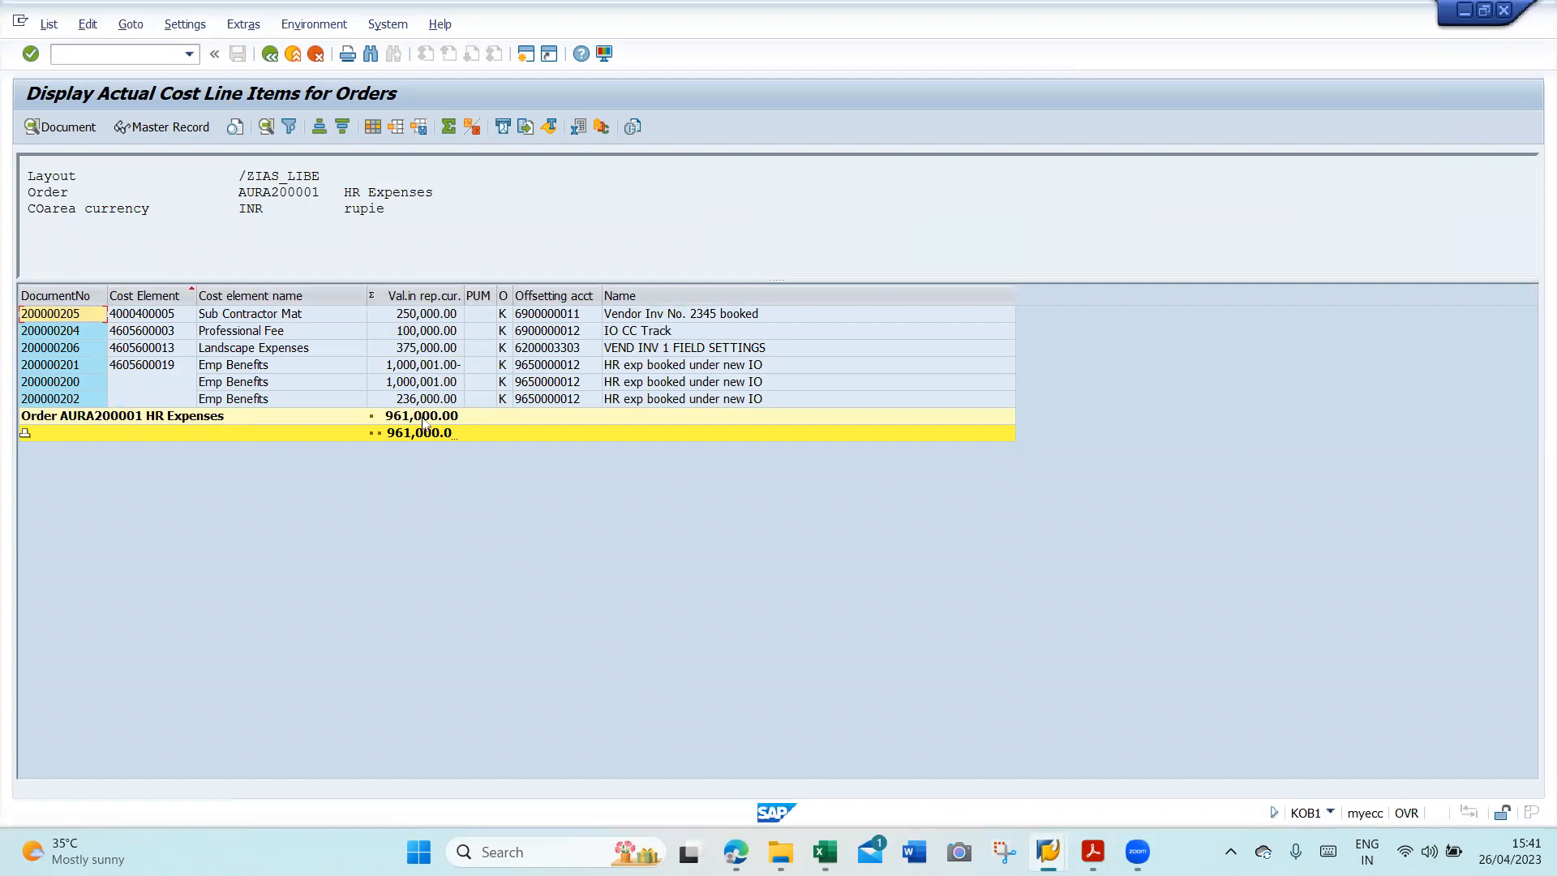
key("alt+Tab")
key("alt+Tab")
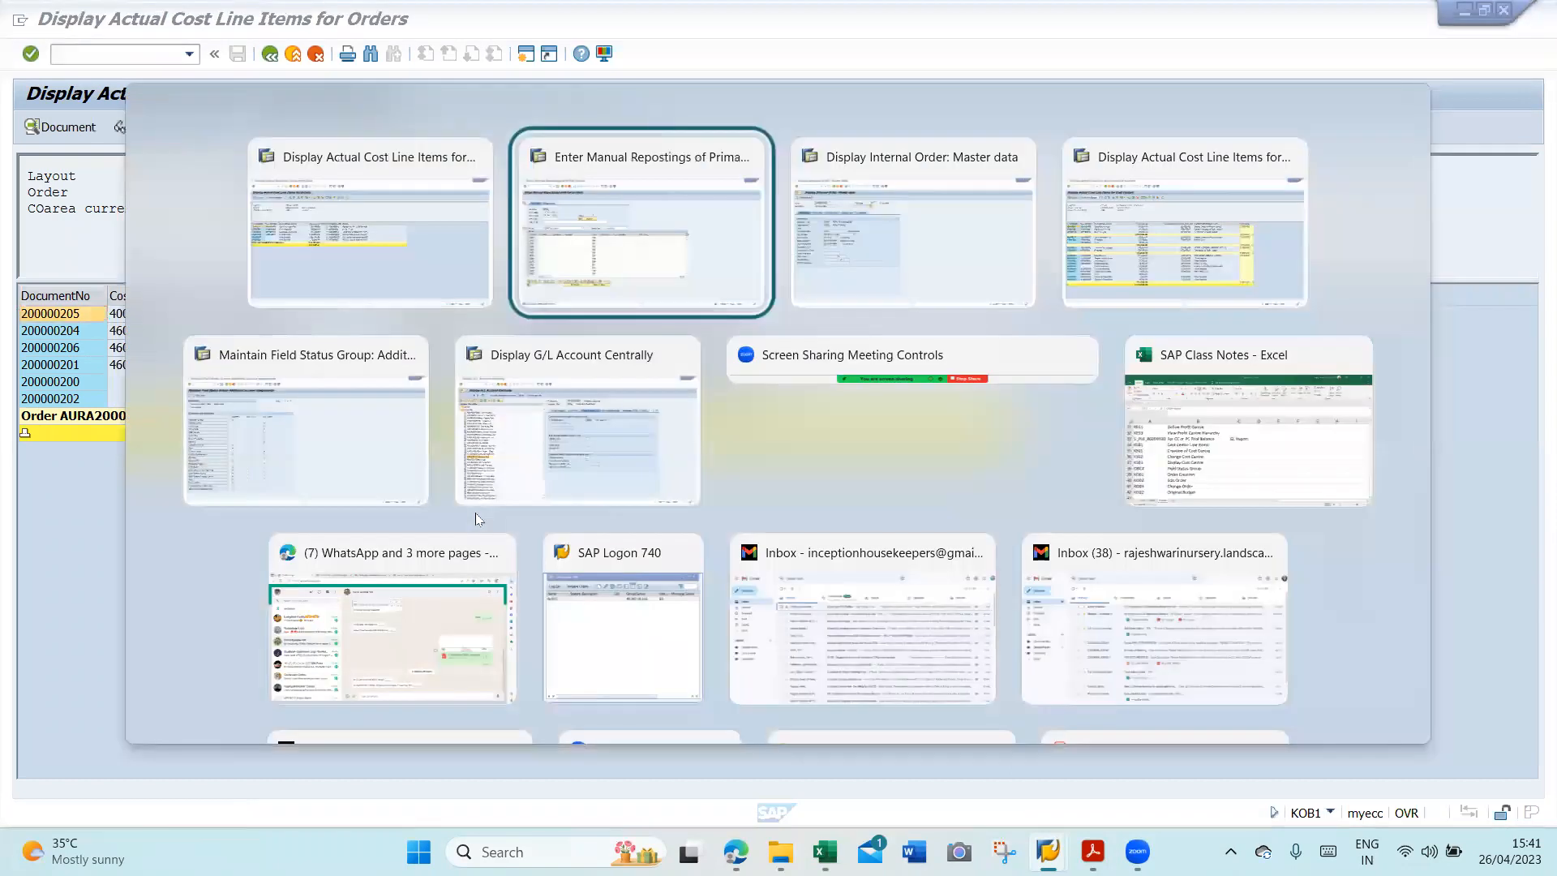
key("alt+Tab")
key("alt+Tab")
key("alt+Tab")
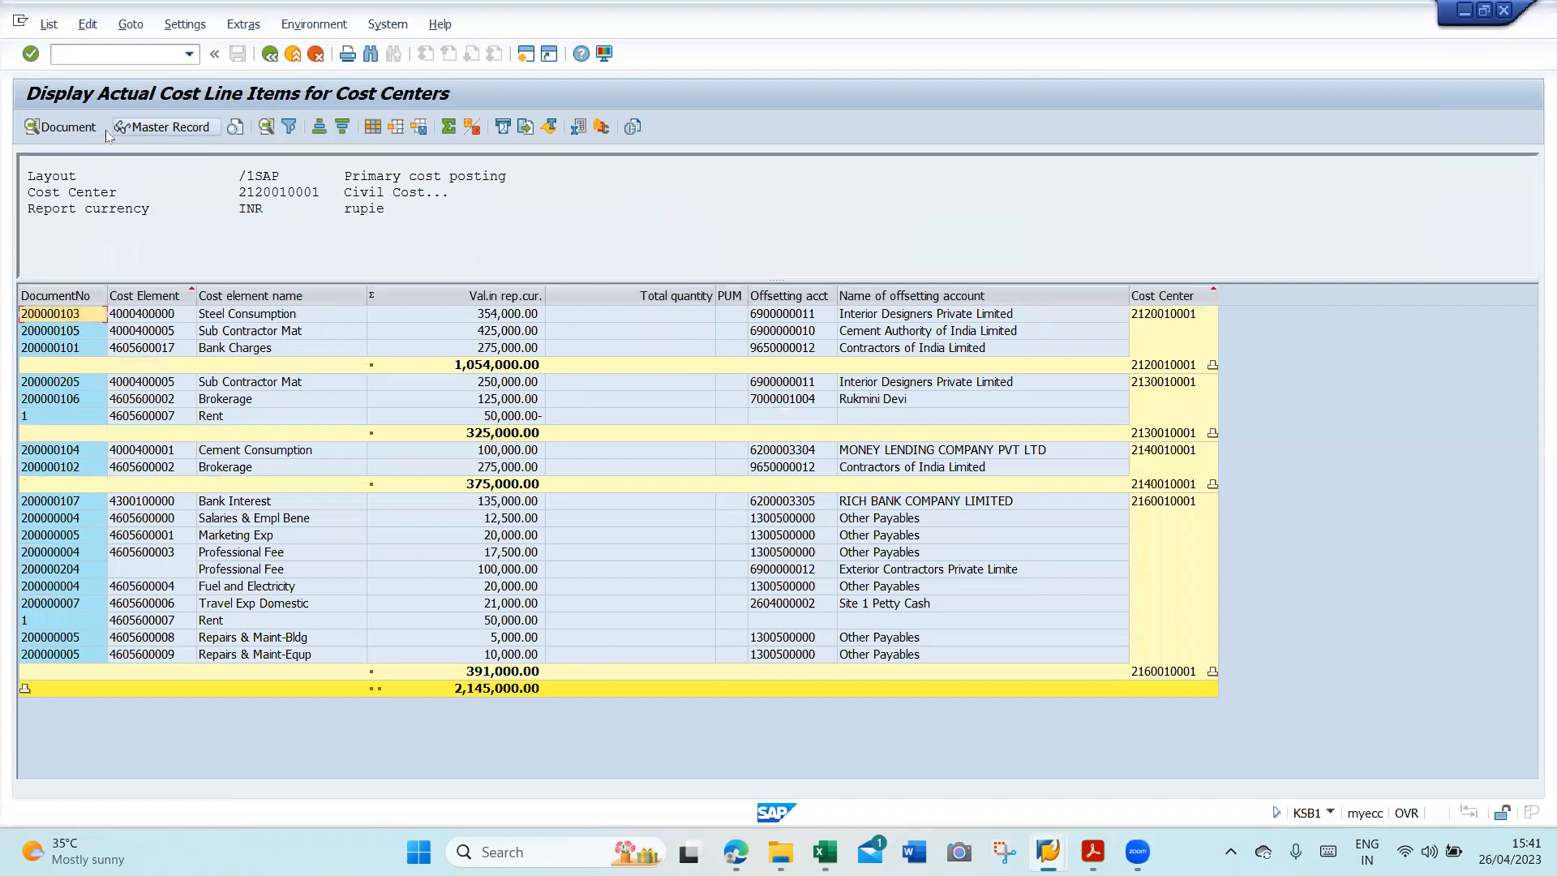
left_click(271, 55)
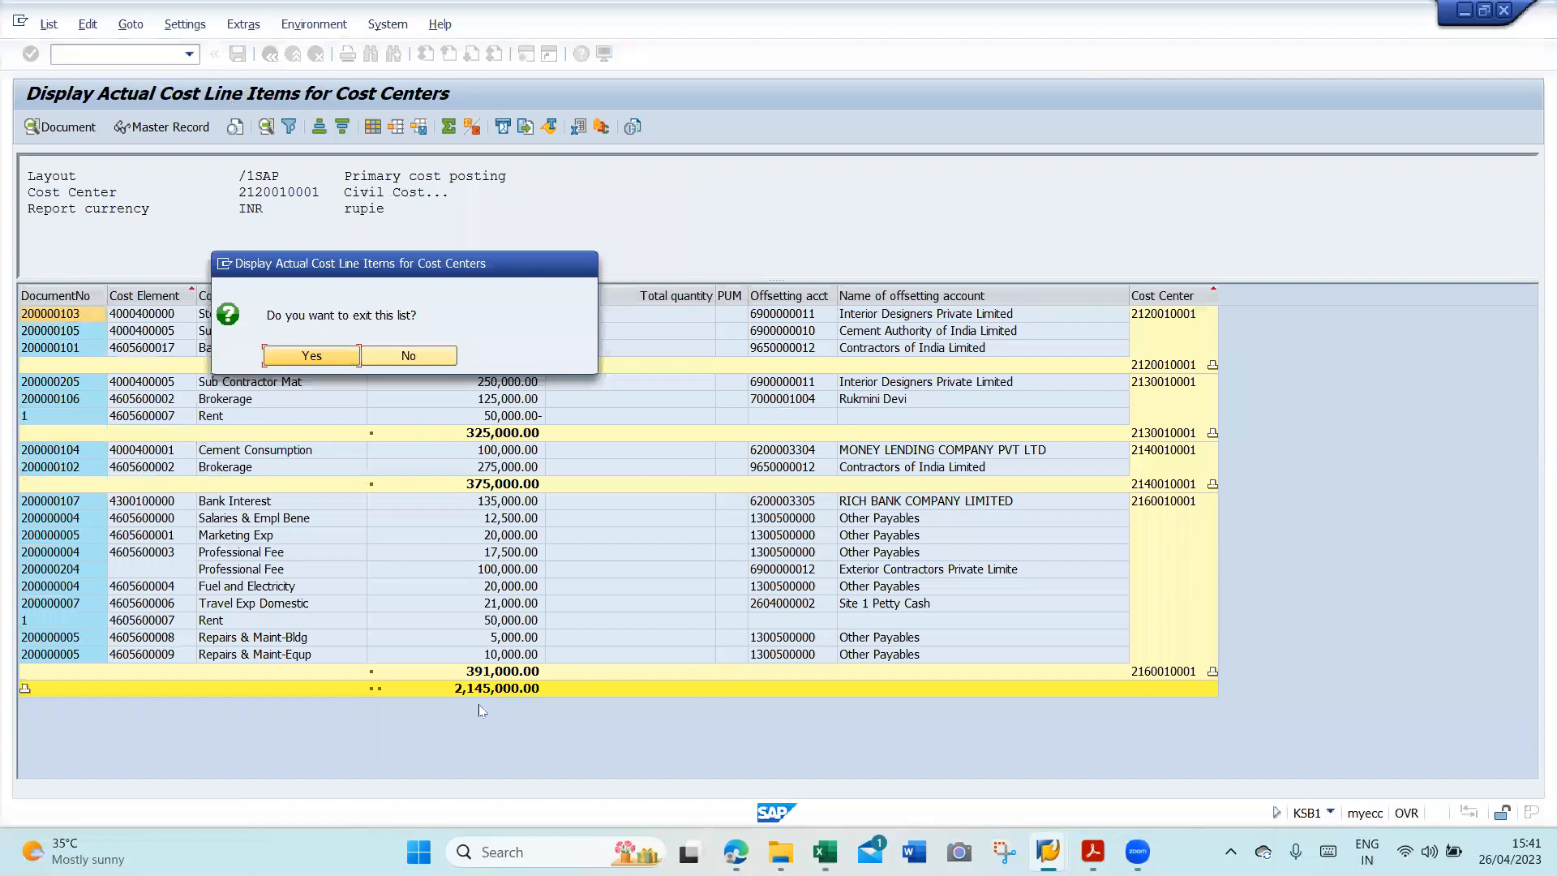
left_click(312, 357)
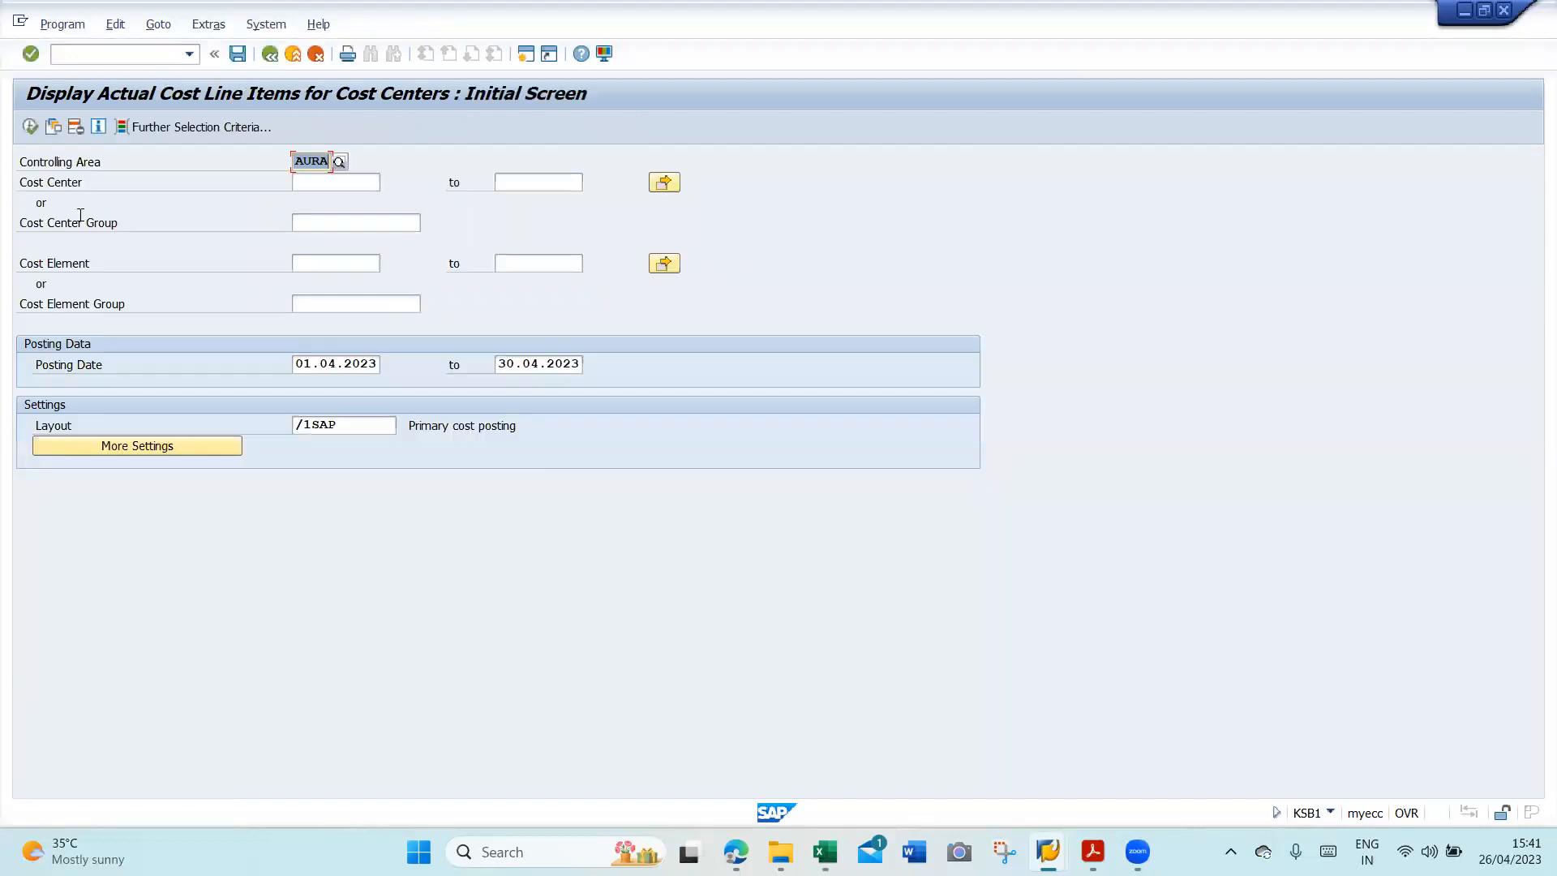
left_click(30, 126)
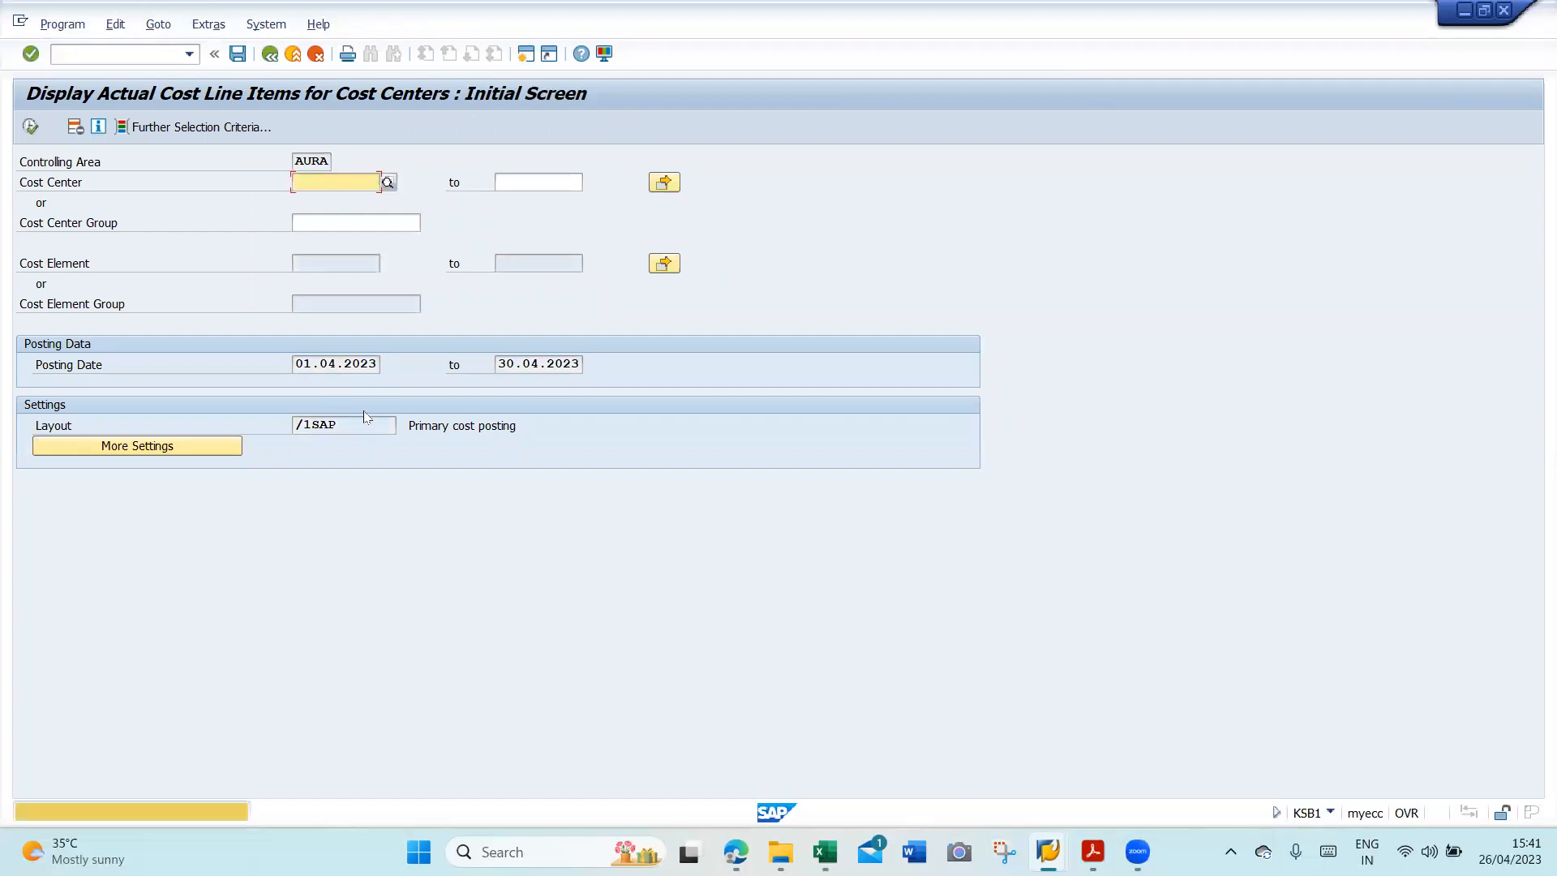
key("Return")
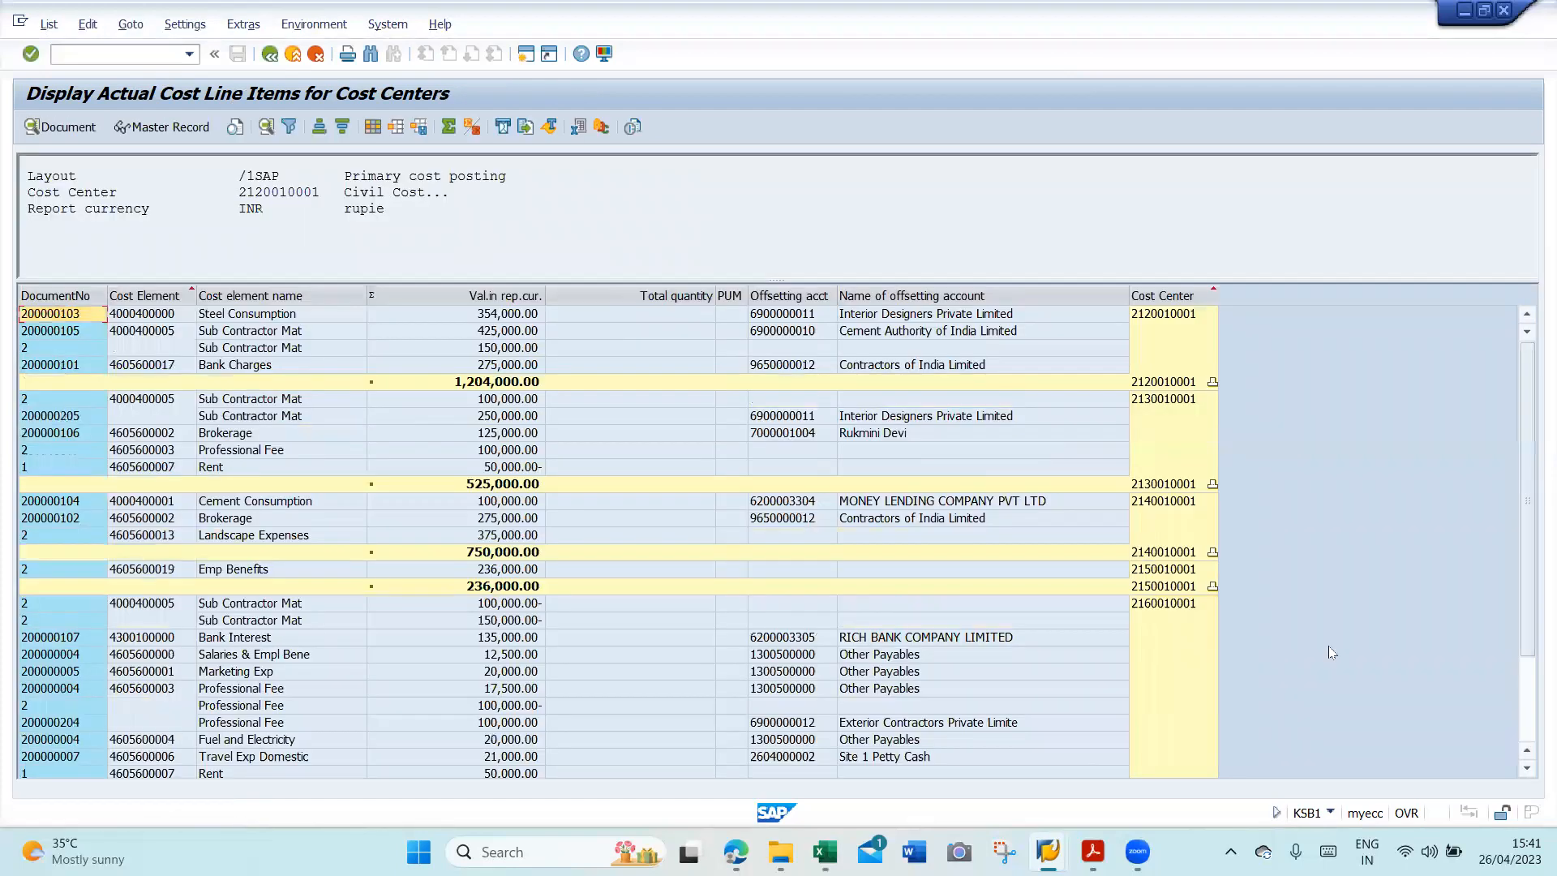
left_click(1528, 699)
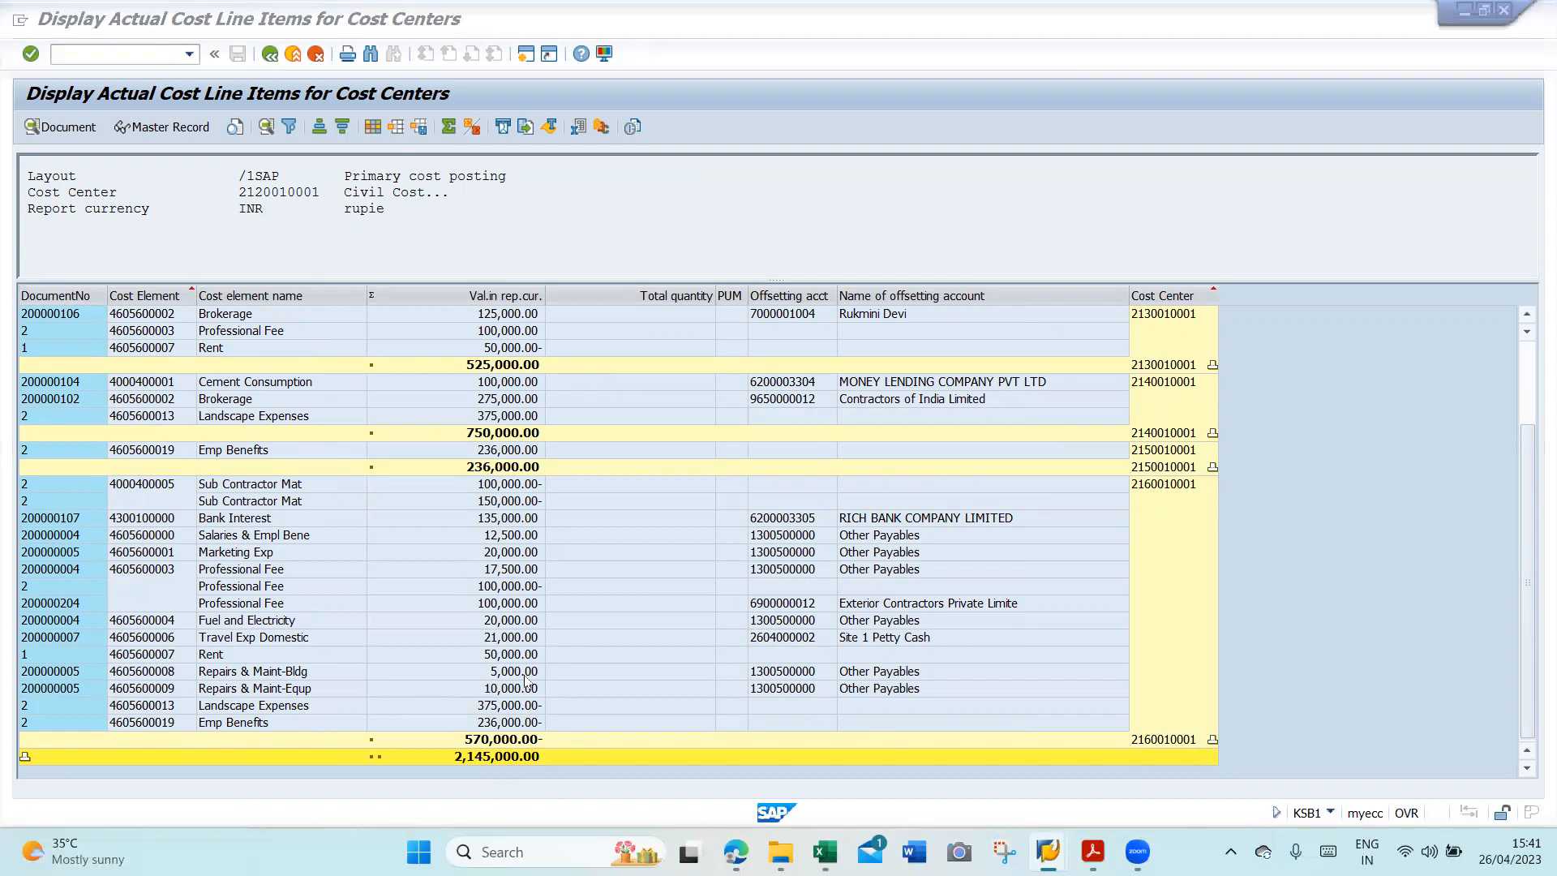
- Switch to the master data of internal order AURA200001 and examine its profit center and responsible cost center
key("alt+Tab")
key("alt+Tab")
key("alt+Tab")
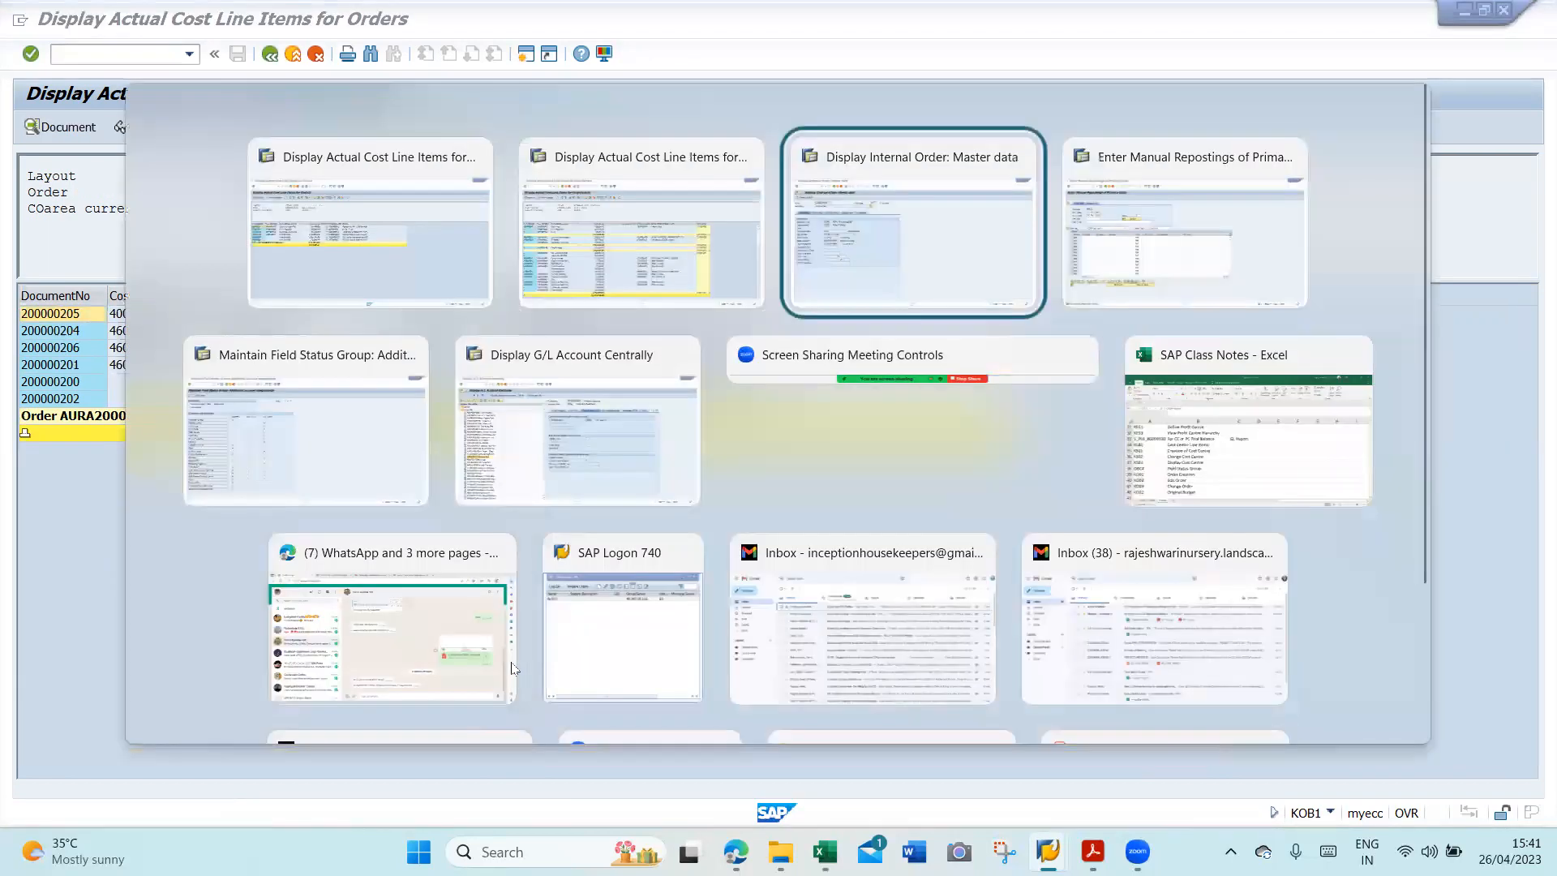
key("alt+Tab")
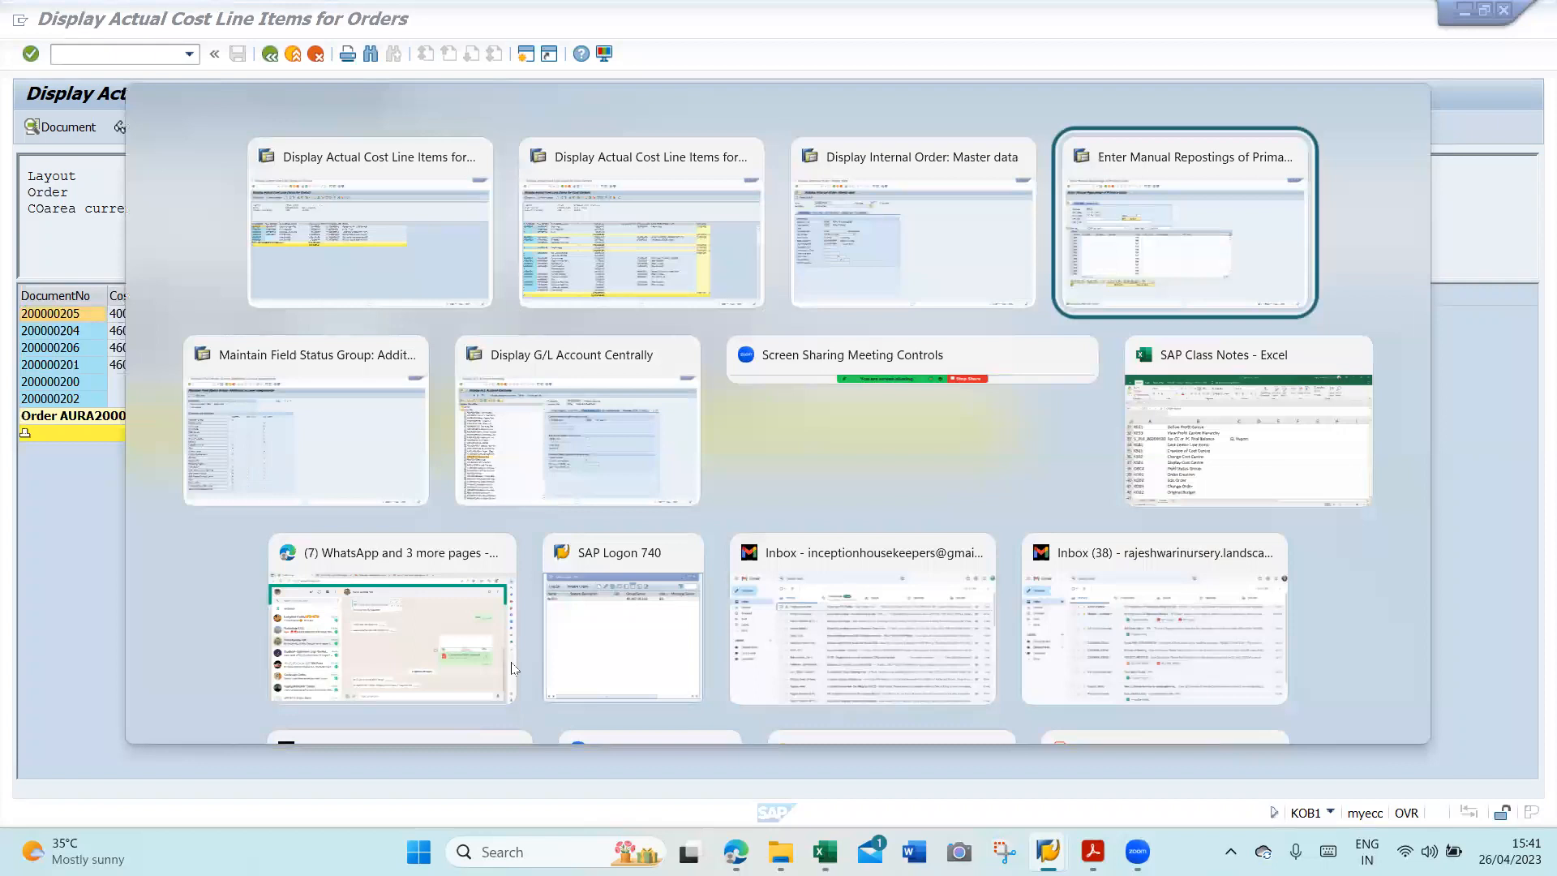
key("alt+shift+Tab")
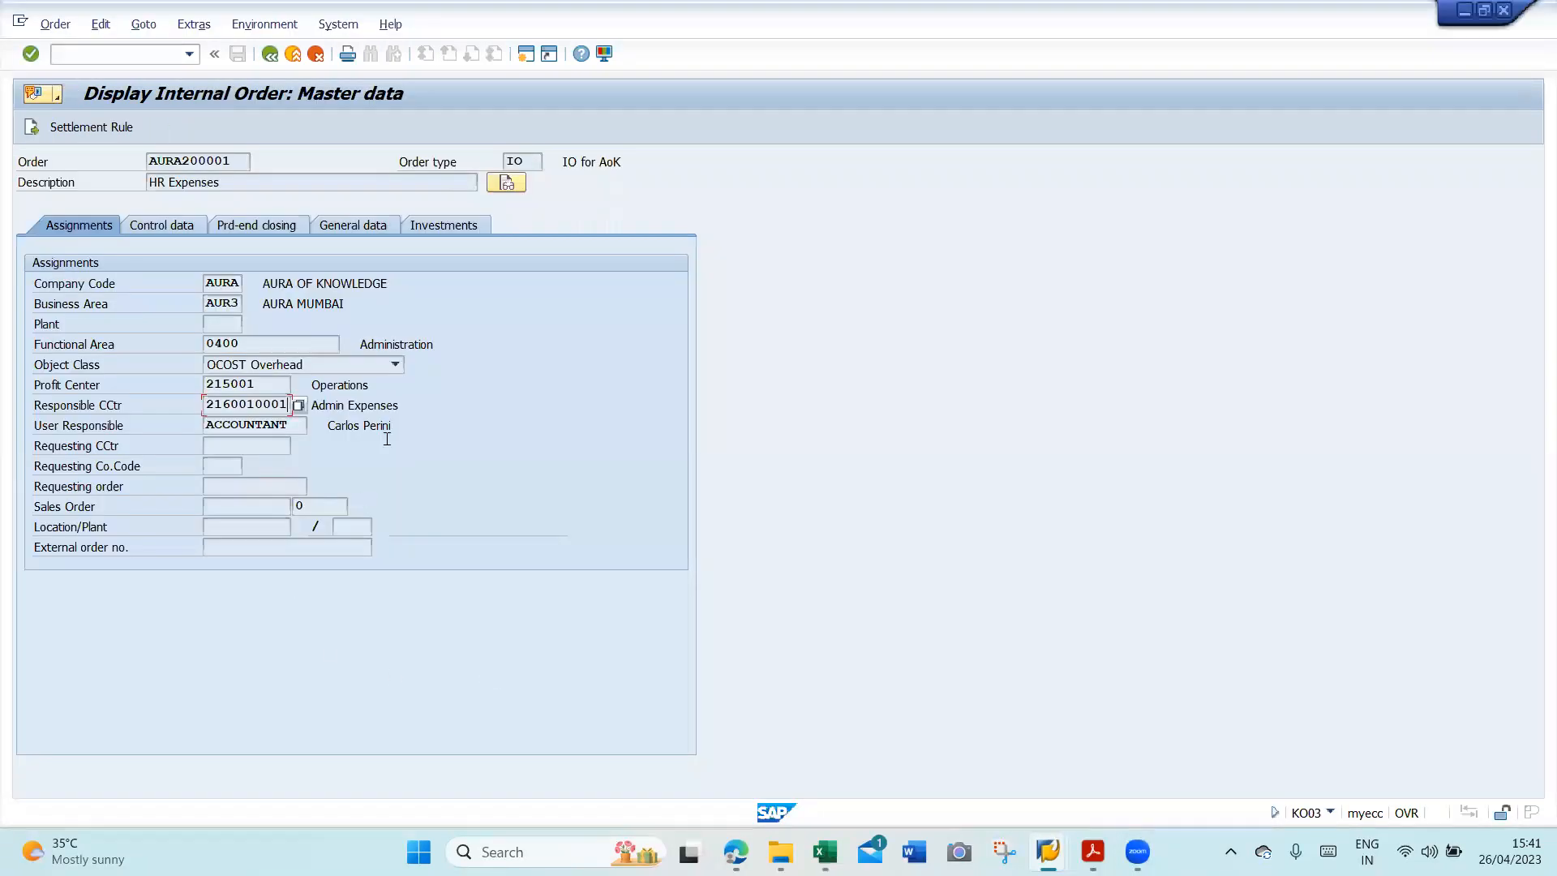
left_click(387, 468)
left_click_drag(288, 404, 212, 390)
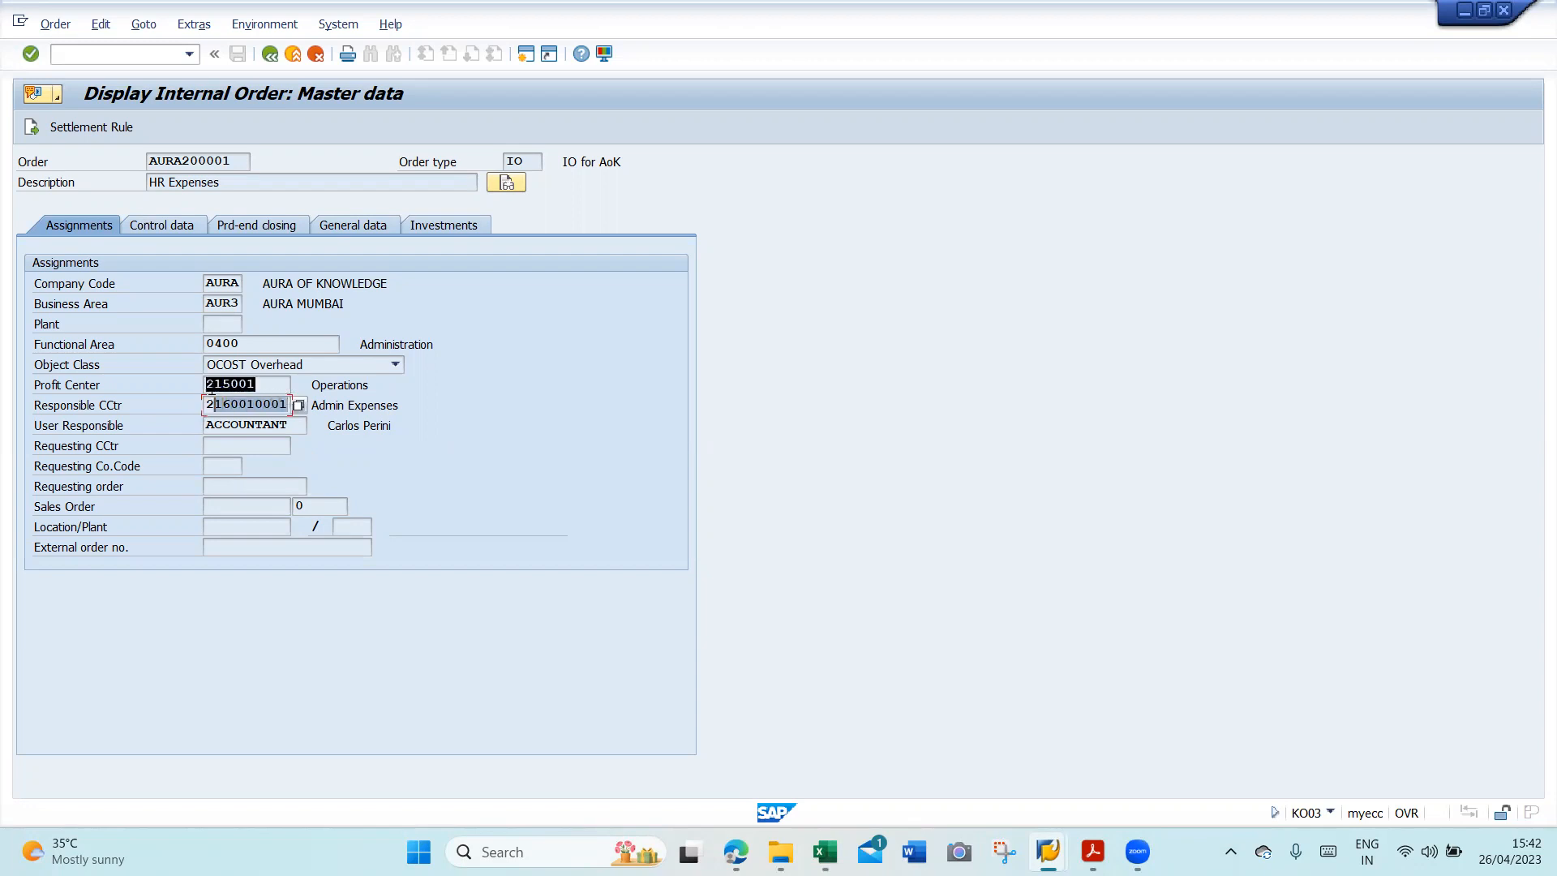
left_click(207, 403)
key("shift+Right")
key("shift+Right")
key("shift+Right")
key("shift+Right")
key("shift+Right")
key("shift+Right")
key("shift+Right")
key("shift+Right")
key("shift+Right")
key("shift+Right")
- Go back to the cost center line item report and exit the list to its selection screen
key("alt+Tab")
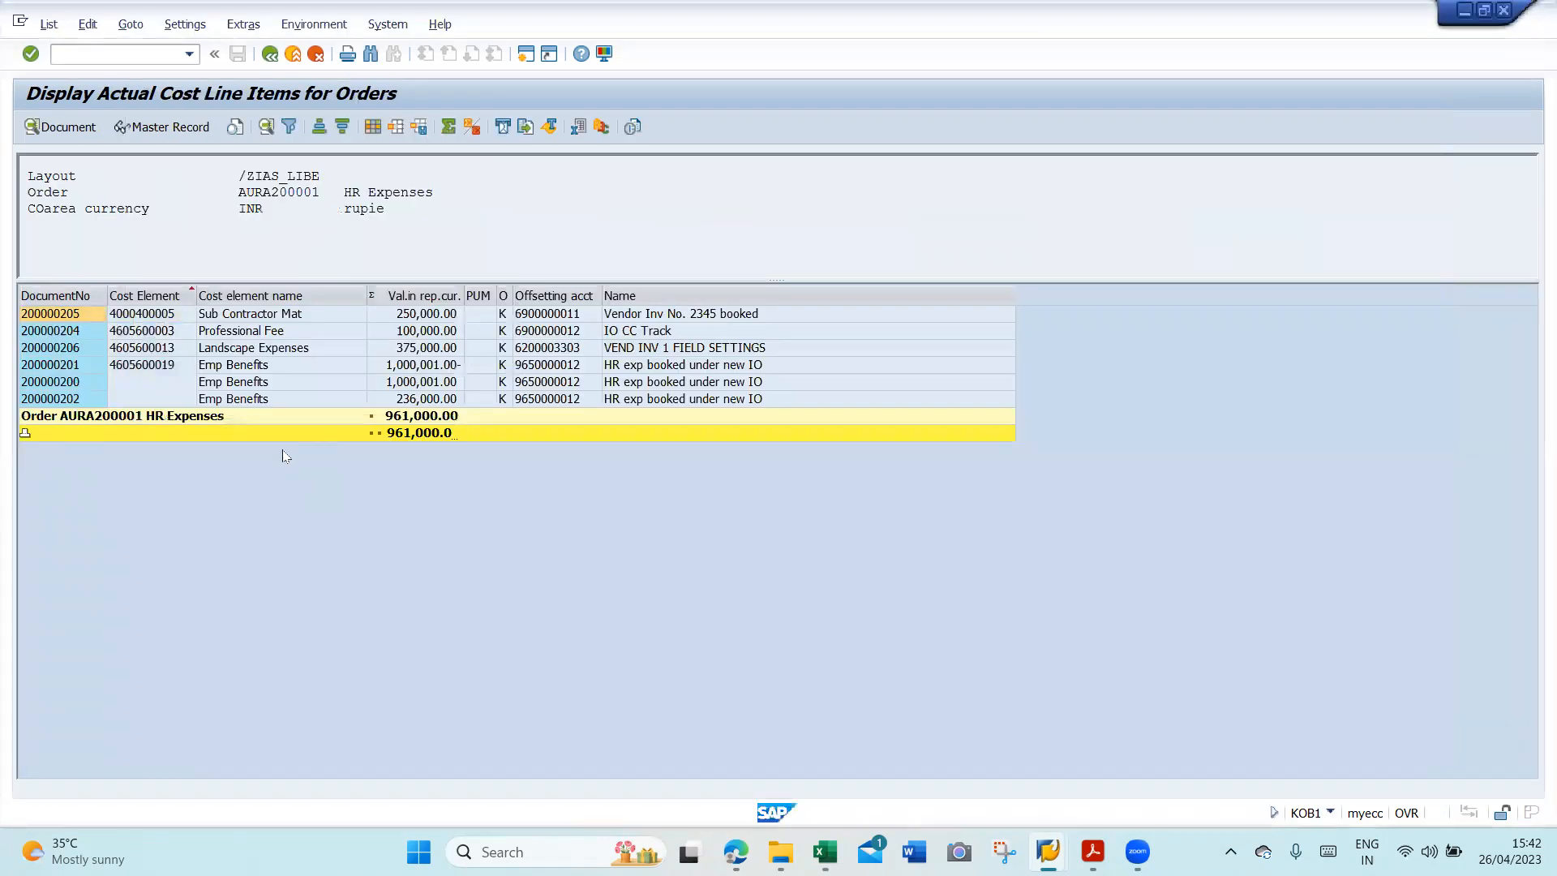
key("alt+Tab")
key("alt+Tab")
left_click(270, 54)
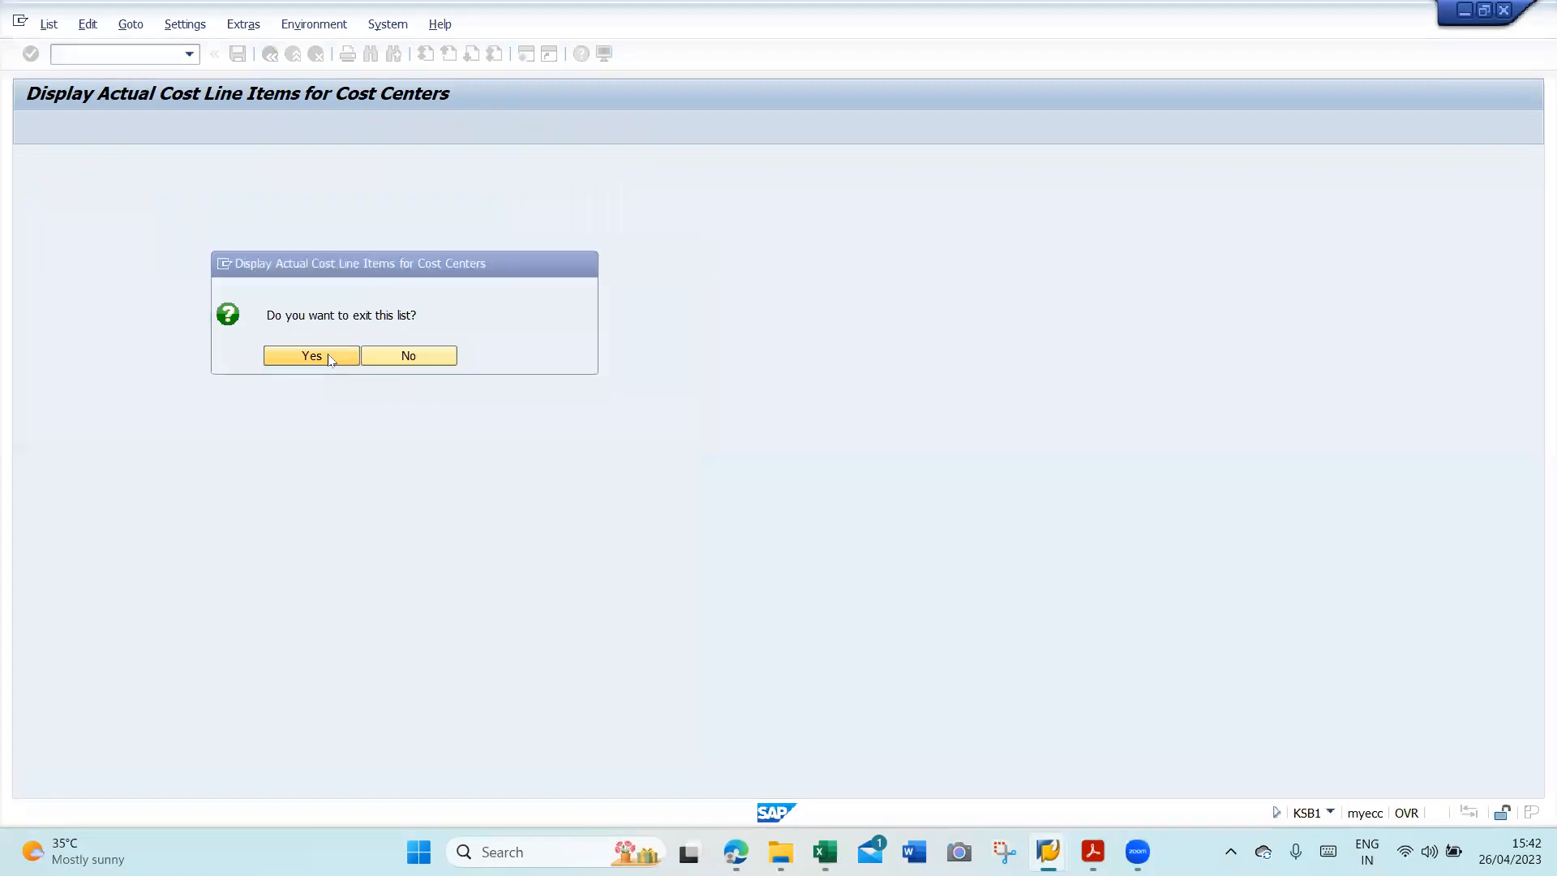
left_click(312, 356)
left_click(663, 183)
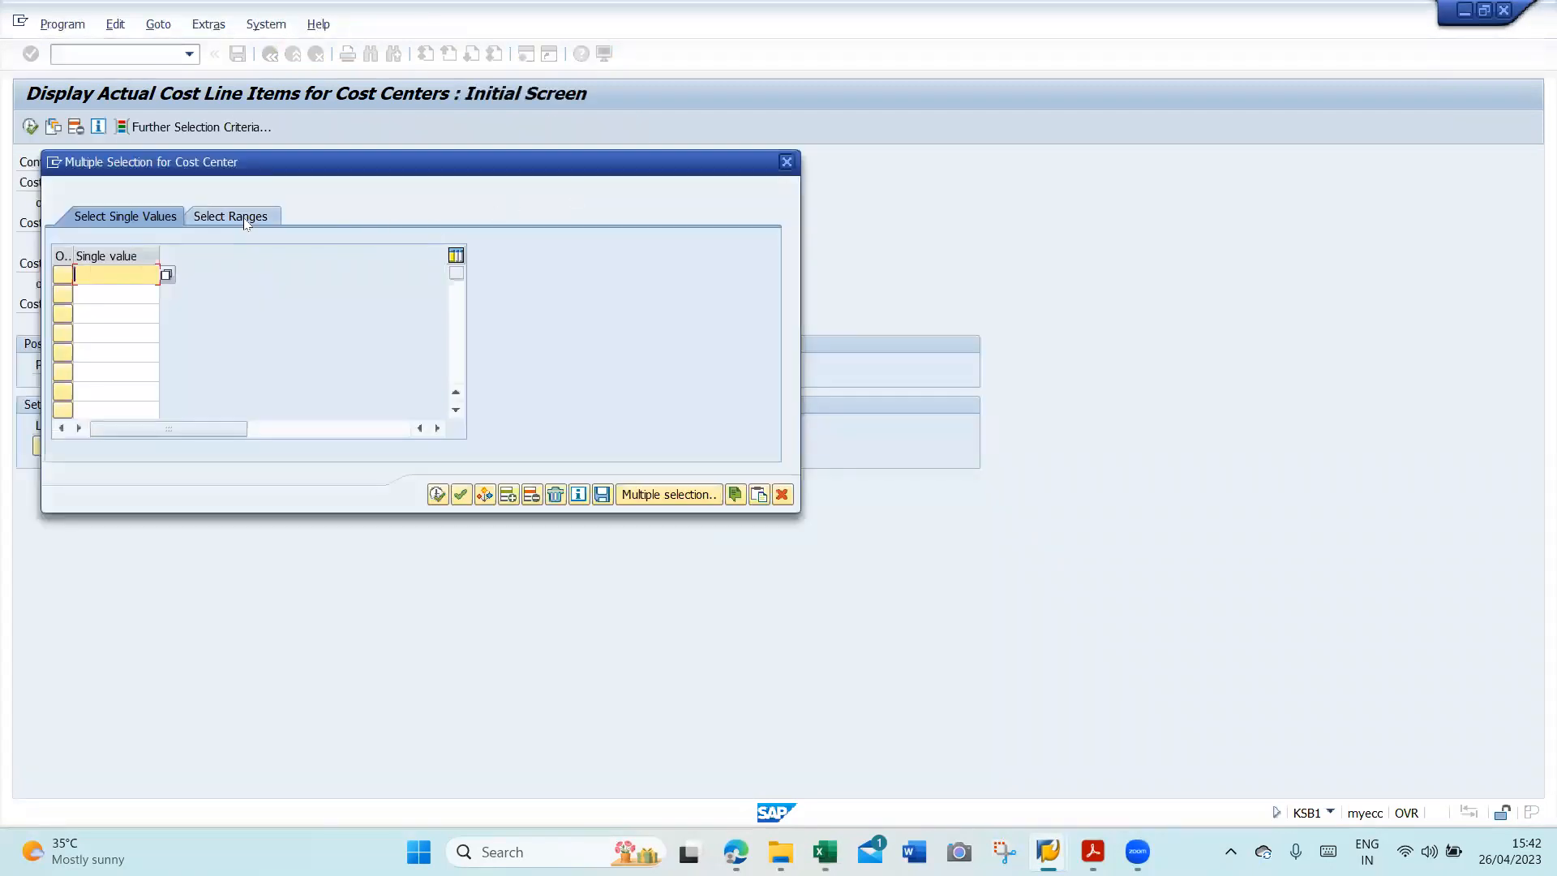
double_click(279, 257)
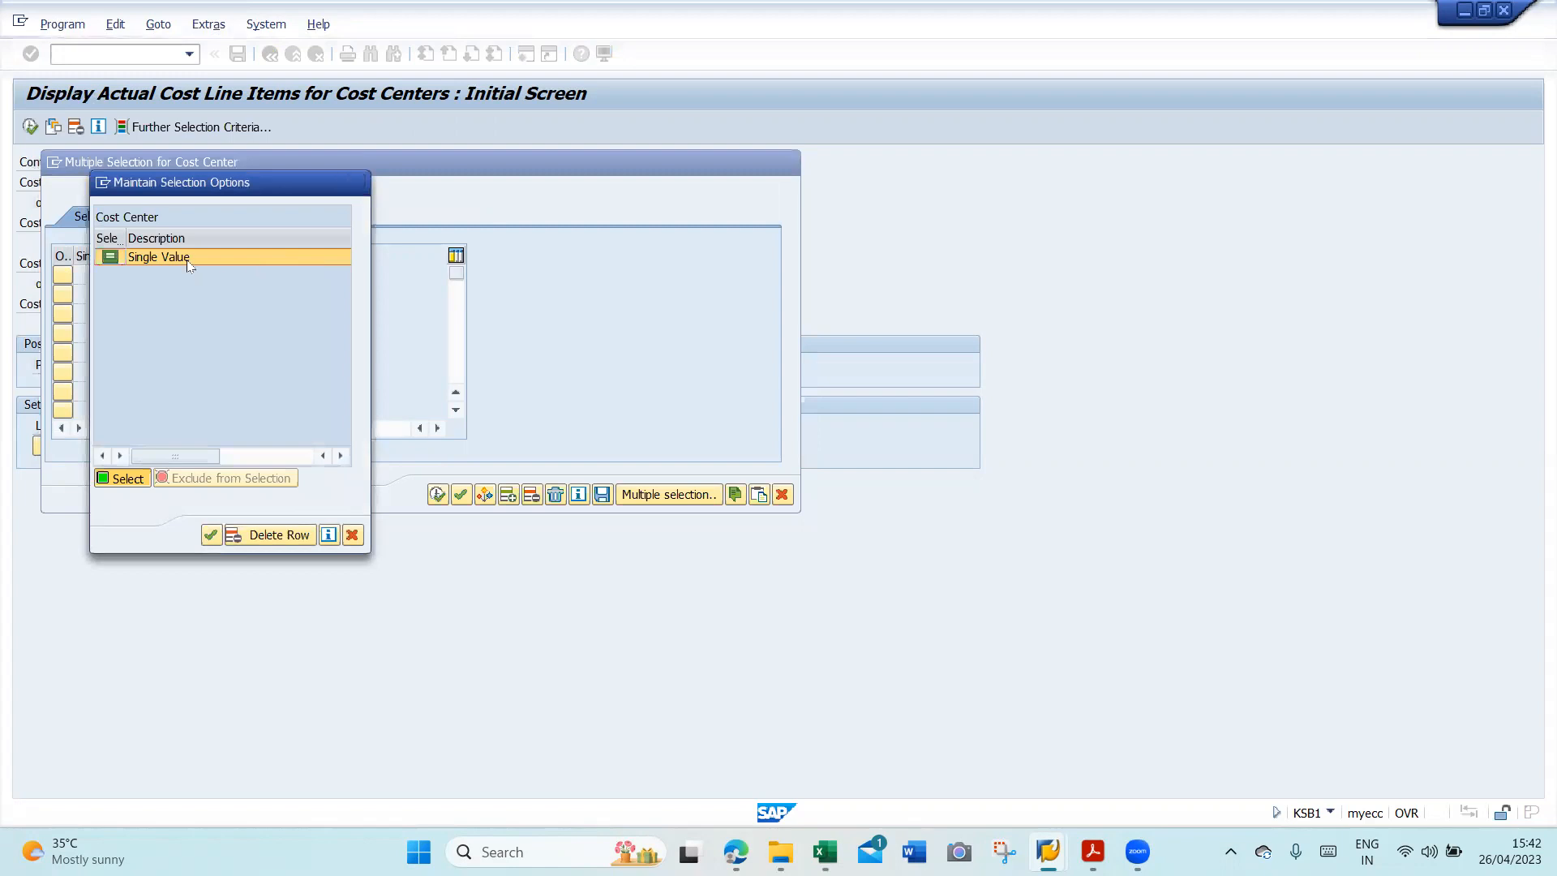
left_click(357, 182)
left_click(787, 161)
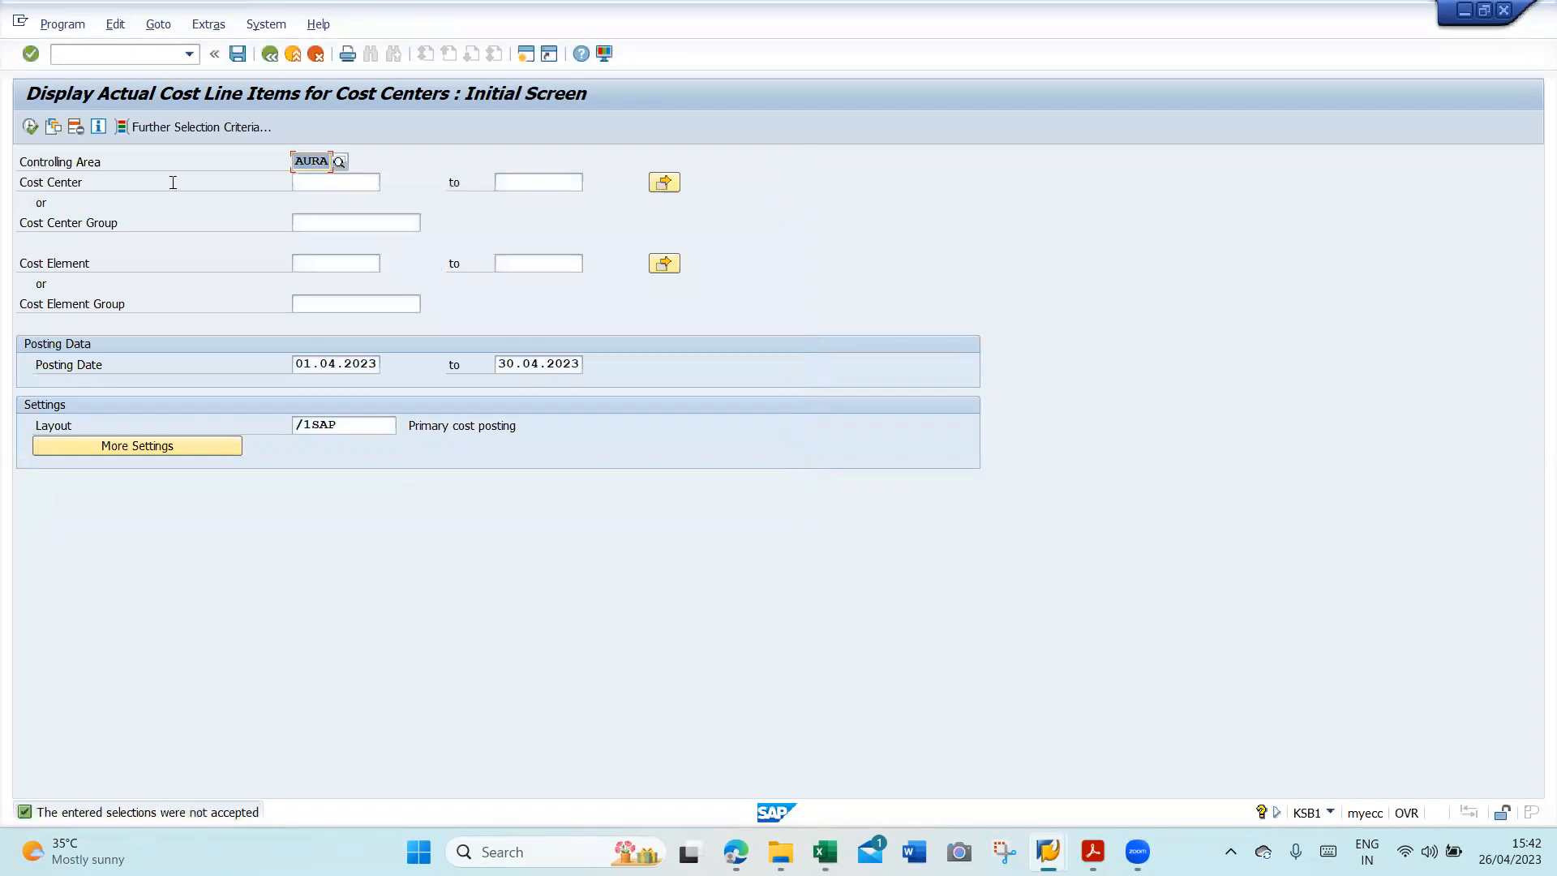
left_click(31, 125)
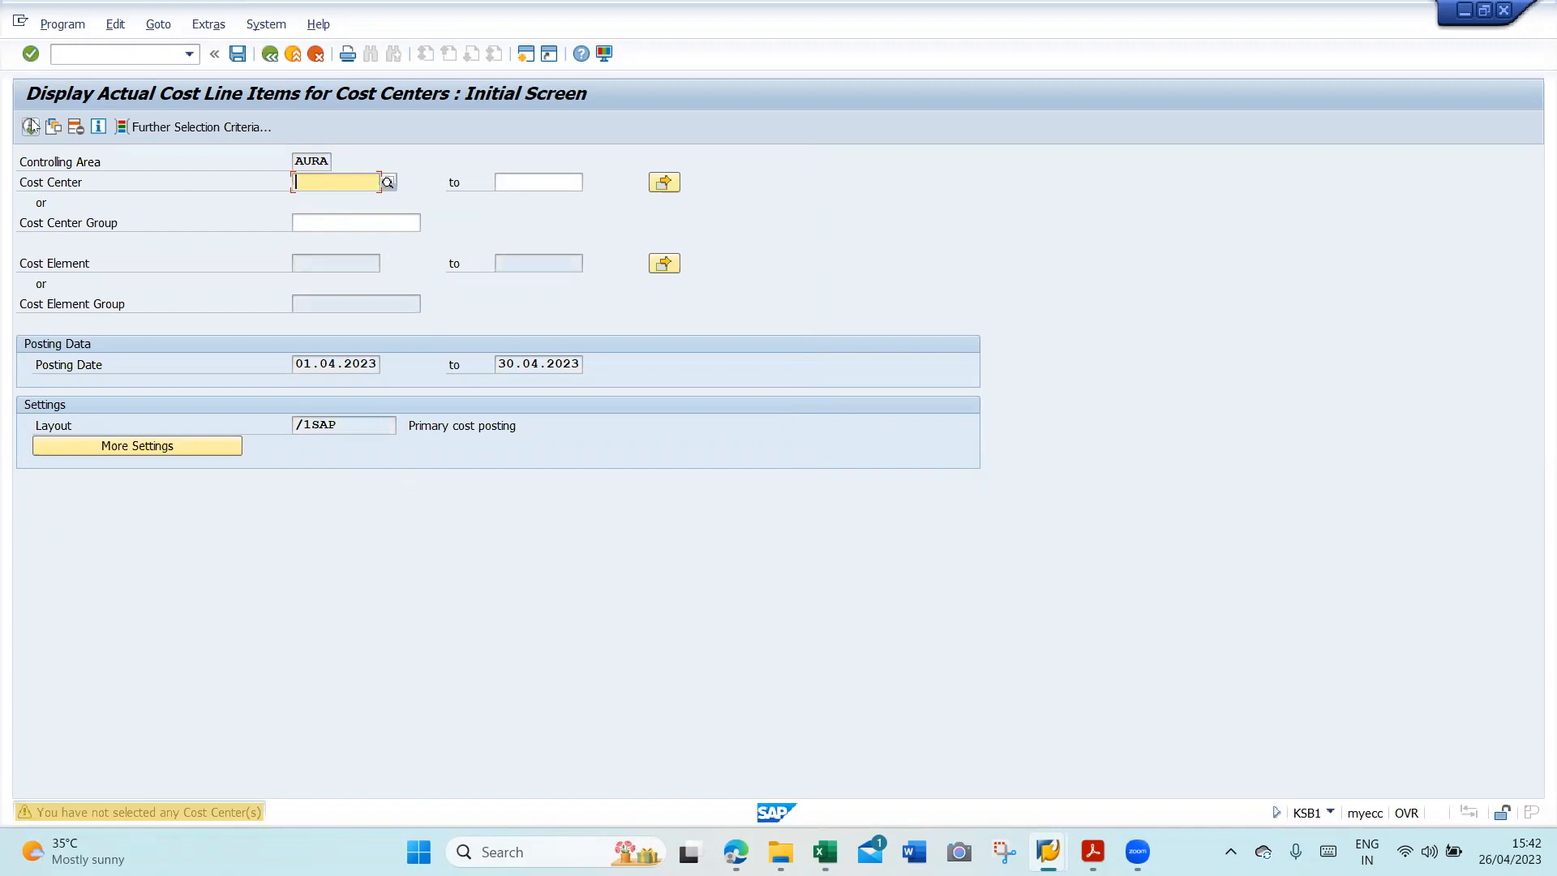
left_click(34, 129)
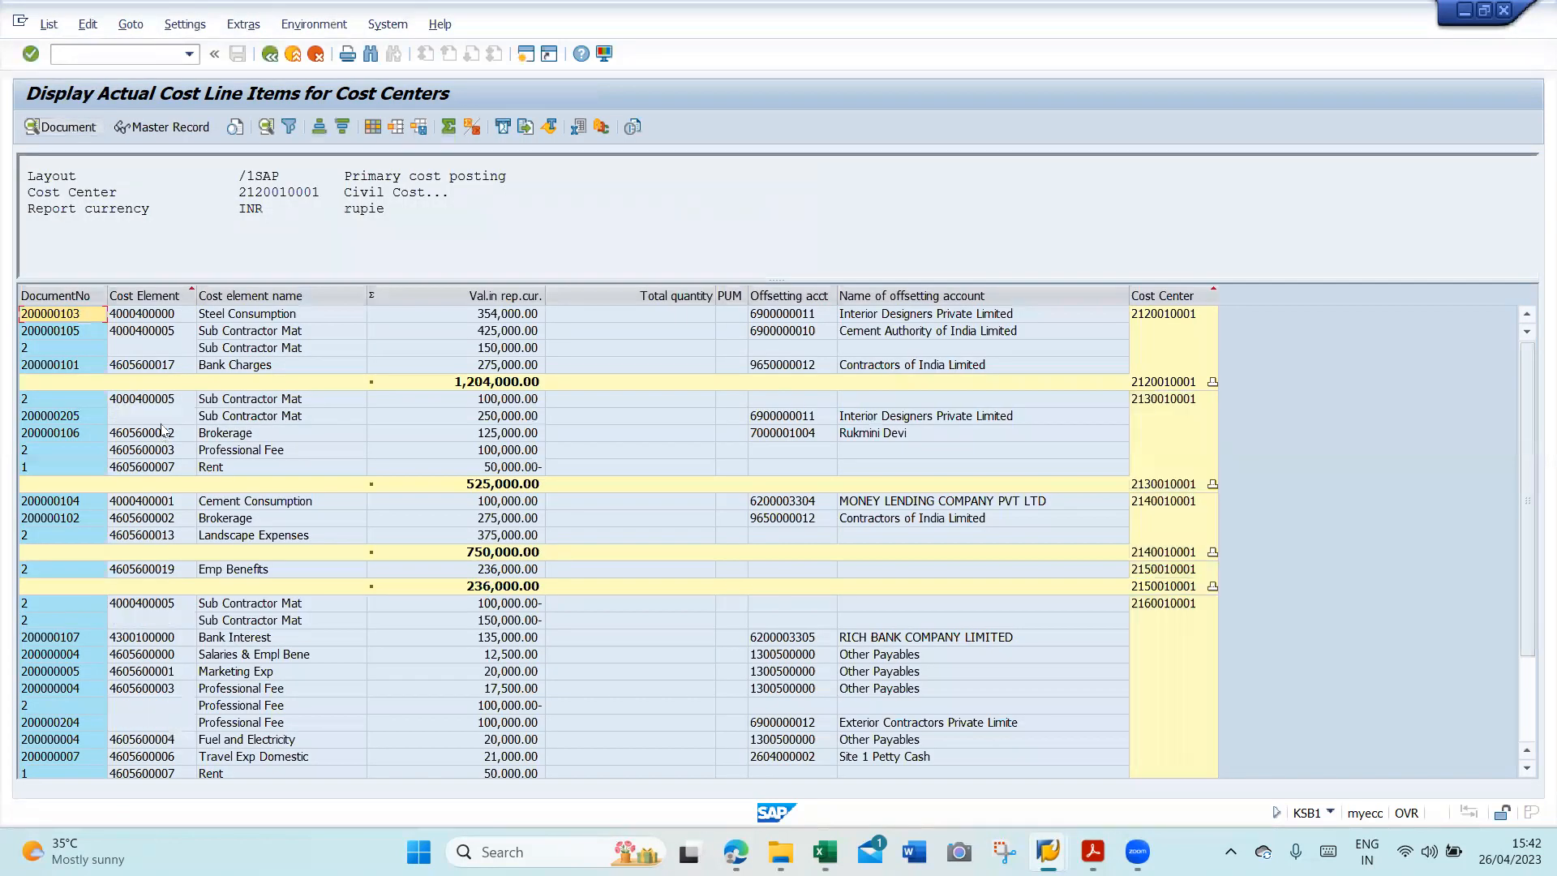
left_click(1151, 295)
left_click(288, 127)
left_click(660, 235)
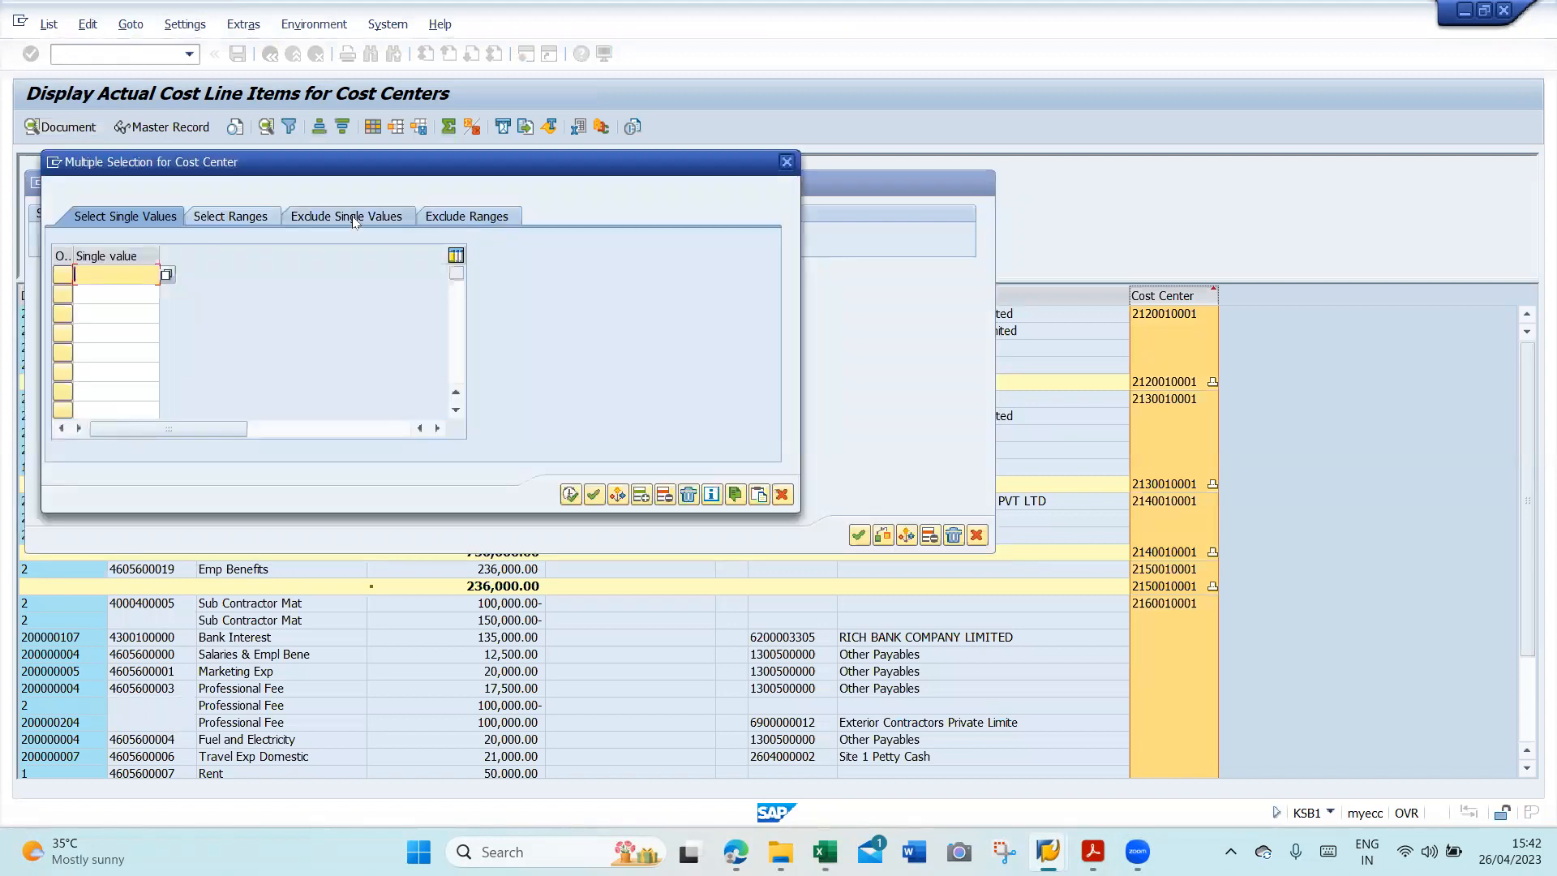
left_click(353, 223)
key("ctrl+v")
left_click(571, 494)
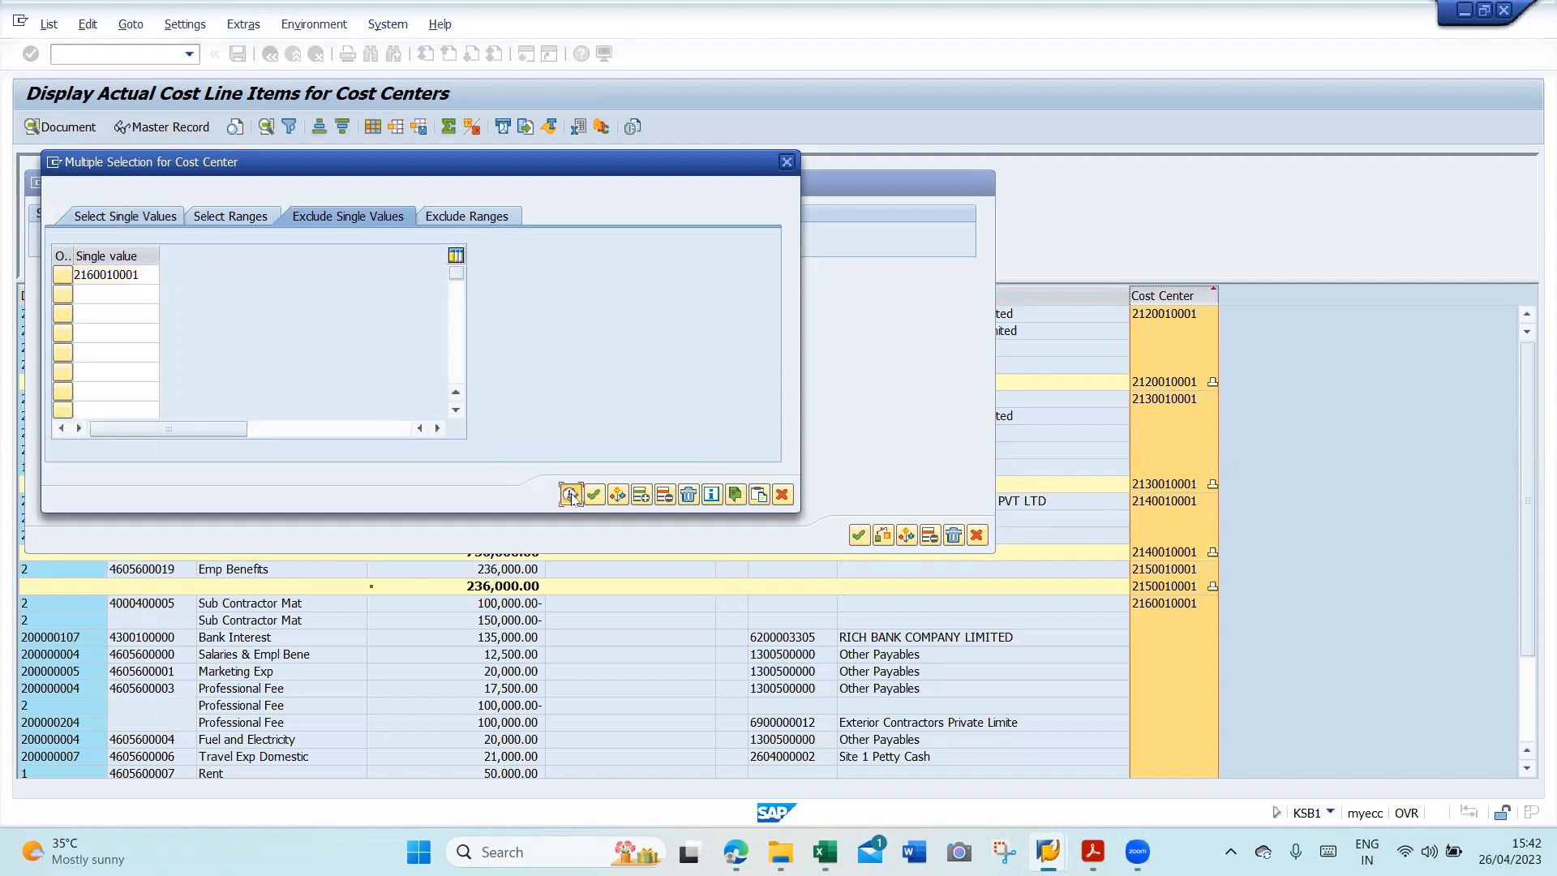
left_click(859, 534)
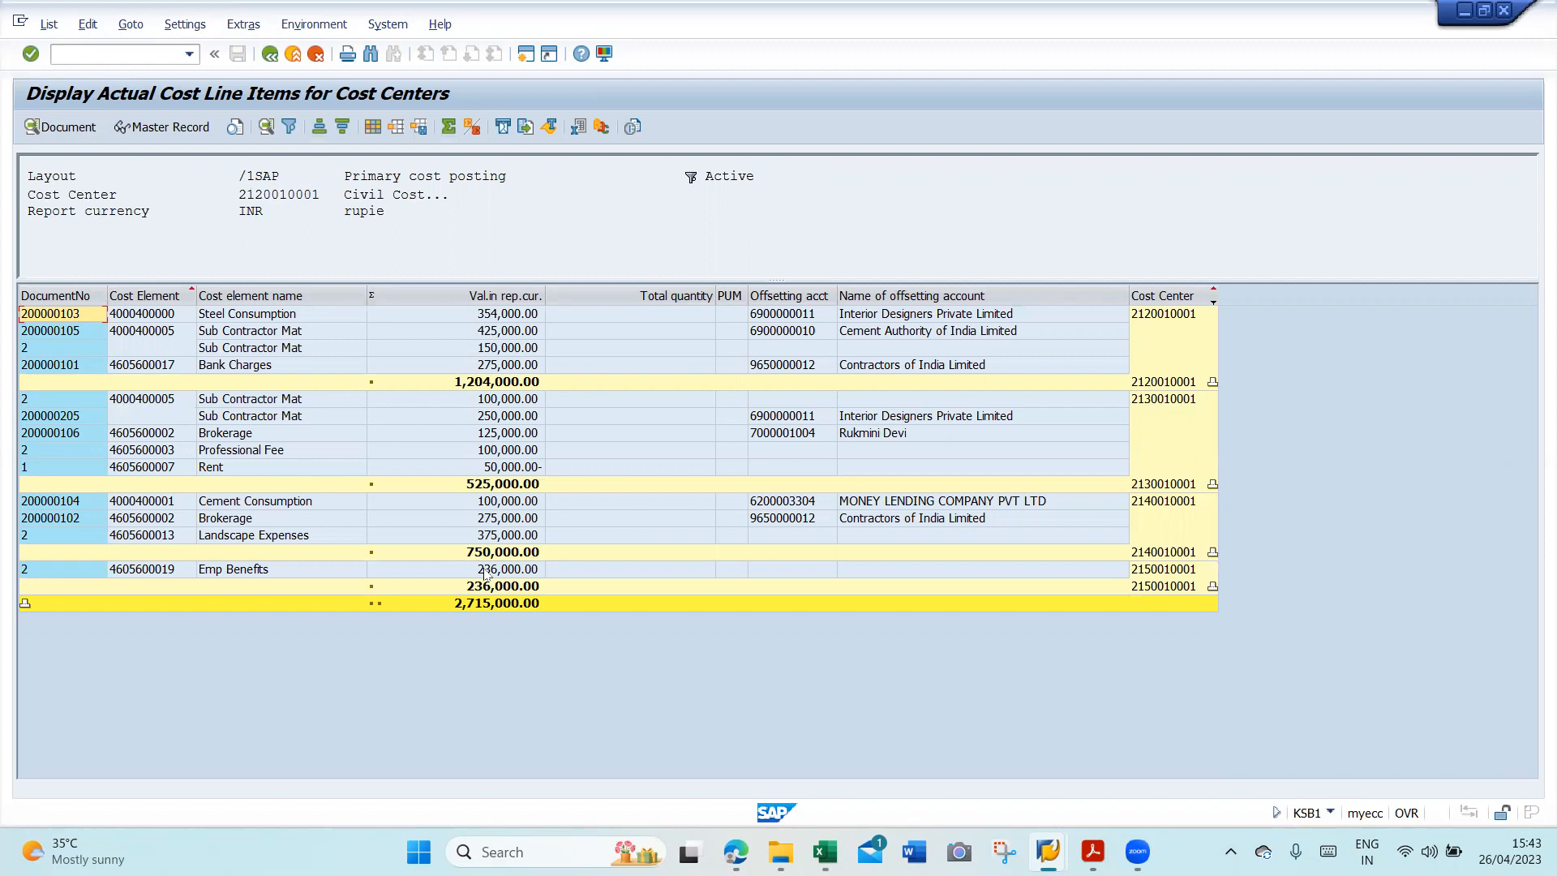
- Compare the result with the order line item report, and examine the control data in the master data of order AURA200001
key("alt+Tab")
key("alt+Tab")
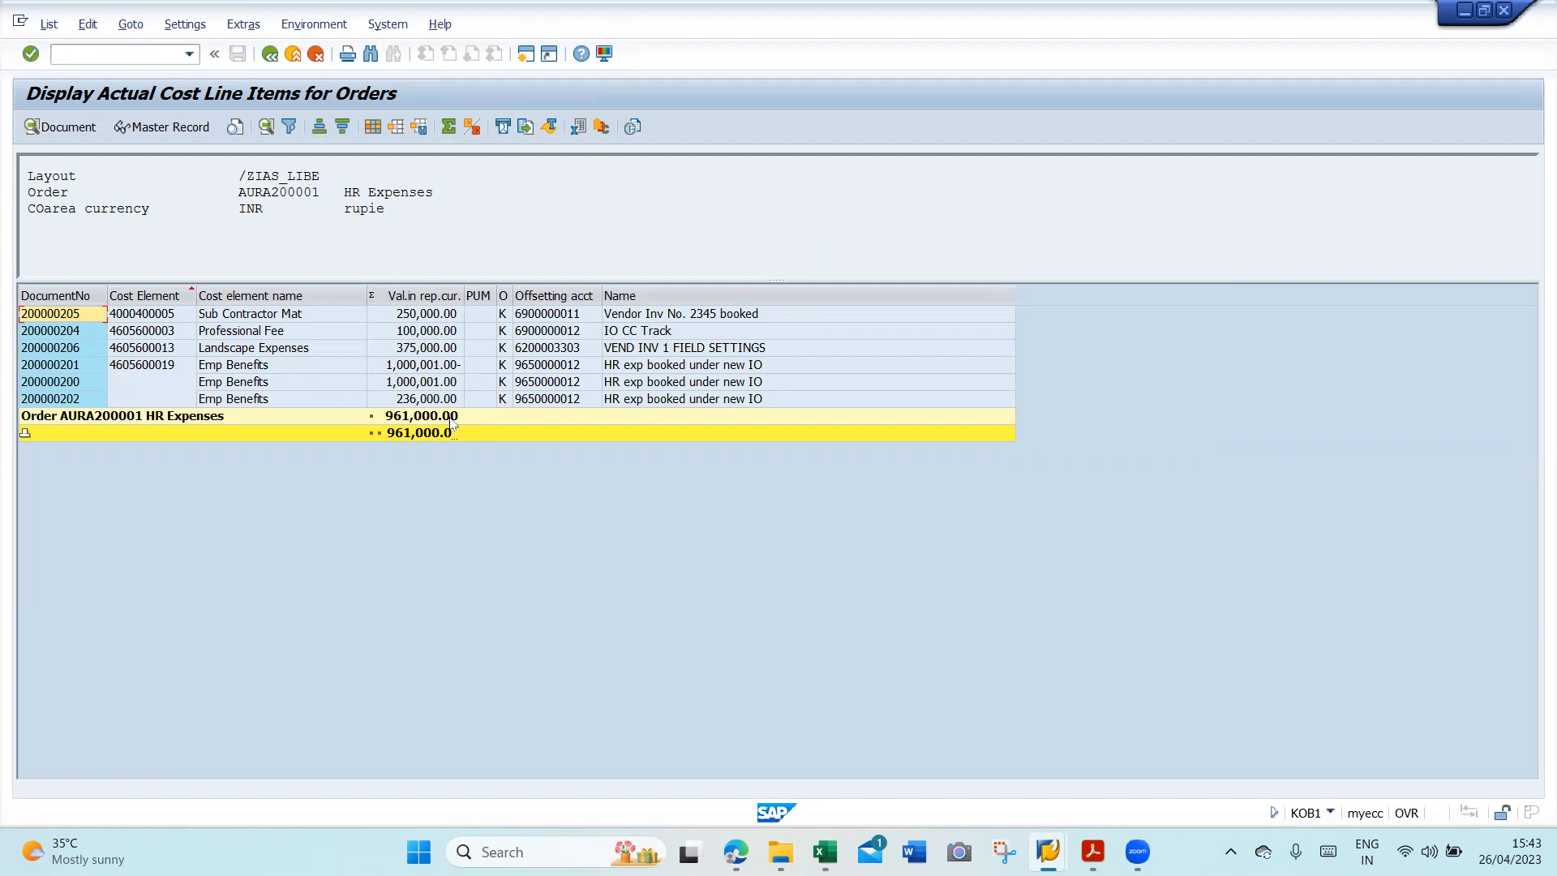
key("alt+Tab")
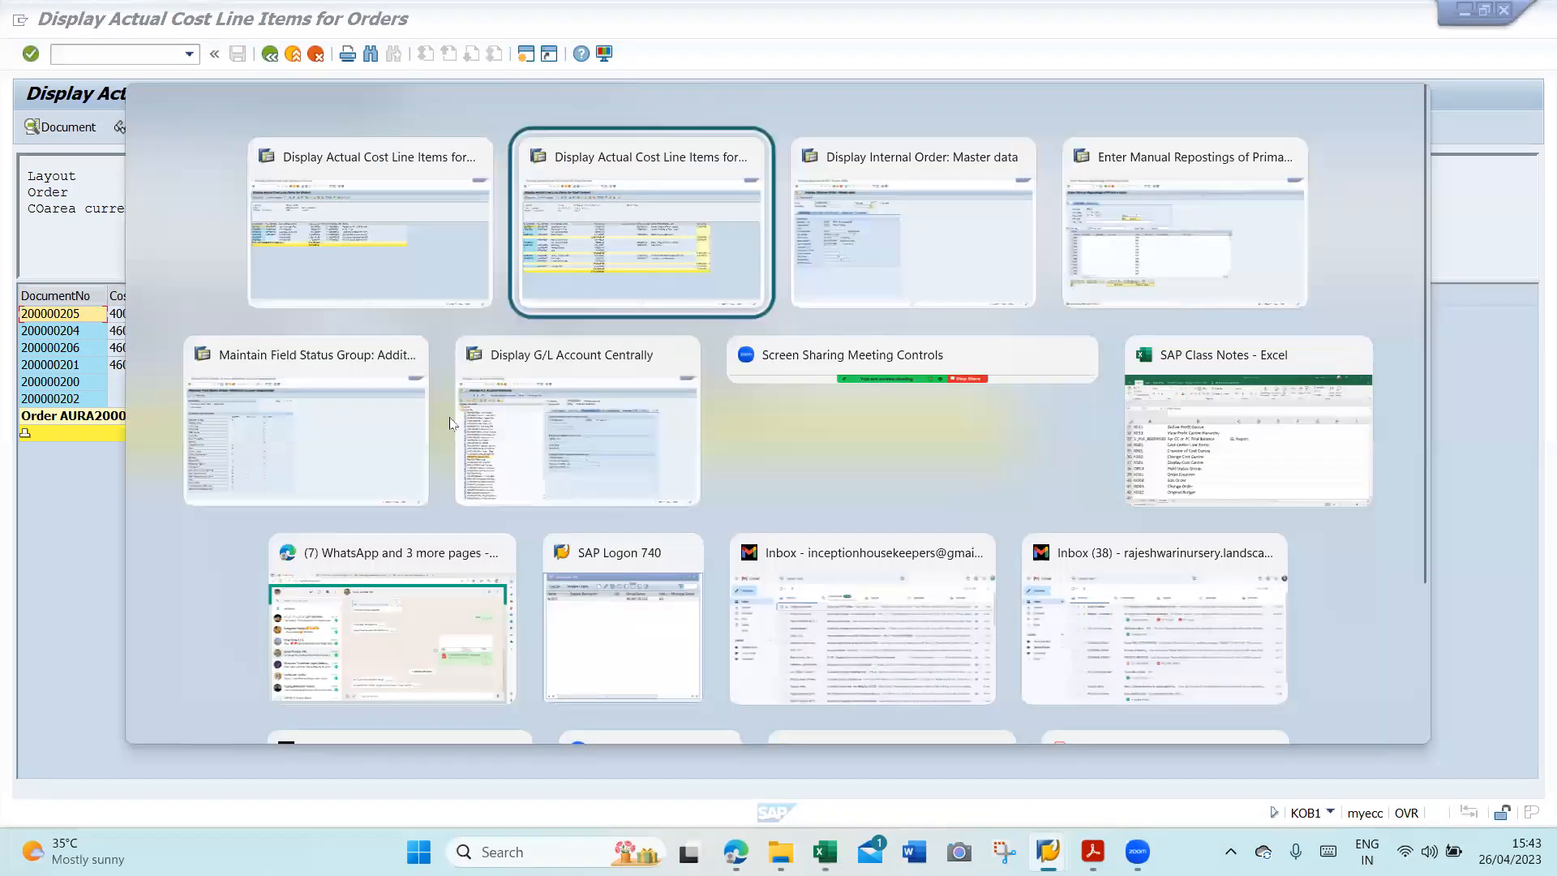
key("alt+Tab")
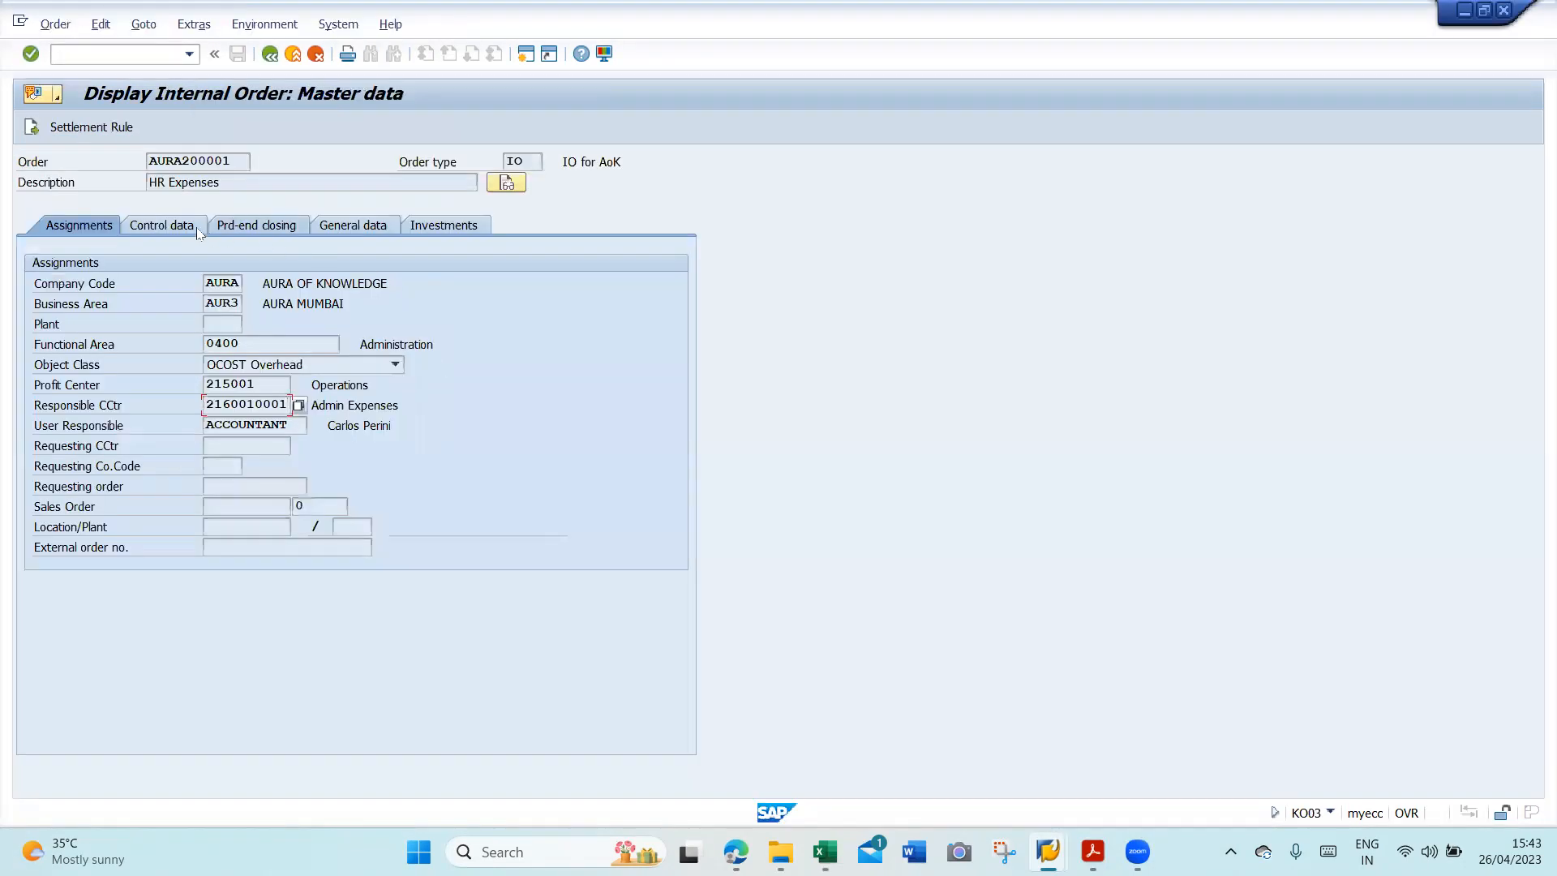
left_click(180, 228)
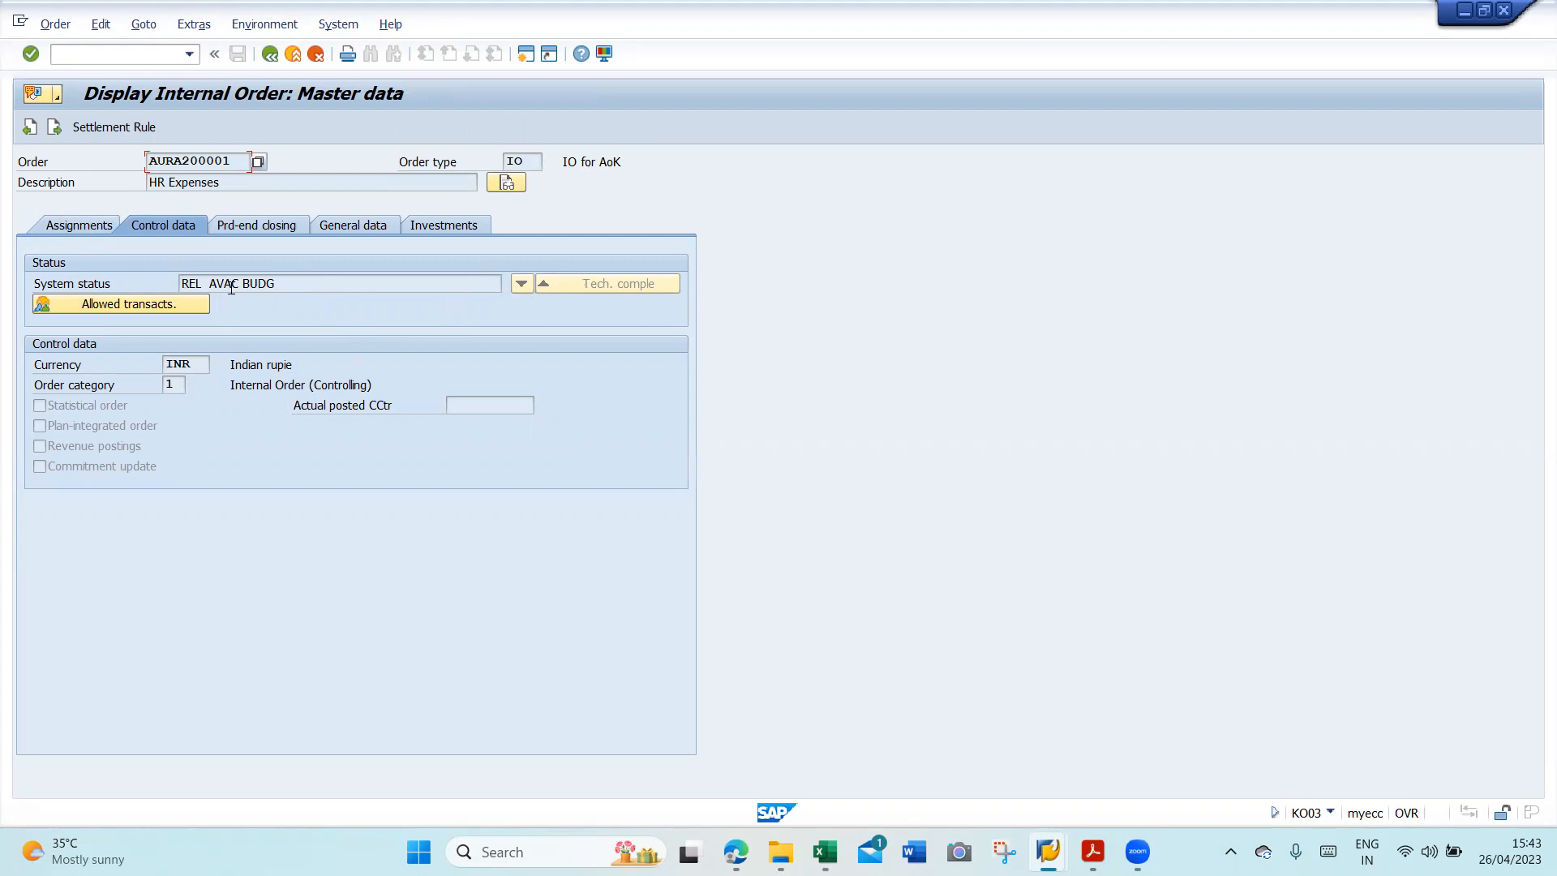
- Return to the order line item report and mark the Landscape Expenses line
key("alt+Tab")
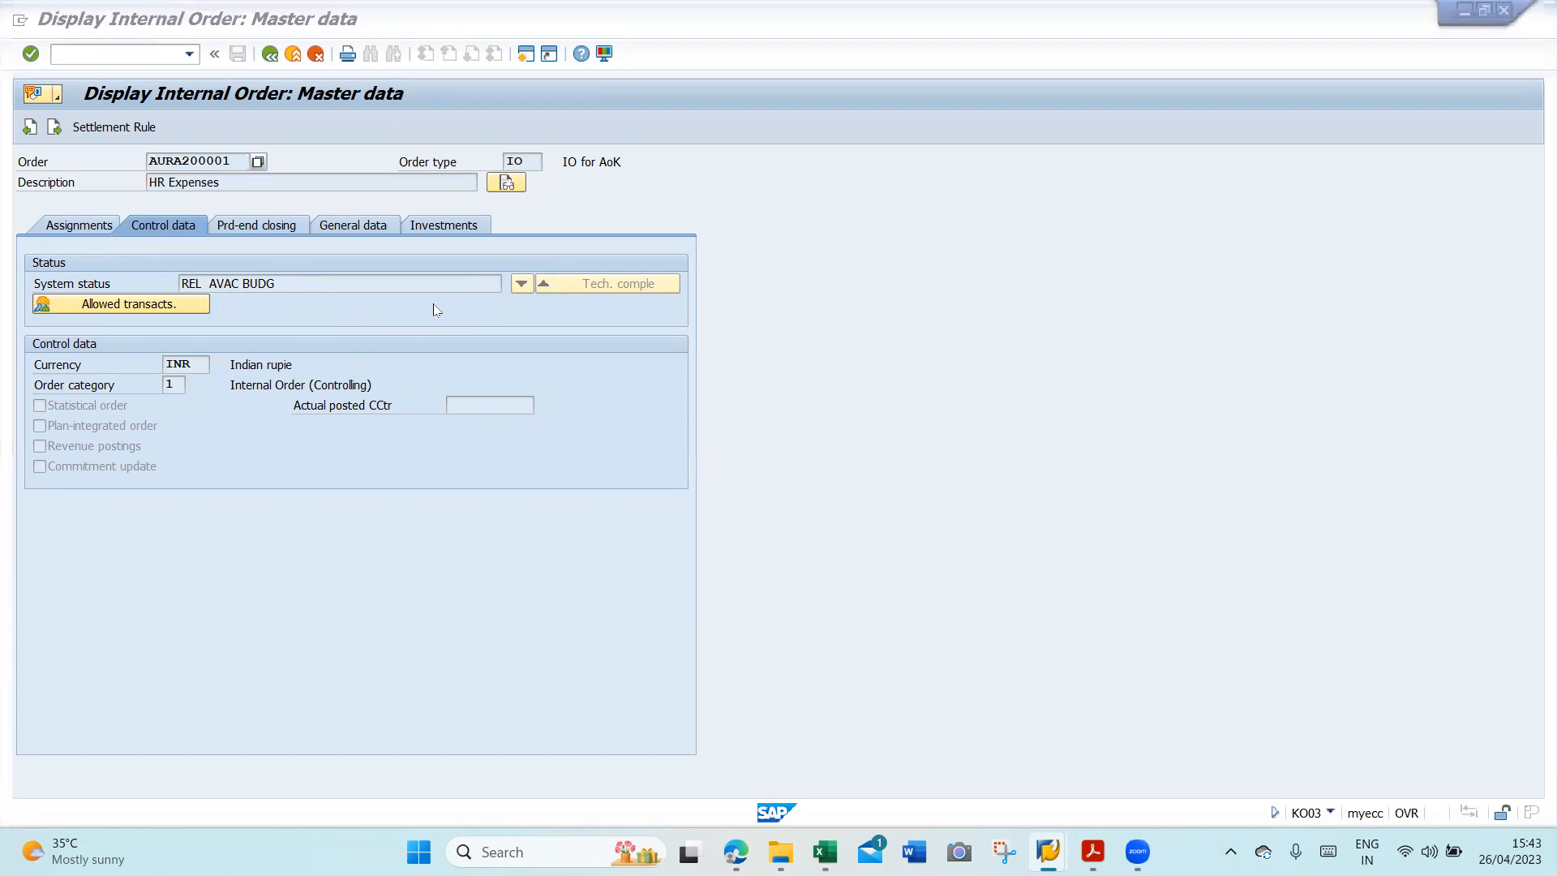
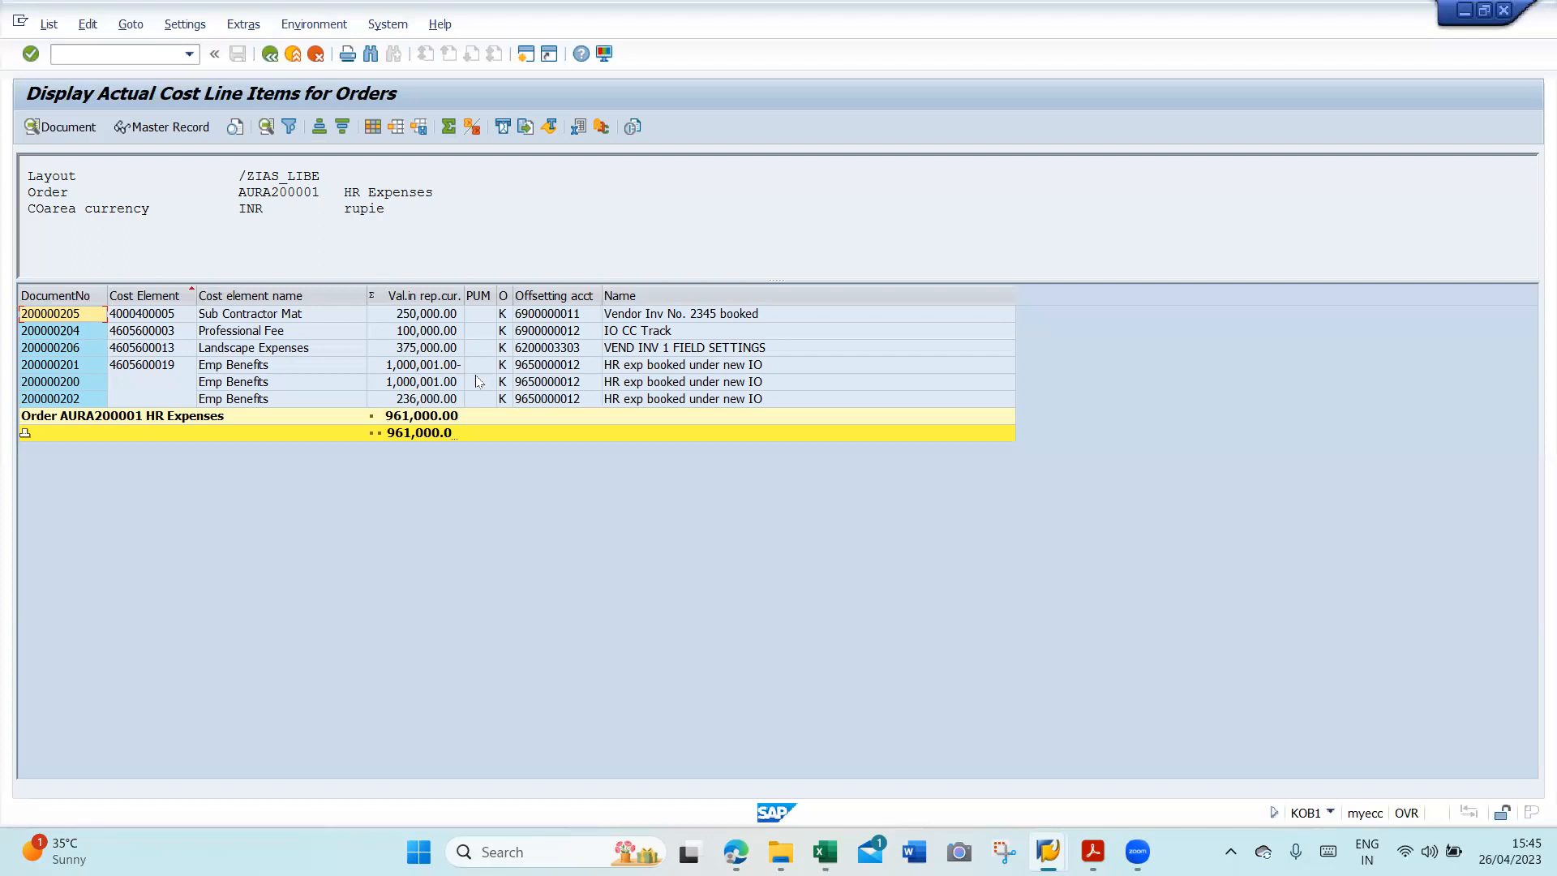
left_click(437, 351)
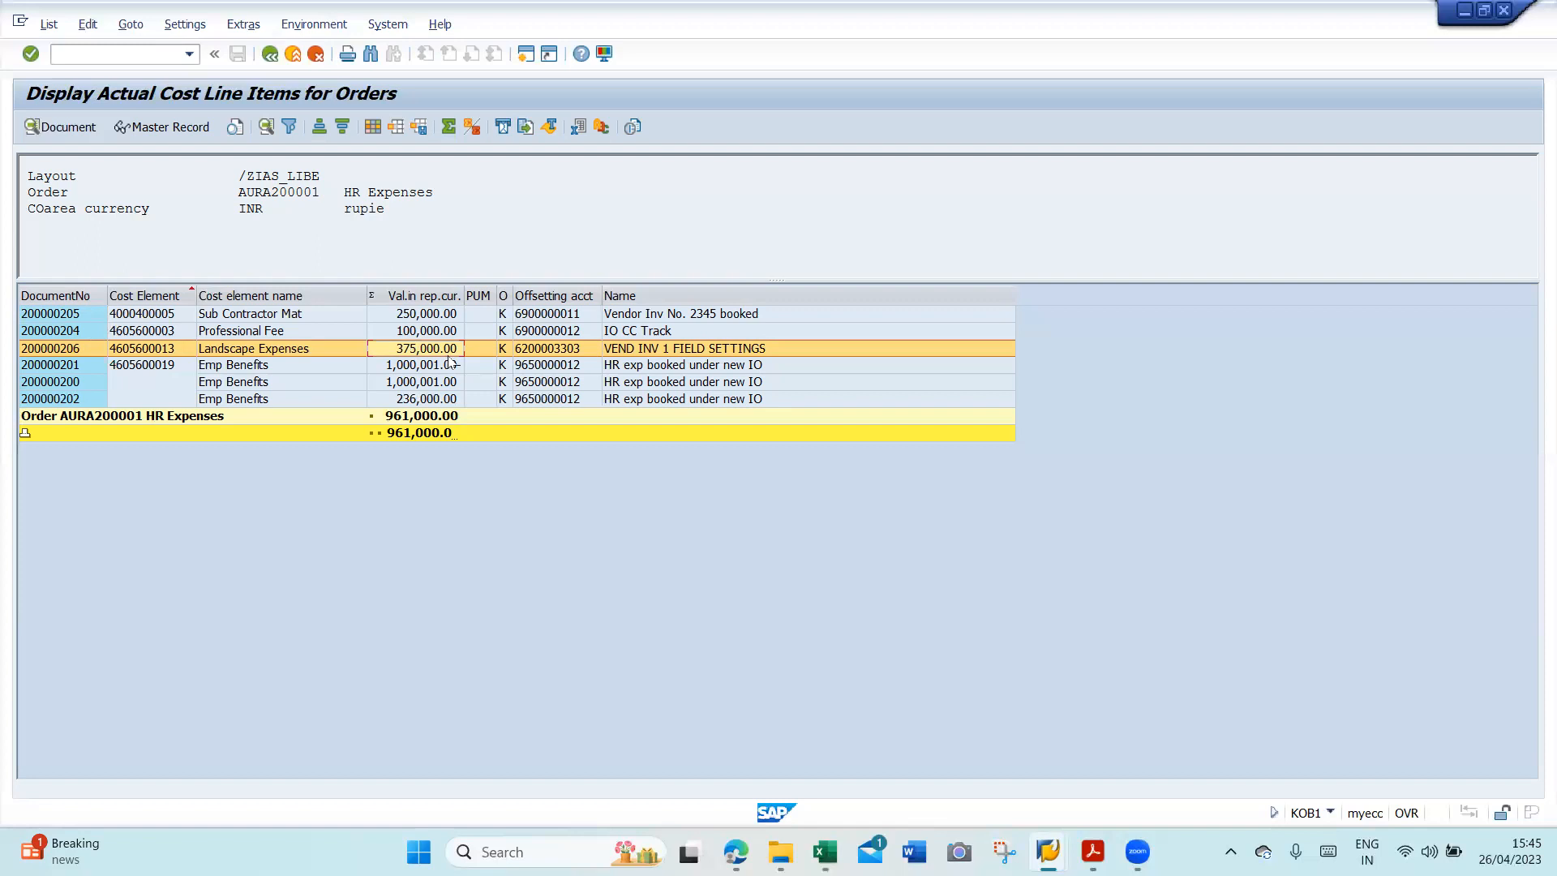
- Switch to the manual reposting entry screen and exit it
key("alt+Tab")
key("Tab")
key("Tab")
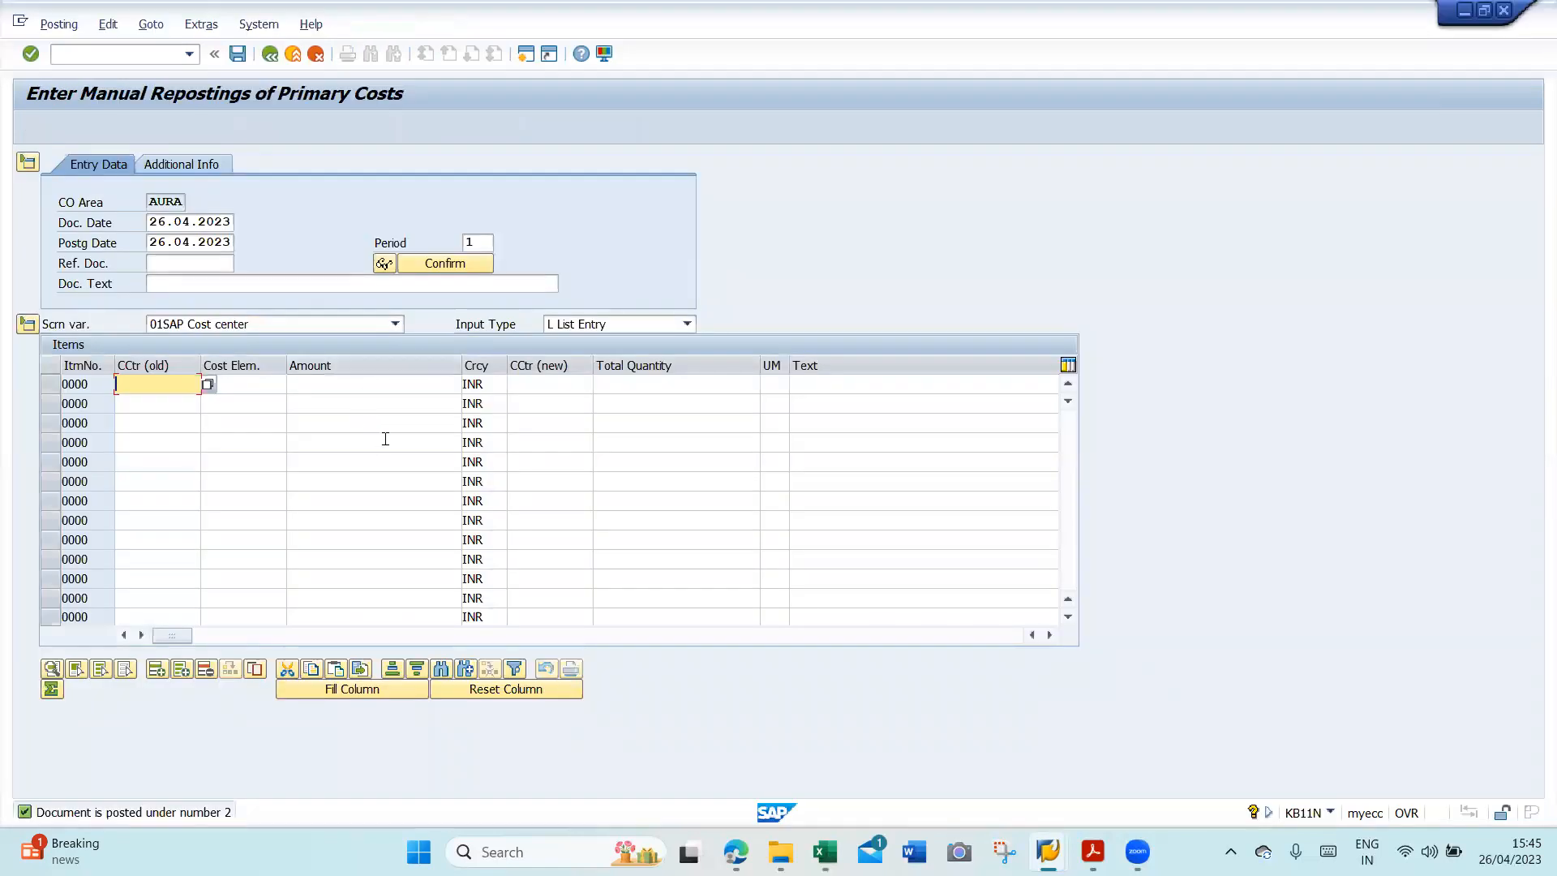
left_click(293, 54)
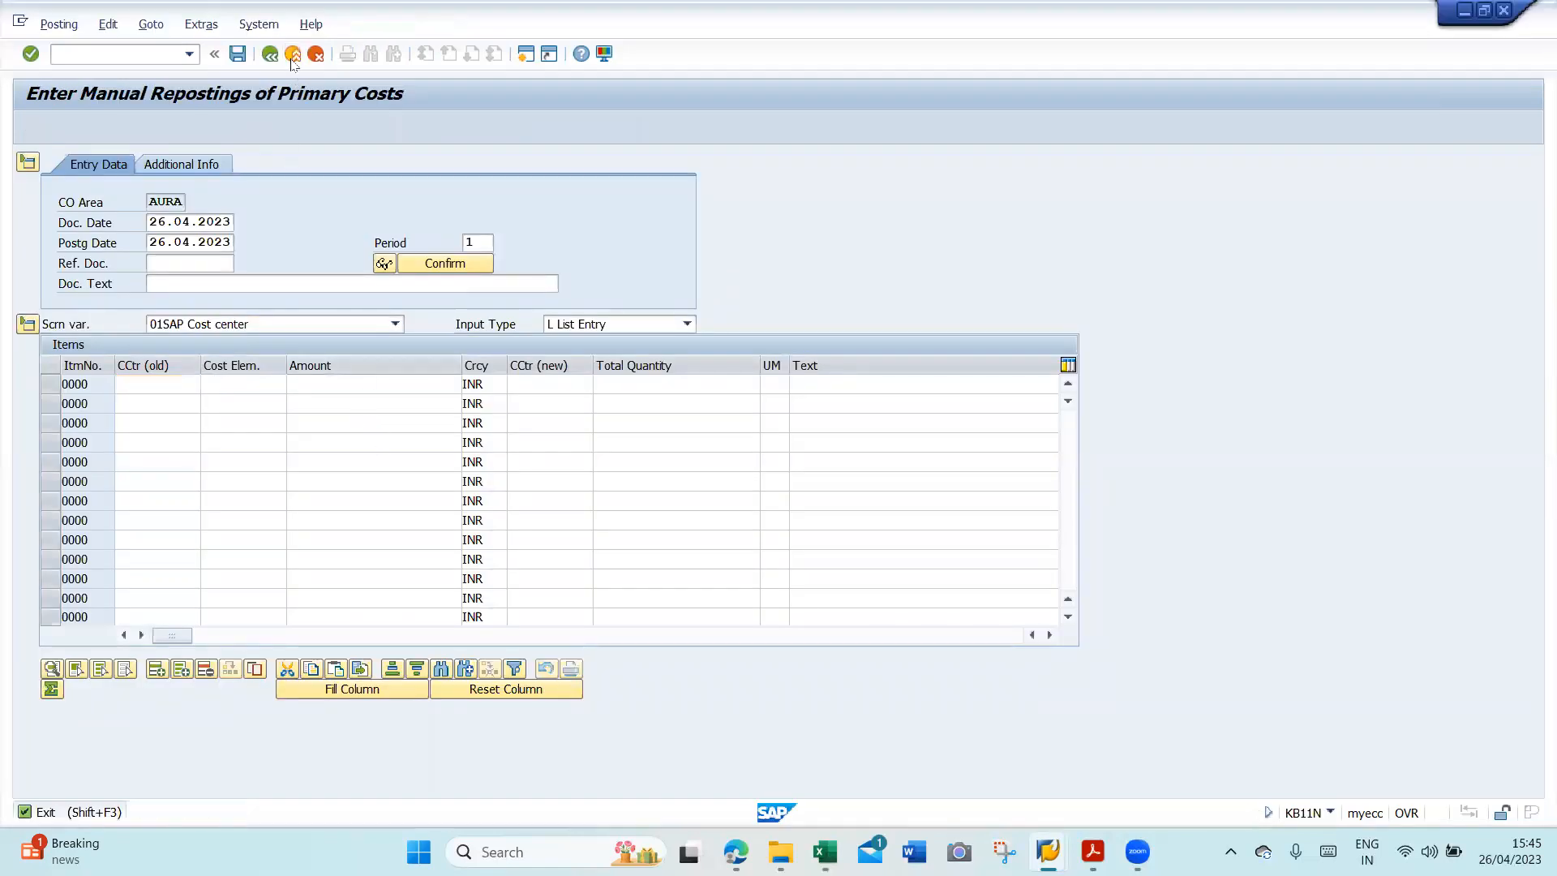
- Return to the order line item report, open the document behind the Landscape Expenses line, and examine that item's cost center and profit center
key("alt+Tab")
key("Tab")
key("Tab")
key("Tab")
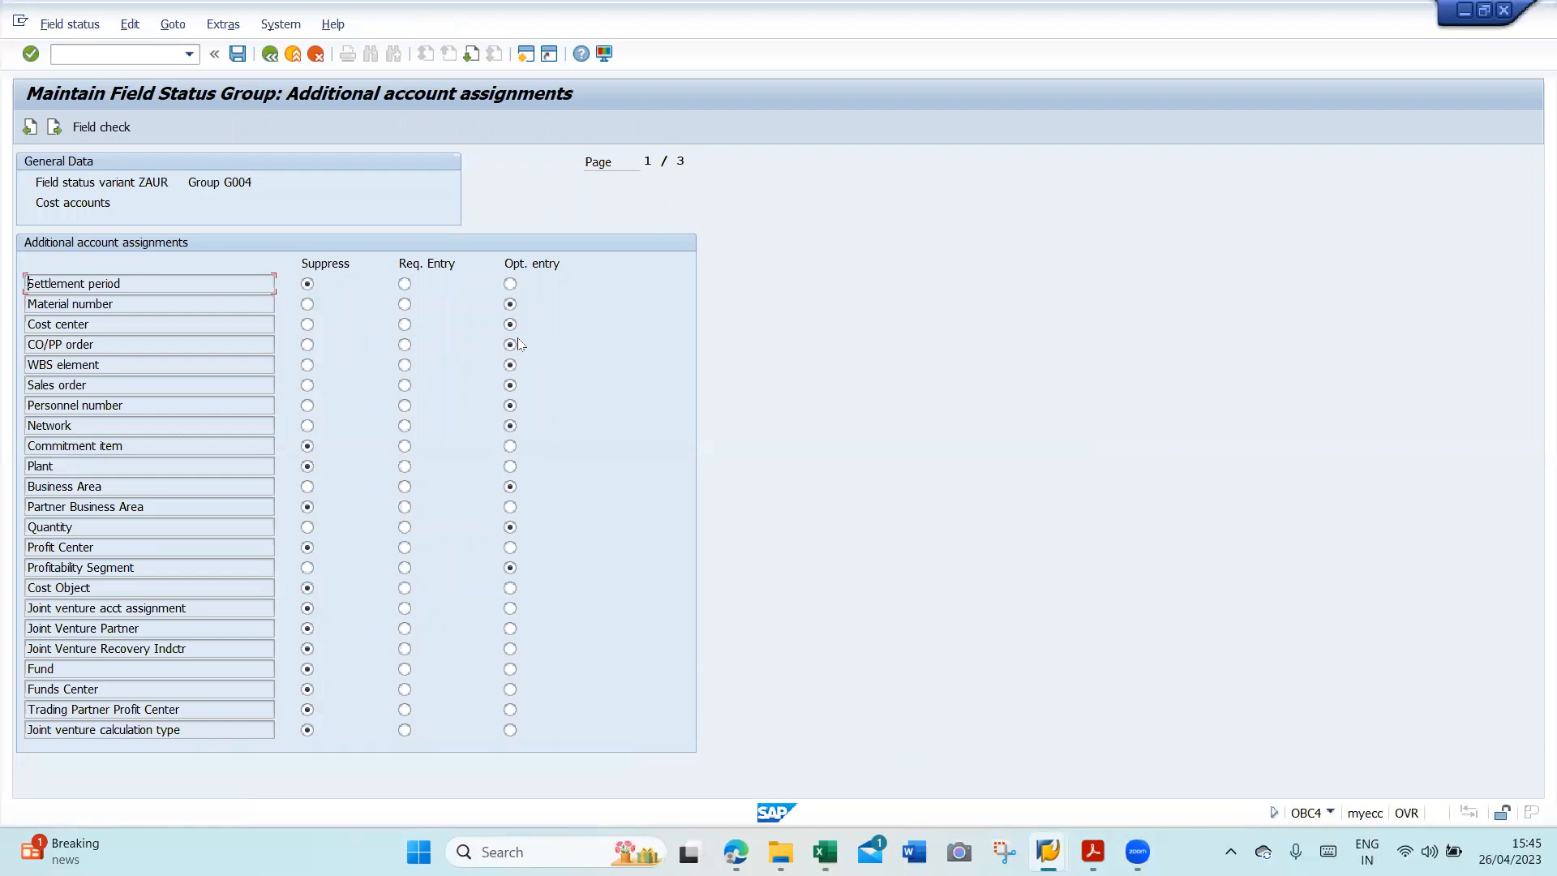
key("alt+Tab")
key("Tab")
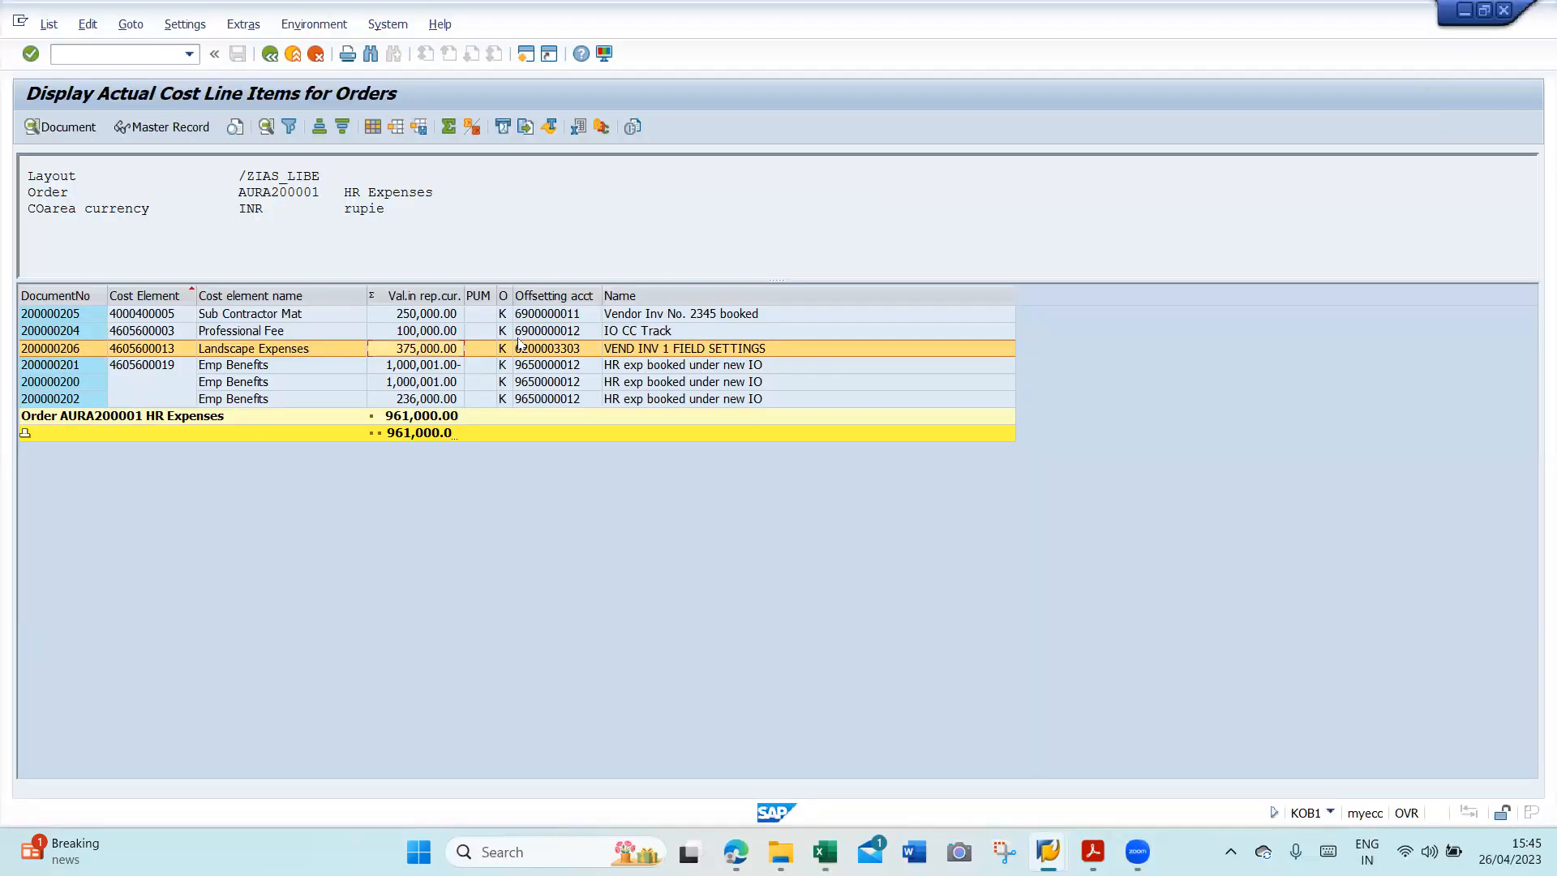
double_click(423, 351)
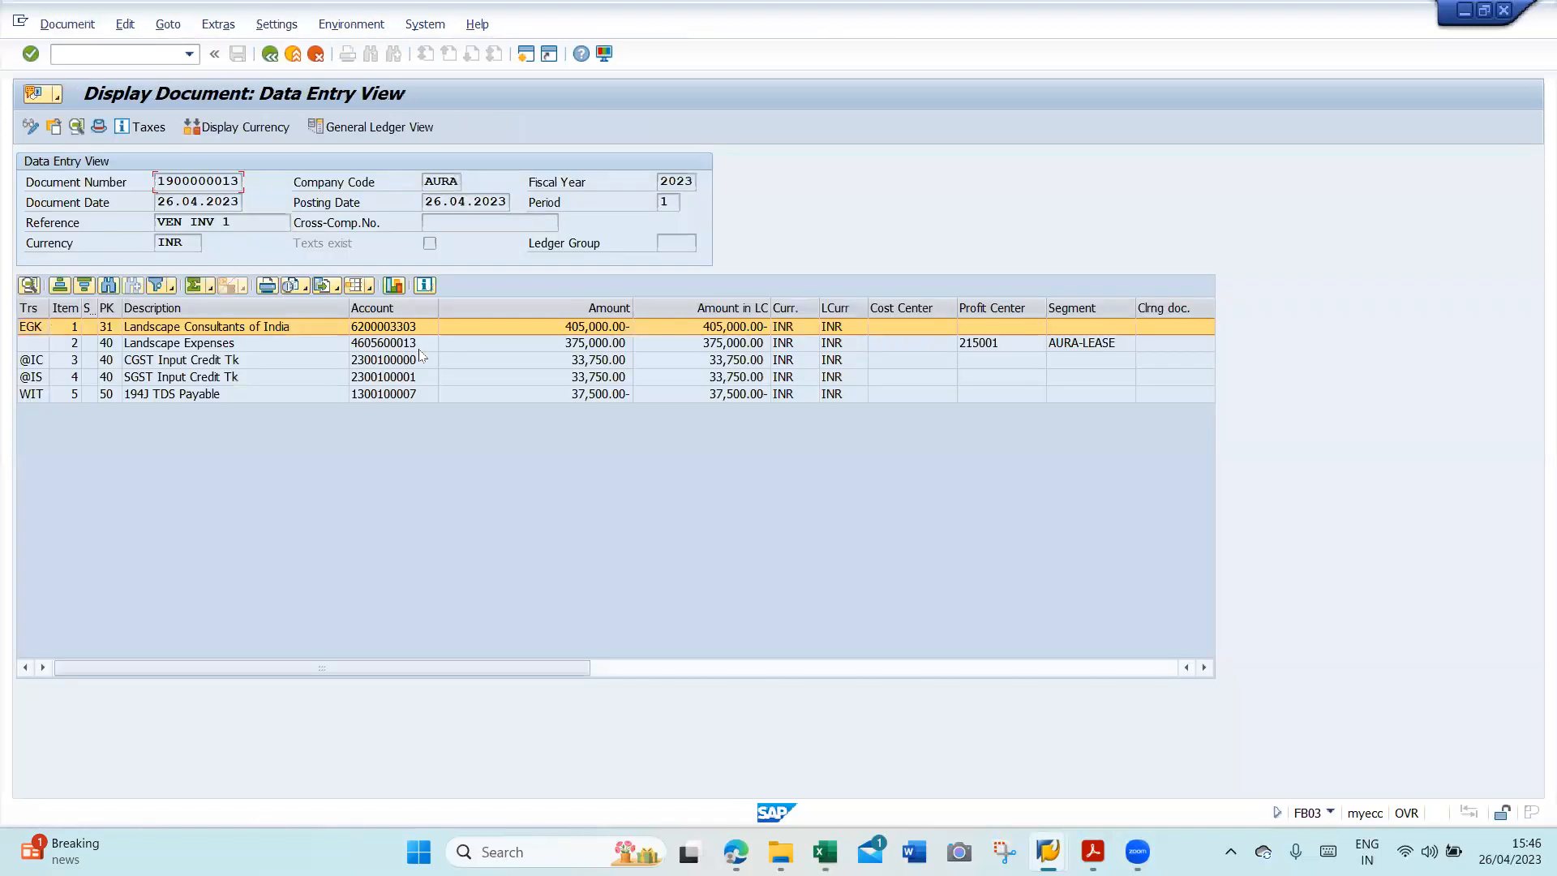
left_click(794, 345)
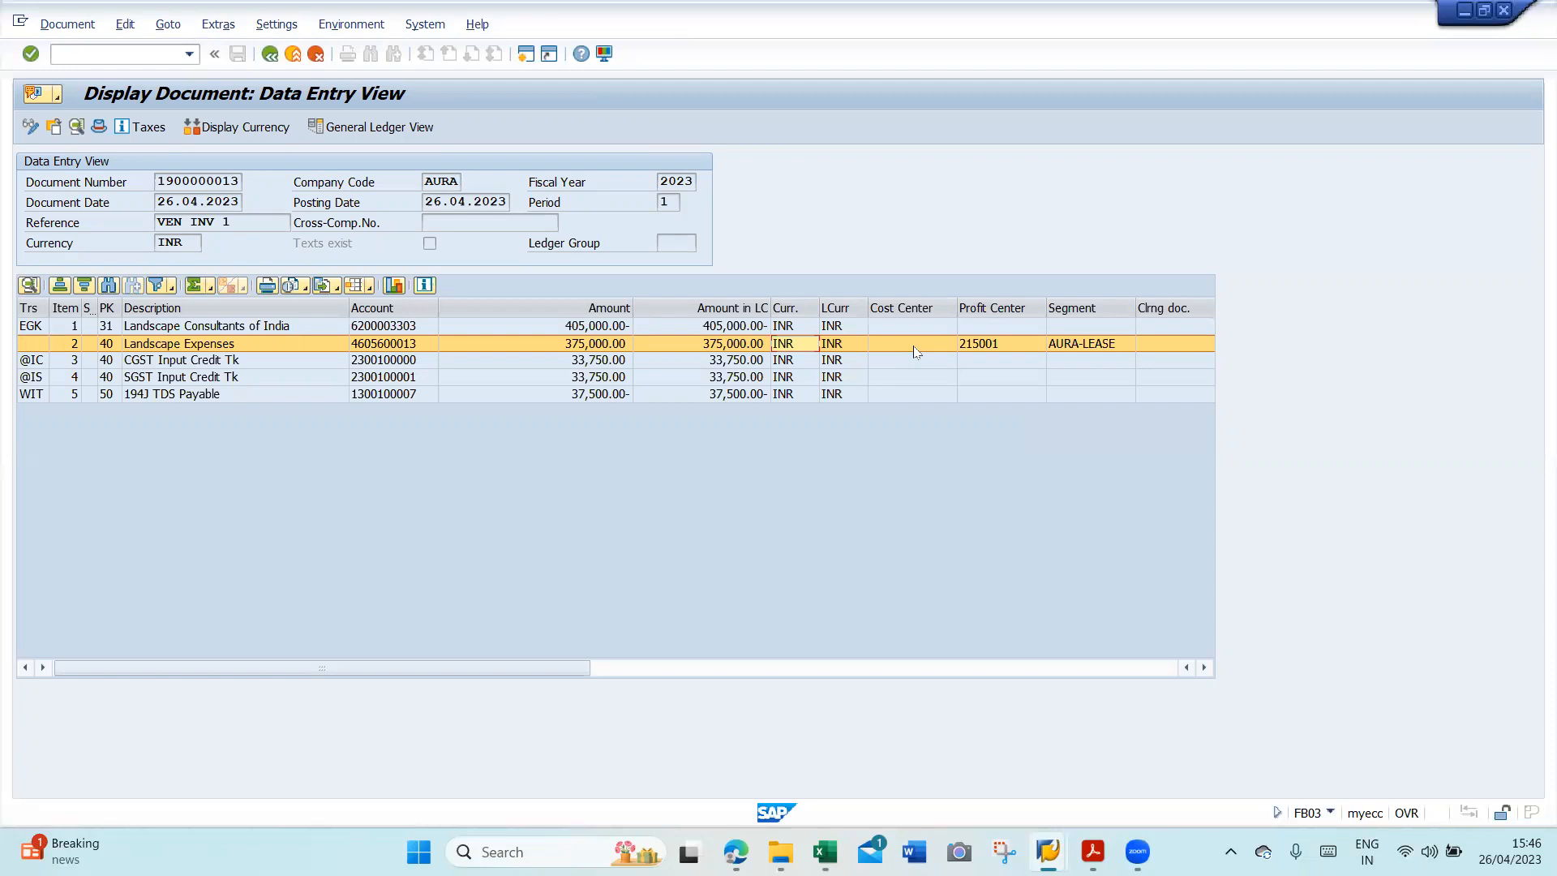
key("alt+Tab")
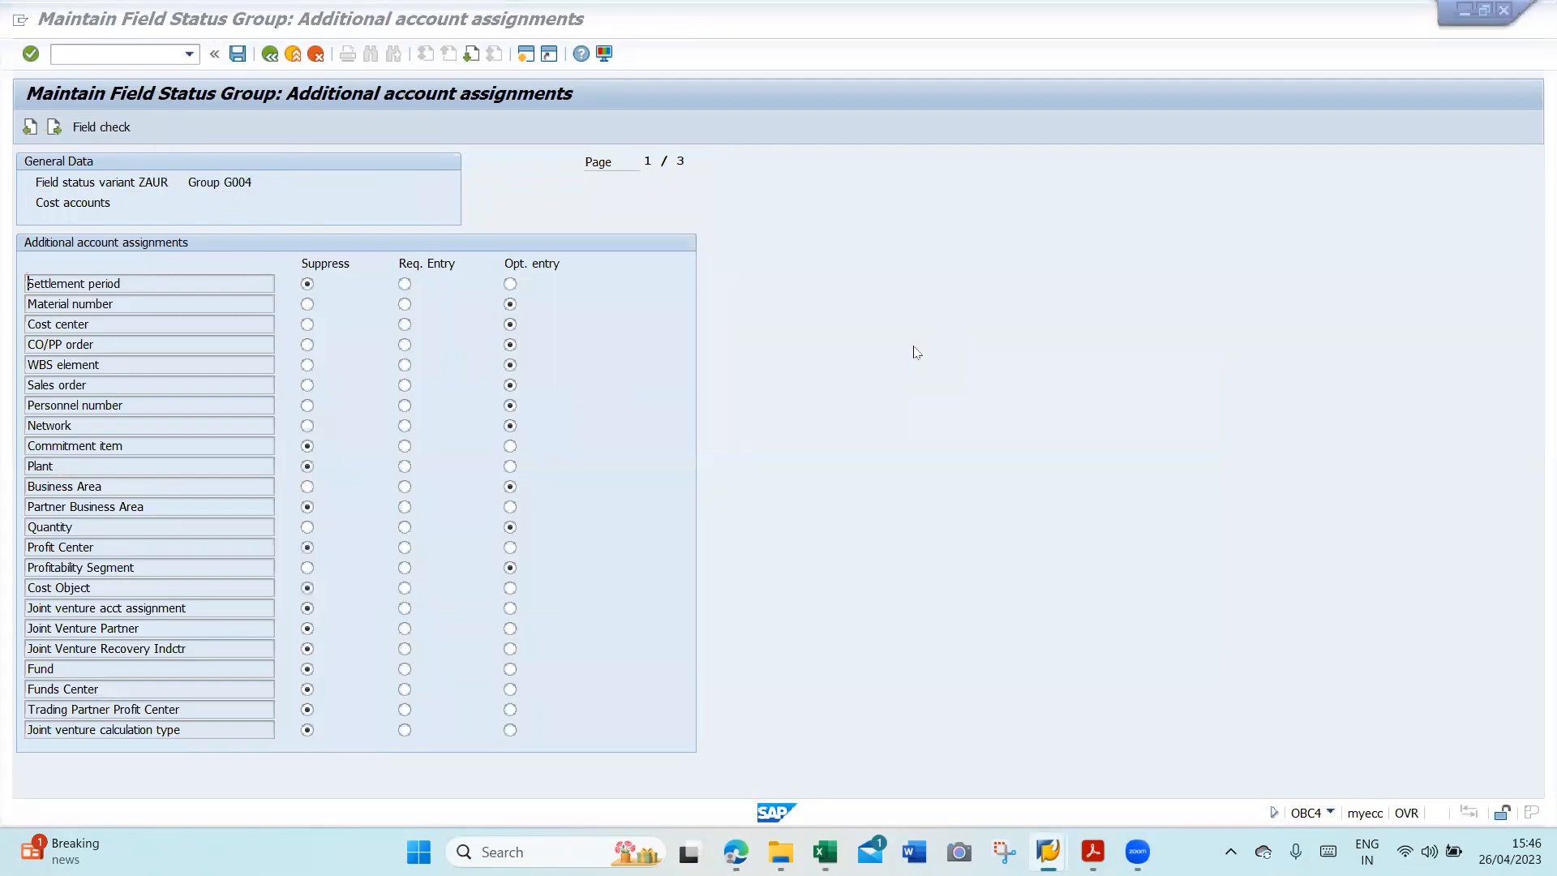
key("alt+Tab")
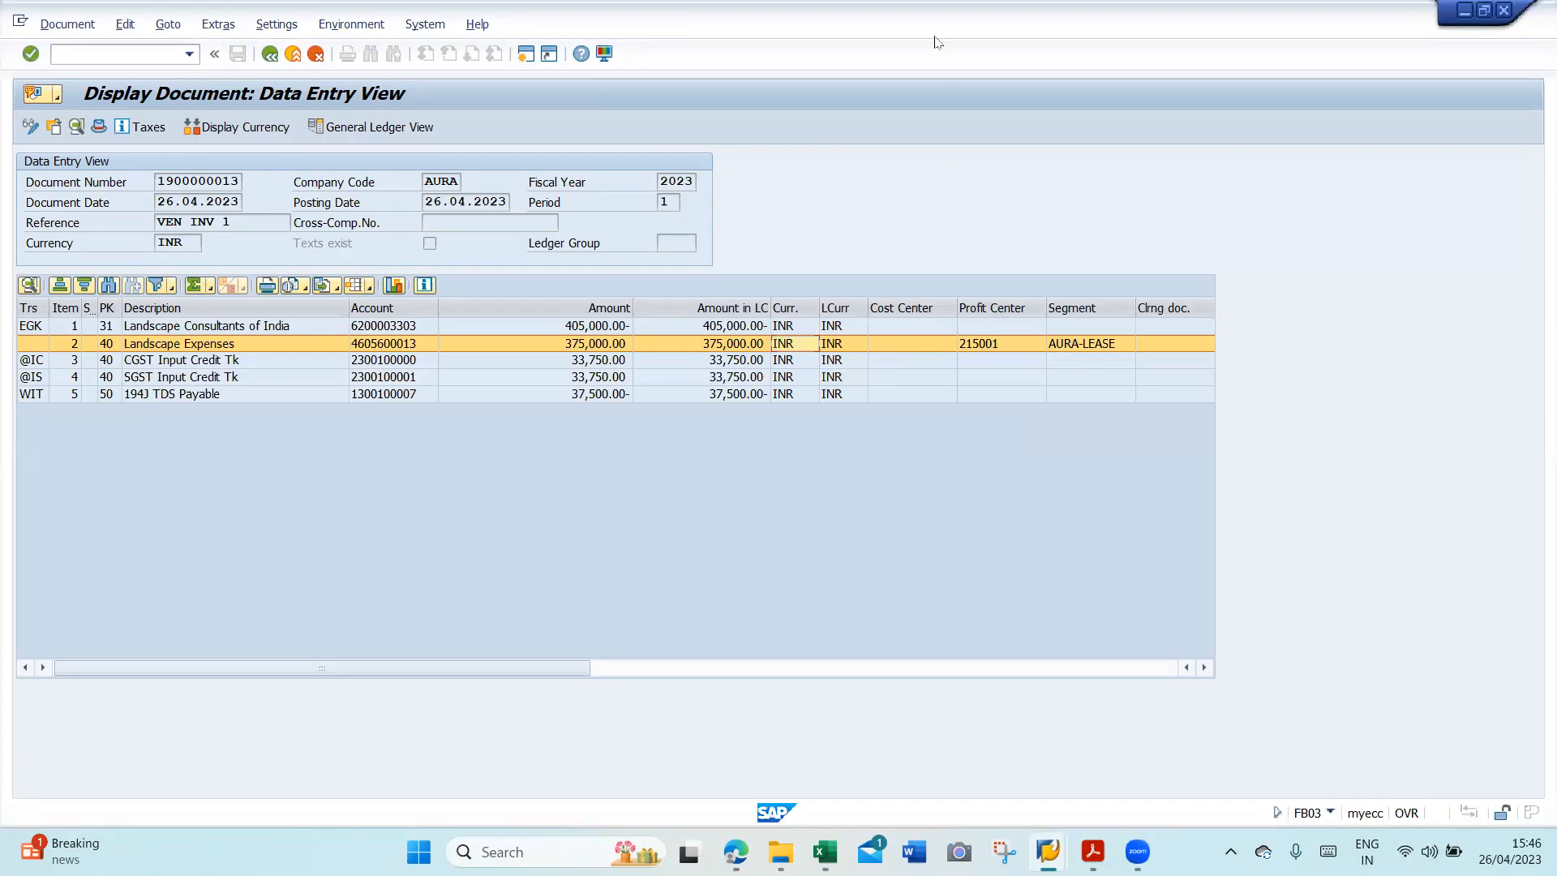
key("alt+Tab")
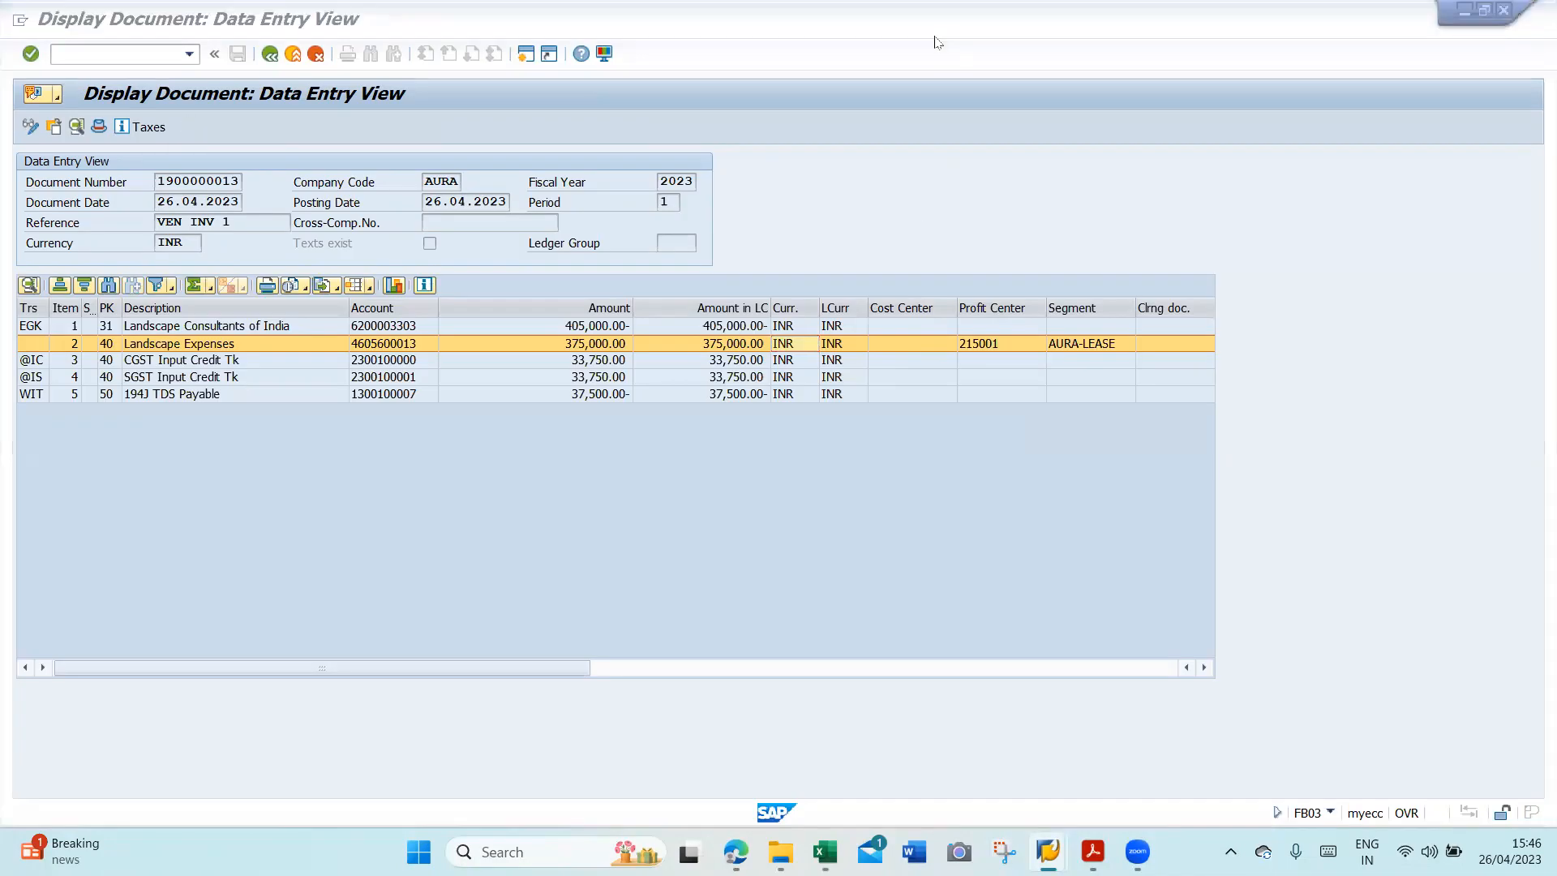